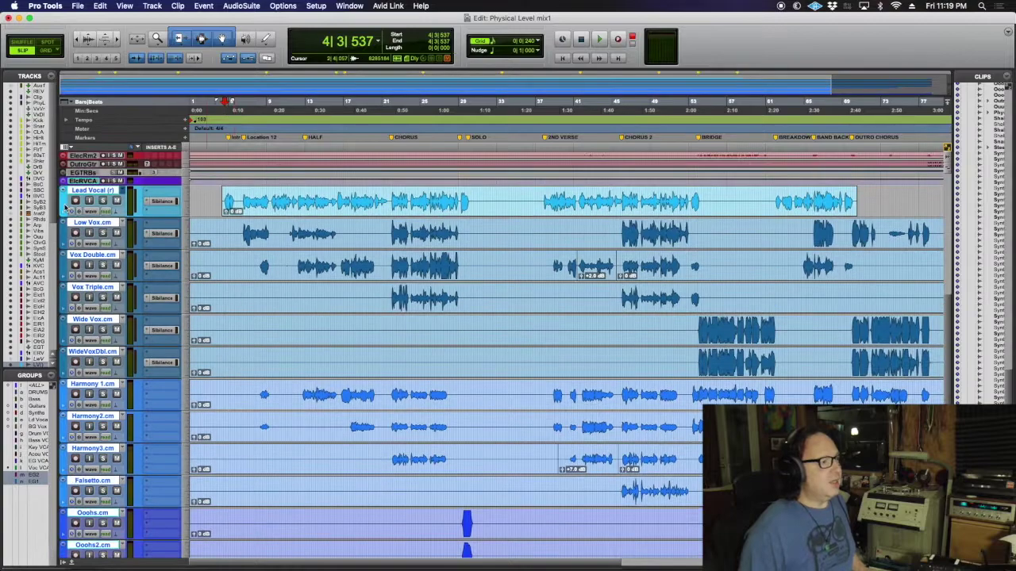
Step: Reduce the height of the vocal tracks and play back the vocals through to the solo section
left_click_drag(80, 211, 78, 205)
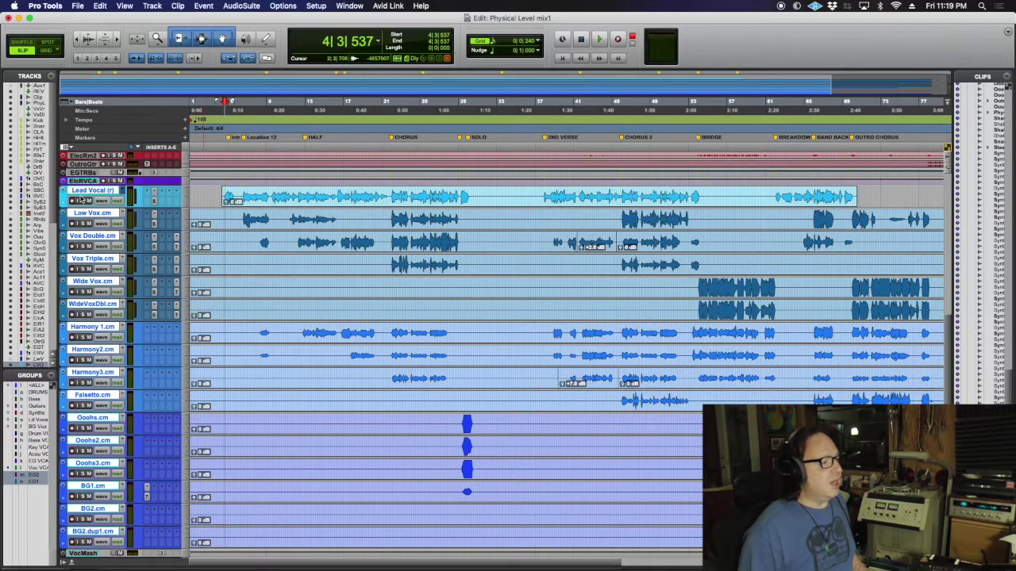
scroll(111, 347, "down", 3)
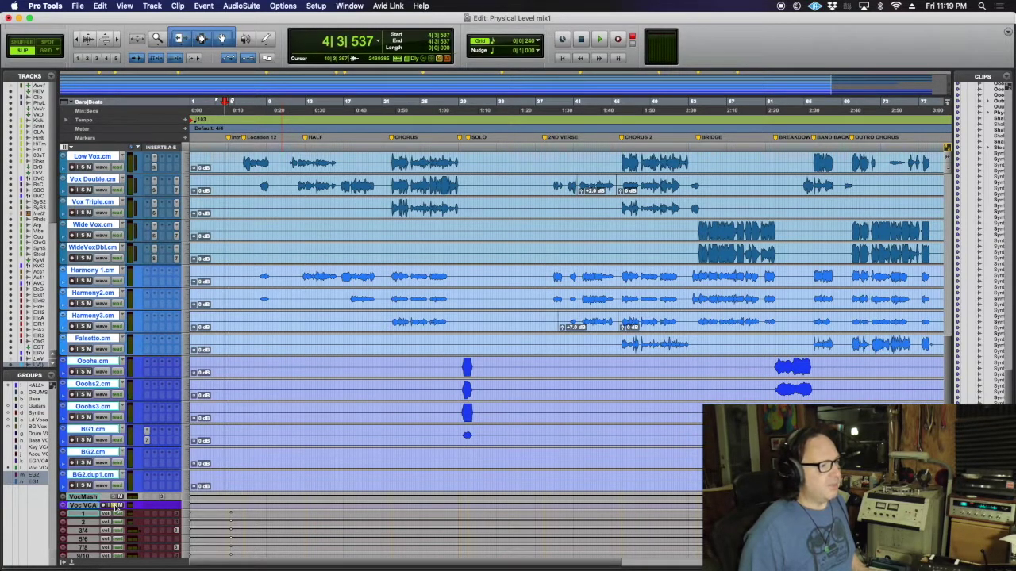
key("super+z")
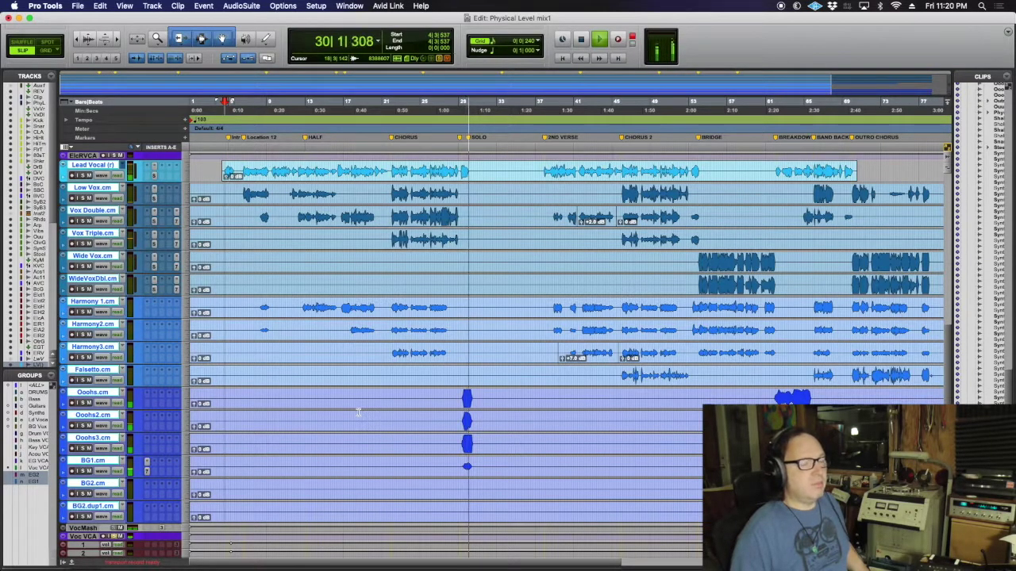
key("space")
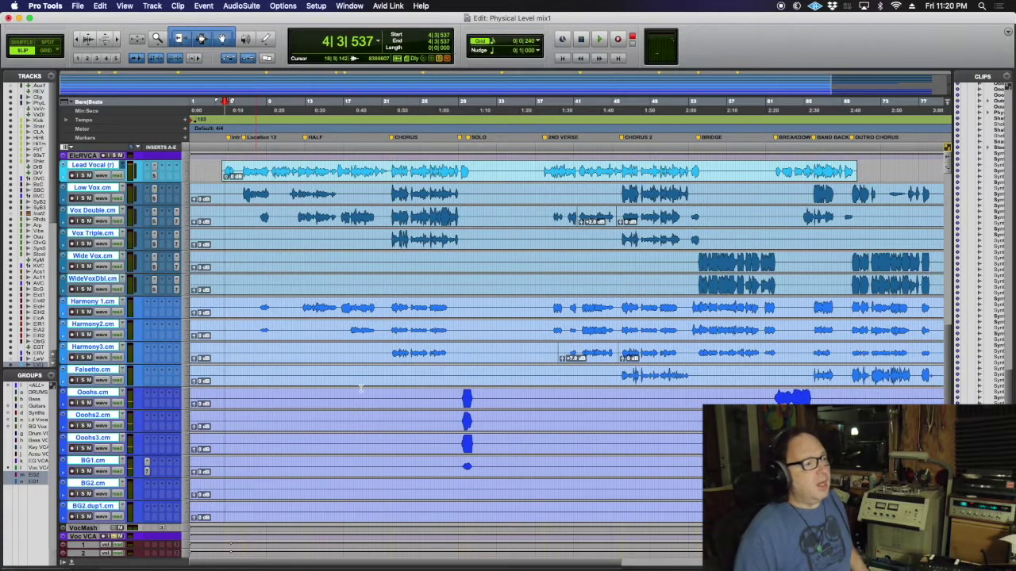
Step: Separate the Low Vox phrase around bars 10–17 and the Vox Double chorus into their own clips, with the chorus clip gain at -1.0 dB
left_click_drag(388, 215, 463, 216)
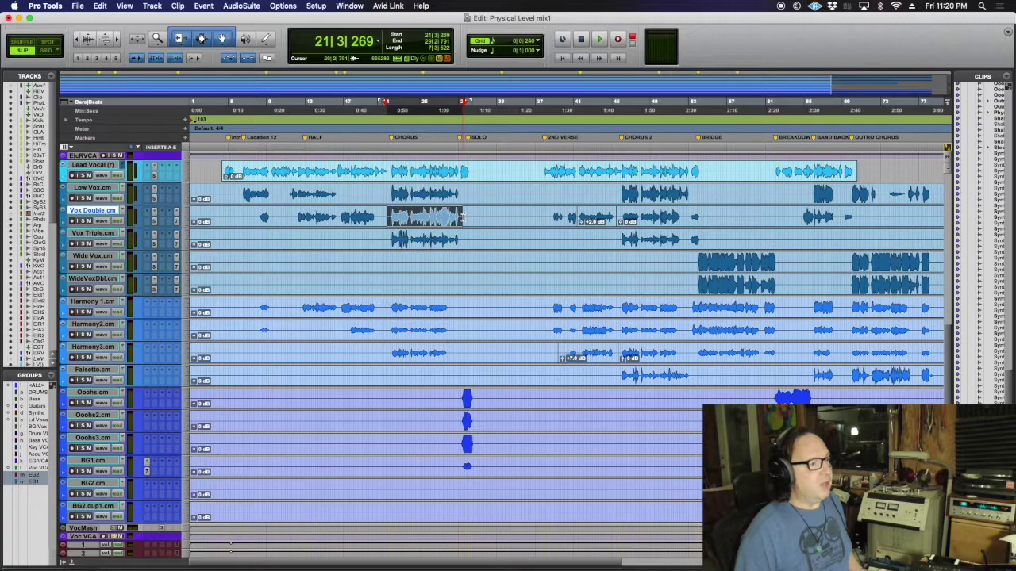
left_click_drag(282, 193, 345, 197)
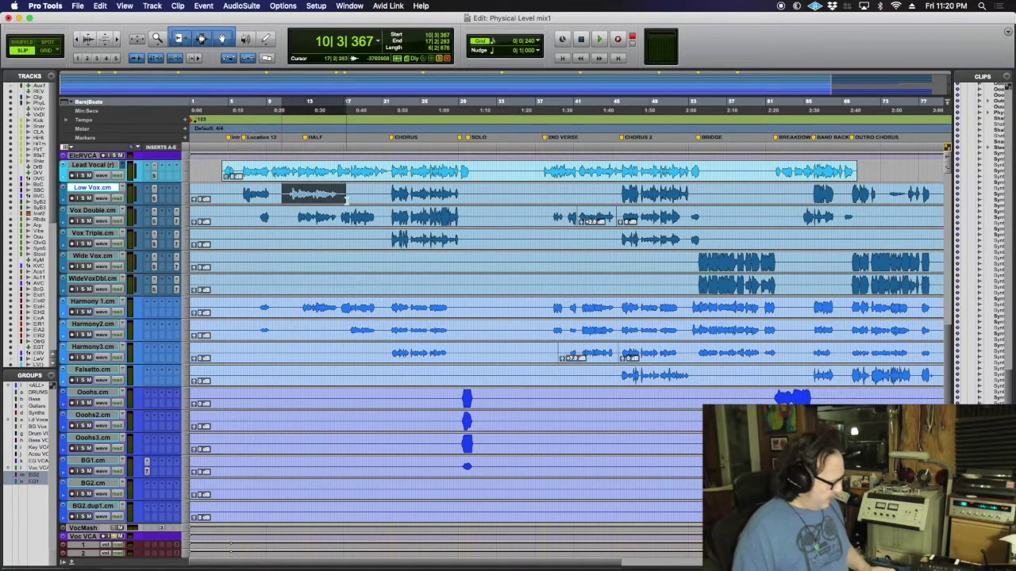
key("super+e")
left_click_drag(386, 216, 466, 216)
key("super+e")
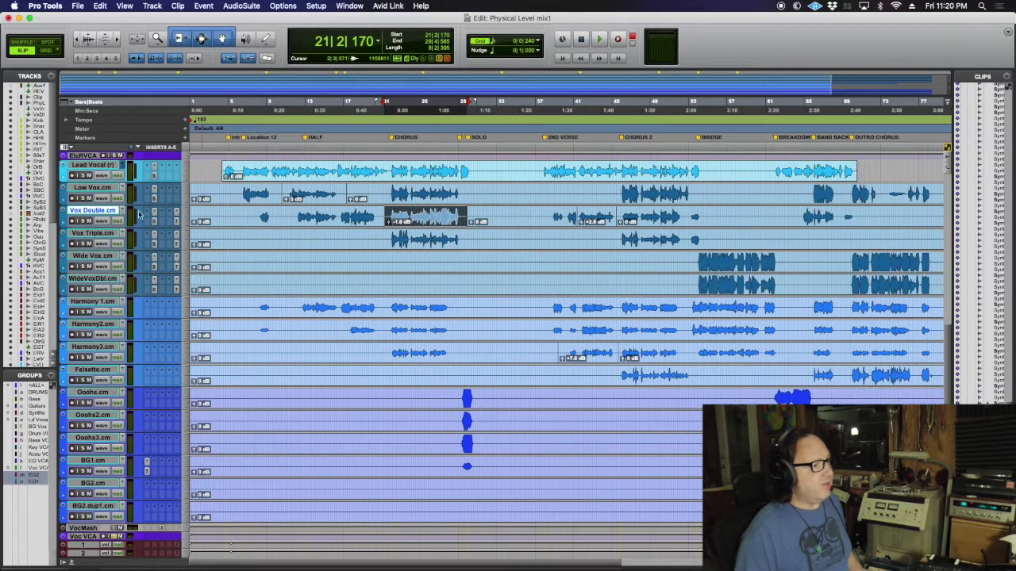
Step: Enlarge the Vox Double track and examine the flattened peaks in the chorus around bar 27
left_click_drag(95, 230, 99, 339)
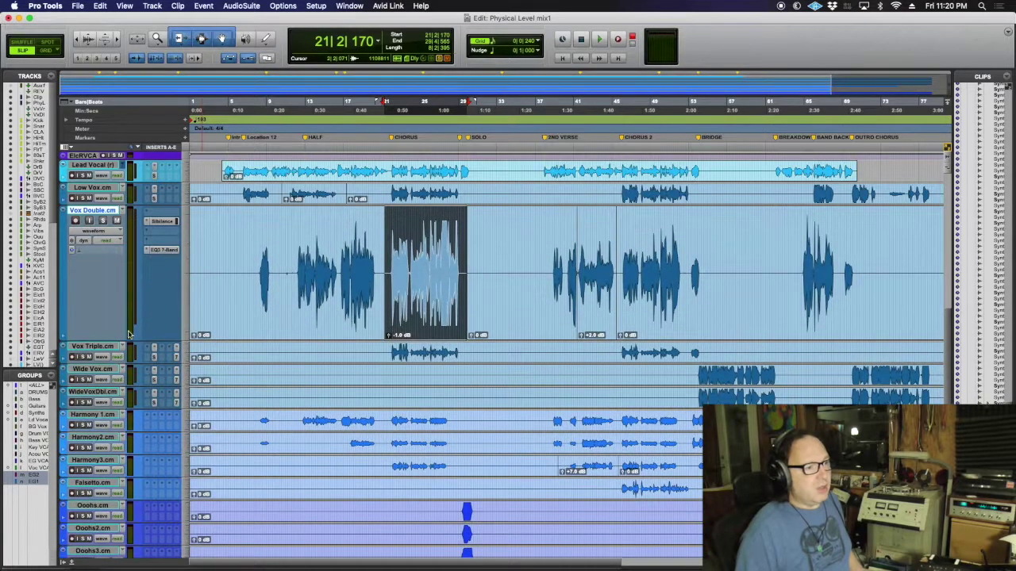
left_click(431, 265)
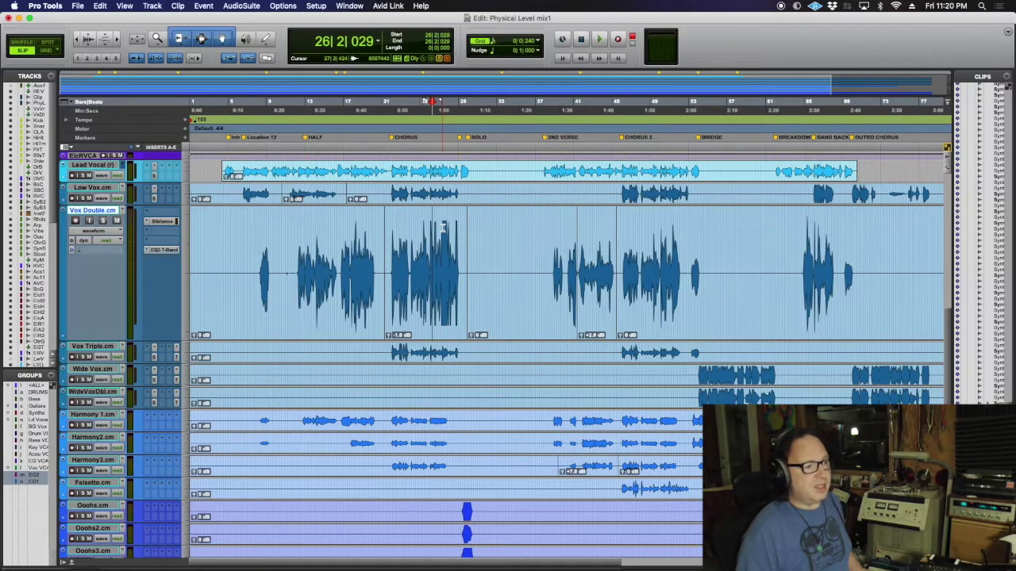
left_click(440, 249)
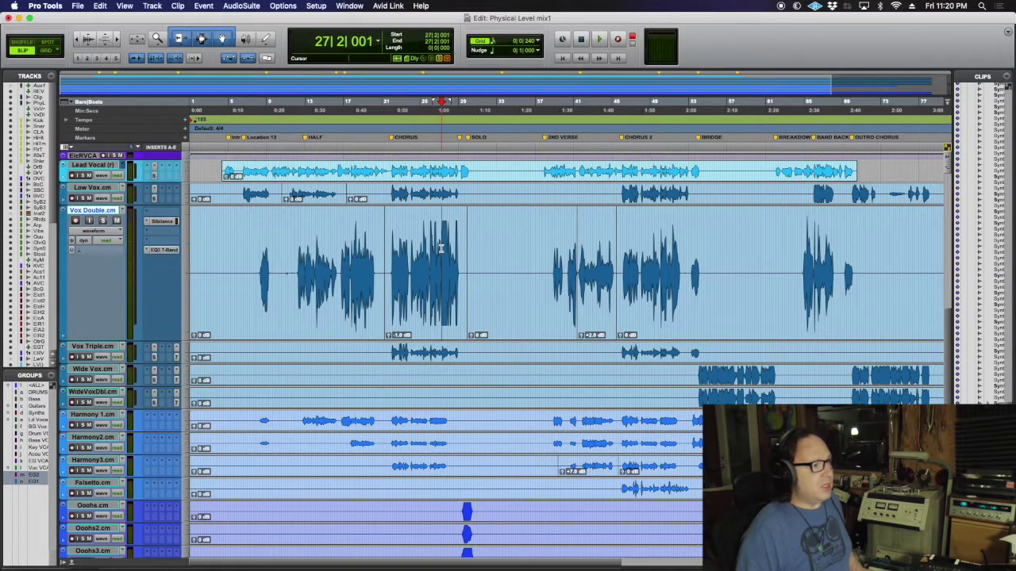
left_click(117, 40)
left_click(116, 40)
left_click(117, 40)
left_click(116, 39)
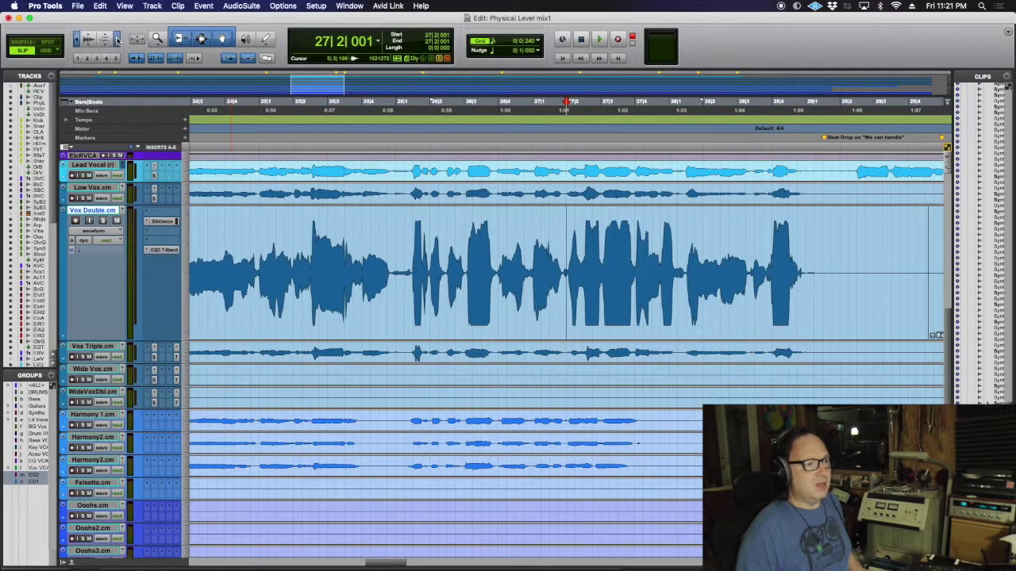
left_click(117, 39)
left_click(116, 39)
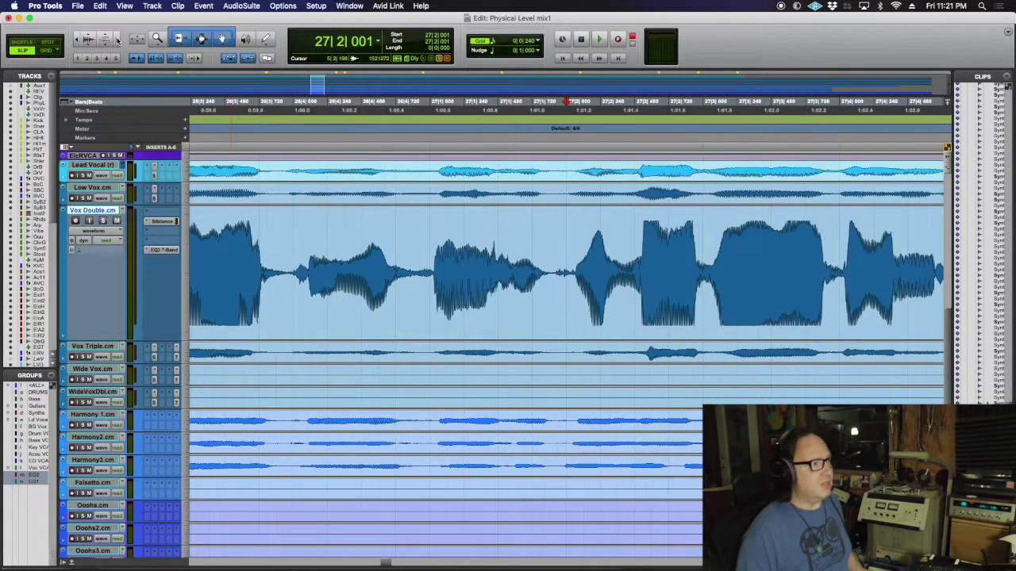
left_click(77, 40)
left_click(77, 39)
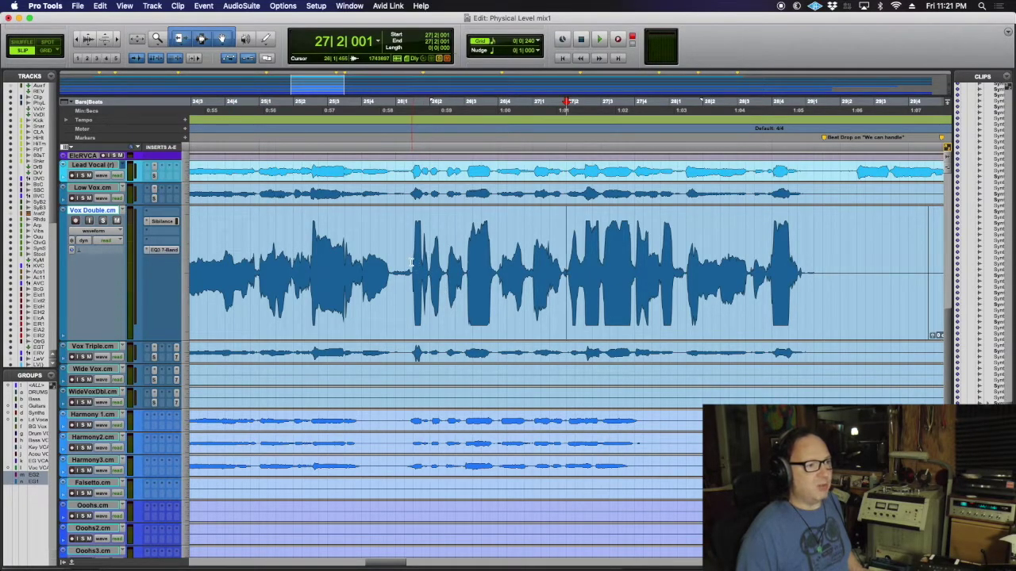
Step: Select the Vox Double phrase from 26|1|410 to 29|1|103 and inspect its clipped waveform cycles up close
left_click_drag(411, 262, 809, 276)
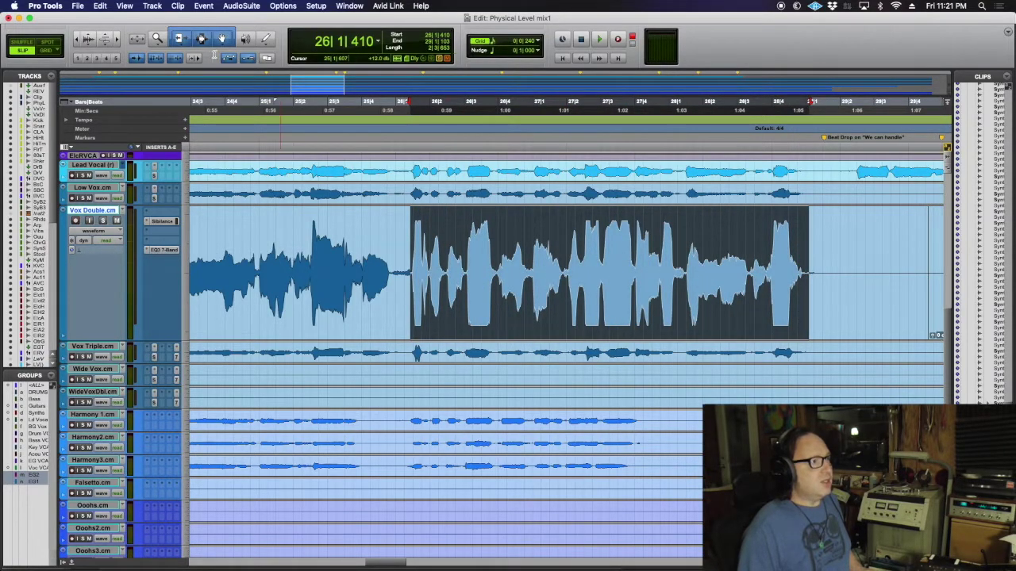
left_click(116, 39)
left_click(117, 39)
left_click(117, 39)
left_click(116, 39)
scroll(279, 190, "right", 10)
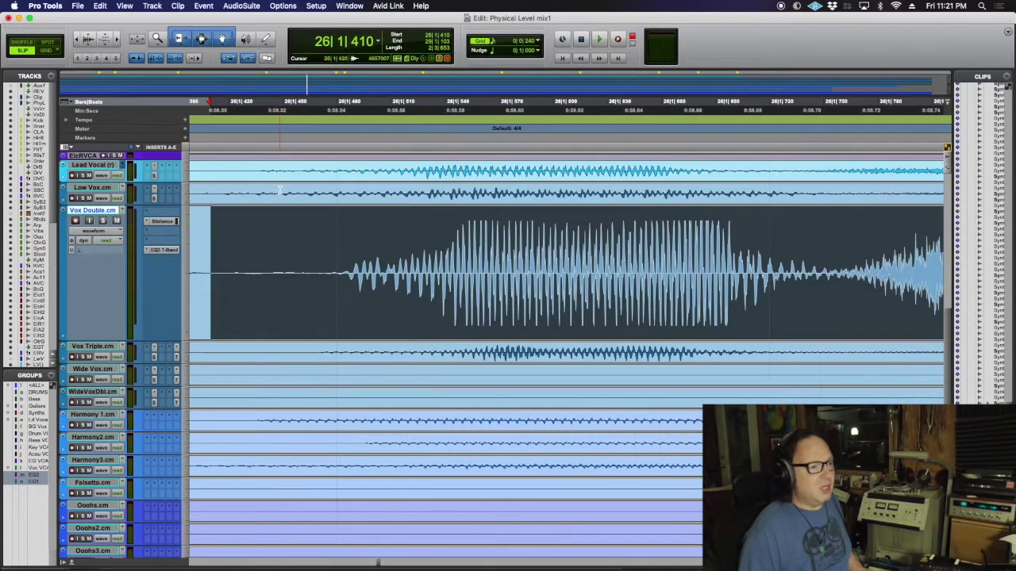
scroll(279, 191, "right", 4)
scroll(278, 190, "right", 1)
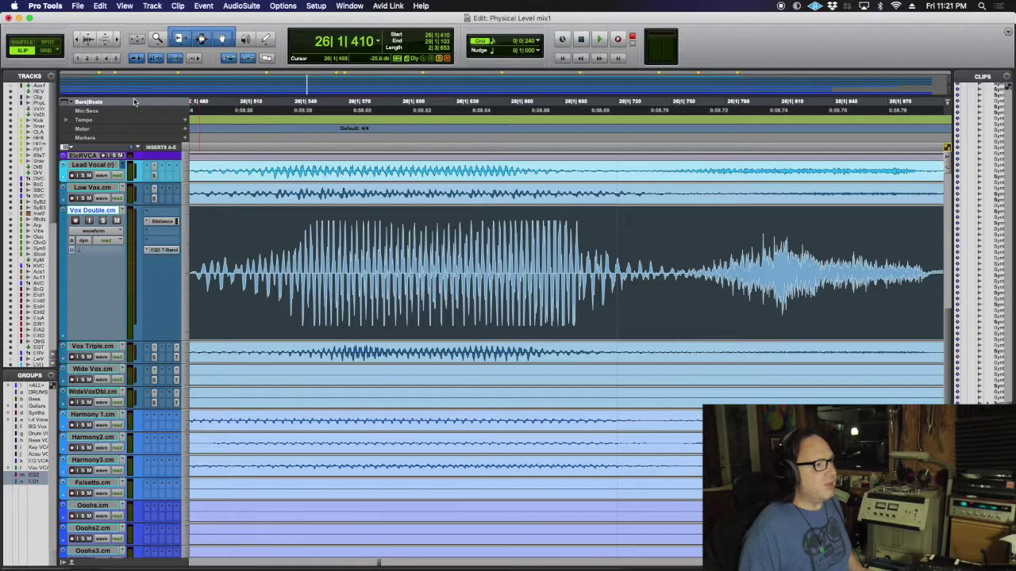
left_click(117, 39)
left_click(117, 39)
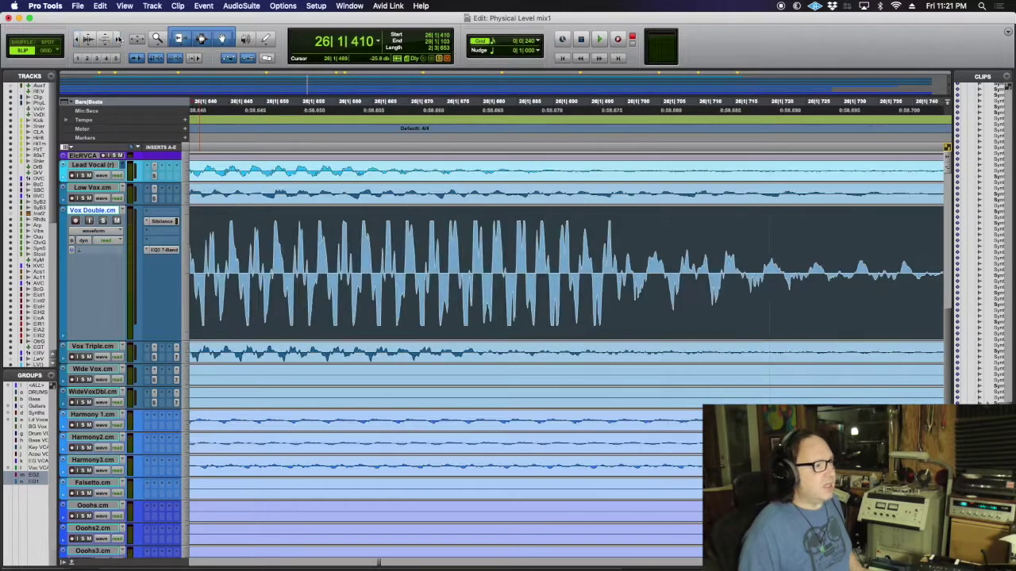
Step: Solo the Vox Double track and play back the selected end of the chorus
left_click(103, 221)
key("space")
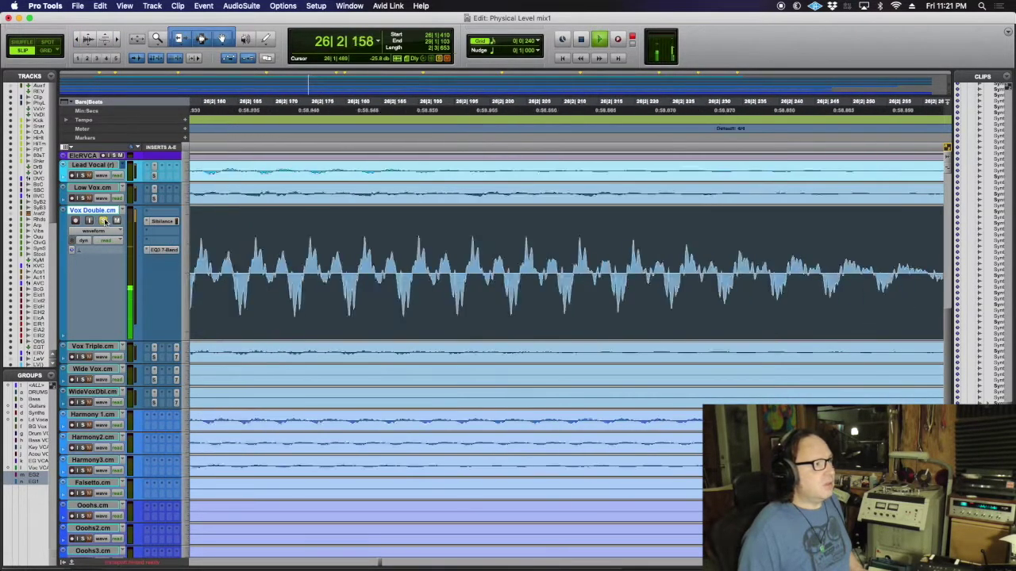
left_click(96, 59)
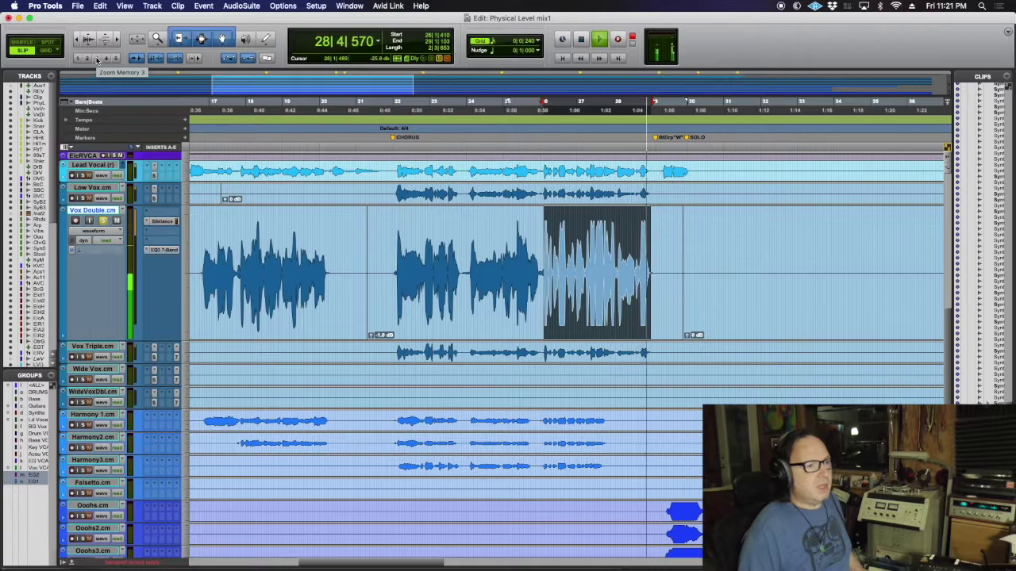
key("space")
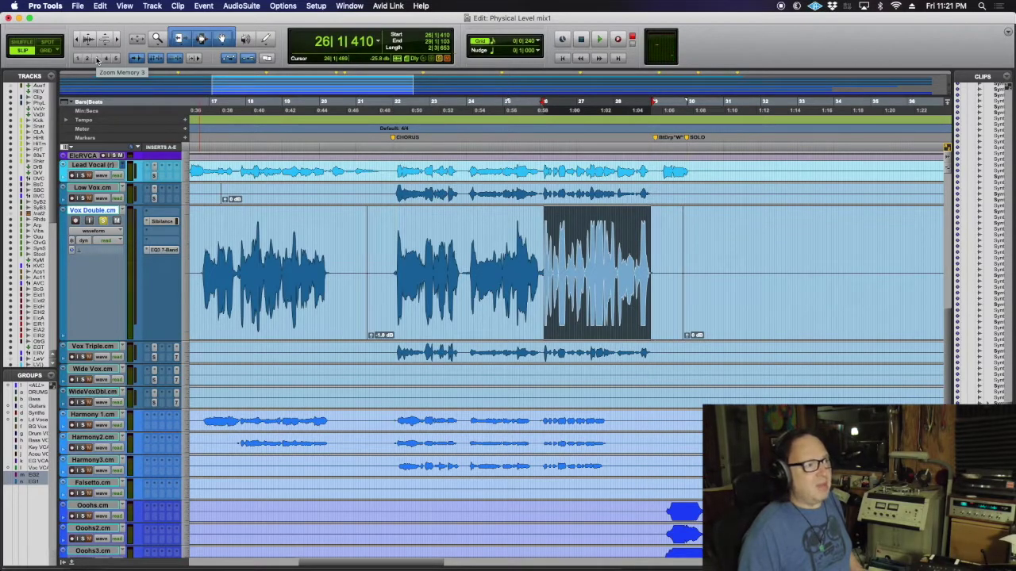
Step: Select the whole Vox Double chorus clip and examine its waveform from the clip start onward
left_click(562, 268)
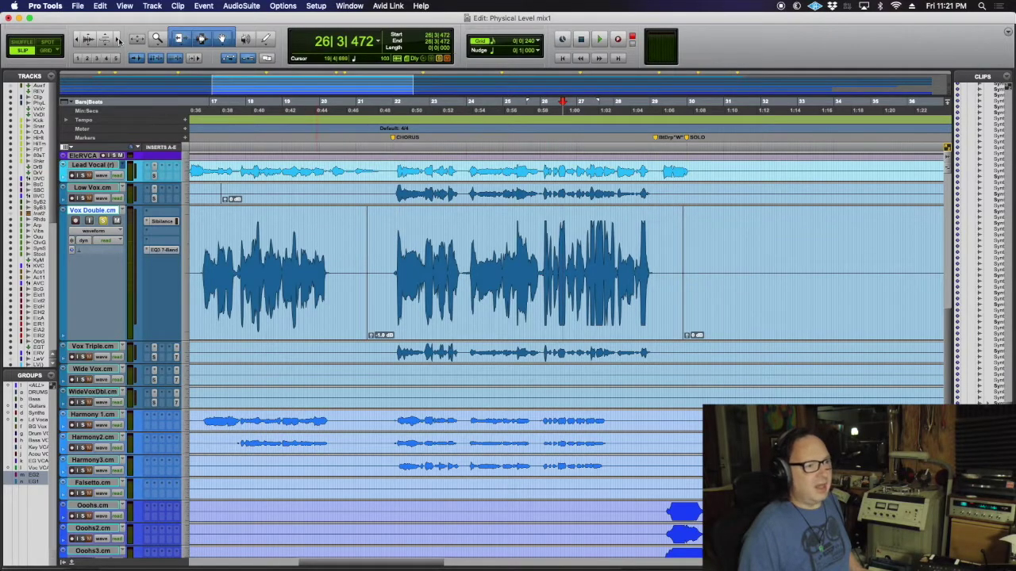
left_click(117, 40)
left_click(401, 328)
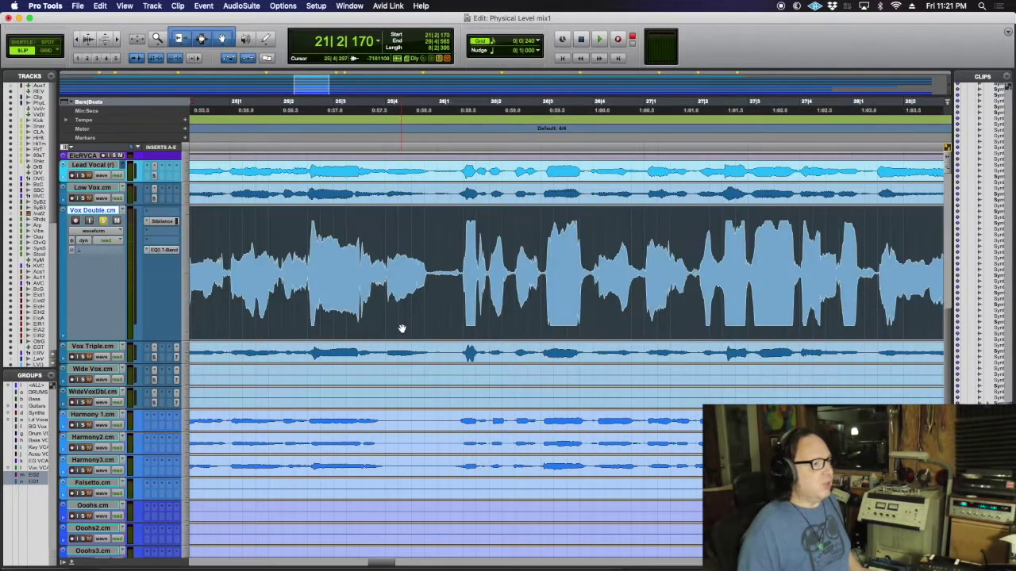
scroll(381, 318, "left", 10)
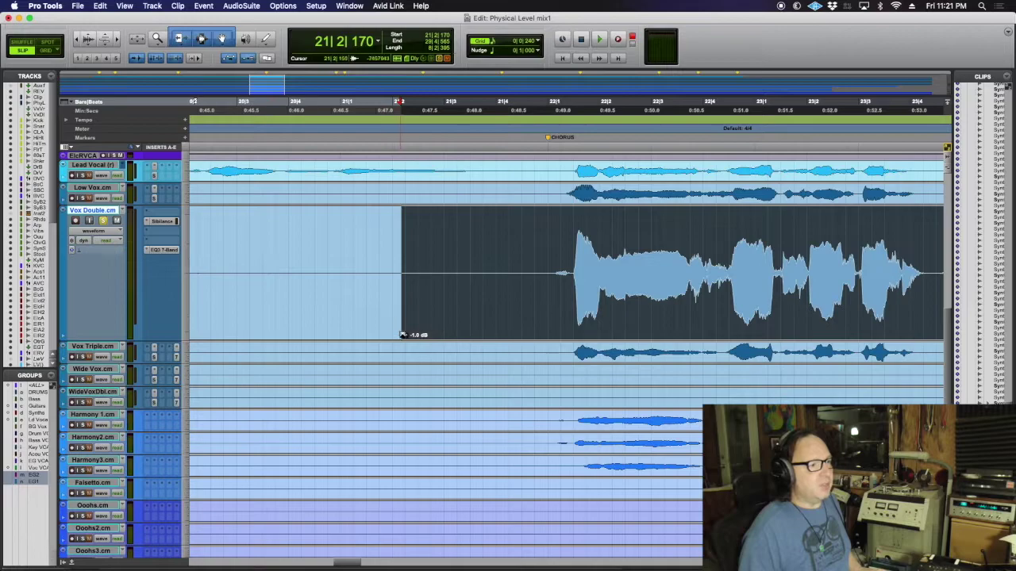
scroll(474, 329, "right", 4)
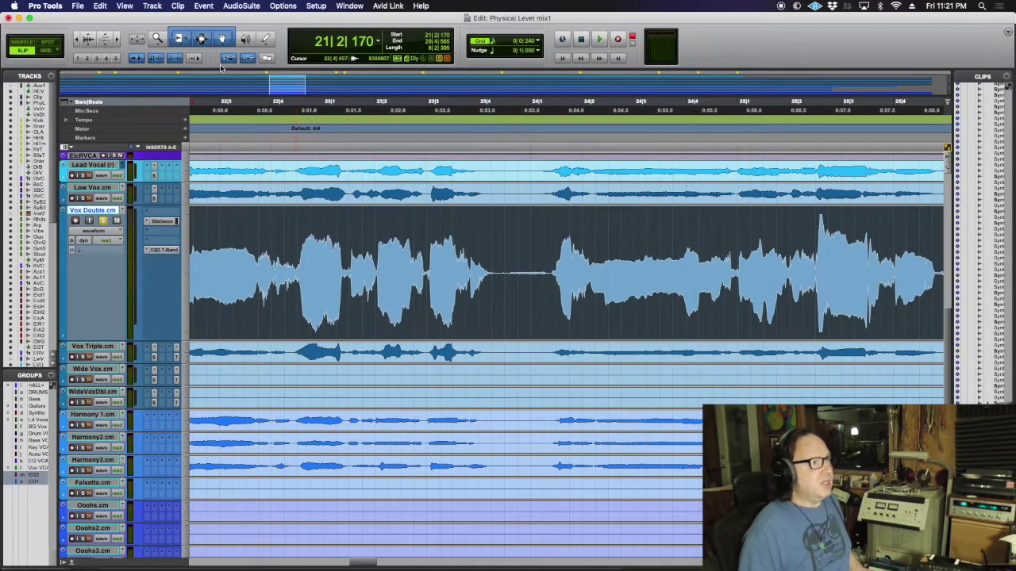
Step: Open the AudioSuite version of RX 7 De-clip for the selected chorus clip and reposition its window
left_click(233, 9)
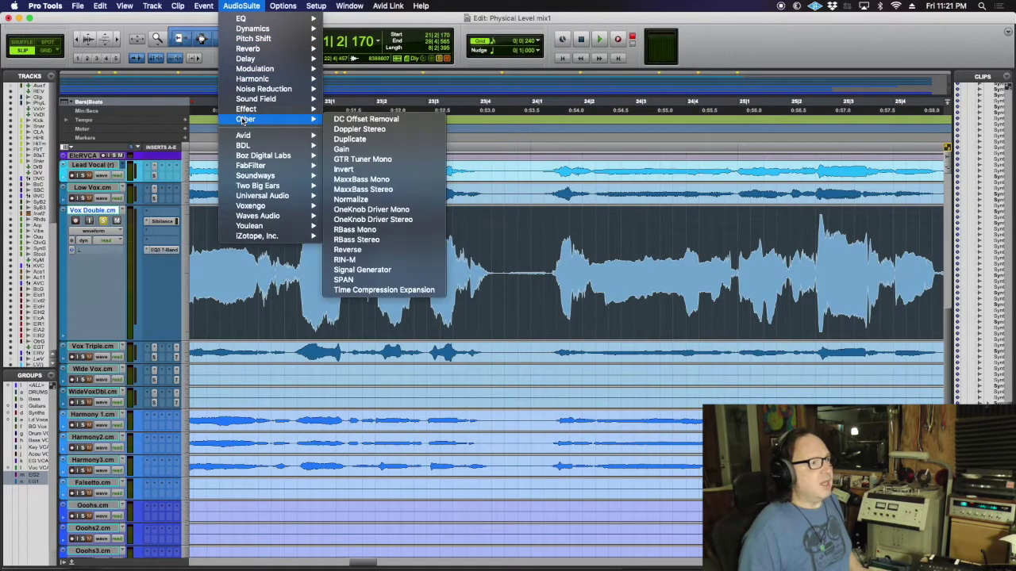
mouse_move(264, 92)
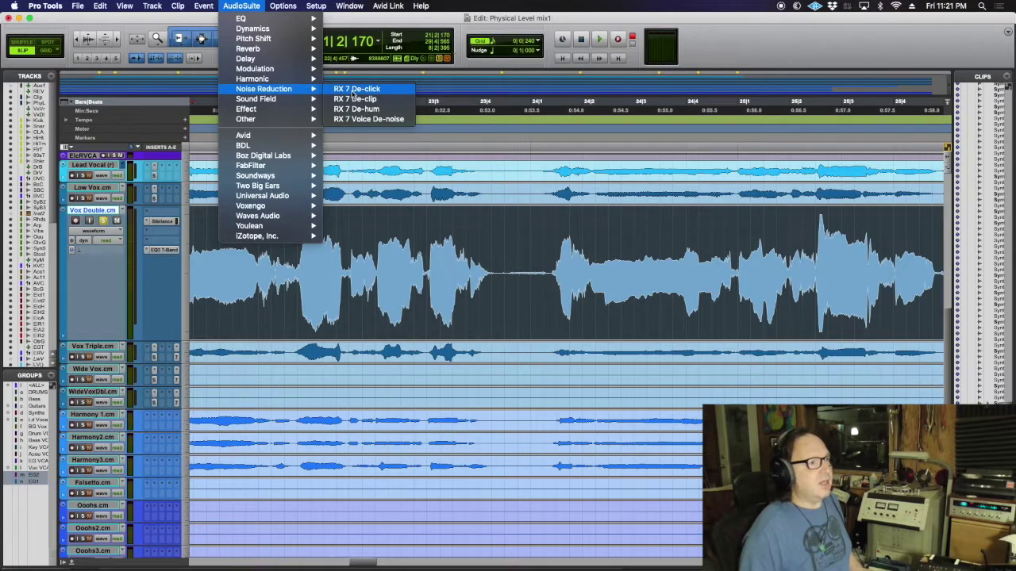
left_click(370, 99)
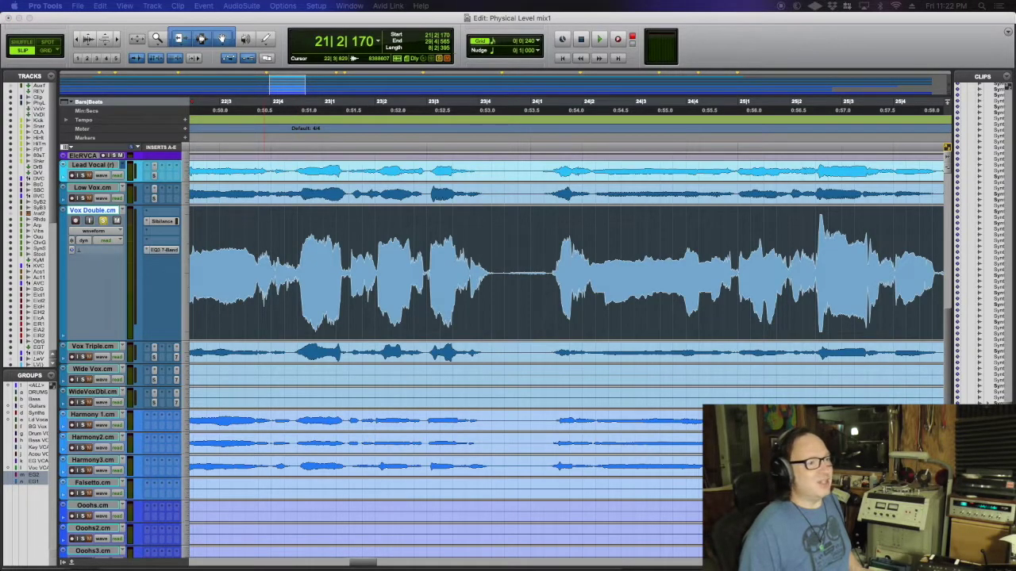
left_click_drag(293, 107, 430, 92)
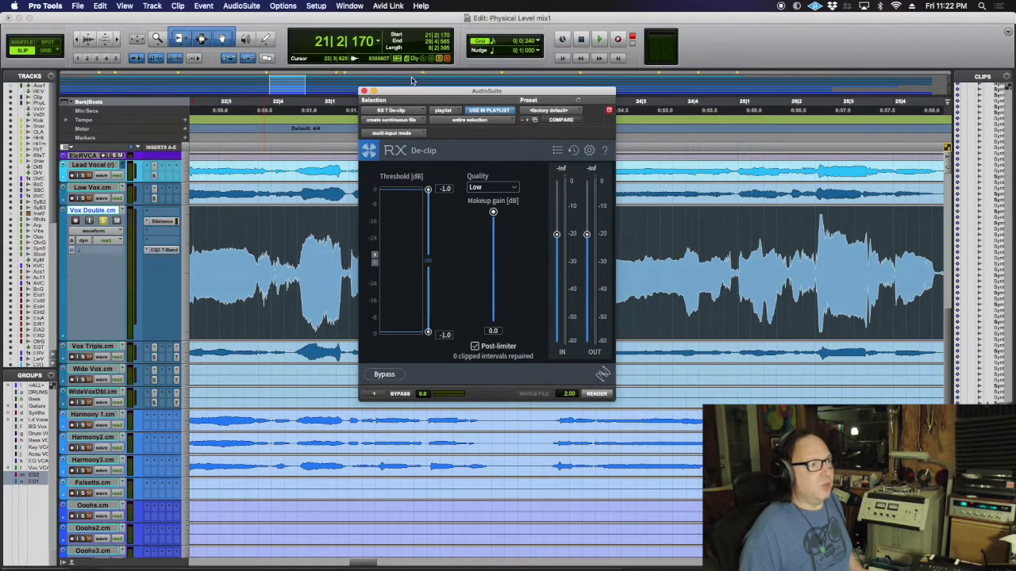
left_click_drag(412, 93, 252, 154)
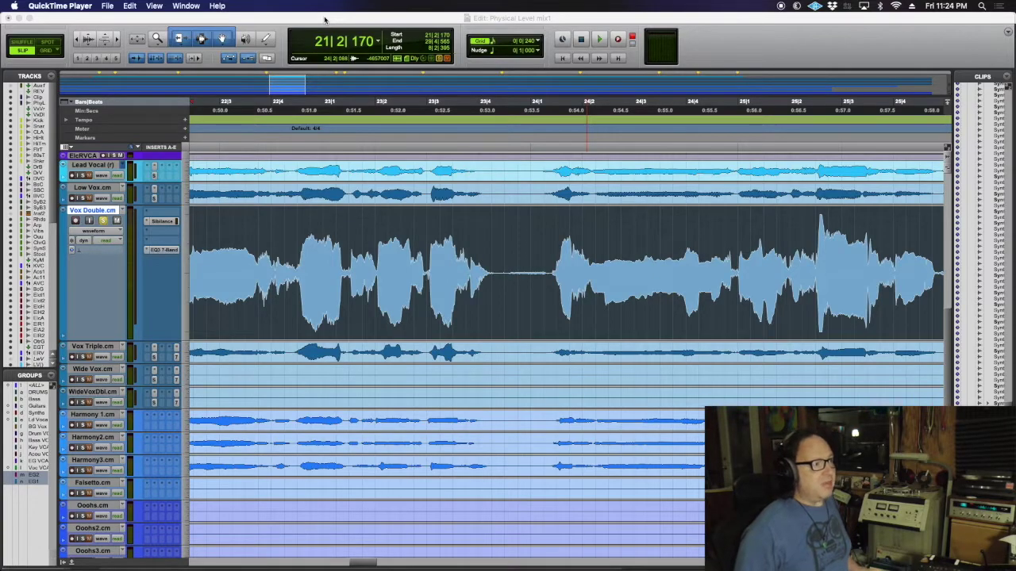
Step: Insert RX 7 De-clip (mono) in the first insert slot of the Vox Double channel in the mixer
left_click(257, 228)
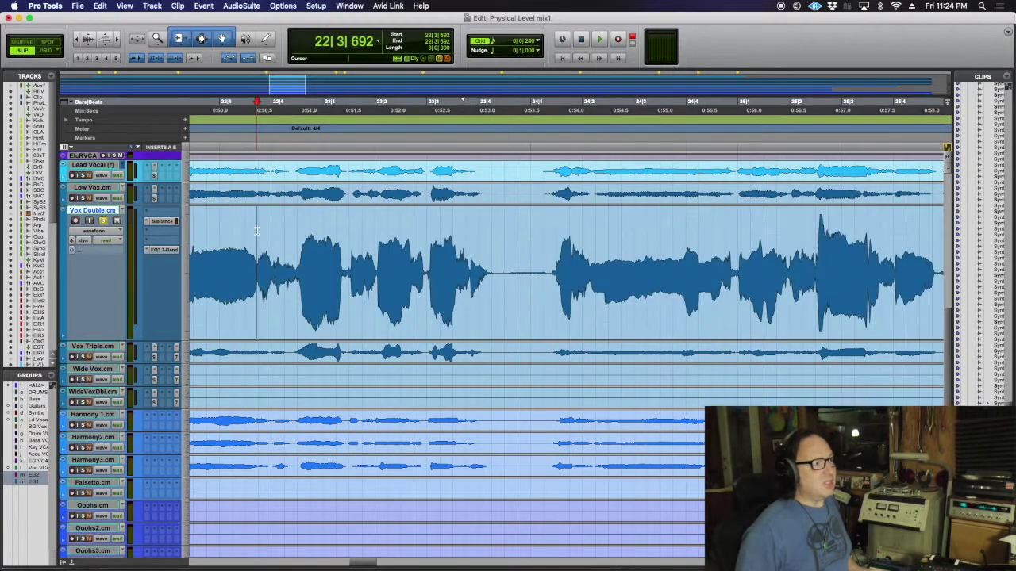
key("super+equal")
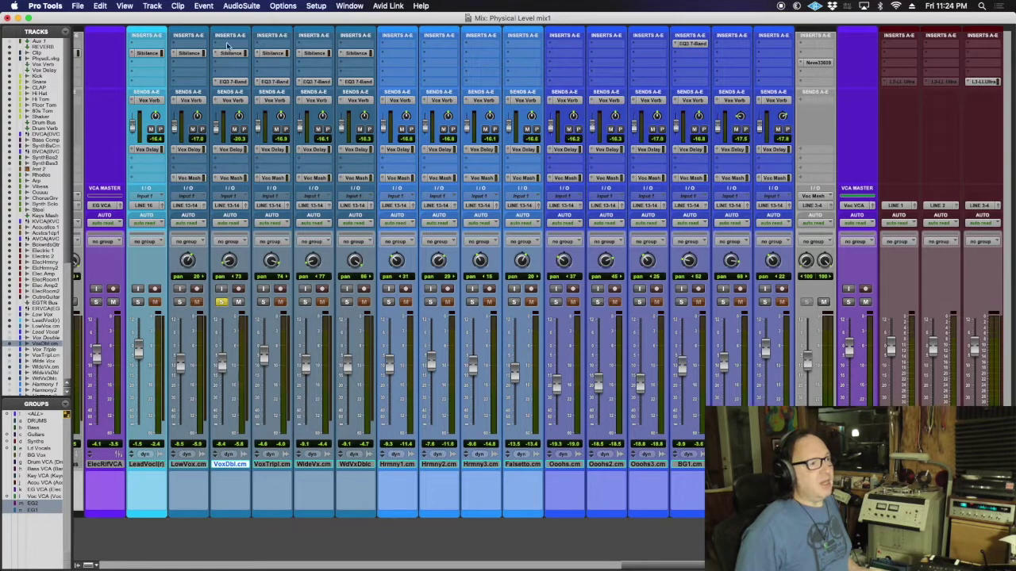
left_click(228, 44)
mouse_move(324, 155)
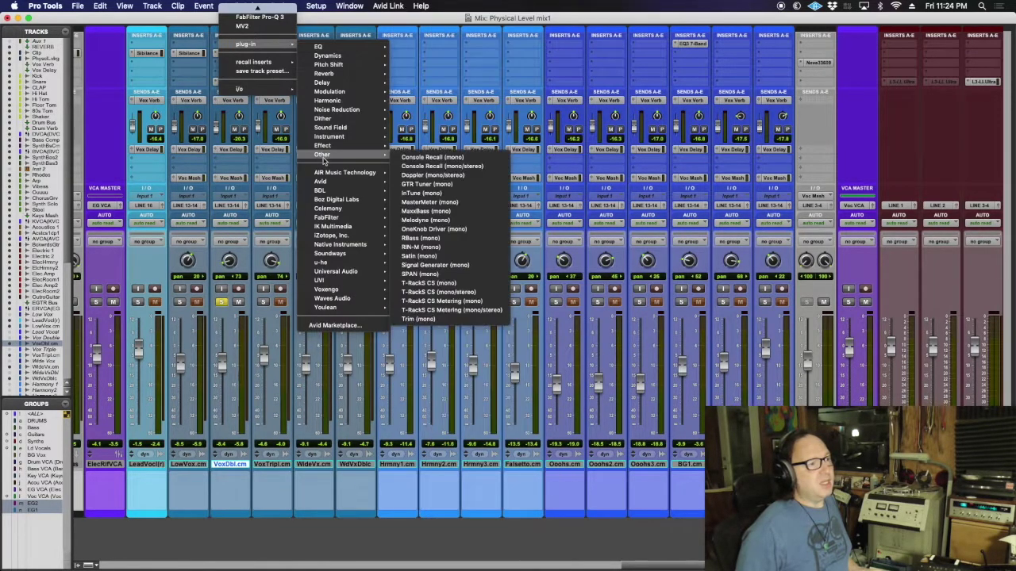
mouse_move(347, 111)
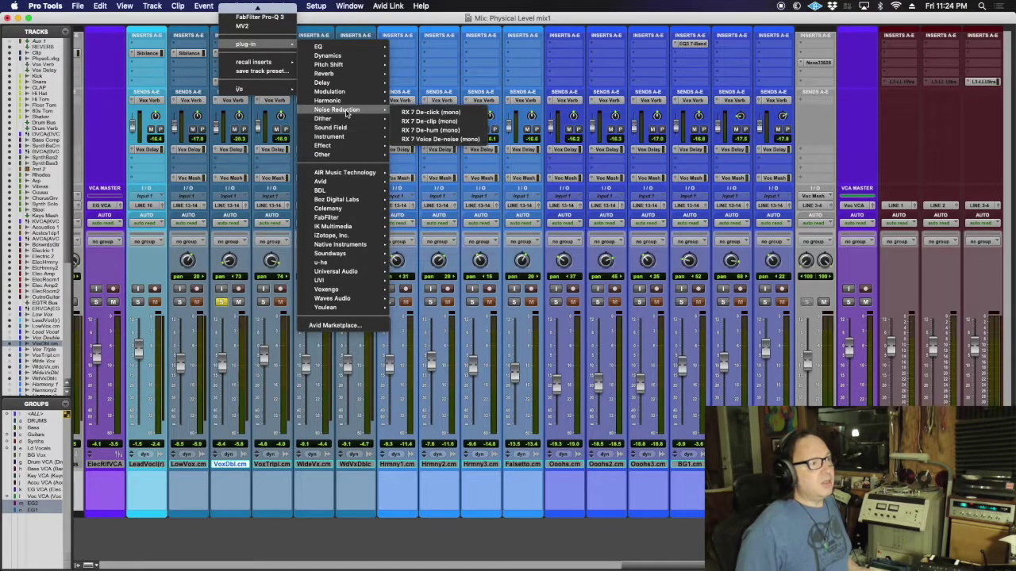
left_click(446, 121)
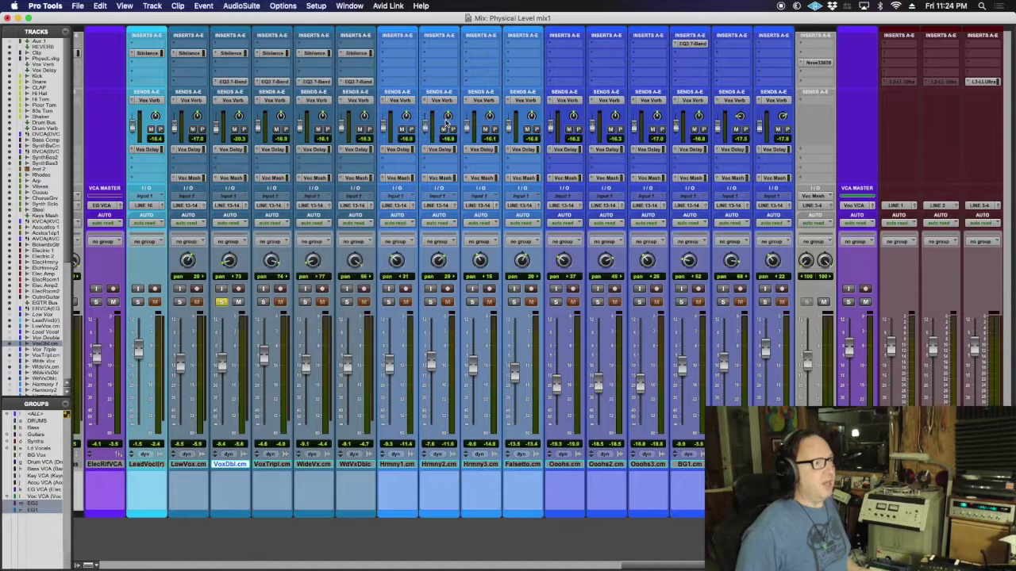
left_click_drag(355, 82, 437, 69)
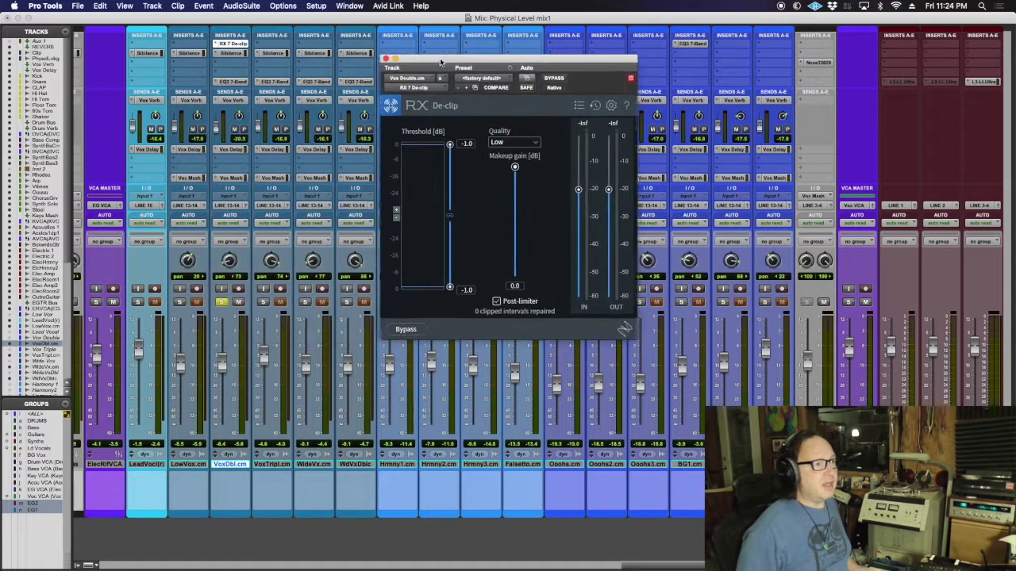
Step: Select the clipped second half of the Vox Double chorus in the Edit window, from 26|1|366 to 29|1|137
key("super+equal")
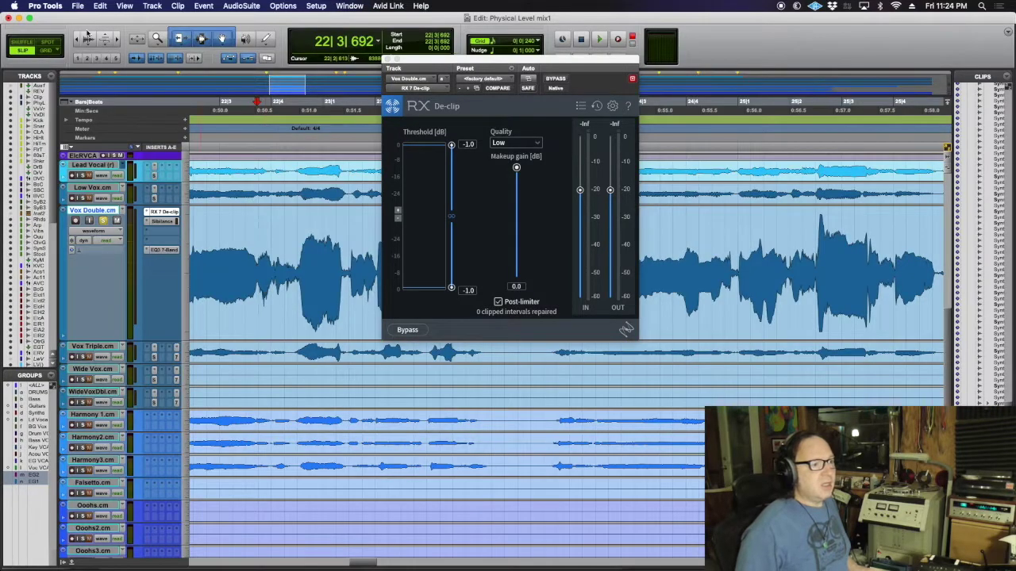
left_click(77, 39)
left_click(77, 39)
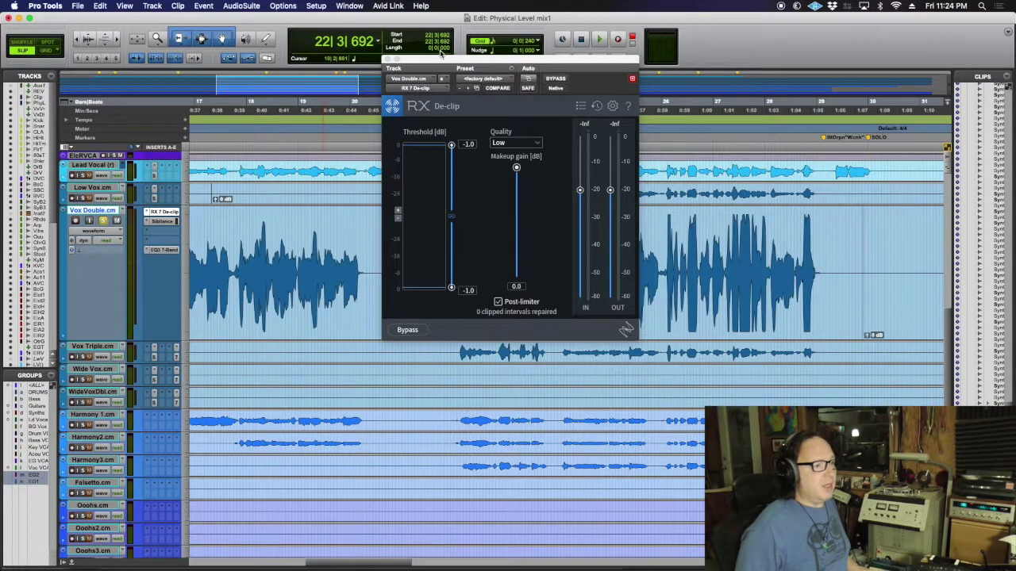
left_click_drag(440, 60, 671, 49)
scroll(469, 235, "right", 10)
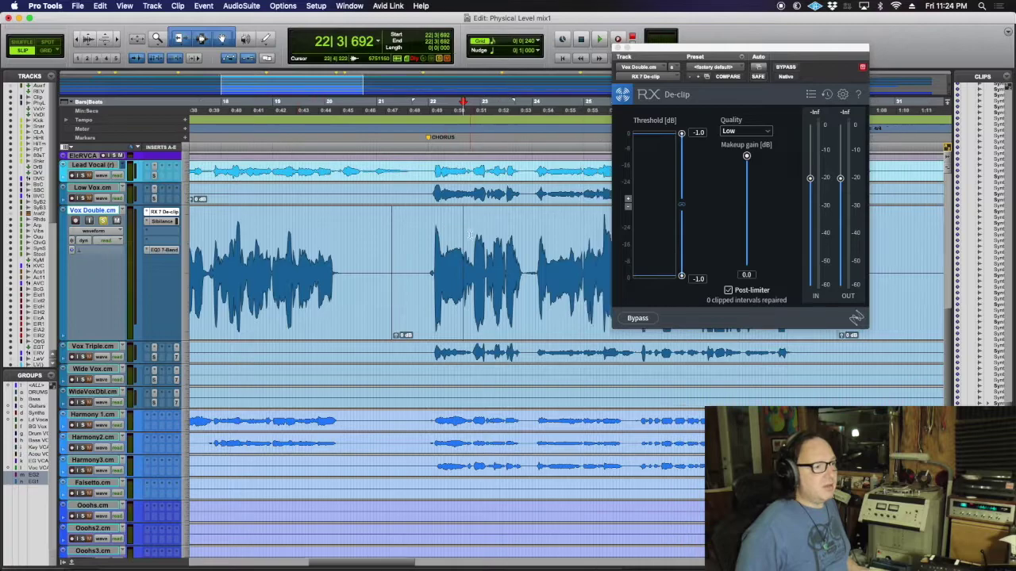
scroll(469, 236, "left", 1)
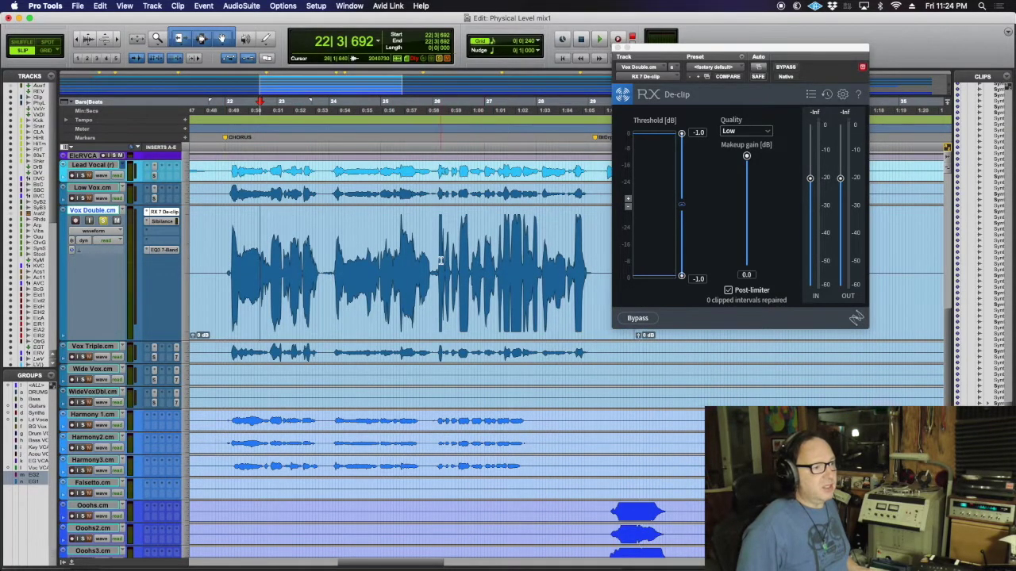
left_click_drag(439, 260, 589, 269)
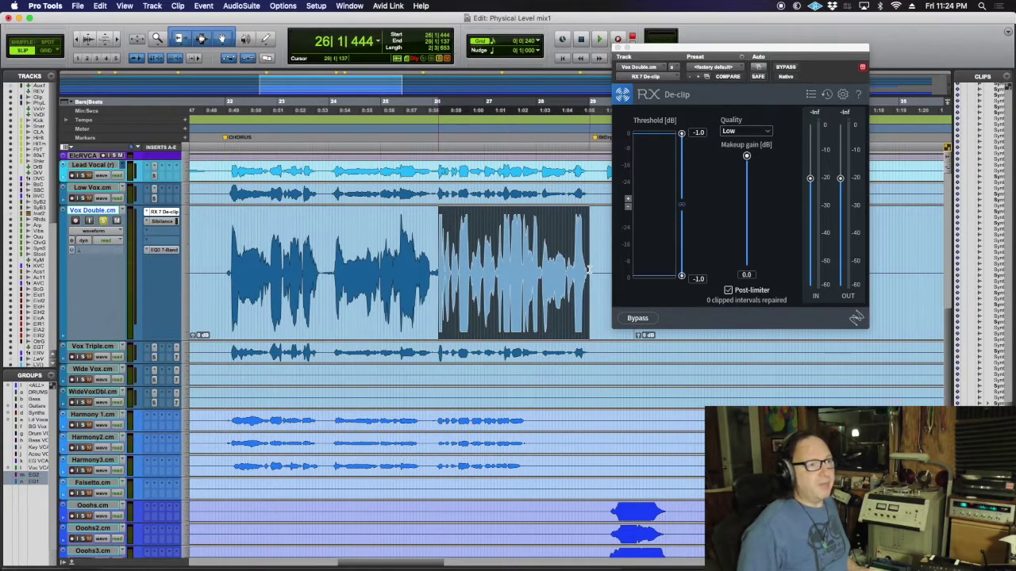
left_click_drag(436, 268, 434, 268)
Step: Play the selected chorus passage through RX 7 De-clip and check its input and output levels
left_click_drag(655, 49, 380, 127)
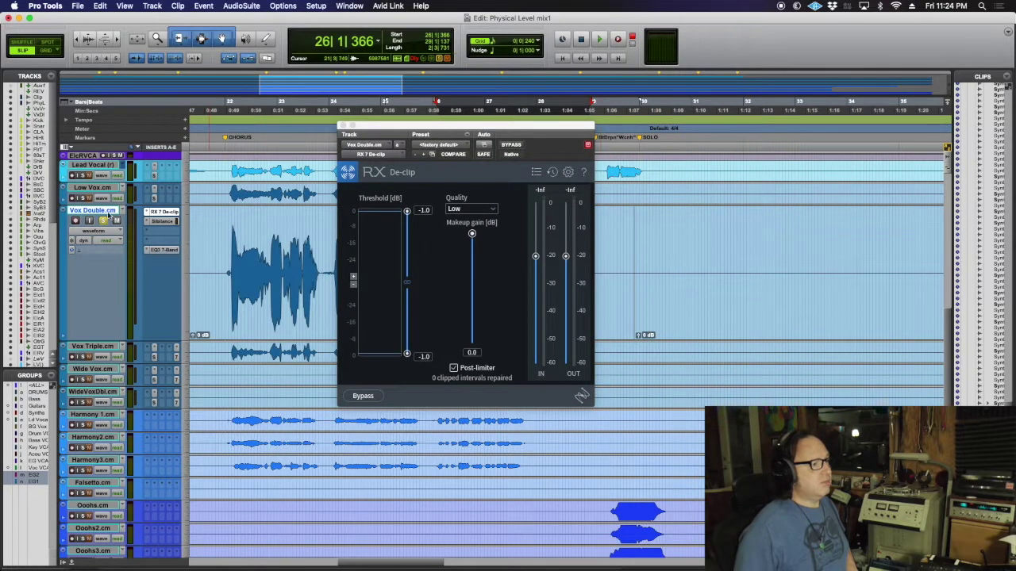
scroll(151, 238, "up", 15)
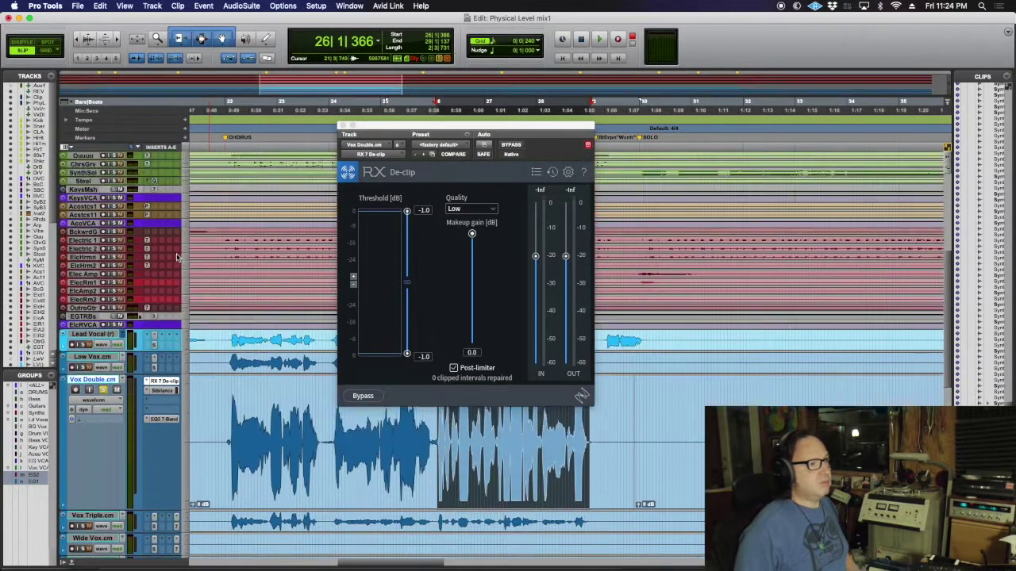
scroll(176, 258, "down", 15)
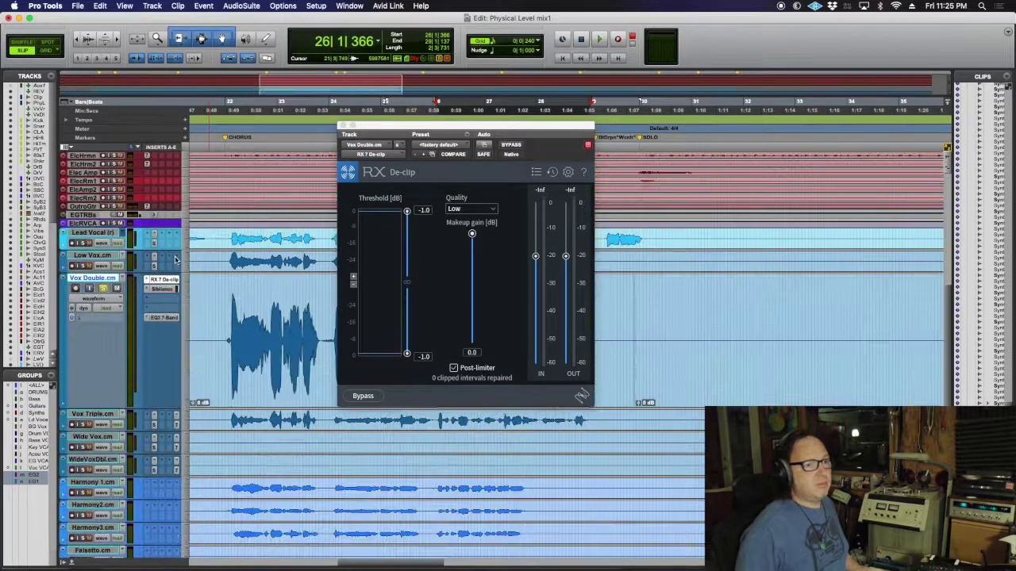
key("space")
left_click_drag(394, 129, 598, 89)
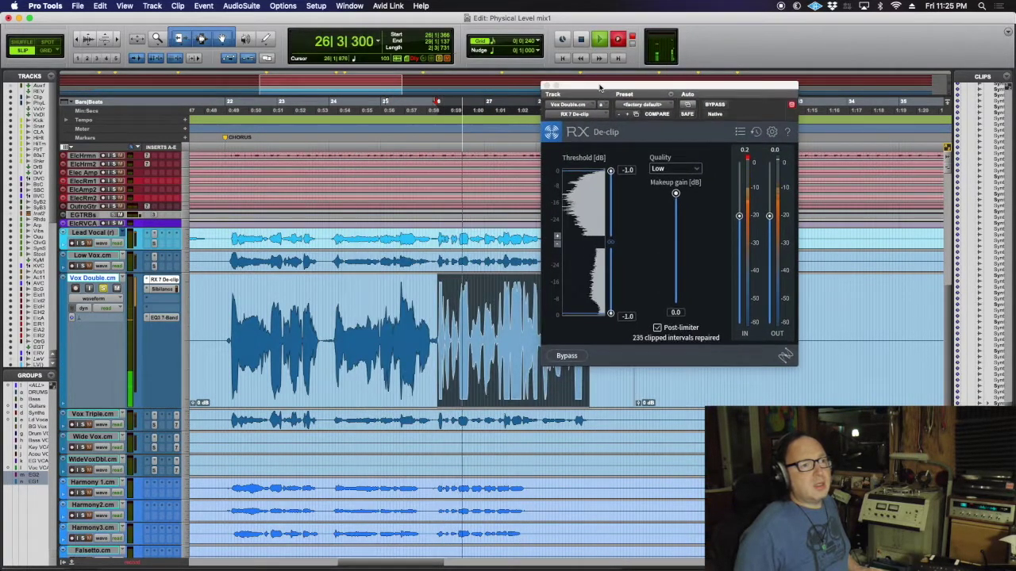
left_click(747, 159)
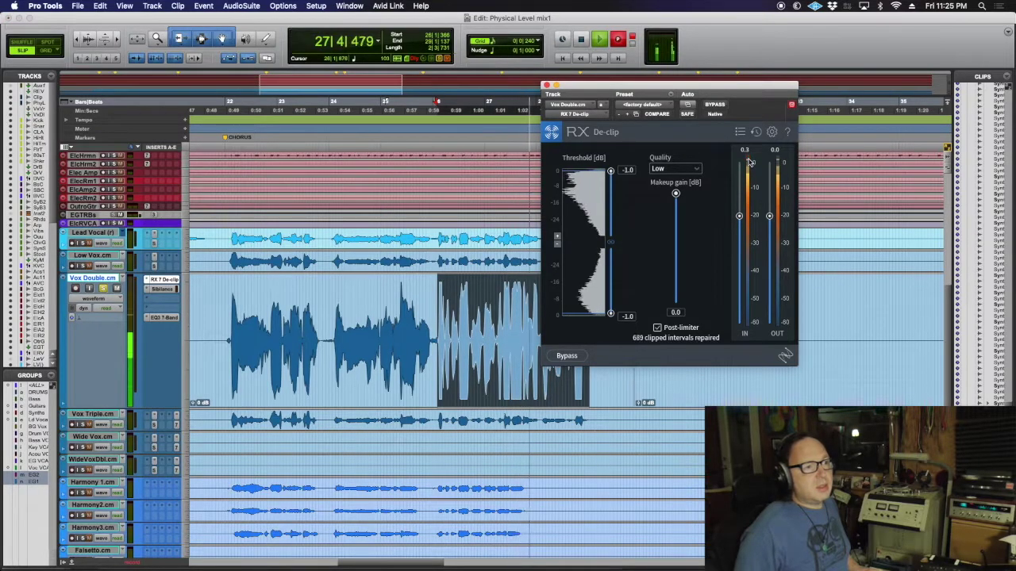
Step: Stop playback and adjust the linked De-clip thresholds to -0.5 dB, trying a small input gain change as well
left_click_drag(627, 173, 627, 182)
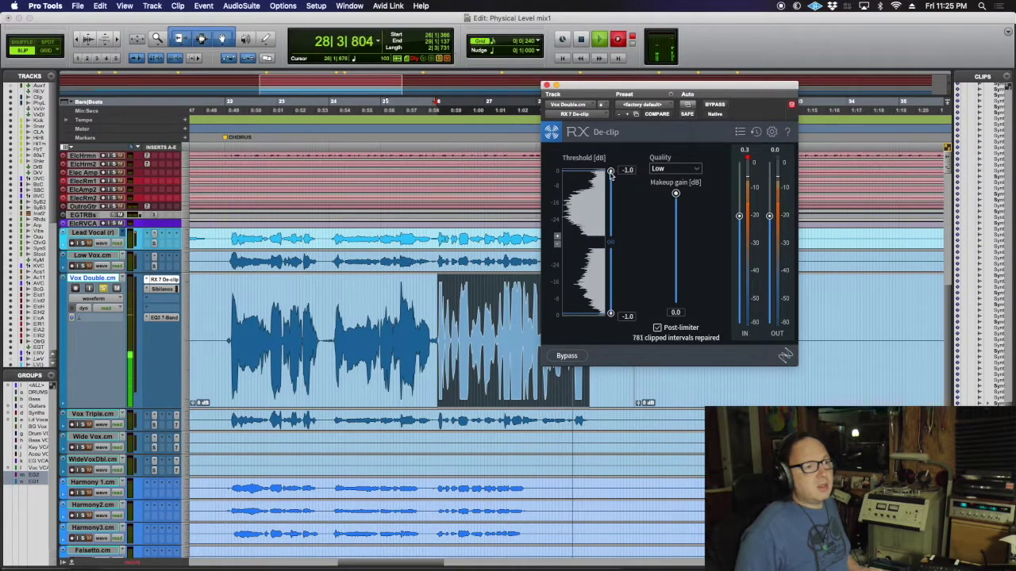
key("space")
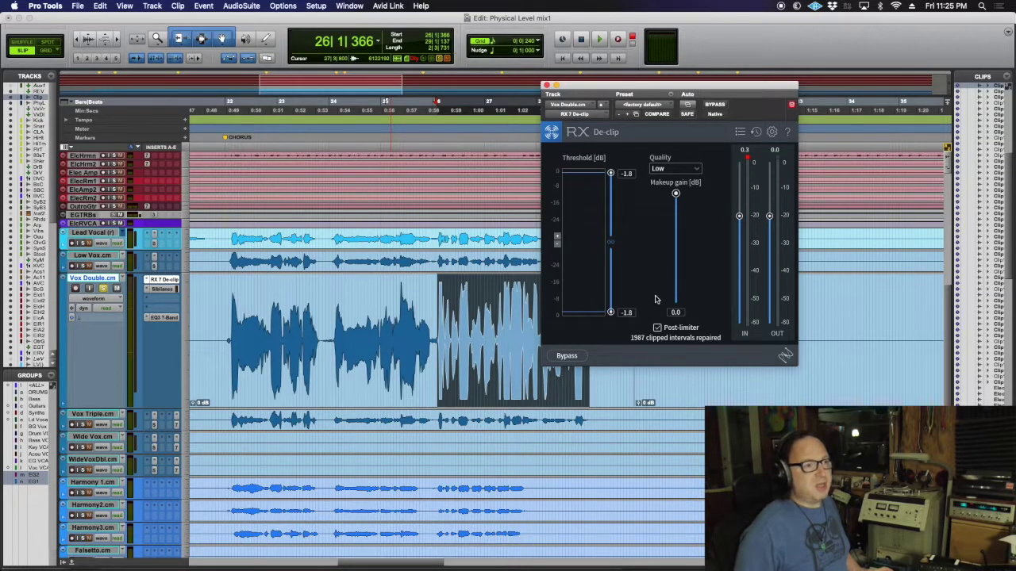
left_click_drag(613, 177, 613, 175)
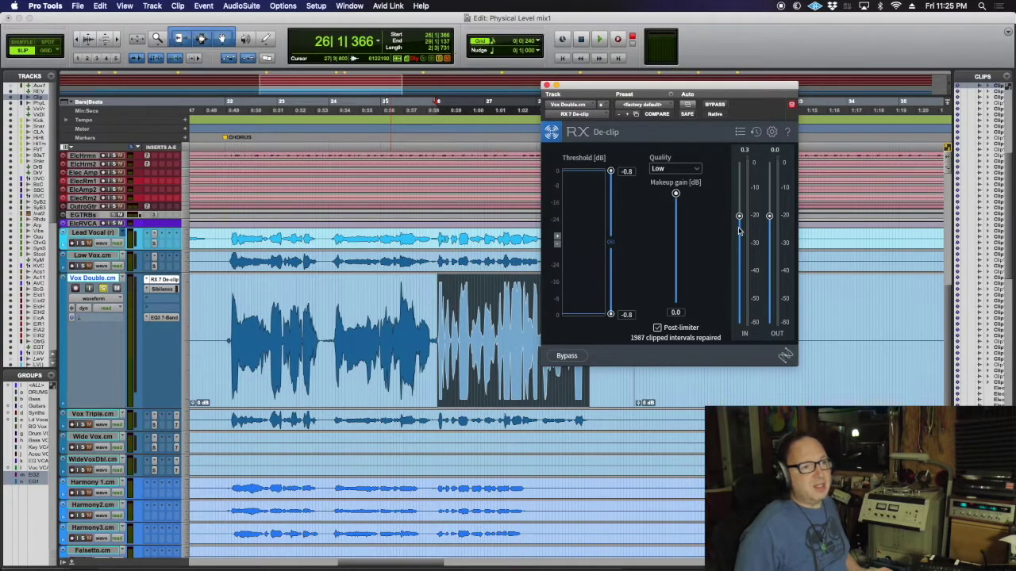
mouse_move(739, 217)
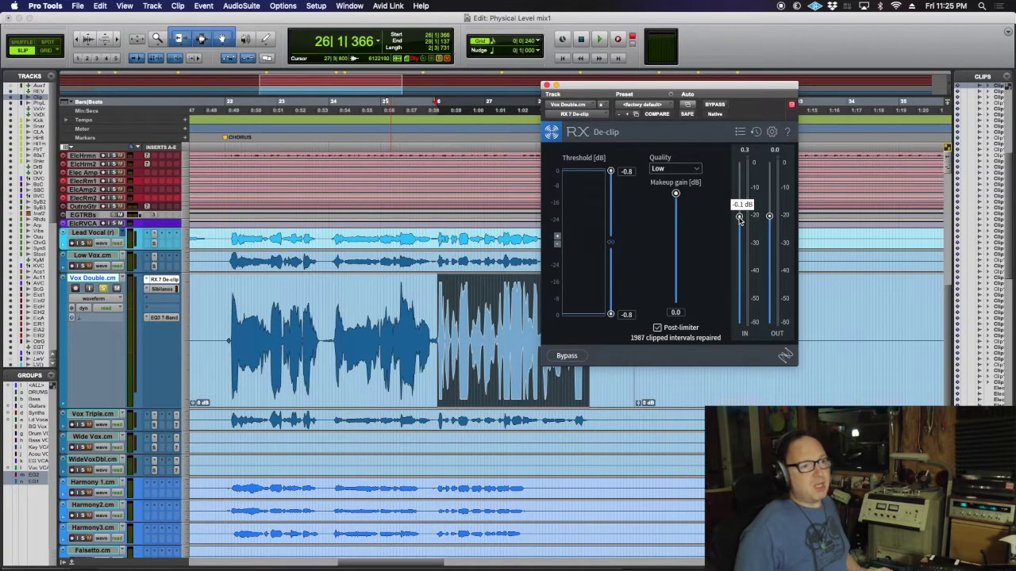
left_click(739, 217, "alt")
left_click_drag(739, 218, 740, 220)
left_click_drag(611, 172, 611, 170)
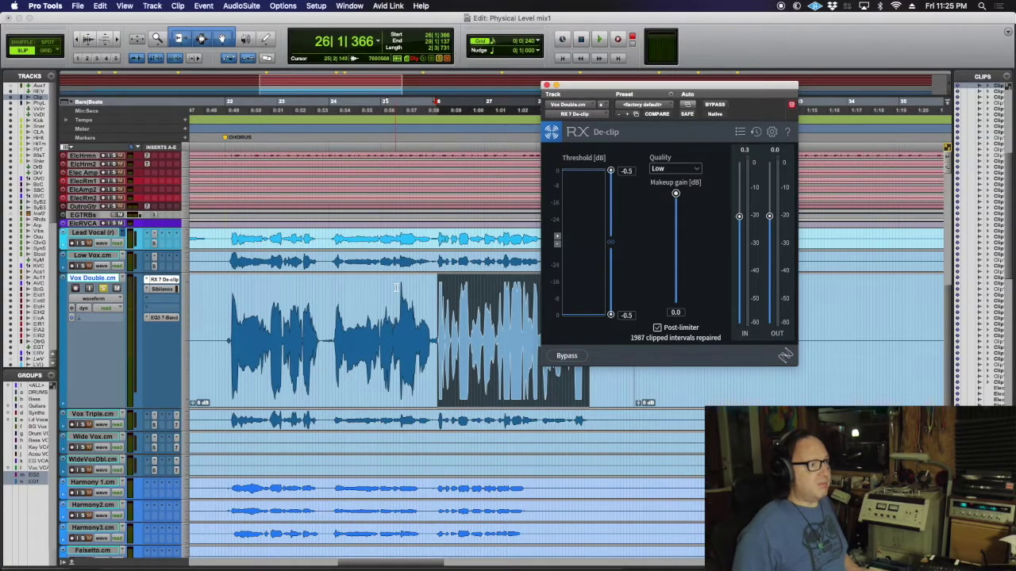
Step: Create a new empty playlist on the Clip track and play the selected Vox Double passage through De-clip
scroll(396, 289, "up", 8)
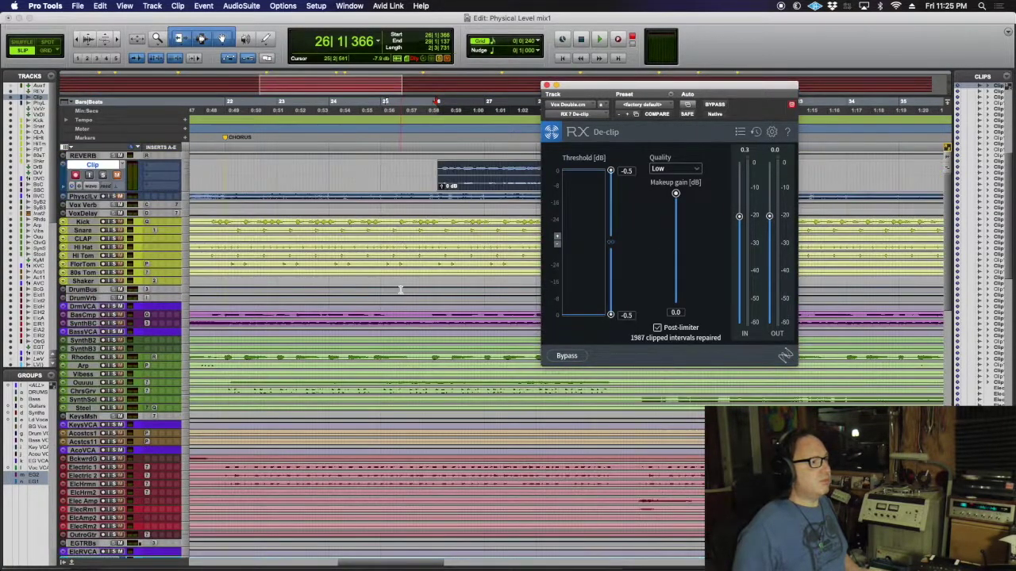
right_click(107, 144)
key("Escape")
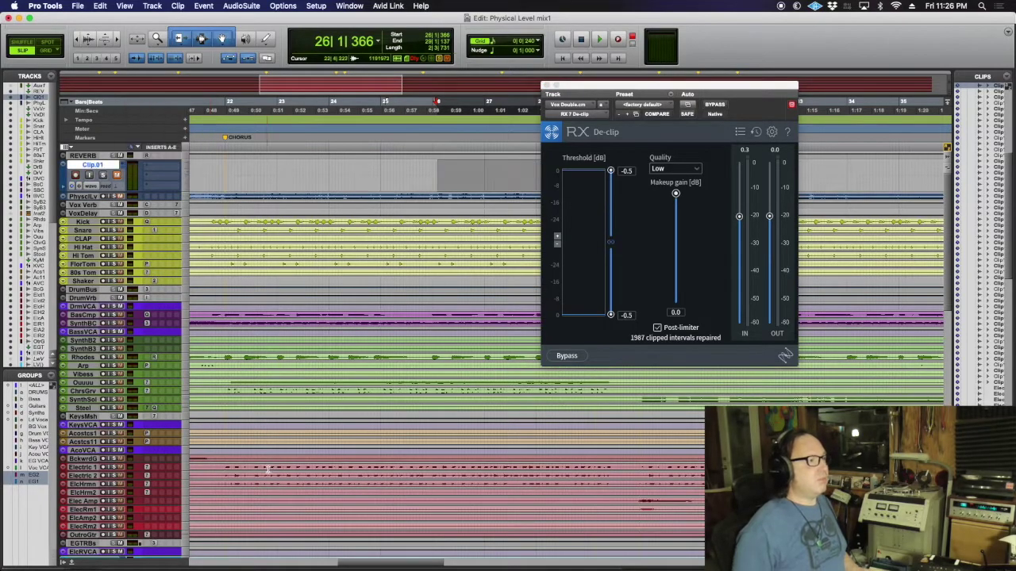
scroll(313, 441, "down", 5)
scroll(314, 442, "down", 3)
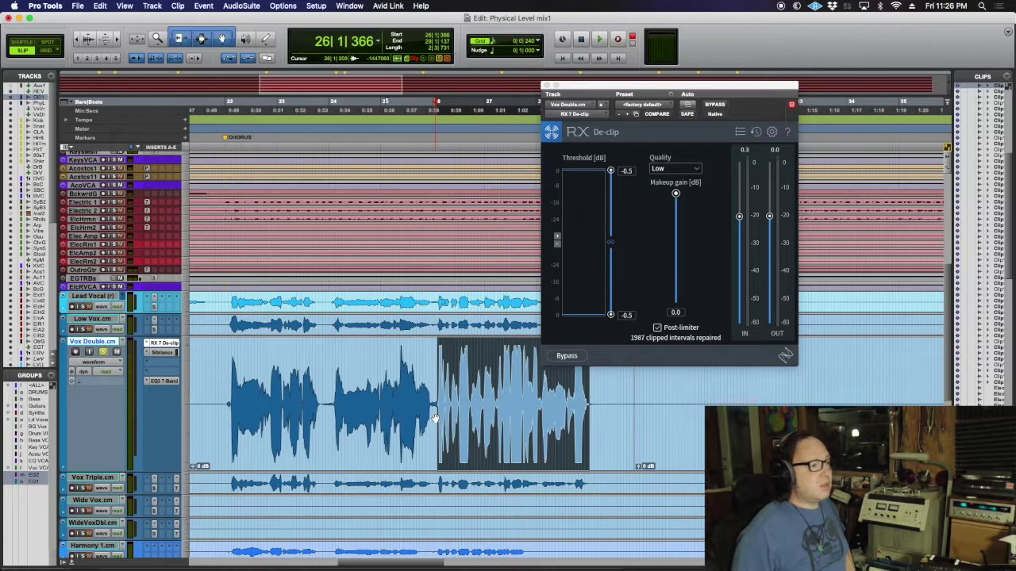
key("space")
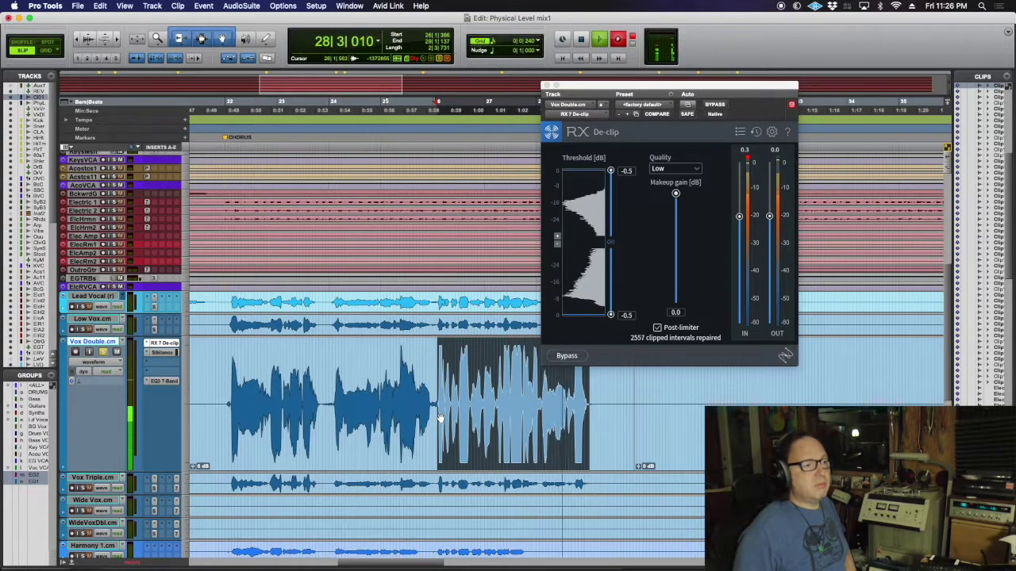
key("space")
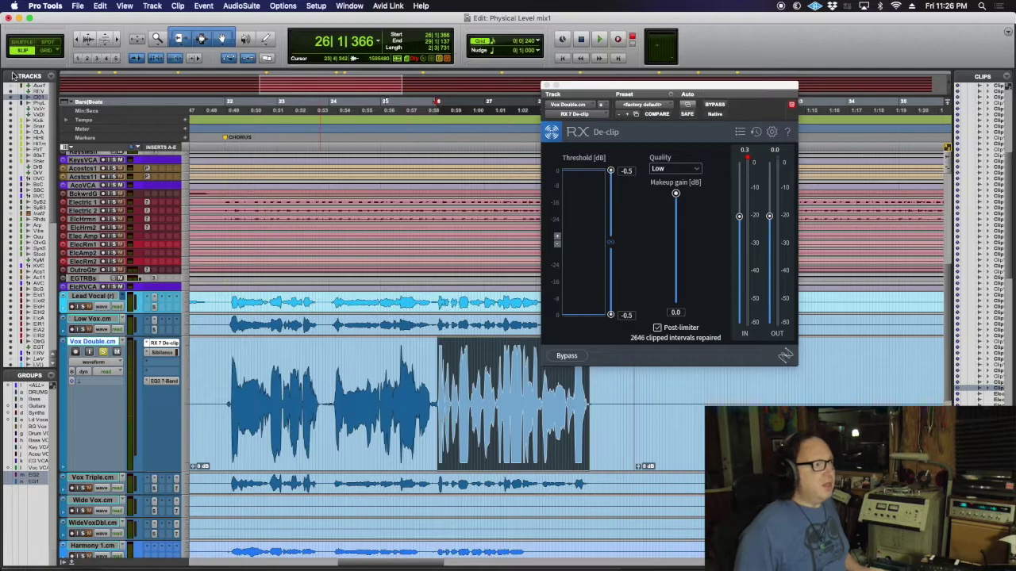
Step: Select the entire chorus clip on the Vox Double track, from 21|2|170
left_click(77, 38)
left_click(77, 39)
left_click(77, 39)
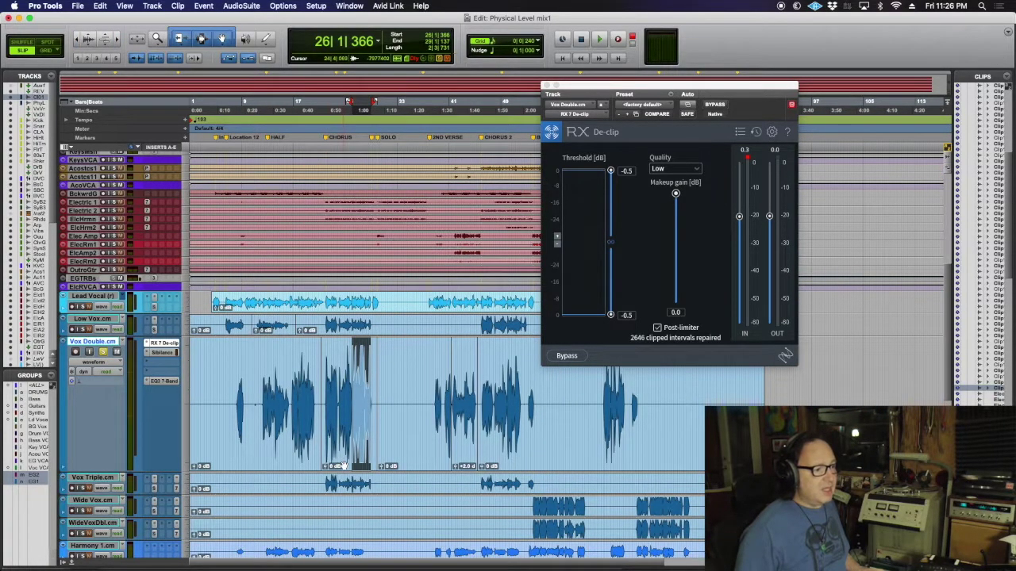
left_click(344, 465)
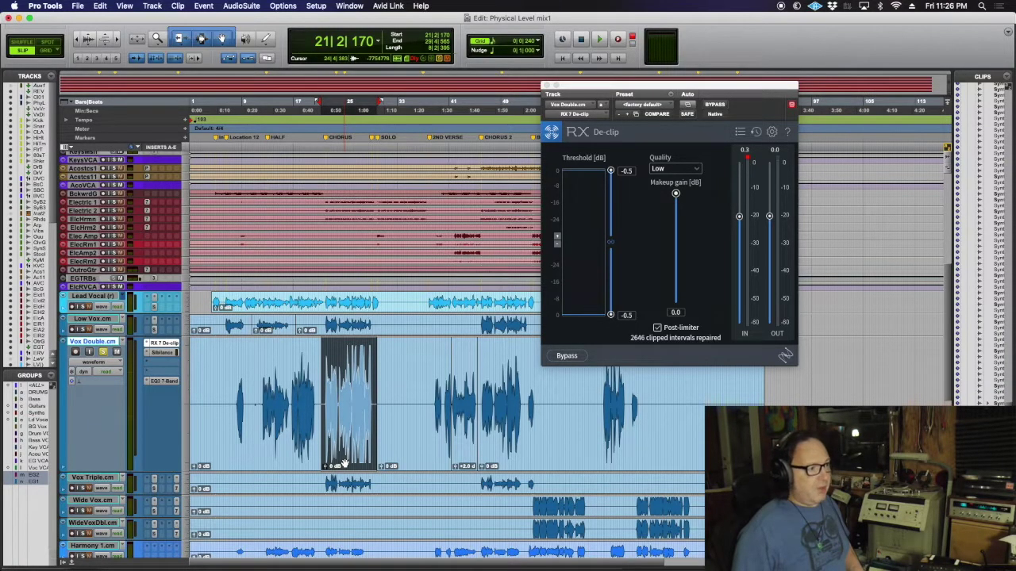
Step: Open the commit options for the Vox Double channel up to its RX 7 De-clip insert in the mixer
key("super+equal")
key("super+equal")
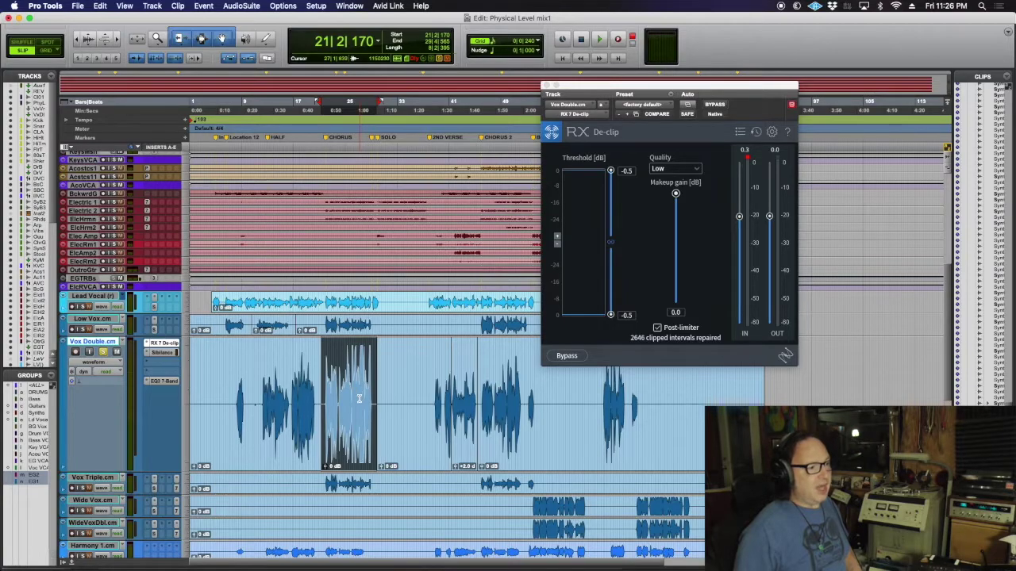
key("super+equal")
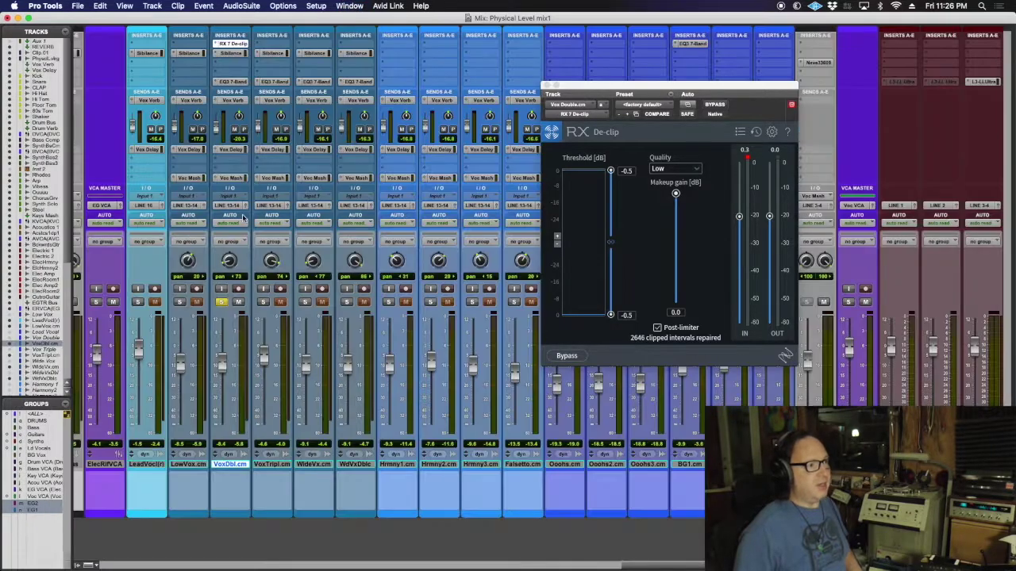
right_click(229, 45)
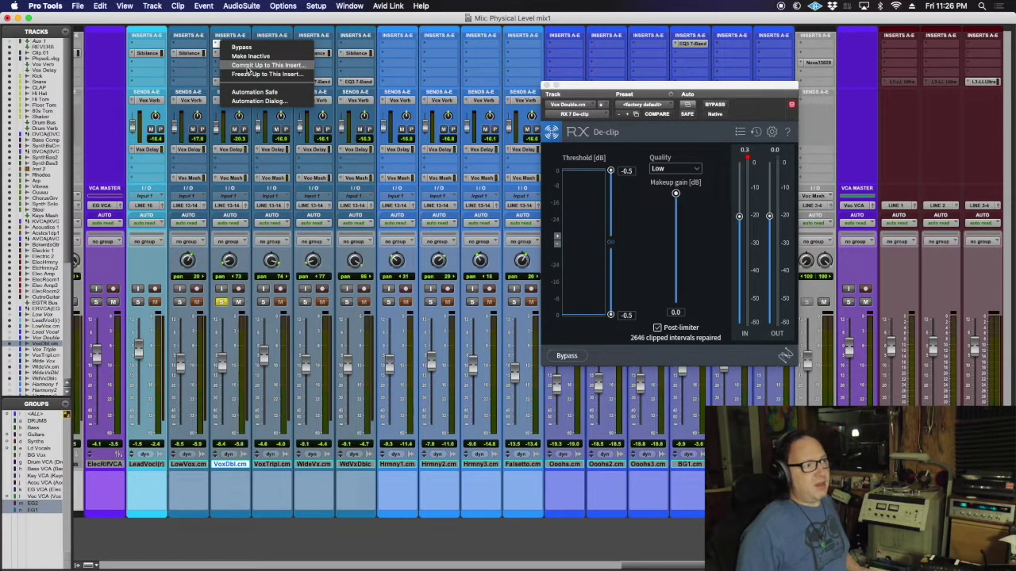
left_click(249, 67)
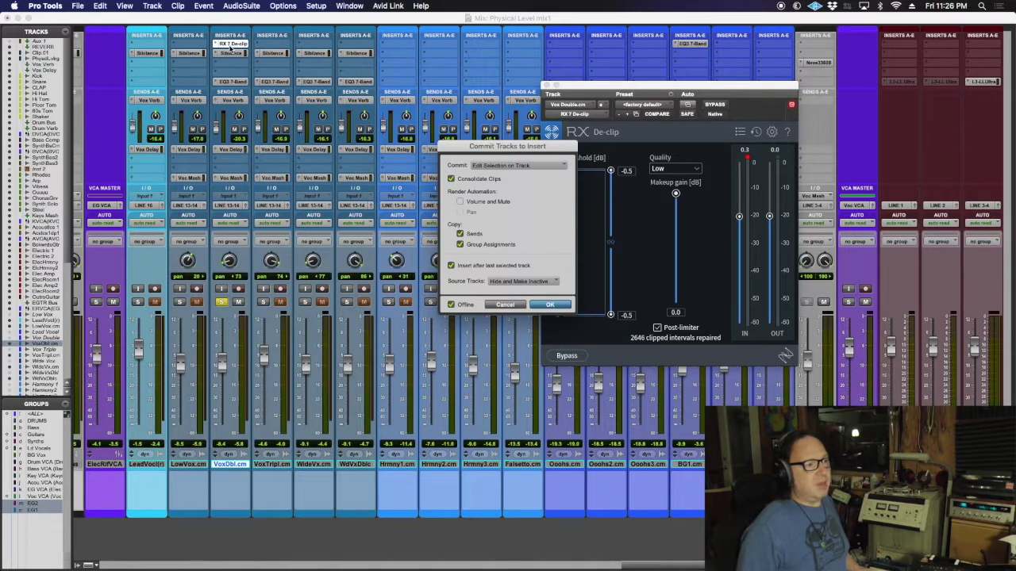
left_click(551, 306)
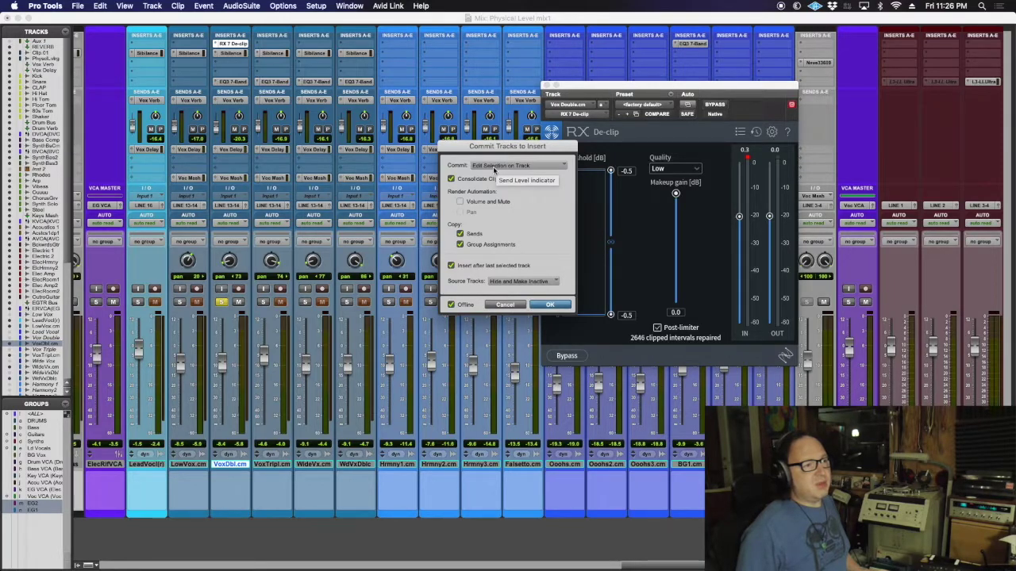
Step: Set the source track handling to Do Nothing and commit the edit selection offline with consolidated clips
left_click(508, 284)
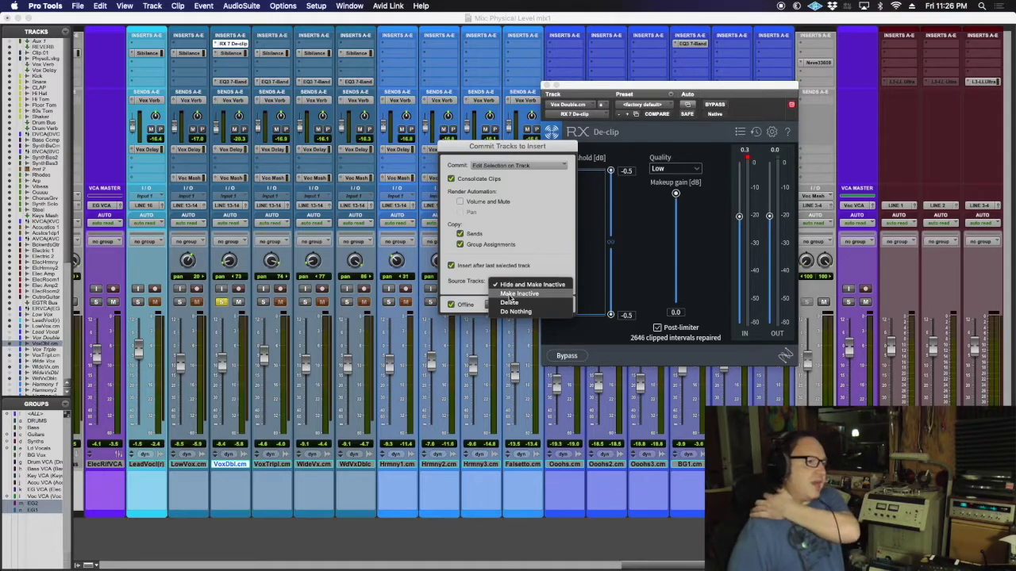
left_click(508, 295)
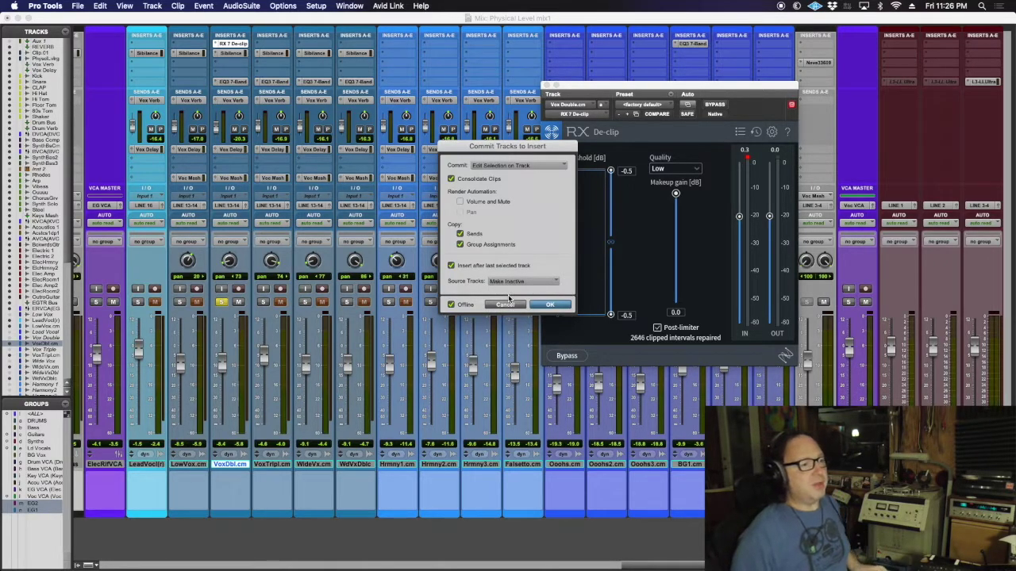
left_click(506, 286)
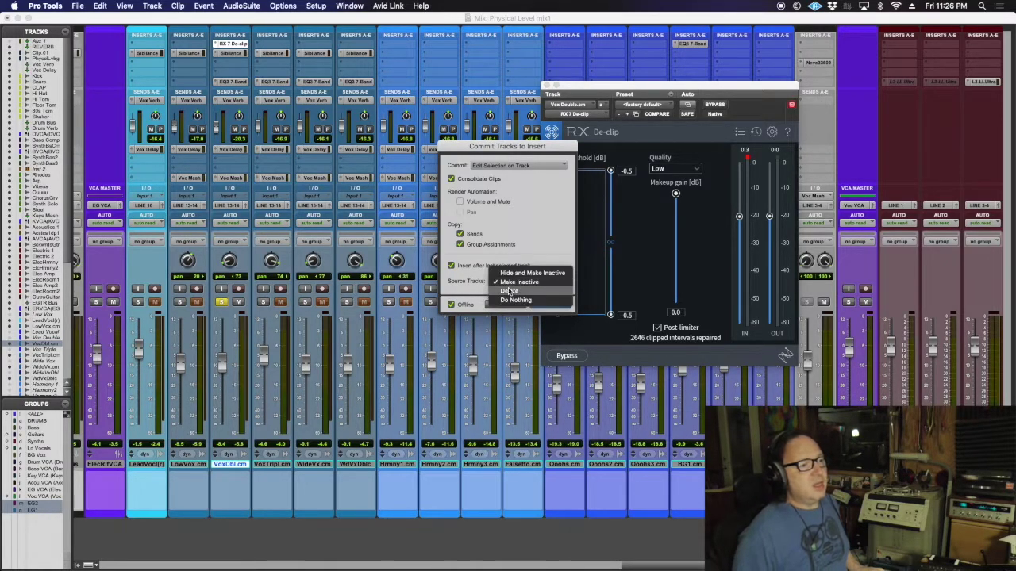
left_click(511, 301)
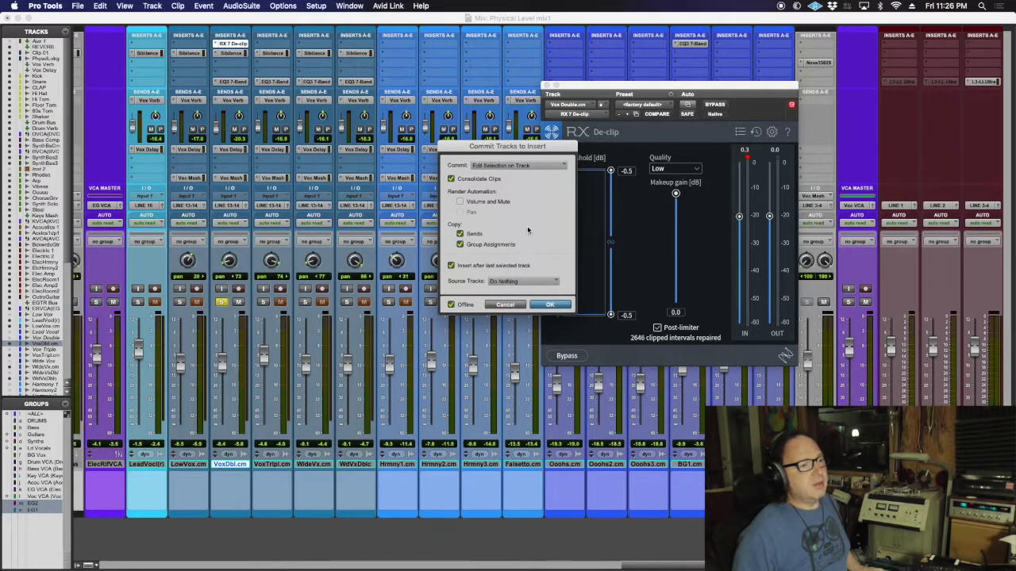
left_click(551, 306)
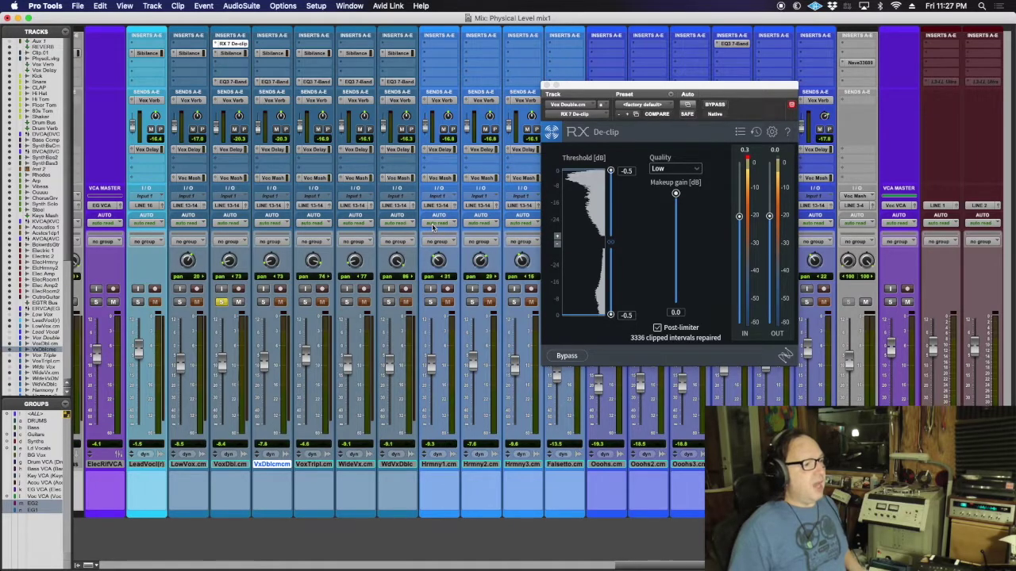
Step: Unsolo Vox Double in the Edit window, select it with the committed track and enlarge the committed track's height
key("super+equal")
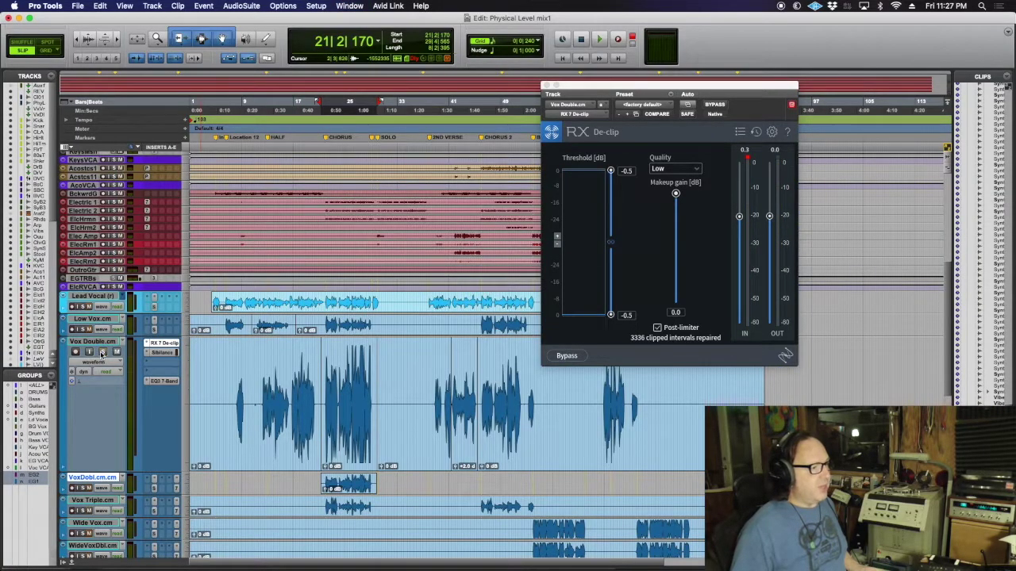
left_click(93, 342)
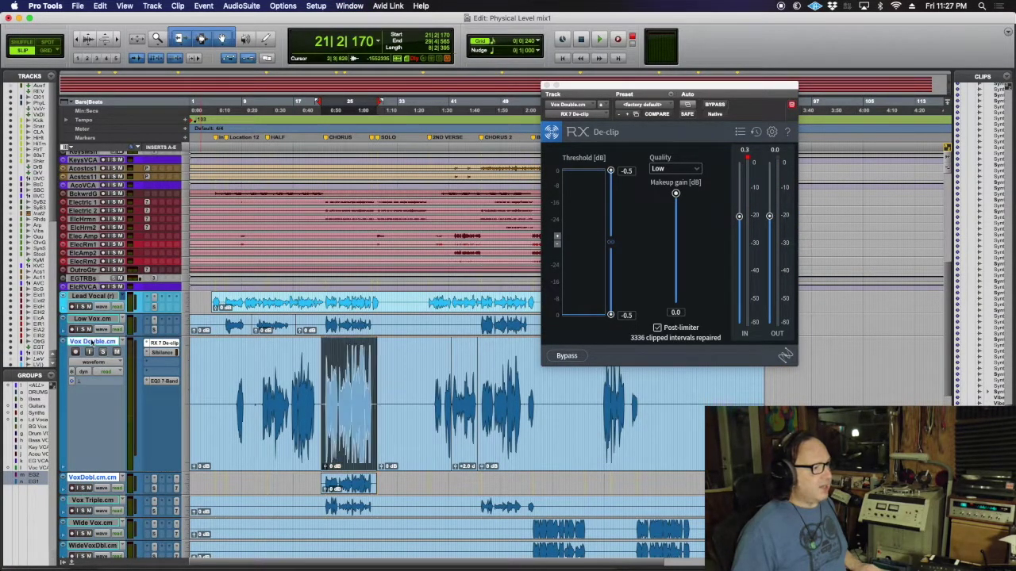
key("ctrl+Up")
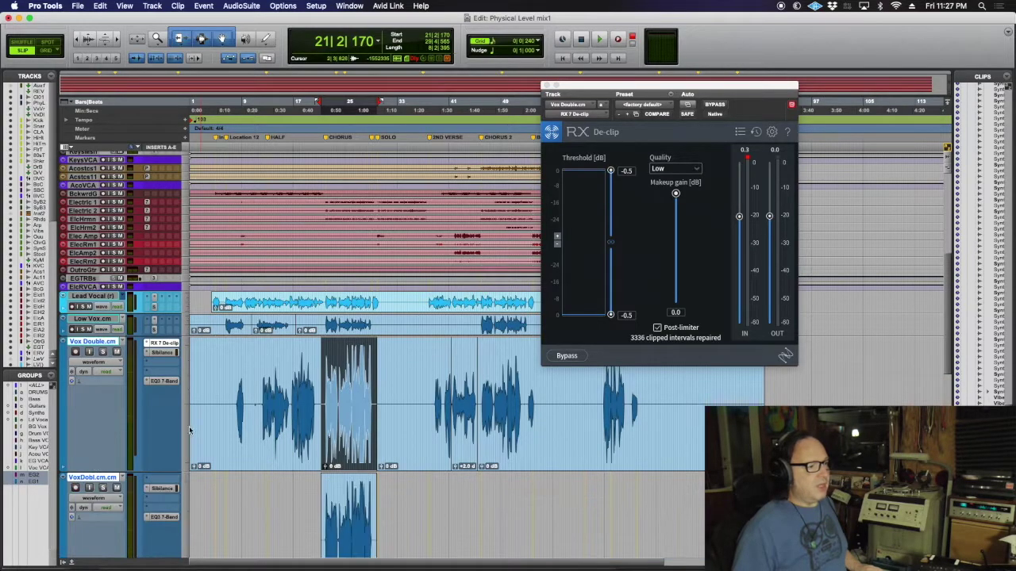
Step: Compare the chorus waveform on Vox Double with the committed De-clip version on the track below
scroll(190, 433, "right", 3)
scroll(221, 427, "down", 3)
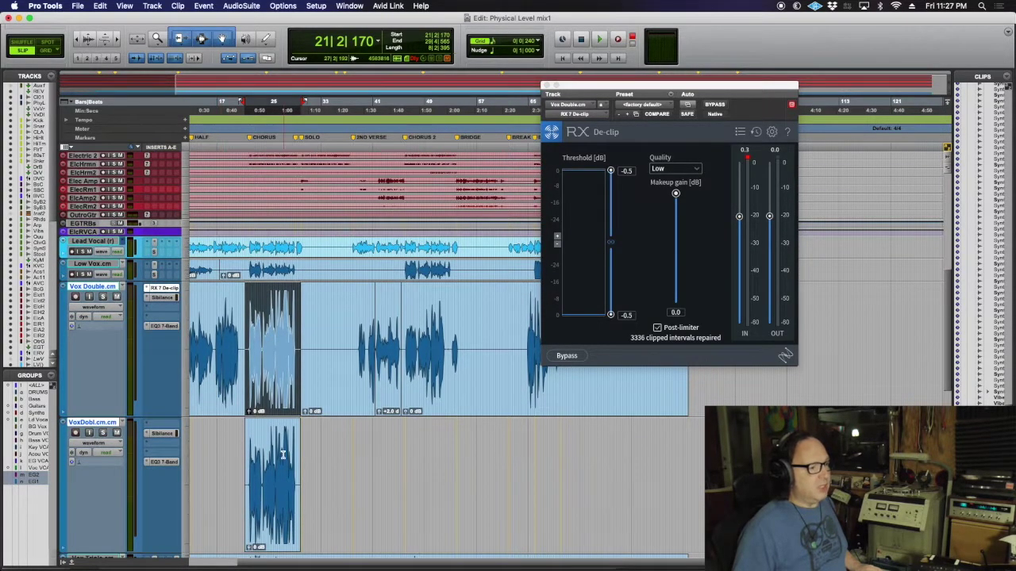
scroll(282, 454, "down", 2)
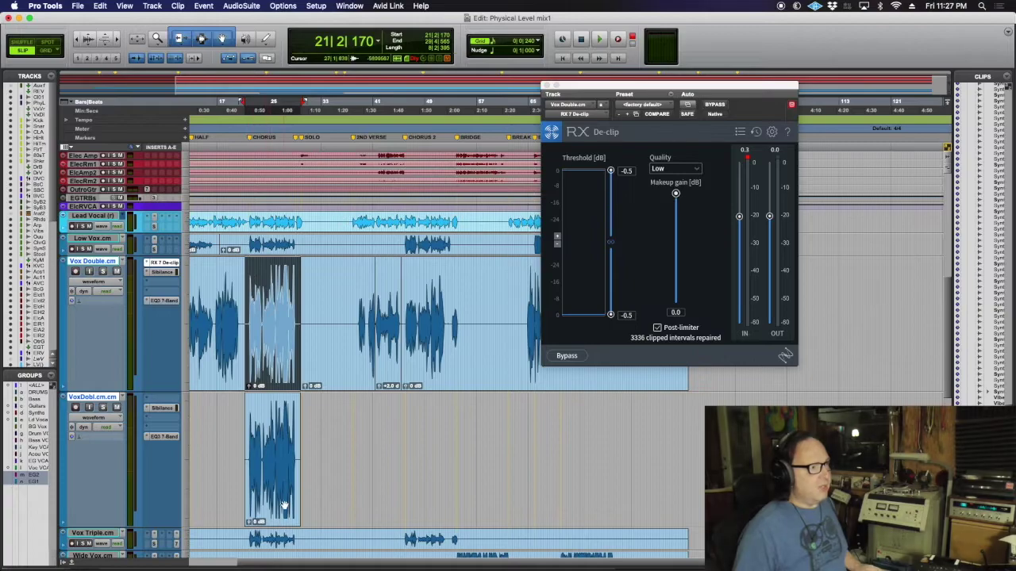
left_click(111, 40)
left_click(111, 40)
left_click(111, 39)
left_click(111, 39)
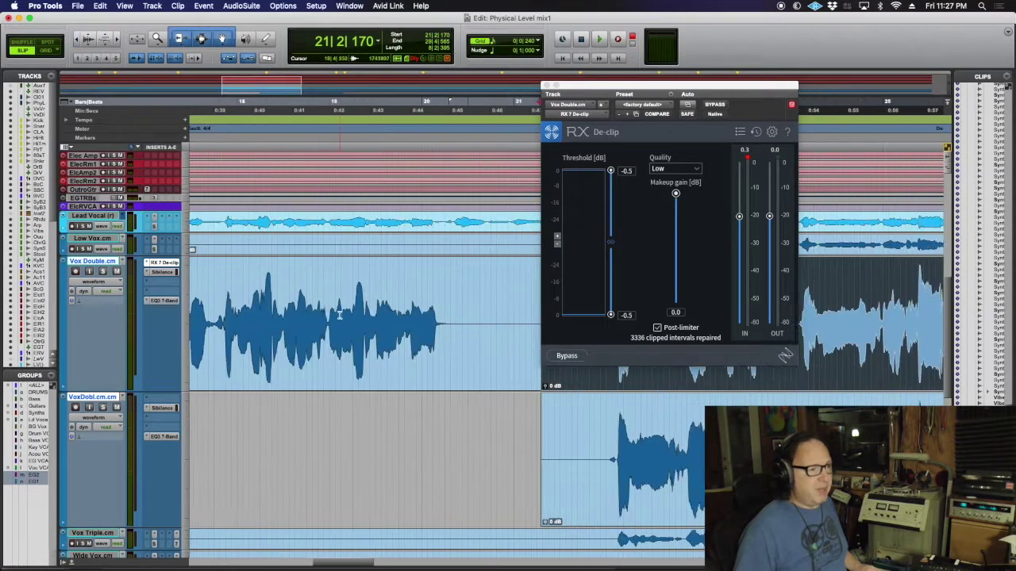
scroll(340, 313, "right", 10)
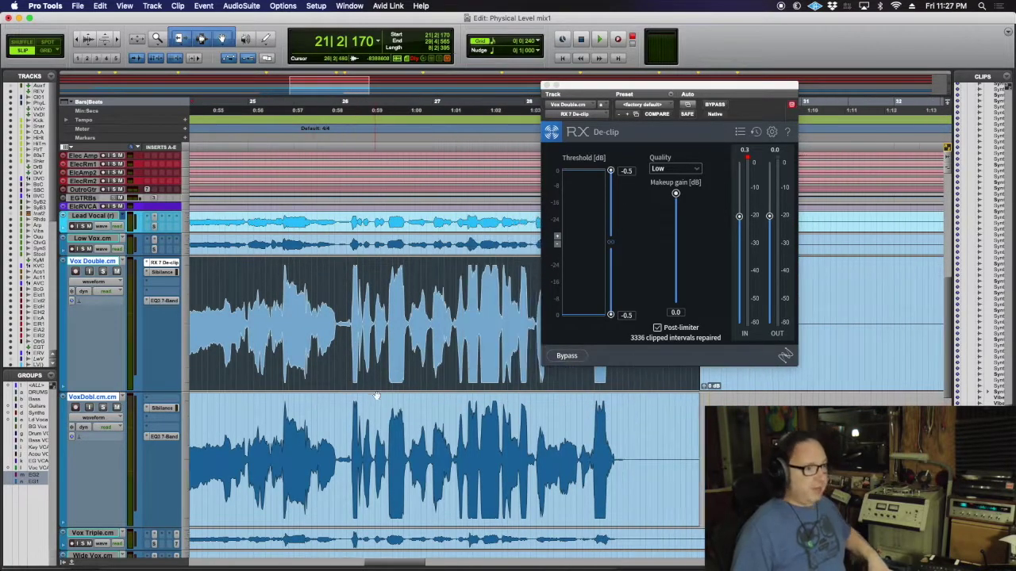
Step: Close the RX 7 De-clip window and magnify the committed chorus clip around 26|3|269
left_click(390, 425)
key("super+w")
key("super+bracketright")
key("super+bracketright")
key("super+bracketright")
key("super+bracketright")
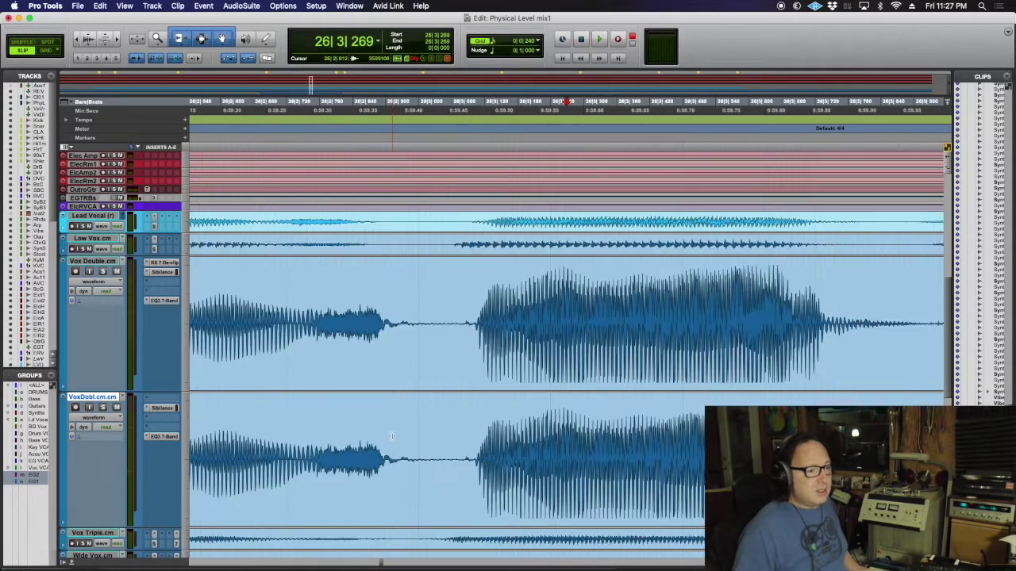
scroll(391, 437, "right", 5)
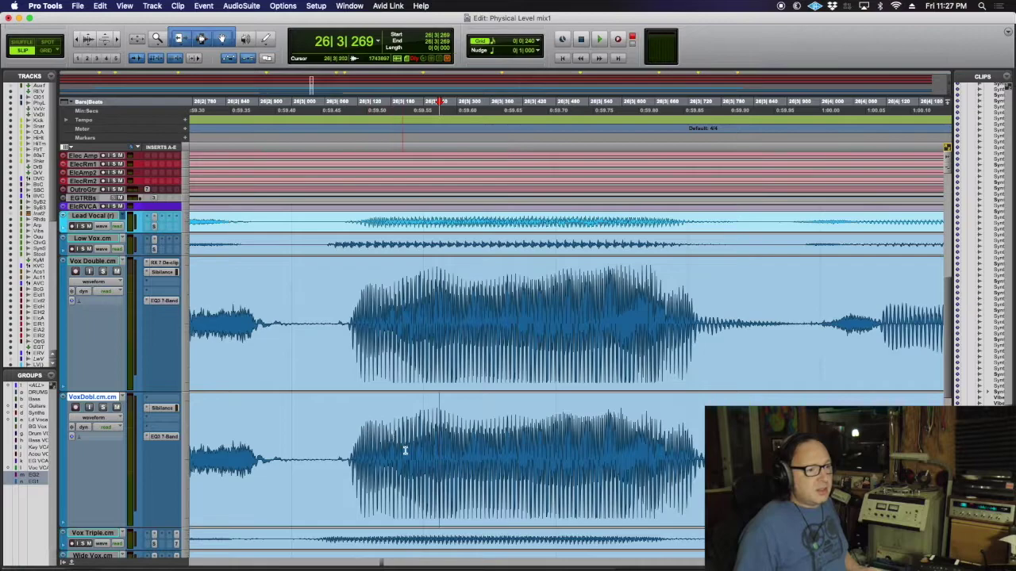
Step: Select the loud phrase starting at 26|3|105 on the committed track and magnify it down to individual wave cycles
left_click_drag(350, 449, 699, 462)
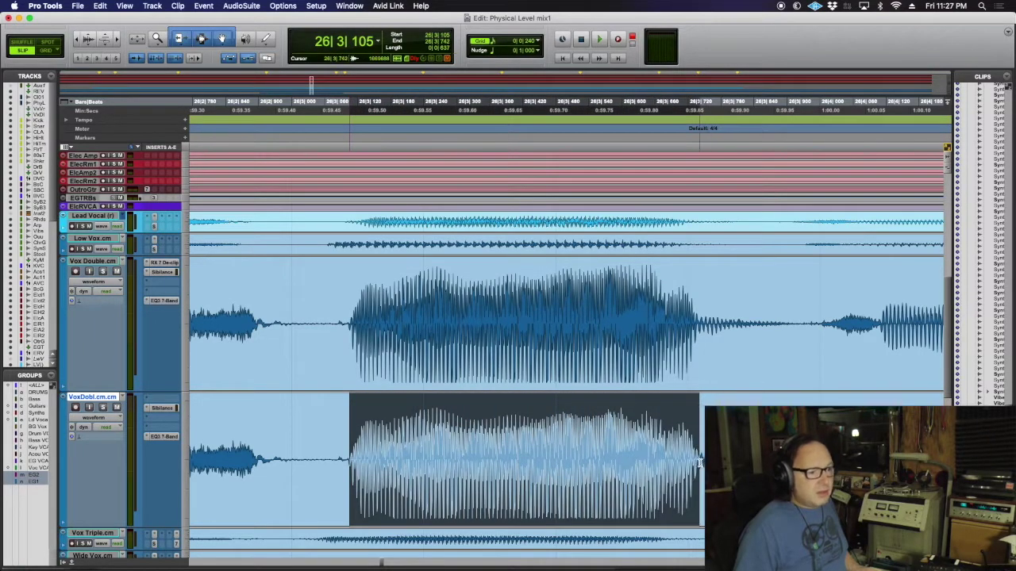
left_click(118, 40)
left_click(118, 40)
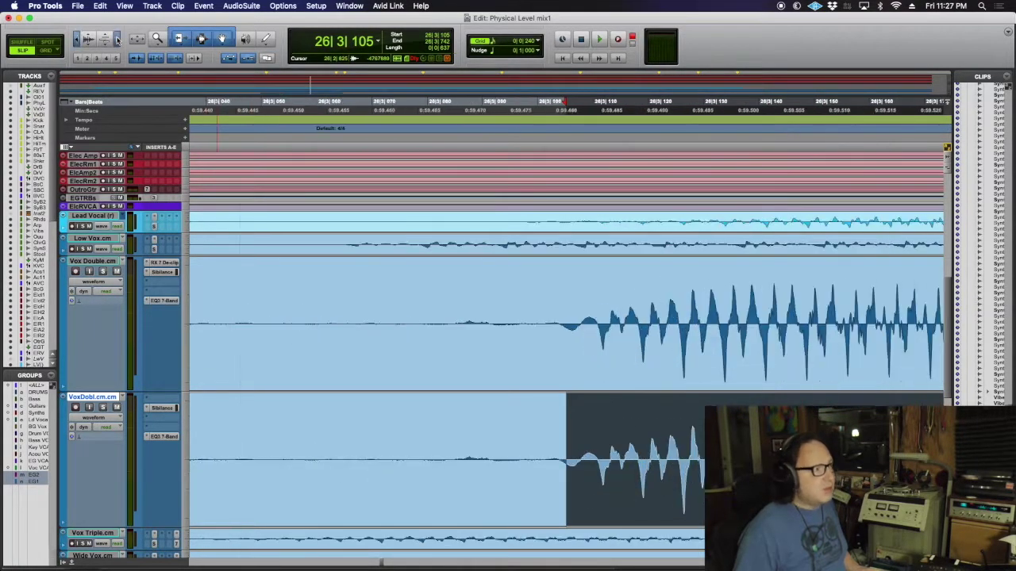
scroll(116, 48, "right", 10)
left_click(117, 40)
left_click(118, 39)
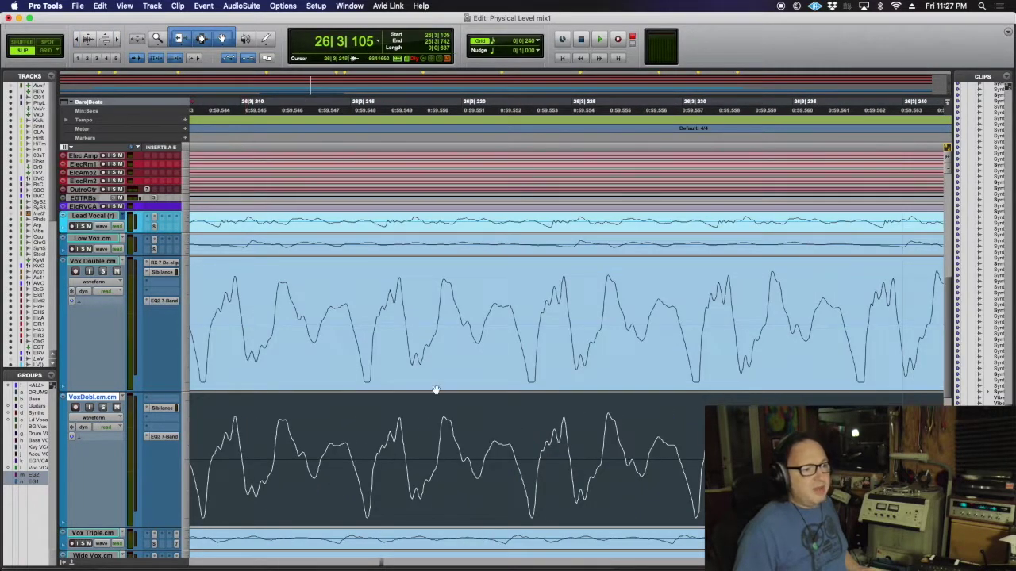
Step: Compare the lower wave peaks of Vox Double and the committed track from about 26|3|215 to 26|3|315
left_click(533, 287)
left_click(691, 304)
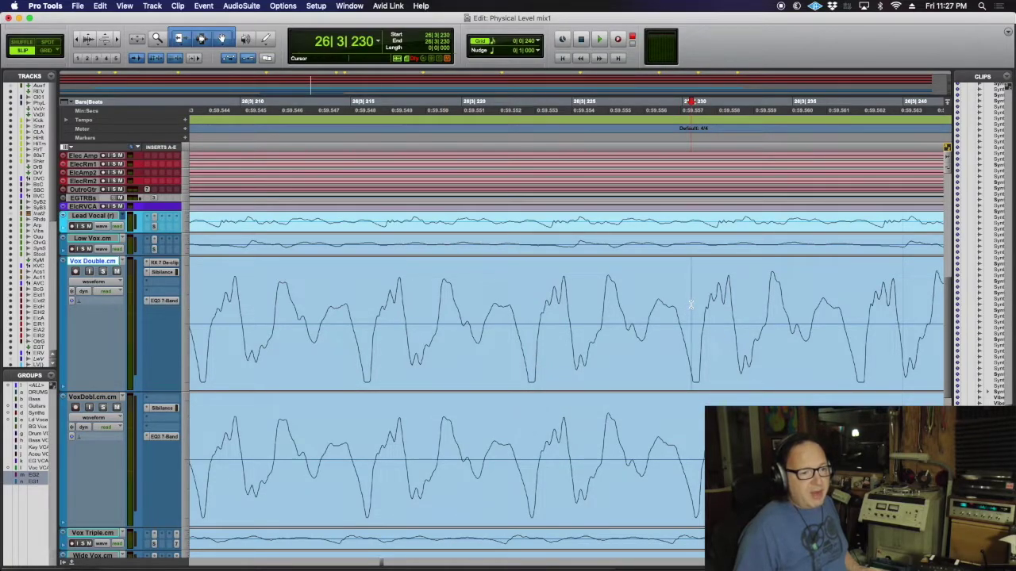
scroll(702, 507, "right", 6)
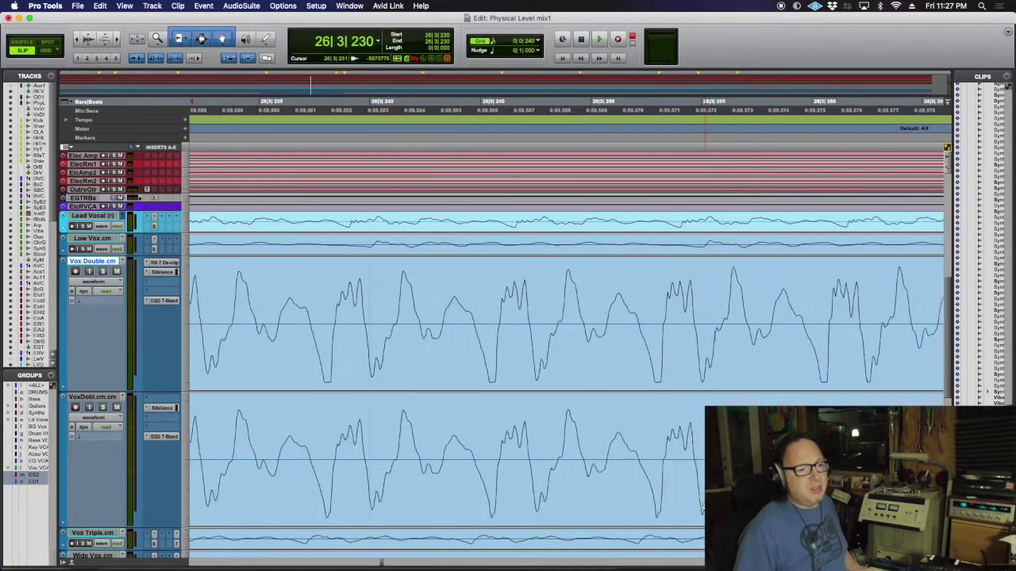
scroll(703, 505, "right", 6)
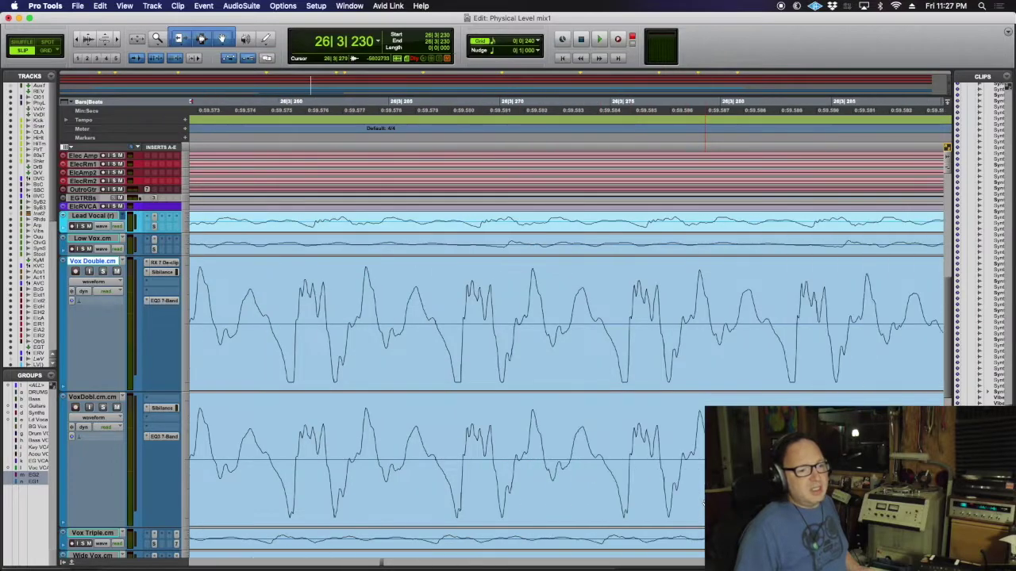
scroll(701, 502, "right", 5)
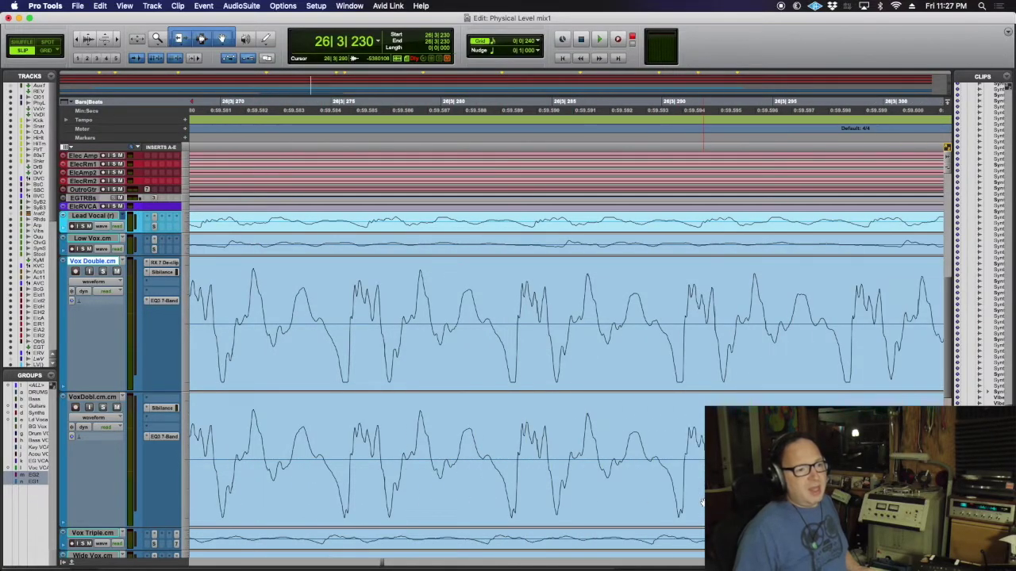
scroll(701, 502, "right", 2)
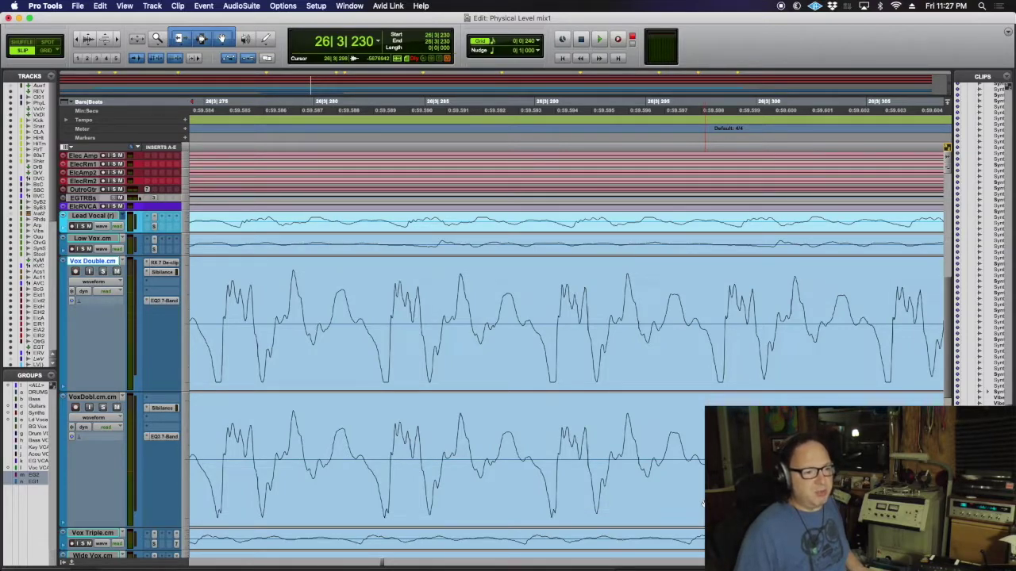
scroll(703, 504, "right", 6)
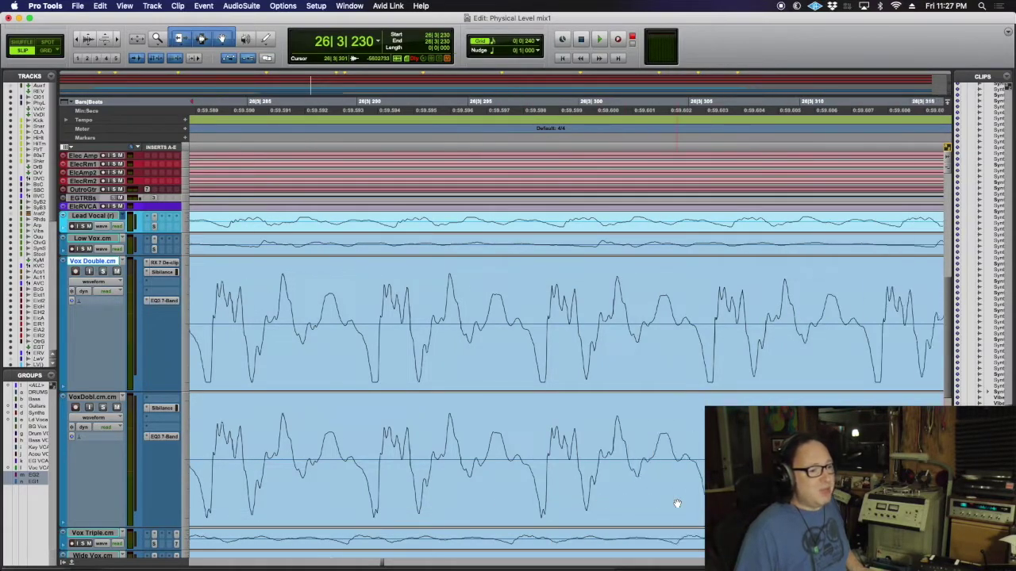
scroll(677, 503, "right", 2)
scroll(676, 504, "right", 1)
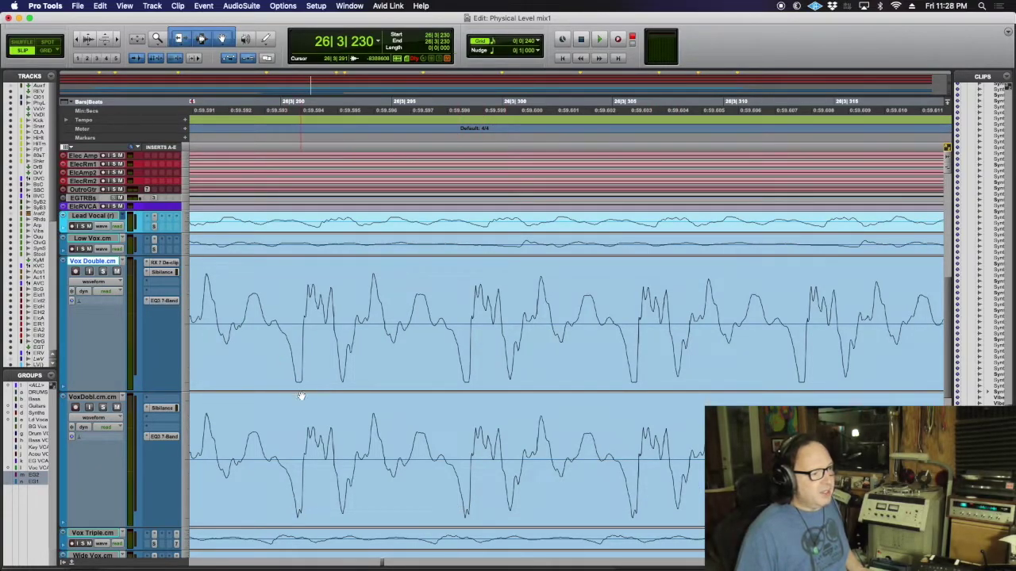
Step: Mark single clipped peaks near 26|3|290 to 26|3|298 on both tracks and compare the wave cycles that follow
left_click_drag(295, 423, 303, 426)
left_click_drag(291, 318, 302, 317)
left_click_drag(461, 429, 470, 430)
scroll(694, 436, "right", 10)
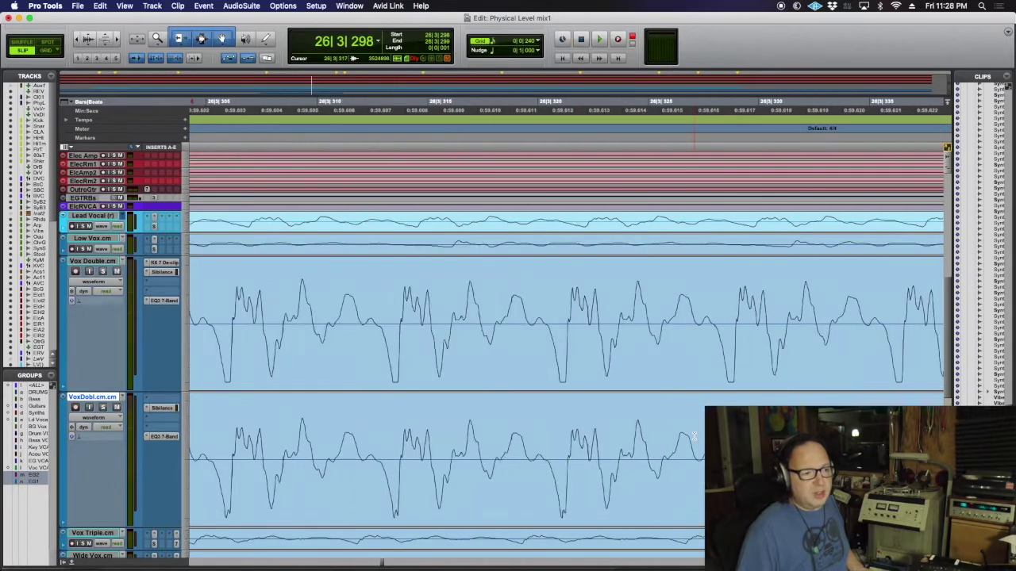
scroll(693, 436, "right", 6)
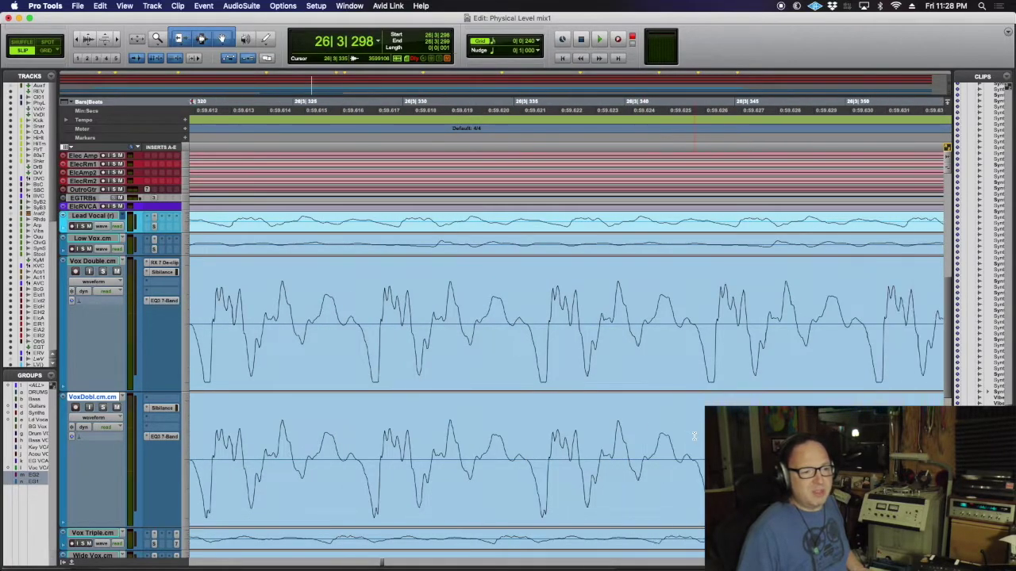
scroll(693, 437, "right", 6)
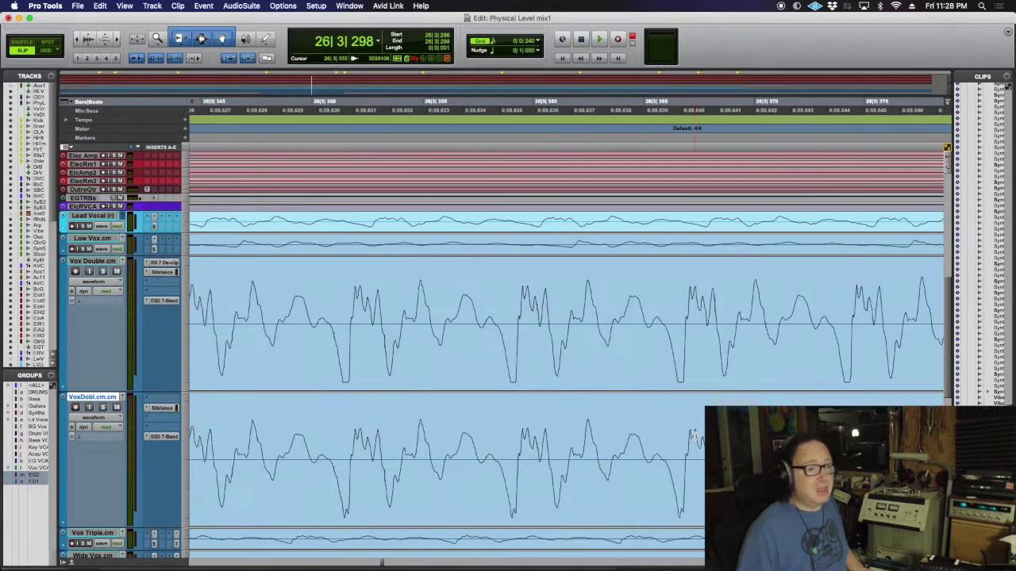
scroll(693, 436, "right", 12)
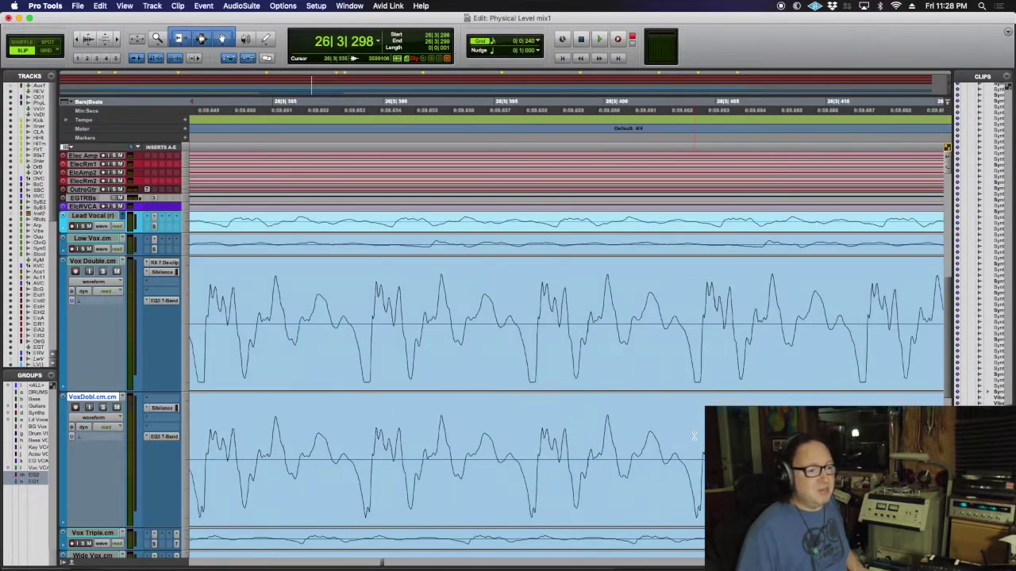
scroll(694, 437, "right", 15)
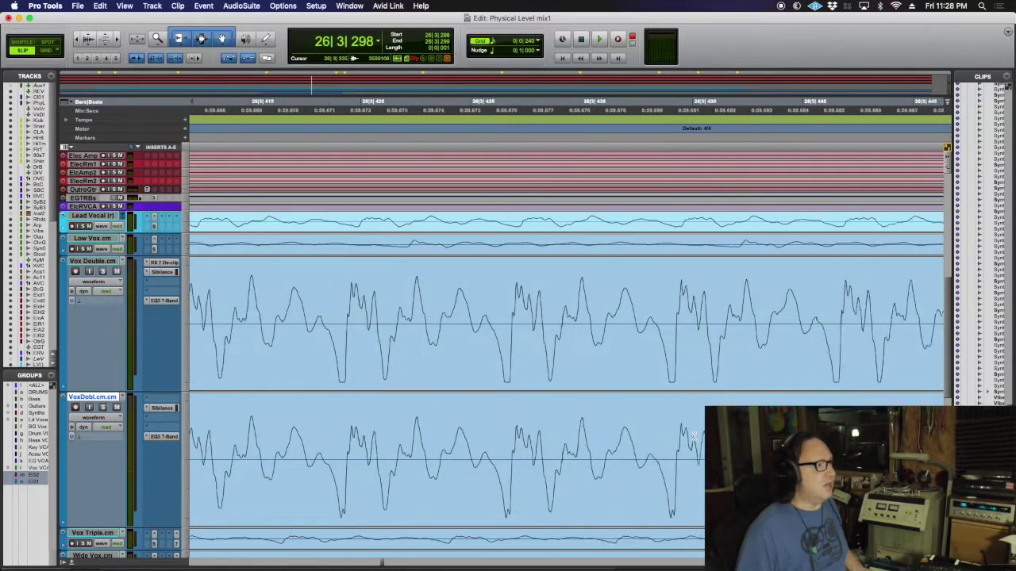
Step: Move the committed chorus clip up onto the Vox Double track at 21|2|170, replacing the original chorus clip
left_click(79, 58)
left_click(537, 508)
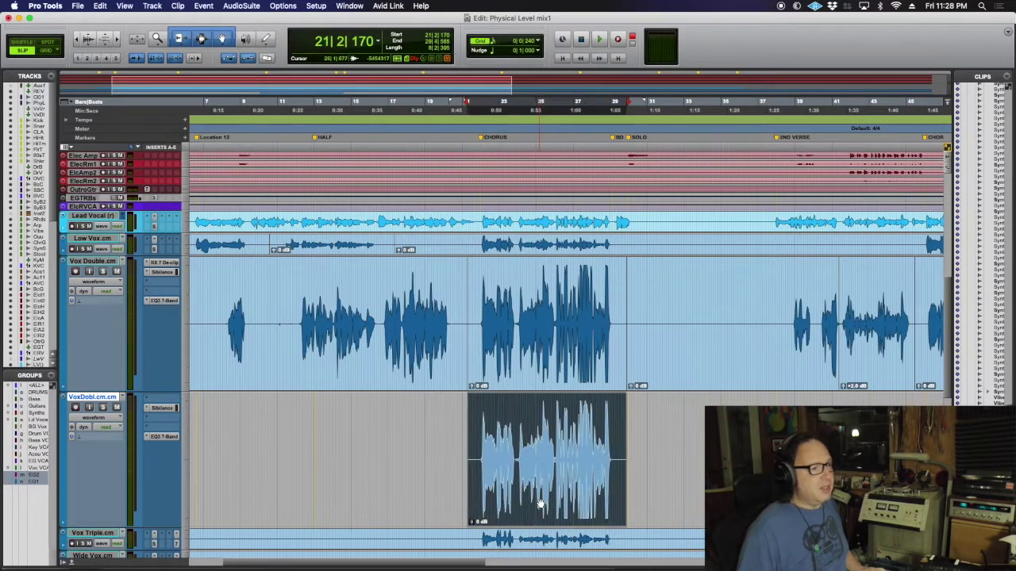
left_click_drag(537, 512, 521, 353)
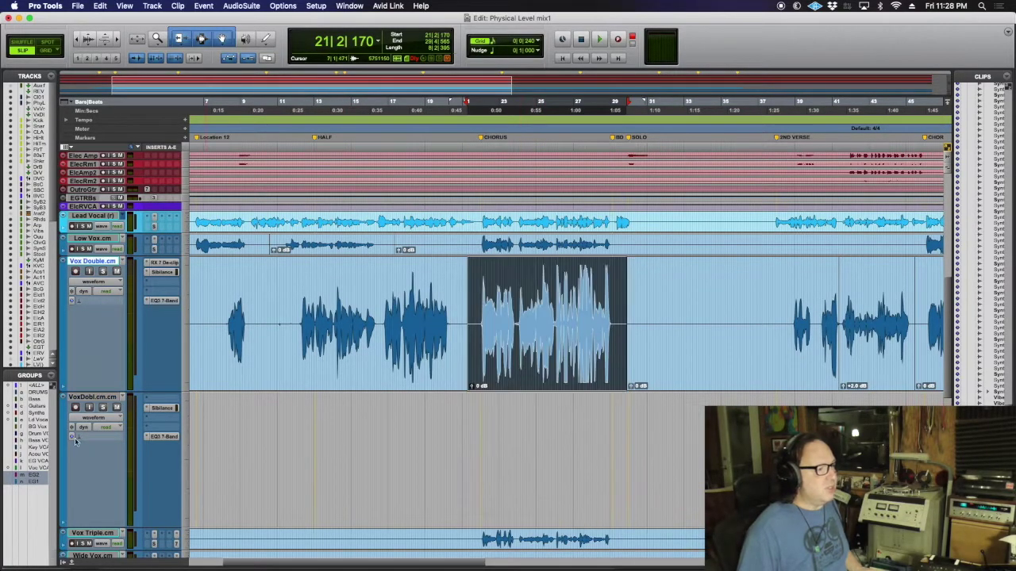
Step: Delete the emptied committed track VoxDobl.cm.cm
left_click(99, 398)
right_click(100, 398)
mouse_move(114, 496)
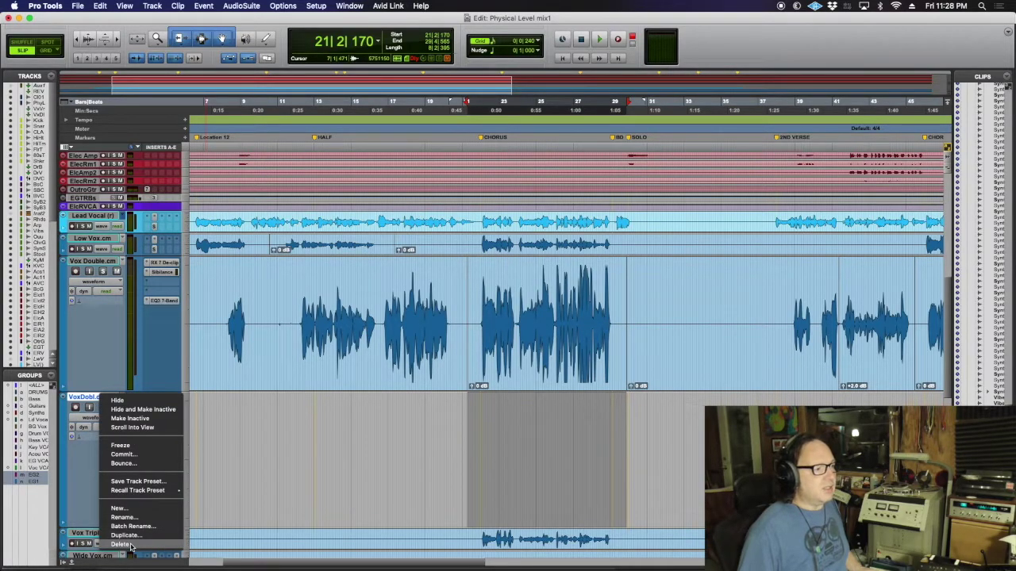
left_click(340, 400)
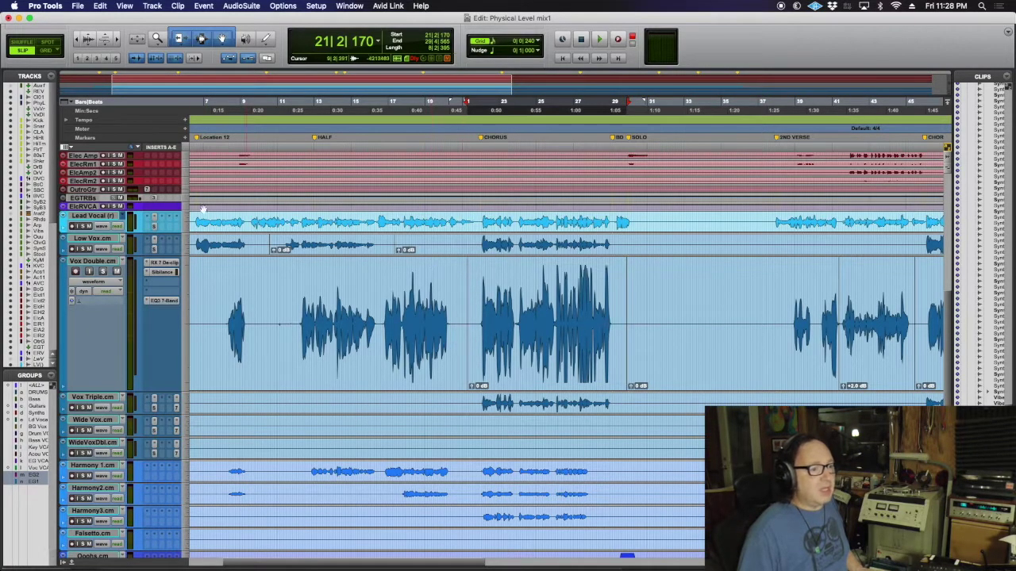
Step: Select the bridge vocals on the Wide Vox track, about 8 bars from 53|4|254
left_click(78, 39)
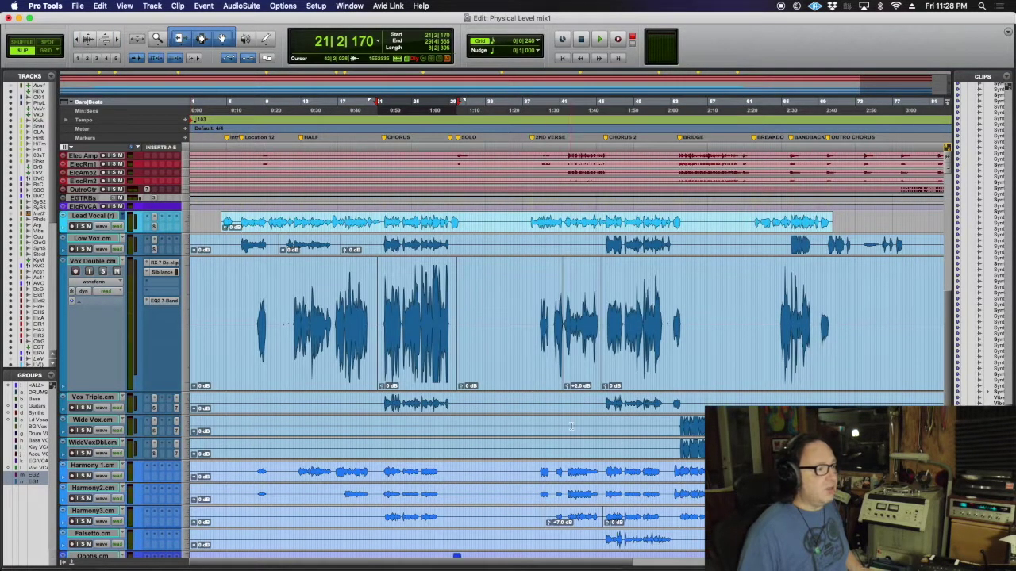
scroll(571, 426, "right", 5)
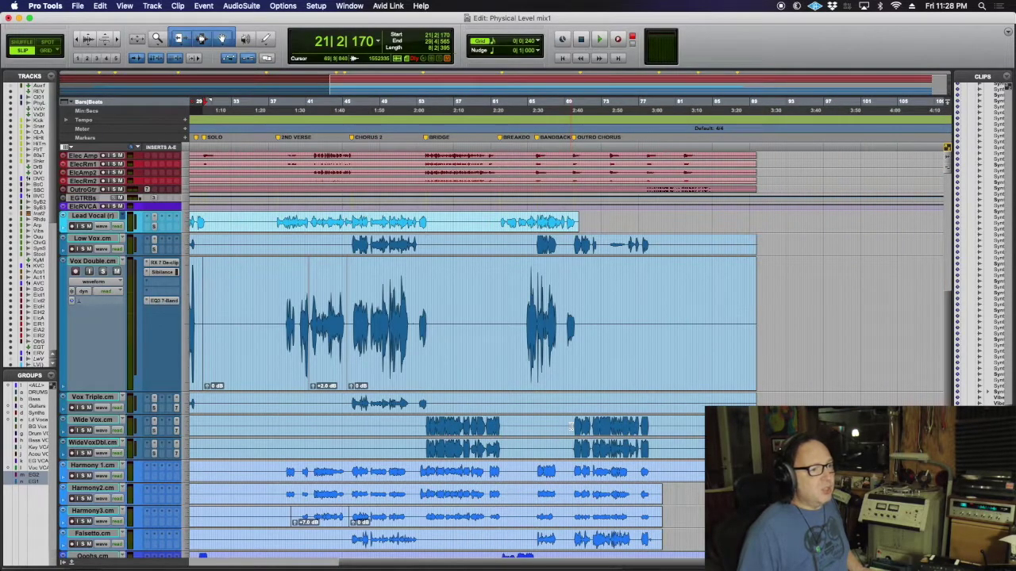
scroll(571, 426, "left", 5)
scroll(571, 426, "right", 4)
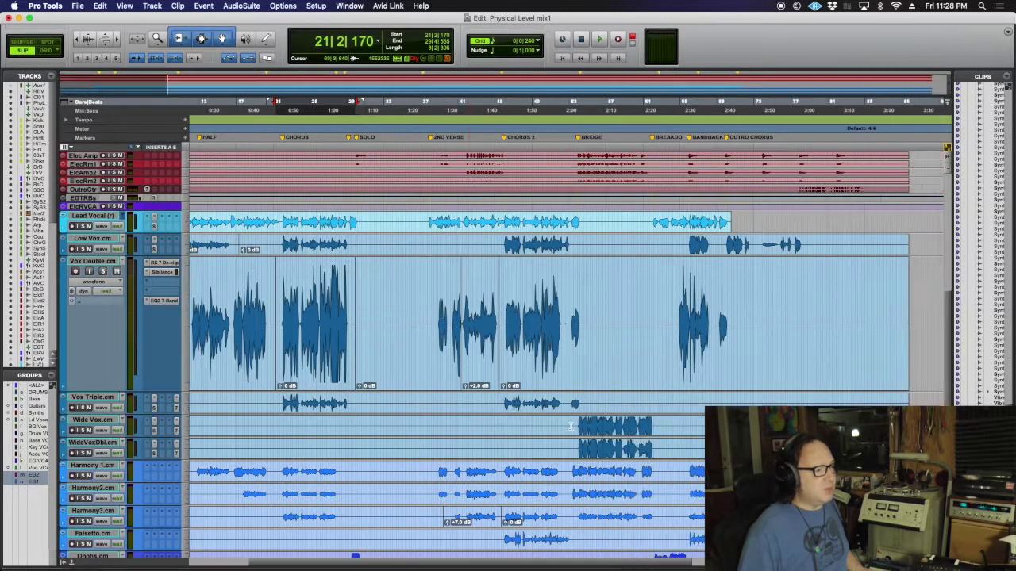
scroll(570, 426, "down", 1)
scroll(571, 426, "down", 1)
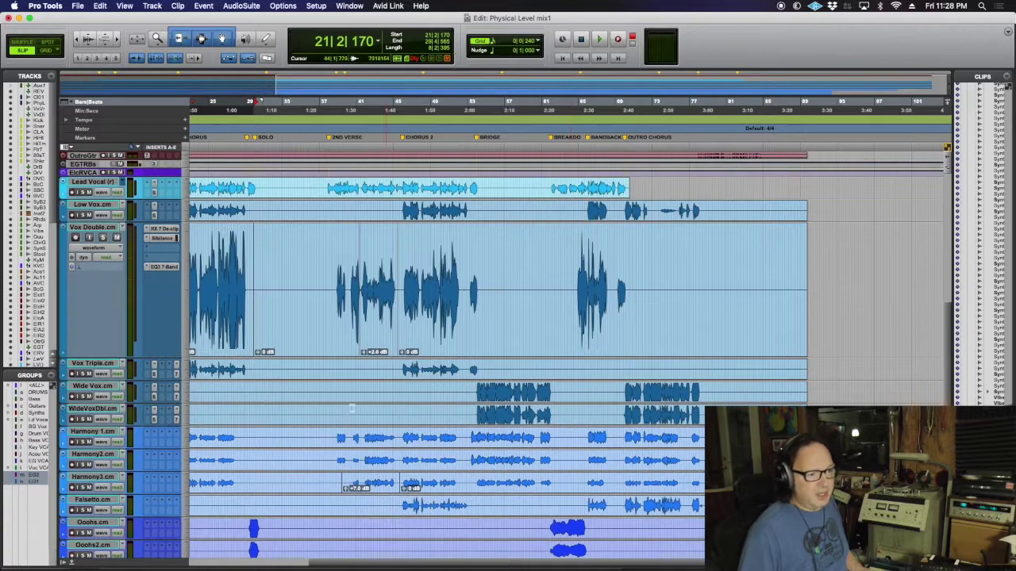
left_click(88, 388)
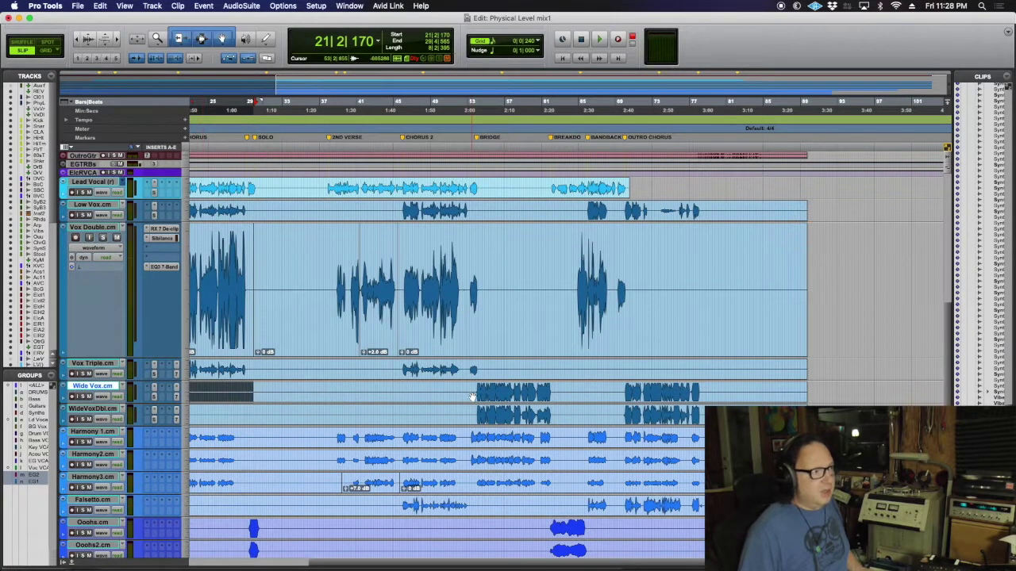
left_click_drag(474, 392, 555, 391)
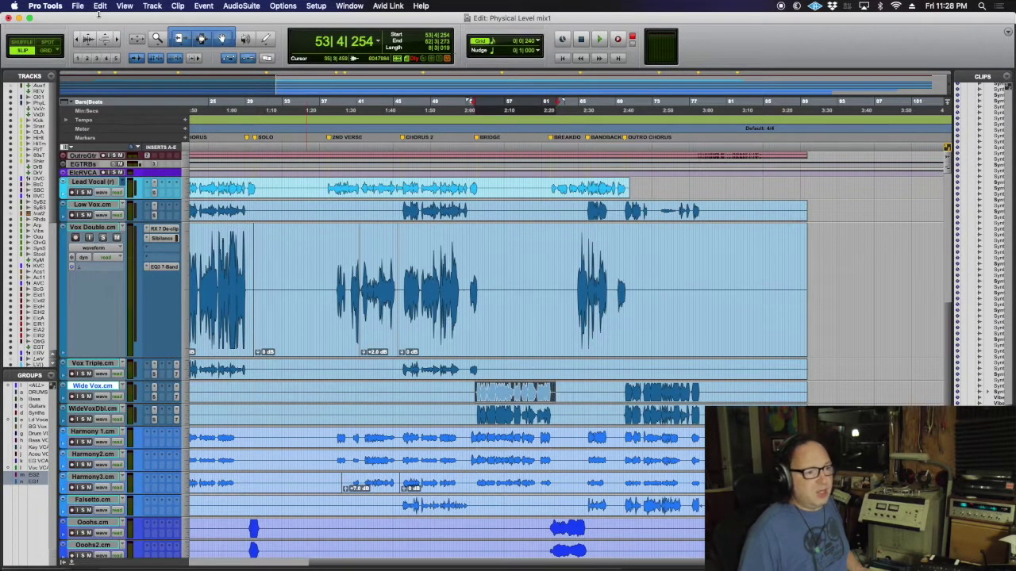
Step: Magnify the selected Wide Vox bridge section and enlarge the track's height to show the clipped waveform
left_click(116, 39)
left_click(117, 39)
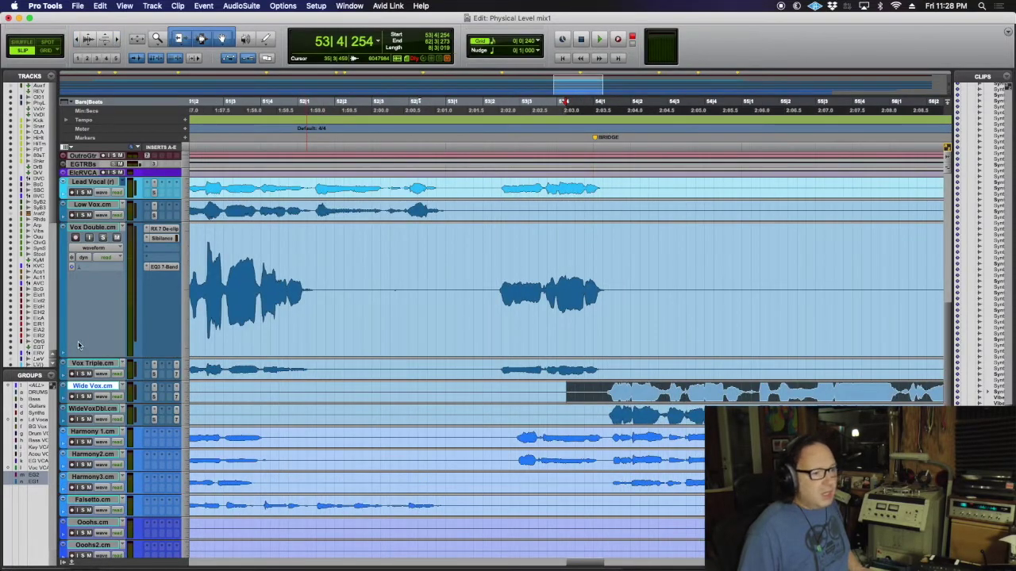
key("ctrl+Up")
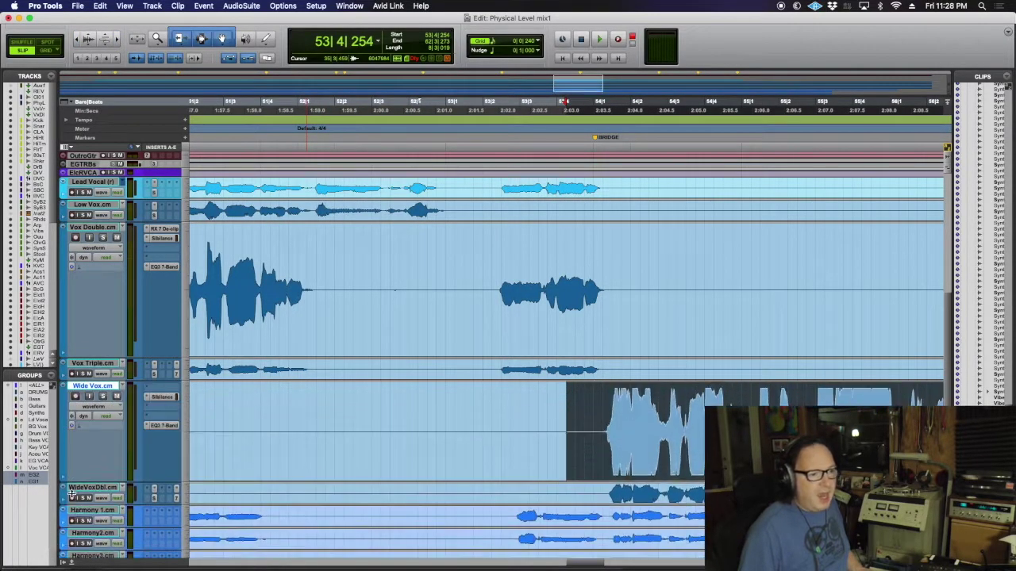
scroll(403, 447, "right", 5)
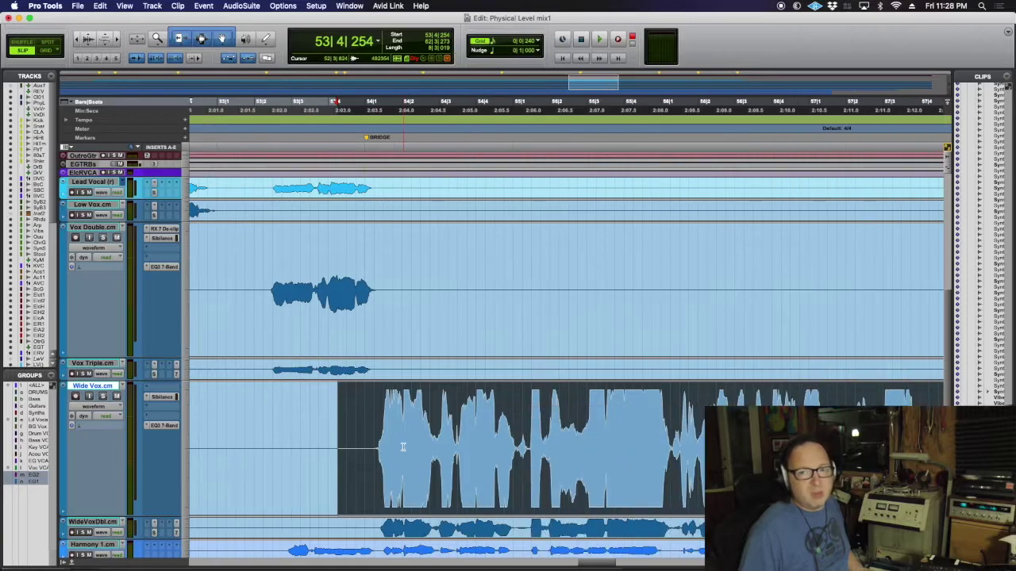
scroll(401, 447, "right", 2)
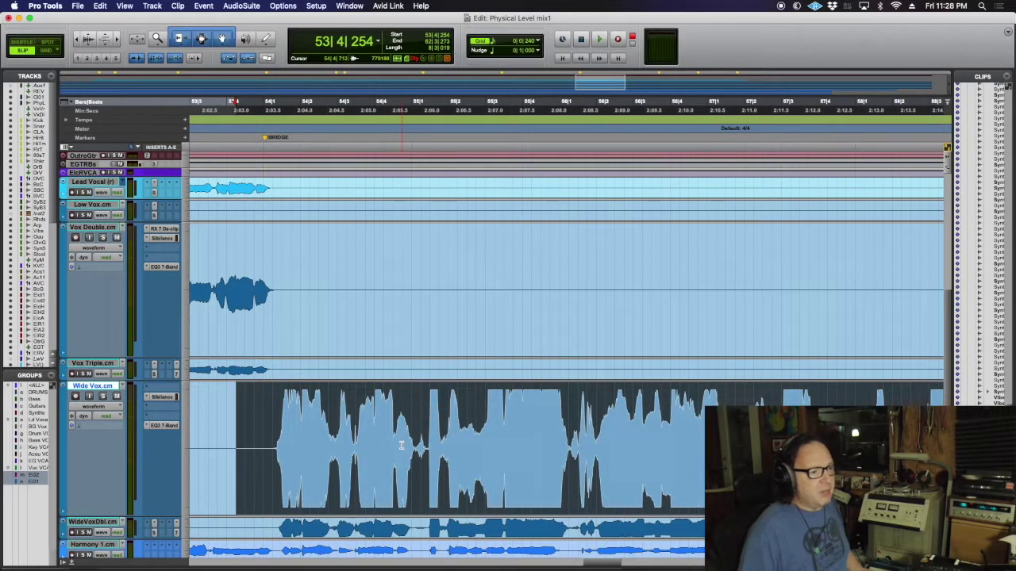
Step: Separate the Wide Vox bridge (53|2|855–62|4|302) and outro chorus (69|2|831–78|4|167) into their own clips
left_click_drag(275, 436, 928, 436)
scroll(928, 437, "right", 3)
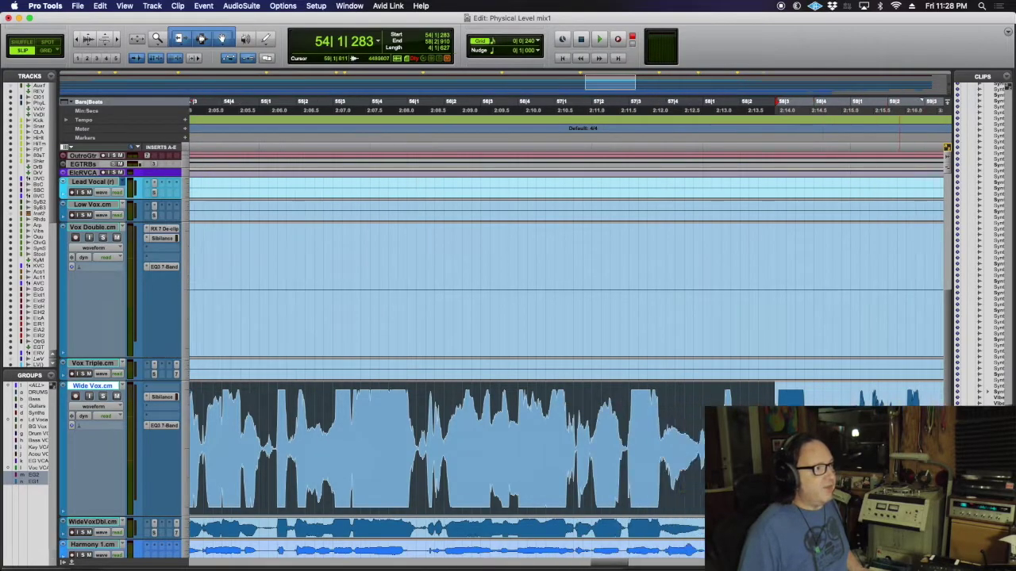
scroll(445, 445, "right", 2)
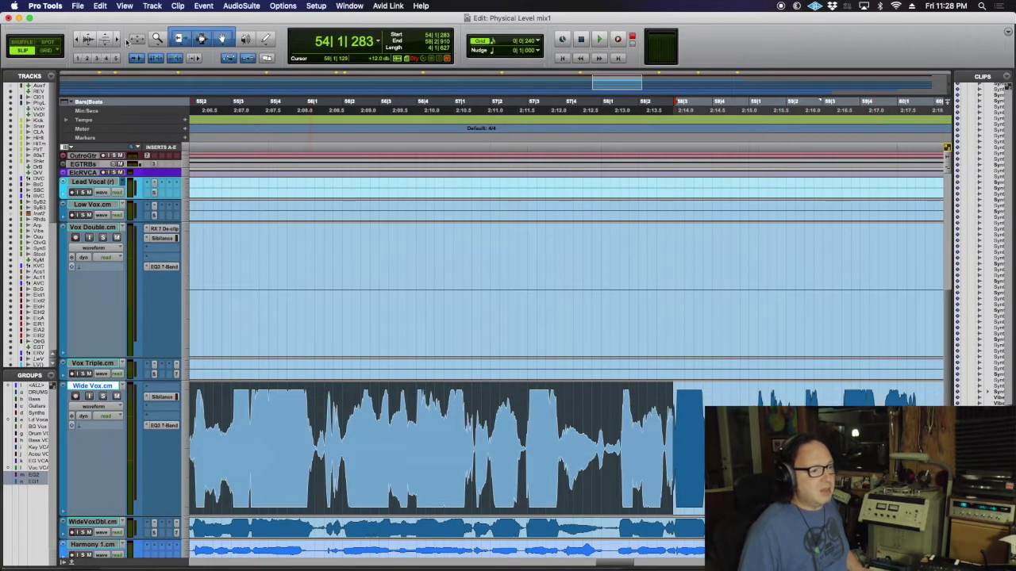
left_click(78, 37)
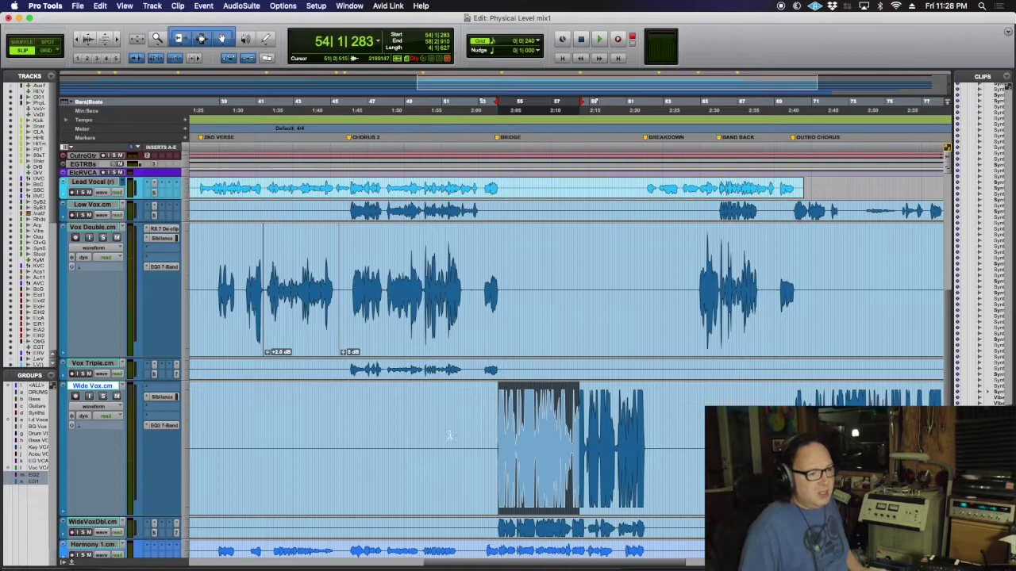
left_click_drag(488, 439, 658, 459)
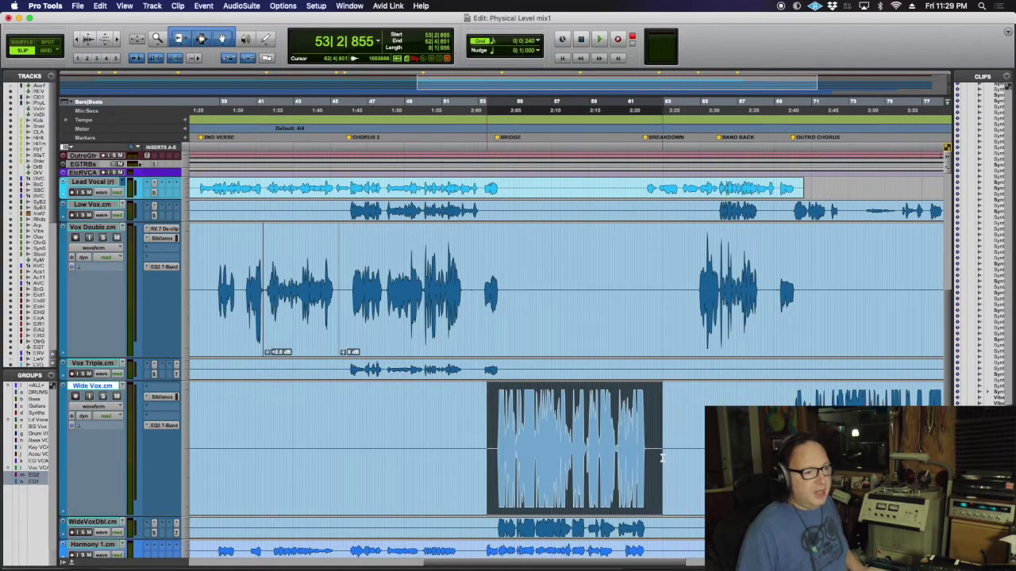
scroll(654, 460, "right", 5)
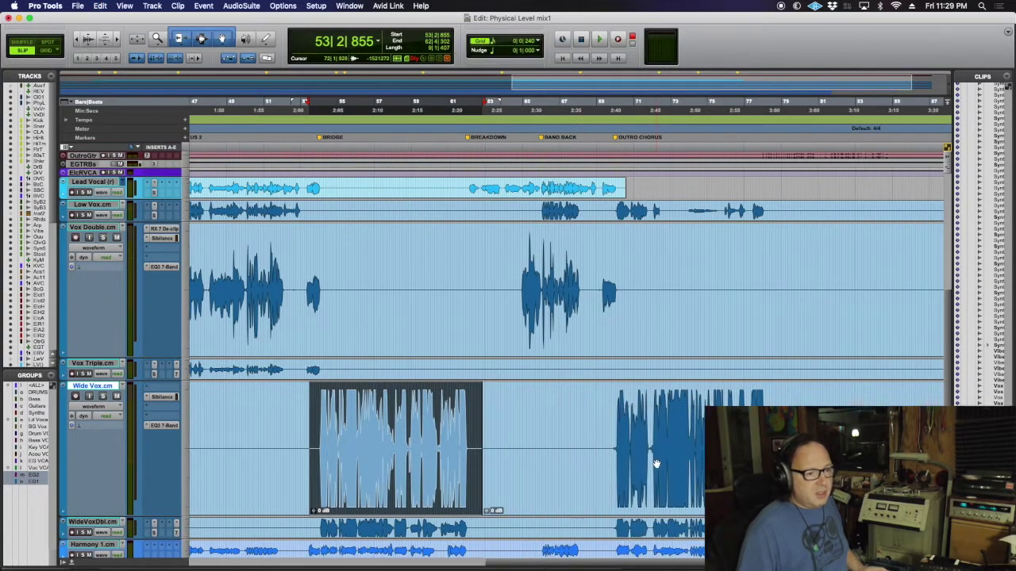
left_click(609, 446)
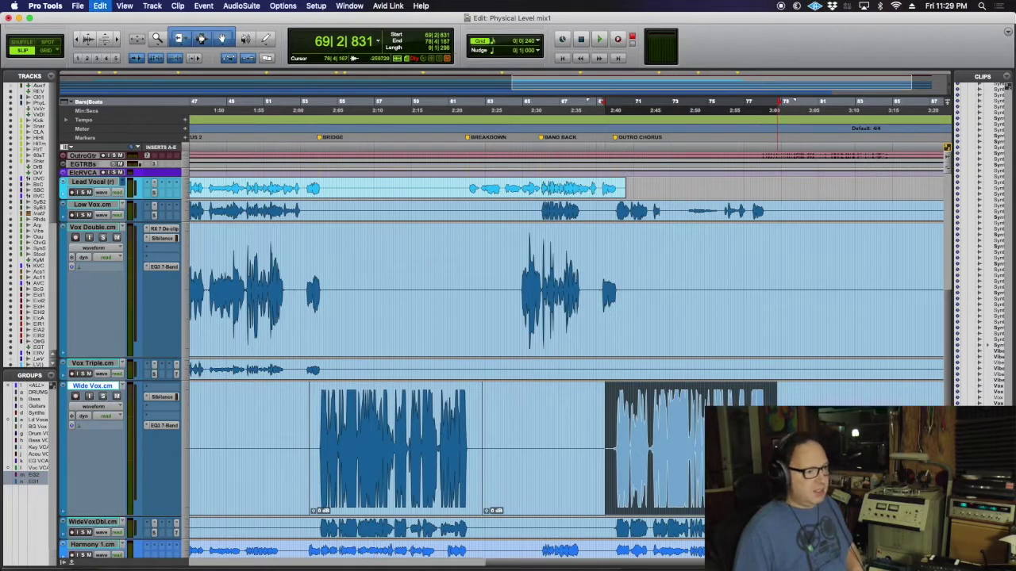
Step: Delete the silent Wide Vox clips before the bridge, between the two vocal sections and after the outro chorus
double_click(573, 495)
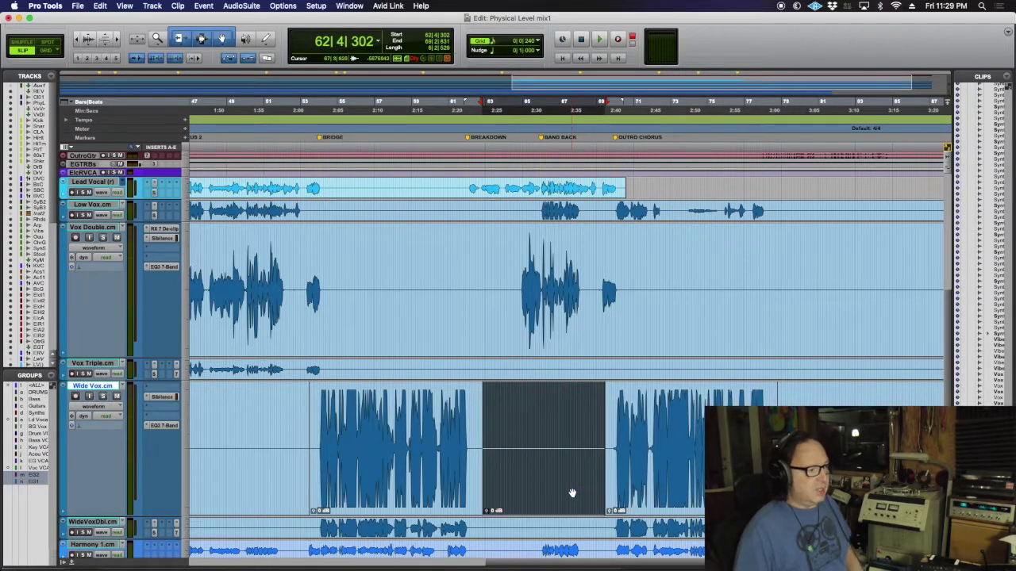
double_click(240, 496)
key("Home")
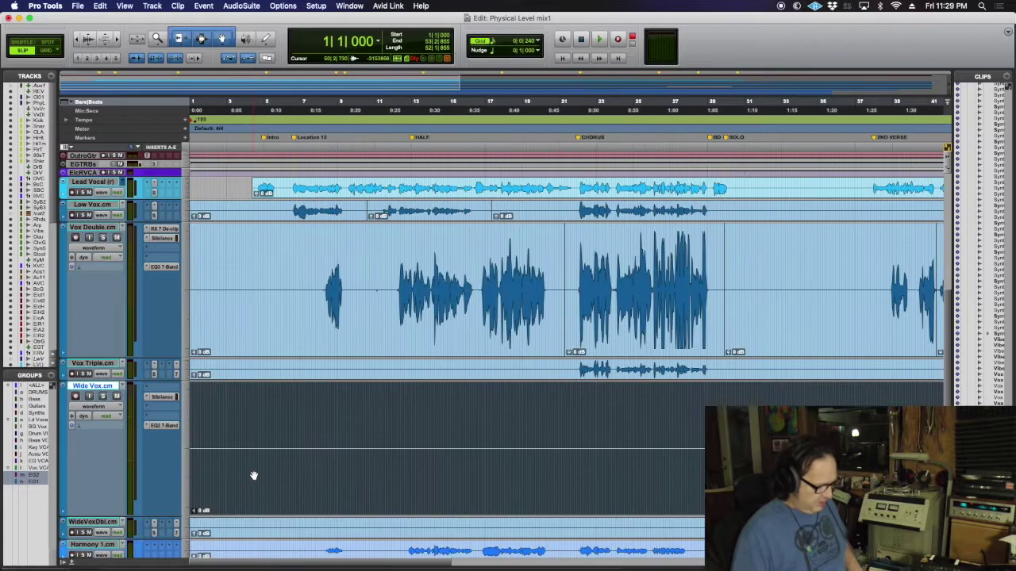
scroll(254, 475, "right", 15)
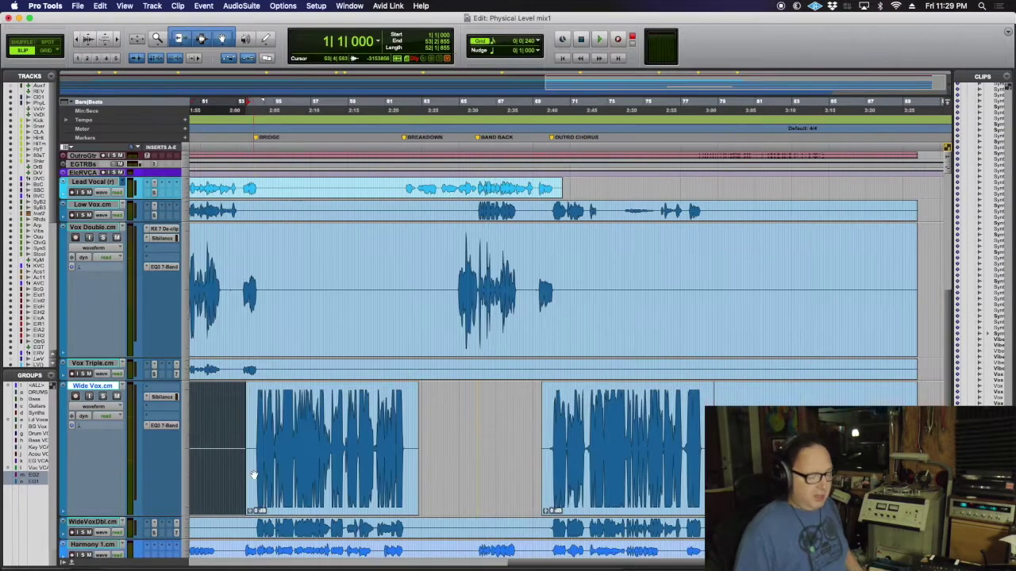
key("Return")
double_click(809, 393)
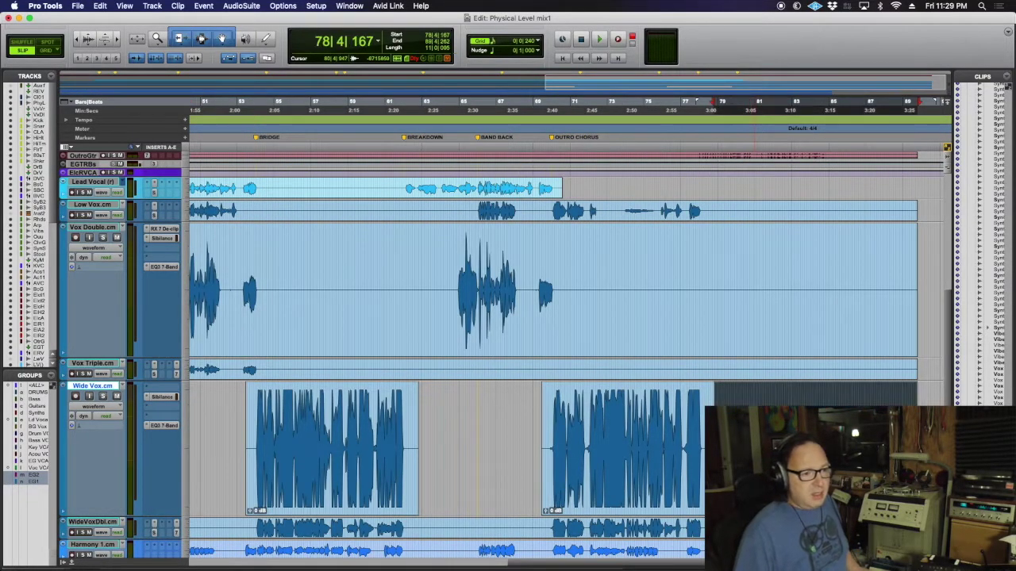
Step: Trim the Wide Vox bridge clip to 53|3|445–62|3|163 and the outro chorus clip to 69|3|310–78|3|358
left_click(713, 394)
key("alt+shift+Tab")
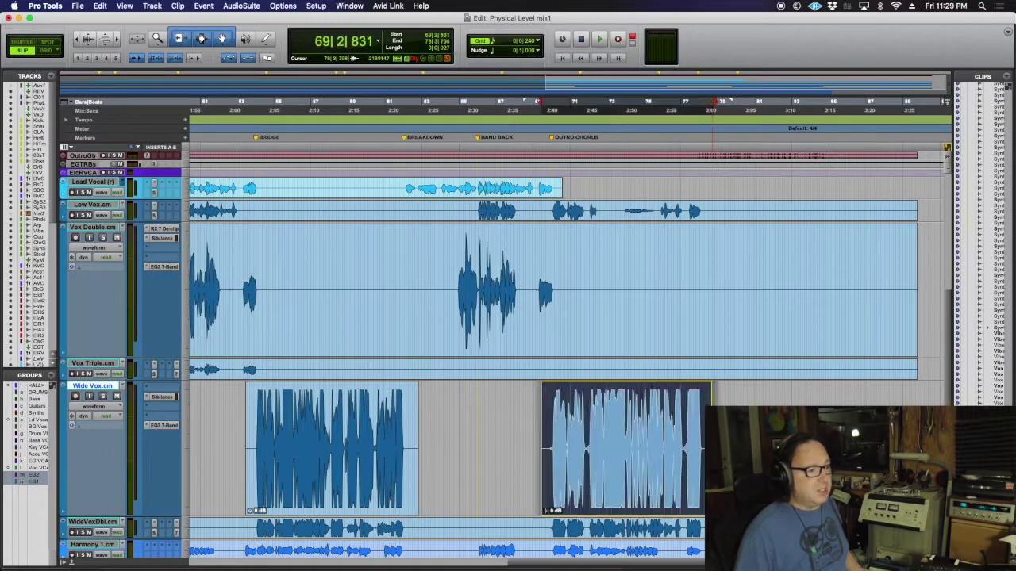
scroll(361, 446, "right", 3)
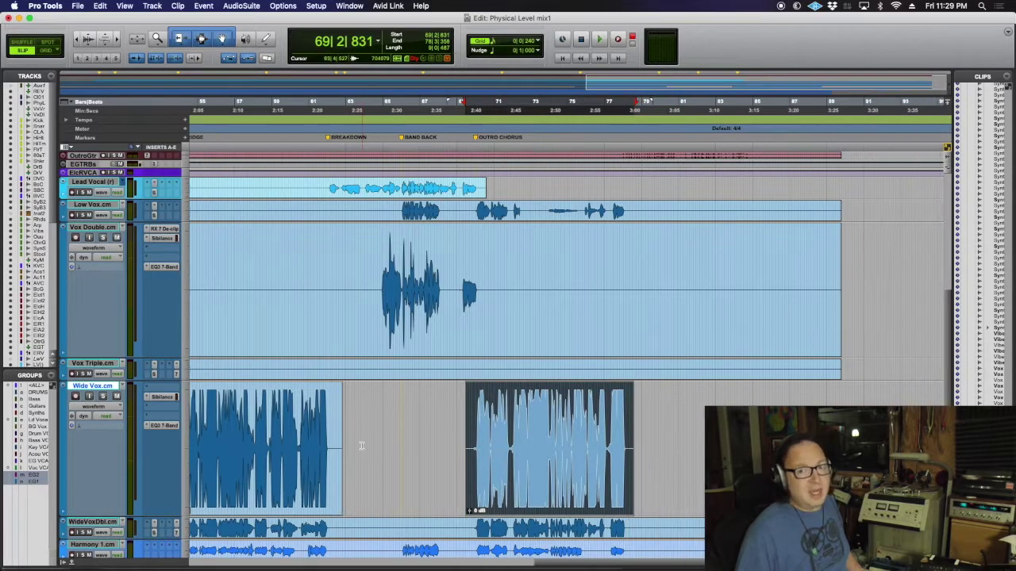
left_click_drag(337, 446, 334, 446)
scroll(356, 454, "left", 7)
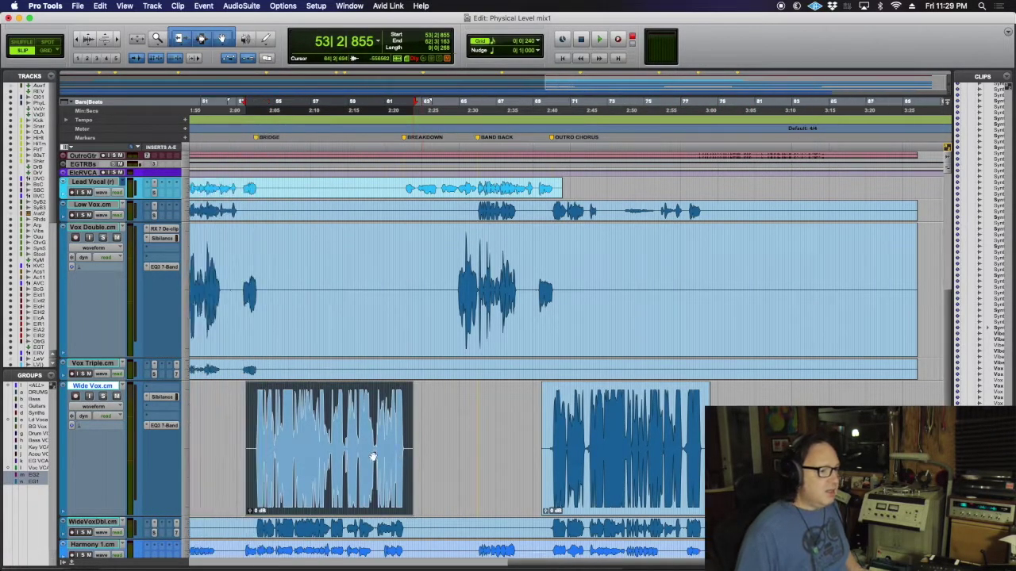
left_click_drag(351, 438, 355, 439)
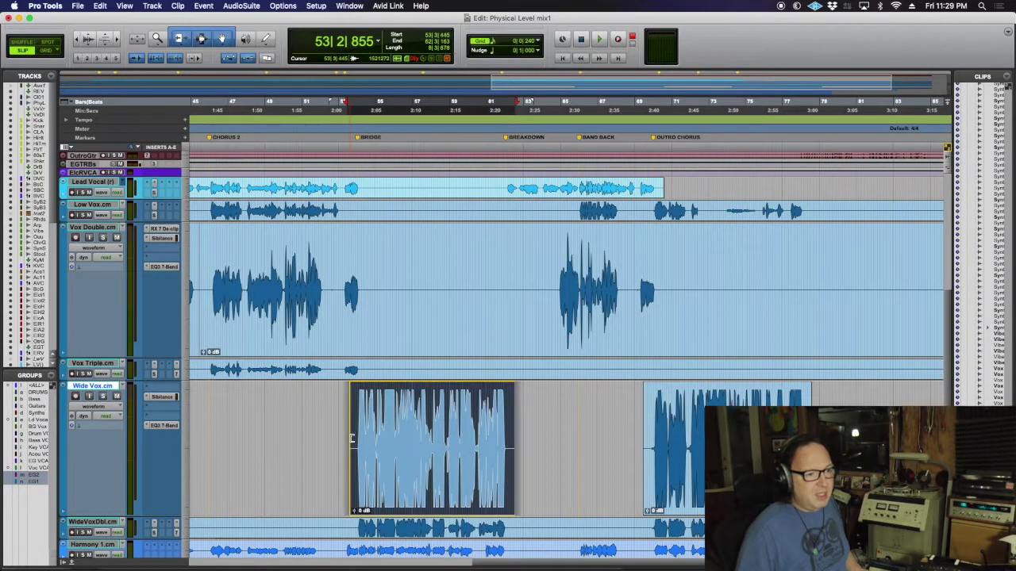
left_click(646, 436)
left_click_drag(647, 436, 649, 437)
Step: Separate WideVoxDbl at 53|3|445 and 78|3|358, matching the range spanned by the two Wide Vox clips
scroll(617, 458, "down", 1)
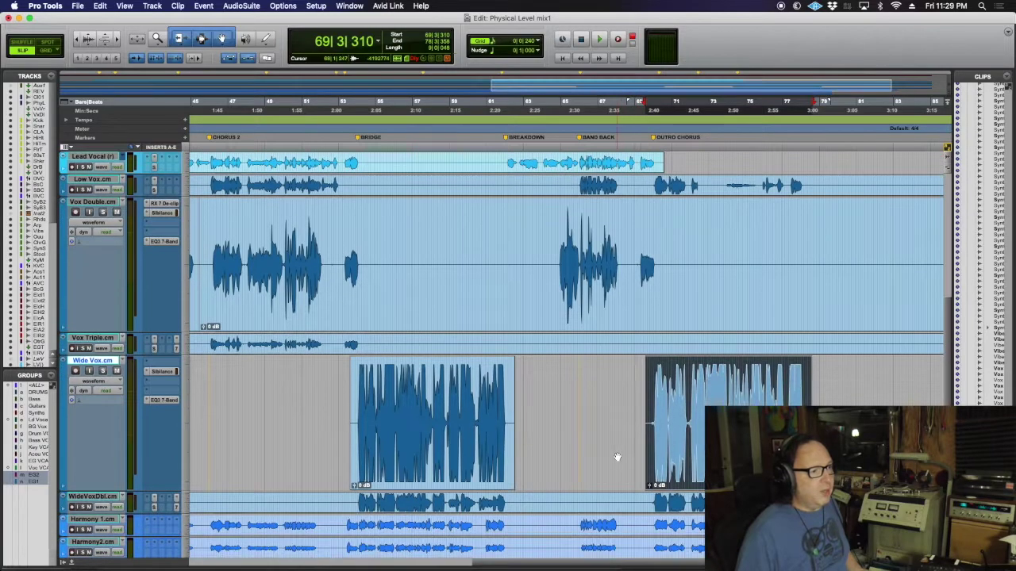
scroll(618, 457, "down", 7)
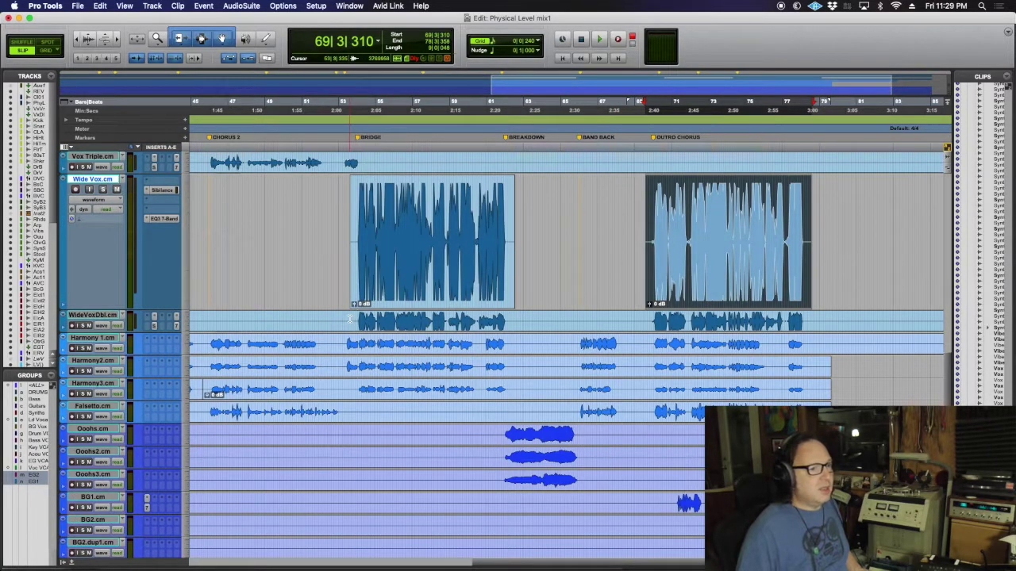
left_click(371, 304)
left_click(751, 290, "shift")
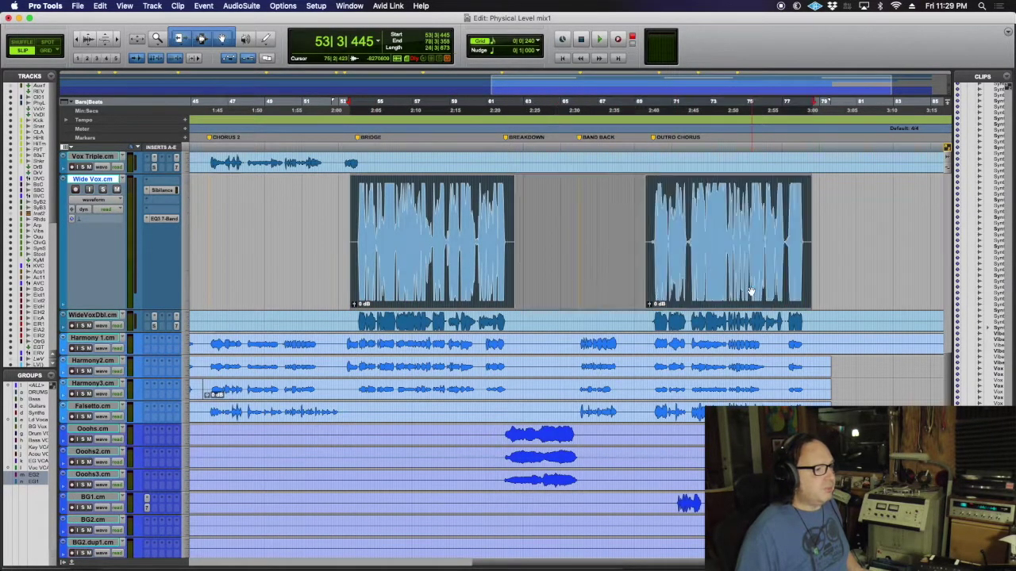
left_click(94, 315)
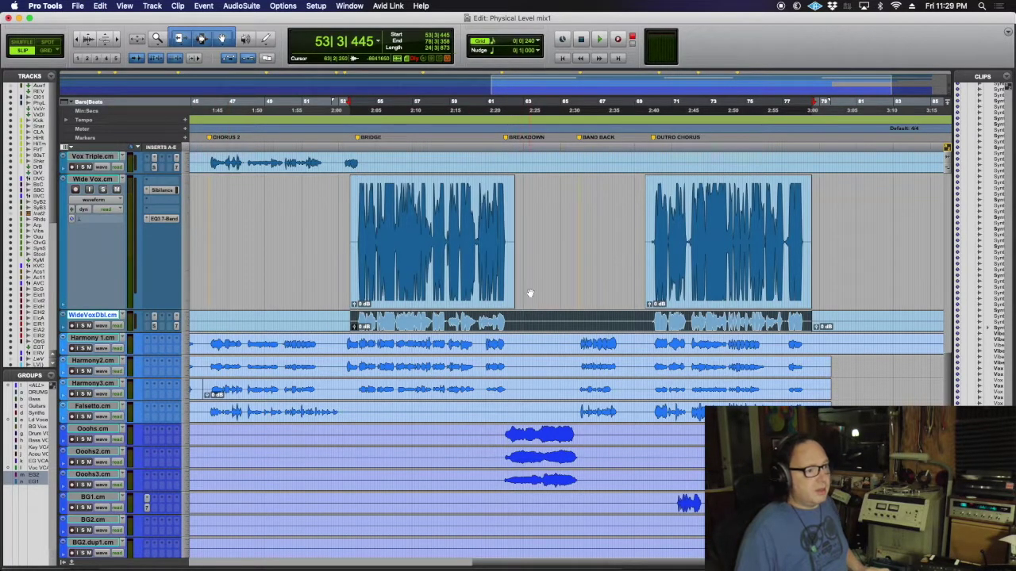
Step: Cut out the WideVoxDbl audio between bridge and outro chorus, from 62|3|163 to 69|3|310
double_click(553, 224)
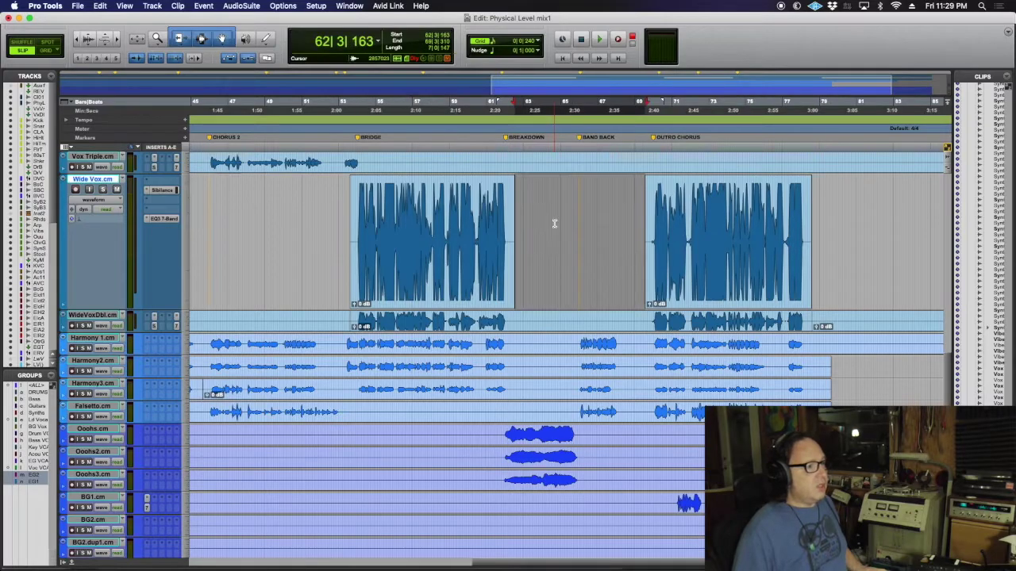
left_click(89, 315)
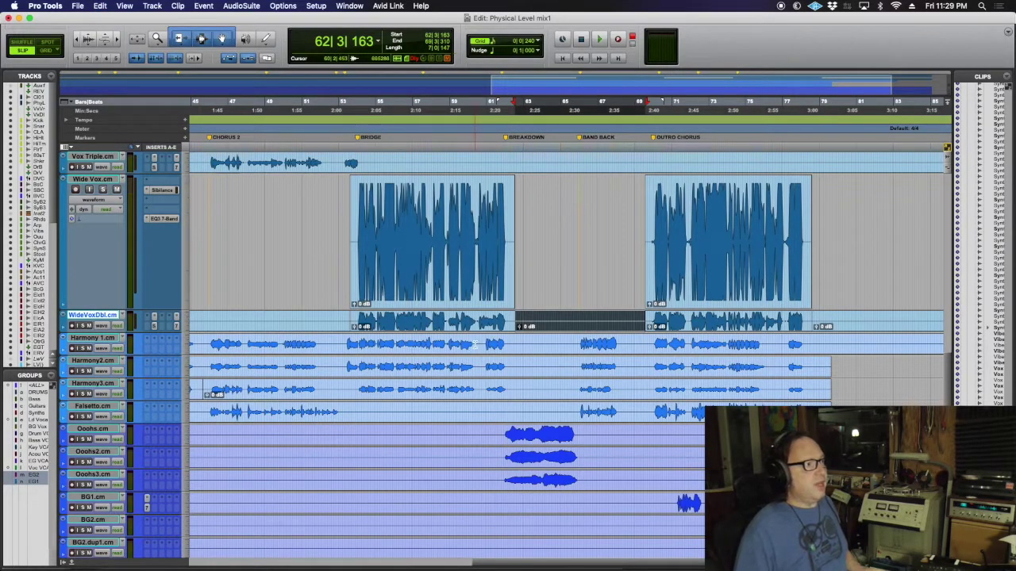
key("Left")
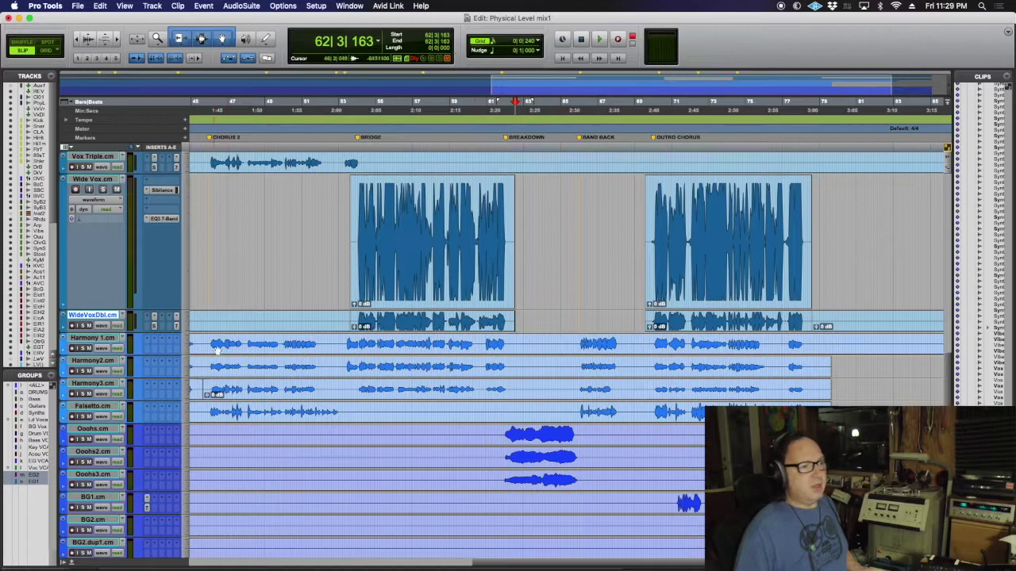
Step: Delete the silent WideVoxDbl clips before the bridge and after the outro chorus
left_click(79, 39)
left_click(79, 38)
left_click(258, 329)
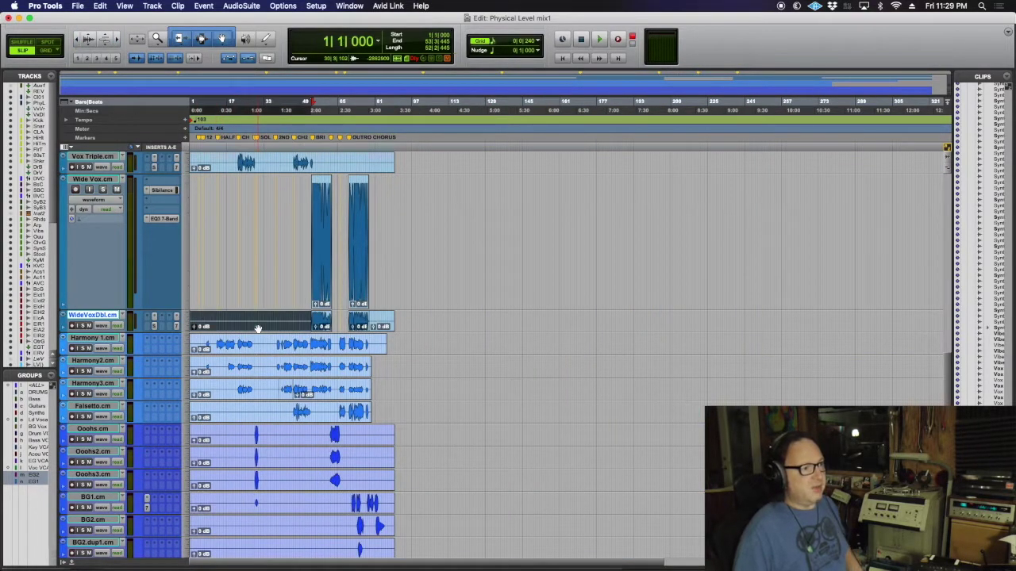
key("Delete")
left_click(381, 326)
key("Delete")
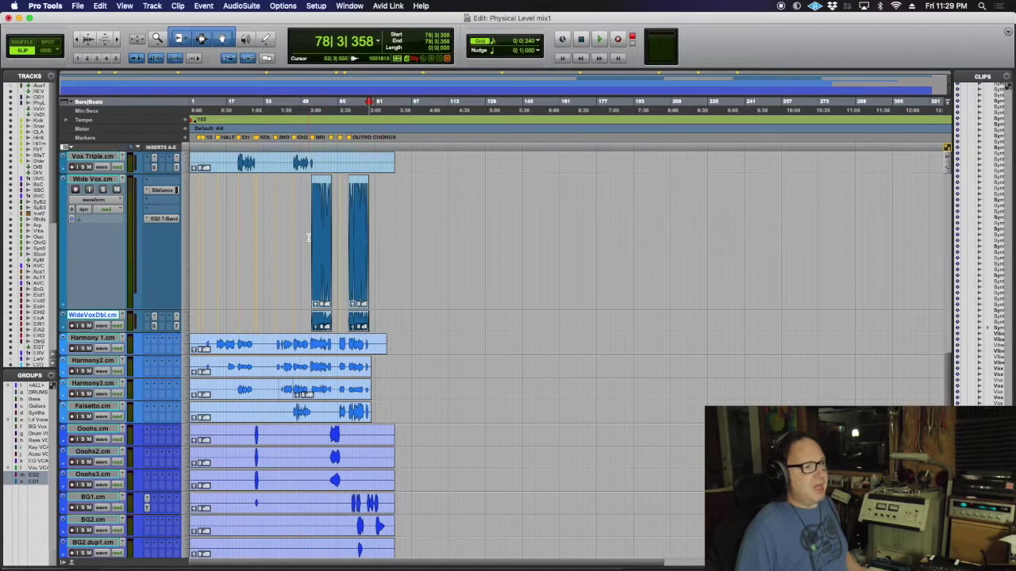
Step: Select the Wide Vox and WideVoxDbl clips from bridge to outro chorus and shrink all tracks to a small height
left_click_drag(311, 234, 373, 321)
key("ctrl+Down")
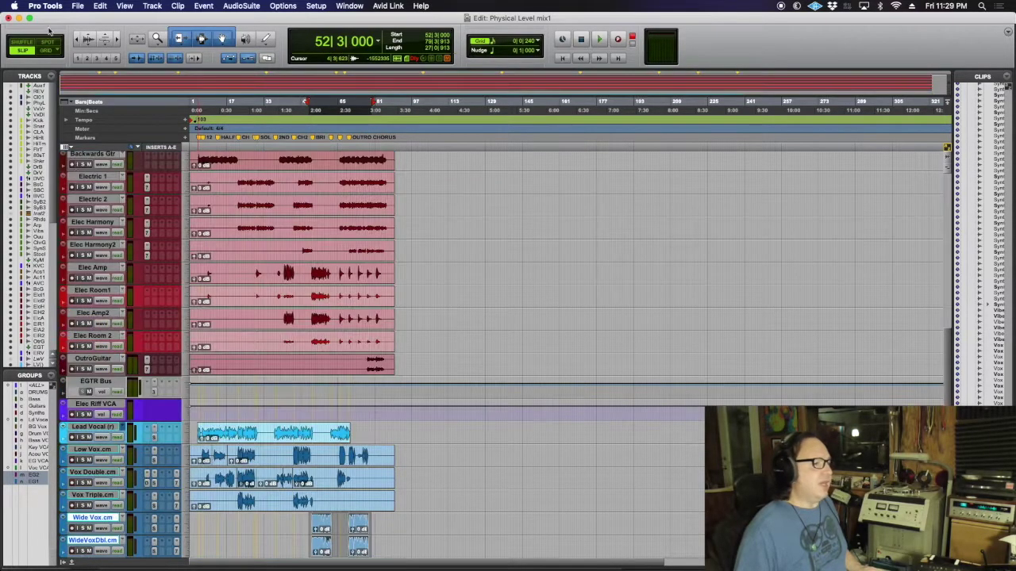
scroll(300, 265, "down", 6)
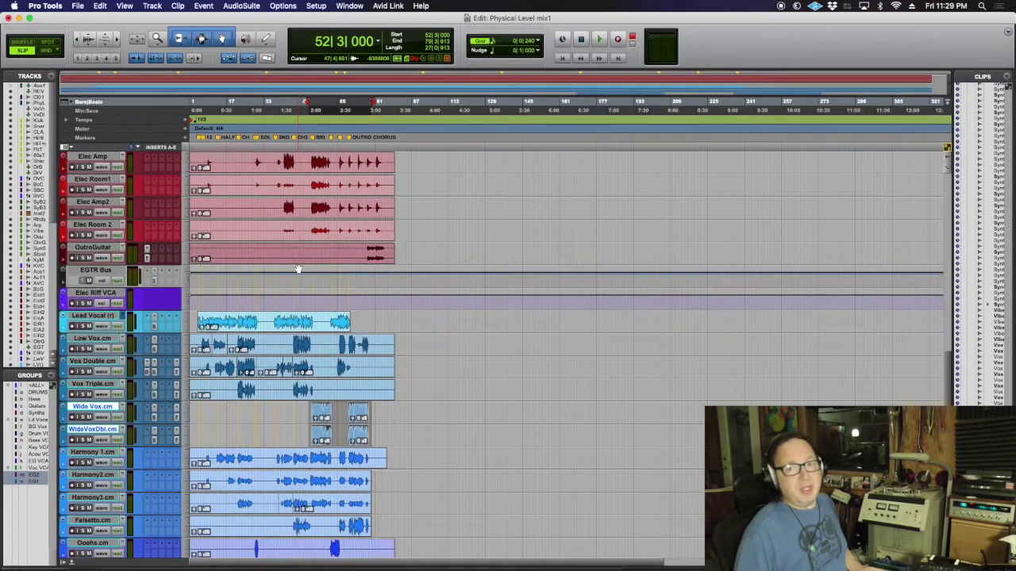
left_click(118, 39)
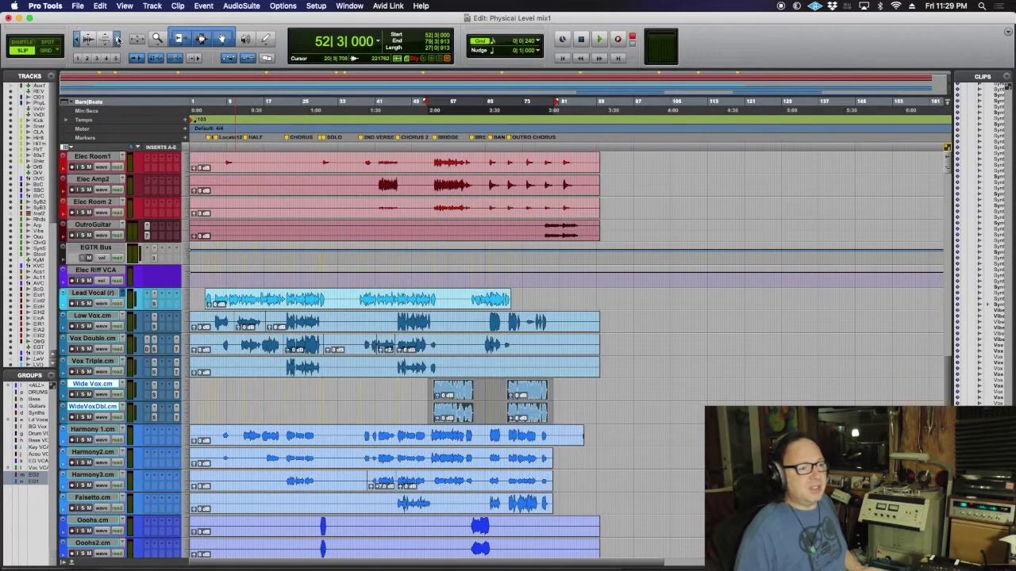
left_click(118, 39)
left_click(117, 39)
scroll(448, 405, "right", 5)
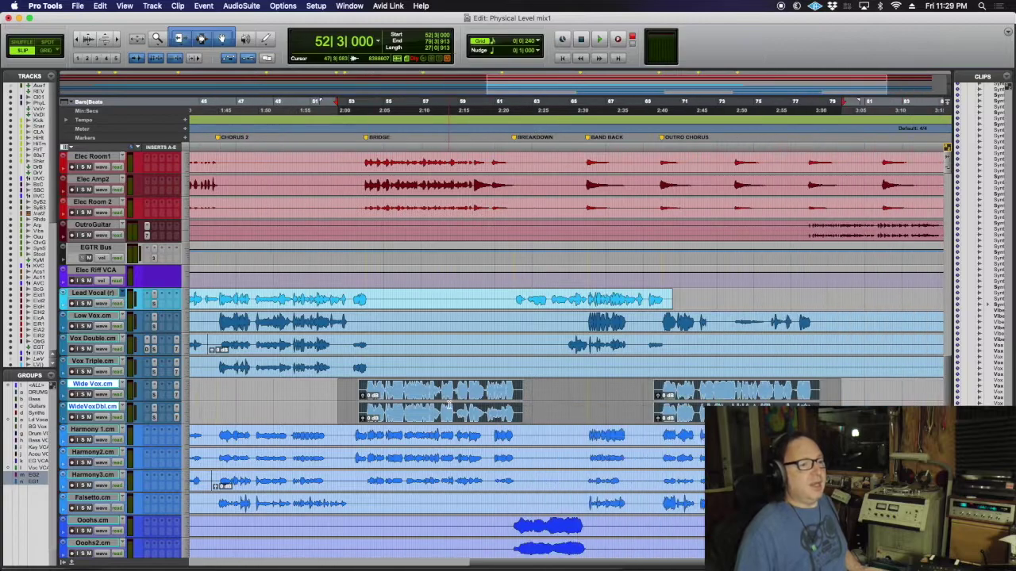
Step: Trim the bridge clips on Wide Vox and WideVoxDbl to start at 53|4|632 and end at 62|1|924
left_click(405, 392)
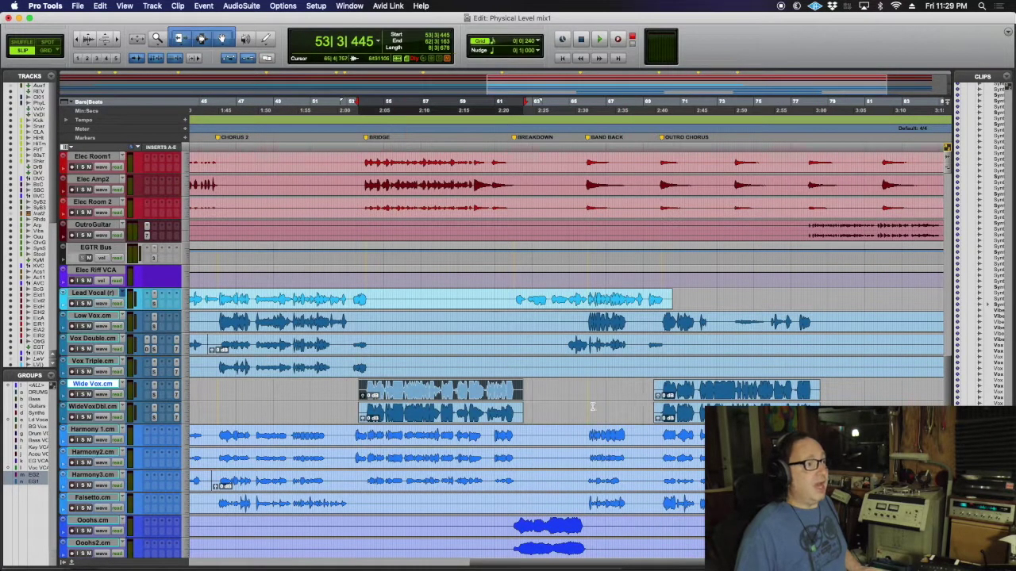
left_click(687, 395, "shift")
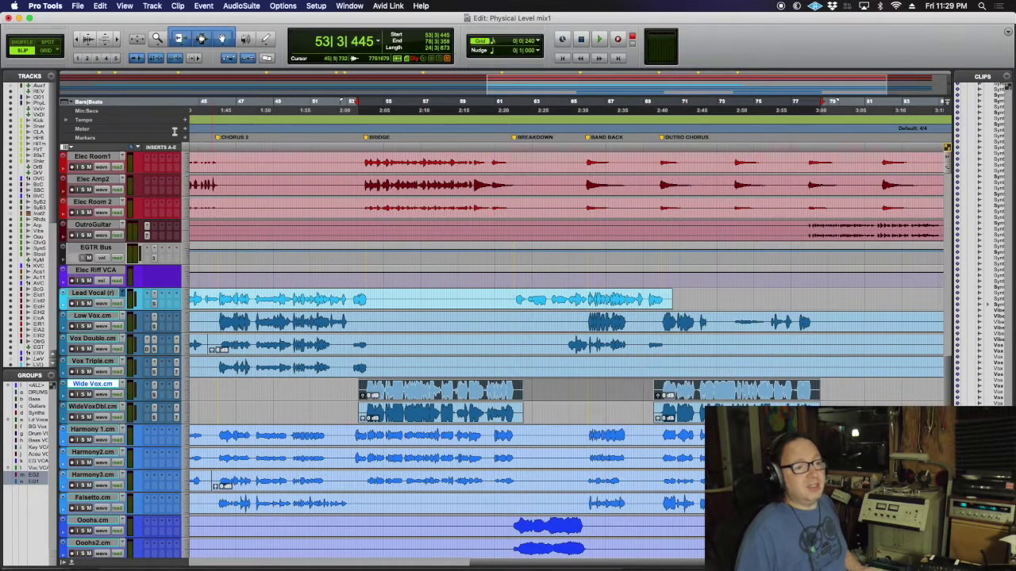
left_click(116, 39)
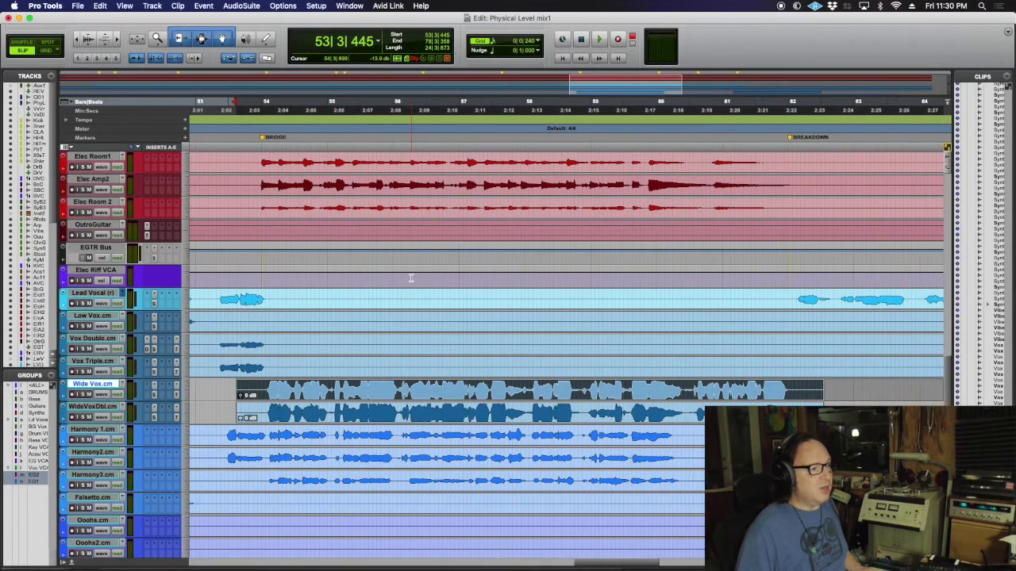
scroll(411, 278, "right", 2)
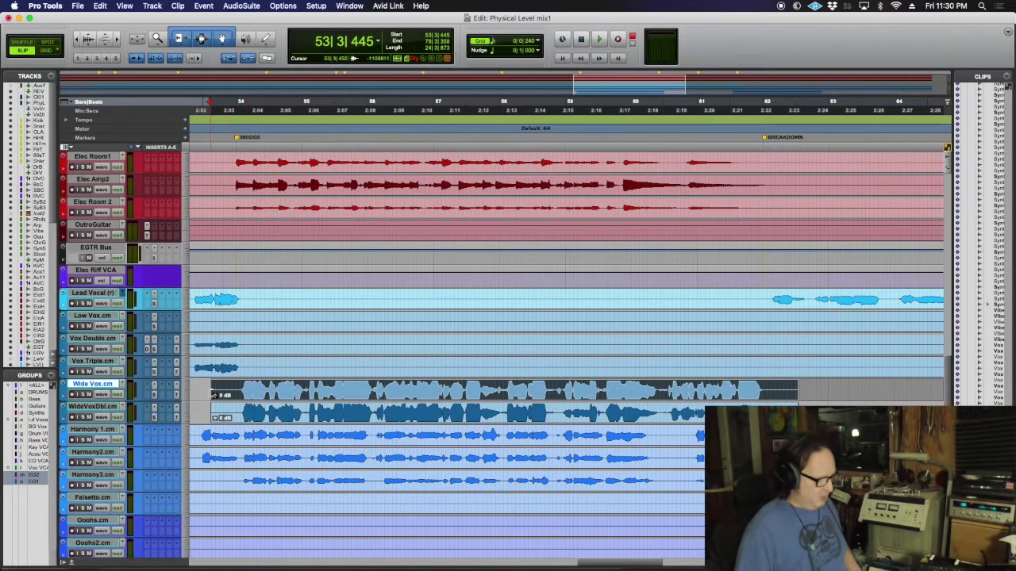
left_click_drag(203, 388, 232, 417)
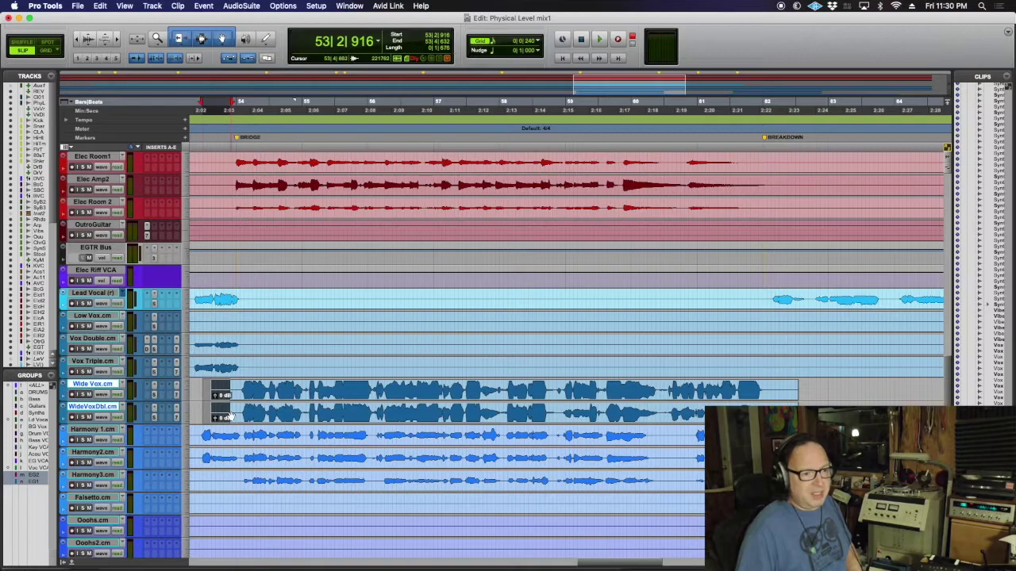
key("Delete")
left_click_drag(798, 390, 778, 390)
Step: Select the bridge clips on both Wide Vox and WideVoxDbl, spanning 53|4|632 to 62|1|924
left_click(422, 403)
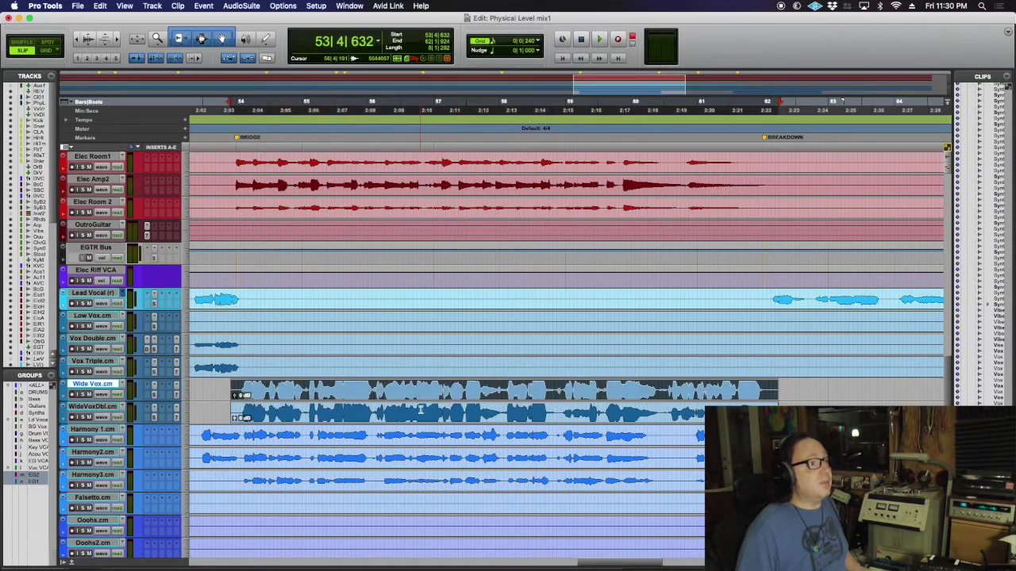
left_click(421, 413, "shift")
left_click(238, 5)
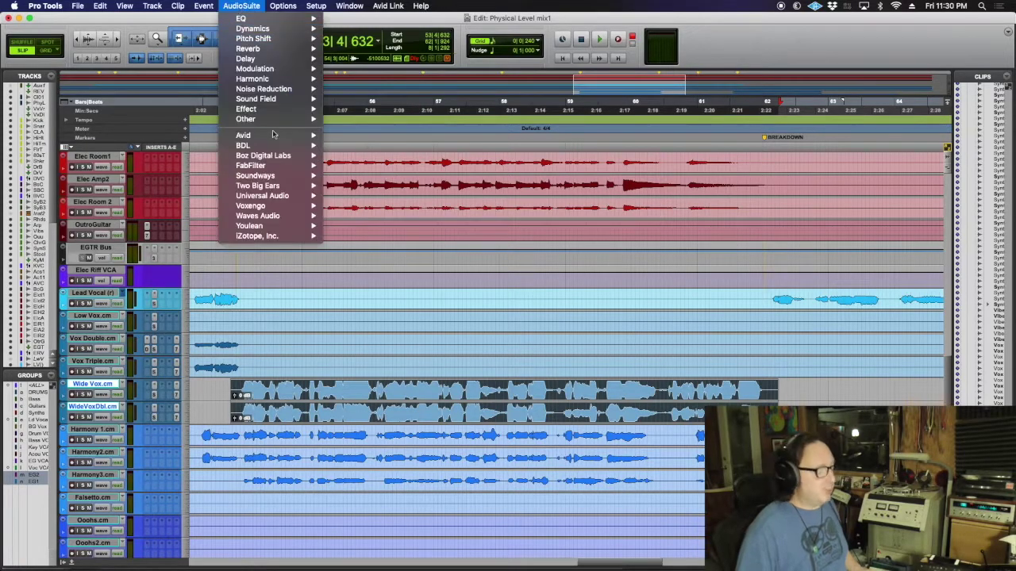
left_click(246, 5)
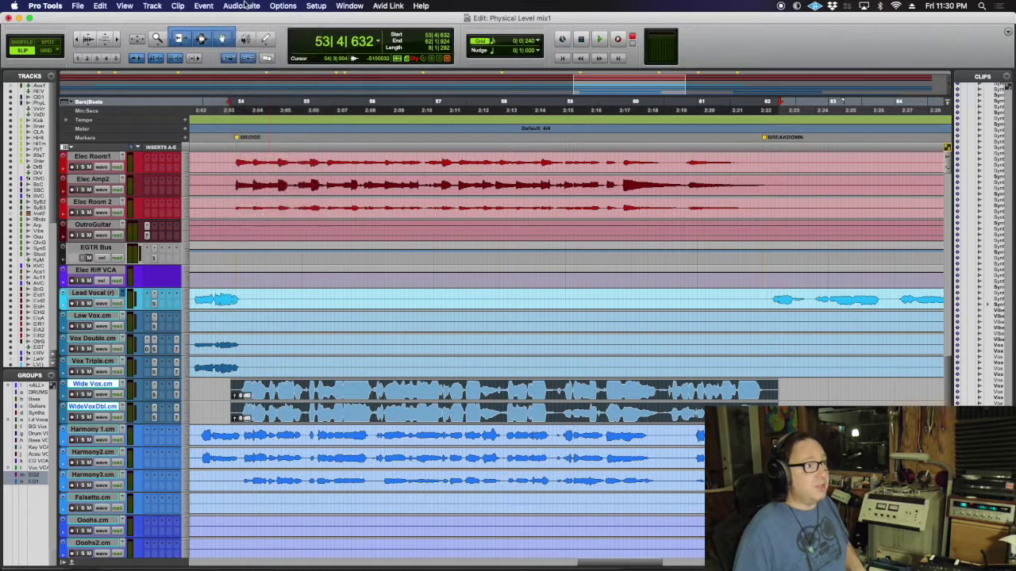
Step: Copy the RX 7 De-clip insert from Vox Double to the first slot of Wide Vox and WideVoxDbl, and open the Wide Vox instance
key("super+equal")
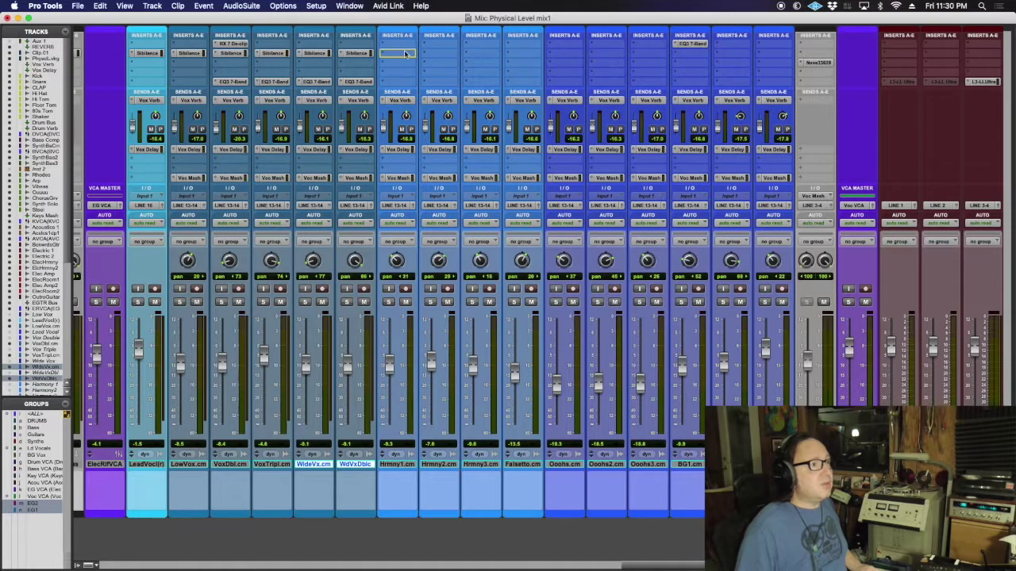
left_click_drag(316, 47, 316, 45)
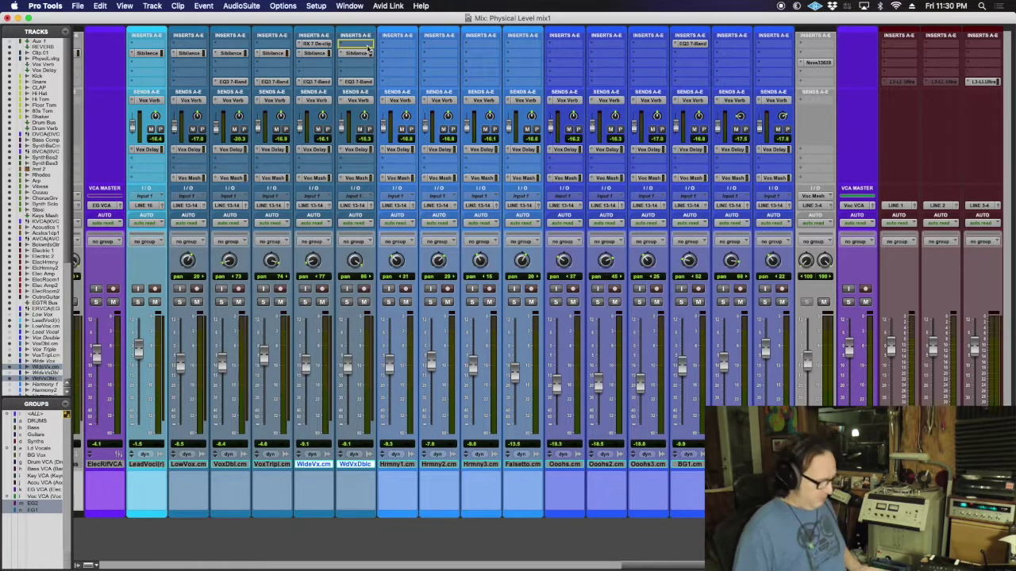
left_click(315, 45)
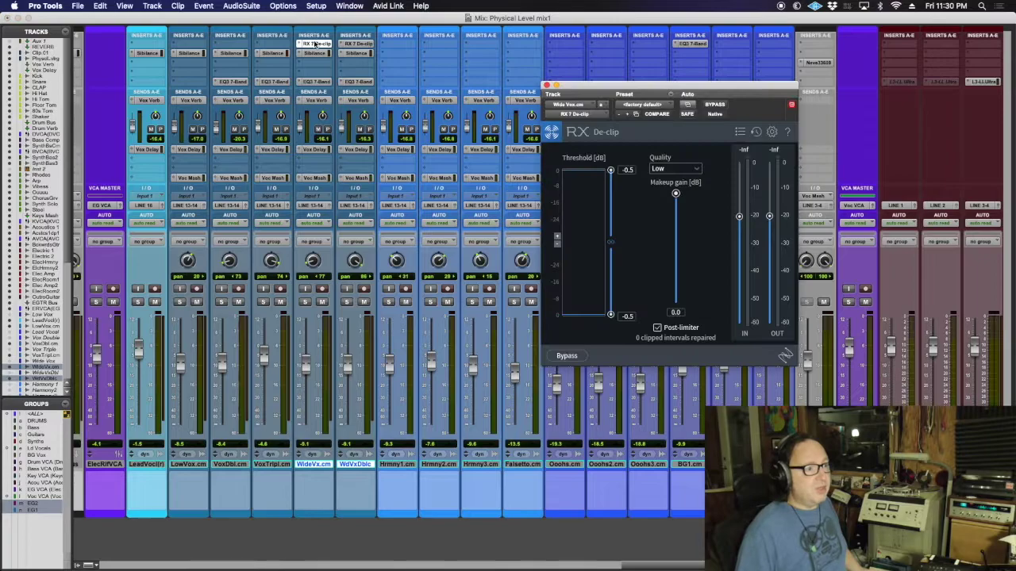
Step: Audition the bridge with Wide Vox and WideVoxDbl soloed and set the Wide Vox De-clip threshold to -1.3 dB
key("super+equal")
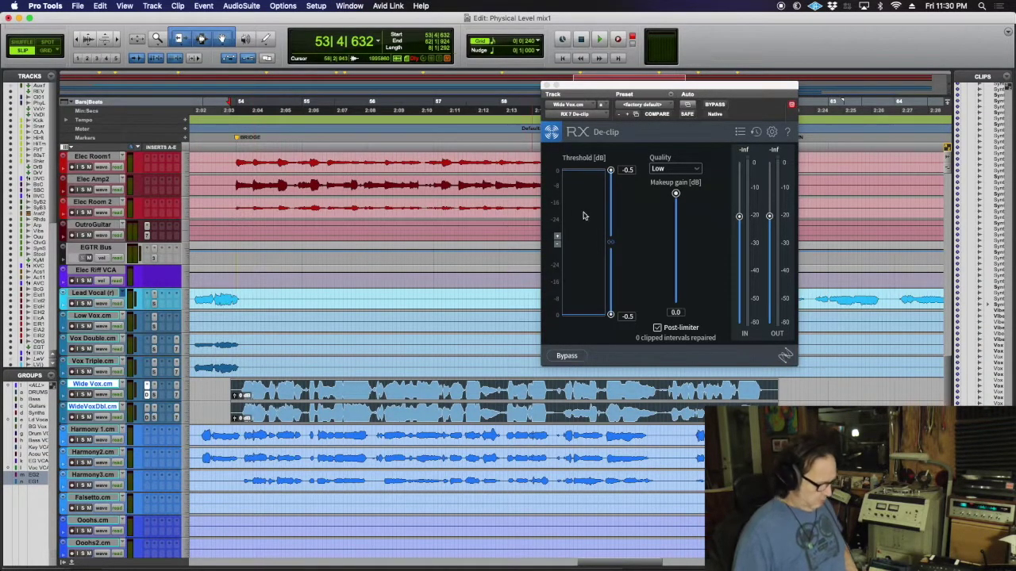
key("space")
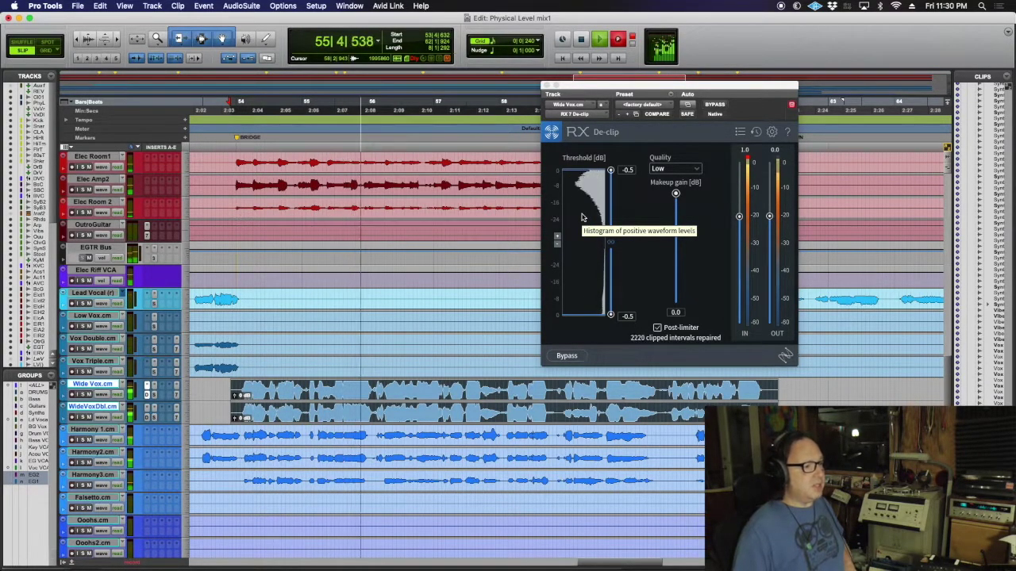
key("space")
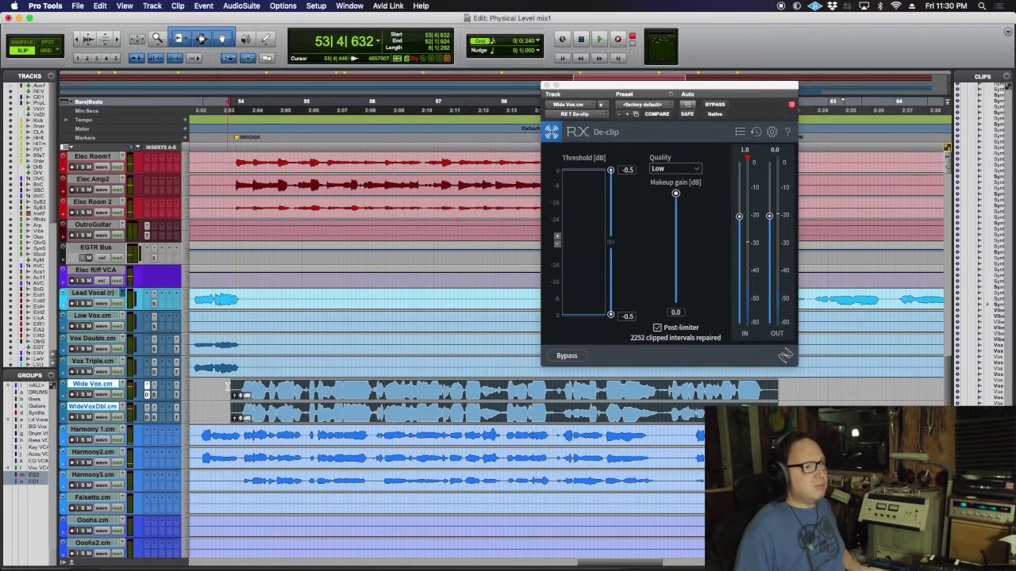
key("space")
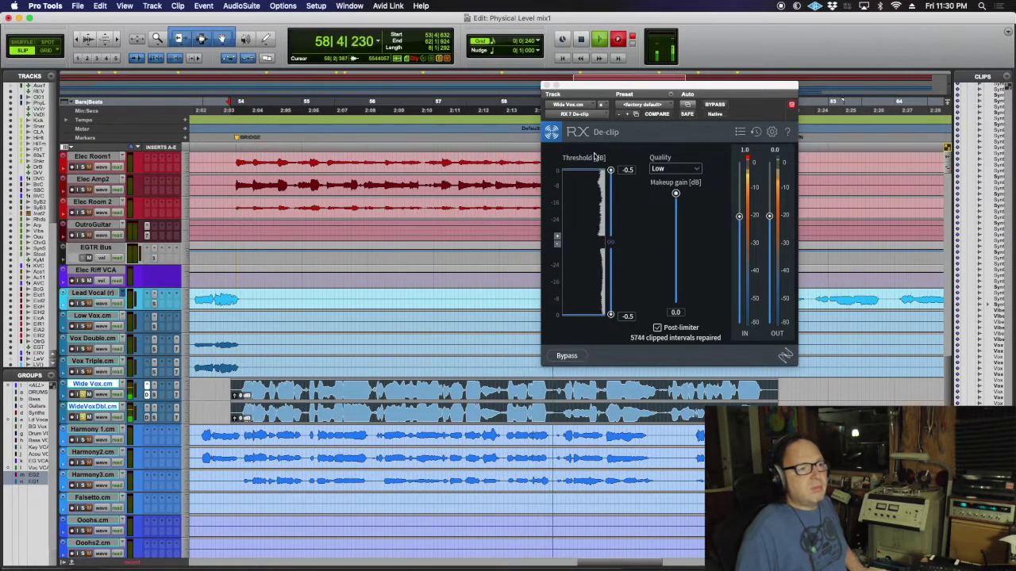
left_click_drag(610, 170, 611, 177)
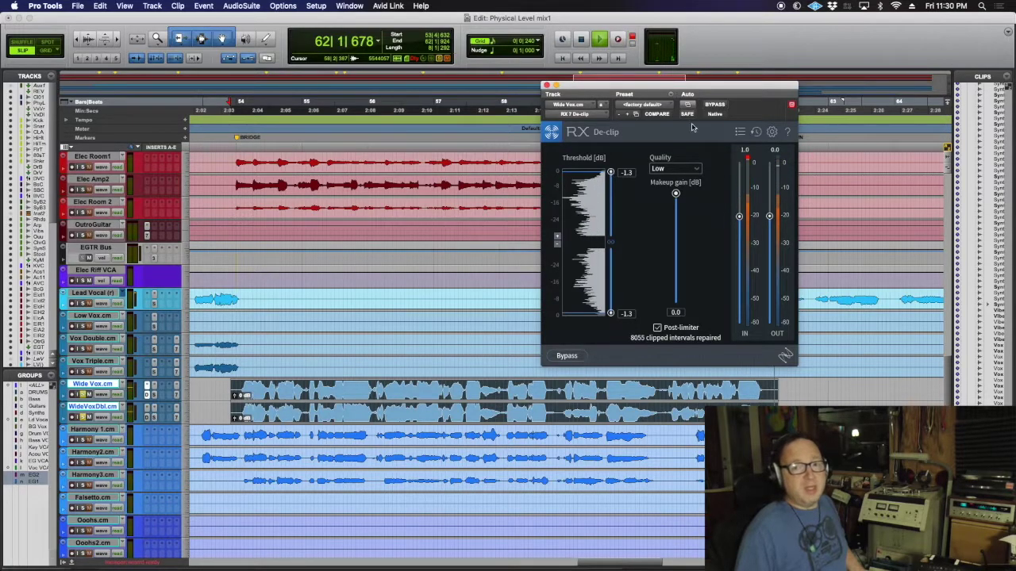
key("space")
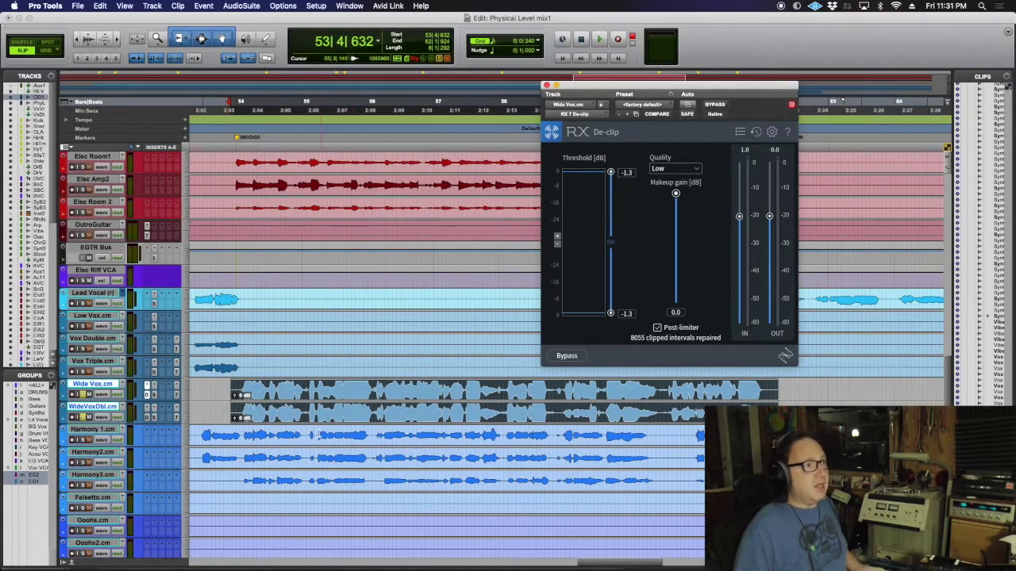
Step: Open the De-clip on WideVoxDbl and set its threshold to -1.3 dB
key("super+equal")
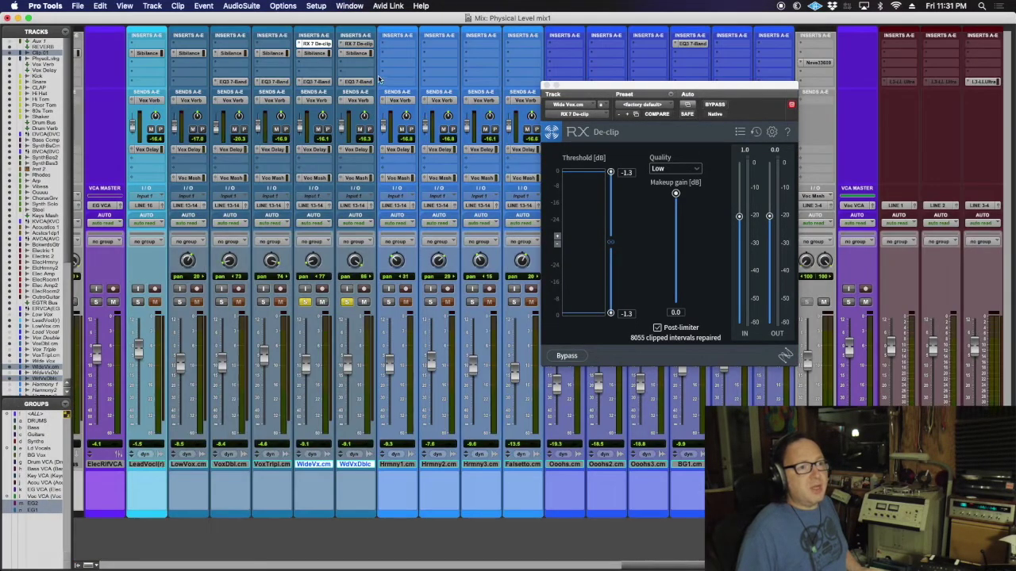
left_click(358, 44)
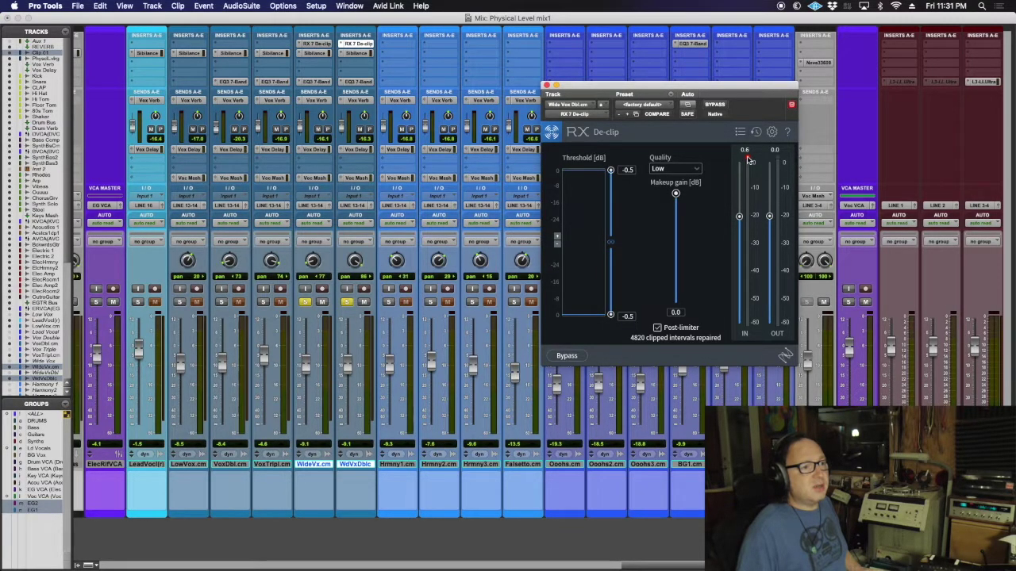
left_click_drag(610, 173, 611, 176)
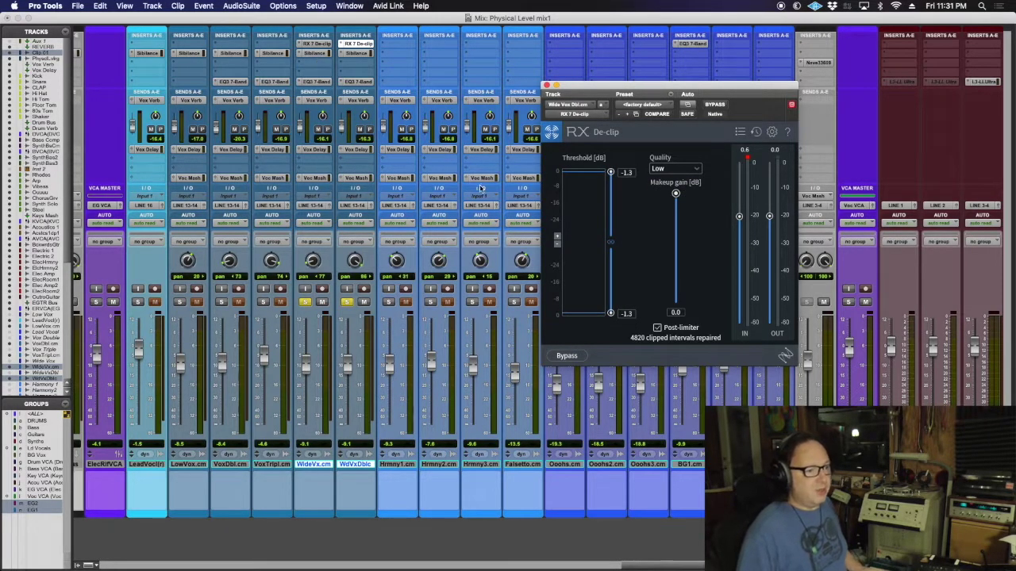
Step: Close the De-clip window and play the soloed wide vocals from the start of the outro chorus at 70|1|232
key("super+equal")
scroll(470, 384, "right", 5)
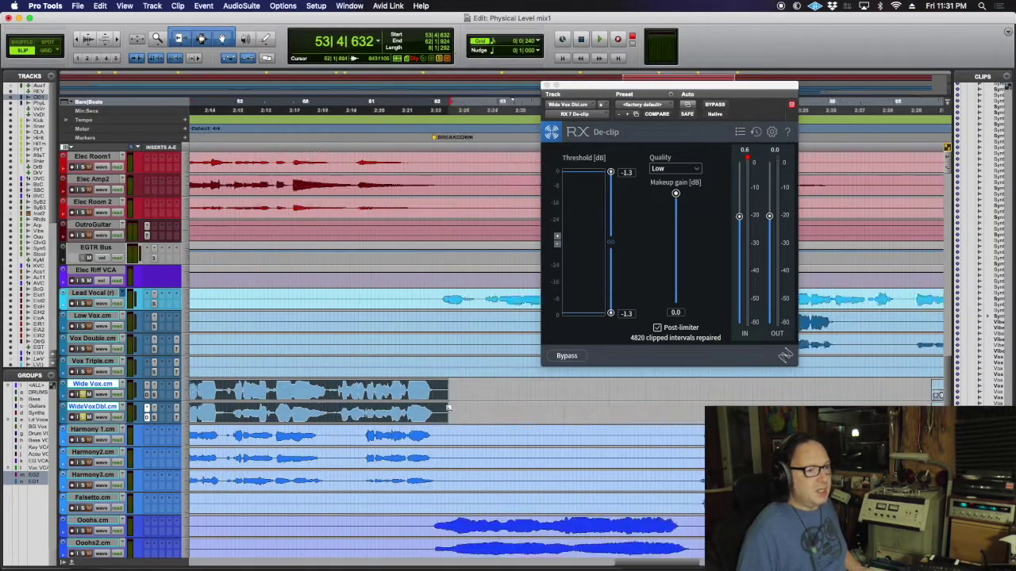
left_click(486, 412)
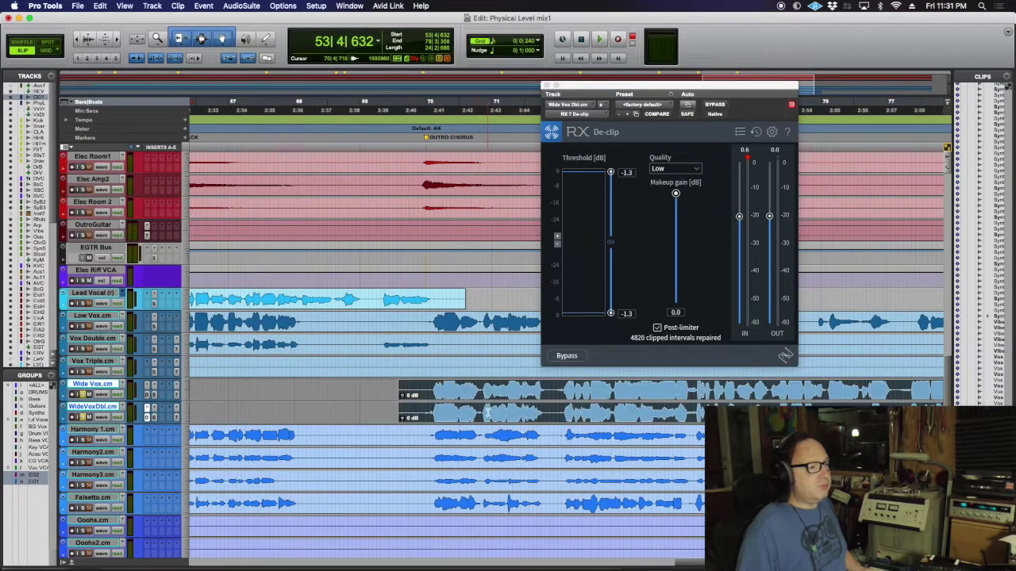
scroll(680, 396, "right", 4)
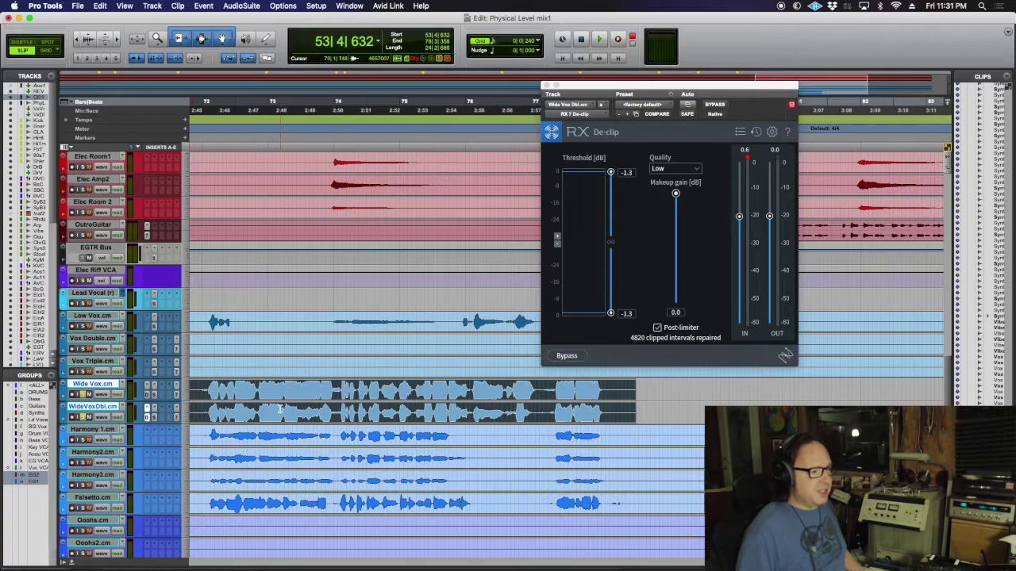
scroll(280, 408, "up", 4)
scroll(280, 409, "left", 2)
scroll(208, 480, "left", 2)
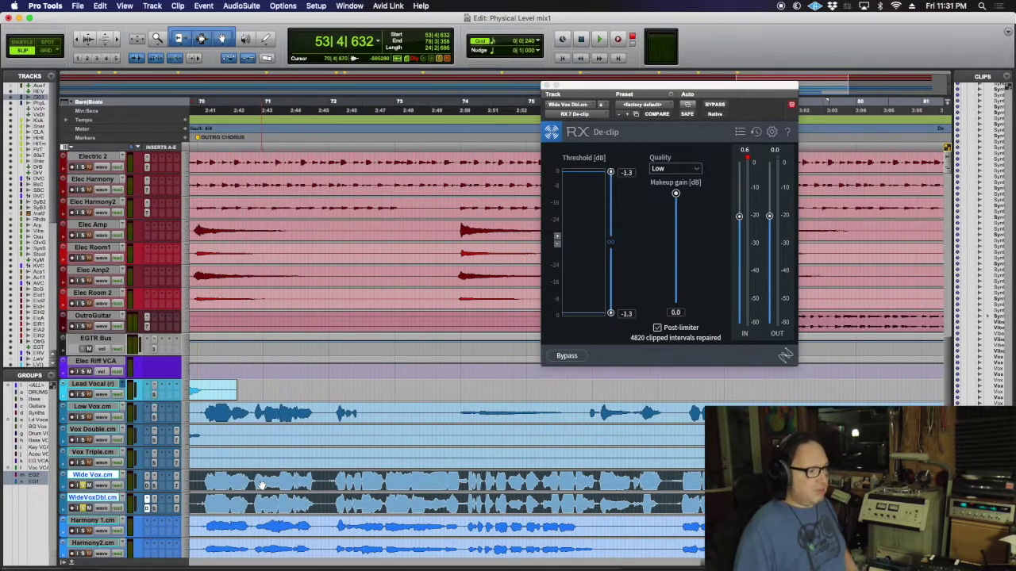
left_click(201, 479)
key("super+w")
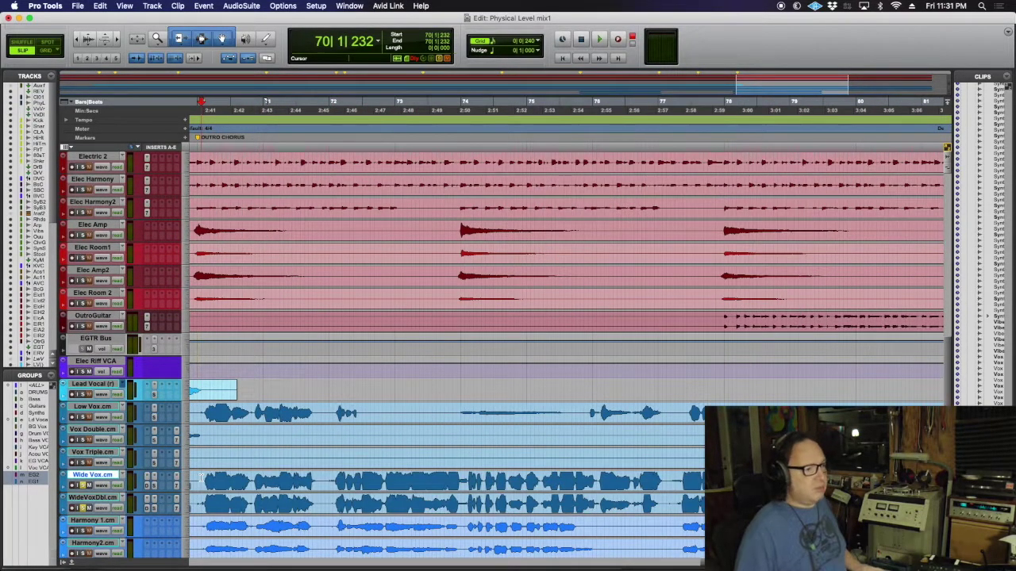
key("space")
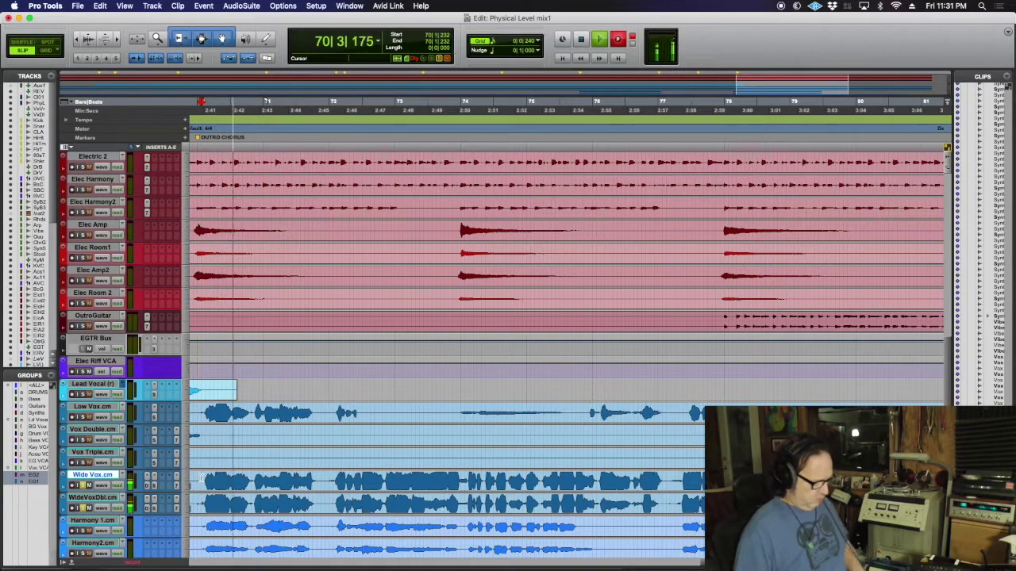
Step: Open the Wide Vox and WideVoxDbl De-clip windows together and arrange them side by side over the mixer
key("super+equal")
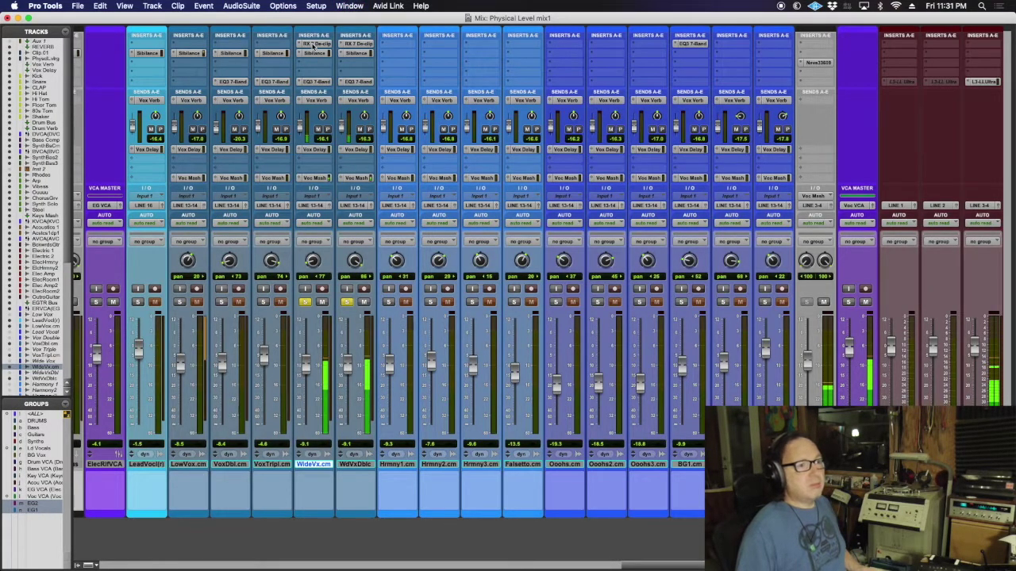
left_click(314, 44)
left_click(355, 44)
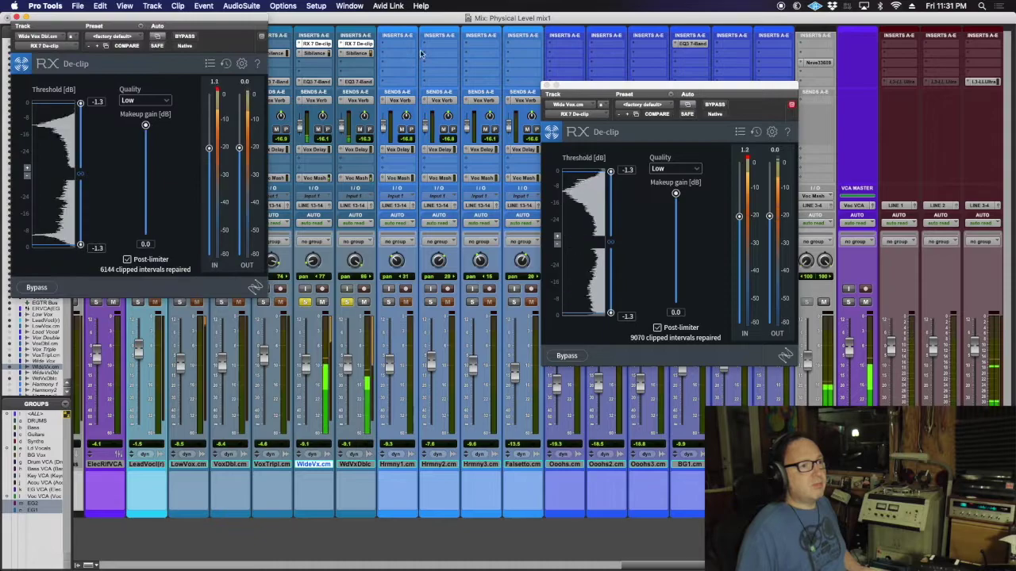
left_click_drag(584, 87, 285, 203)
left_click_drag(142, 23, 638, 205)
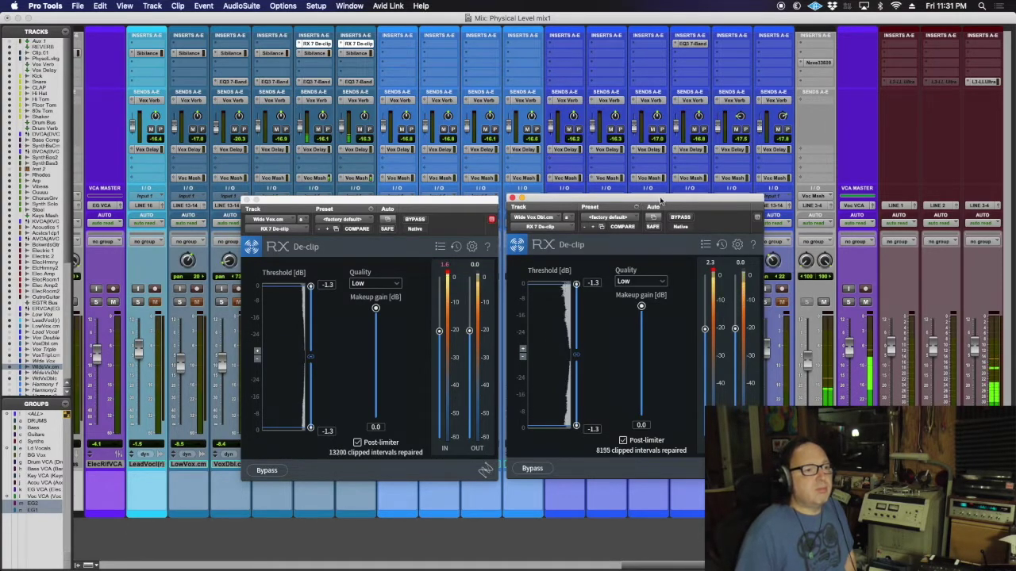
Step: Set the De-clip threshold to -2.5 dB on WideVoxDbl and -1.8 dB on Wide Vox, and close both plug-in windows
left_click_drag(576, 284, 576, 293)
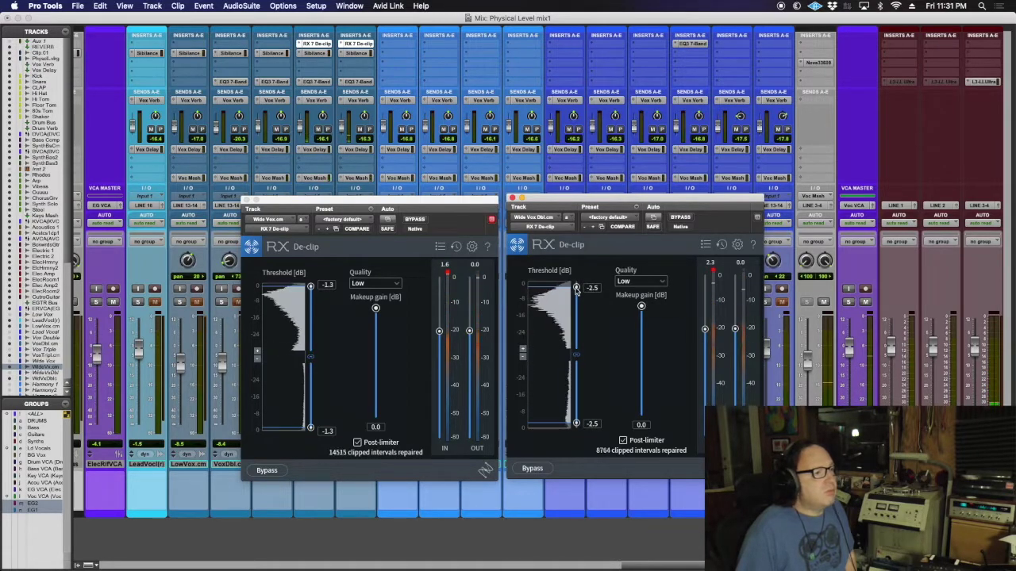
left_click_drag(310, 286, 312, 290)
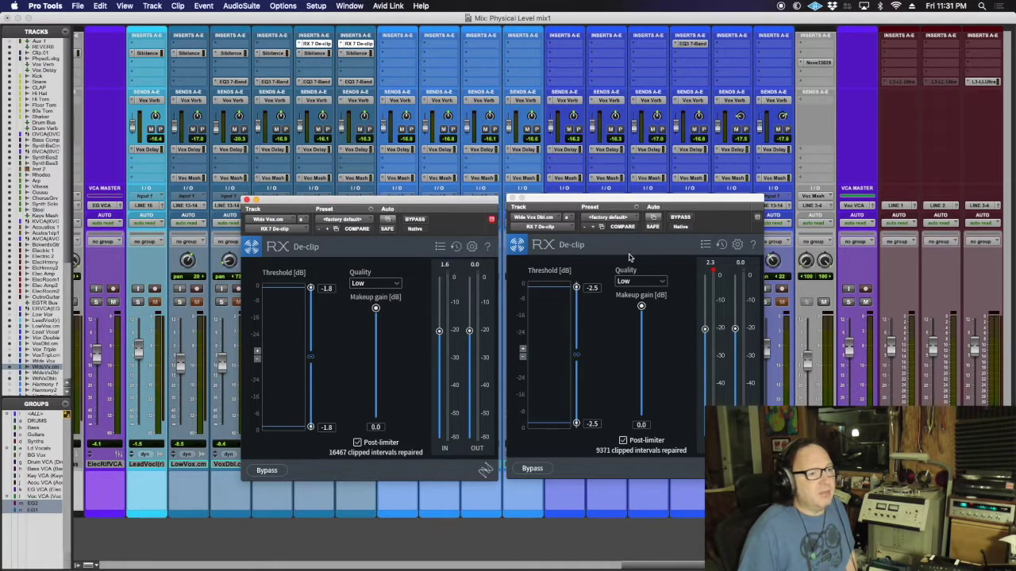
left_click(302, 215)
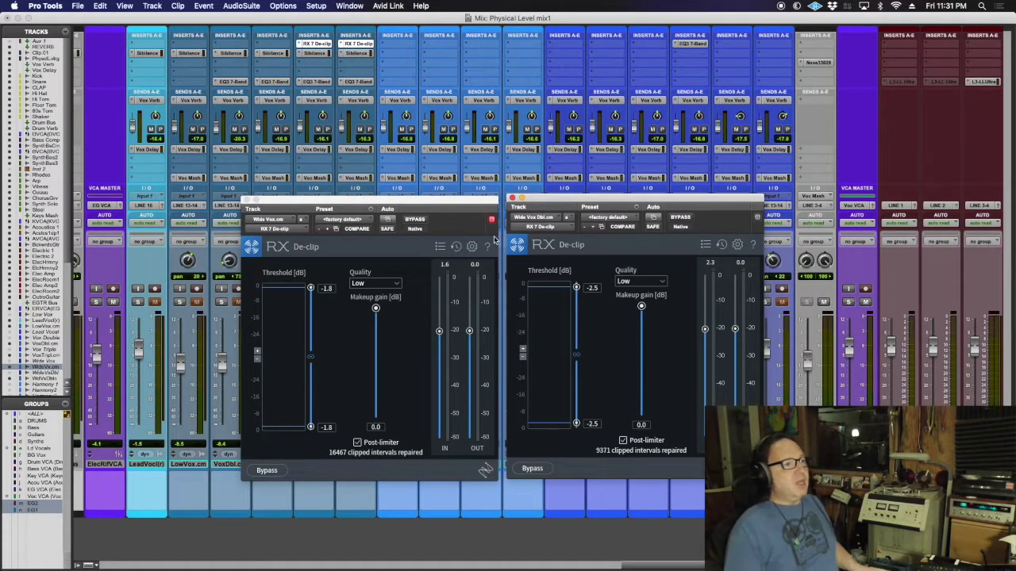
left_click(246, 199)
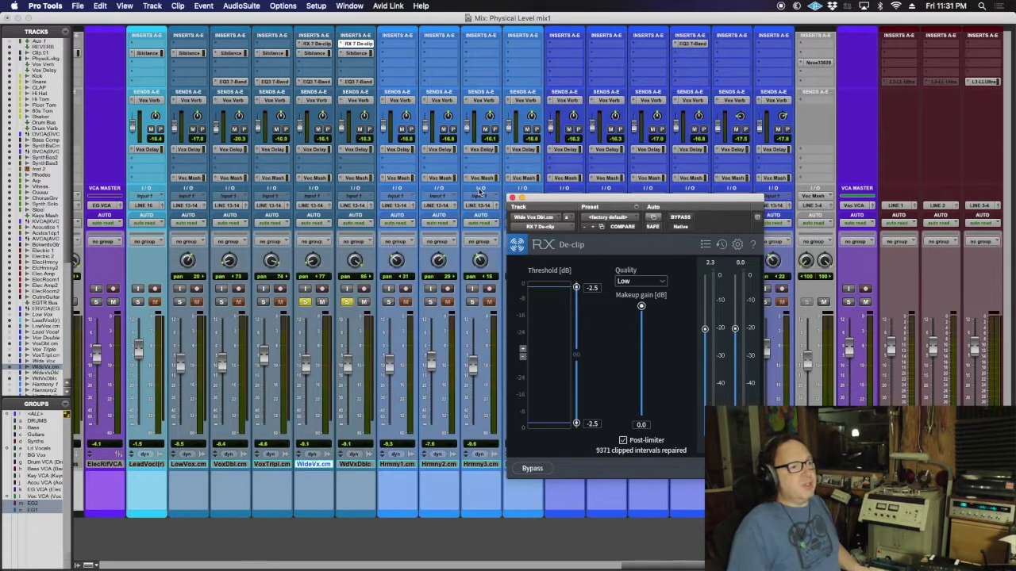
left_click(512, 198)
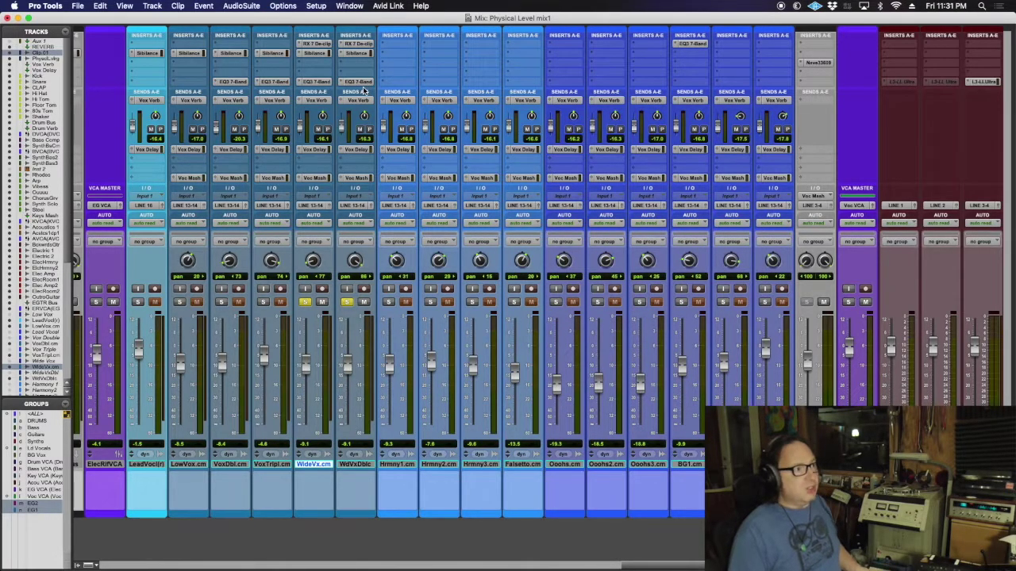
Step: View both De-clip windows together with the BG1 EQ3 7-Band and the Vox Mash Neve 33609, arranged without overlapping
left_click(316, 46)
left_click(357, 45)
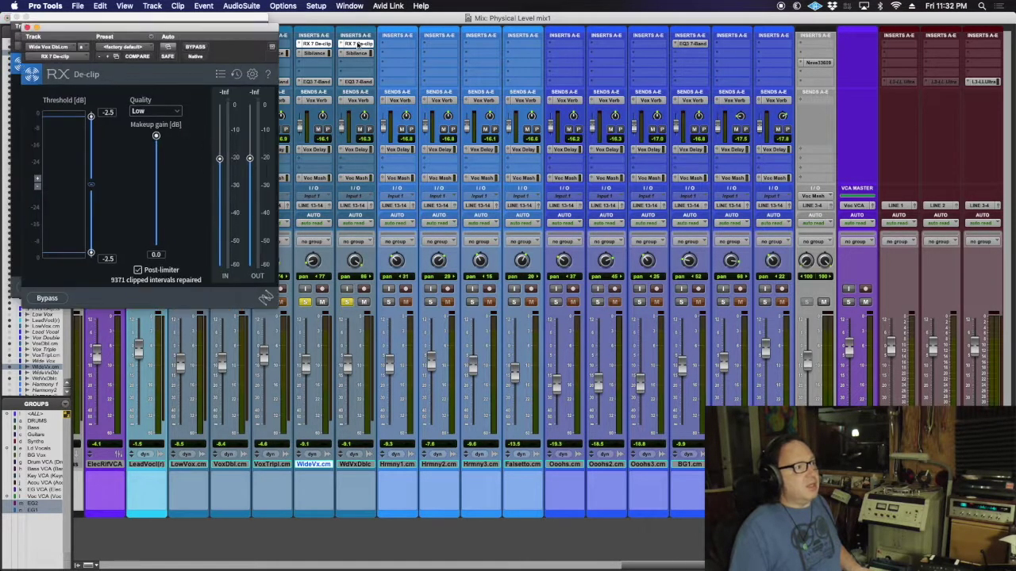
left_click_drag(146, 29, 400, 24)
left_click(691, 45)
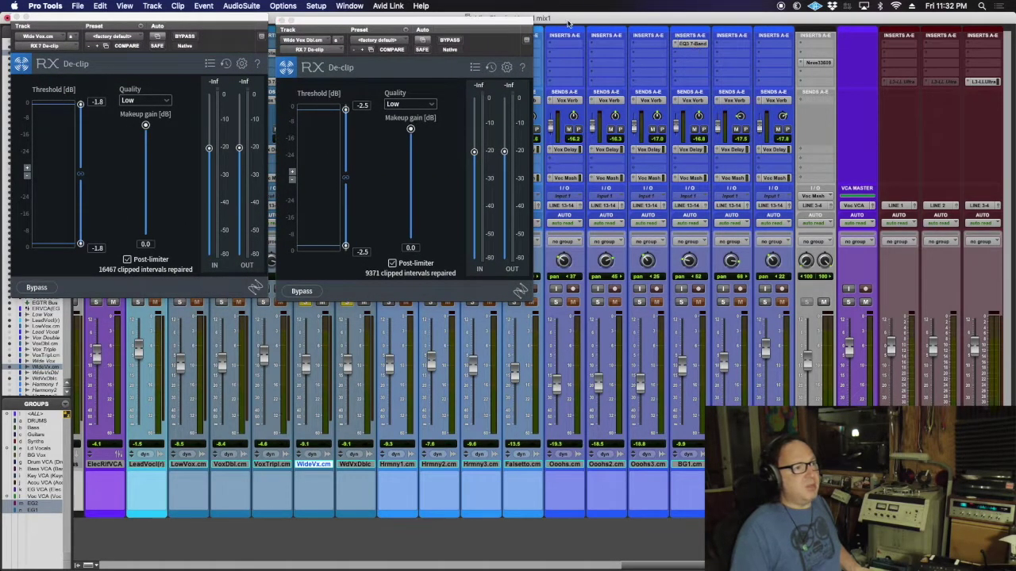
left_click_drag(248, 29, 285, 315)
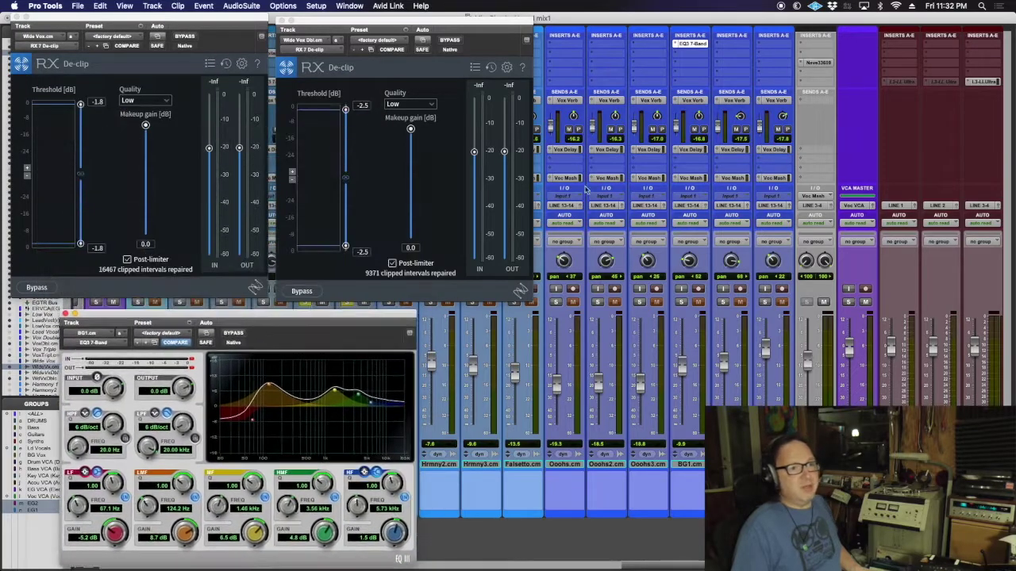
left_click(816, 62)
left_click_drag(303, 28, 730, 334)
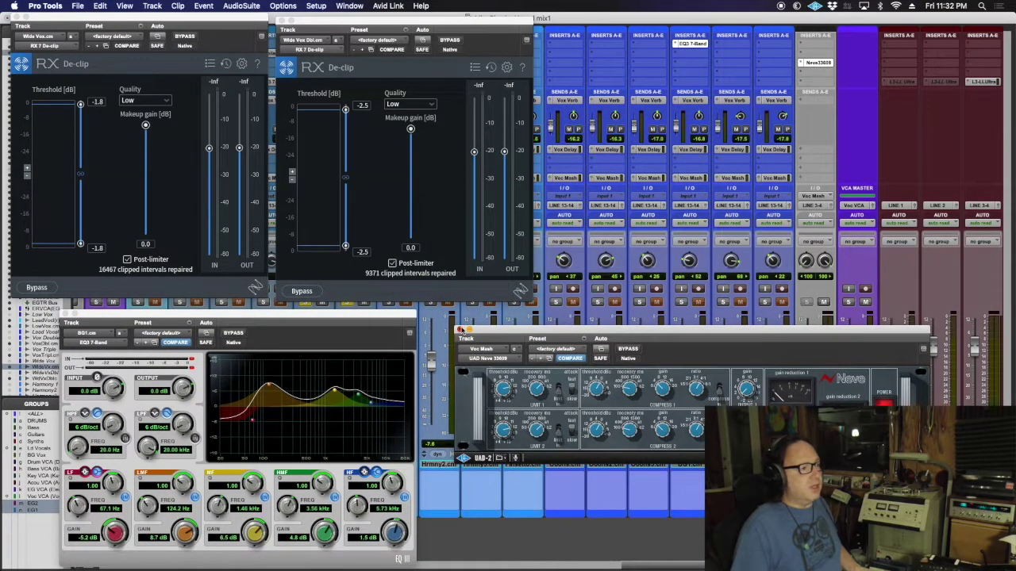
Step: Close the Neve 33609, EQ3 7-Band and Wide Vox De-clip windows
left_click(460, 329)
left_click(68, 313)
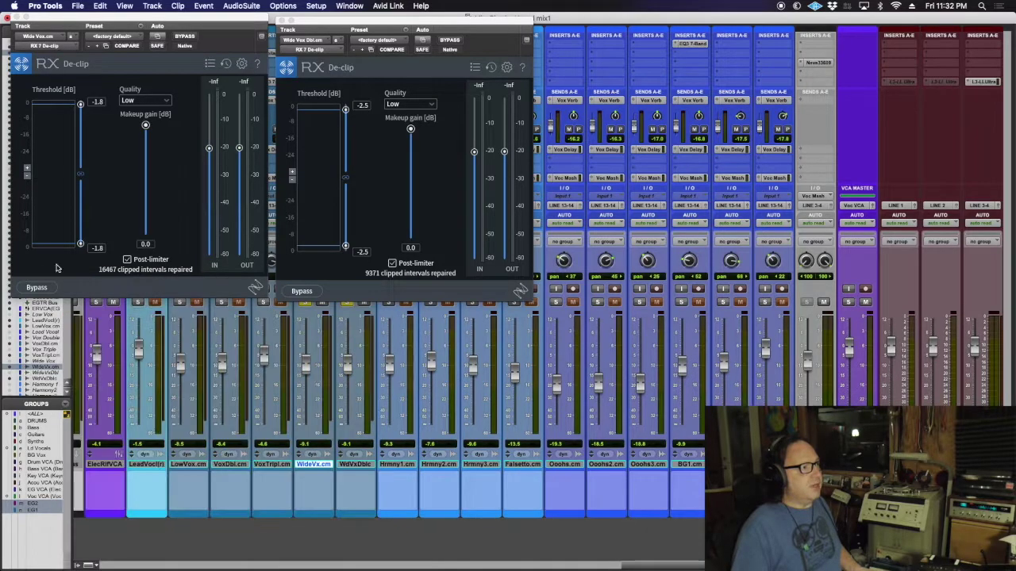
left_click(13, 19)
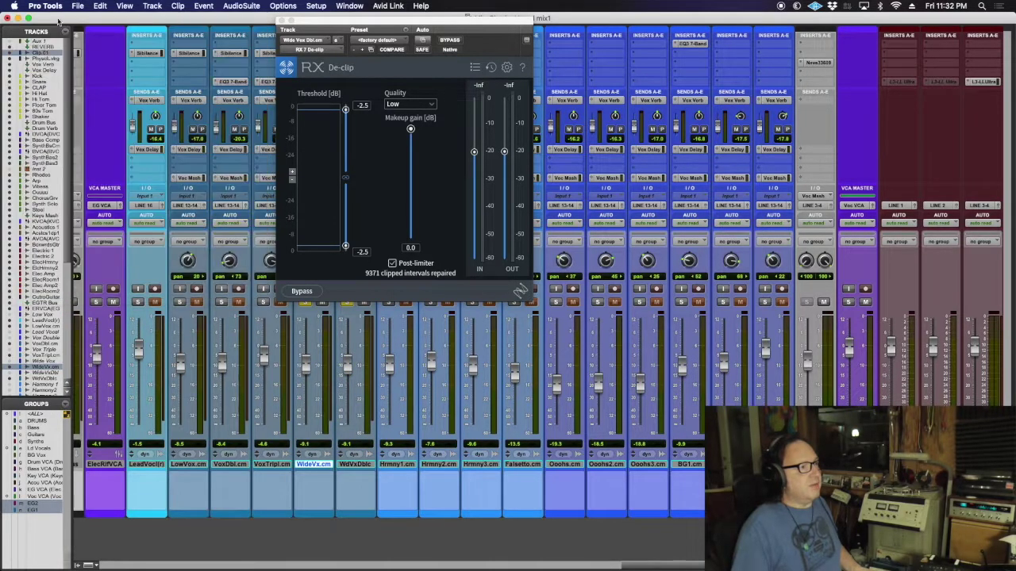
Step: Commit Wide Vox up to its RX 7 De-clip insert offline, consolidating clips, copying sends and group assignments, and leaving the source track untouched
left_click(281, 20)
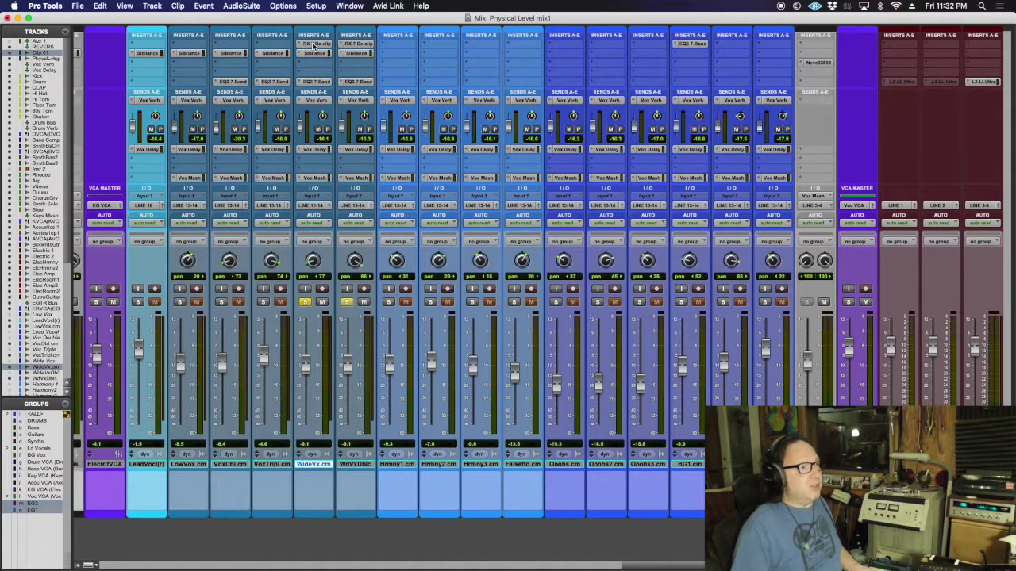
right_click(314, 44)
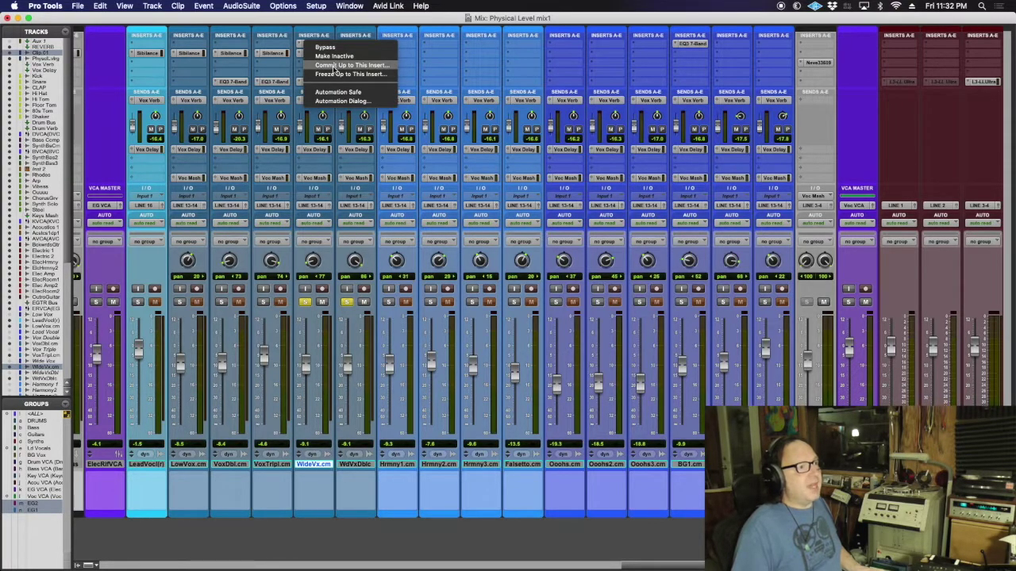
left_click(334, 68)
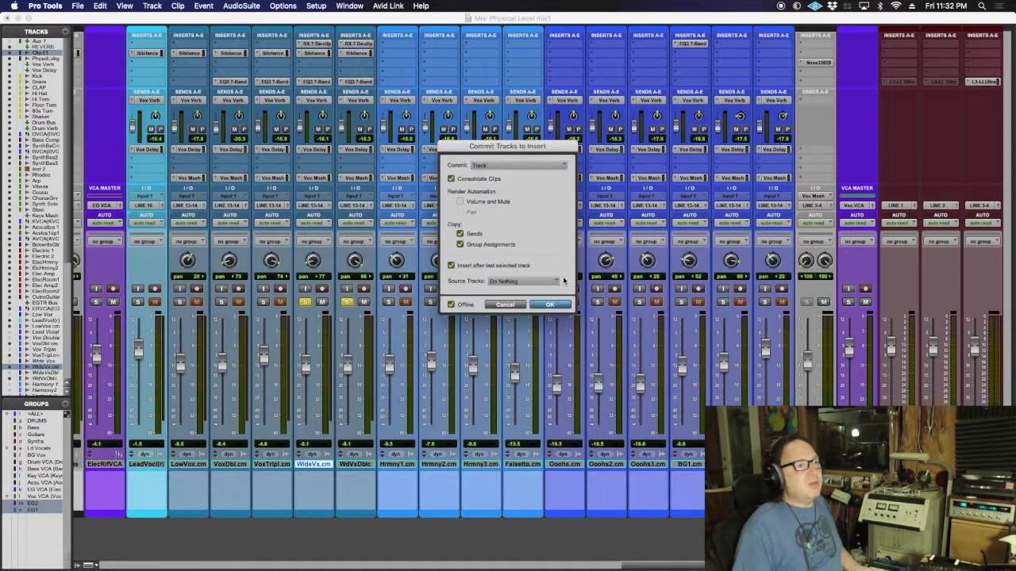
left_click(551, 308)
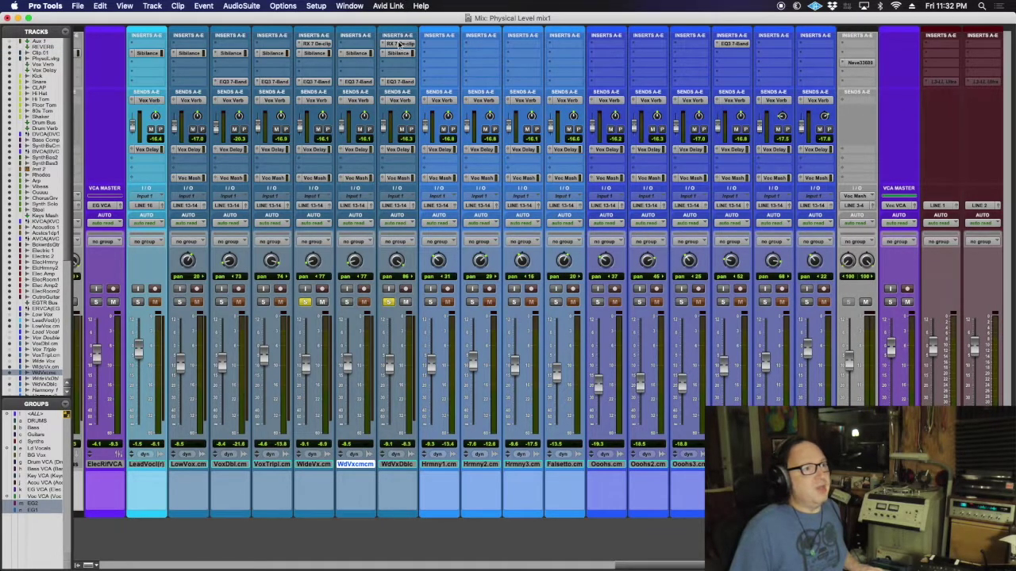
Step: Commit WideVoxDbl up to its RX 7 De-clip insert offline with the same consolidate and copy options
right_click(401, 45)
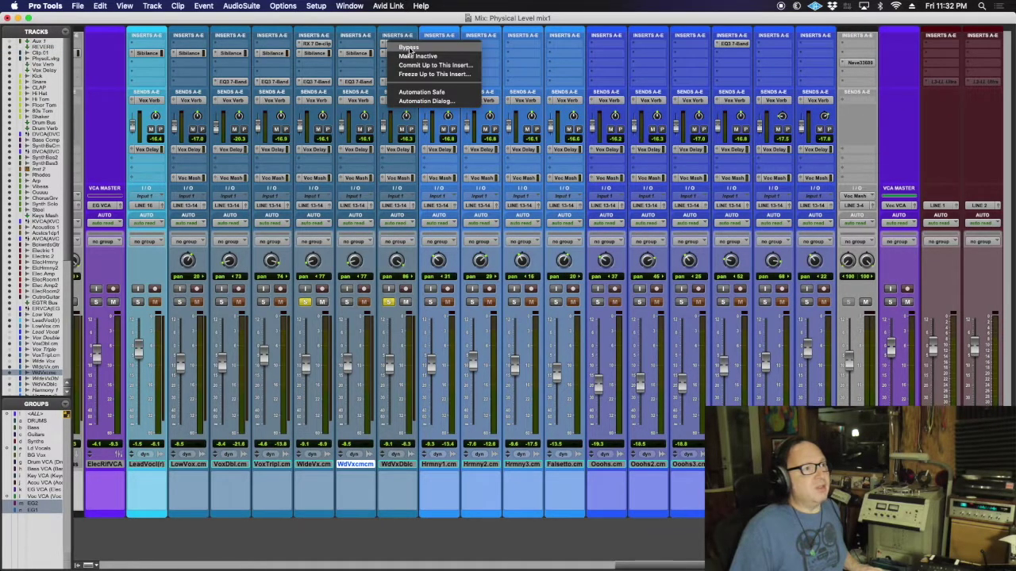
left_click(417, 67)
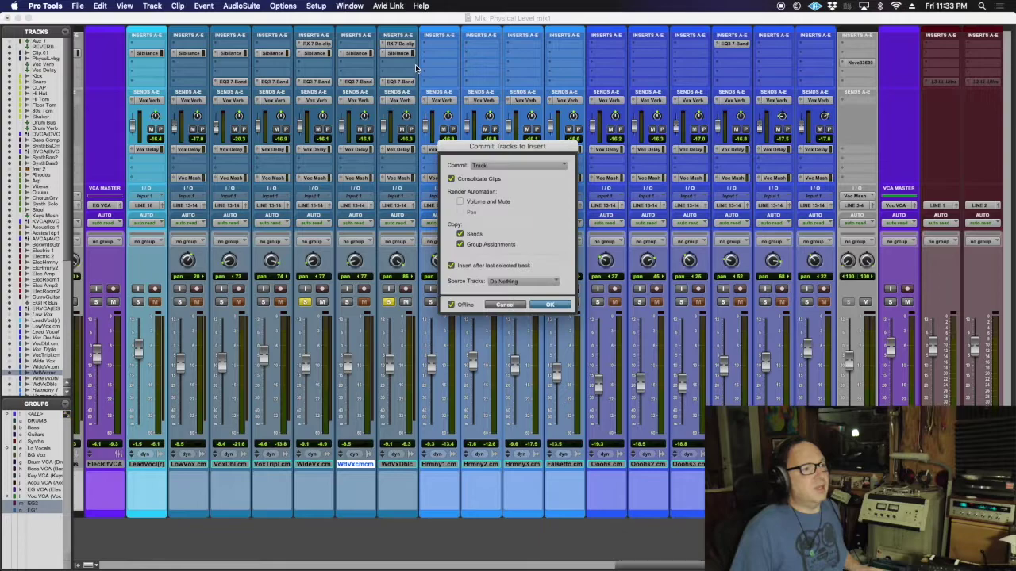
left_click(552, 305)
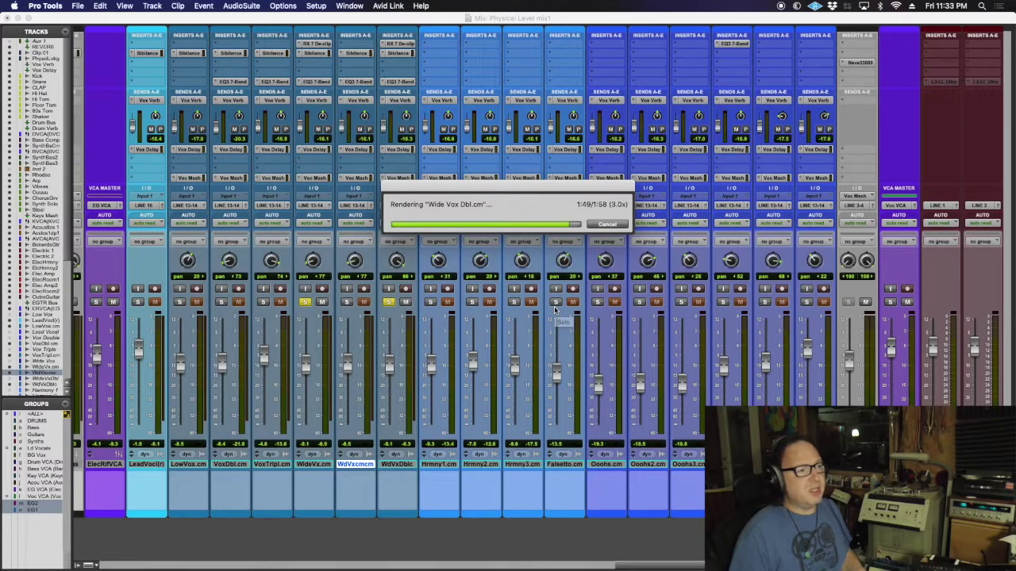
Step: In the Edit window, duplicate the playlists of Wide Vox.cm and WideVoxDbl.cm under their default names
key("super+equal")
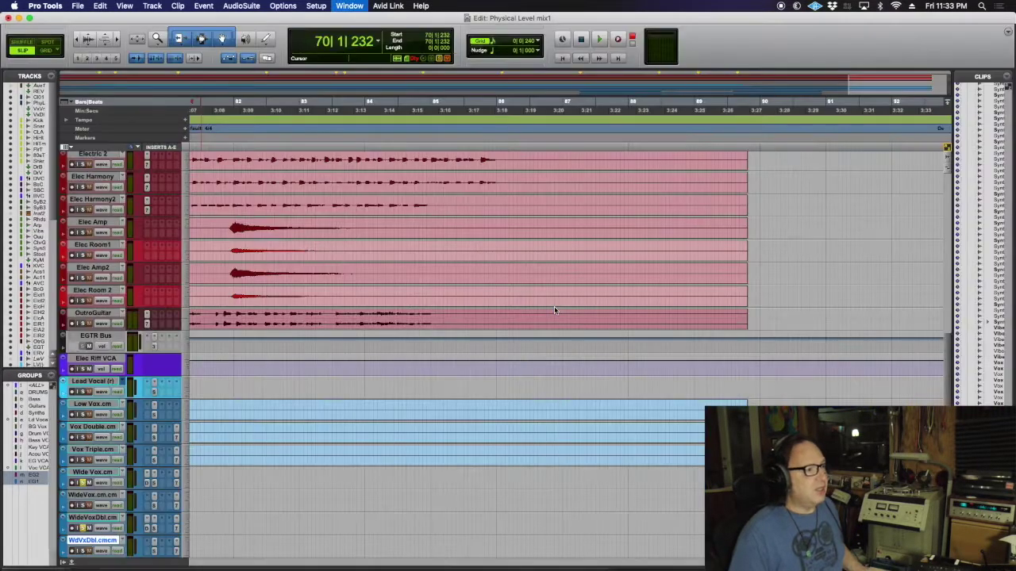
scroll(447, 317, "left", 10)
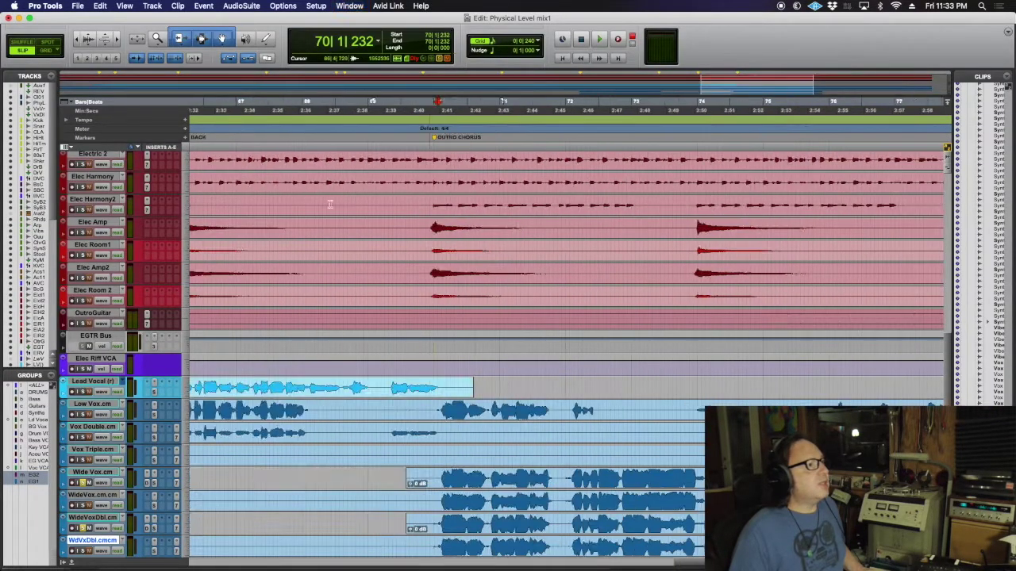
left_click(75, 38)
left_click(76, 38)
left_click(75, 38)
scroll(410, 449, "down", 2)
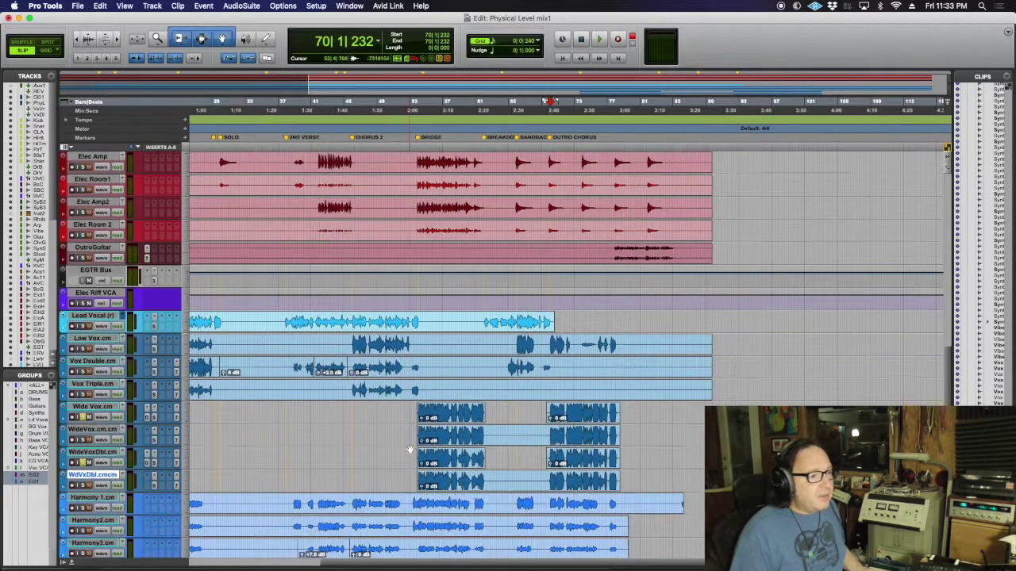
triple_click(490, 443)
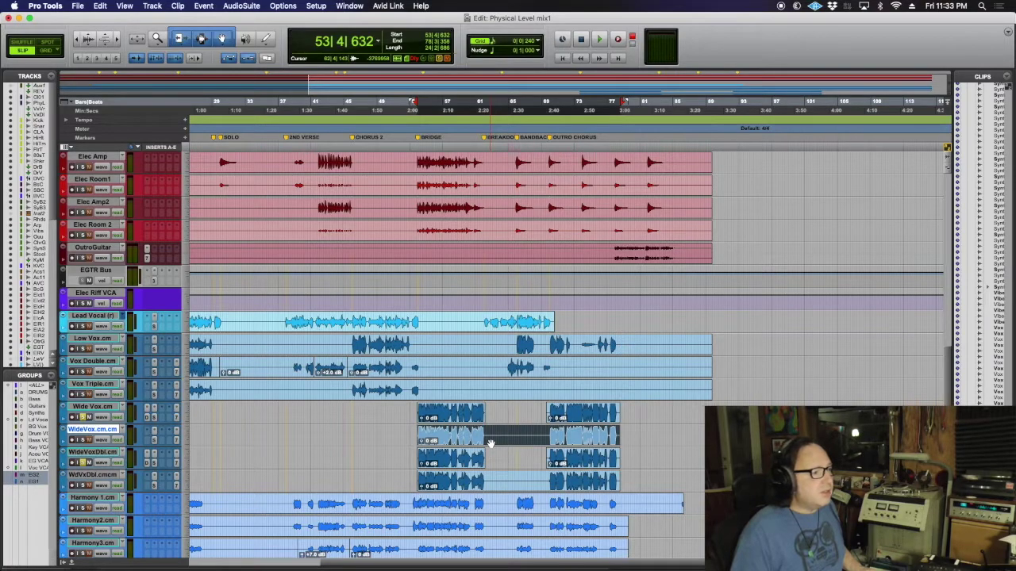
left_click(124, 406)
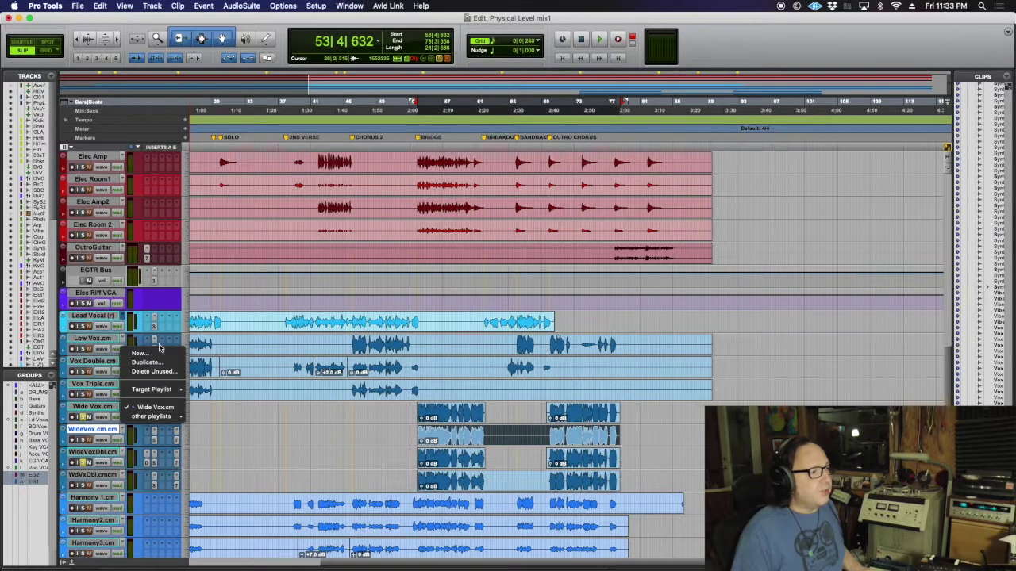
left_click(147, 362)
key("Return")
left_click(121, 454)
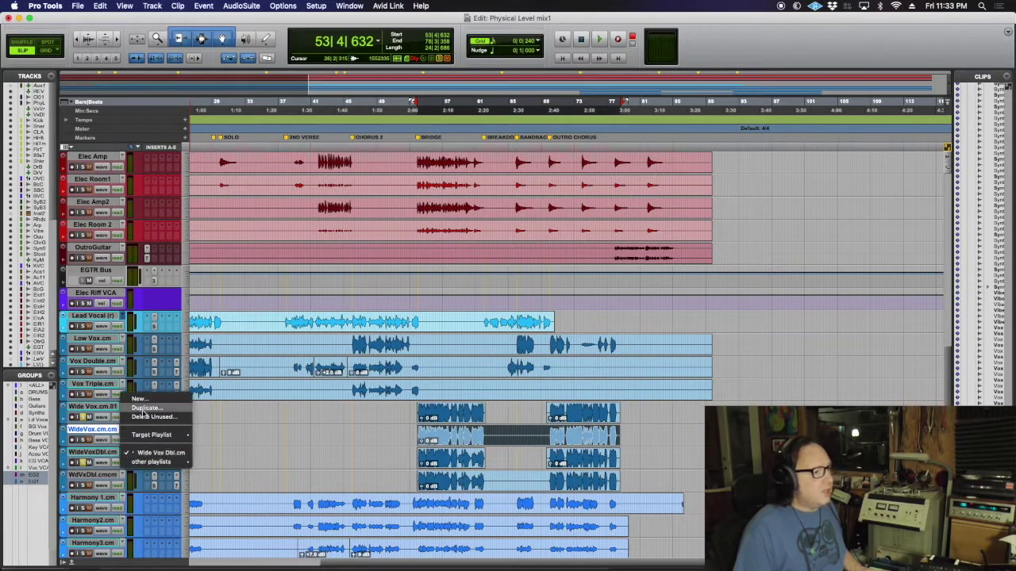
left_click(146, 407)
key("Return")
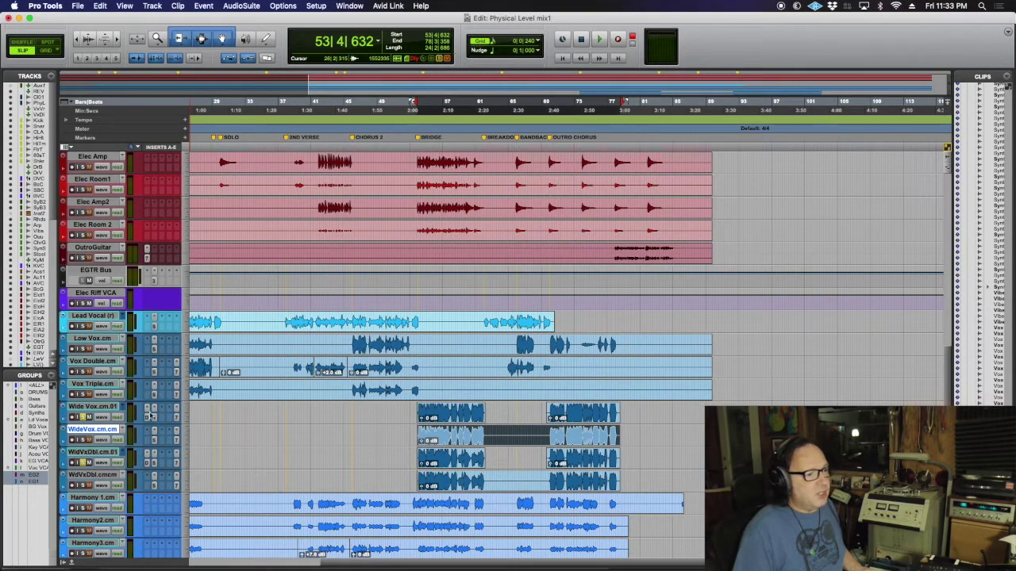
Step: Switch the WideVoxDbl and Wide Vox tracks back to their original .cm playlists
left_click(122, 454)
left_click(111, 443)
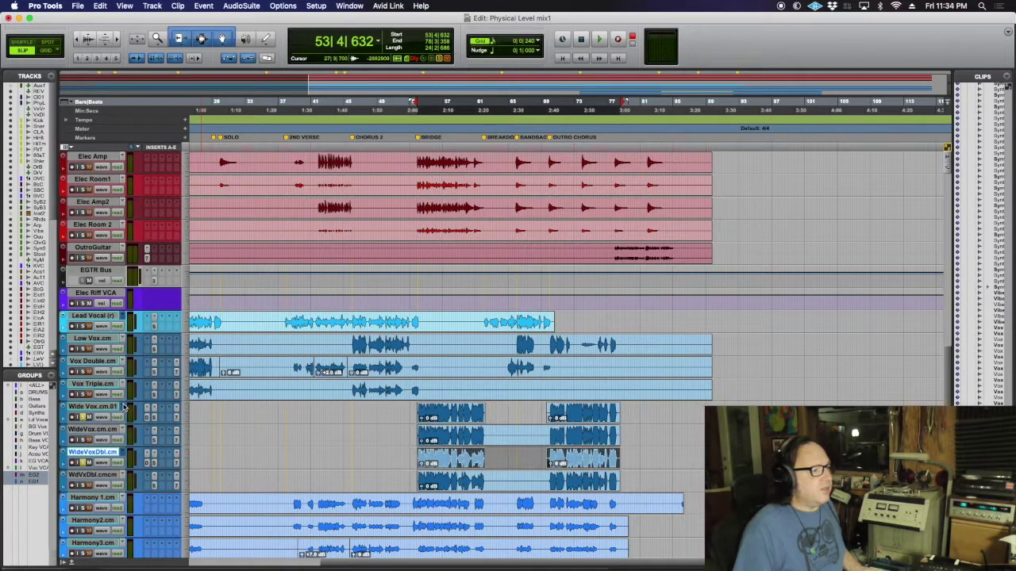
left_click(123, 406)
left_click(173, 395)
Step: Place the committed clips from WideVox.cm.cm and WdVxDbl.cmcm onto the original Wide Vox and WideVoxDbl tracks directly above them
left_click(513, 444)
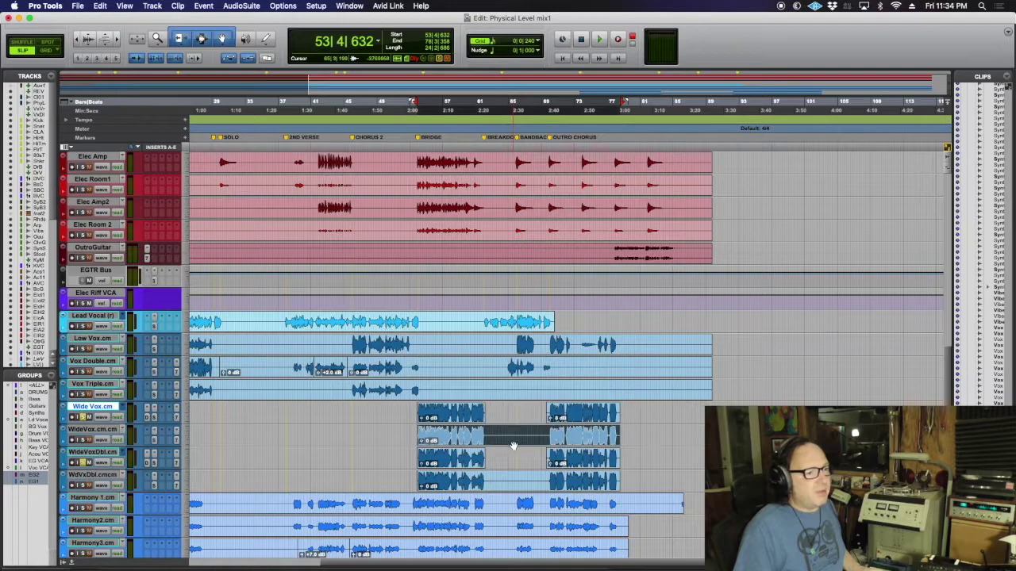
left_click(508, 490)
left_click(492, 443, "shift")
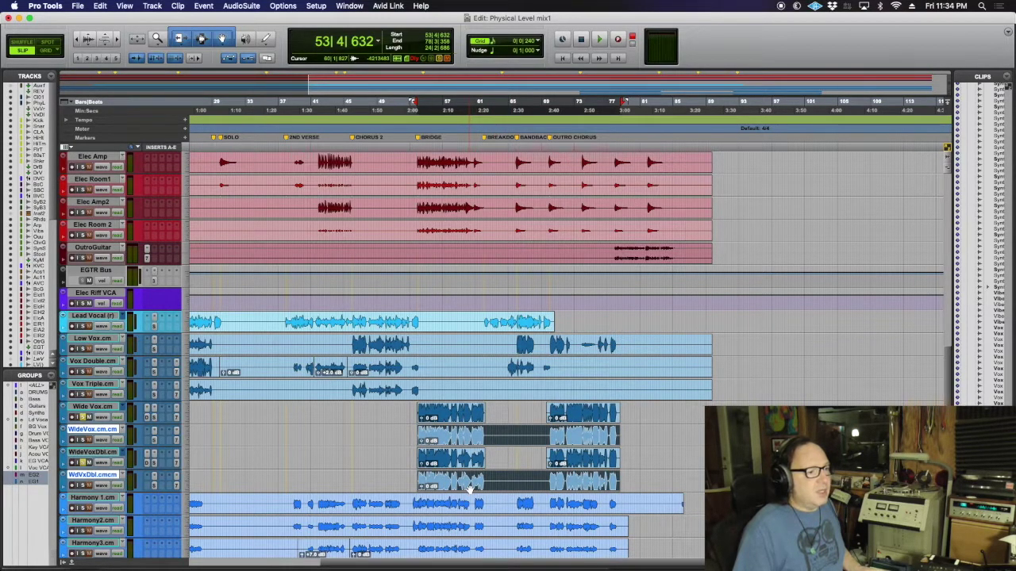
key("p")
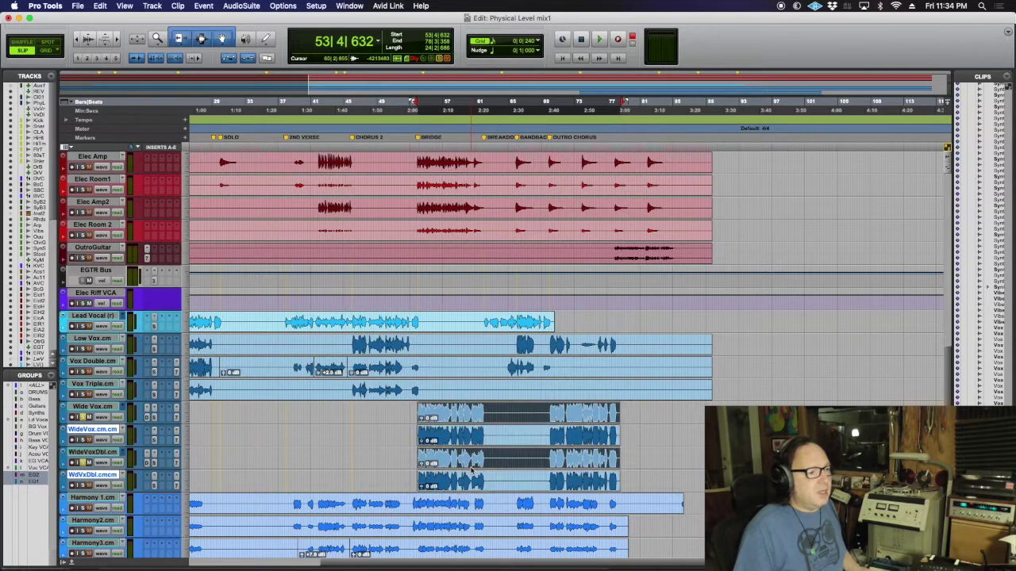
Step: Clear the remaining clips from WideVox.cm.cm and WdVxDbl.cmcm, and delete both committed tracks
left_click(432, 482)
key("BackSpace")
left_click(475, 436)
key("BackSpace")
left_click(93, 475, "super")
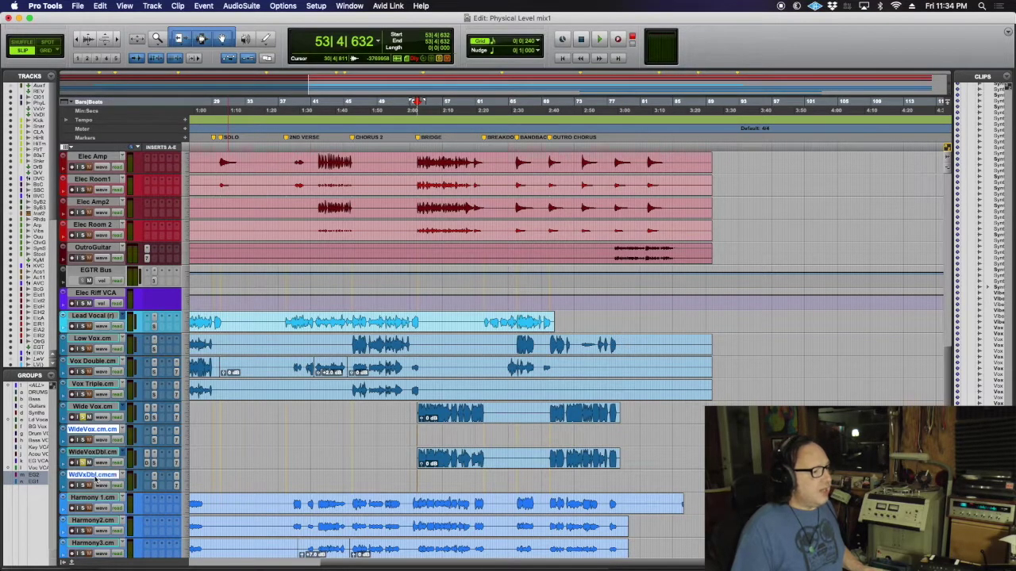
right_click(97, 480)
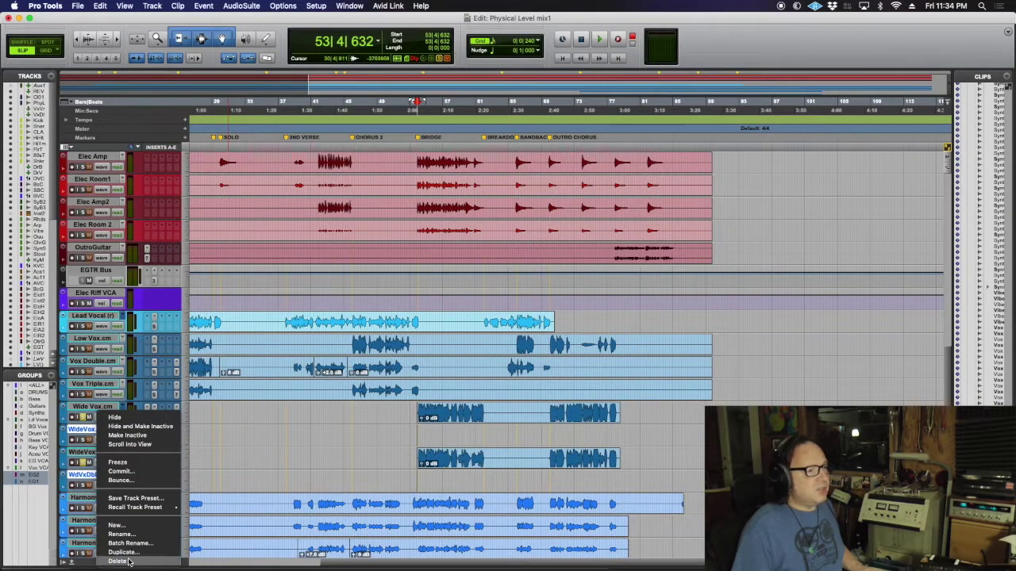
key("Escape")
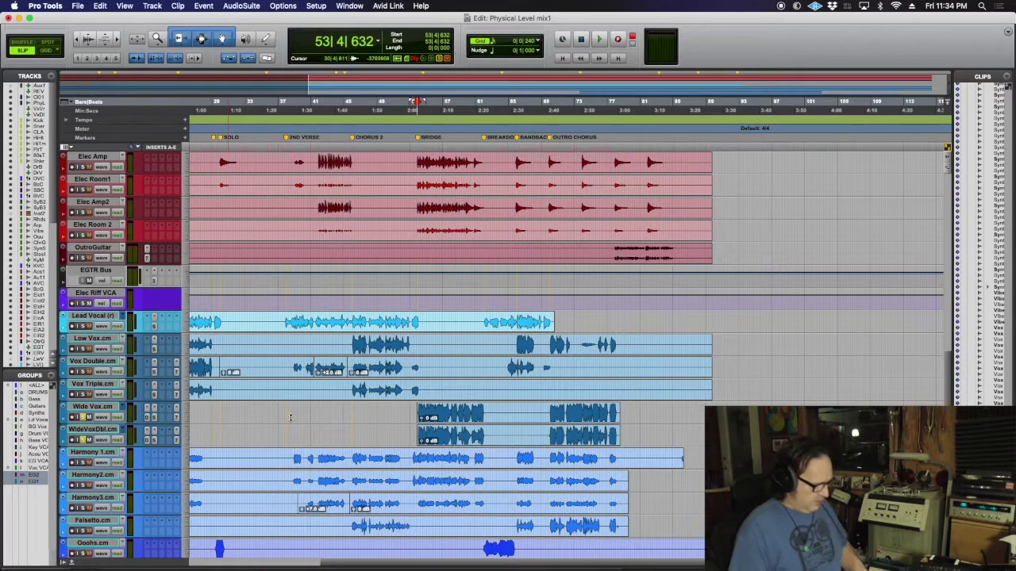
Step: In the Mix window, remove the RX 7 De-clip inserts from Wide Vox and WideVoxDbl
key("super+equal")
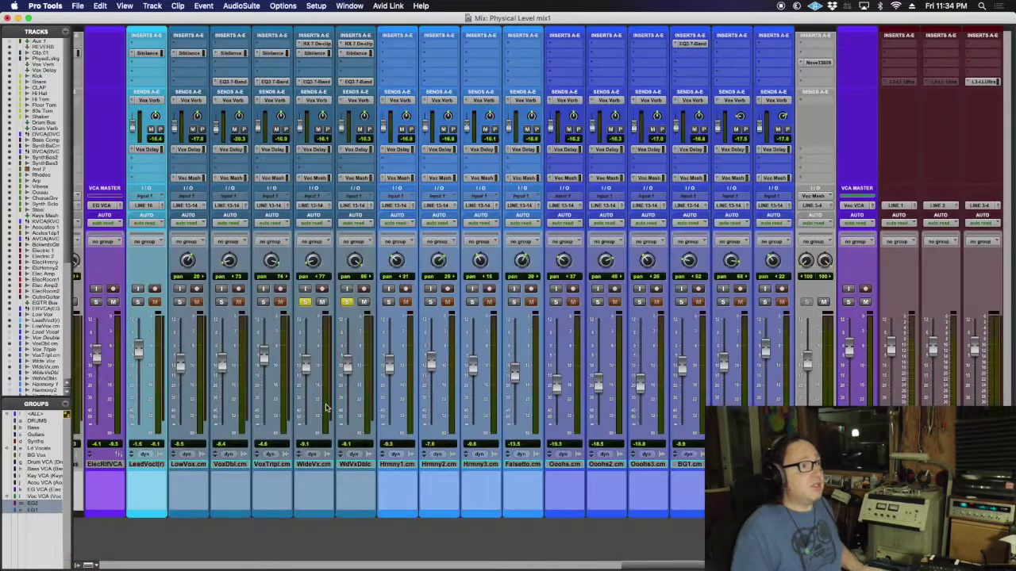
left_click(298, 45)
left_click(343, 45)
left_click(342, 44)
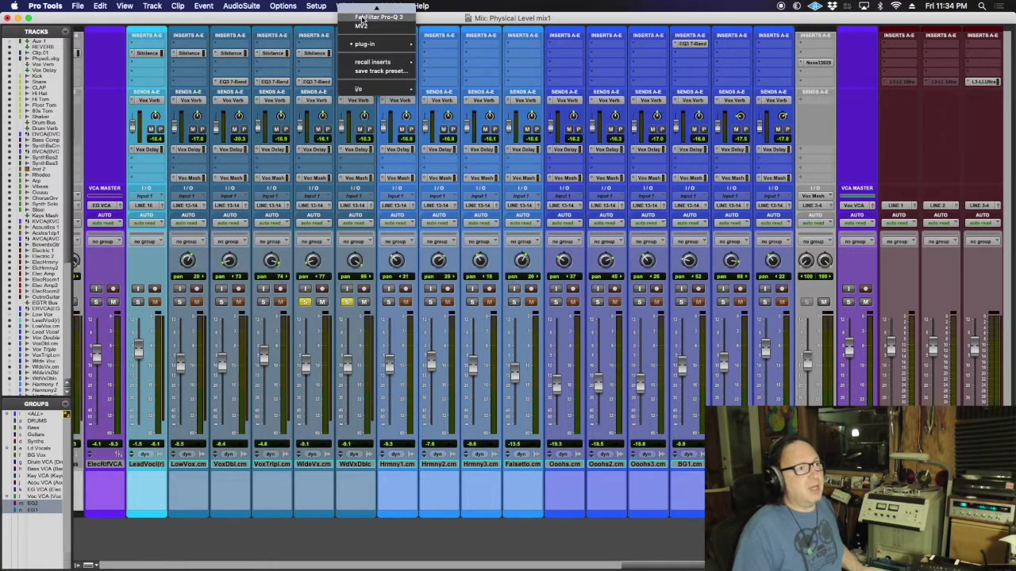
left_click(363, 11)
Step: Look over the session's tracks in the Edit window, checking the lead vocal's start, the Wide Vox bridge entry and the first chorus
key("super+equal")
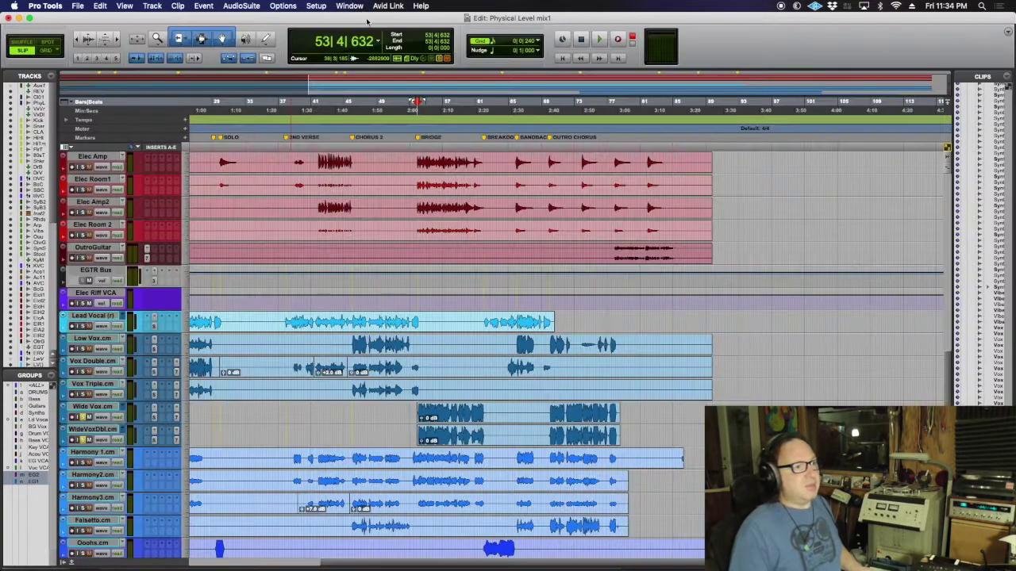
scroll(490, 169, "up", 3)
scroll(491, 165, "up", 10)
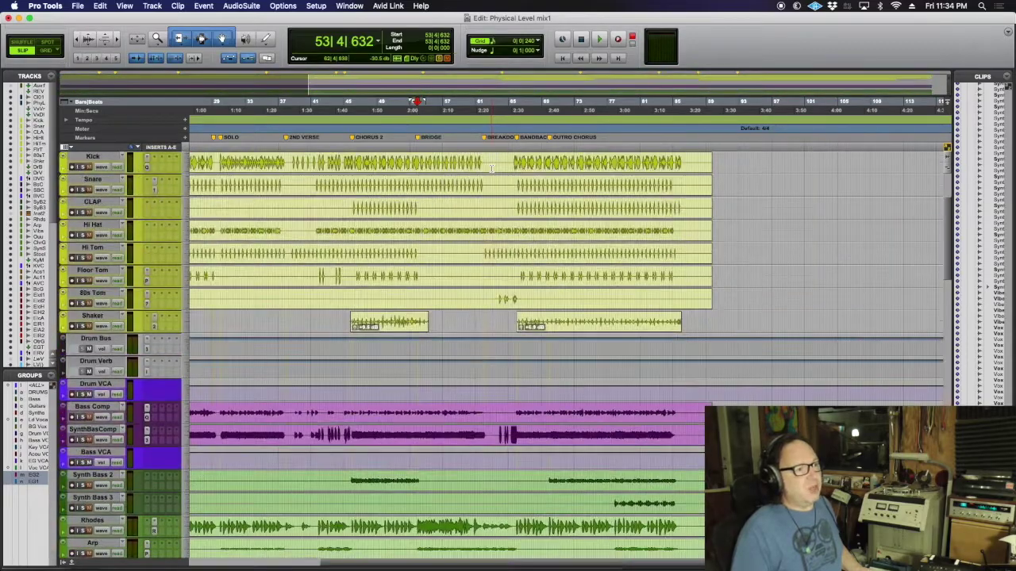
scroll(492, 157, "down", 15)
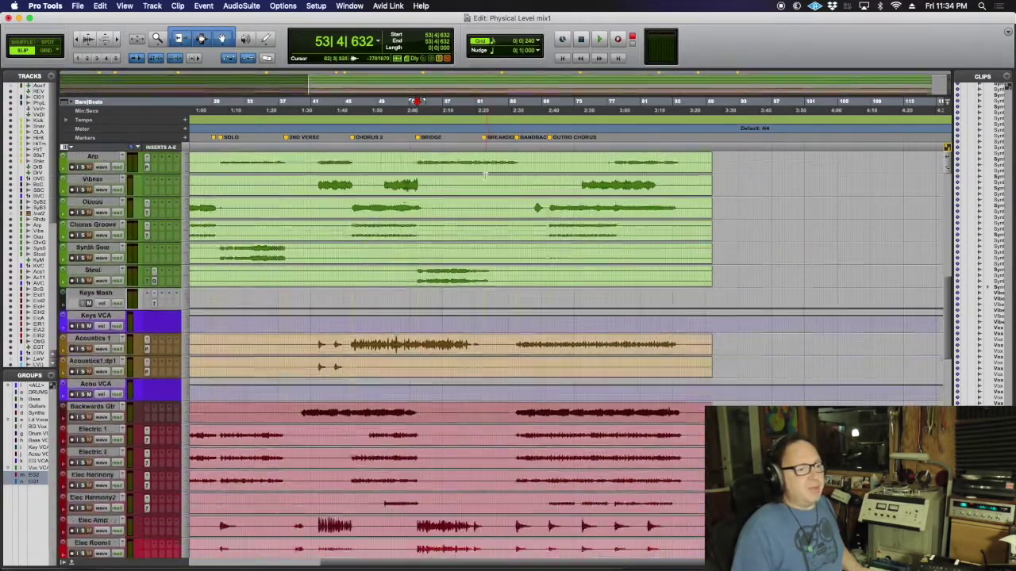
scroll(486, 175, "down", 5)
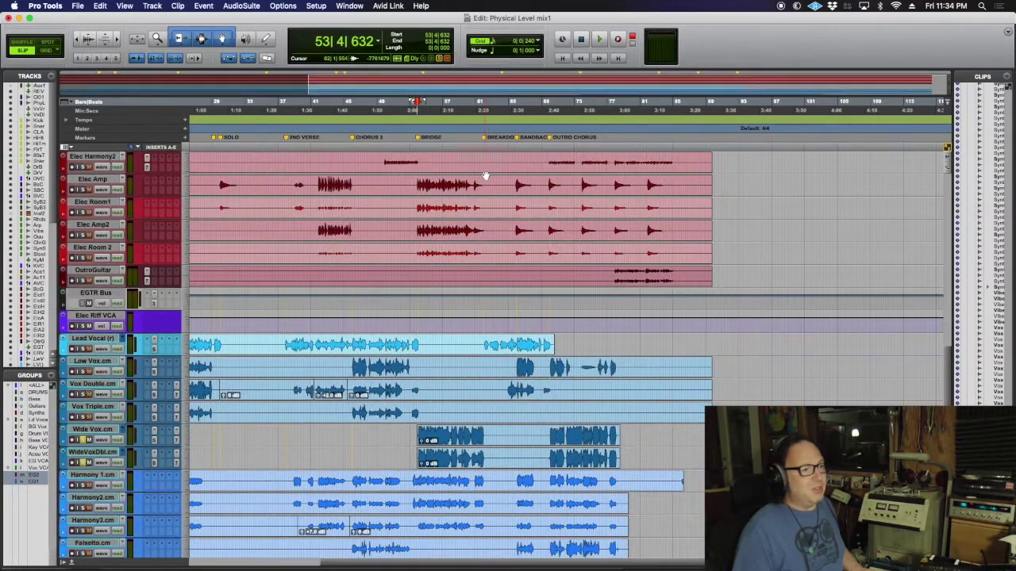
scroll(418, 274, "left", 5)
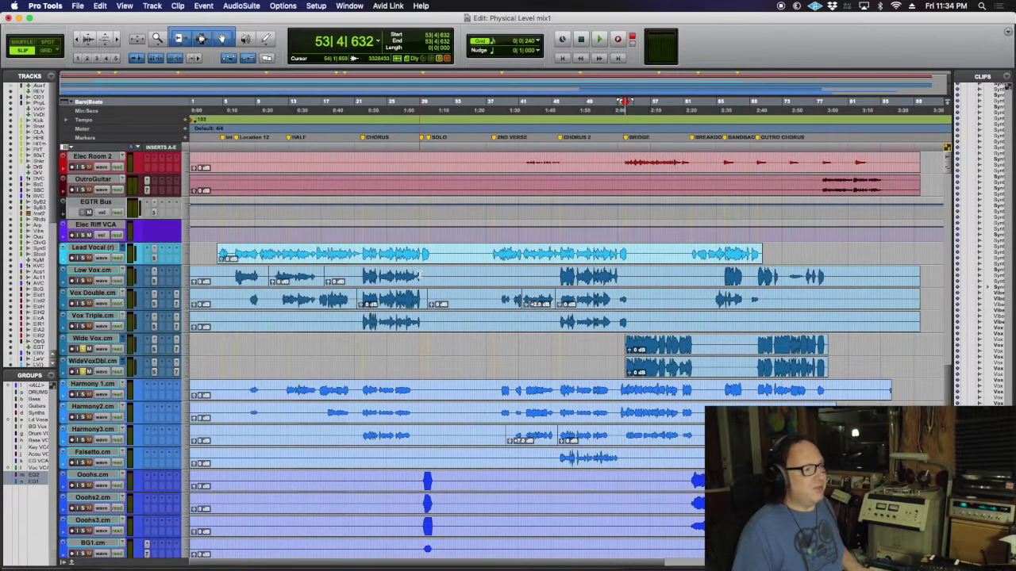
left_click(212, 253)
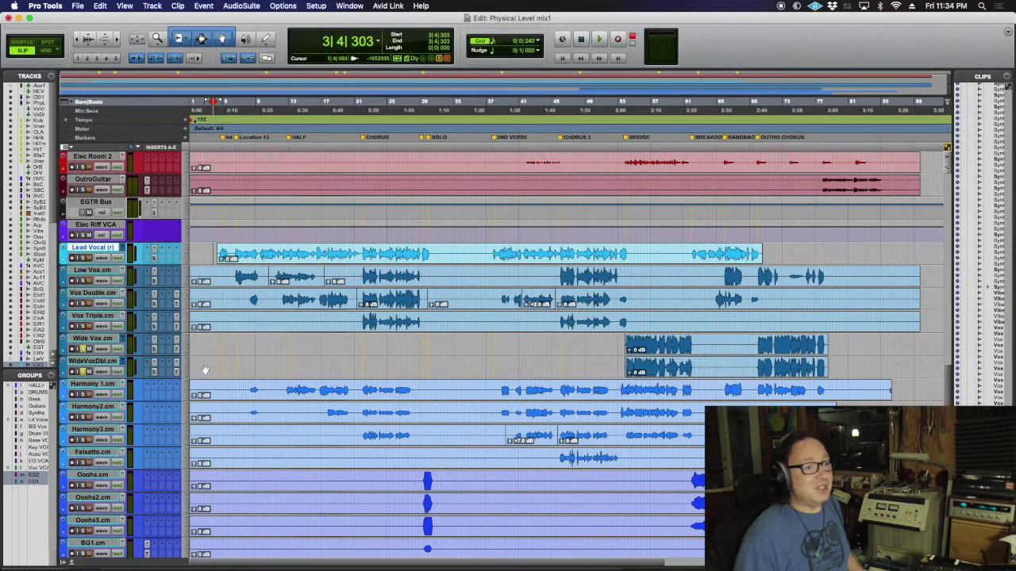
left_click(623, 343)
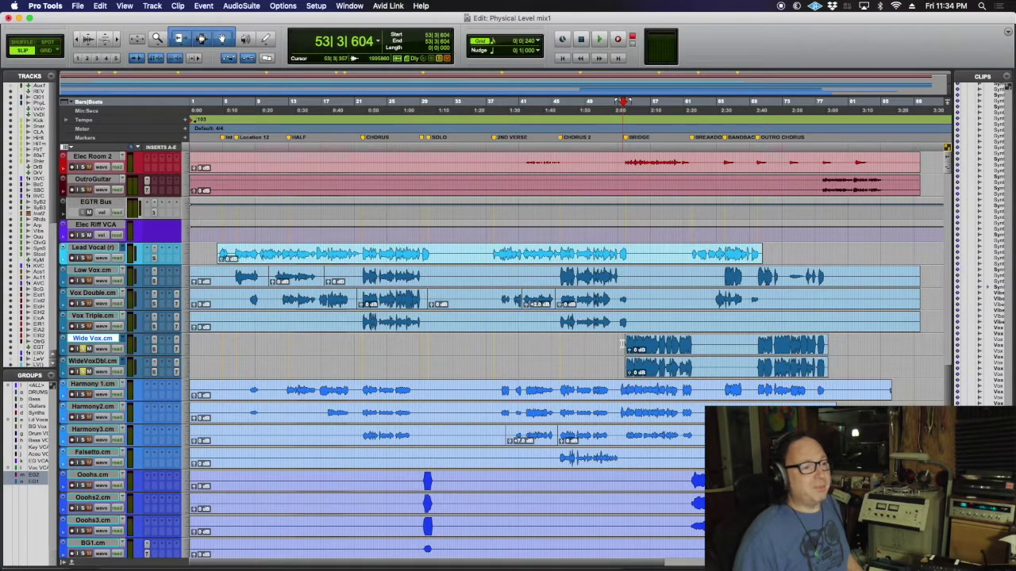
left_click(366, 343)
left_click(361, 343)
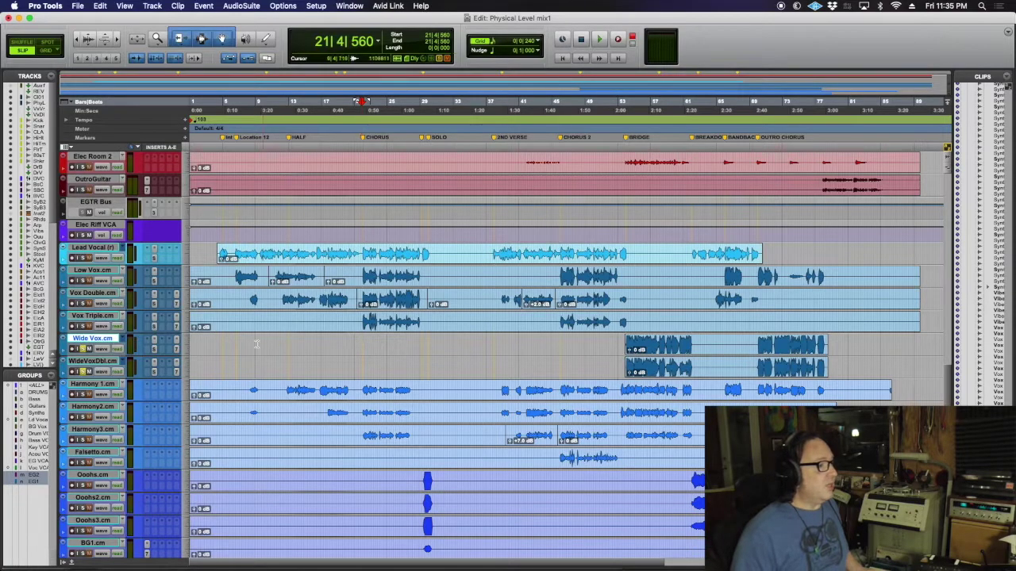
Step: Solo the Voc VCA and select the first-chorus clip on Vox Double
scroll(86, 380, "down", 5)
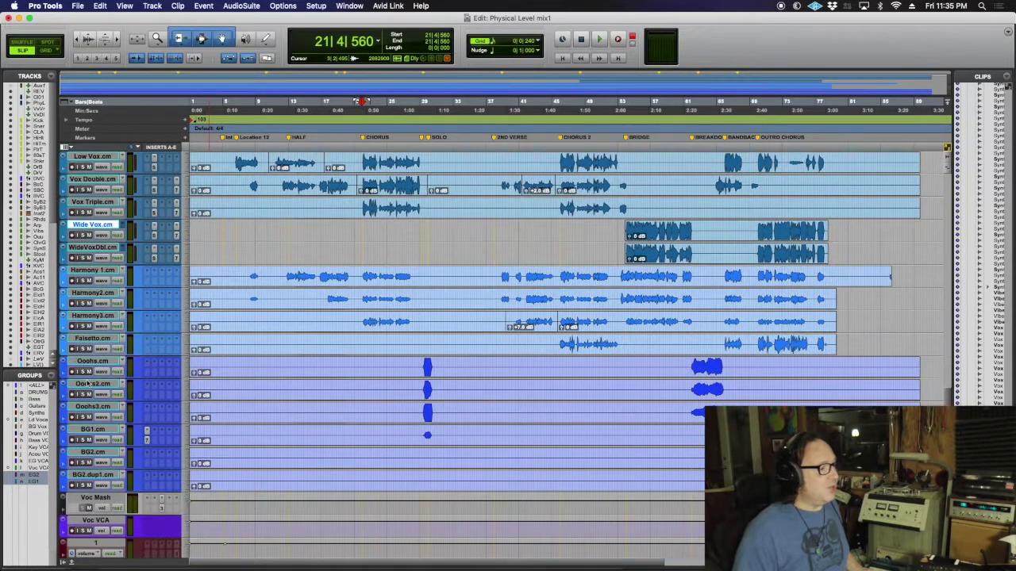
left_click(84, 486)
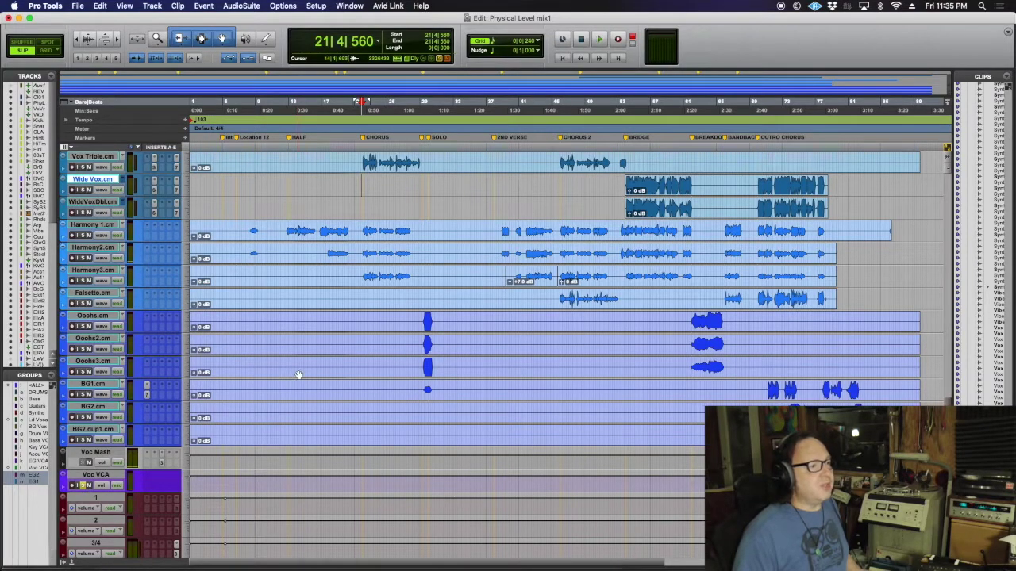
scroll(398, 349, "up", 3)
scroll(398, 350, "up", 2)
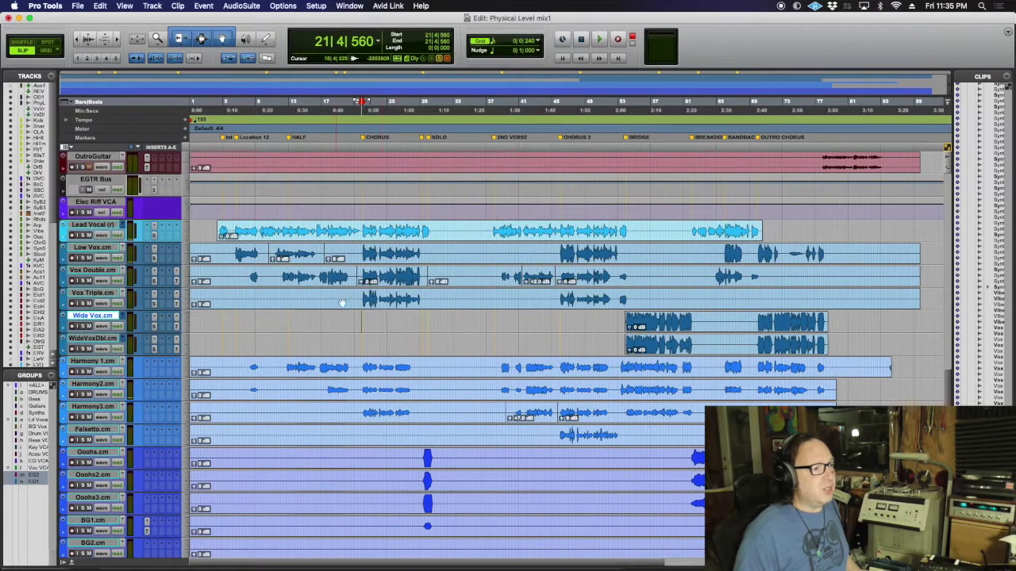
left_click(396, 282)
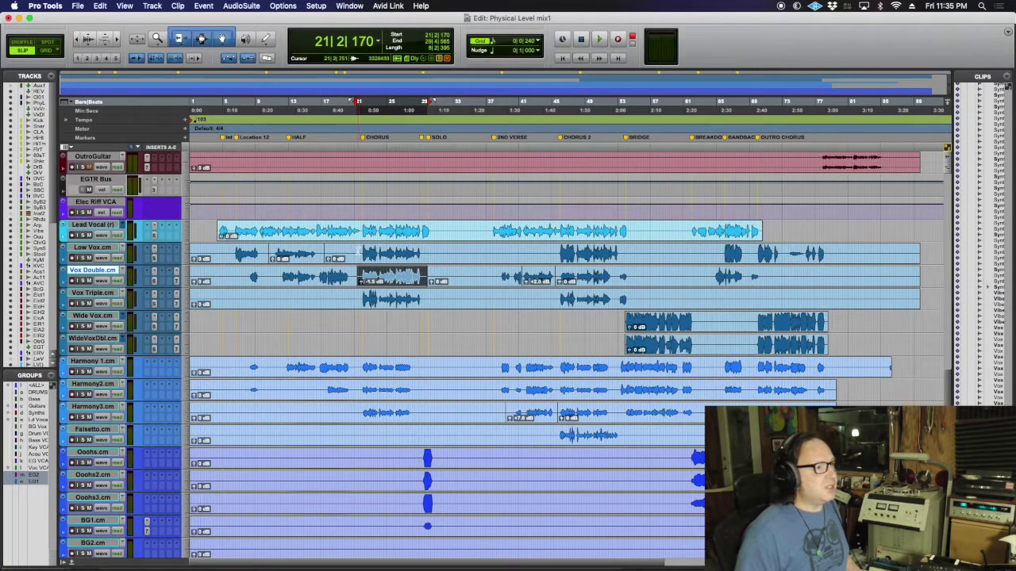
Step: Record a pass of the soloed vocals over the first-chorus selection on Vox Double
scroll(386, 421, "up", 10)
key("space")
scroll(385, 421, "down", 15)
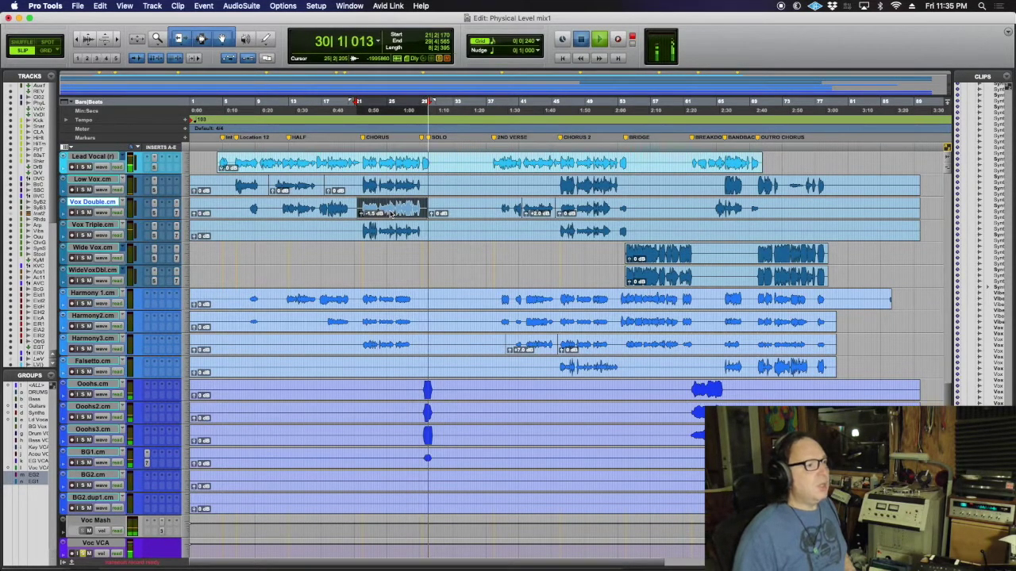
key("space")
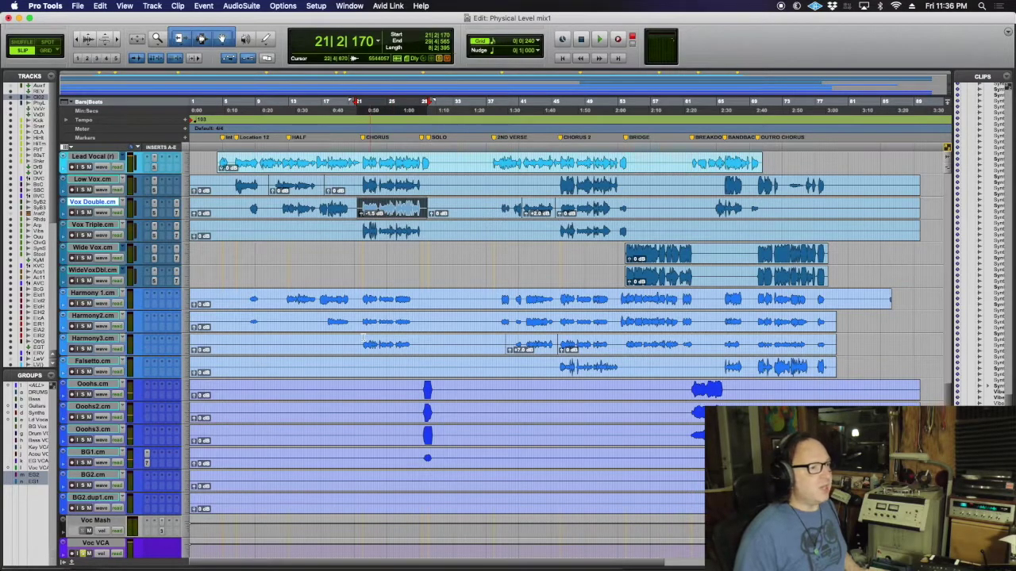
Step: Create a new empty playlist on the Clip.02 track near the start of the session
scroll(365, 338, "up", 20)
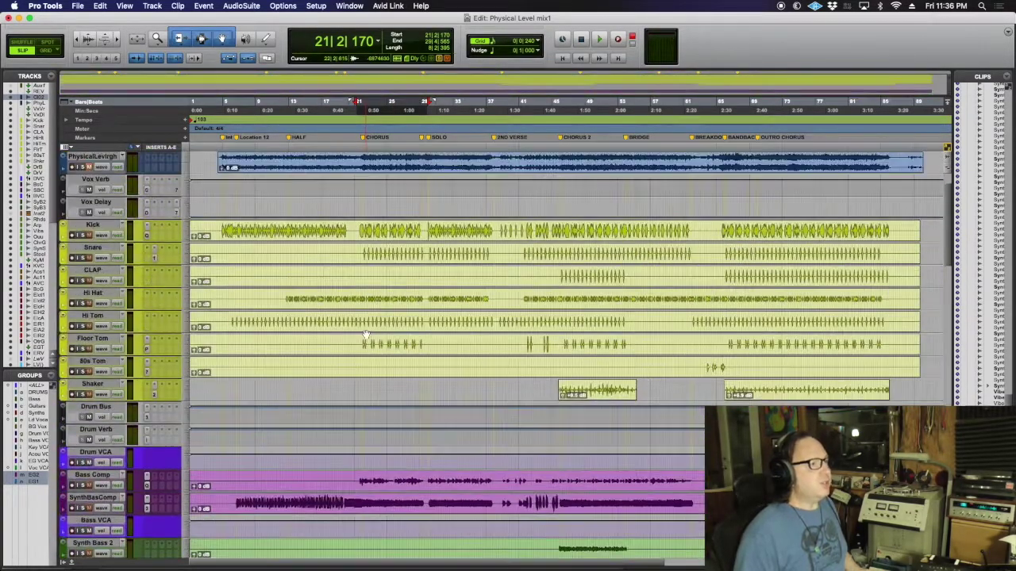
scroll(365, 338, "up", 2)
left_click(123, 183)
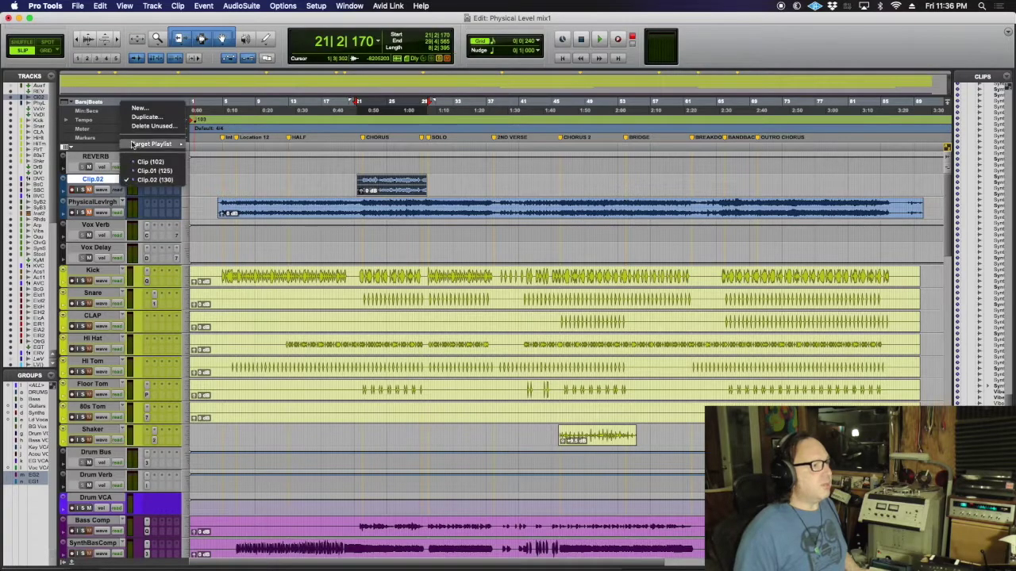
left_click(138, 113)
key("Return")
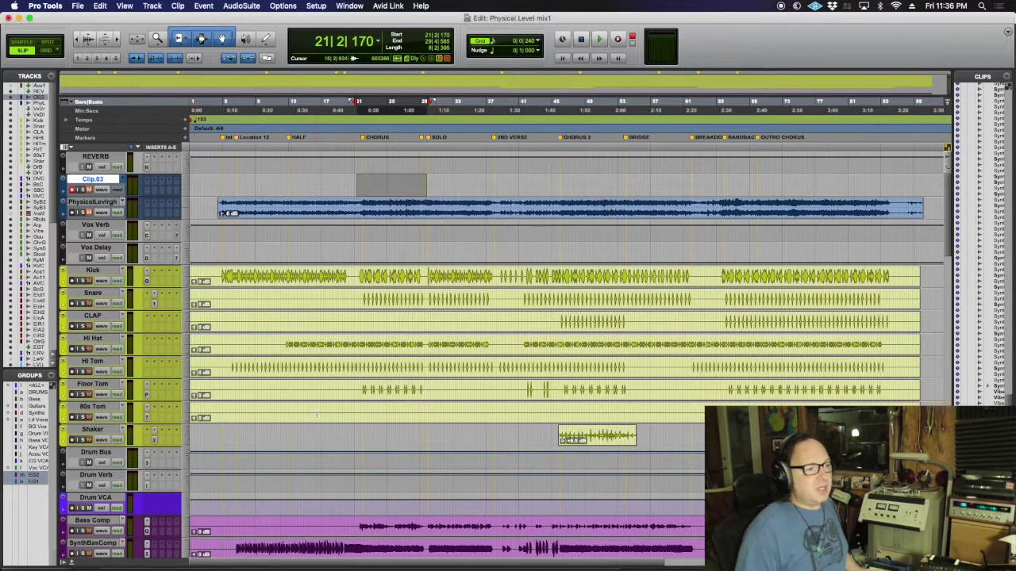
Step: Select Harmony 1, Harmony2 and Harmony3 from the first chorus to the breakdown and record a pass over that range
scroll(316, 413, "down", 20)
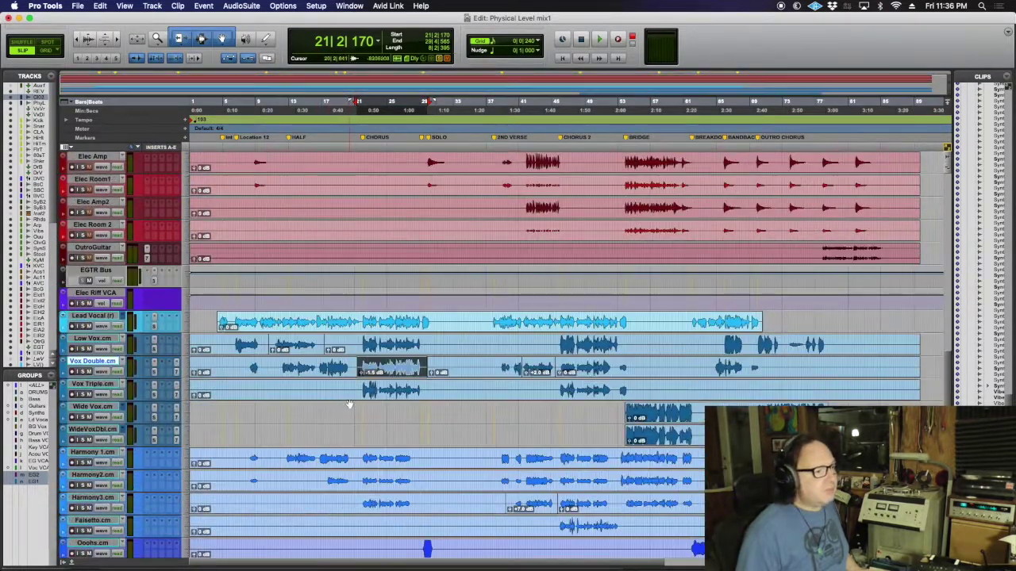
scroll(349, 404, "down", 4)
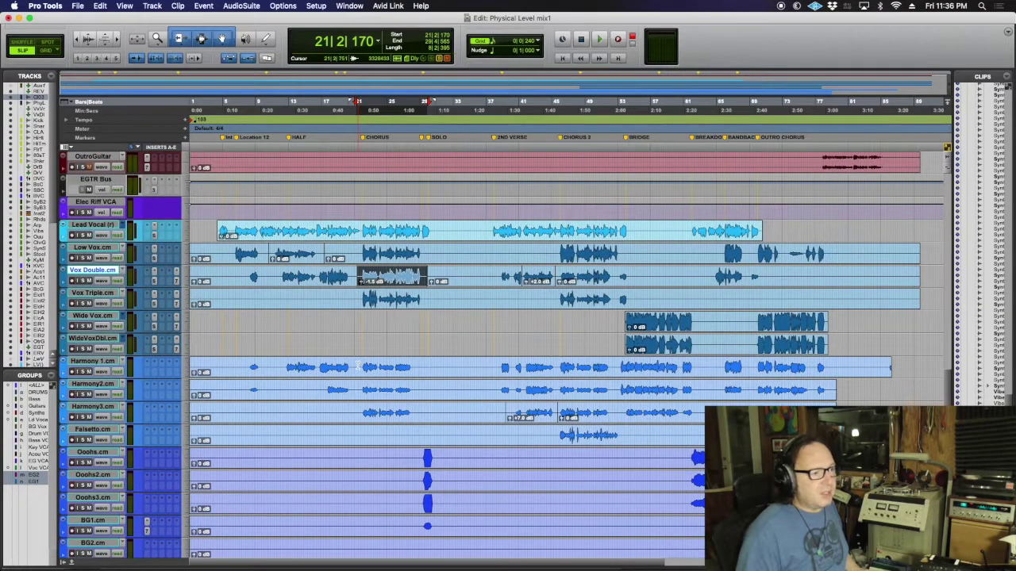
left_click_drag(358, 368, 698, 421)
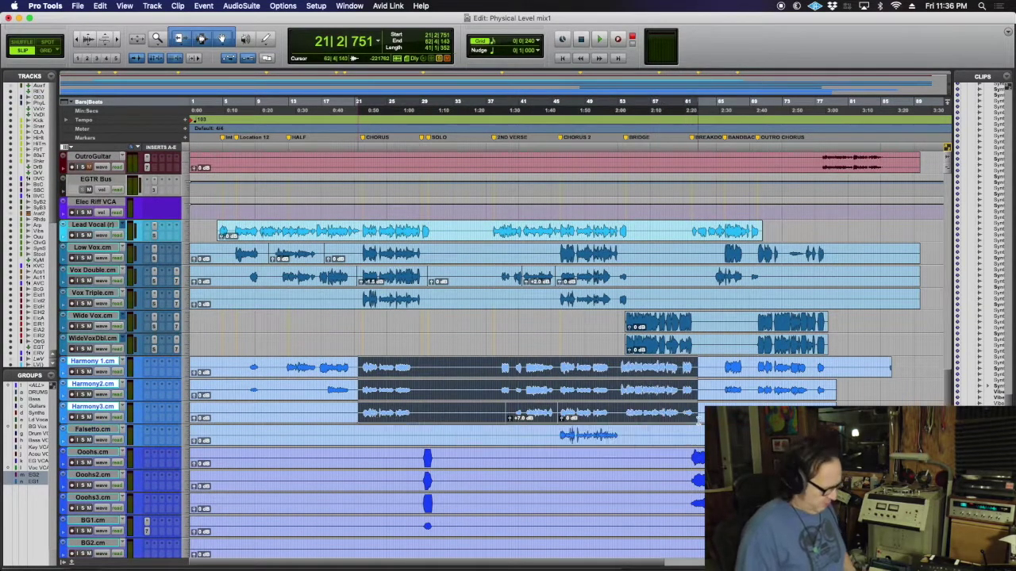
key("space")
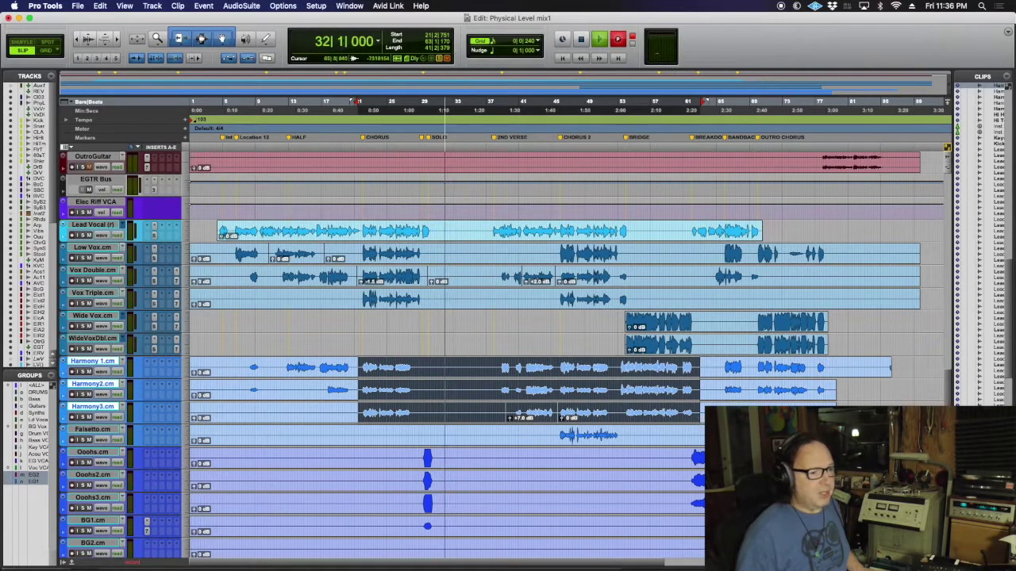
scroll(516, 469, "right", 3)
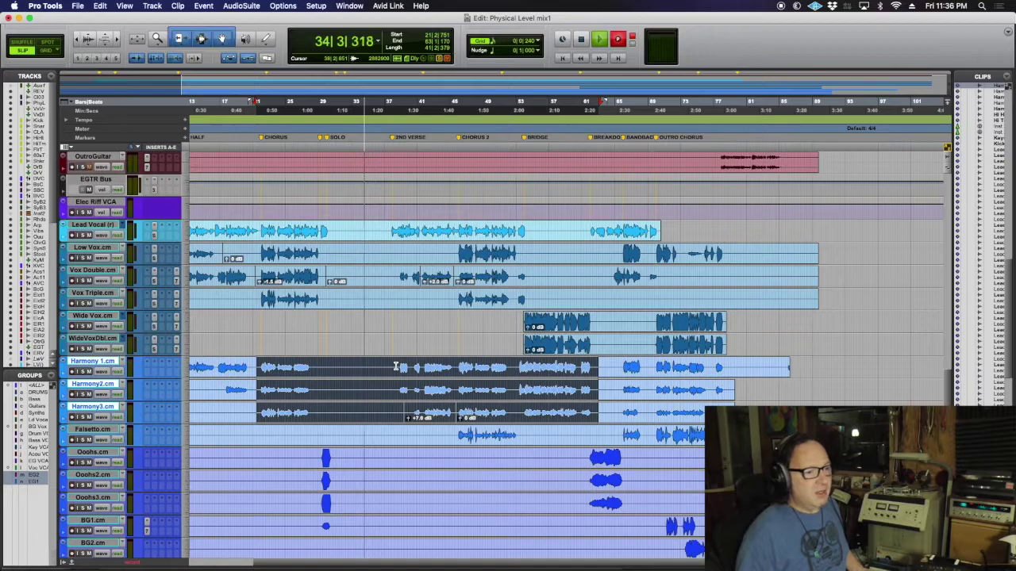
scroll(395, 366, "down", 4)
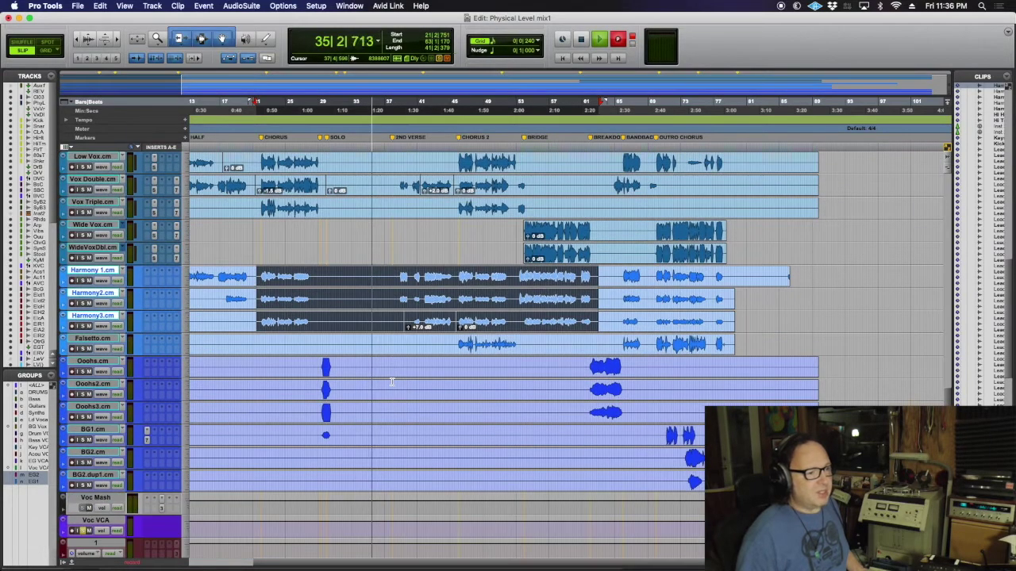
scroll(392, 382, "up", 2)
scroll(391, 381, "up", 1)
scroll(392, 381, "up", 2)
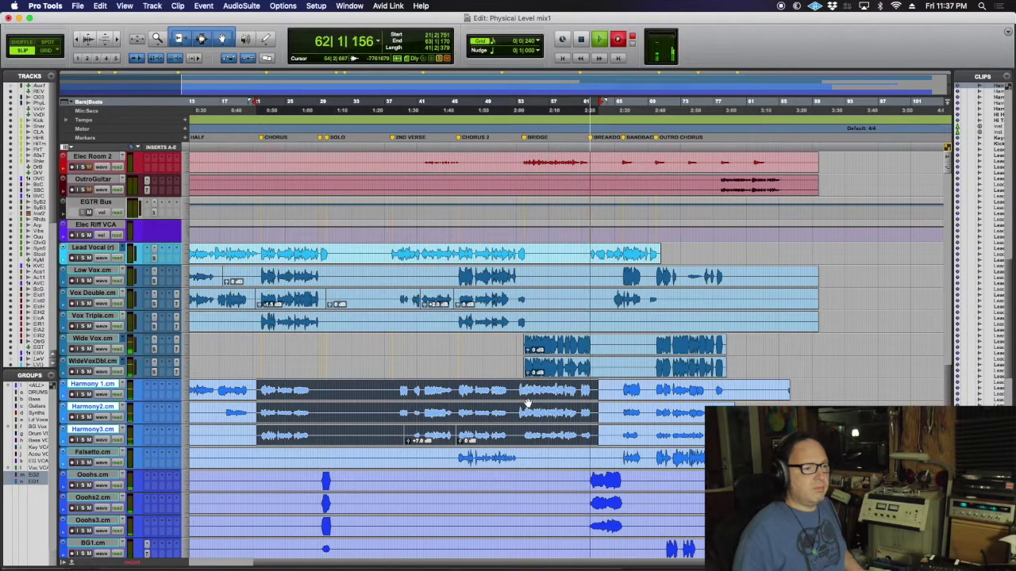
key("space")
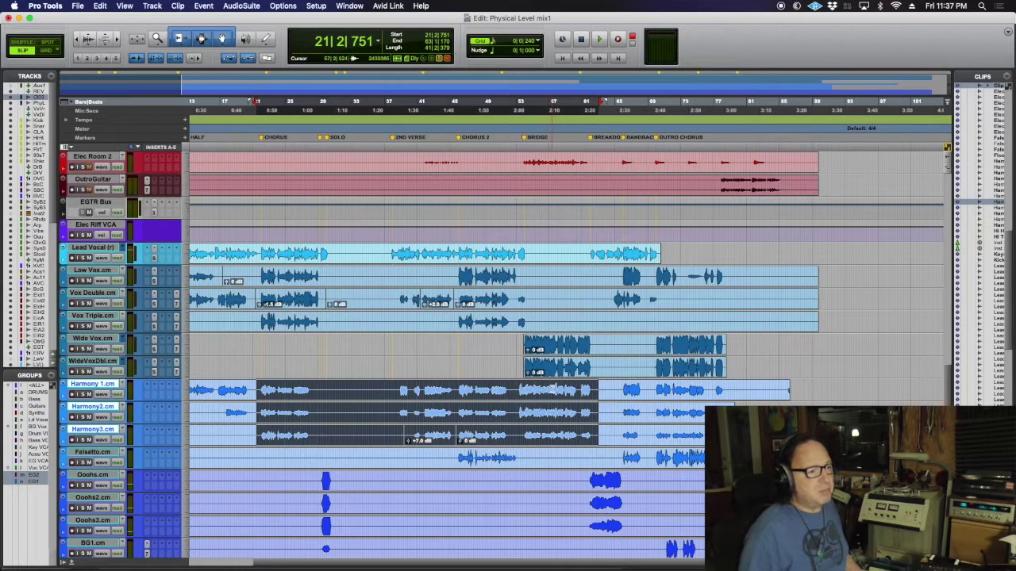
Step: Examine the Wide Vox waveform closely through the bridge, from about bar 56 into bar 57
left_click(552, 390)
left_click(546, 342)
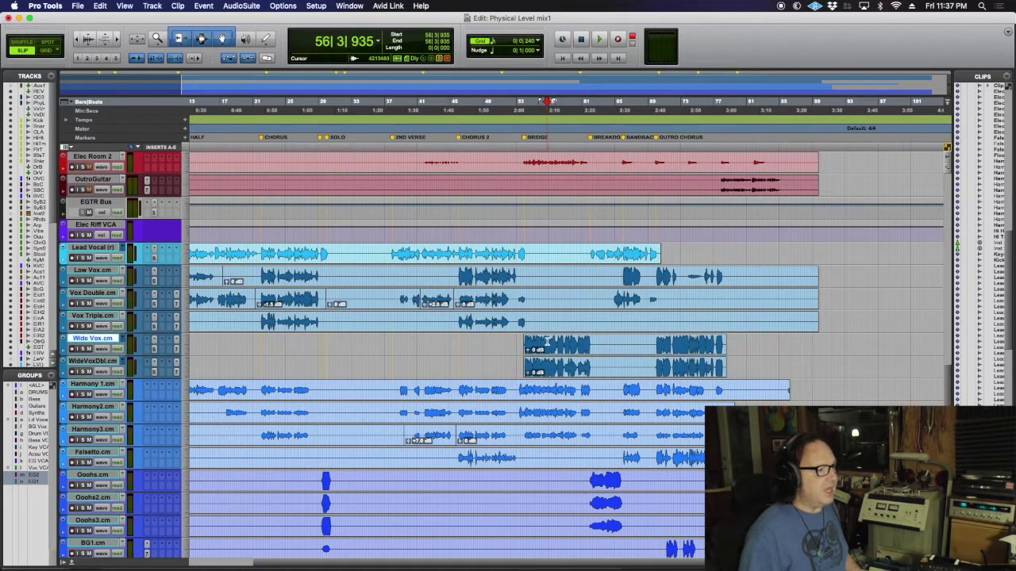
left_click(117, 42)
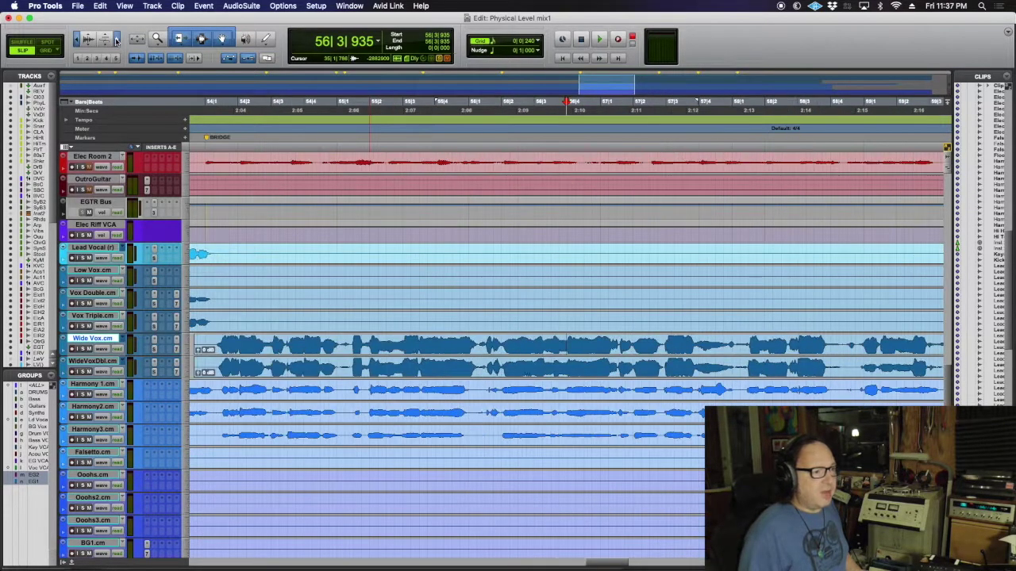
left_click(117, 41)
left_click(117, 41)
left_click(117, 41)
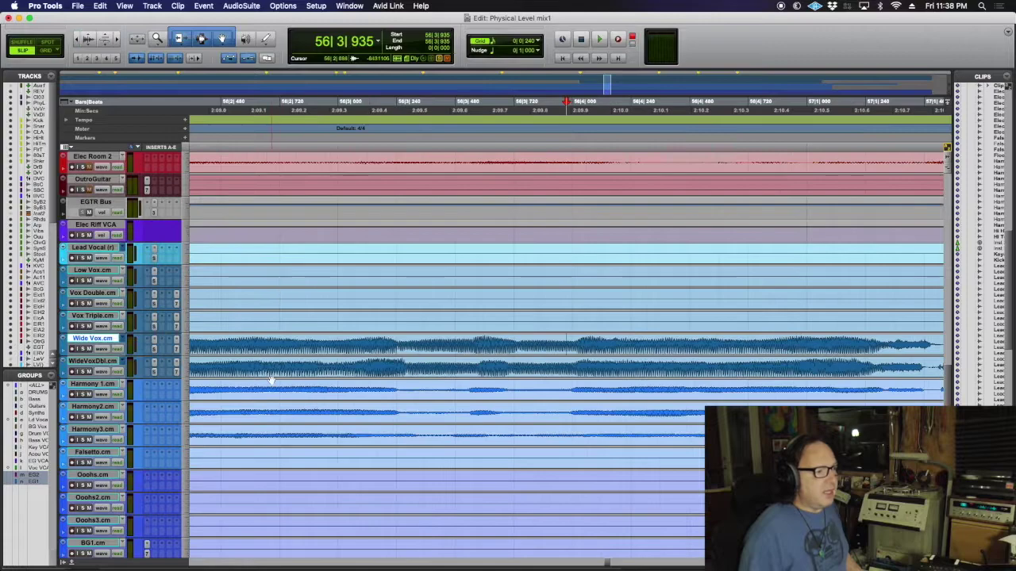
scroll(270, 380, "left", 5)
scroll(271, 378, "right", 10)
scroll(270, 378, "right", 9)
scroll(271, 377, "right", 2)
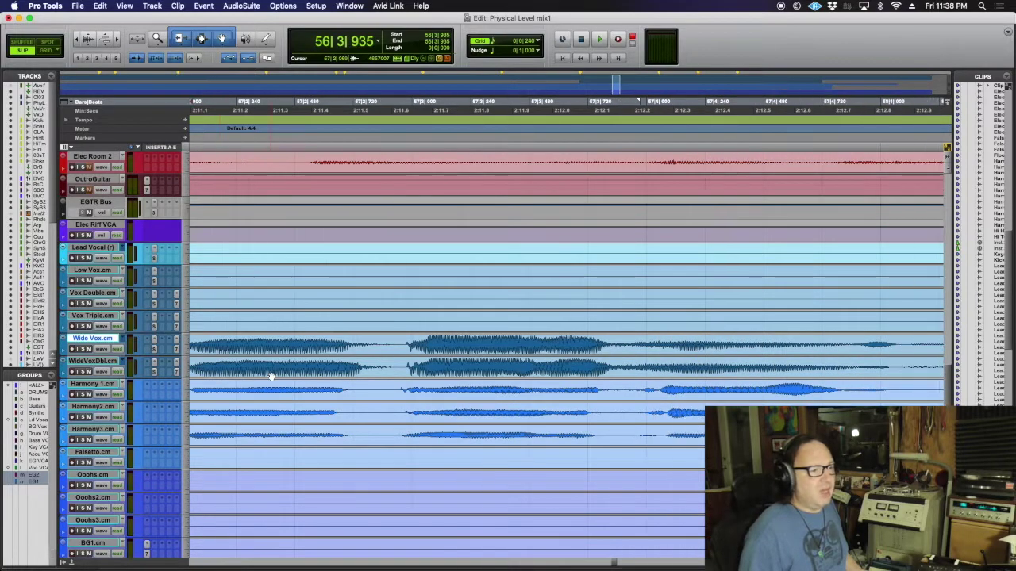
Step: Inspect the quiet gap near 57|2|867 on Wide Vox and mark the plosive at the start of the following phrase
left_click(338, 343)
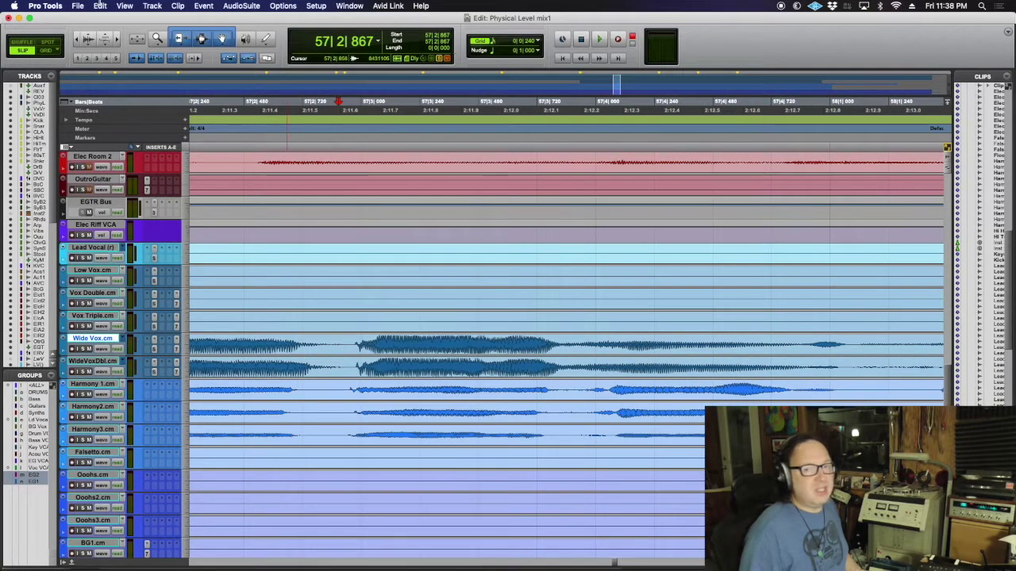
left_click(117, 39)
left_click(118, 40)
left_click(118, 40)
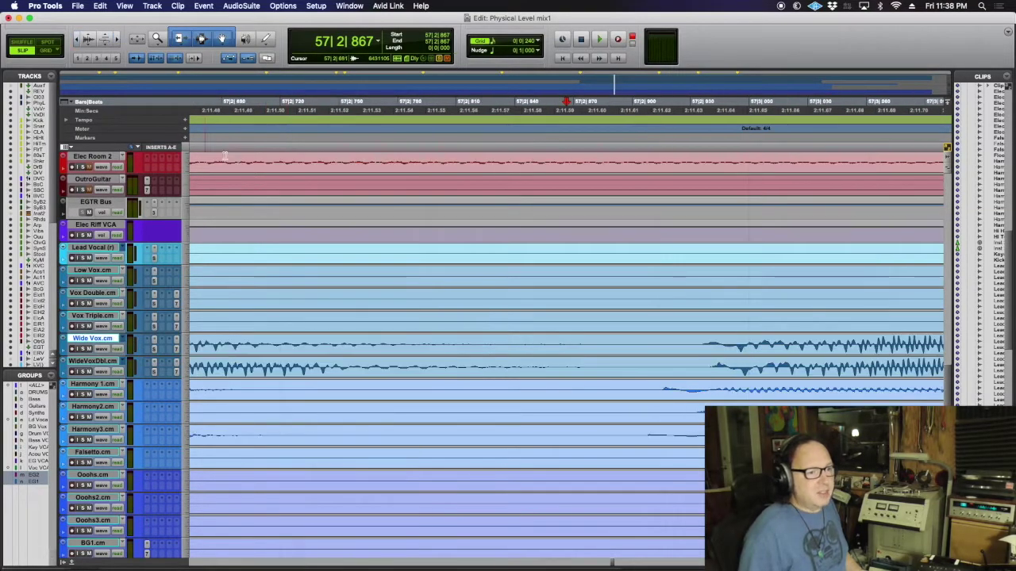
left_click(87, 38)
left_click(87, 38)
scroll(324, 291, "right", 3)
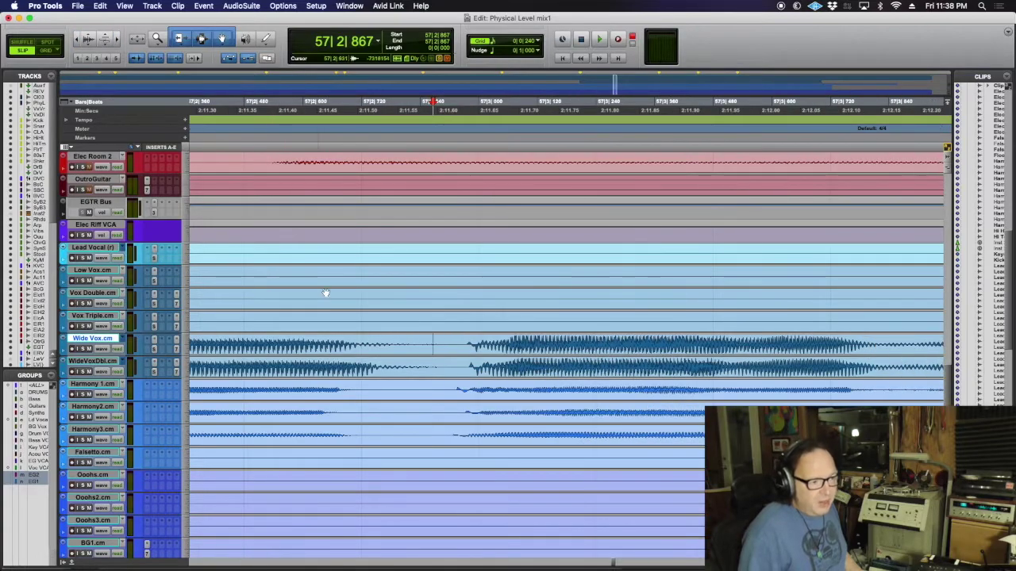
left_click_drag(465, 345, 479, 349)
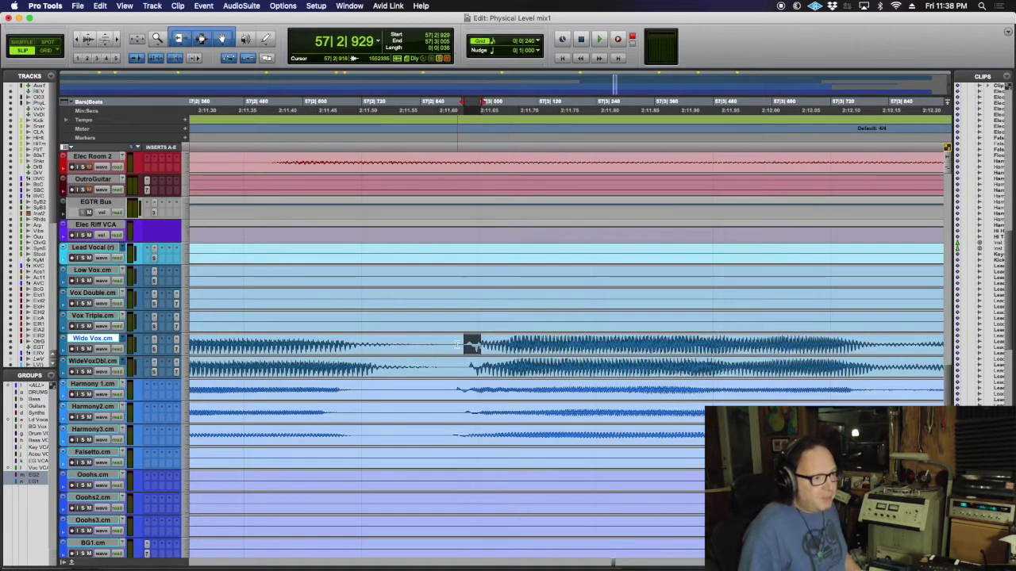
Step: Record a short pass of the soloed vocals starting at 57|2|471, ahead of the Wide Vox plosive
left_click(396, 345)
scroll(454, 279, "down", 3)
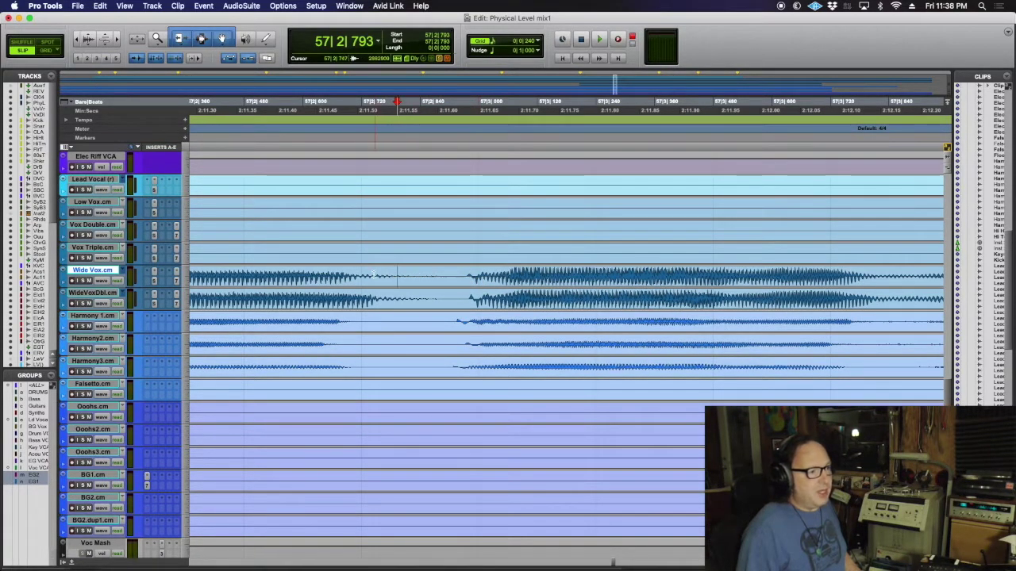
left_click(239, 275)
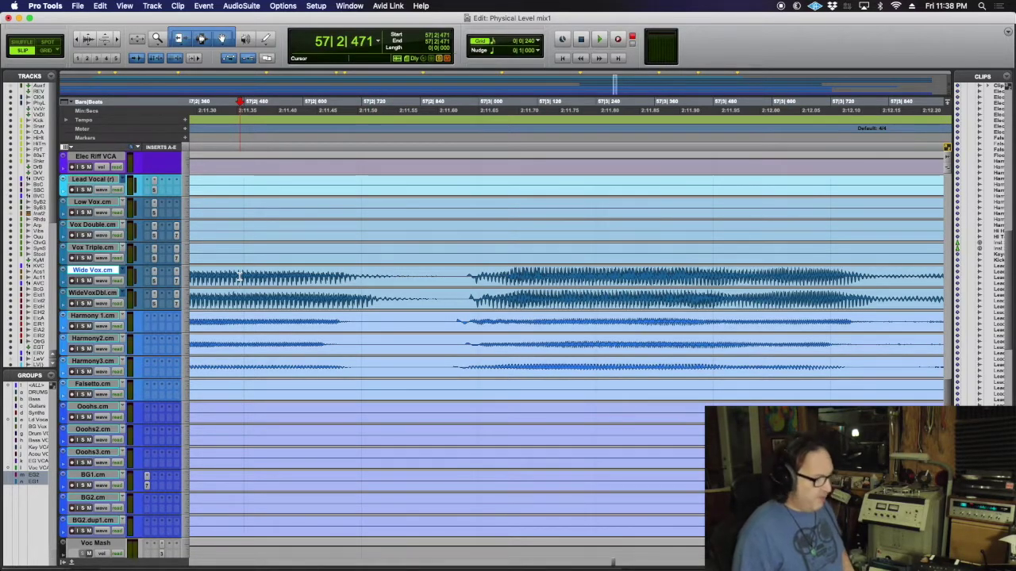
key("space")
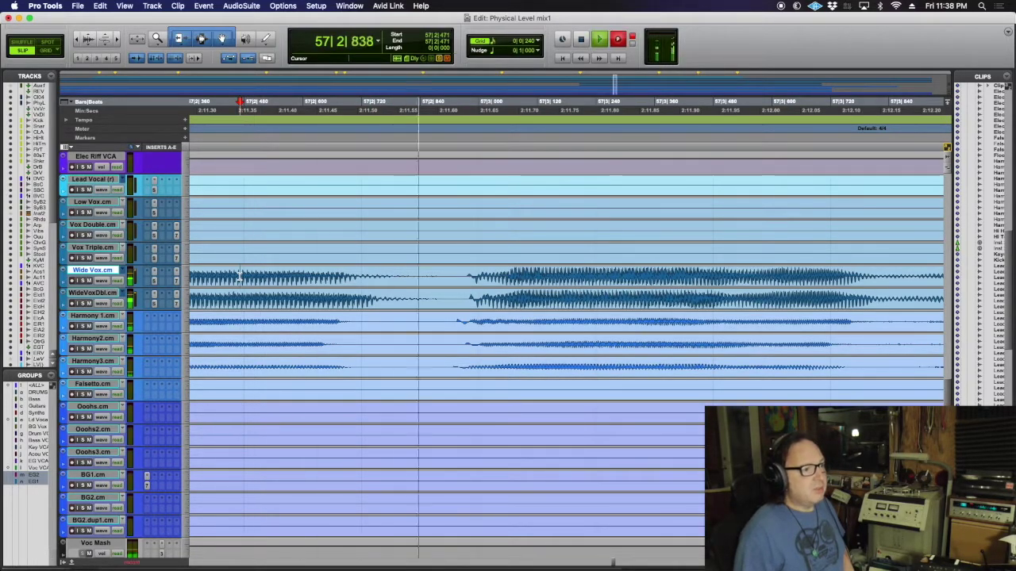
key("space")
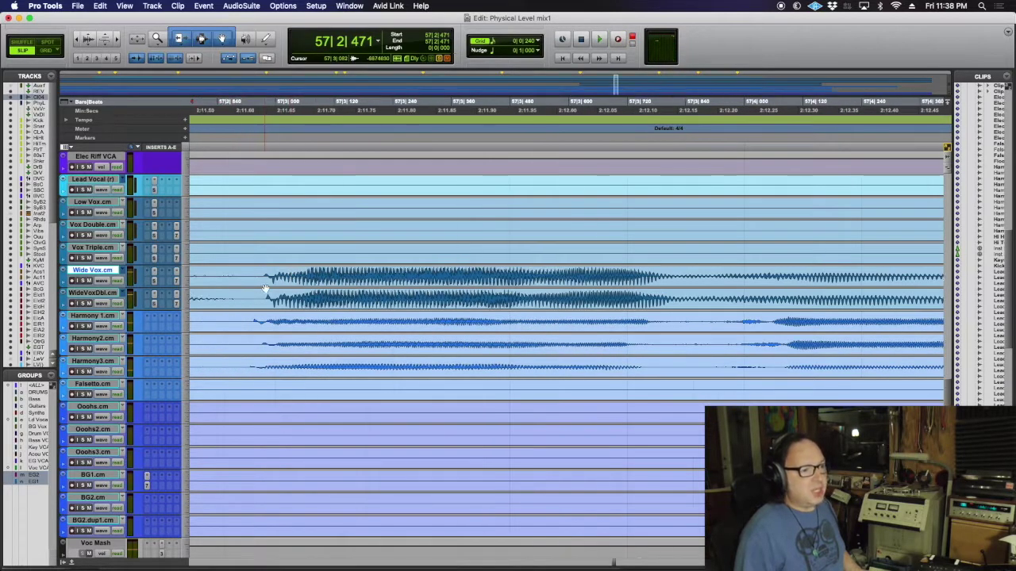
Step: Select only the plosive on Wide Vox from 57|2|926 to 57|2|959, just before the sung phrase
left_click(558, 275)
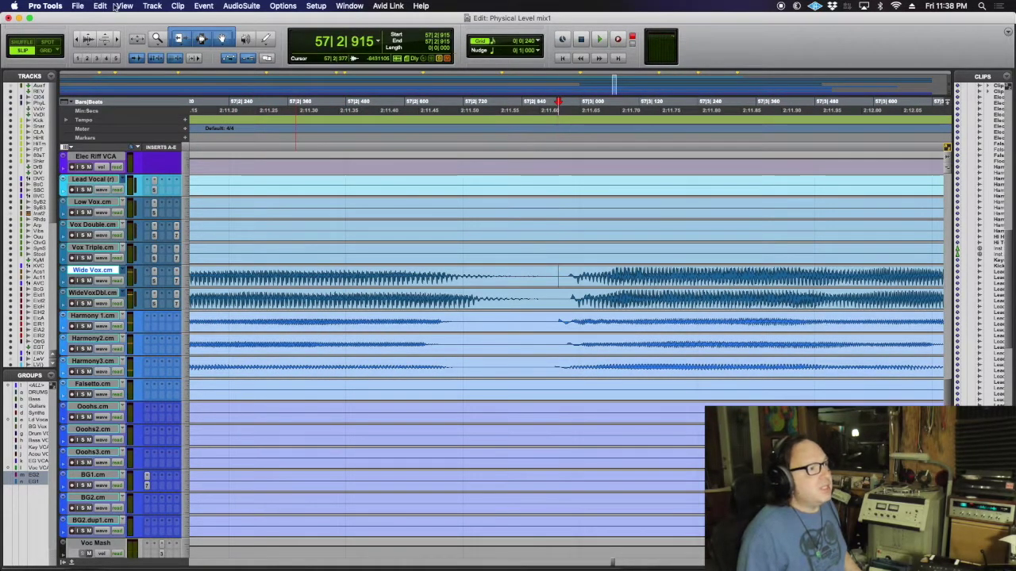
key("super+bracketright")
key("super+bracketright")
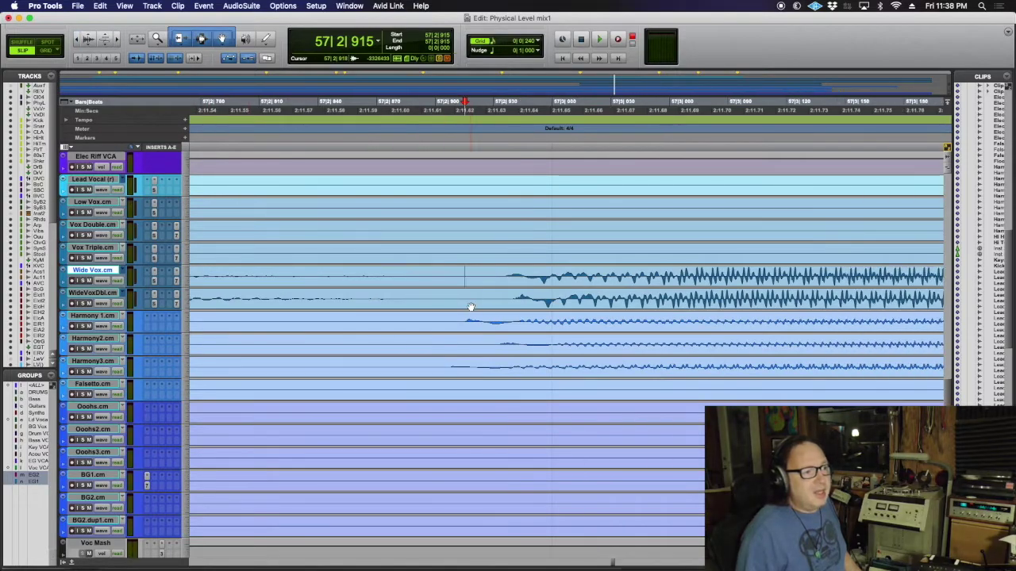
left_click_drag(486, 274, 546, 283)
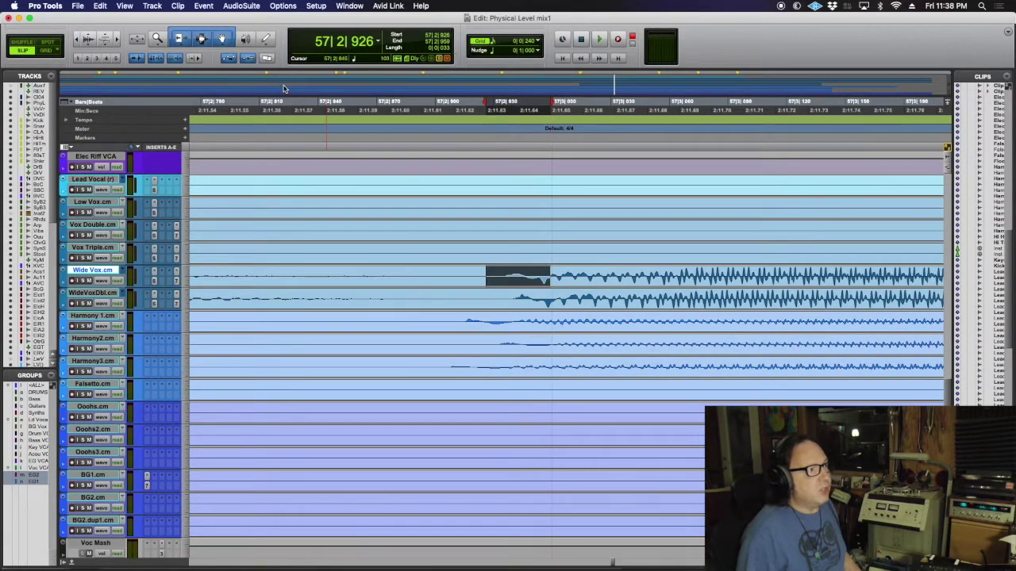
Step: Open FabFilter Pro-Q 3 as an AudioSuite process and preview the selected Wide Vox plosive
left_click(240, 6)
mouse_move(254, 21)
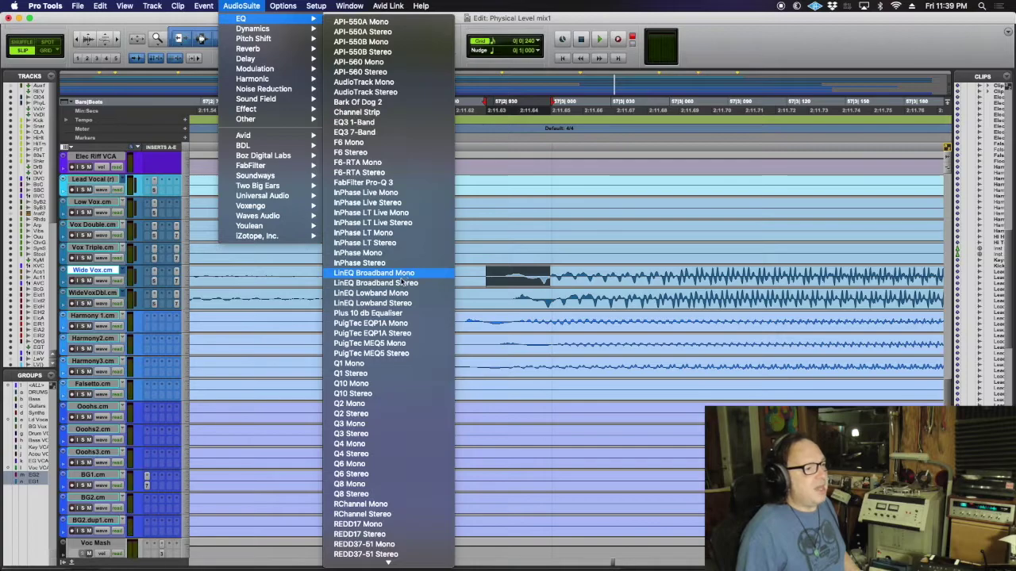
left_click(367, 182)
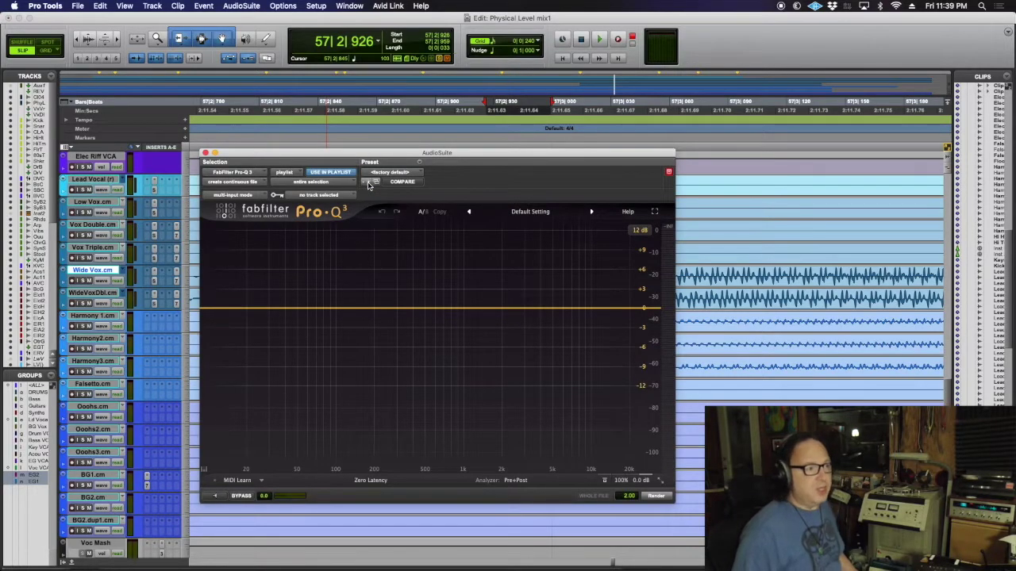
left_click(218, 496)
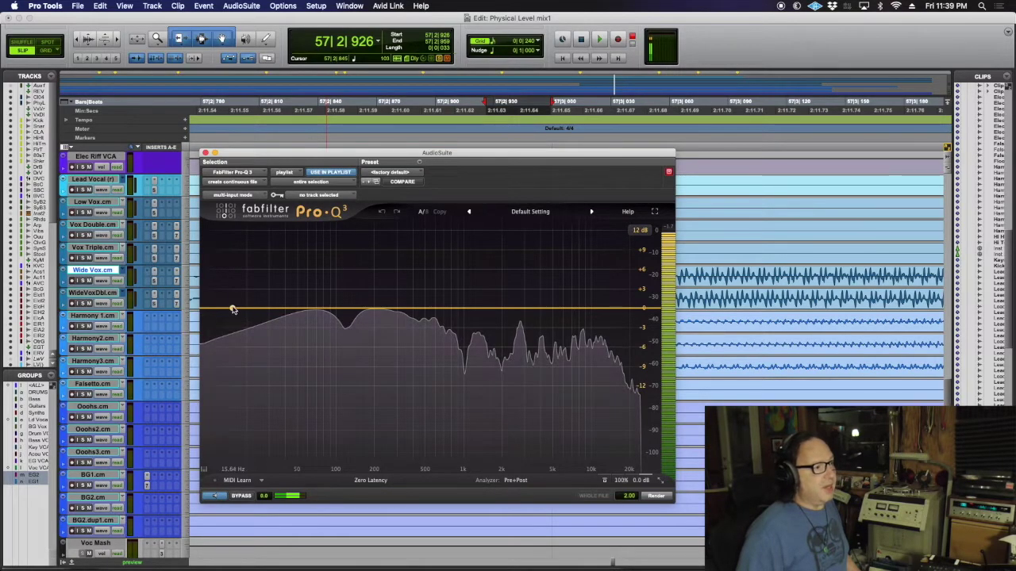
Step: Add a 12 dB/oct low cut at about 110 Hz and render it onto the selected Wide Vox plosive
left_click_drag(228, 309, 267, 309)
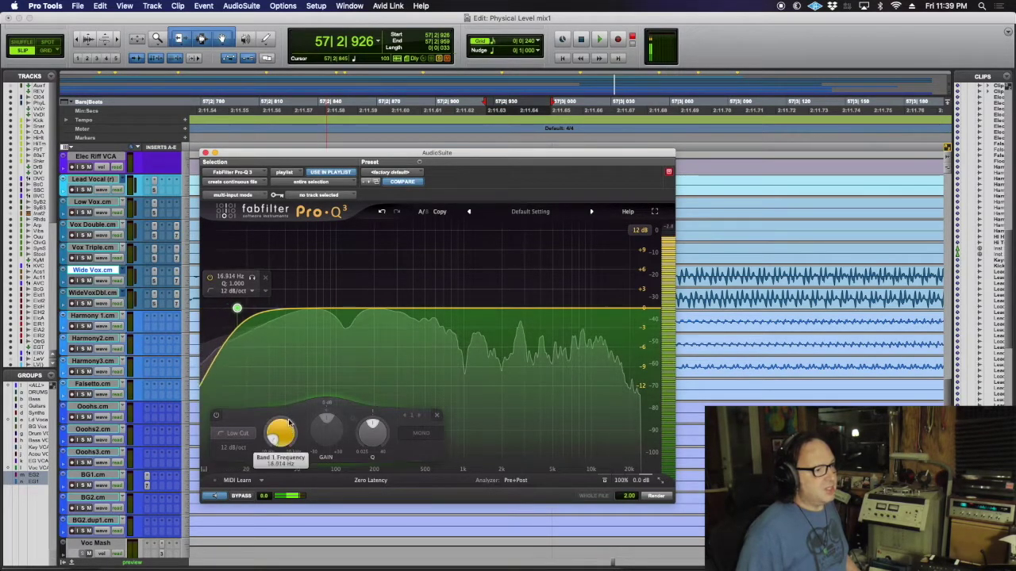
left_click_drag(292, 406, 303, 351)
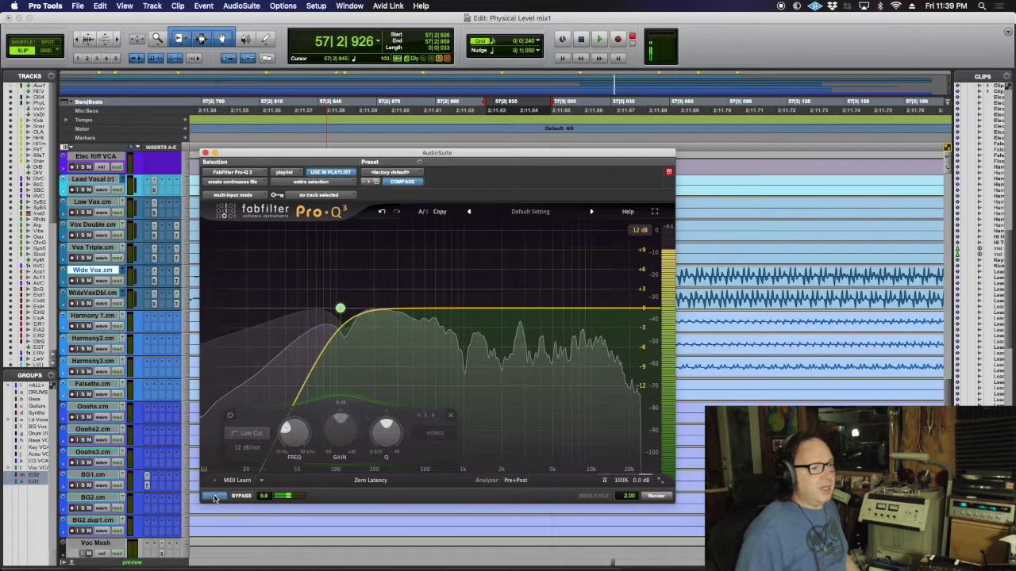
key("space")
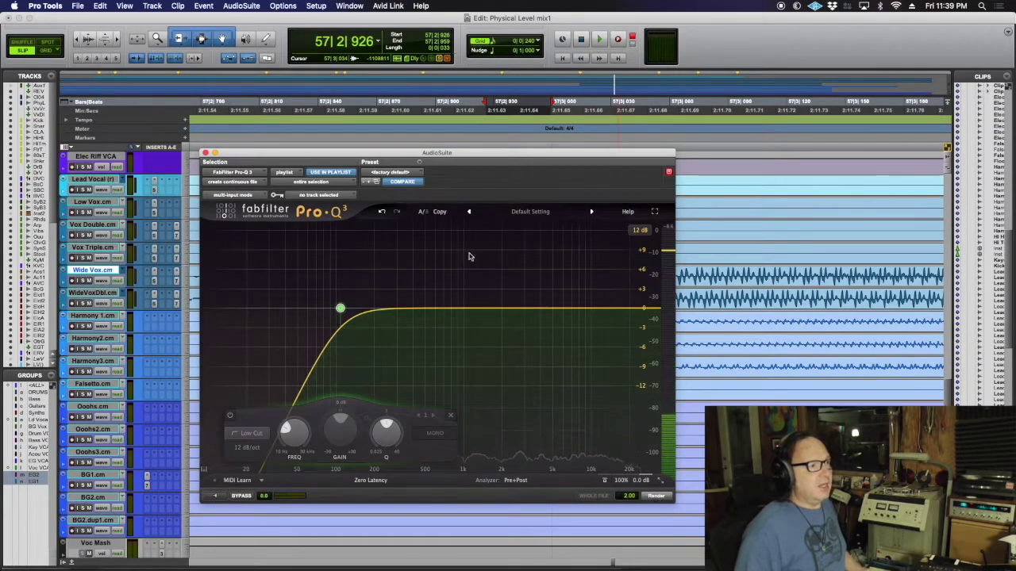
left_click_drag(297, 152, 50, 197)
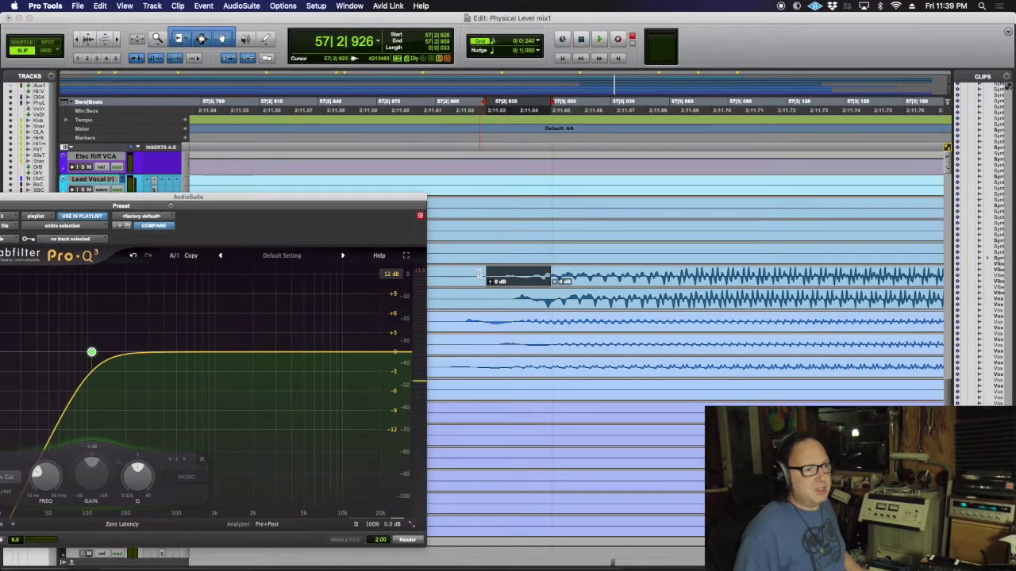
Step: Select the WideVoxDbl plosive from 57|2|929 to 57|3|023, preview it through the Pro-Q 3 low cut and render it
left_click_drag(491, 299, 596, 306)
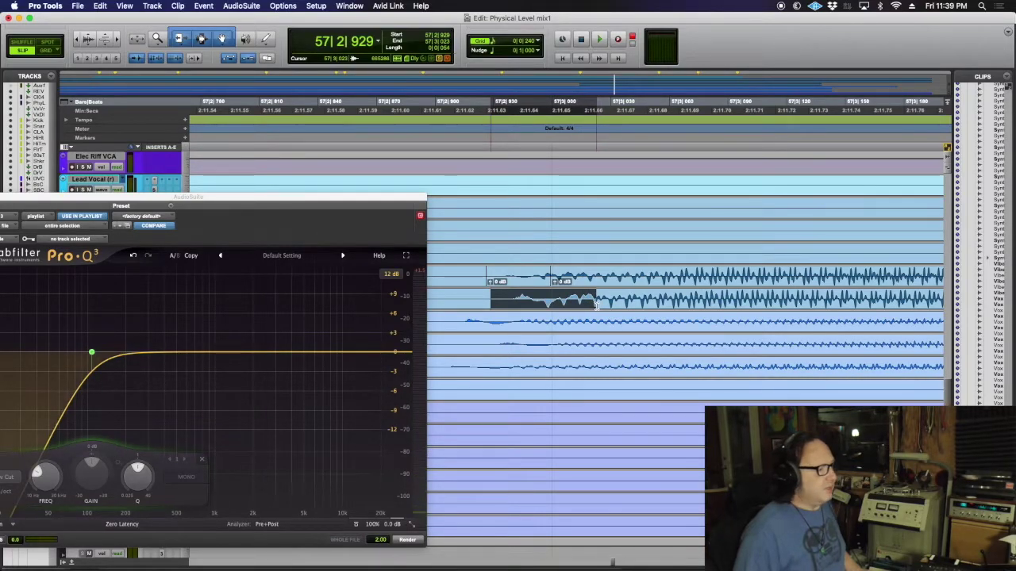
left_click_drag(238, 199, 333, 109)
key("space")
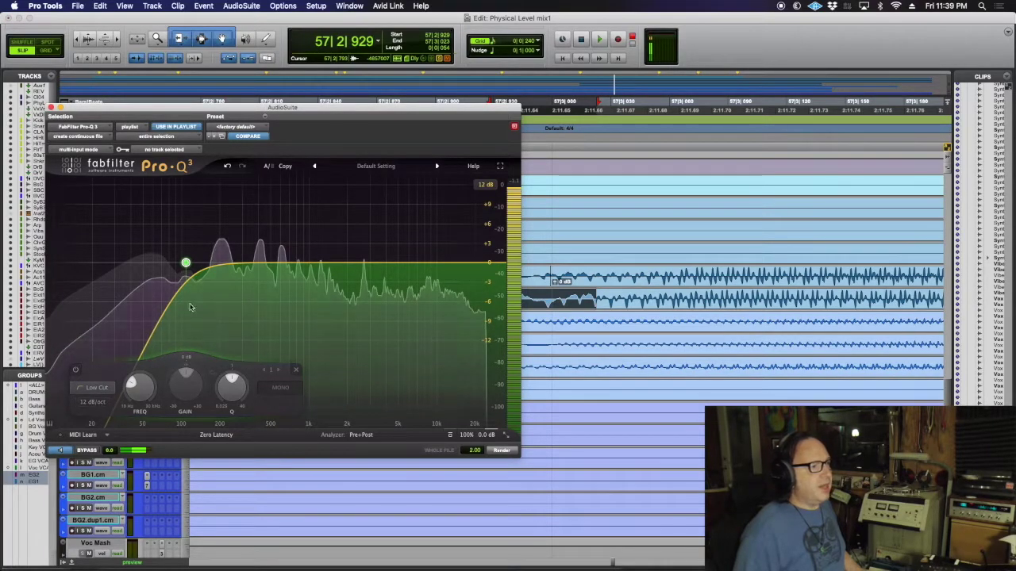
mouse_move(185, 263)
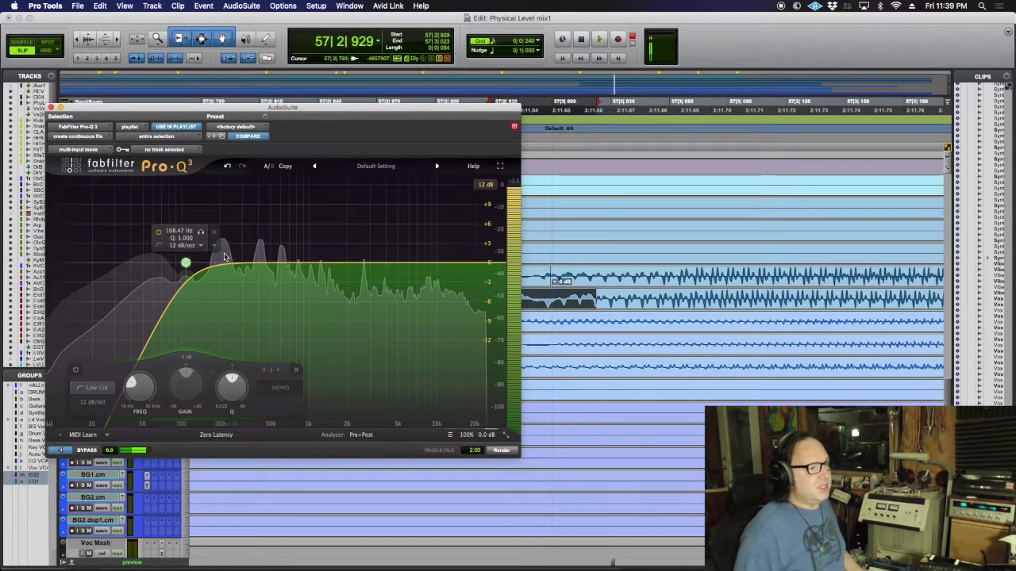
left_click(497, 451)
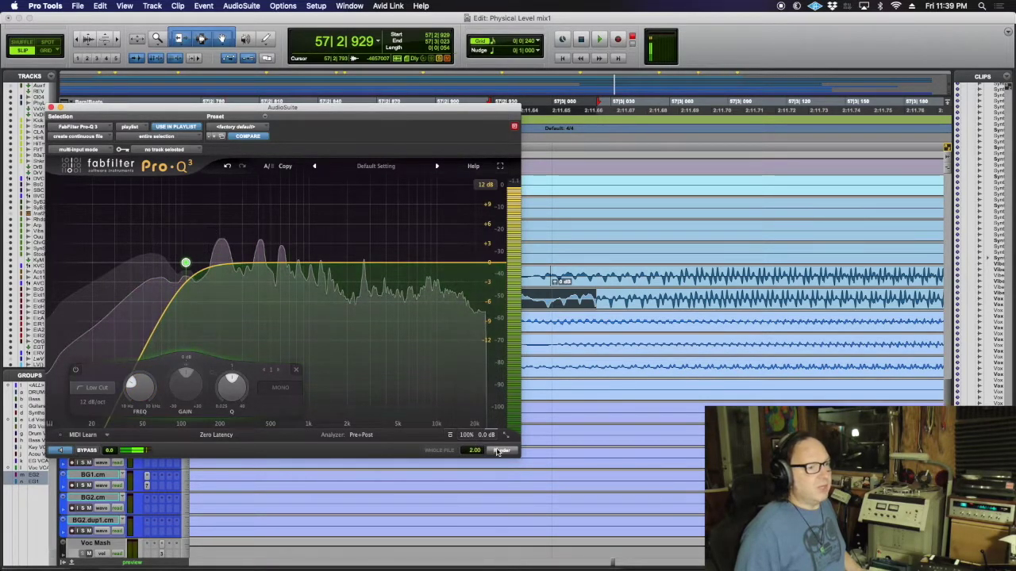
Step: Select the Harmony 1 plosive from 57|2|911 to 57|2|949, preview it with the same low cut and render it
left_click_drag(167, 108, 747, 113)
left_click_drag(456, 321, 529, 331)
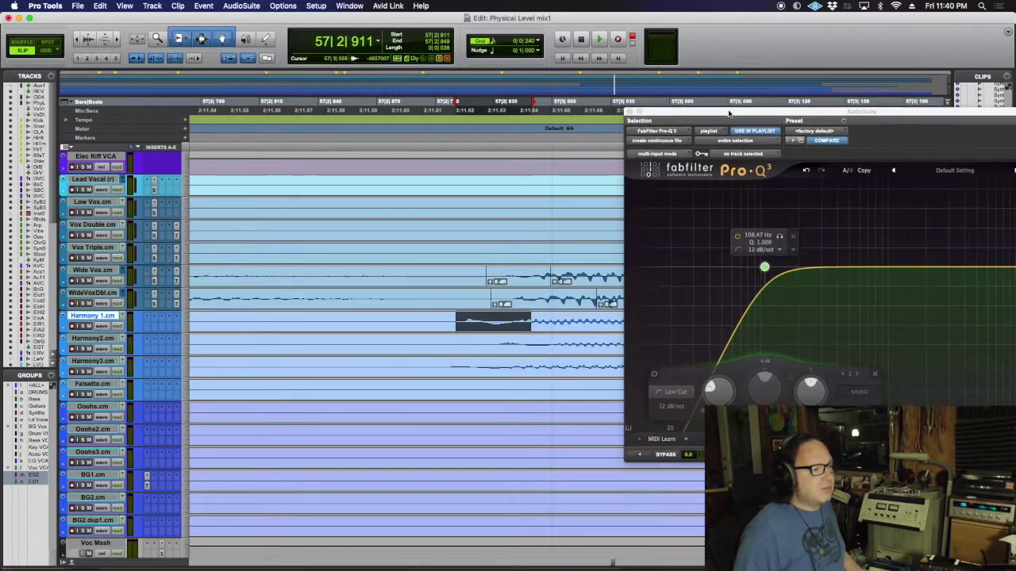
left_click_drag(730, 113, 300, 106)
left_click(208, 449)
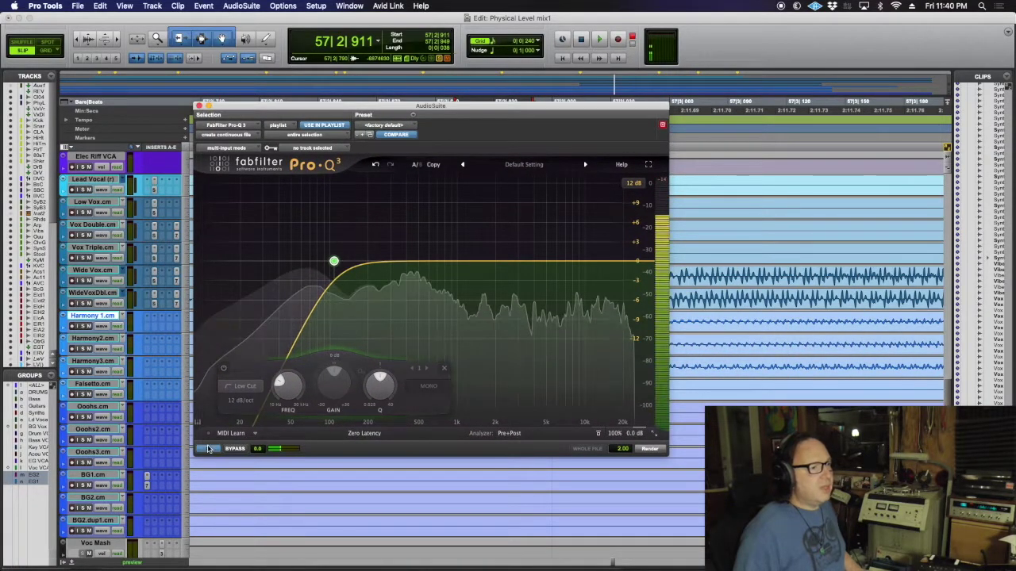
left_click(650, 449)
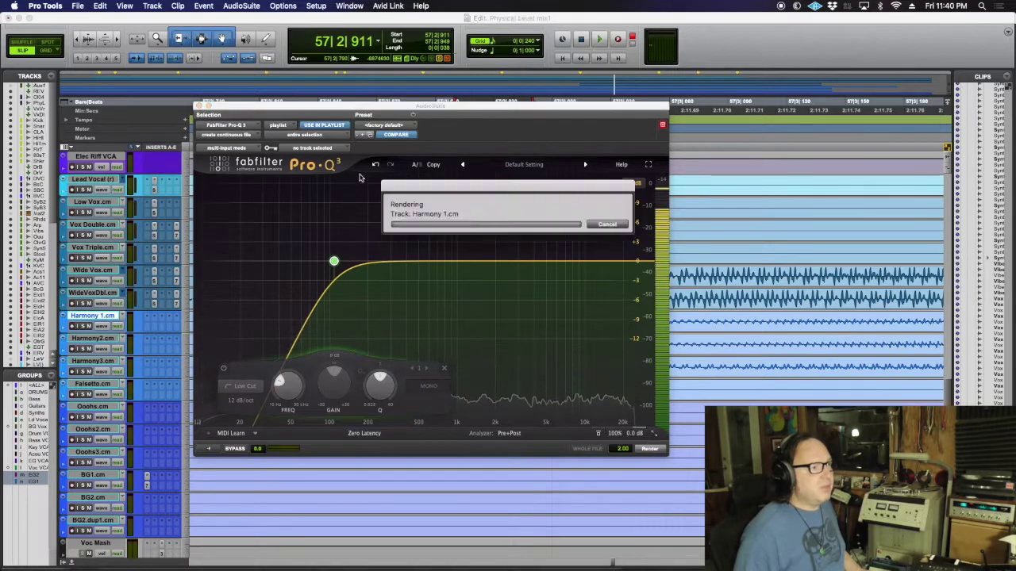
Step: Select the Harmony2 plosive from 57|2|895 to 57|3|002, preview it with the same low cut and render it
left_click_drag(293, 107, 751, 120)
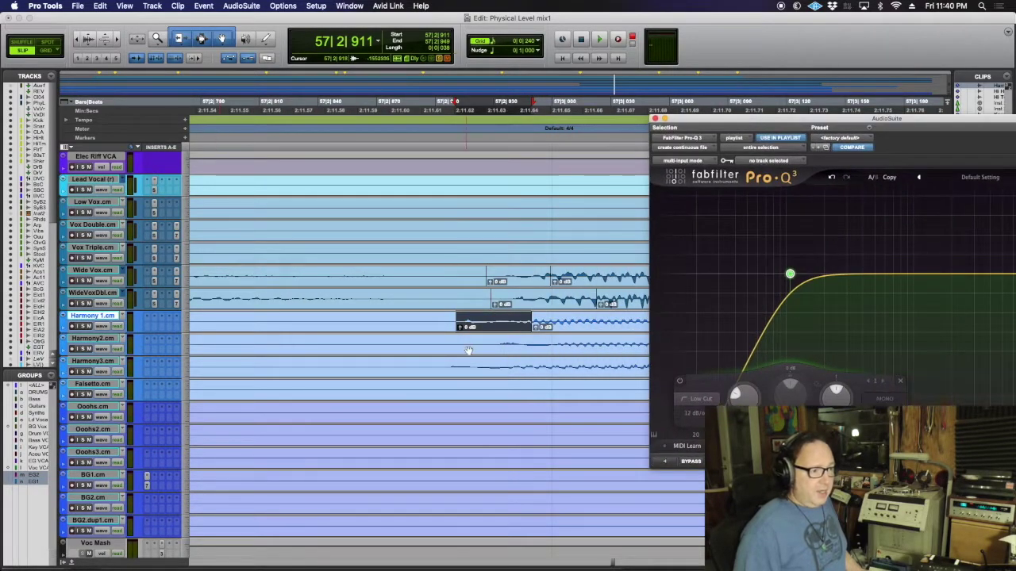
left_click_drag(424, 342, 553, 344)
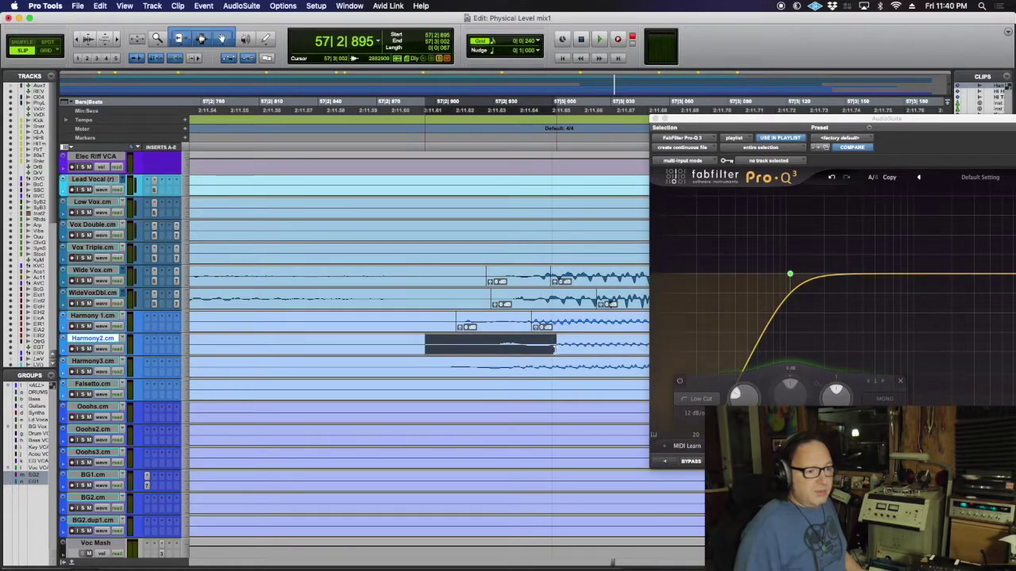
left_click(665, 462)
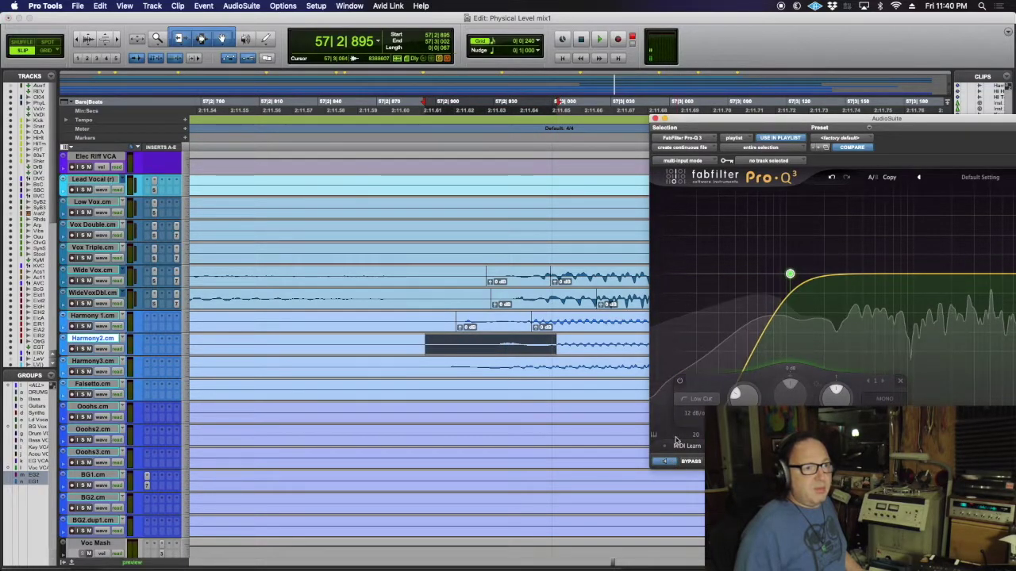
mouse_move(714, 119)
left_mouse_down()
mouse_move(498, 78)
mouse_move(726, 115)
left_mouse_up()
Step: Select the Harmony3 plosive from 57|2|888 to 57|2|940, preview it with the same low cut and render it
left_click_drag(411, 365, 512, 379)
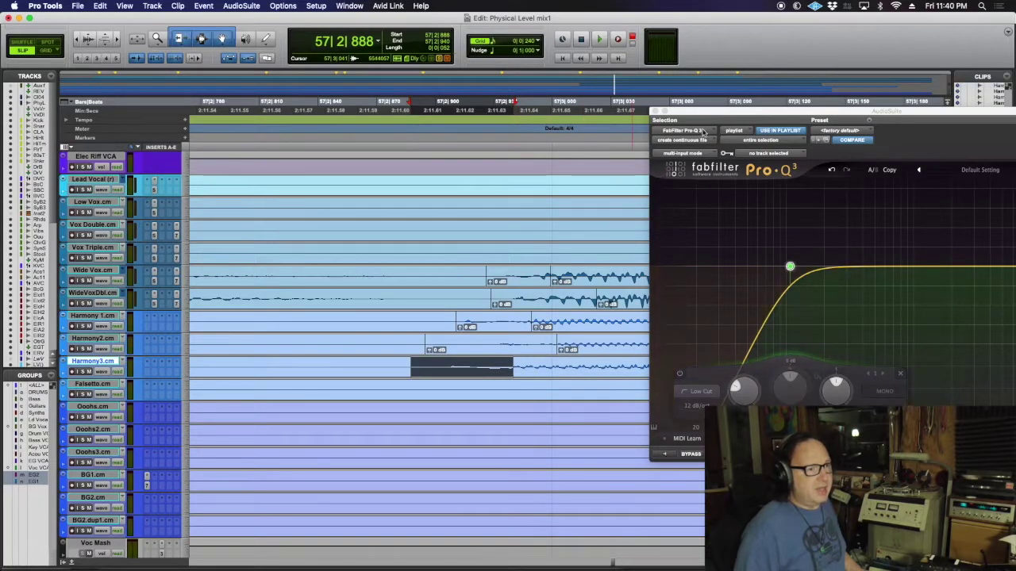
left_click_drag(711, 114, 323, 79)
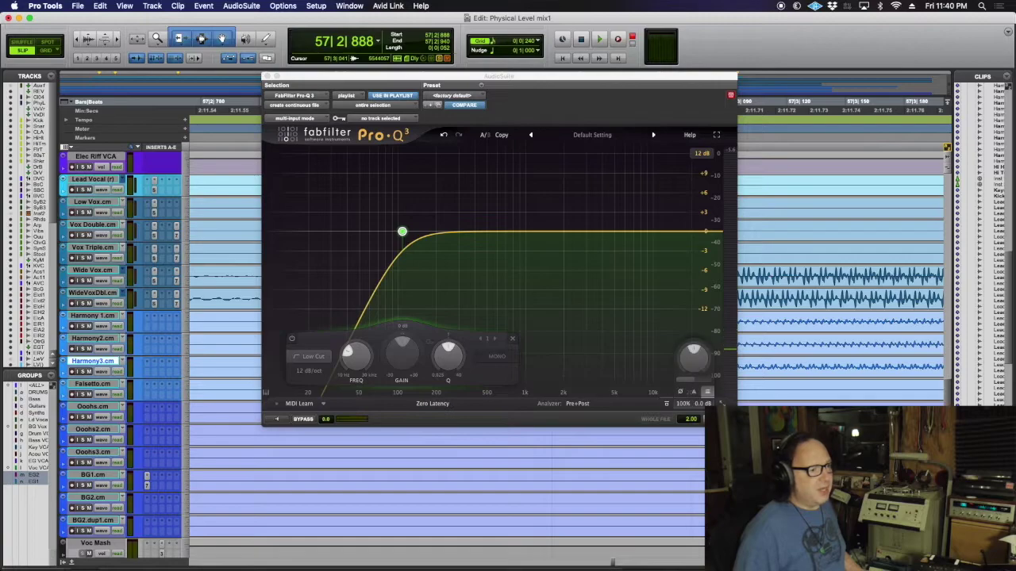
left_click(276, 419)
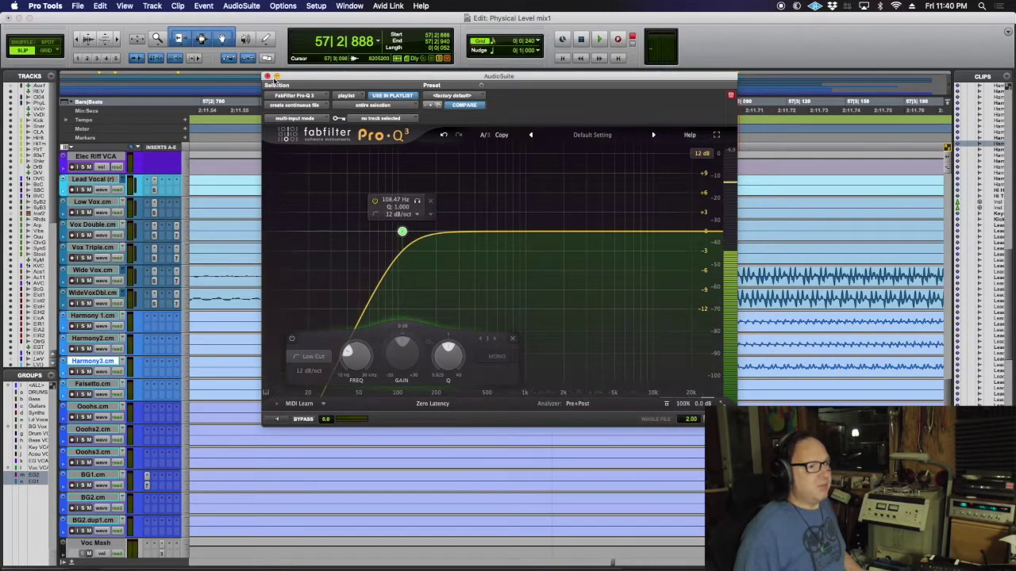
Step: Close the AudioSuite window and select the rendered edits on Wide Vox through Harmony3 from 57|2|869 to 57|3|038
left_click(267, 76)
left_click_drag(375, 274, 627, 378)
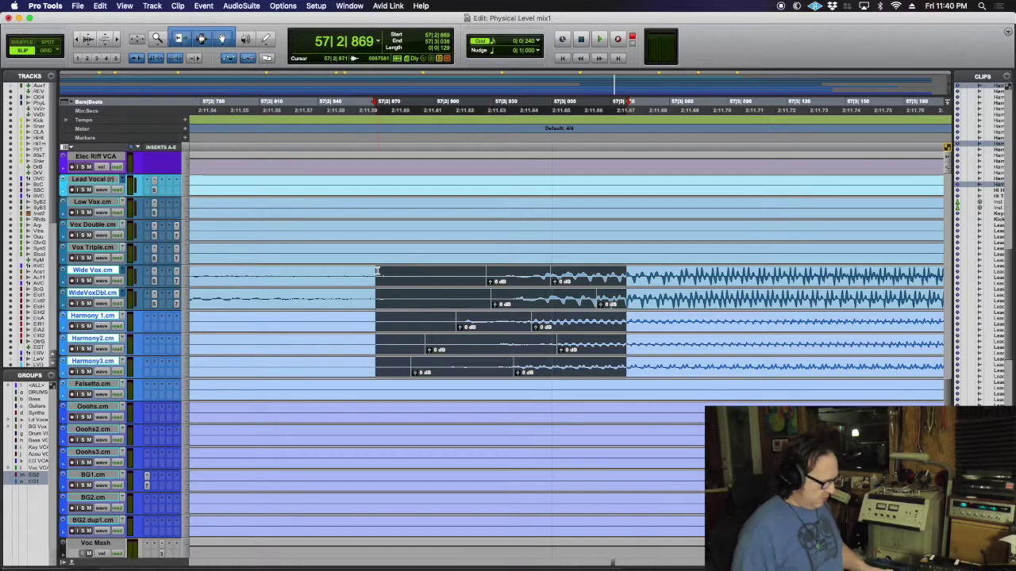
Step: Try 30 ms centered batch crossfades on the selected edits, adjusting the lengths to fit, and undo them
key("super+f")
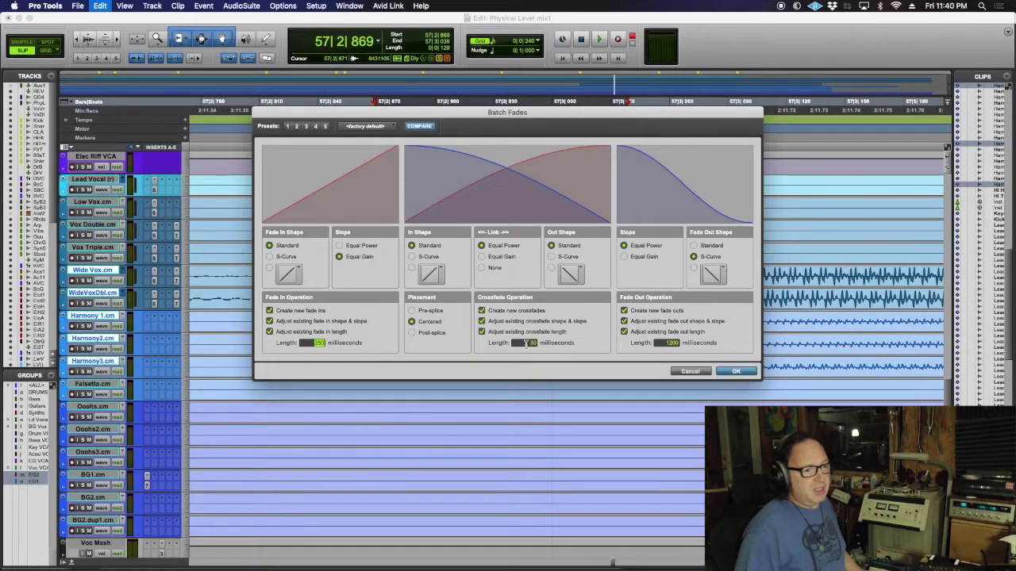
left_click(736, 372)
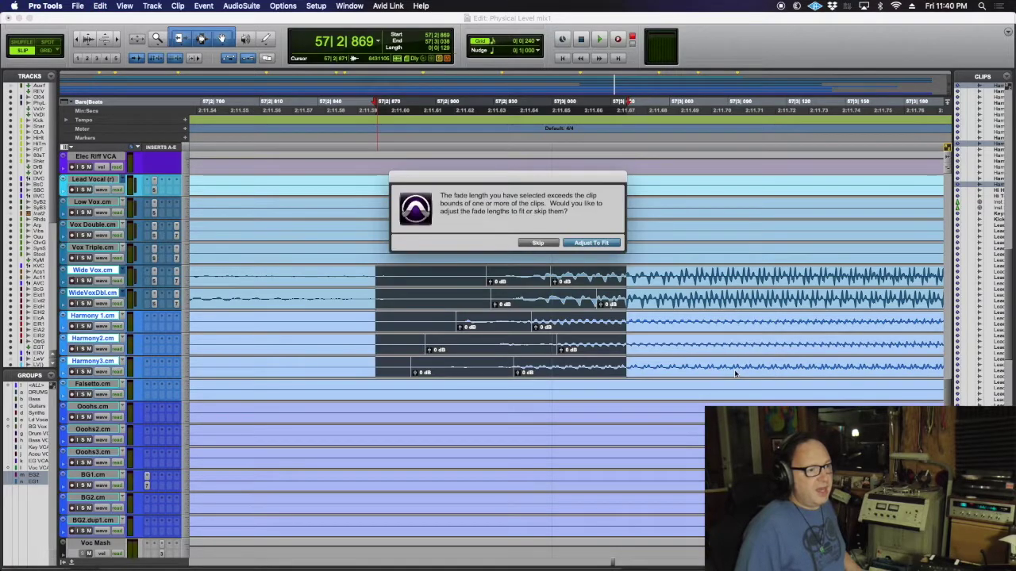
left_click(592, 242)
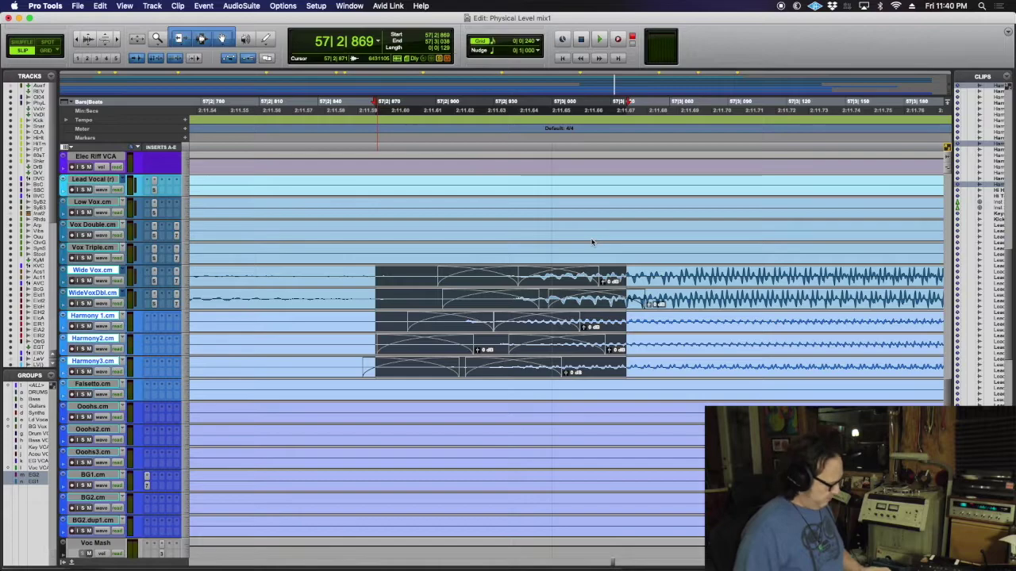
key("super+z")
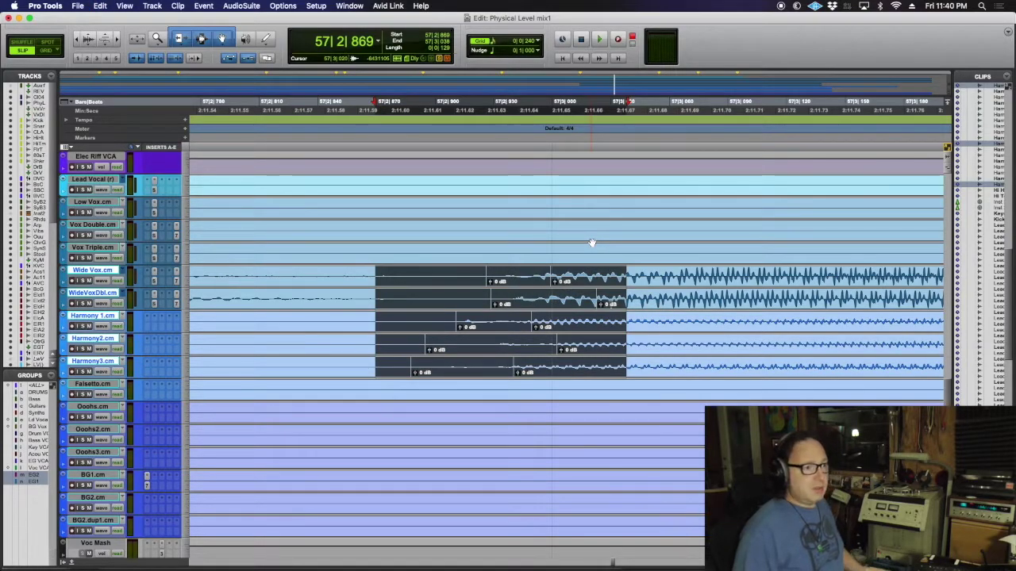
Step: Create centered, equal-power 10 ms batch crossfades at the selected vocal edits, and reapply them with a shorter length
key("super+f")
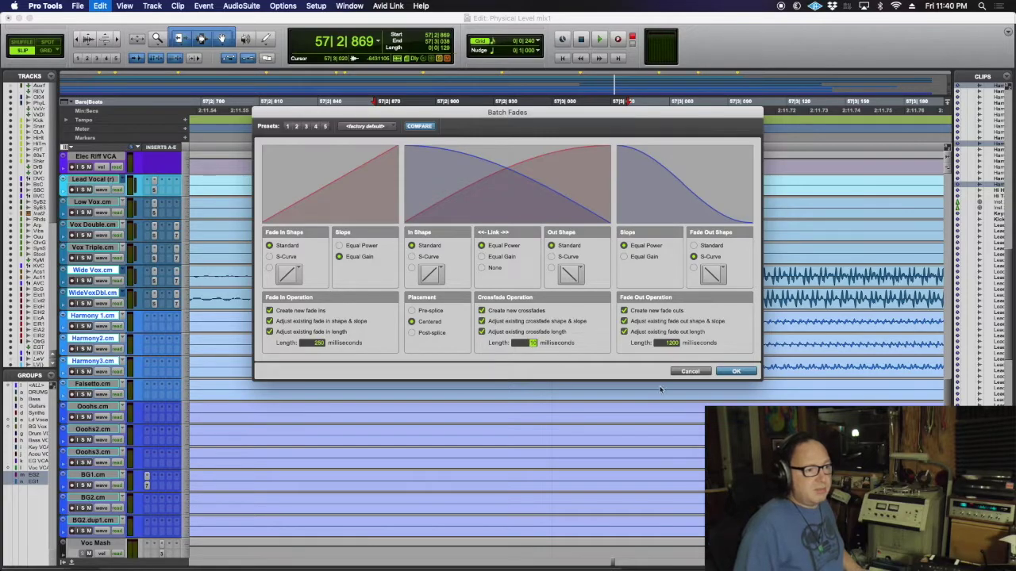
left_click(736, 372)
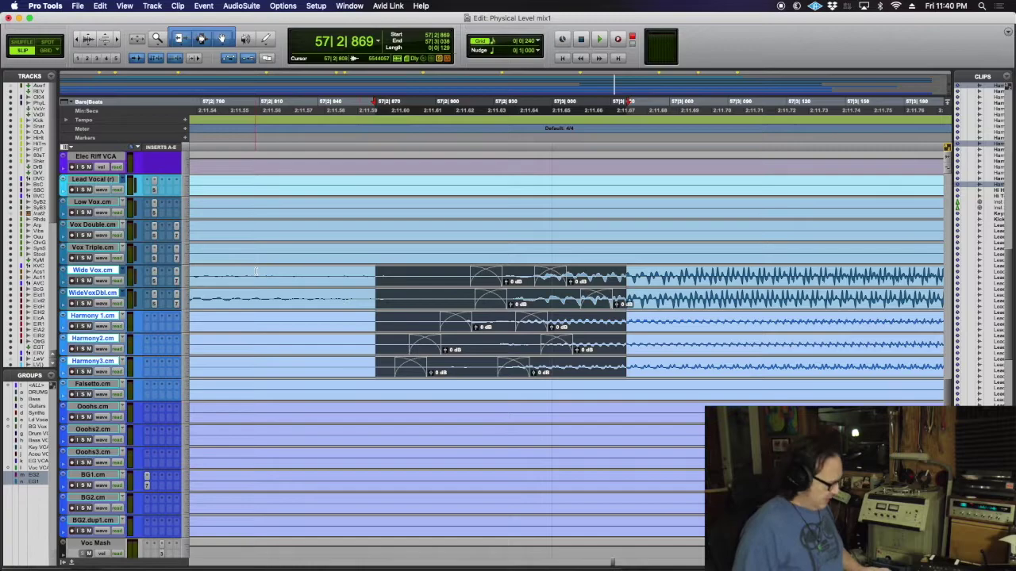
key("super+f")
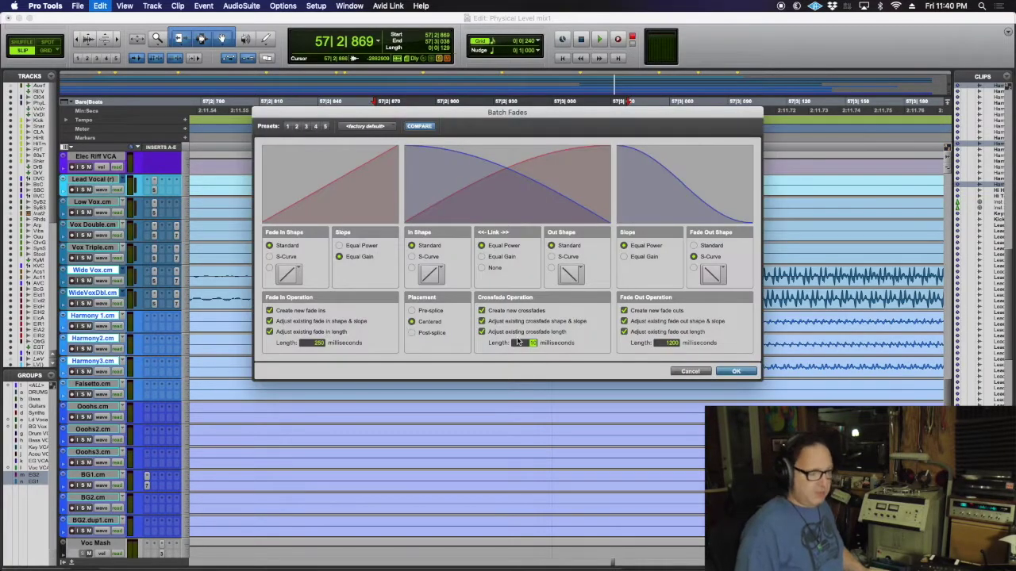
key("Return")
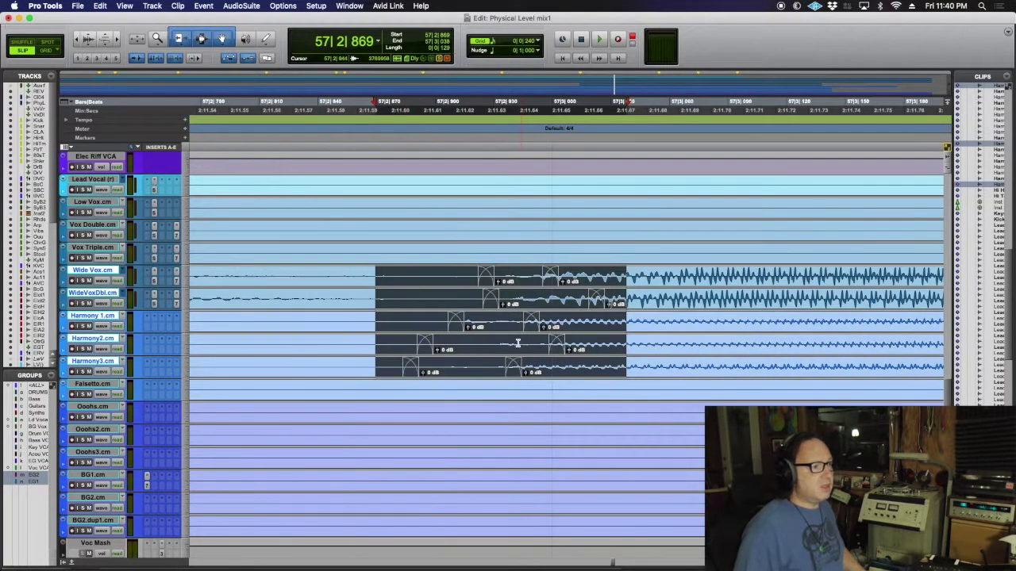
Step: Play the crossfaded vocal edits starting from 57|2|802
left_click(254, 278)
key("space")
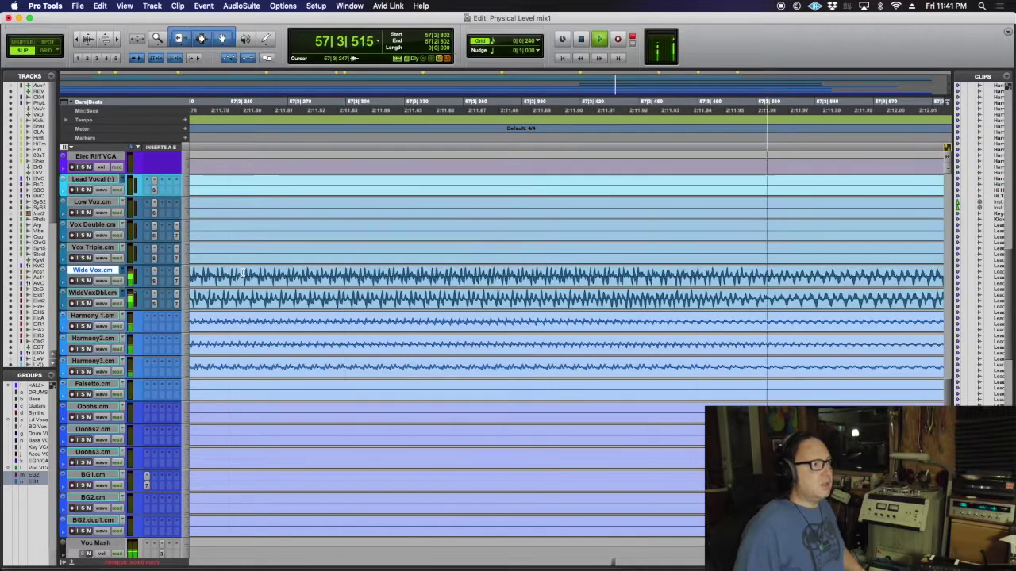
key("space")
Step: Listen to the soloed vocals in context, starting from 56|1|721 and running through the repaired phrase
left_click(79, 38)
left_click(79, 38)
left_click(79, 39)
scroll(417, 317, "up", 2)
left_click(417, 320)
key("space")
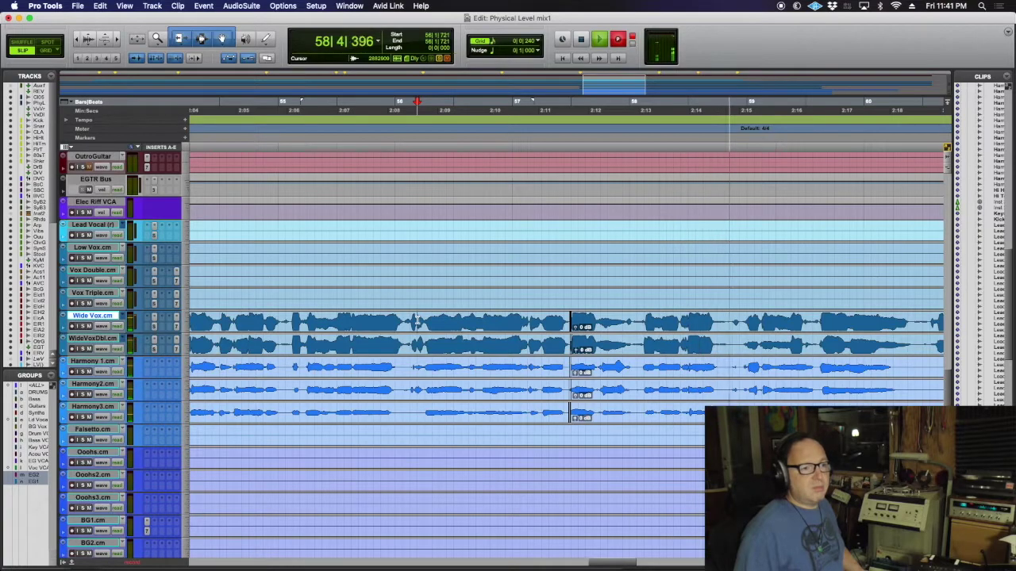
key("space")
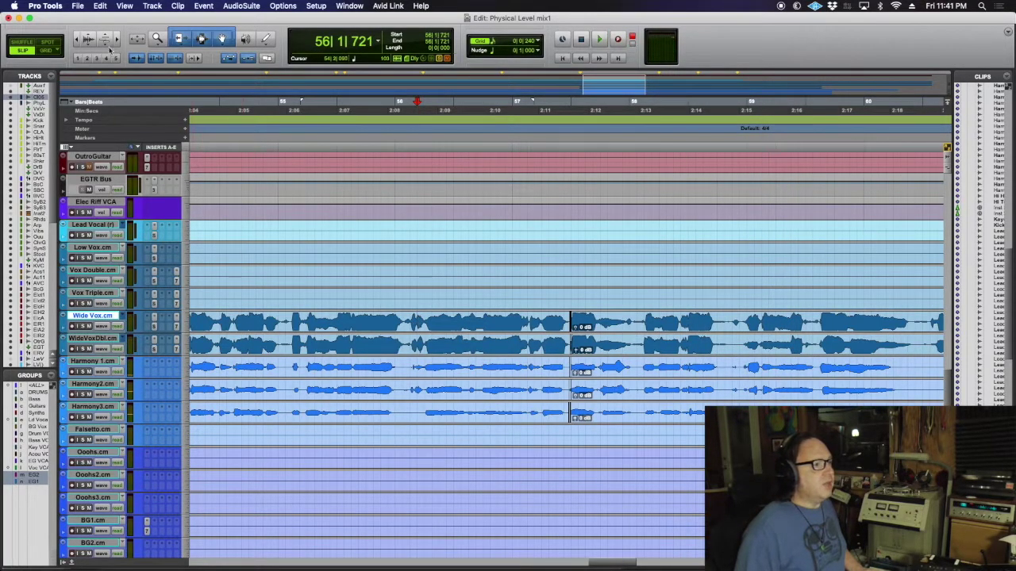
key("r")
key("r")
key("r")
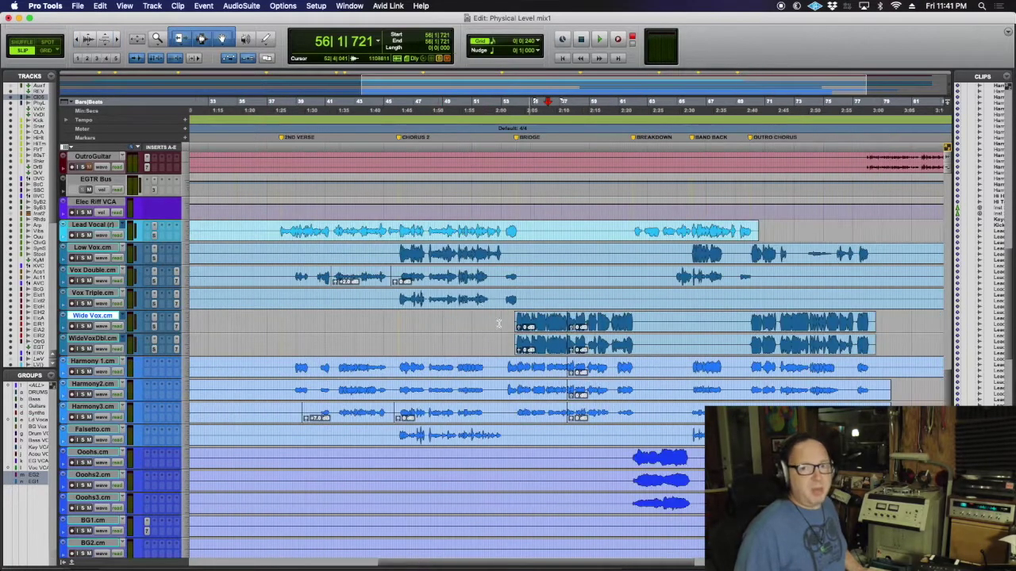
scroll(528, 358, "down", 3)
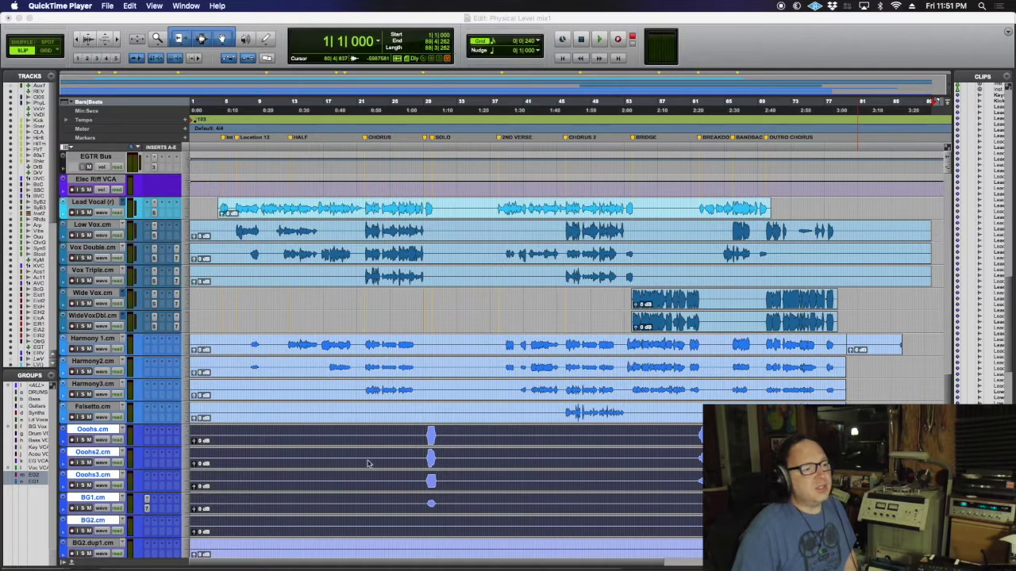
Step: Select the whole Vox Double clip to check its span across the song
left_click(366, 253)
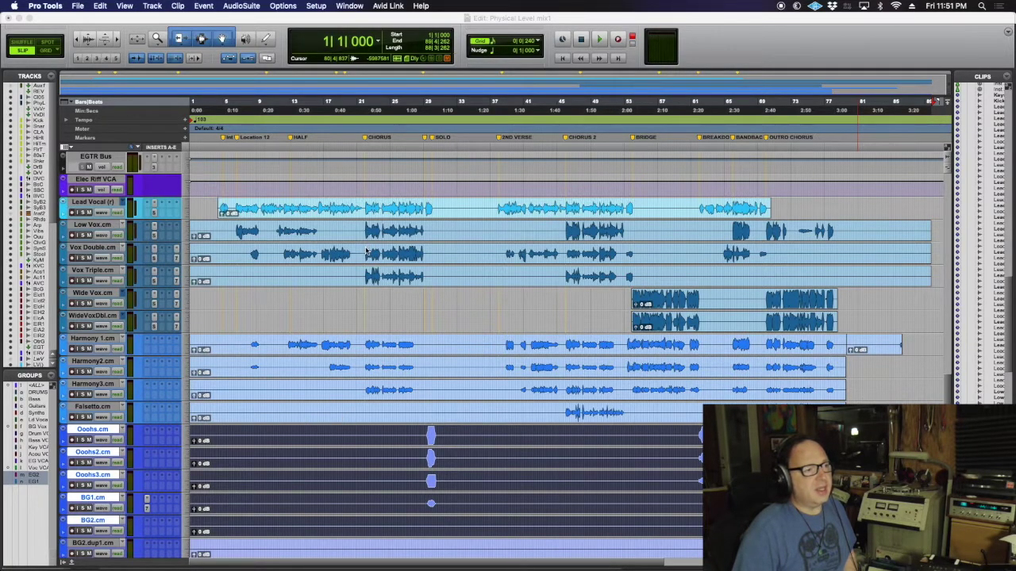
left_click(357, 253)
double_click(357, 258)
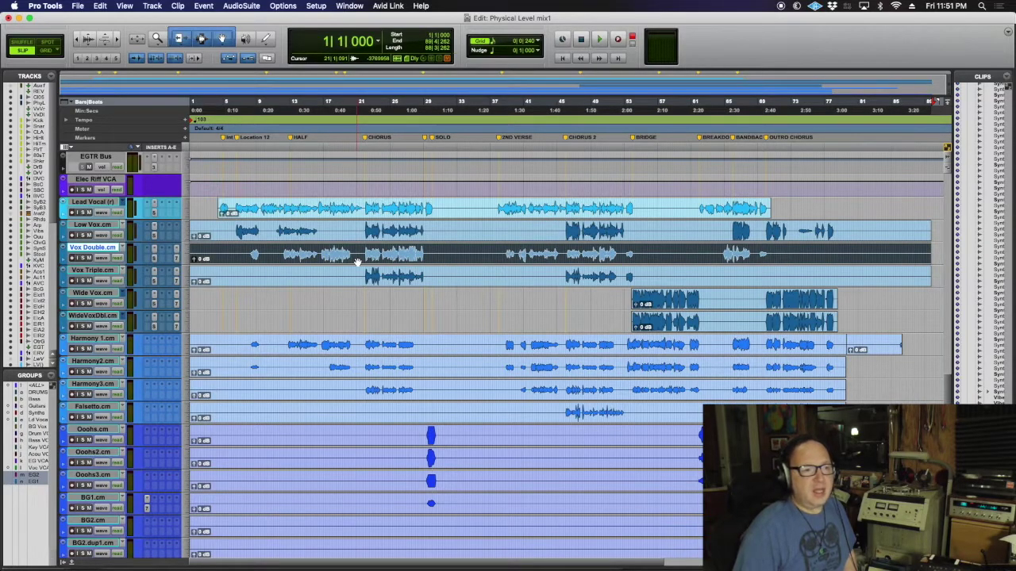
Step: Select both Harmony 1 clips from the session start to the end of the second clip and consolidate them into one
double_click(811, 352)
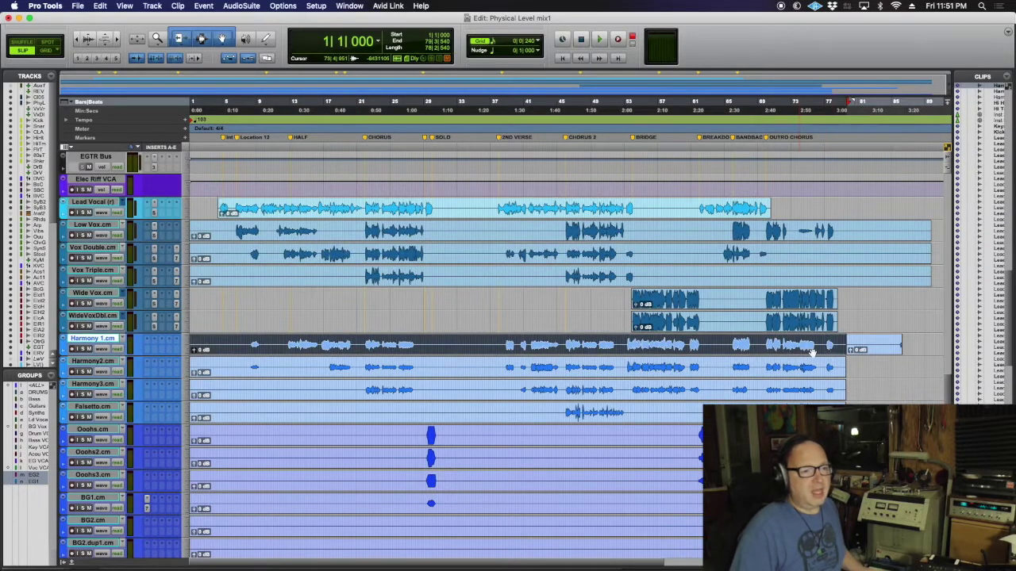
left_click(863, 350, "shift")
key("alt+shift+3")
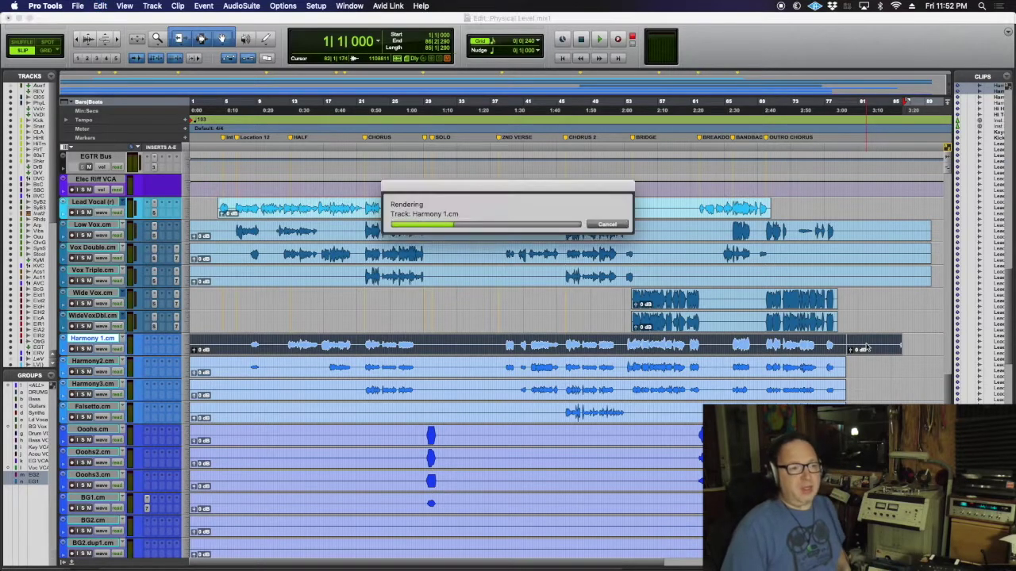
Step: Look over the clips on the guitar, keys, bass and drum tracks above the vocals
left_click(612, 343)
scroll(611, 343, "up", 10)
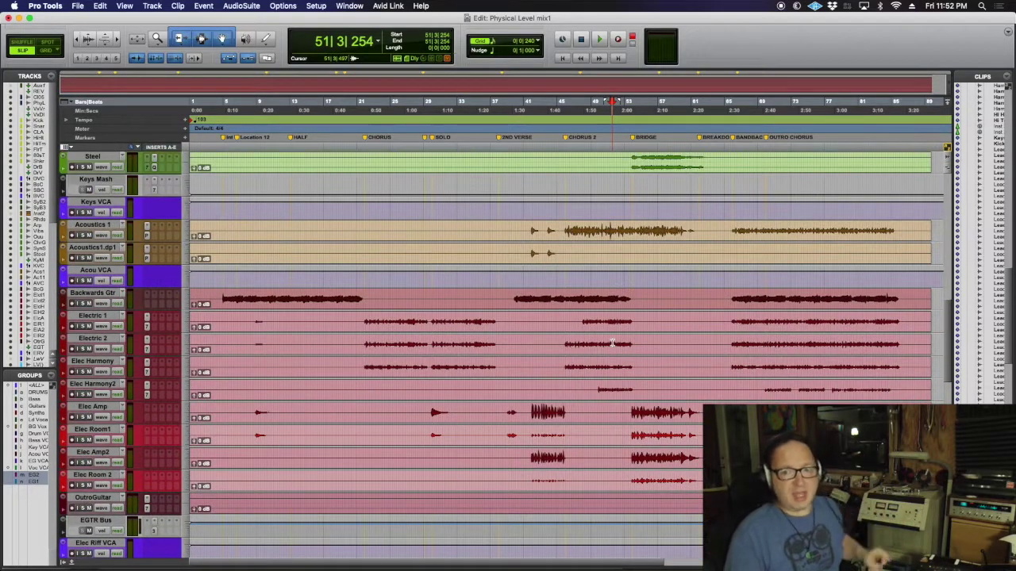
scroll(612, 342, "up", 6)
scroll(611, 343, "up", 8)
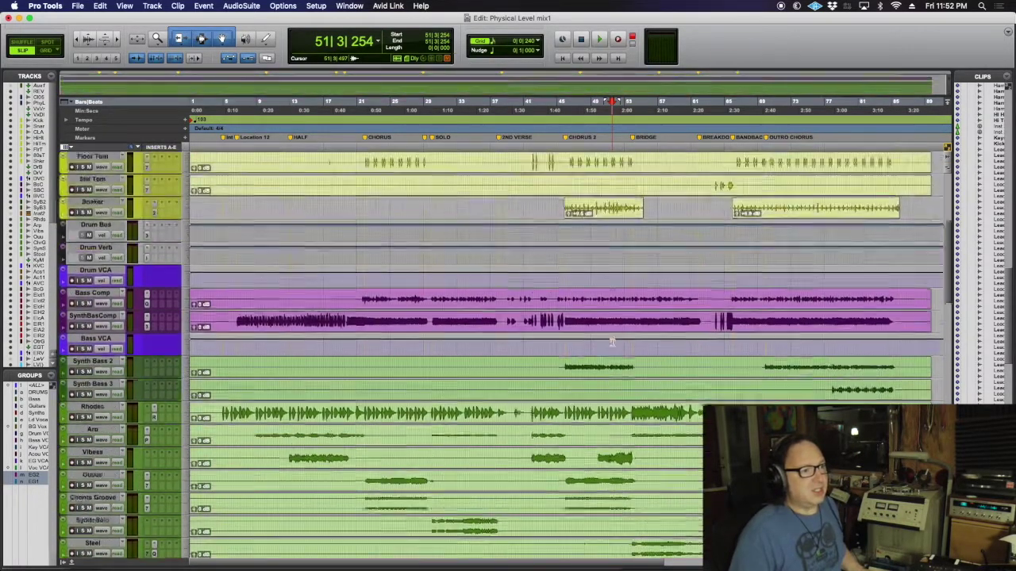
scroll(611, 343, "up", 1)
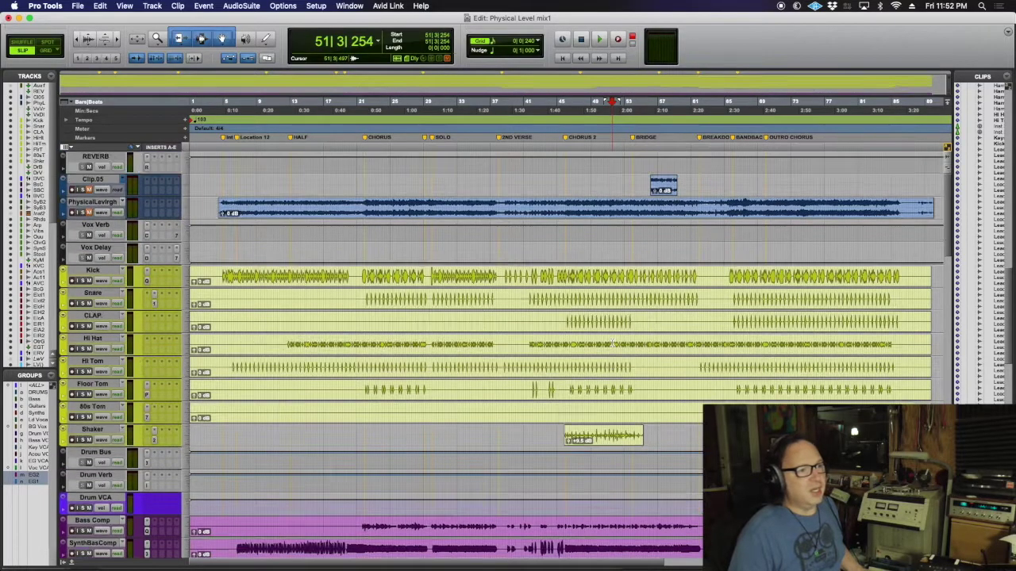
scroll(611, 343, "down", 15)
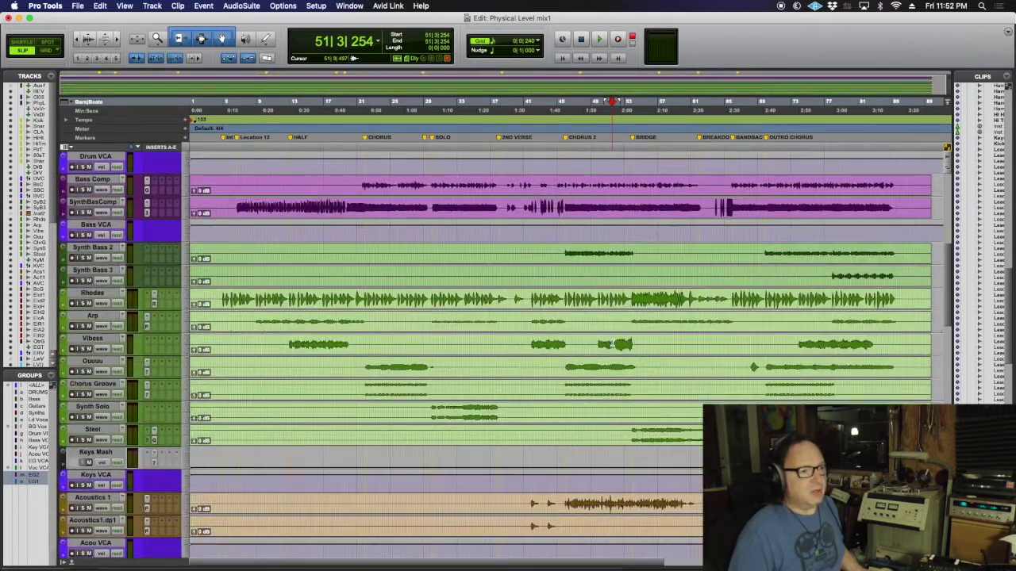
Step: Select the silent stretch before the first notes on the Ooohs, BG1, BG2 and BG2.dup1 tracks, back to the session start
scroll(612, 343, "down", 5)
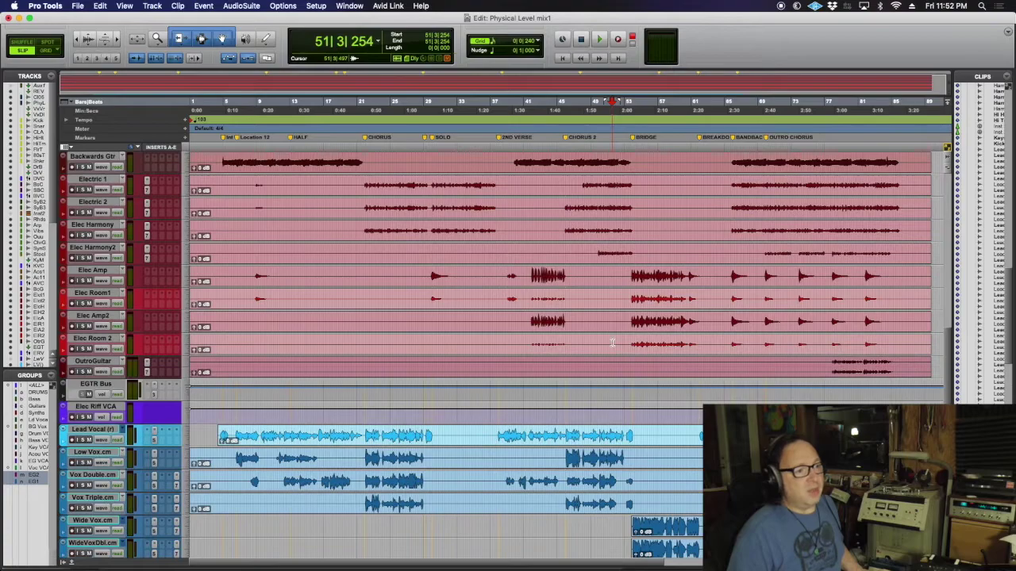
scroll(611, 343, "down", 13)
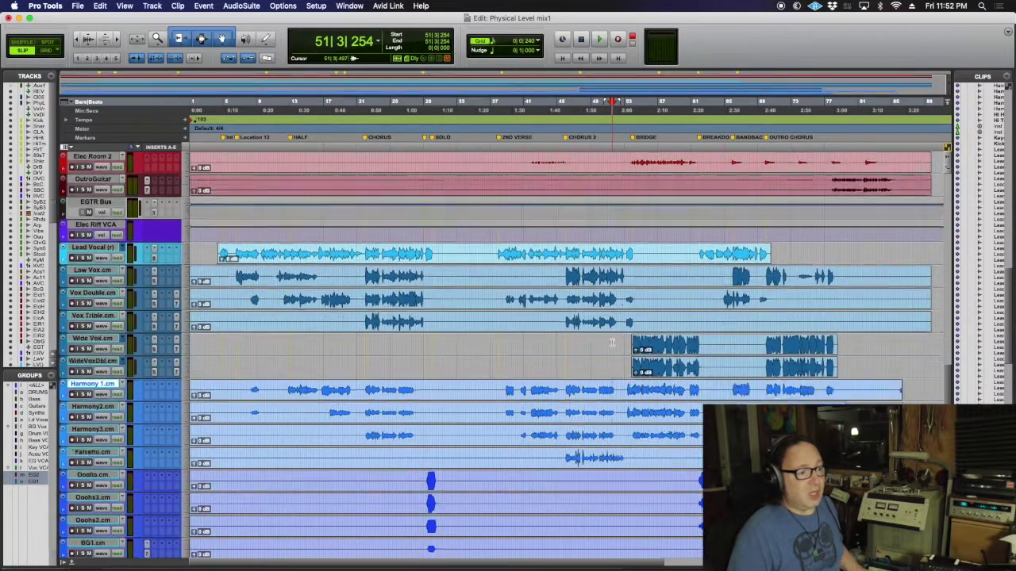
scroll(611, 343, "down", 3)
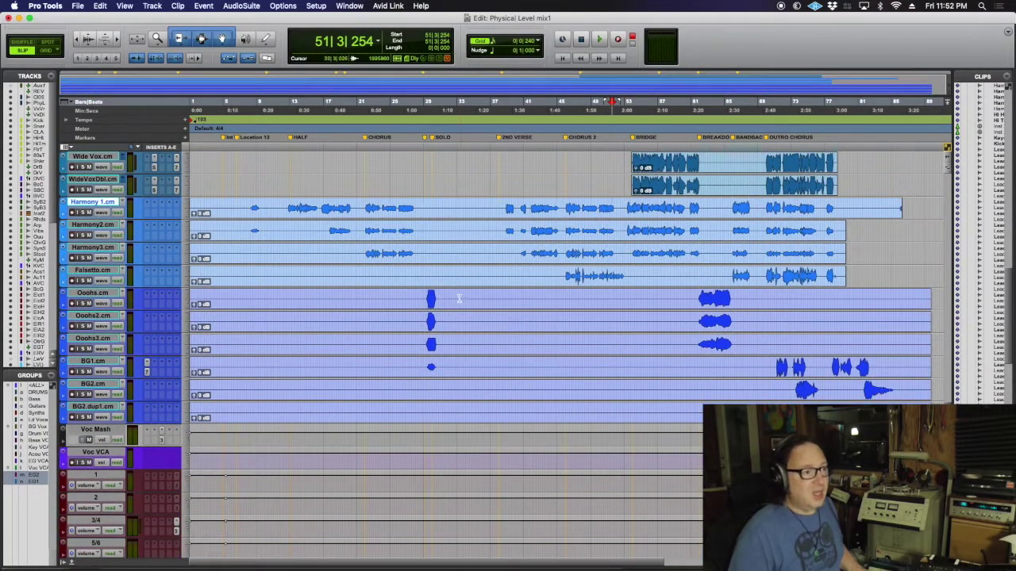
left_click_drag(411, 296, 162, 421)
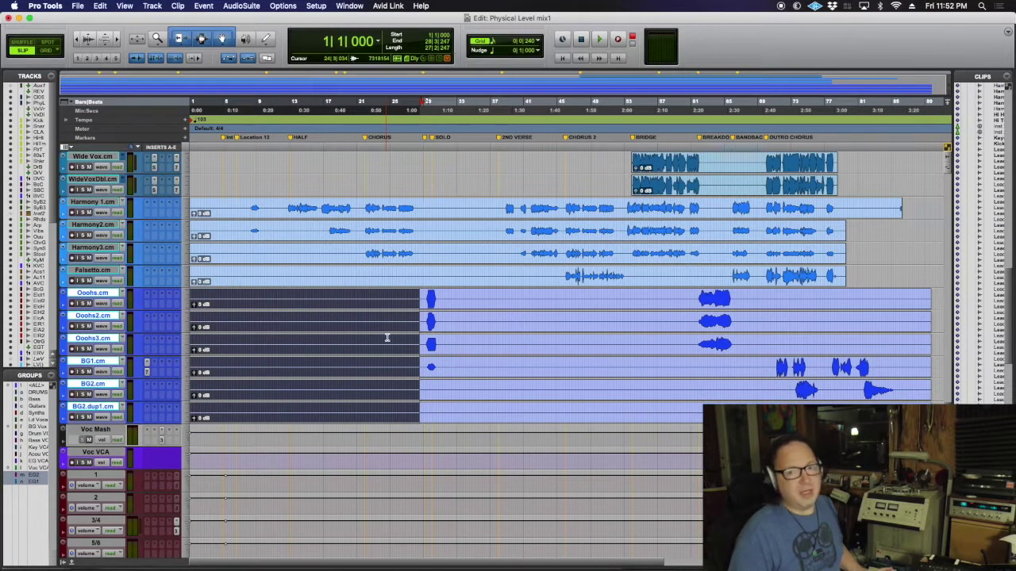
Step: Place the edit cursor on the Kick track at 4|4|200 and review the track clips from the drums down to the backing vocals
scroll(386, 338, "up", 20)
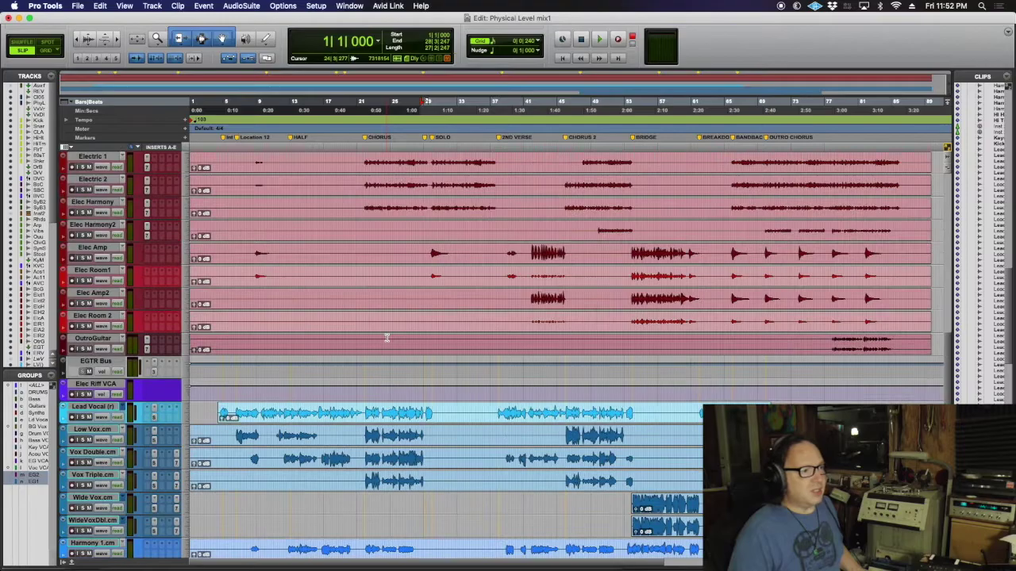
scroll(387, 338, "up", 16)
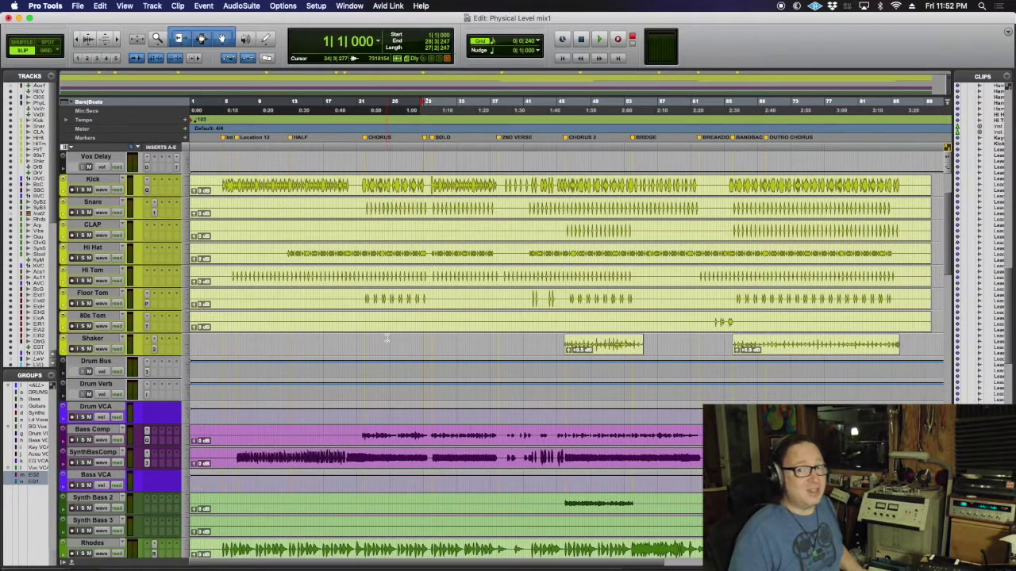
scroll(386, 338, "up", 4)
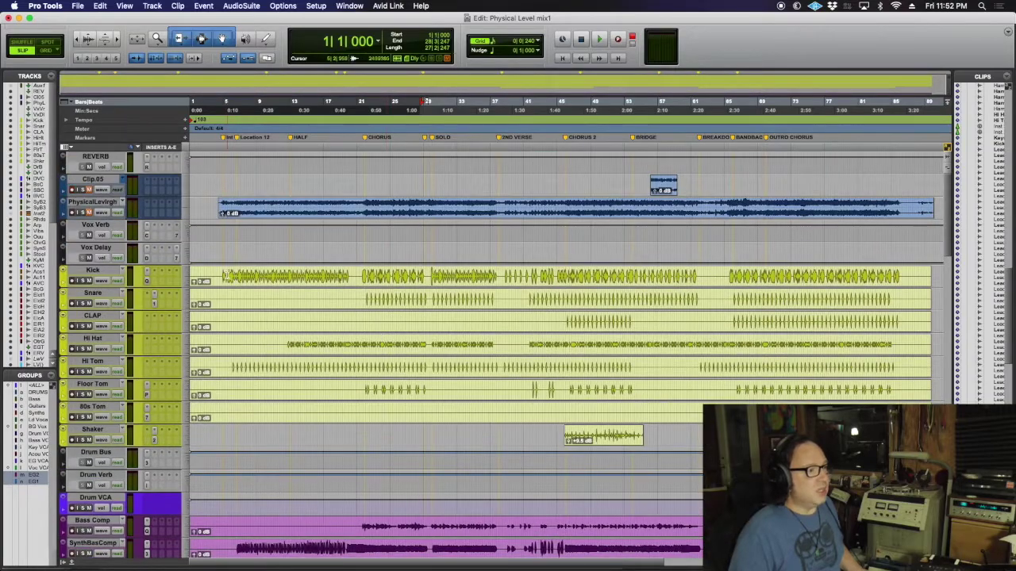
left_click(223, 276)
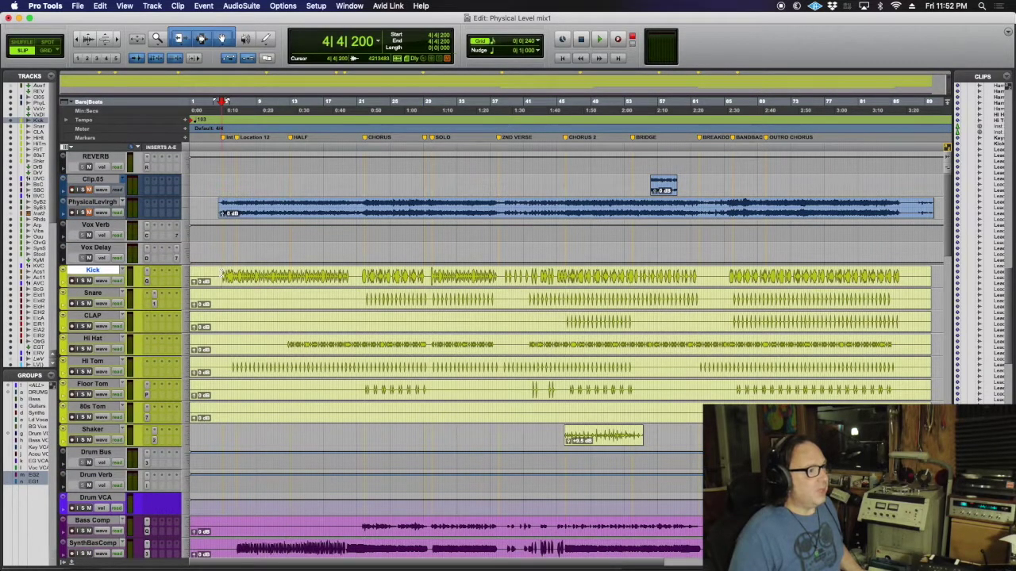
scroll(223, 275, "down", 15)
scroll(222, 277, "down", 15)
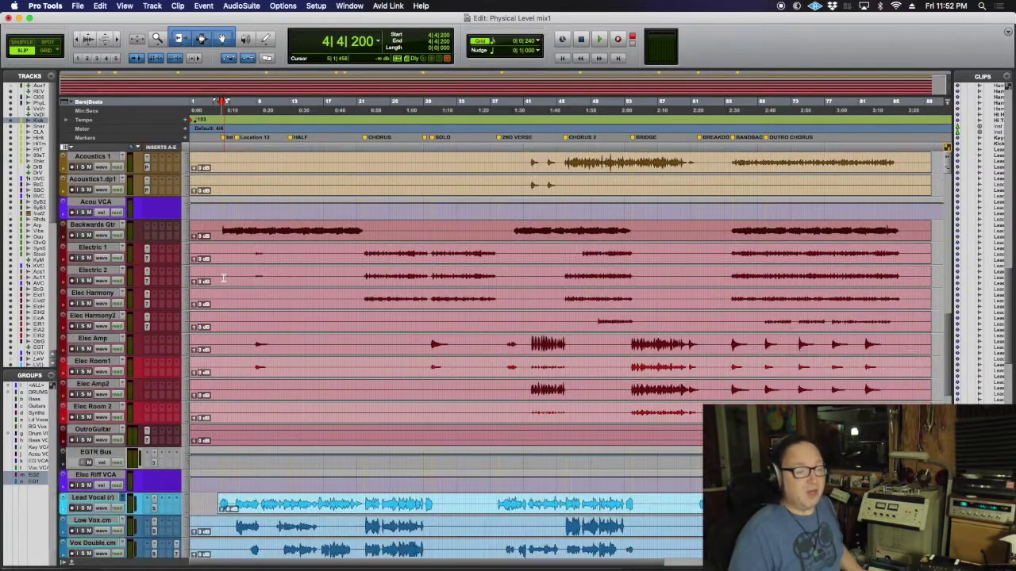
scroll(223, 278, "down", 3)
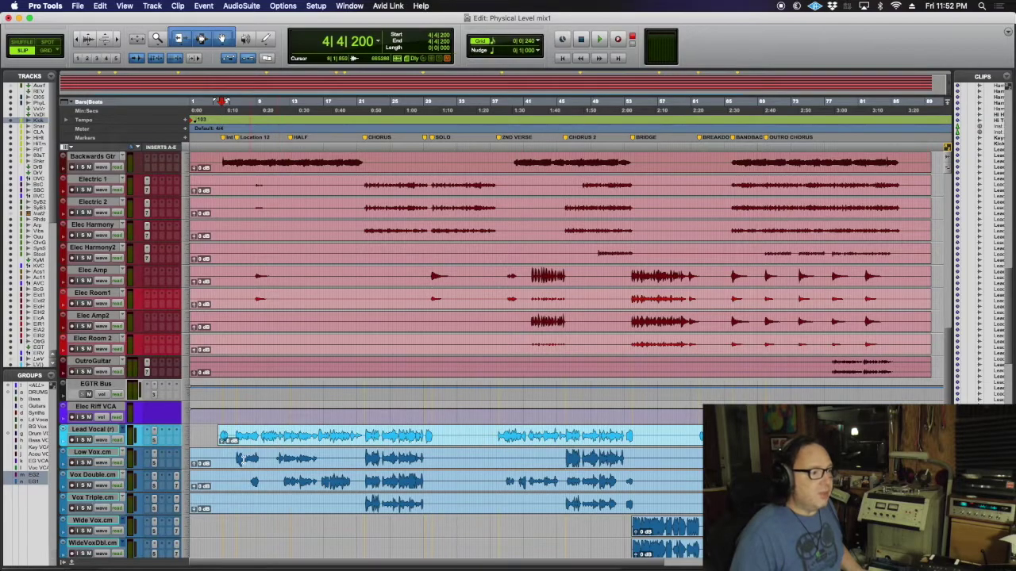
scroll(292, 454, "down", 11)
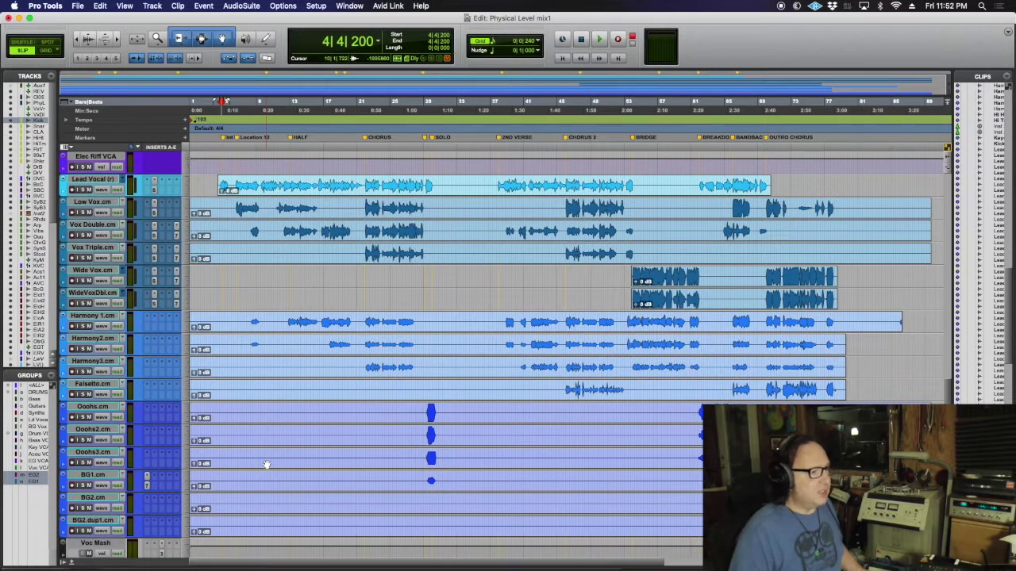
Step: Play the full session from 4|2|416 into the first chorus, watching the vocal tracks and their mixer levels
left_click(219, 203)
scroll(217, 204, "up", 15)
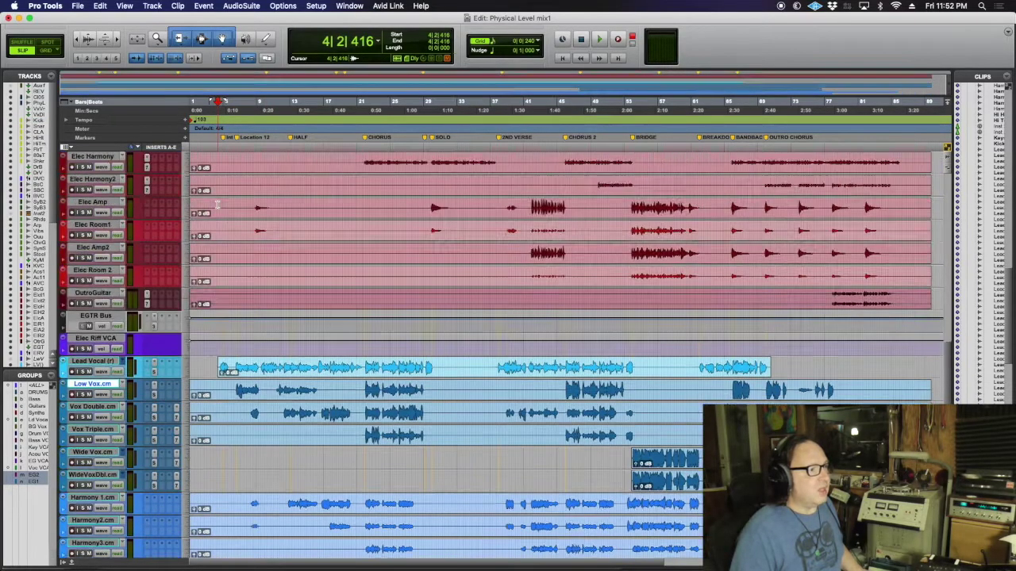
scroll(403, 335, "down", 13)
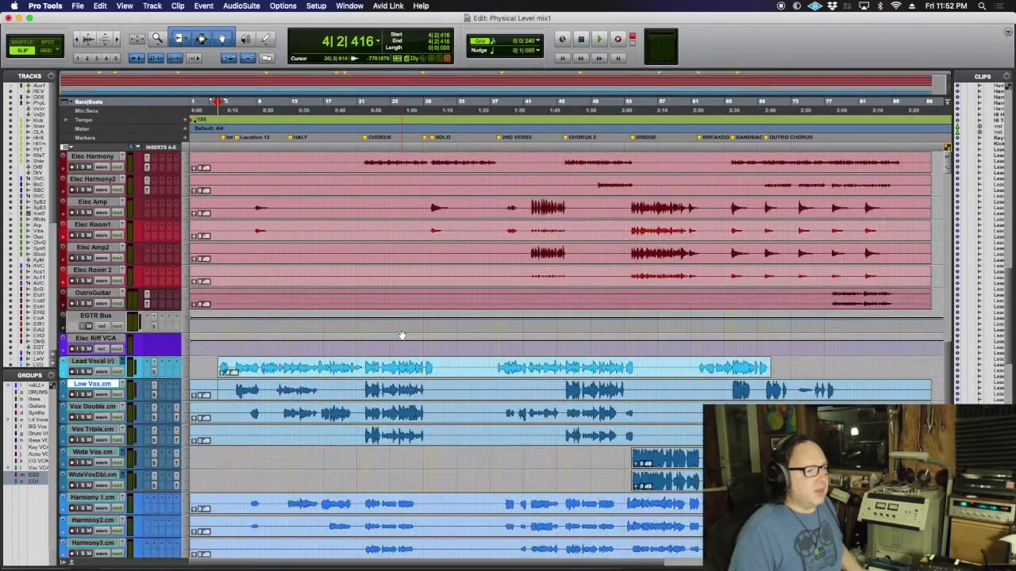
scroll(226, 261, "down", 3)
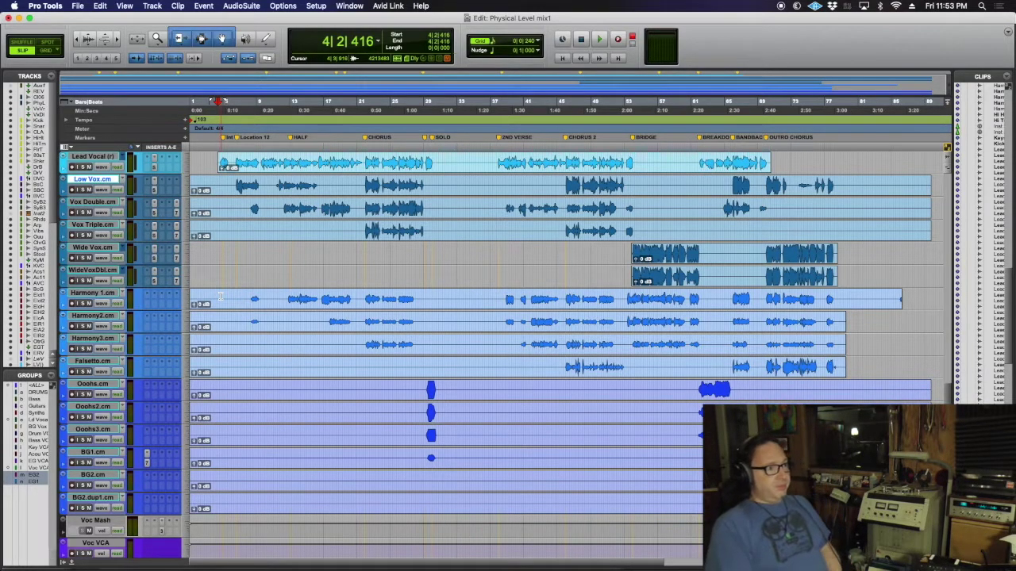
key("space")
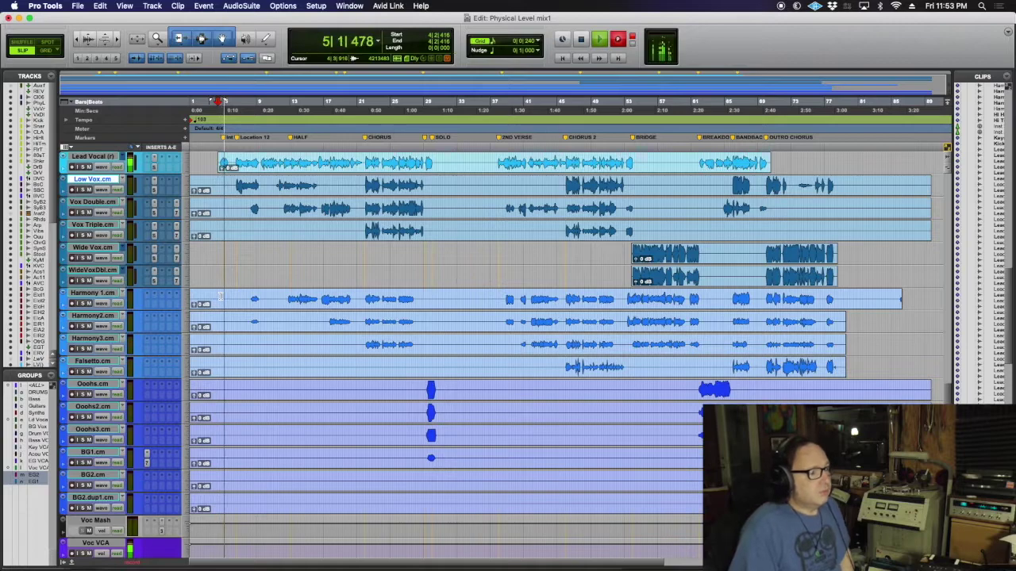
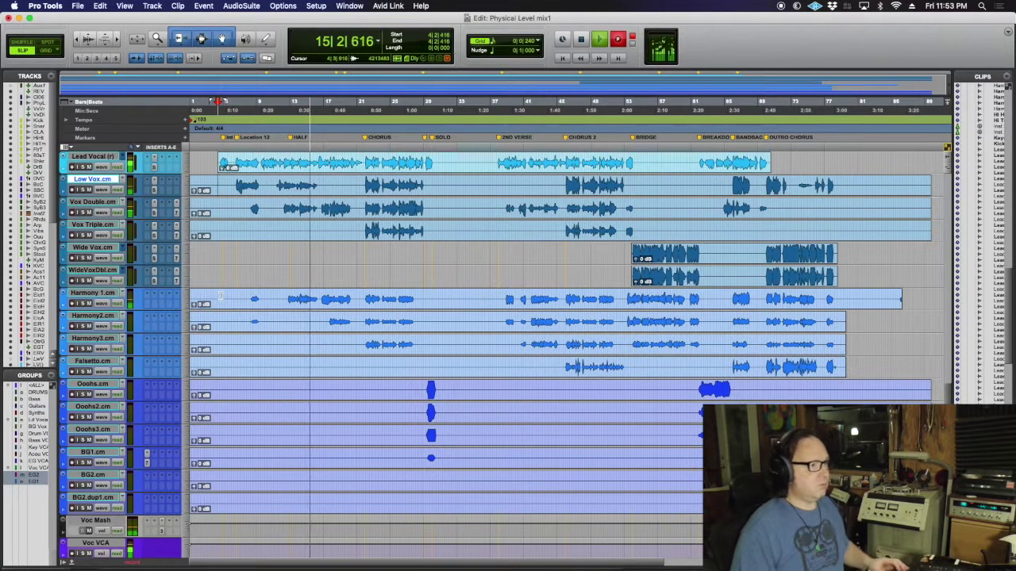
scroll(207, 488, "down", 4)
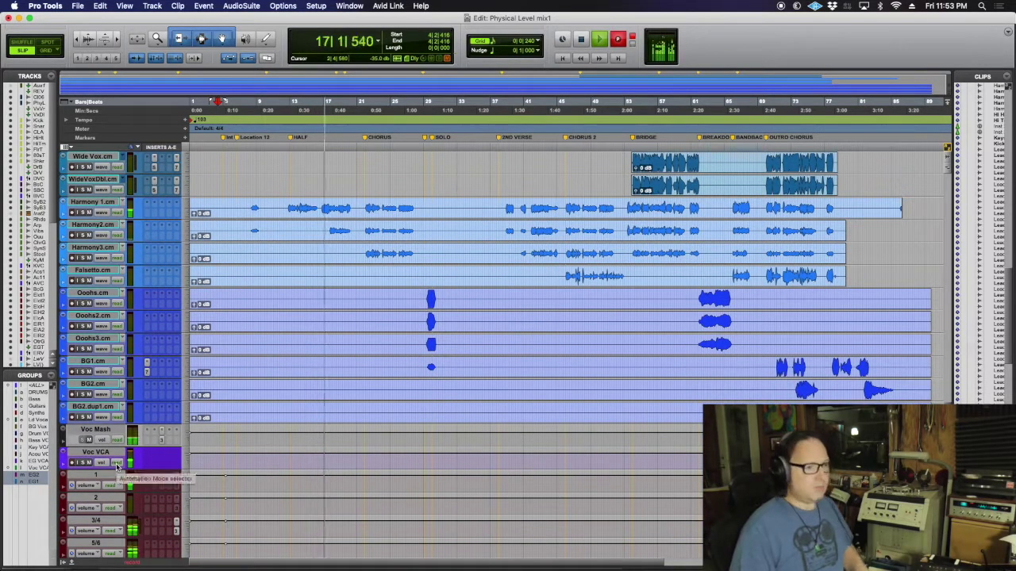
key("super+equal")
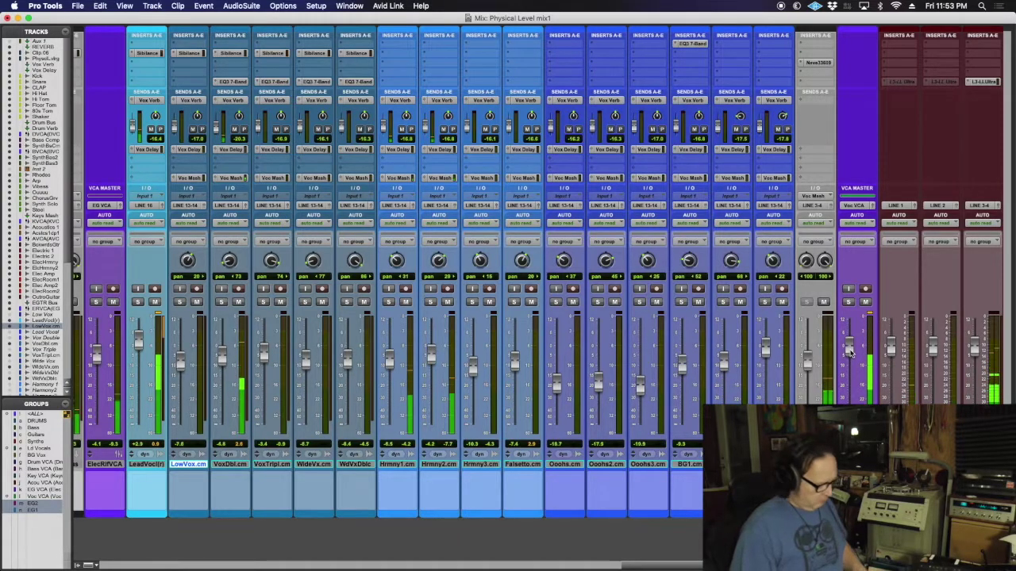
key("super+equal")
scroll(624, 389, "up", 5)
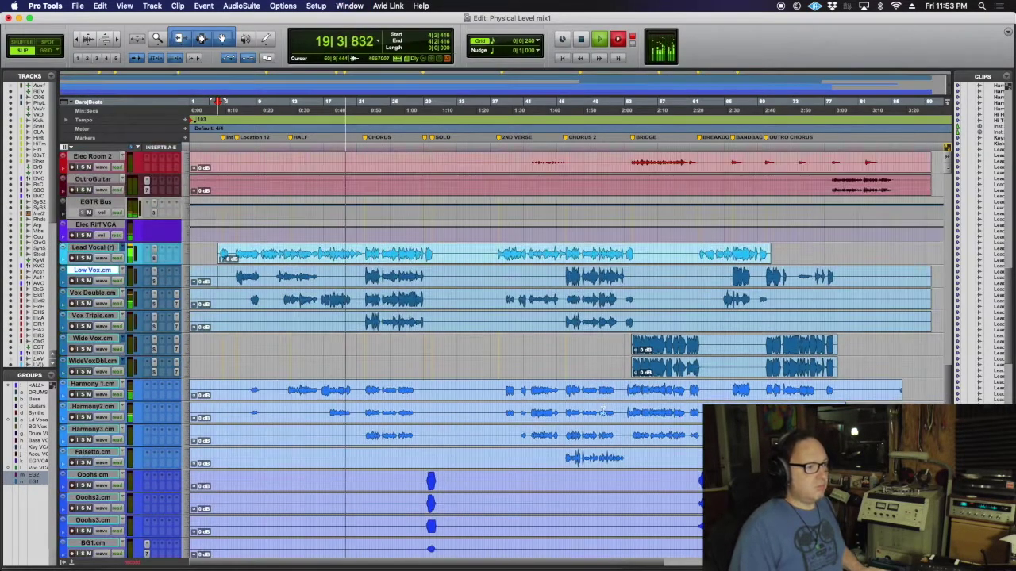
scroll(599, 416, "down", 1)
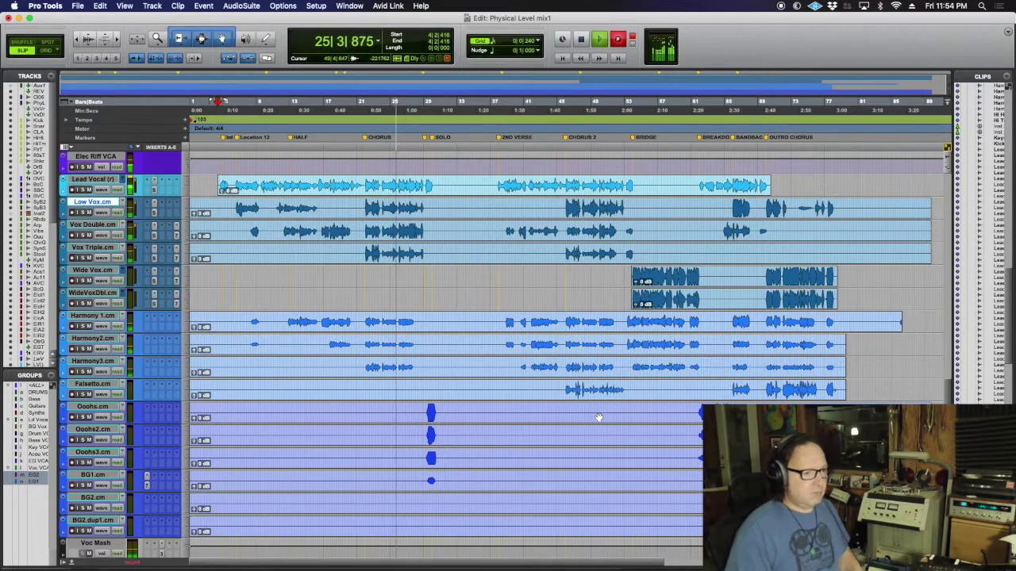
Step: Toggle the L3-LL Ultra insert on the LINE 15-16 output track in the mixer
key("super+equal")
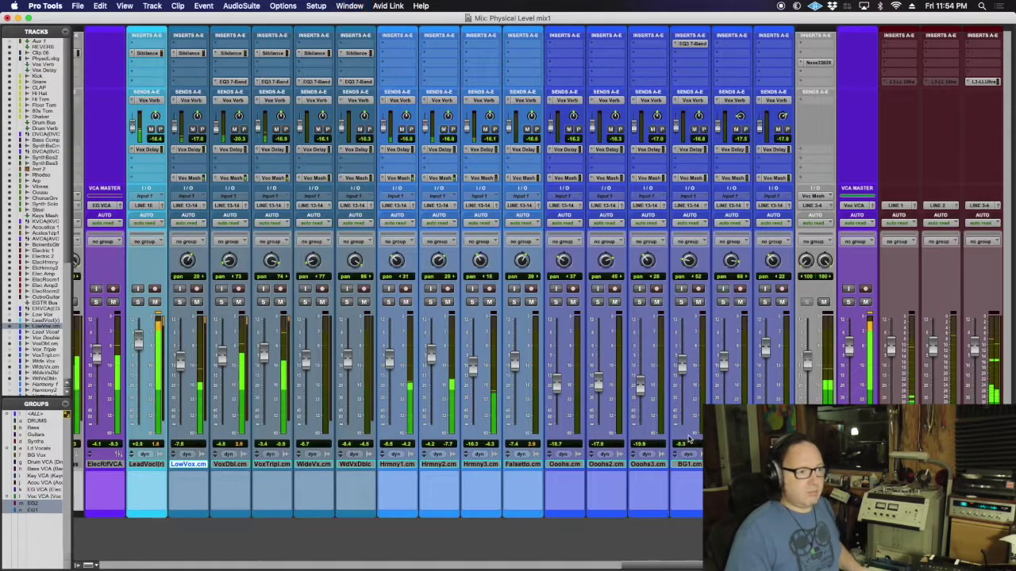
scroll(830, 384, "right", 10)
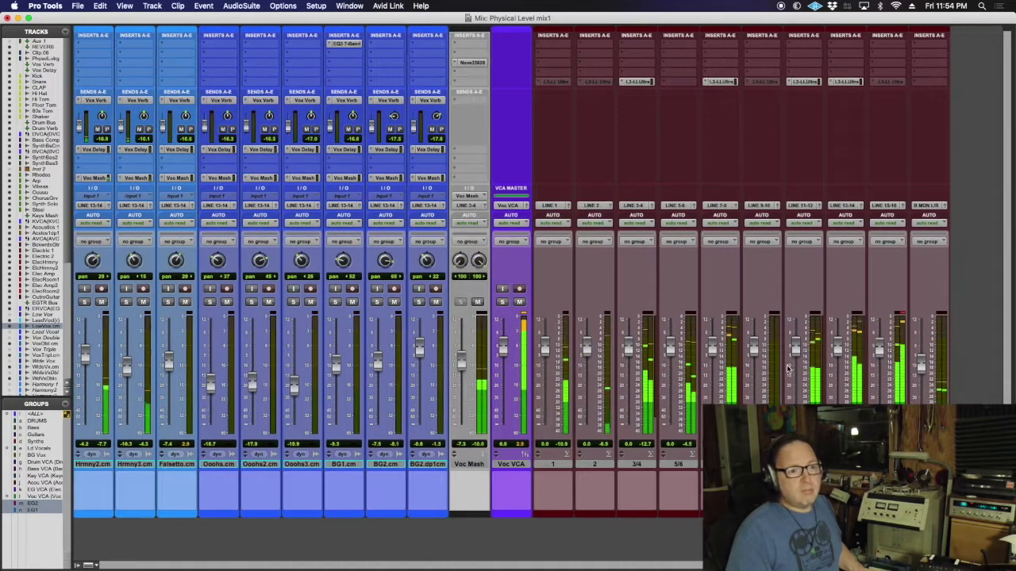
right_click(886, 82)
left_click(895, 95)
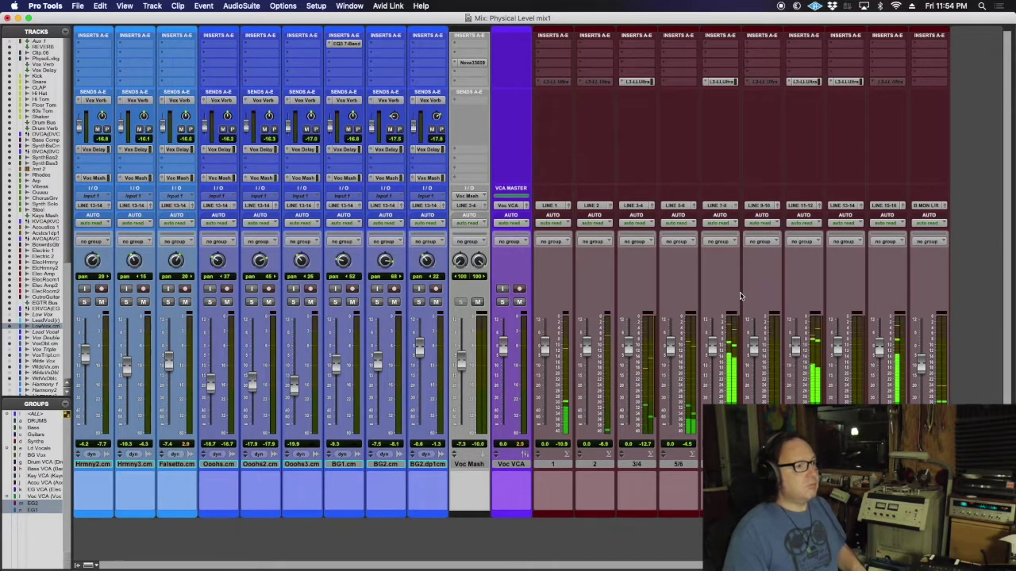
Step: Examine the electric guitar channels in the mixer and the guitar, keys and vocal tracks in the edit window during playback
scroll(458, 320, "left", 10)
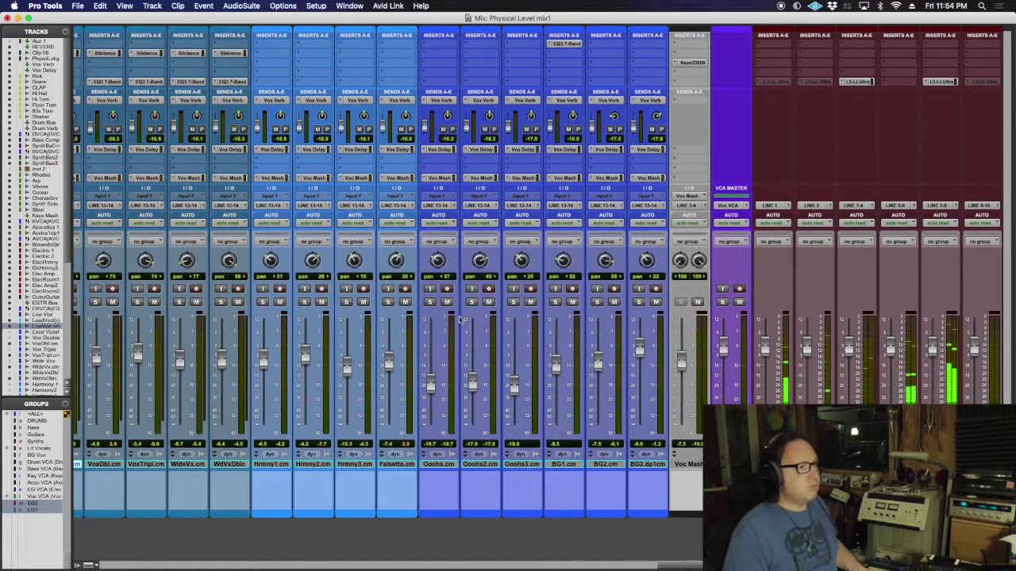
scroll(459, 319, "left", 10)
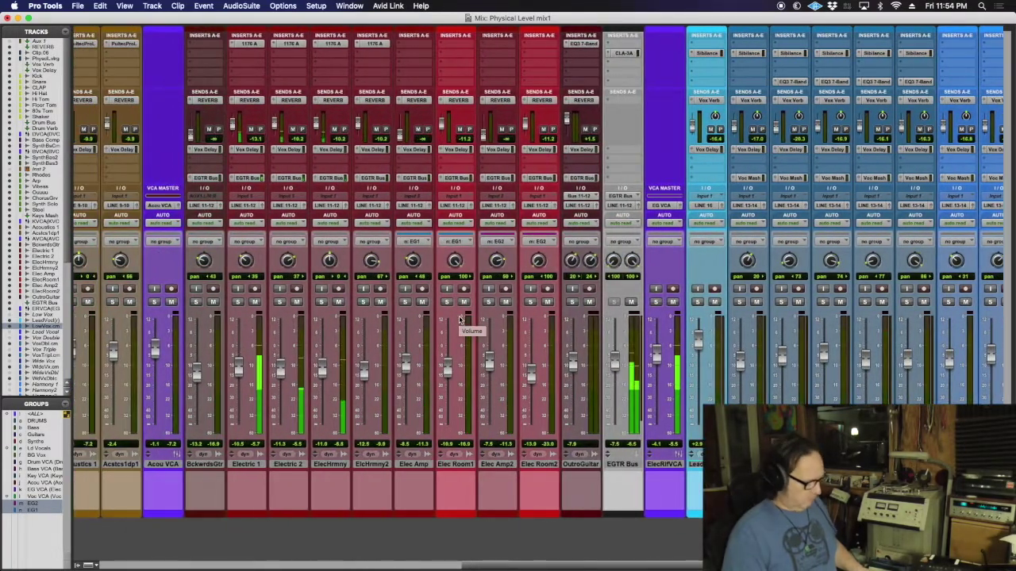
key("super+equal")
scroll(459, 318, "up", 15)
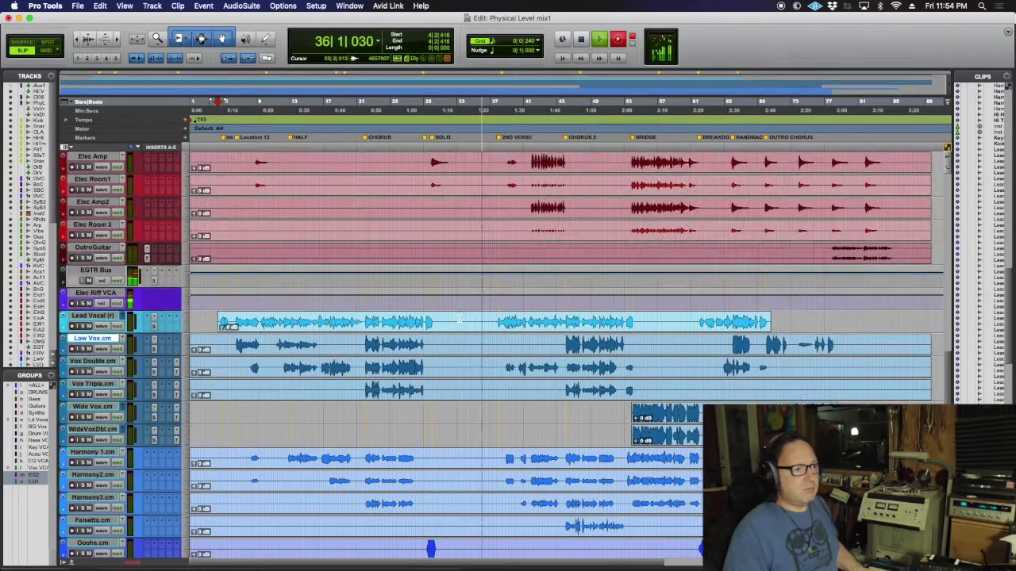
scroll(458, 319, "up", 5)
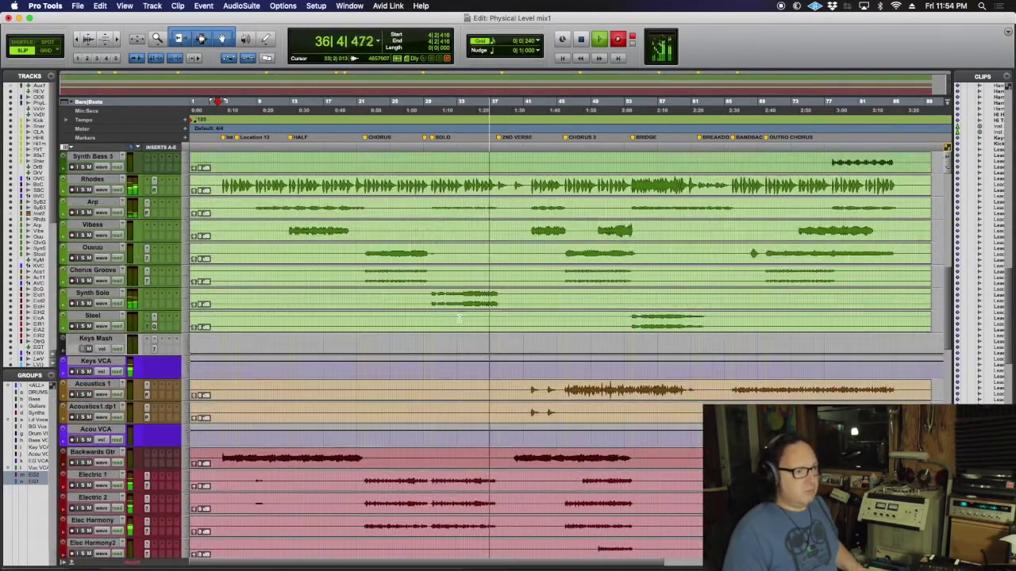
scroll(459, 318, "down", 15)
scroll(458, 319, "down", 12)
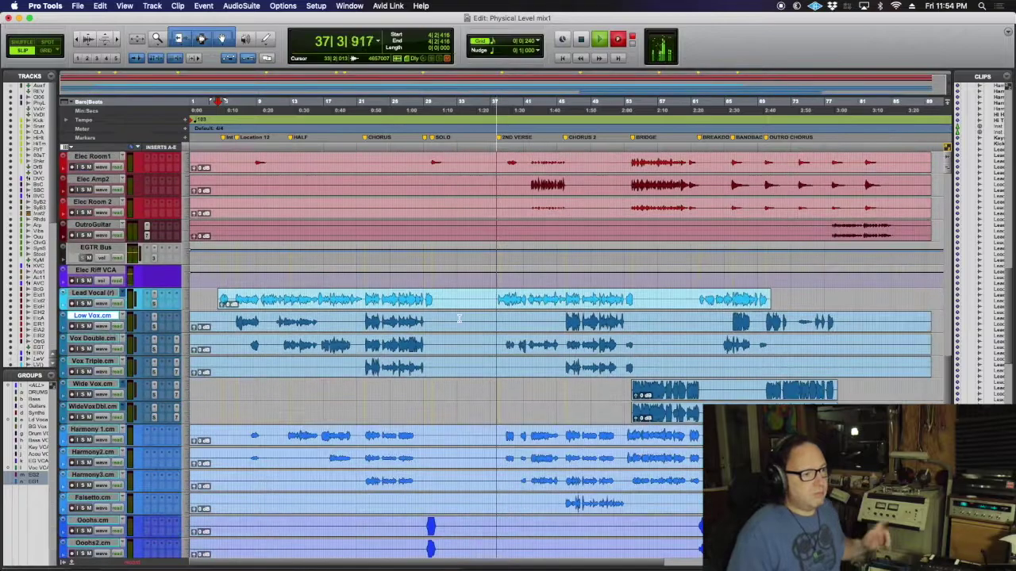
scroll(459, 319, "up", 5)
scroll(459, 318, "down", 5)
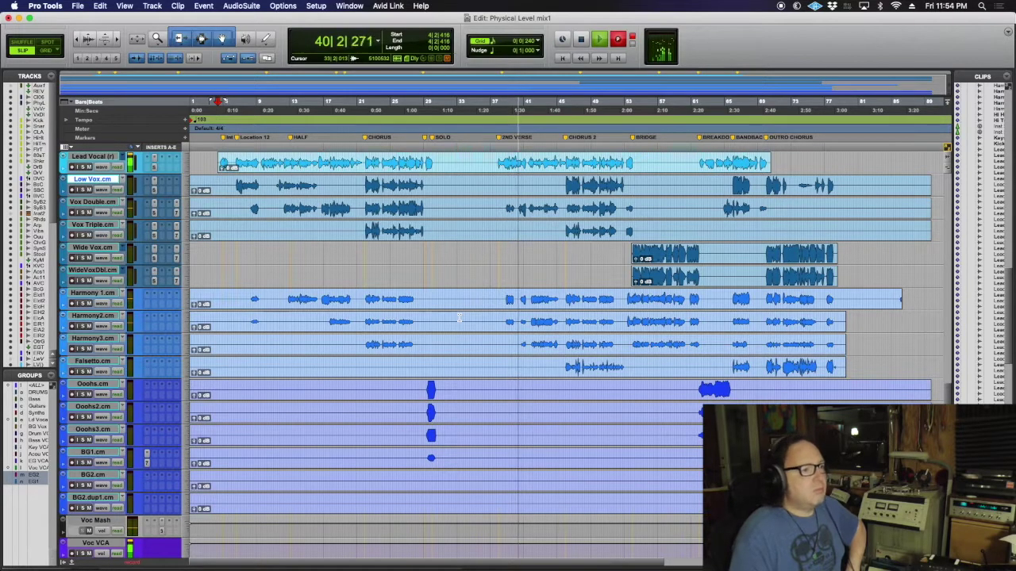
Step: Lower the Low Vox fader to -8.5 dB and raise the Voc Mash fader in the mixer
key("super+equal")
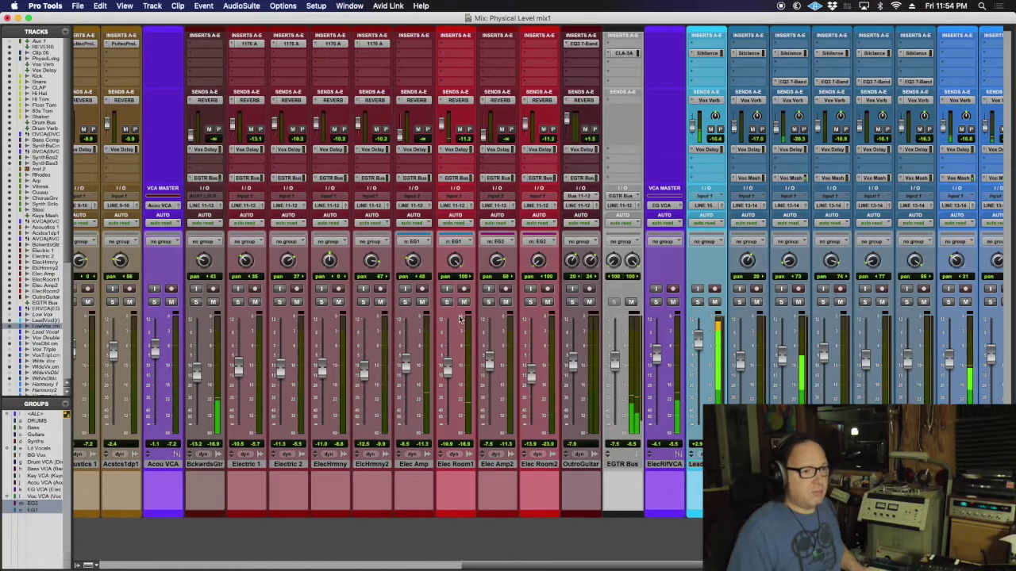
scroll(613, 357, "right", 5)
scroll(693, 315, "right", 5)
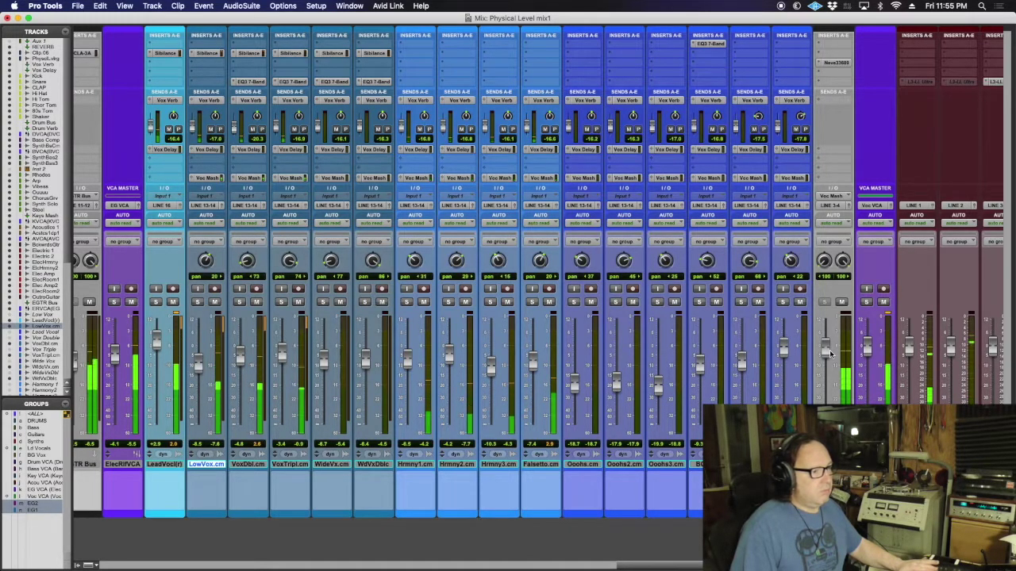
Step: Check the Neve 33609 compressor on Voc Mash, close it, and look over the keys and bass channels in the mixer
left_click(825, 62)
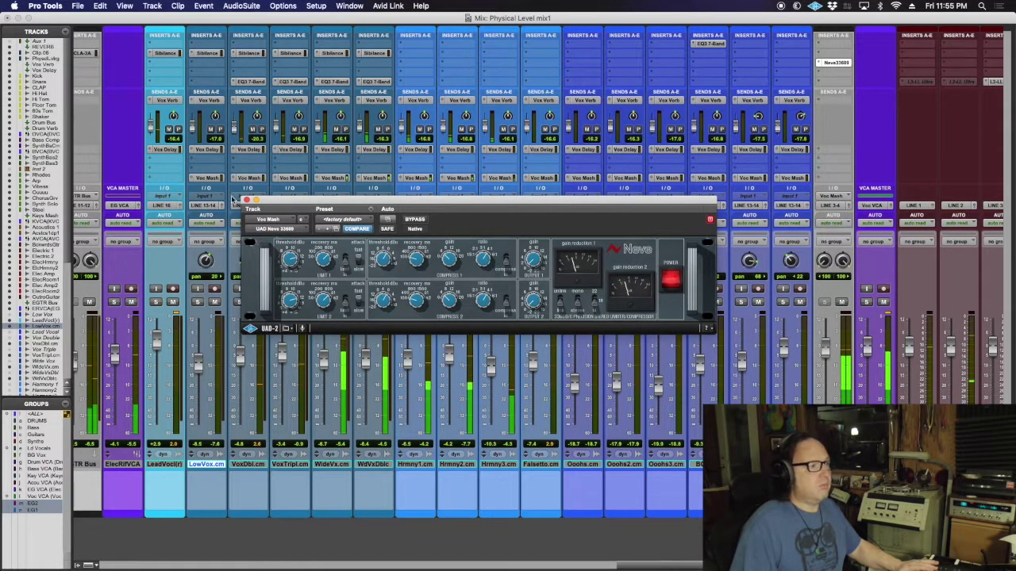
left_click(247, 200)
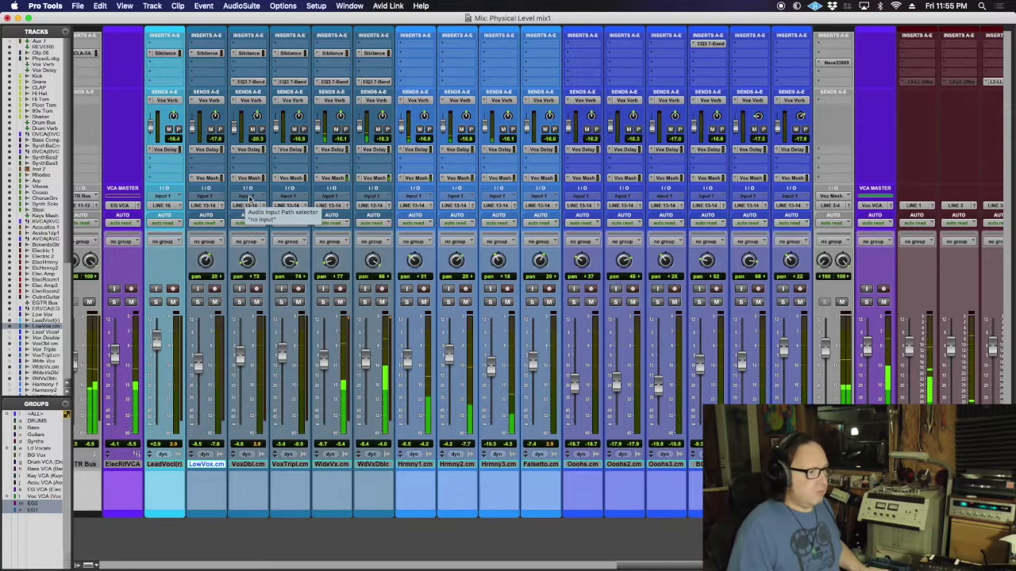
scroll(264, 288, "left", 15)
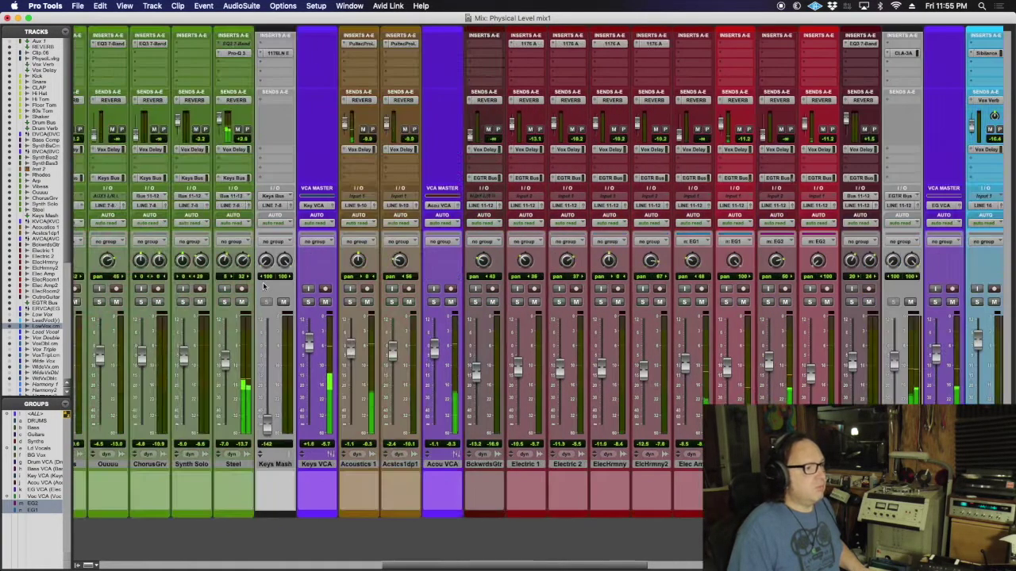
scroll(264, 287, "left", 8)
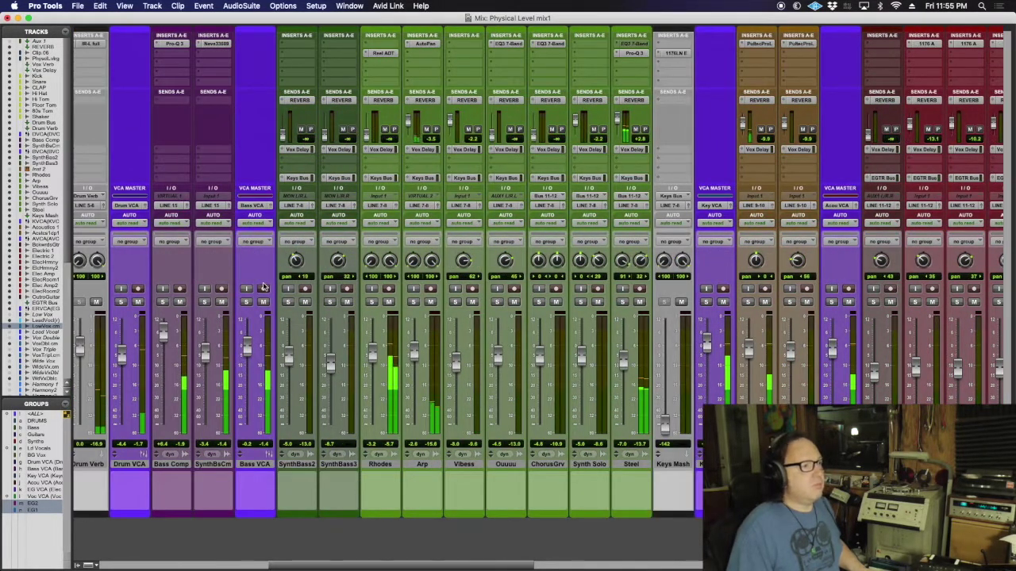
Step: Examine the vocal channels in the mixer and the vocal tracks in the edit window during playback, selecting the BG1 track
scroll(265, 287, "right", 8)
scroll(264, 287, "right", 20)
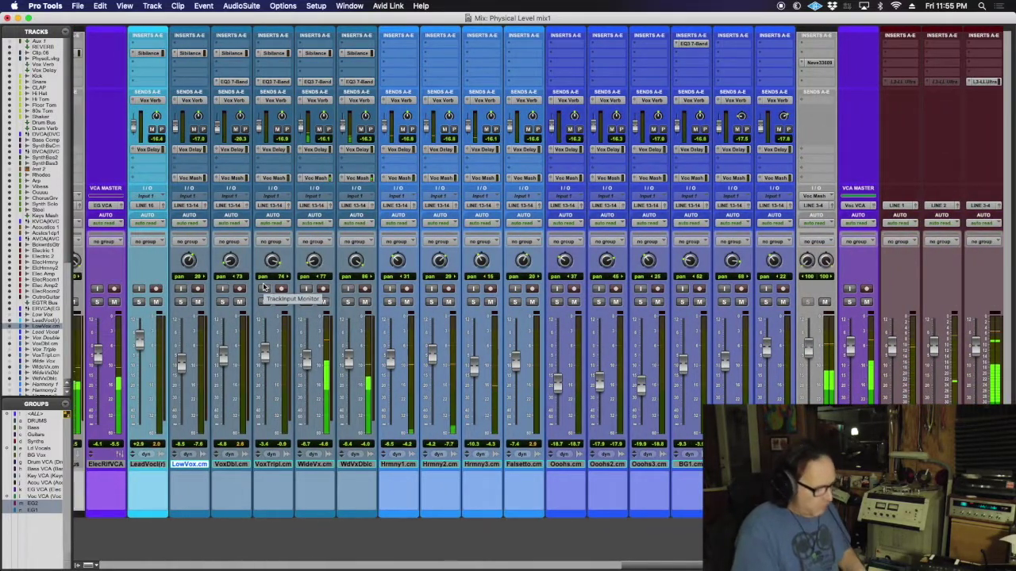
key("super+equal")
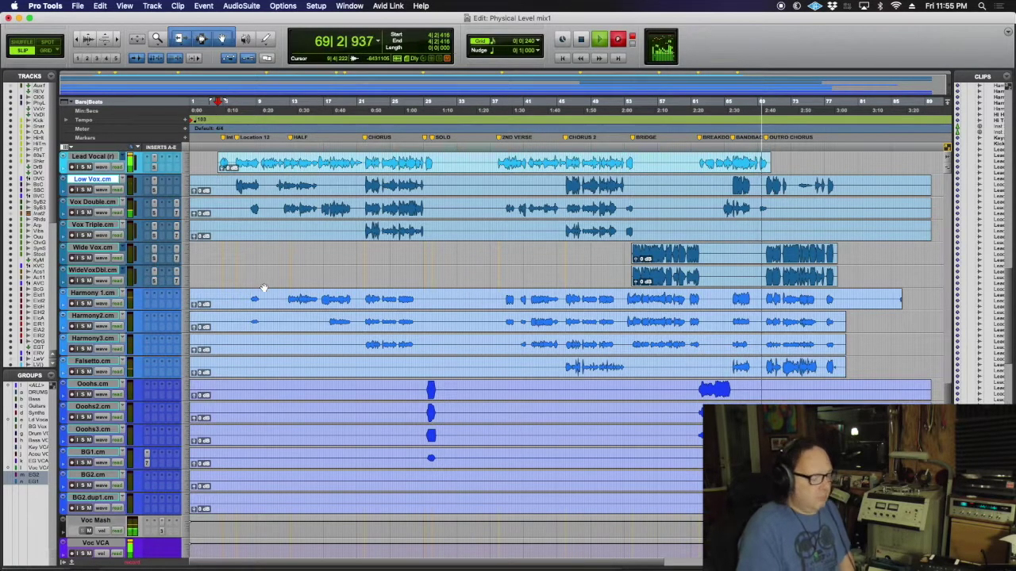
key("super+equal")
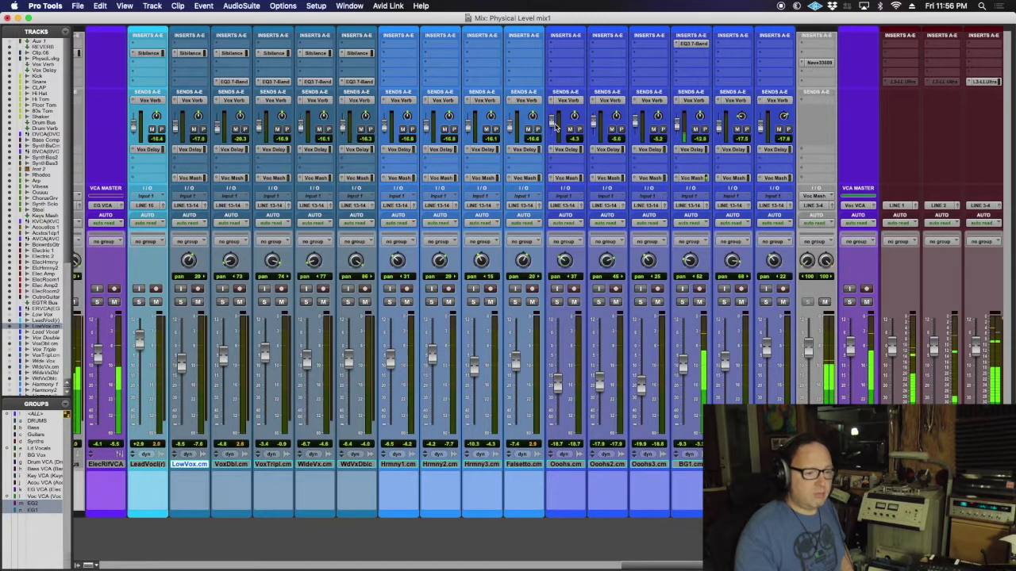
key("super+equal")
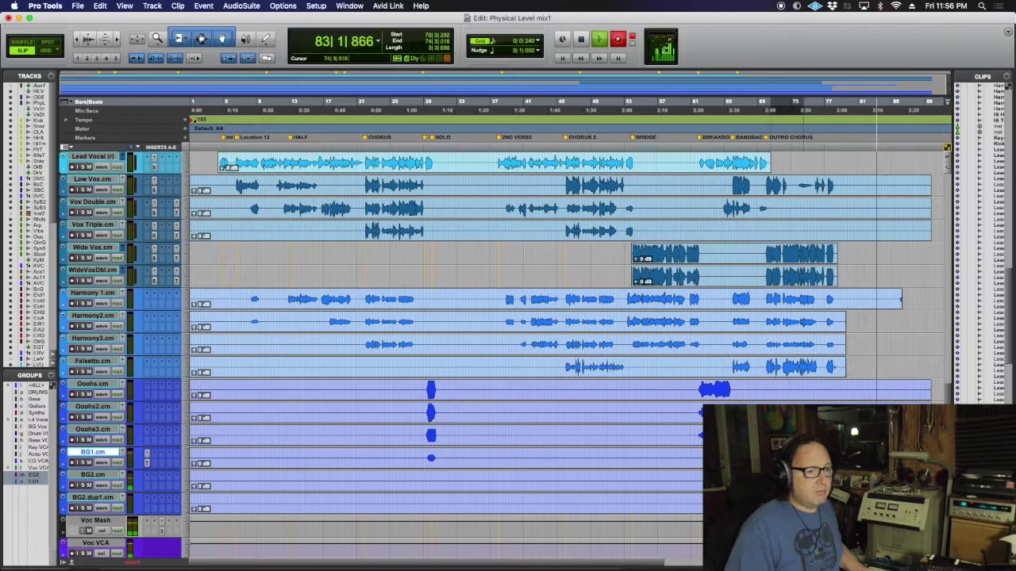
left_click(93, 452)
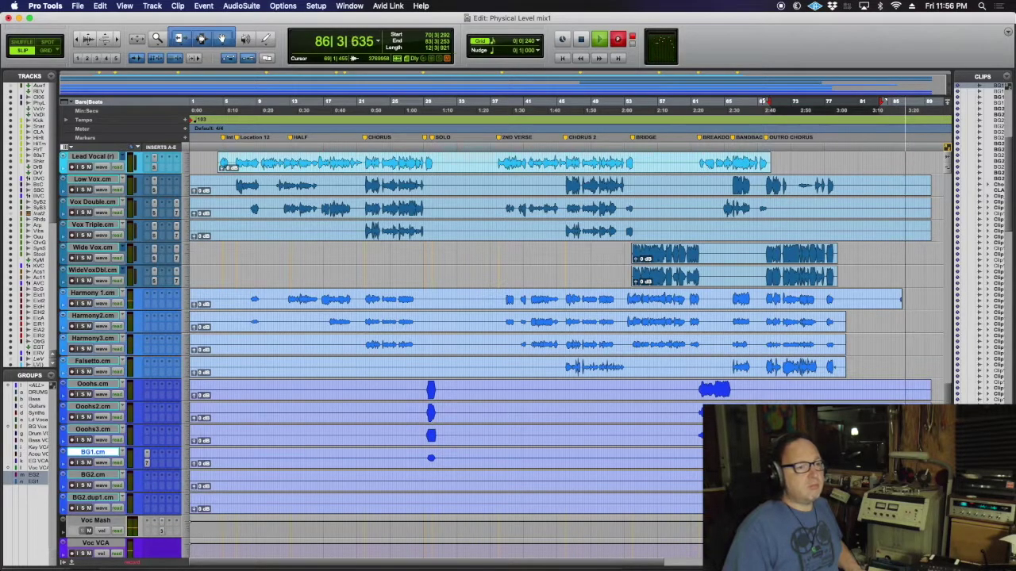
Step: Stop playback and trim the tail of the Harmony 1 clip back to 85|3|603
key("space")
left_click_drag(915, 291, 896, 298)
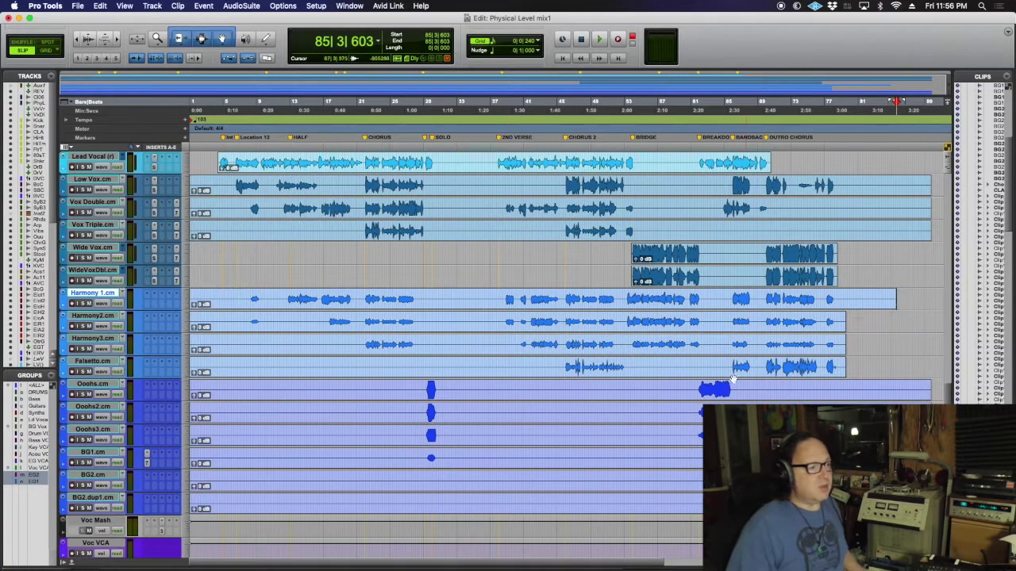
scroll(426, 287, "down", 10)
scroll(427, 286, "up", 15)
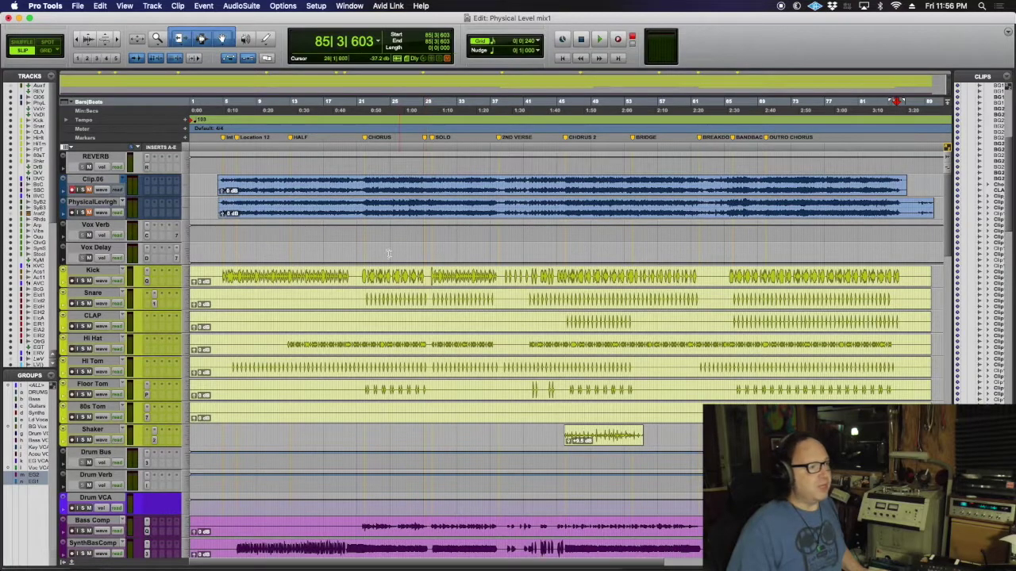
Step: Create a new playlist on the Clip.06 mix print track, keeping the suggested name
left_click(123, 182)
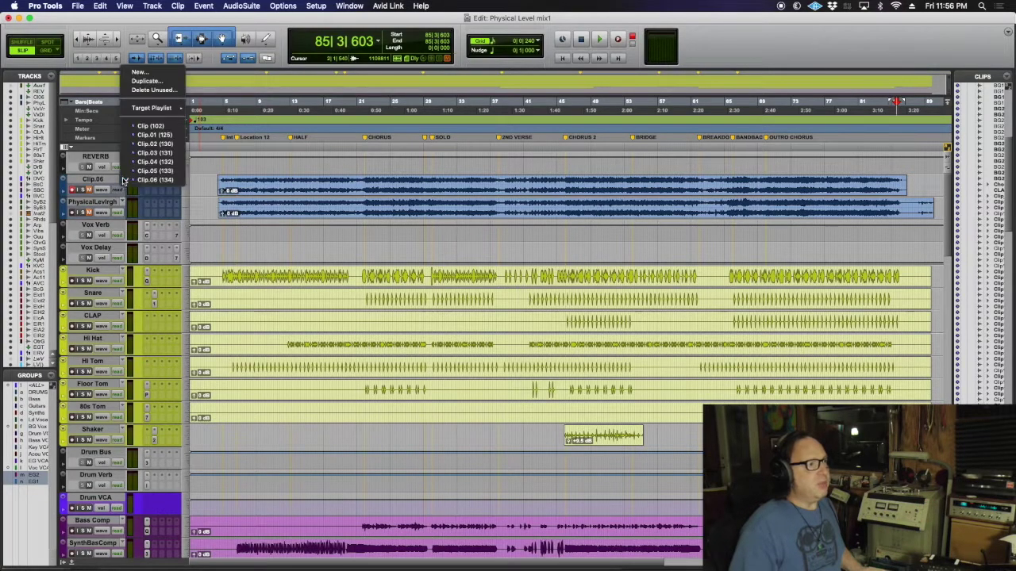
left_click(146, 71)
key("Return")
Step: Play the passage with the first Ooohs vocals, starting from bar 27 beat 4 at the end of the chorus
scroll(411, 312, "down", 10)
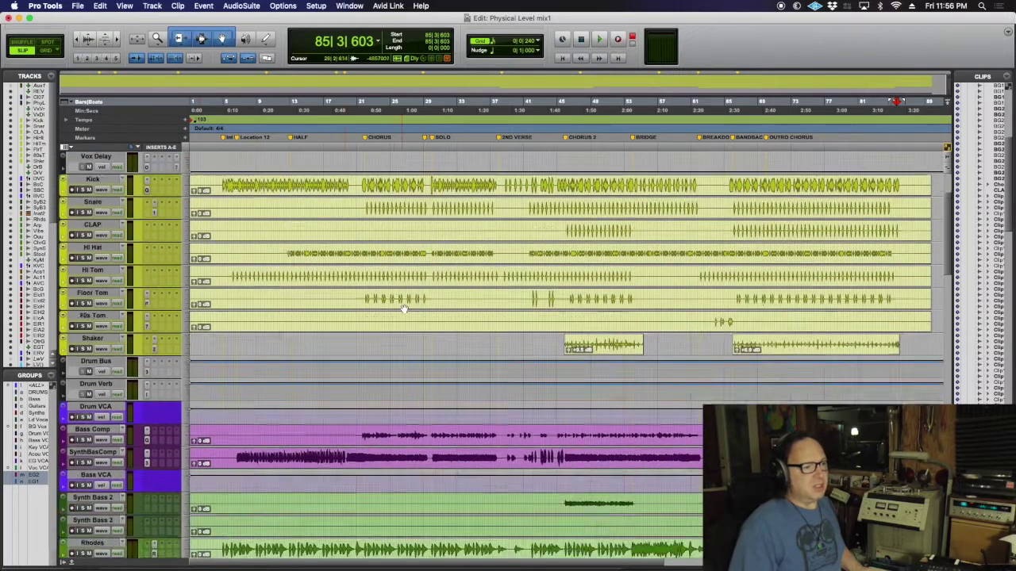
scroll(411, 312, "down", 15)
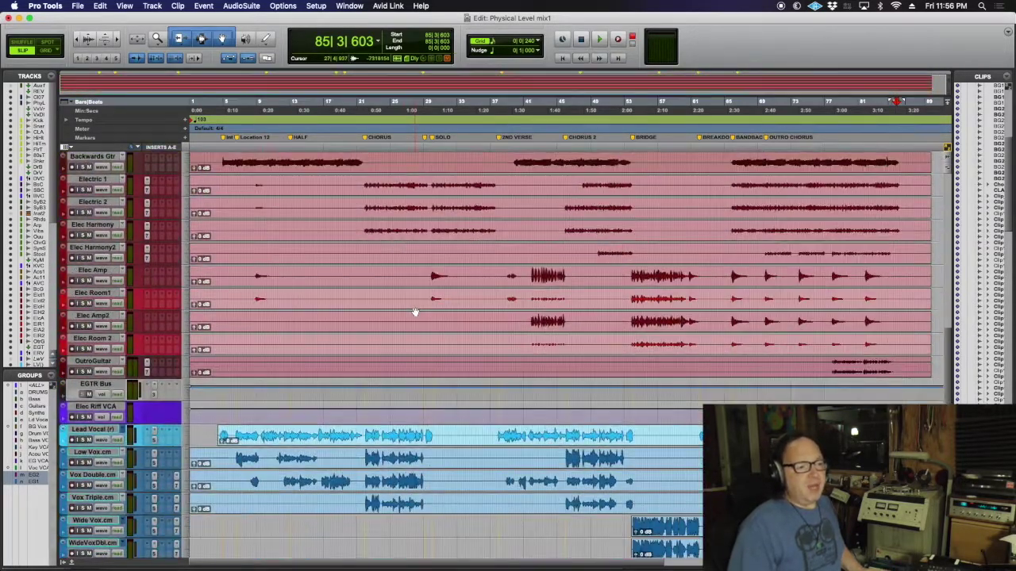
scroll(415, 314, "down", 4)
scroll(415, 315, "right", 6)
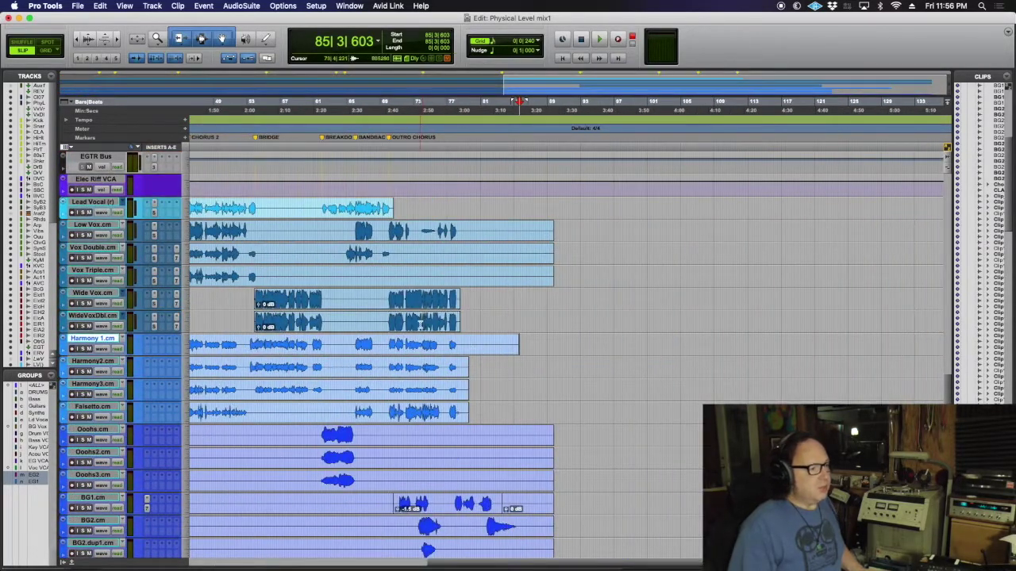
scroll(340, 400, "left", 6)
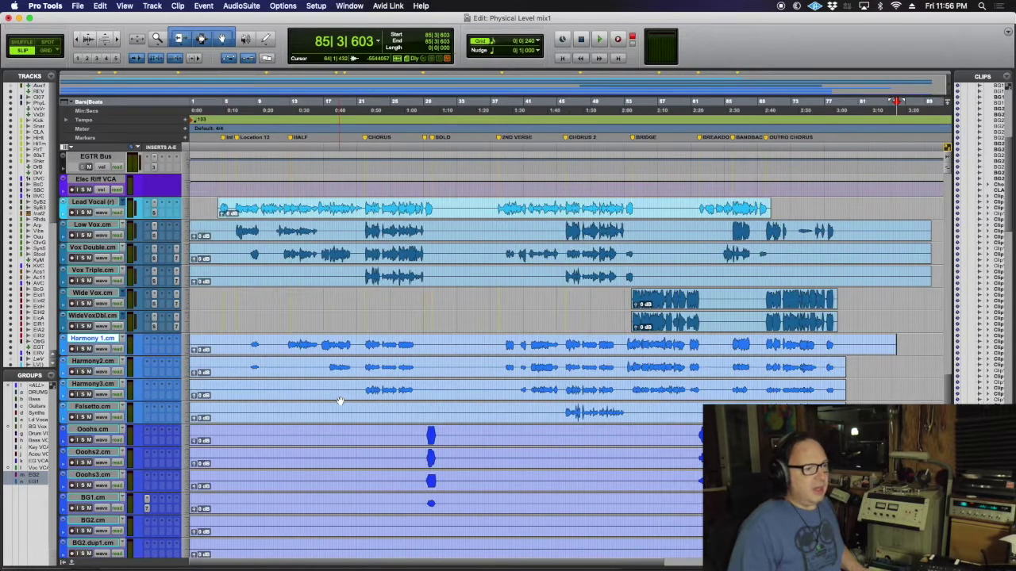
left_click(410, 435)
left_click(415, 435)
left_click(413, 434)
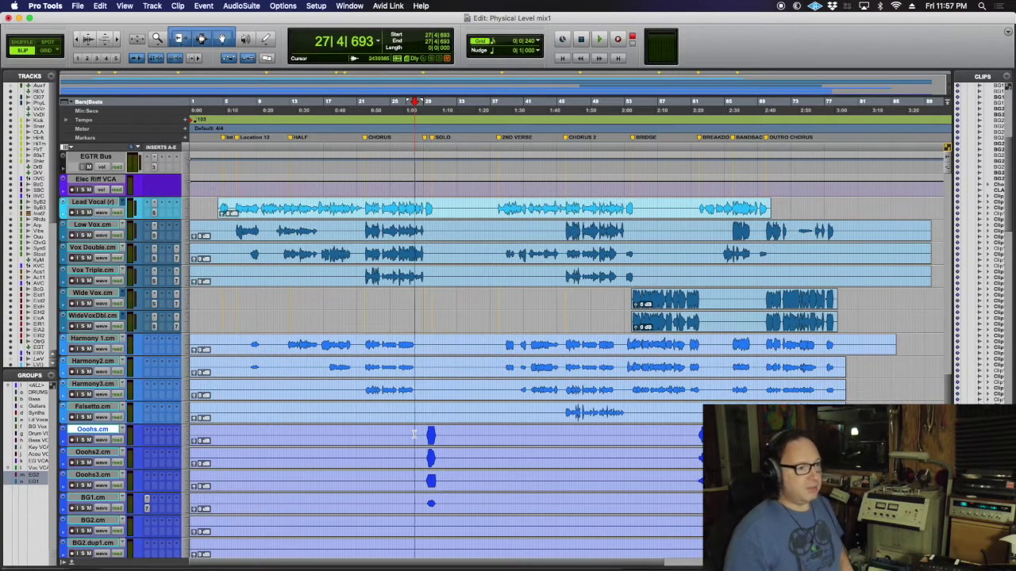
key("space")
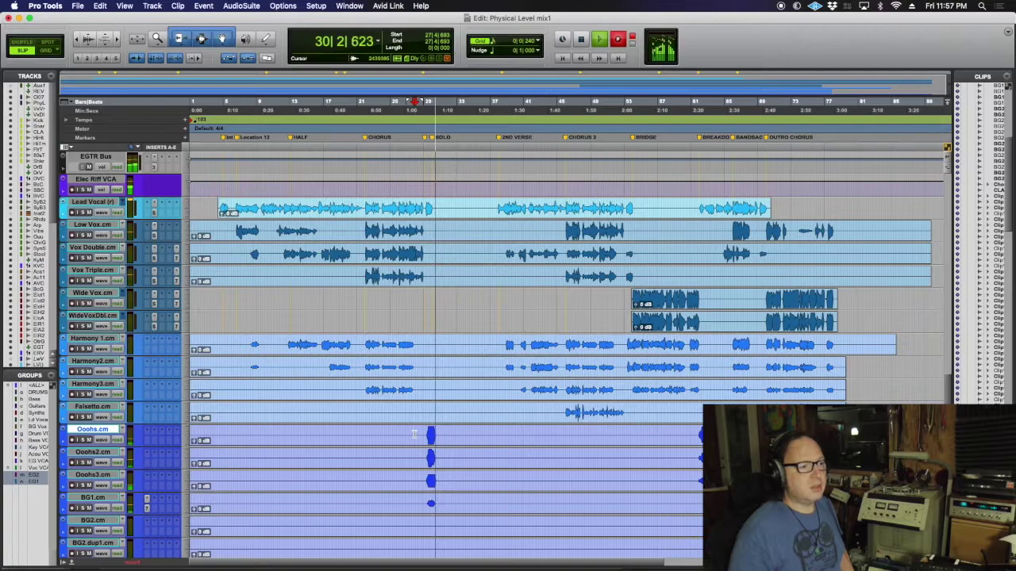
key("space")
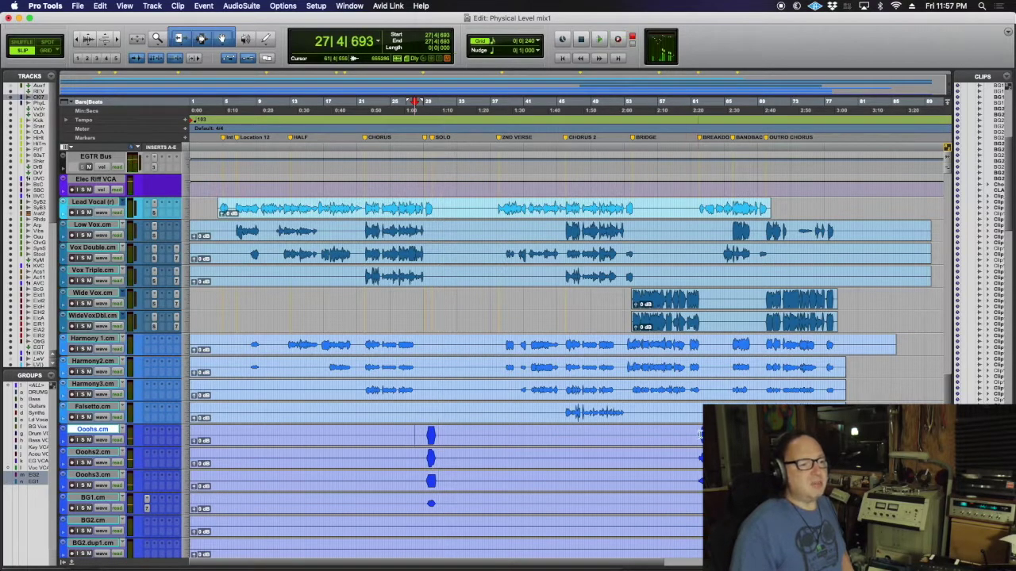
Step: Play the second Ooohs entrance in the breakdown, starting from bar 61
left_click(691, 433)
key("space")
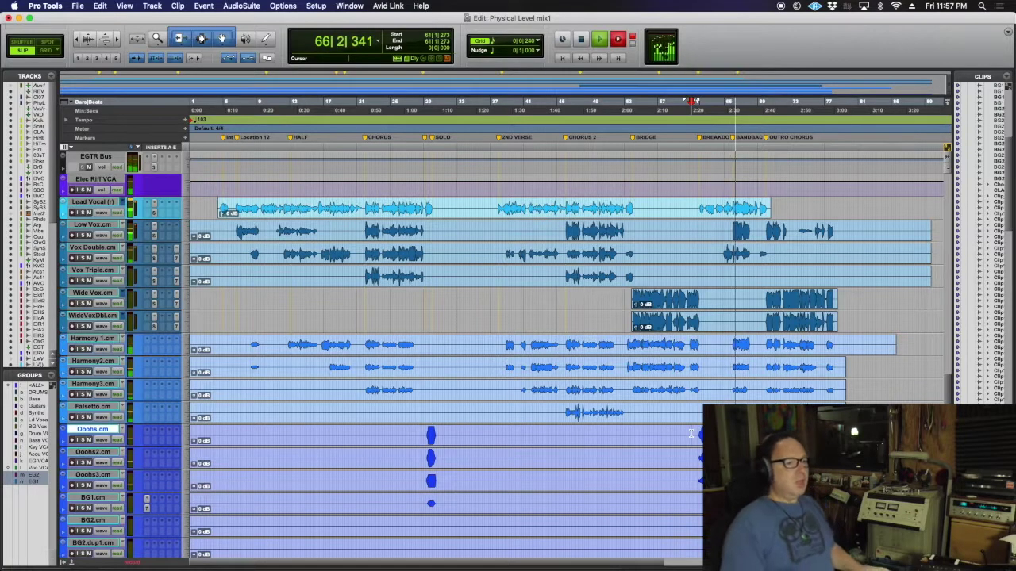
key("space")
Step: In the Mix window, select the three Ooohs tracks and expand the Vox Delay send row to show its level faders
key("super+equal")
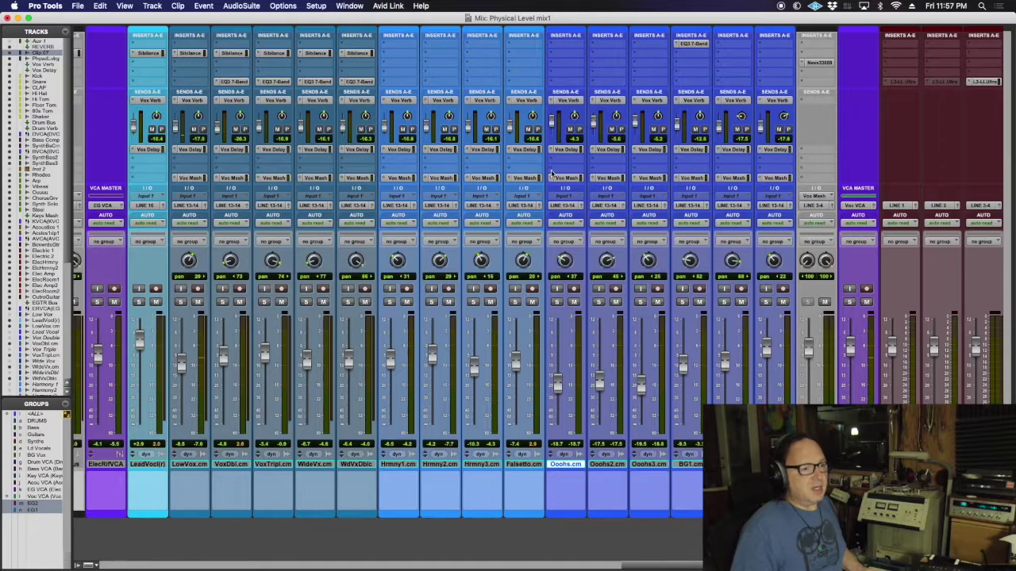
left_click(689, 465)
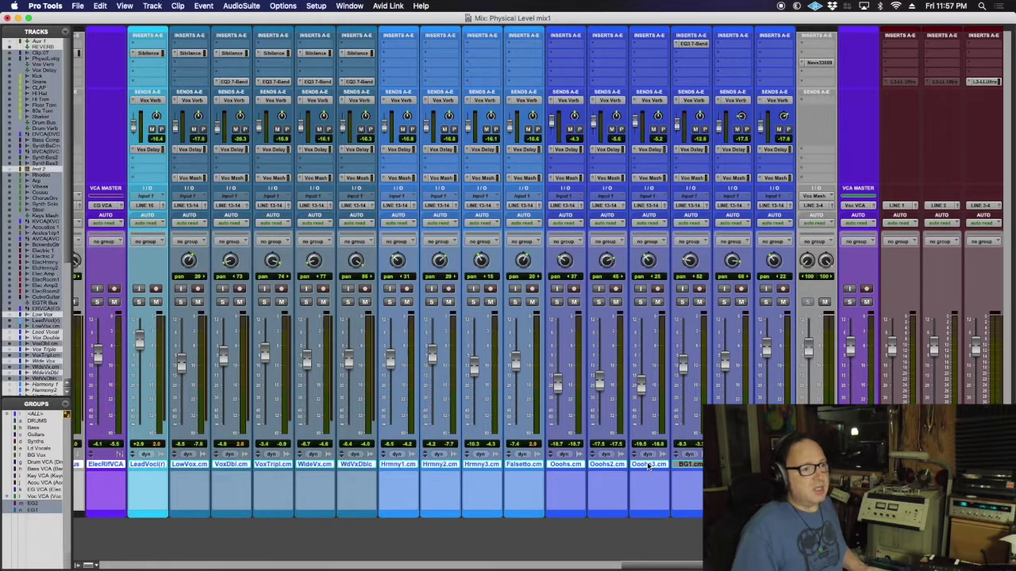
left_click(561, 465)
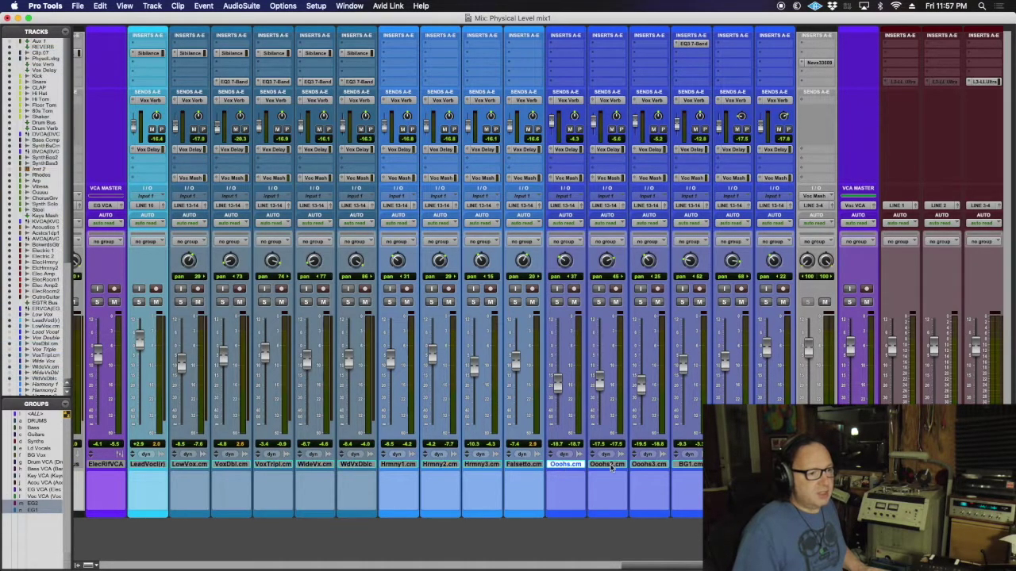
left_click(646, 465, "shift")
left_click(551, 151)
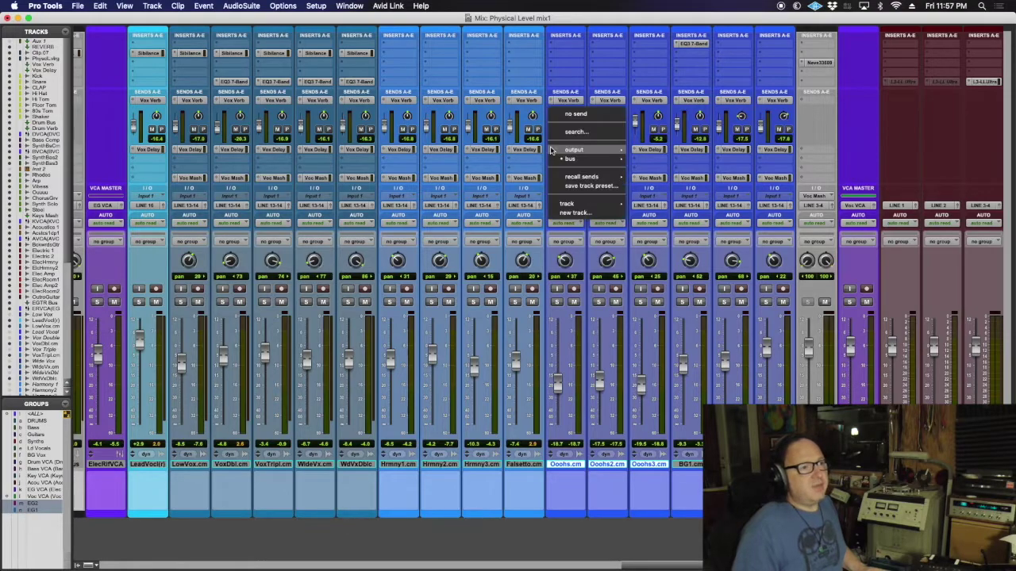
left_click(547, 155)
left_click(551, 151)
left_click(552, 153)
left_click(551, 151, "super")
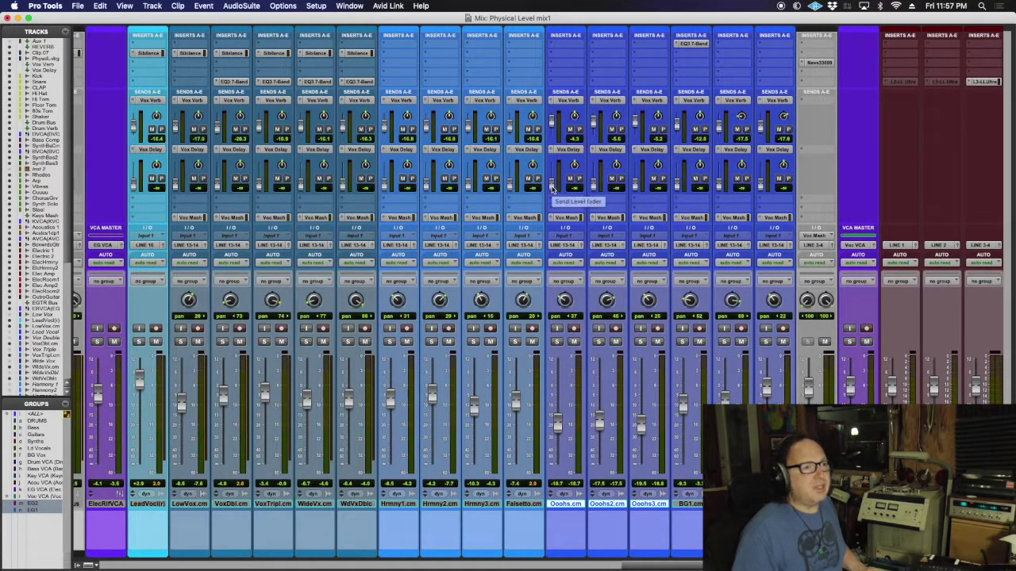
Step: Remove the RealVerb plug-in from the REVERB aux track and delete that track
scroll(553, 188, "left", 15)
scroll(553, 188, "left", 12)
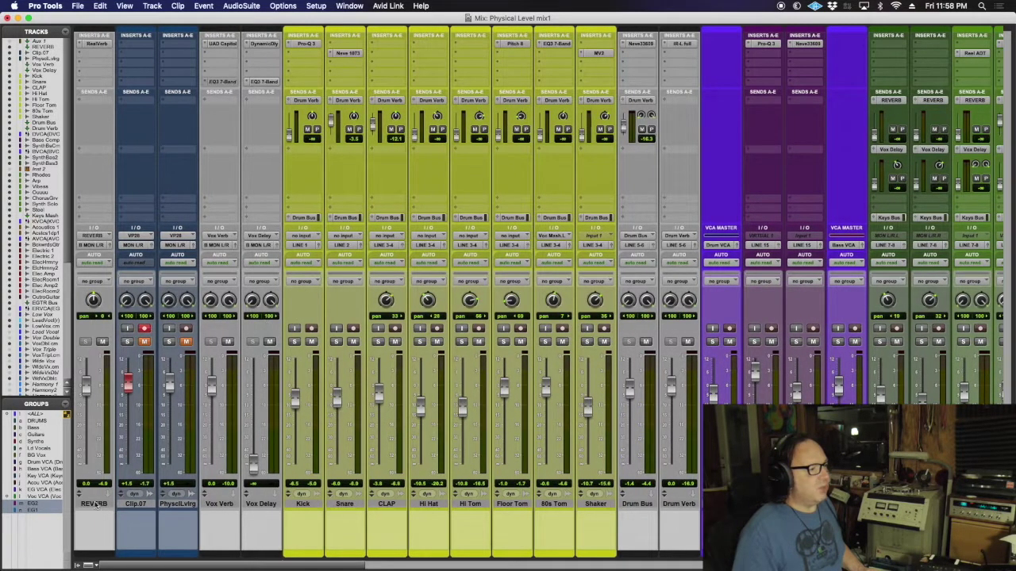
left_click(94, 505)
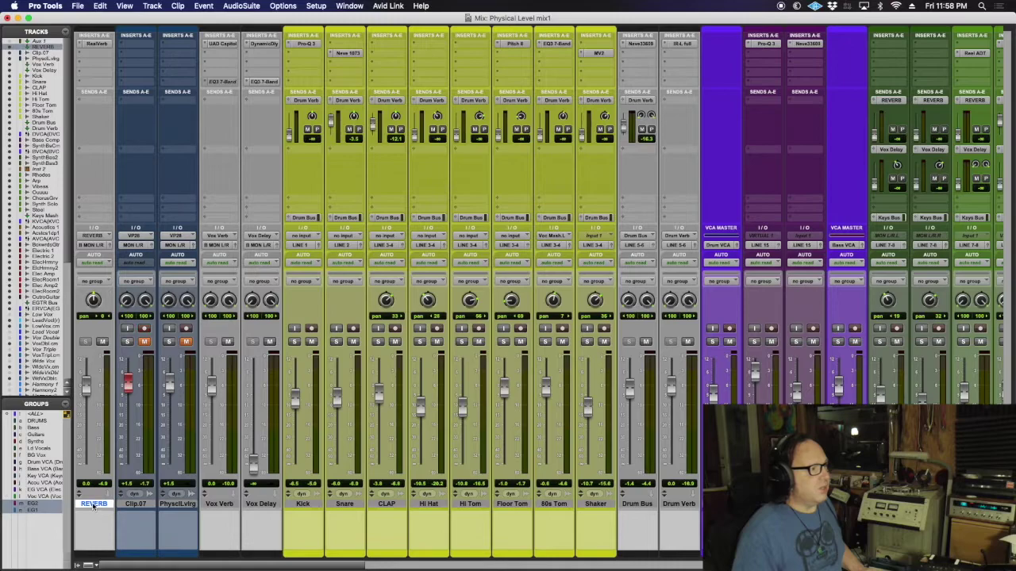
left_click(93, 43)
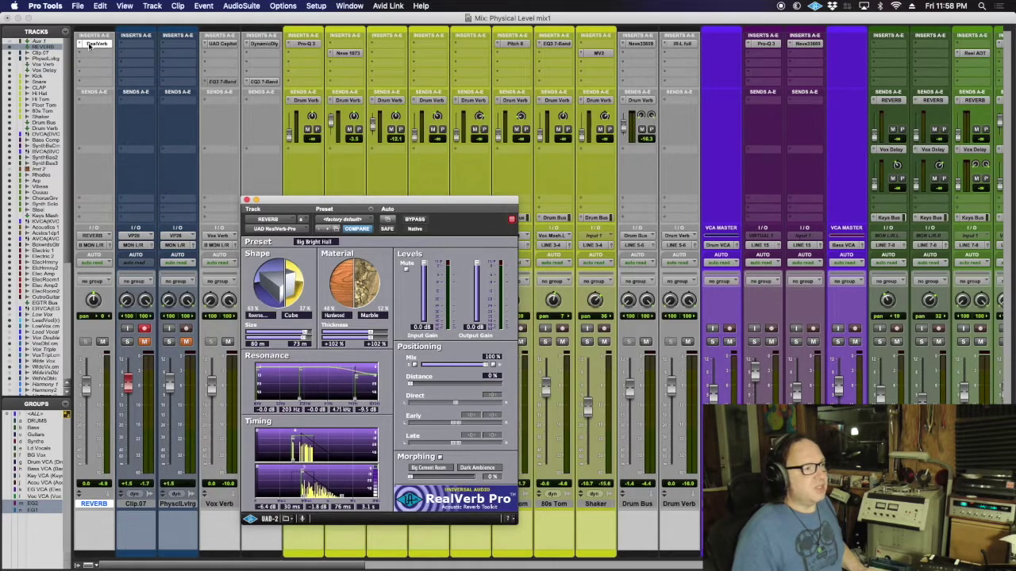
left_click(90, 45)
left_click(90, 45)
left_click(90, 45)
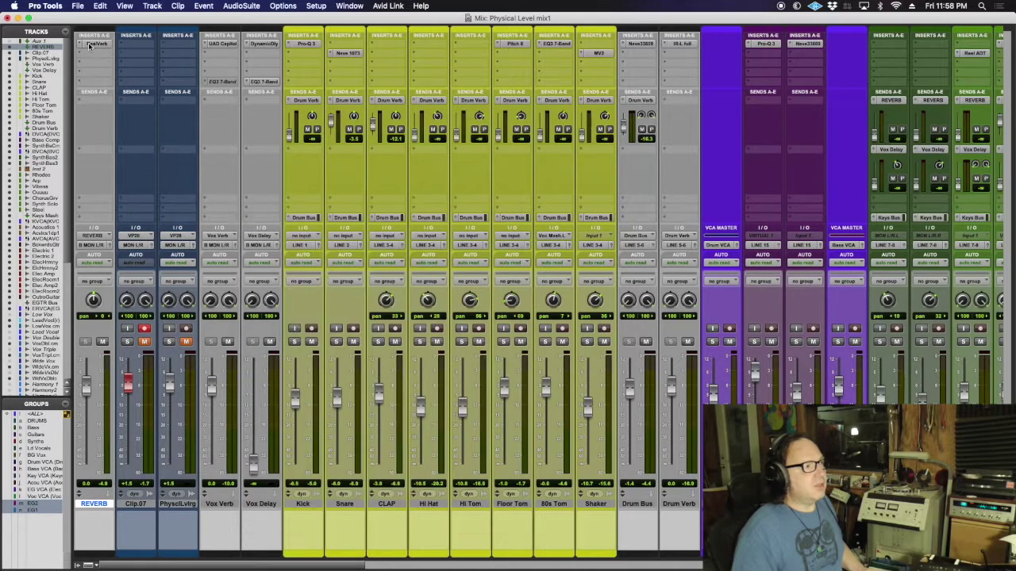
left_click(80, 45)
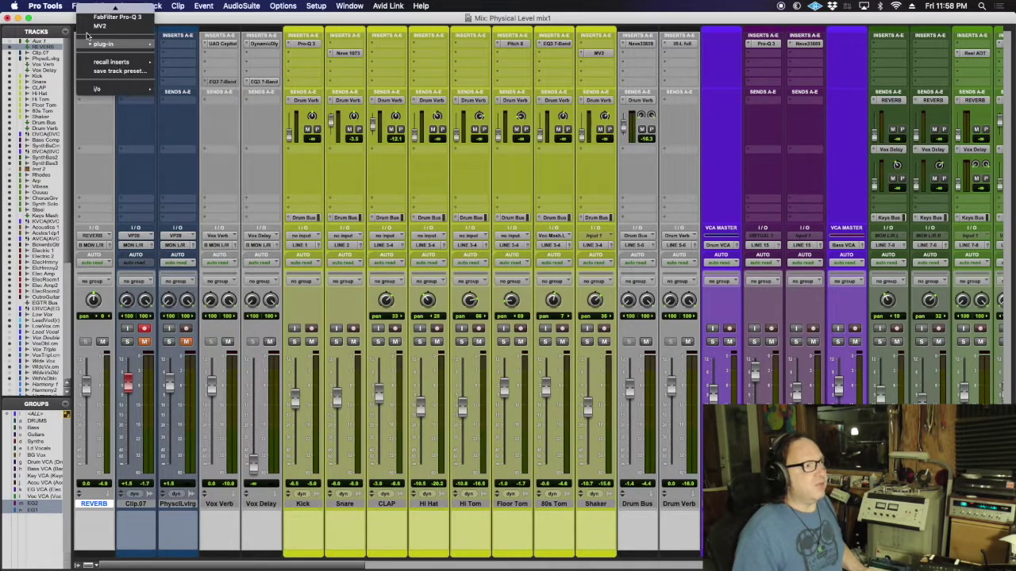
left_click(94, 70)
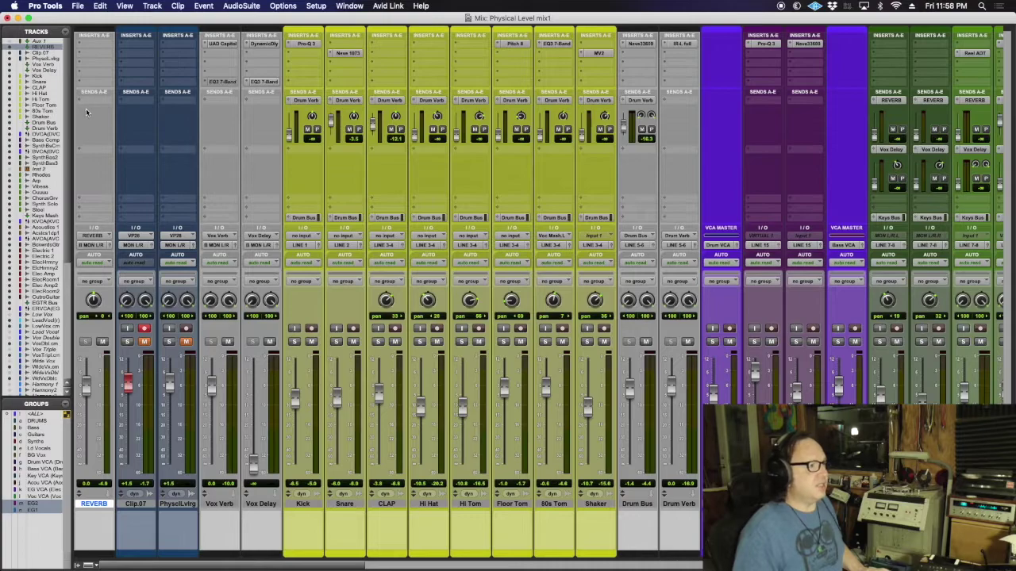
right_click(94, 509)
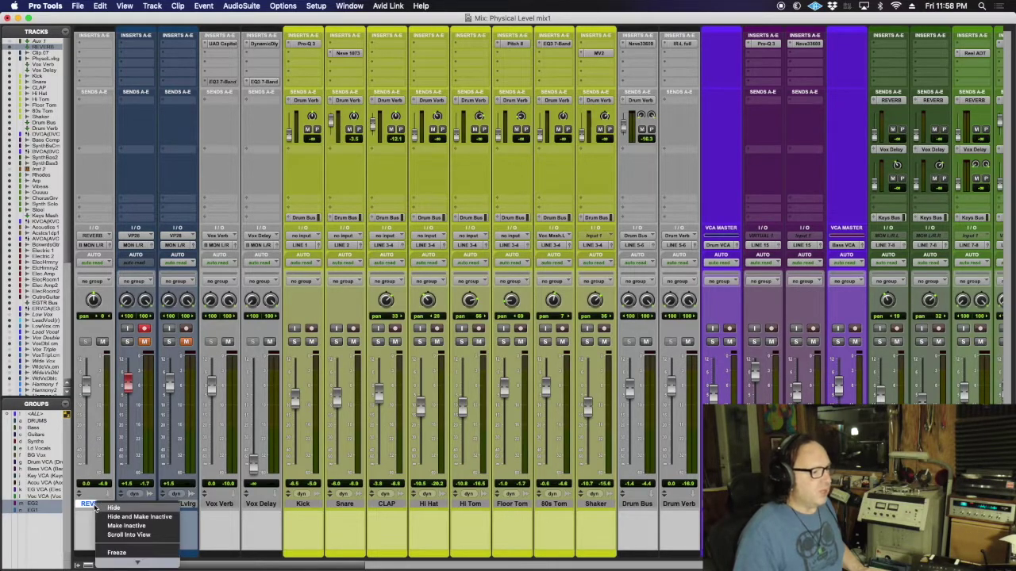
left_click(242, 434)
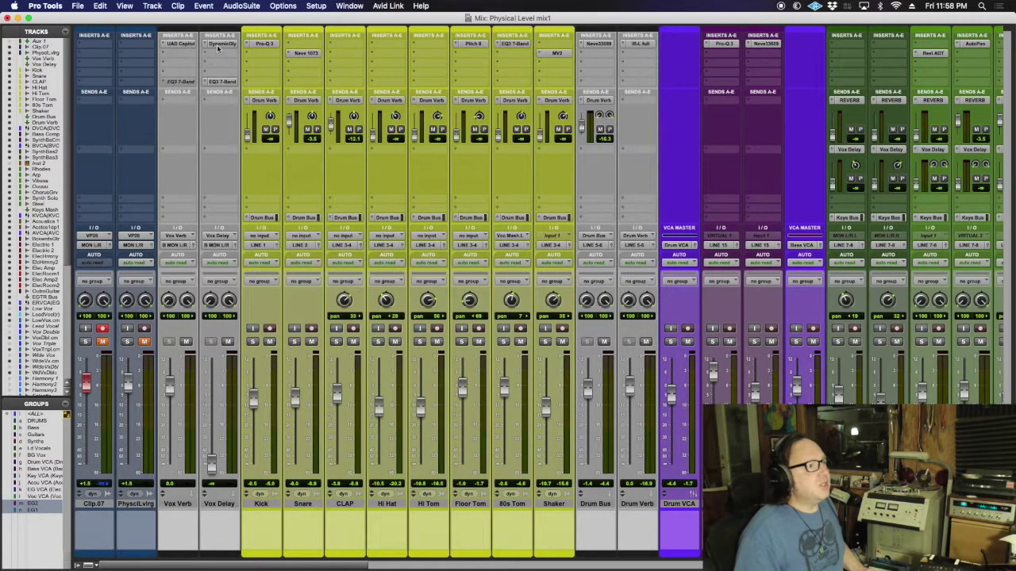
Step: Replace the AIR Dynamic Delay on the Vox Delay track with the stereo H-Delay plug-in
left_click(219, 45)
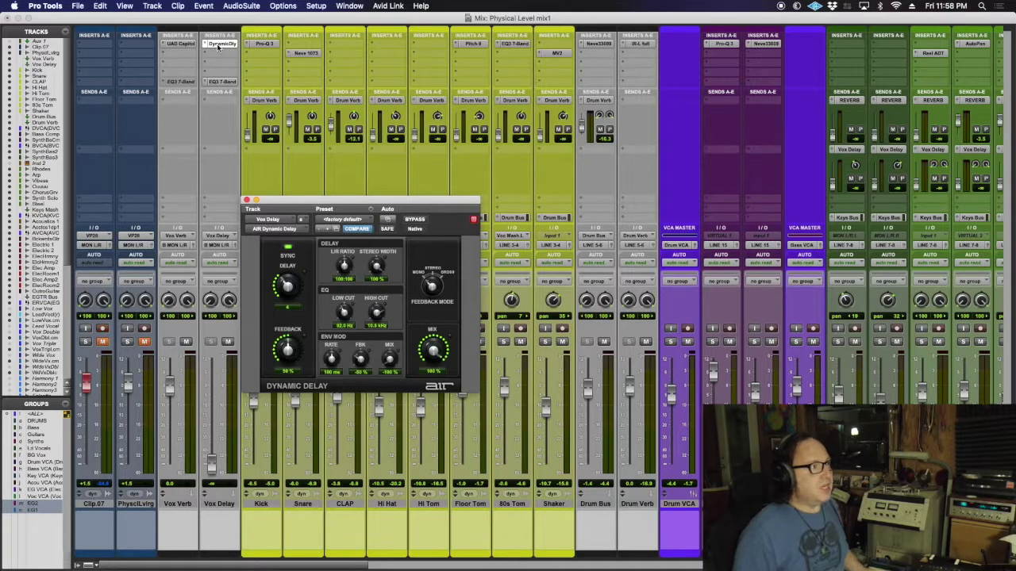
left_click(203, 44)
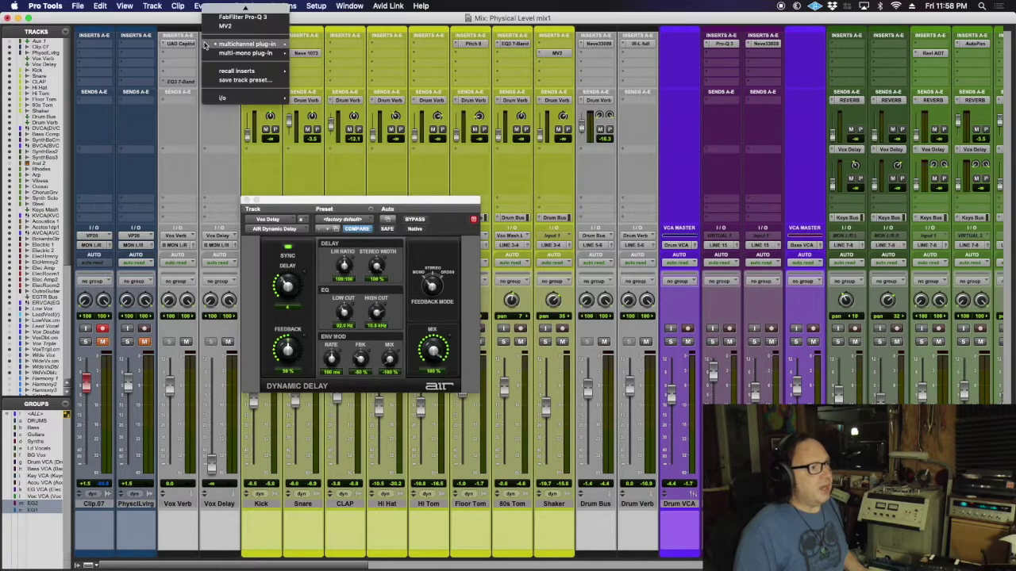
mouse_move(242, 43)
mouse_move(318, 83)
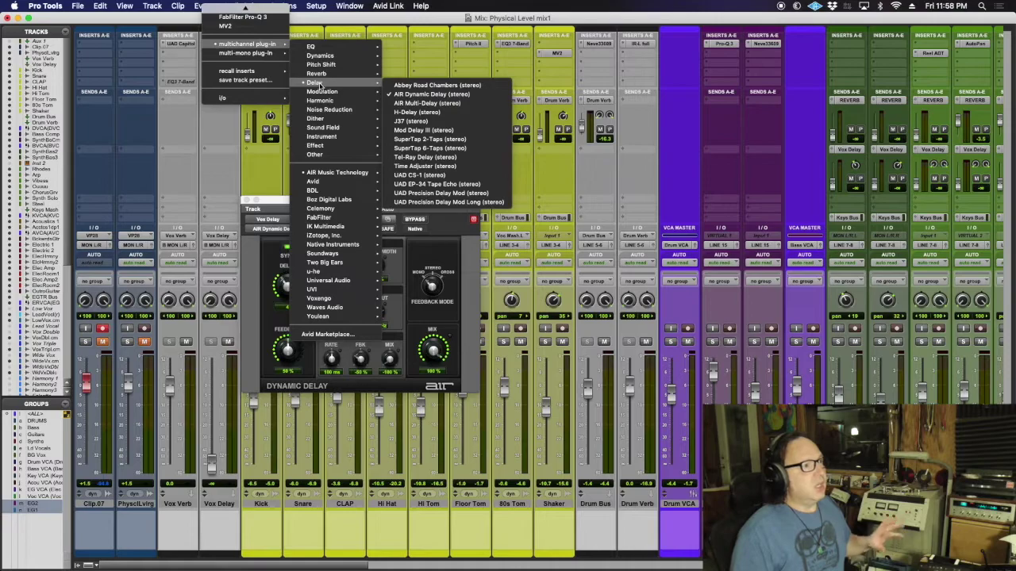
left_click(409, 119)
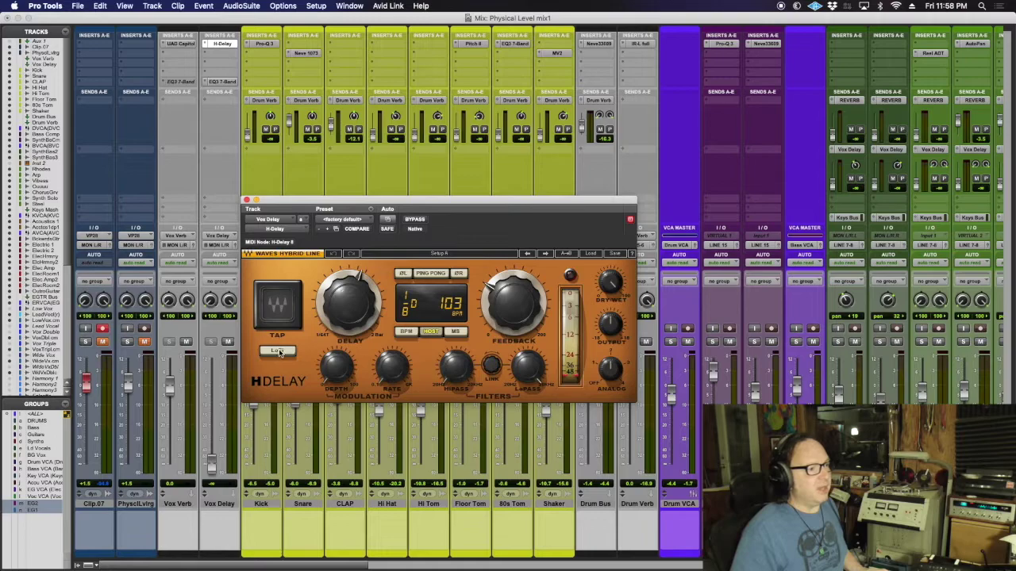
Step: Turn on LoFi in H-Delay and adjust its high-pass and low-pass filters
left_click(277, 352)
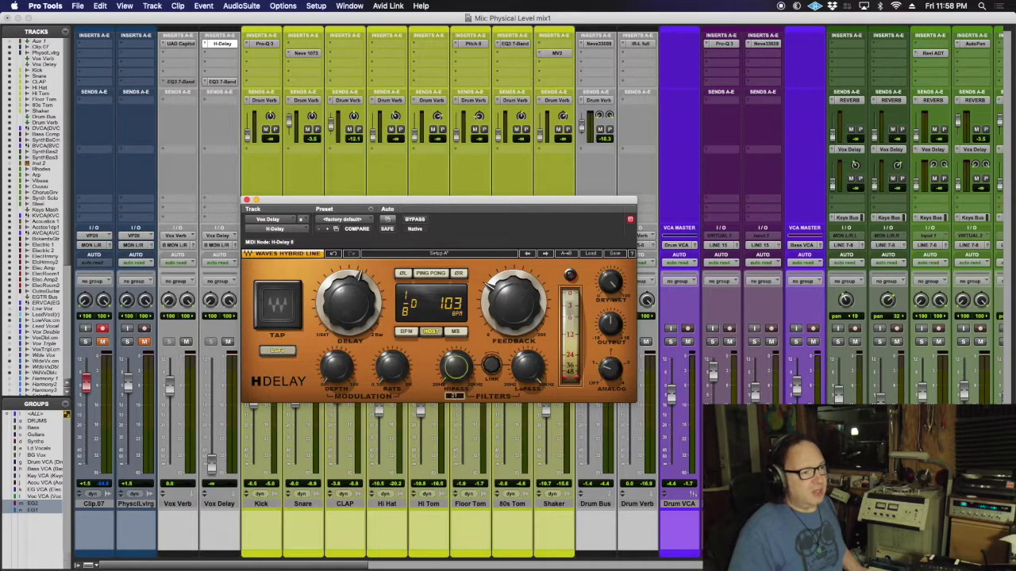
left_click_drag(456, 366, 456, 362)
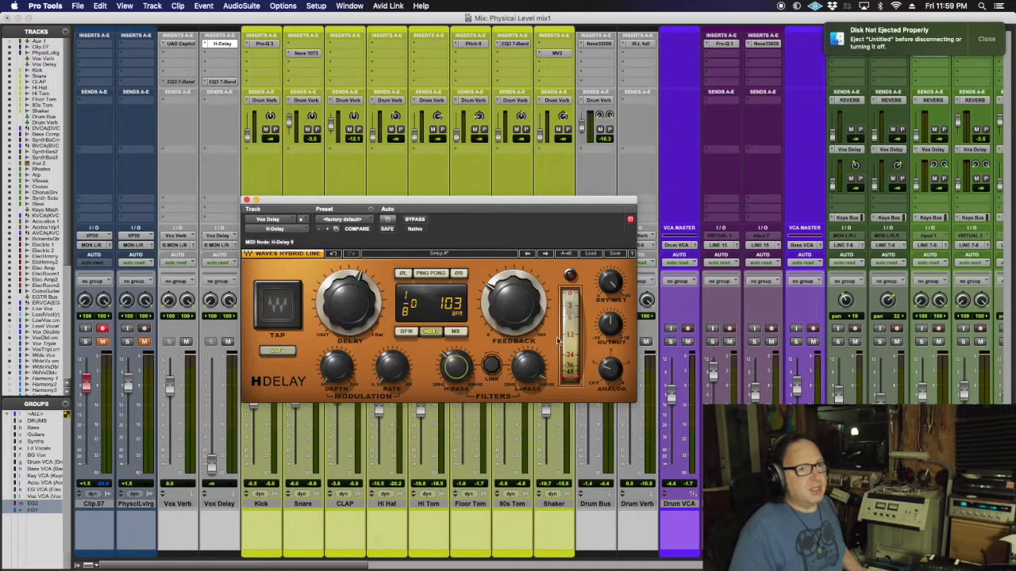
left_click(534, 371)
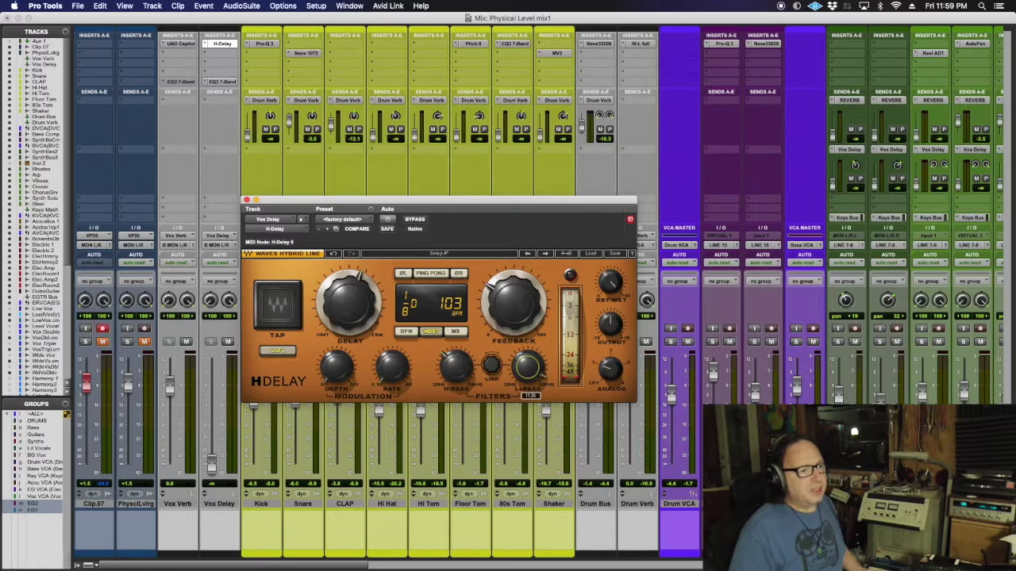
left_click(457, 370)
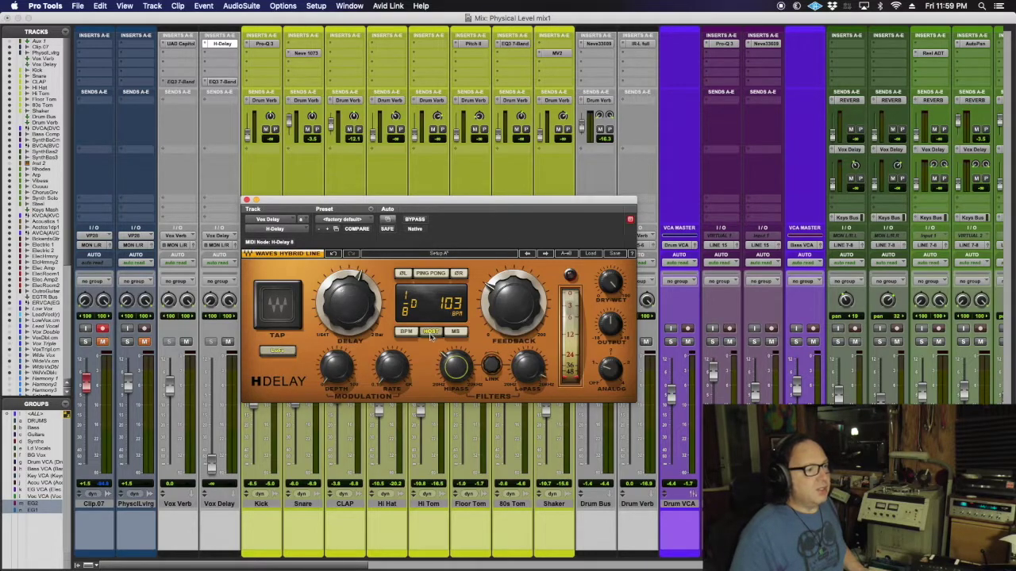
Step: Close the H-Delay window, play the section before the bridge from about bar 50 in the Edit window, and return to the Mix window
key("super+equal")
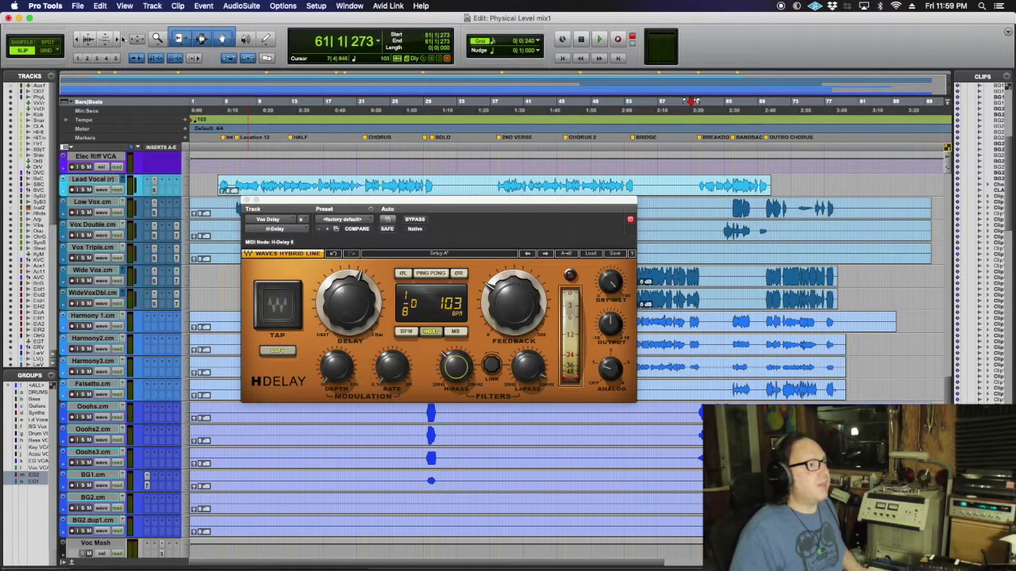
left_click(117, 42)
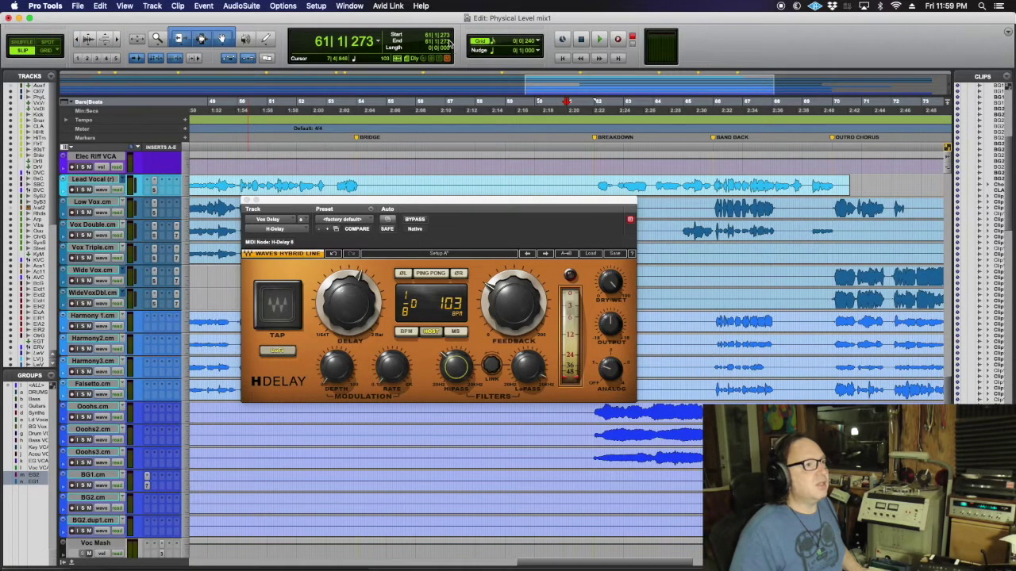
left_click(236, 164)
key("ctrl+alt+super+w")
key("space")
key("space")
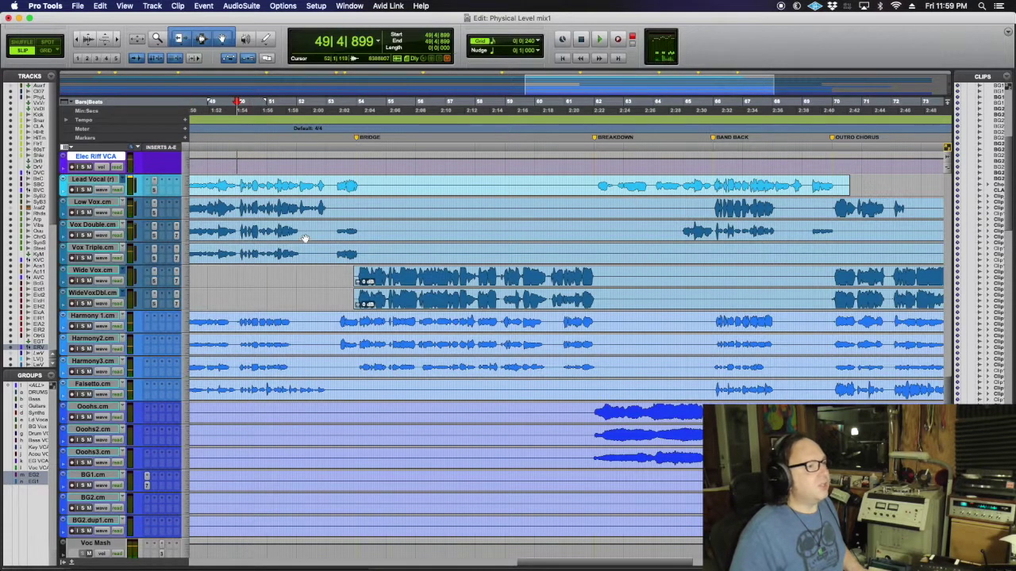
scroll(302, 242, "up", 5)
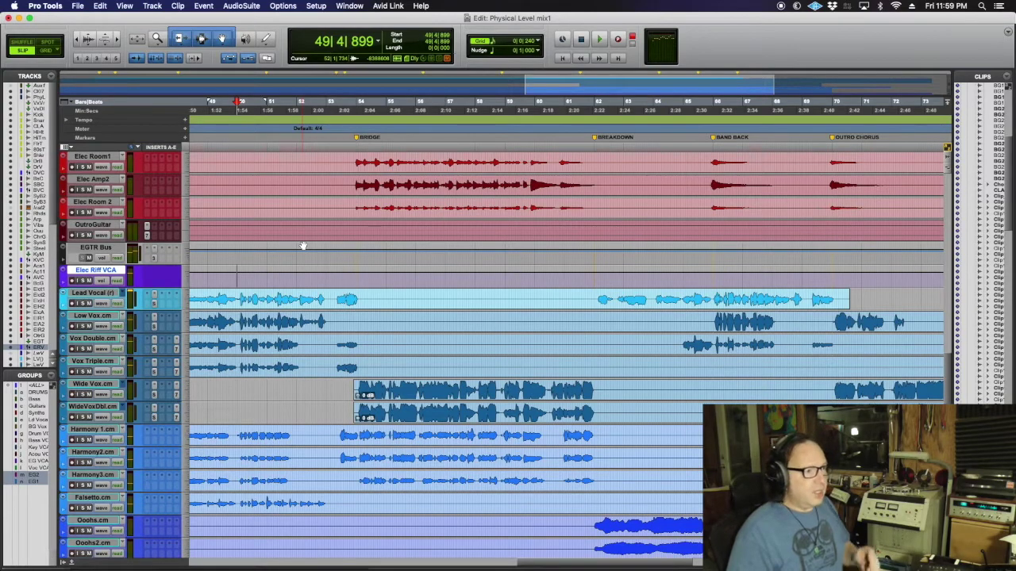
key("super+equal")
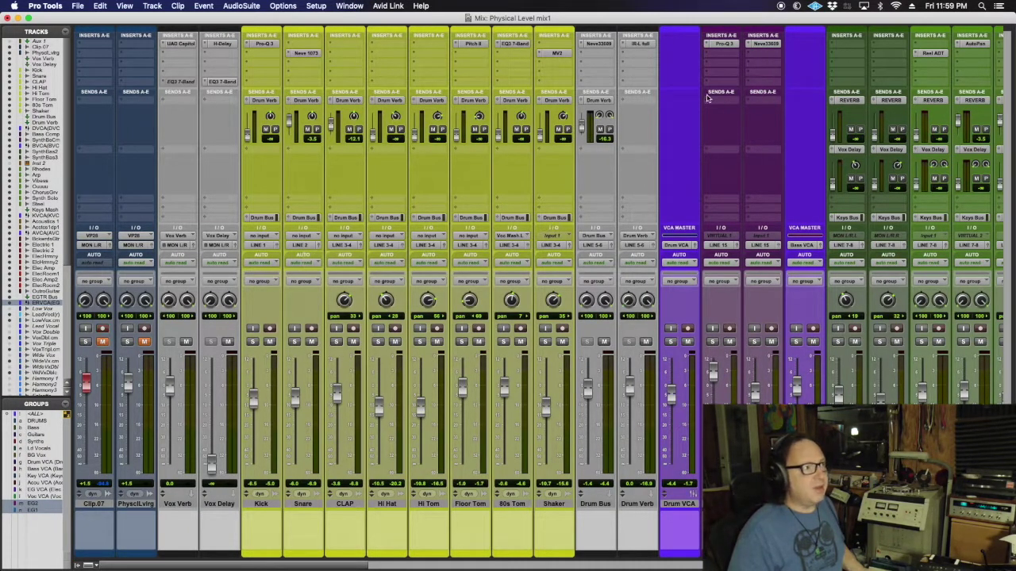
Step: Adjust the H-Delay feedback on the Vox Delay track and return that track's fader to 0.0 dB
left_click(221, 44)
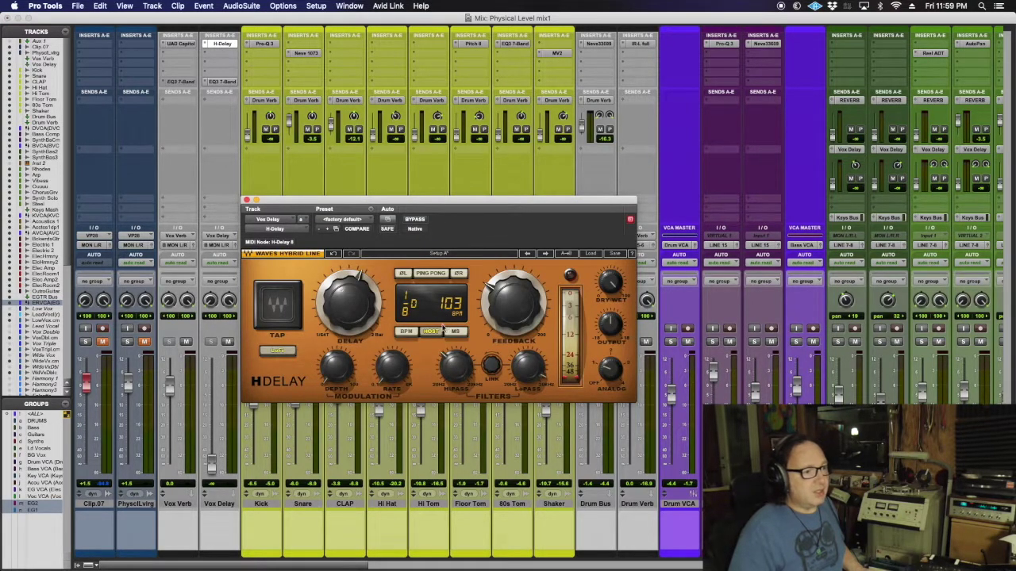
left_click_drag(514, 319, 517, 309)
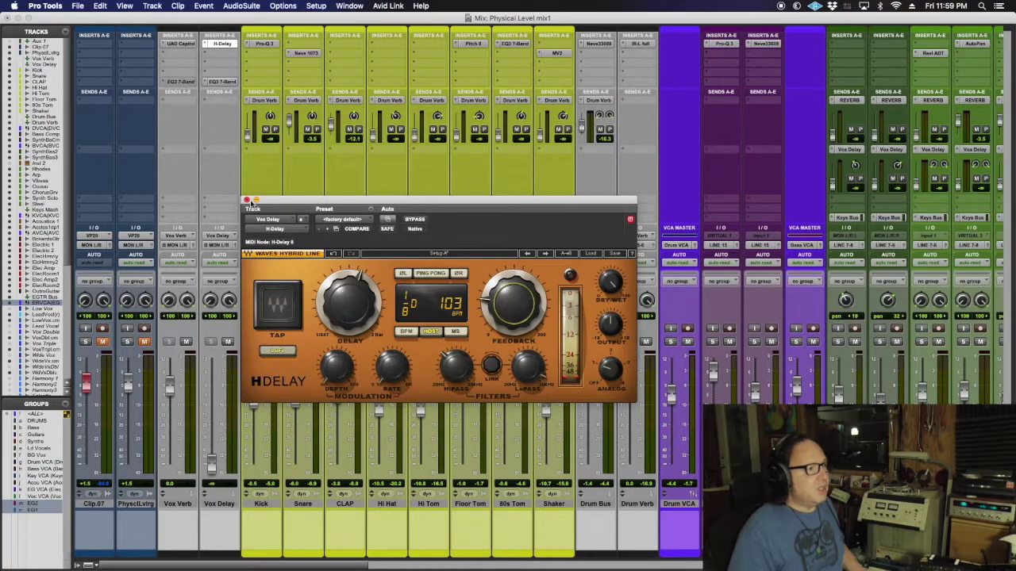
left_click(211, 464, "alt")
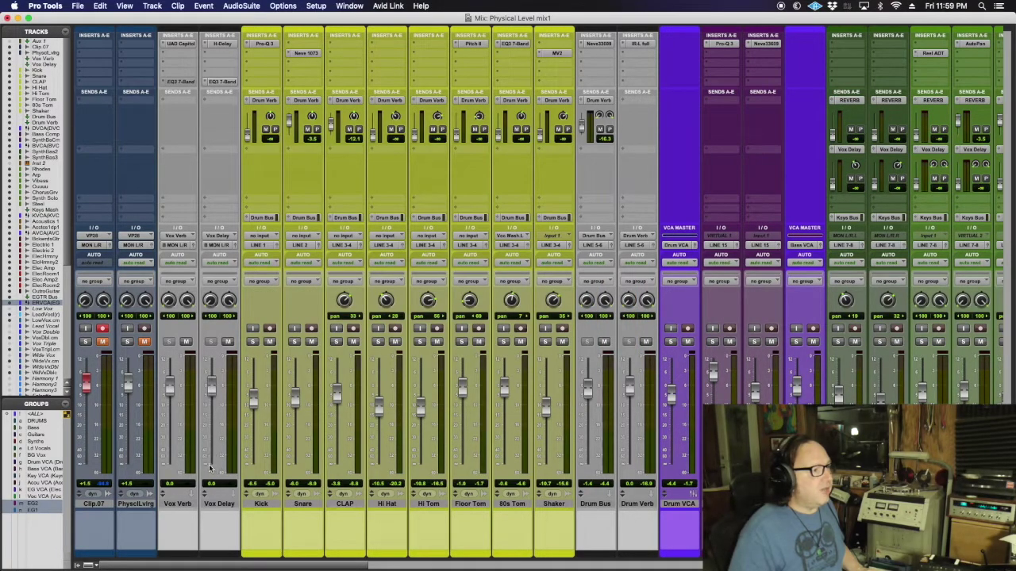
Step: Remove the EQ3 7-Band plug-ins from the Vox Delay and Vox Verb tracks and close the plug-in window
left_click(211, 82)
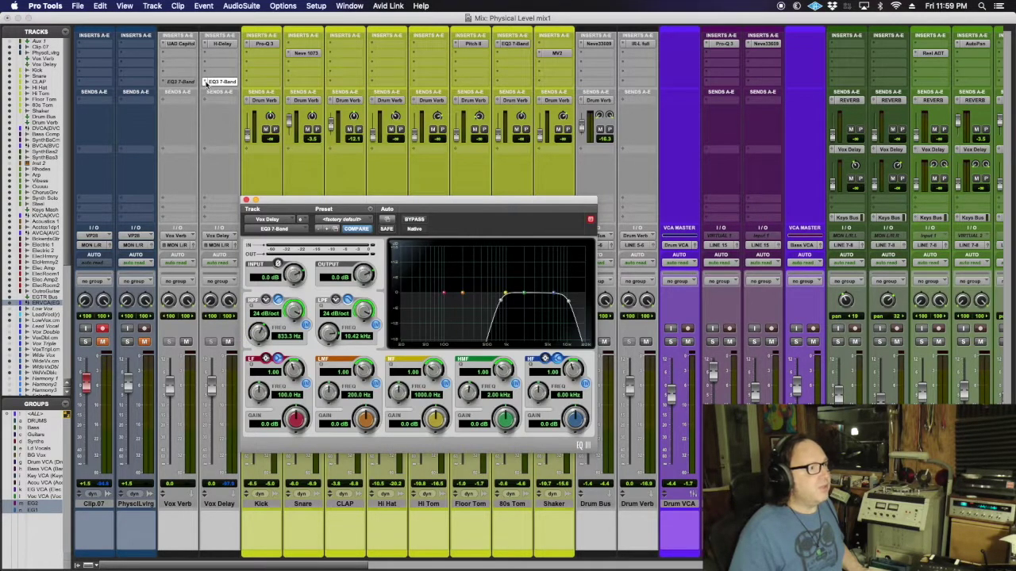
left_click(206, 82)
key("Escape")
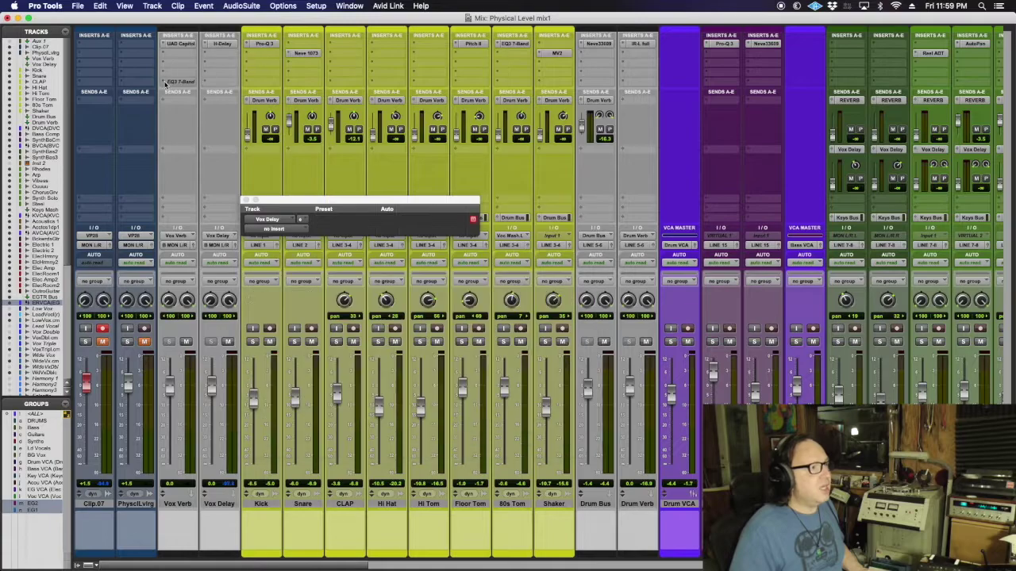
left_click(220, 44)
key("Escape")
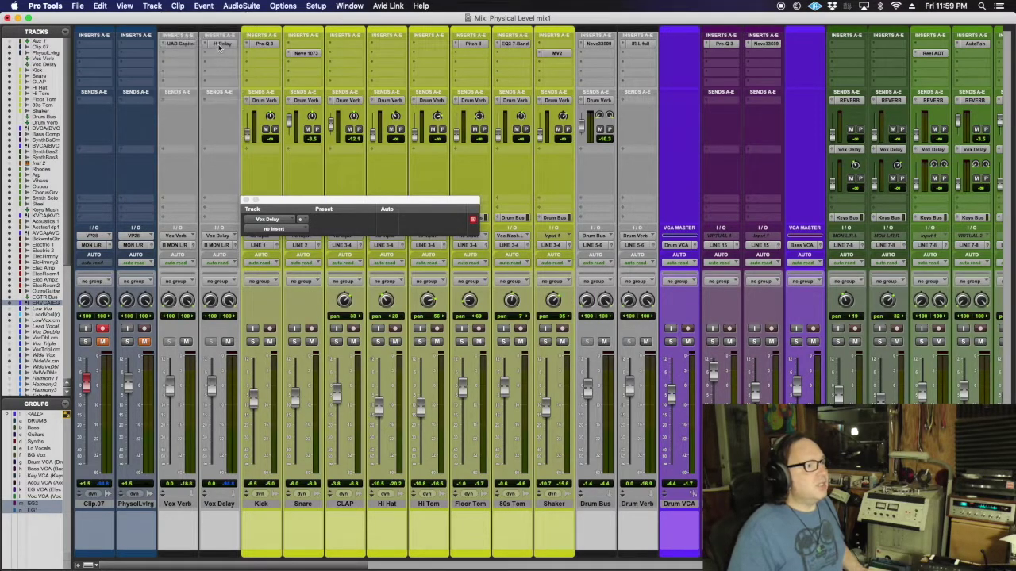
left_click(219, 44)
left_click(220, 45)
Step: Solo the three Ooohs tracks and record a print pass in the Edit window from just before the breakdown, around bar 61
scroll(495, 259, "right", 5)
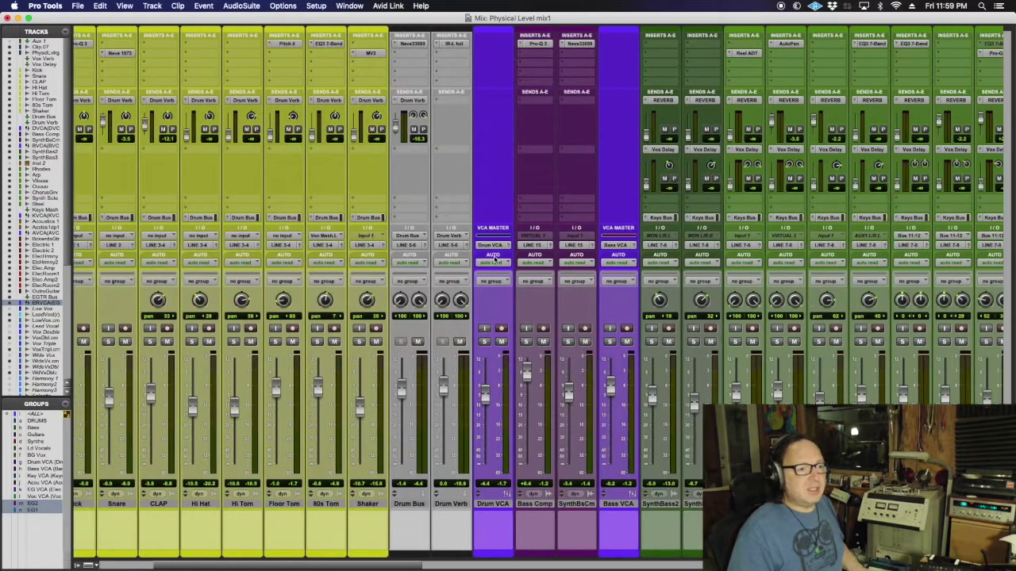
scroll(496, 259, "right", 15)
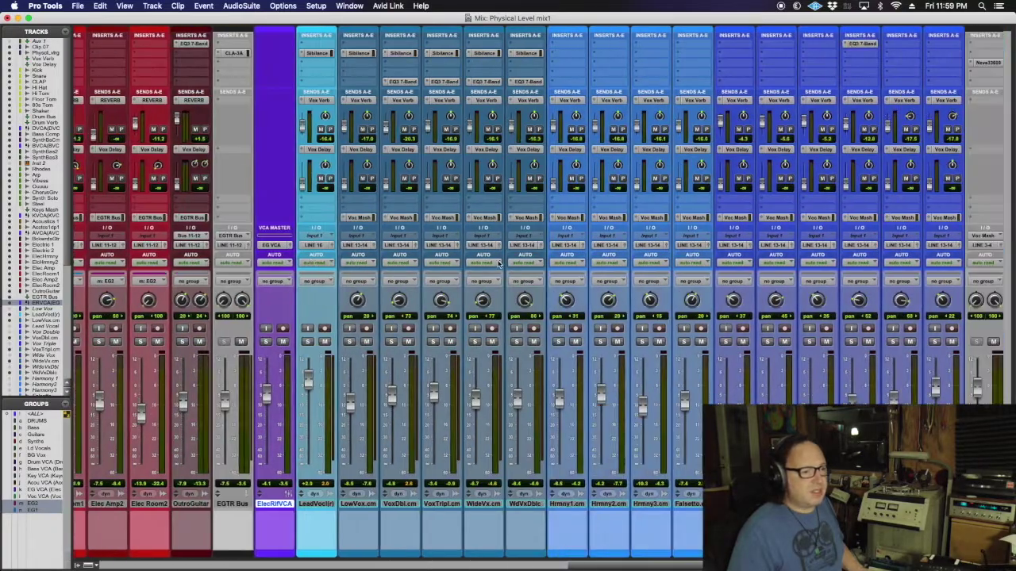
scroll(498, 265, "right", 5)
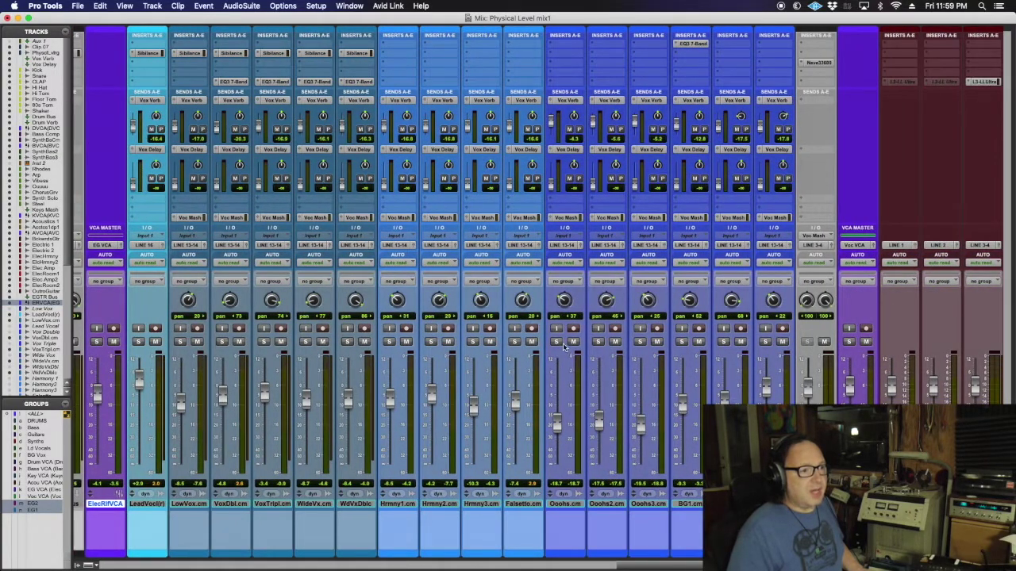
key("super+equal")
scroll(587, 365, "down", 10)
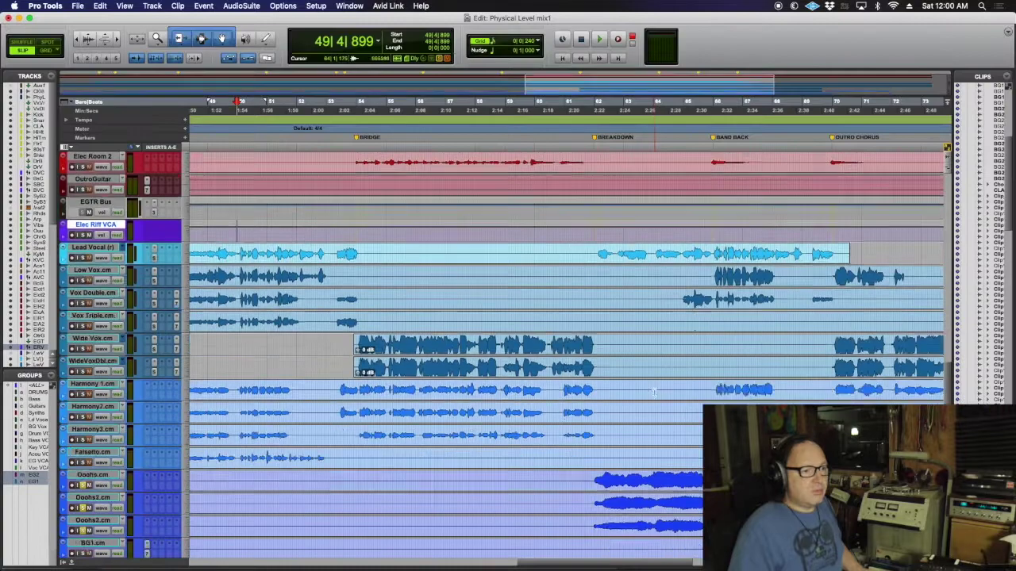
left_click(585, 365)
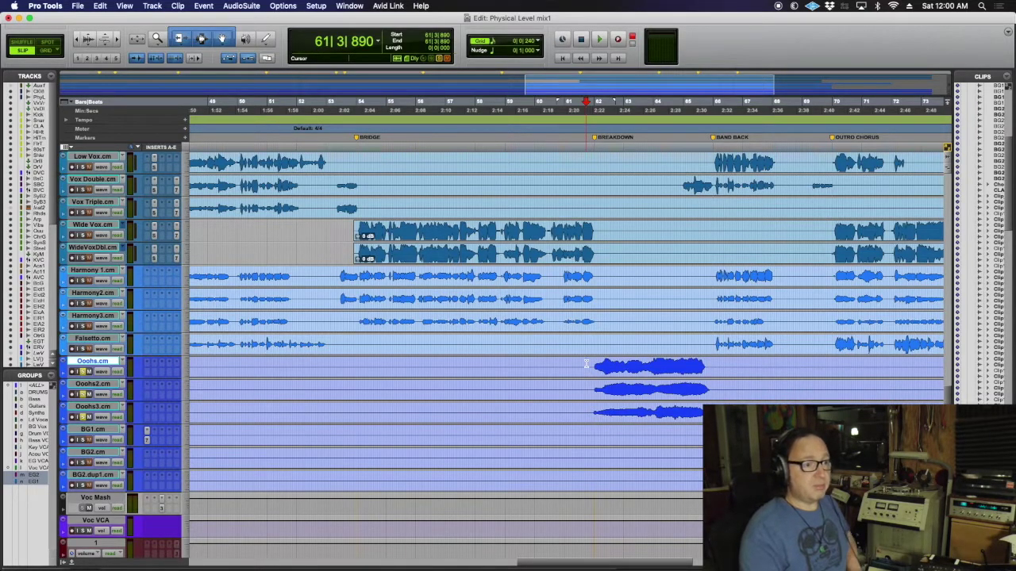
key("super+space")
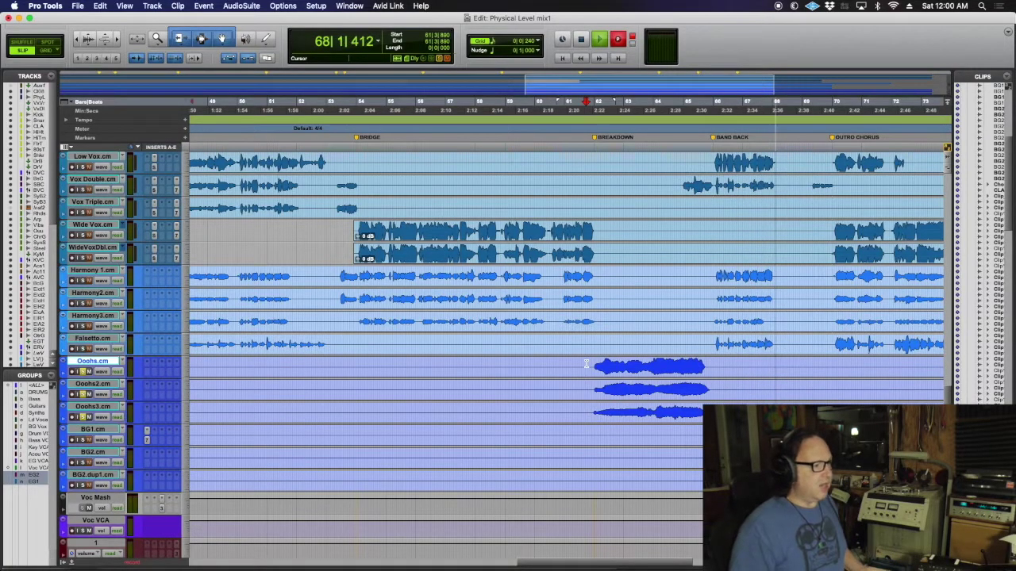
key("space")
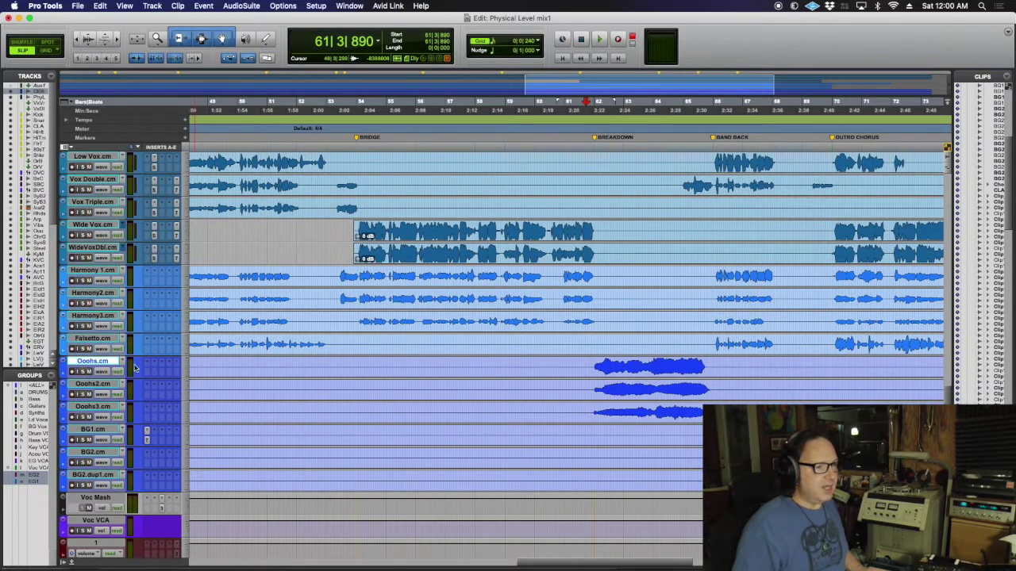
Step: Start a new playlist on the print track and record the full mix from bar 61 through the breakdown
scroll(573, 368, "up", 20)
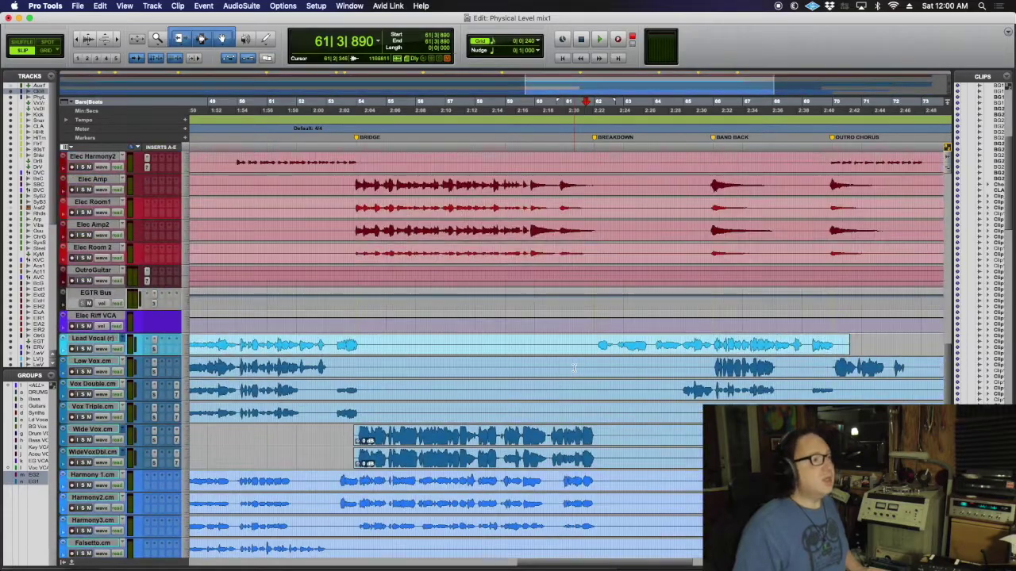
scroll(573, 368, "down", 20)
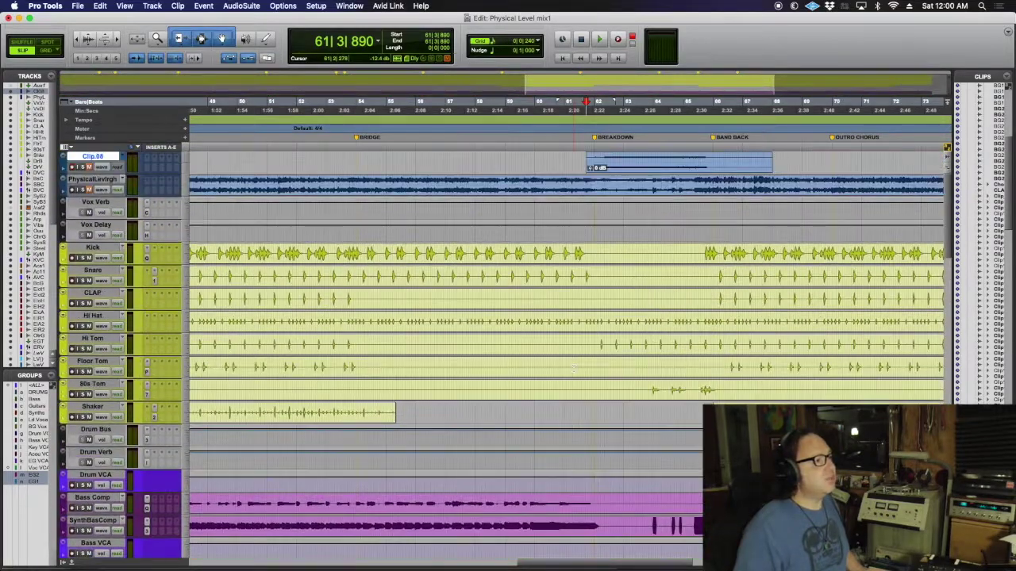
left_click(565, 363)
key("space")
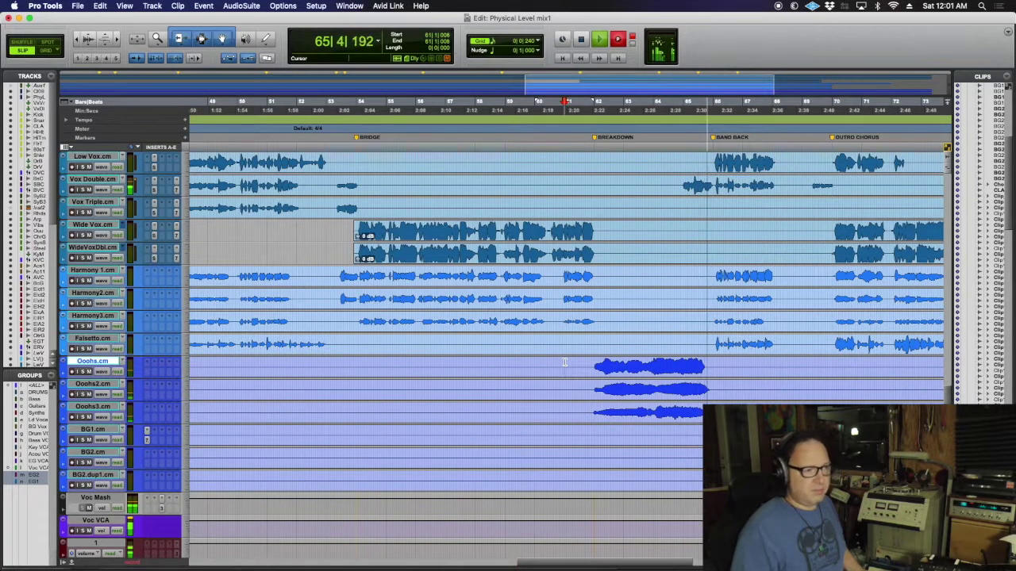
key("space")
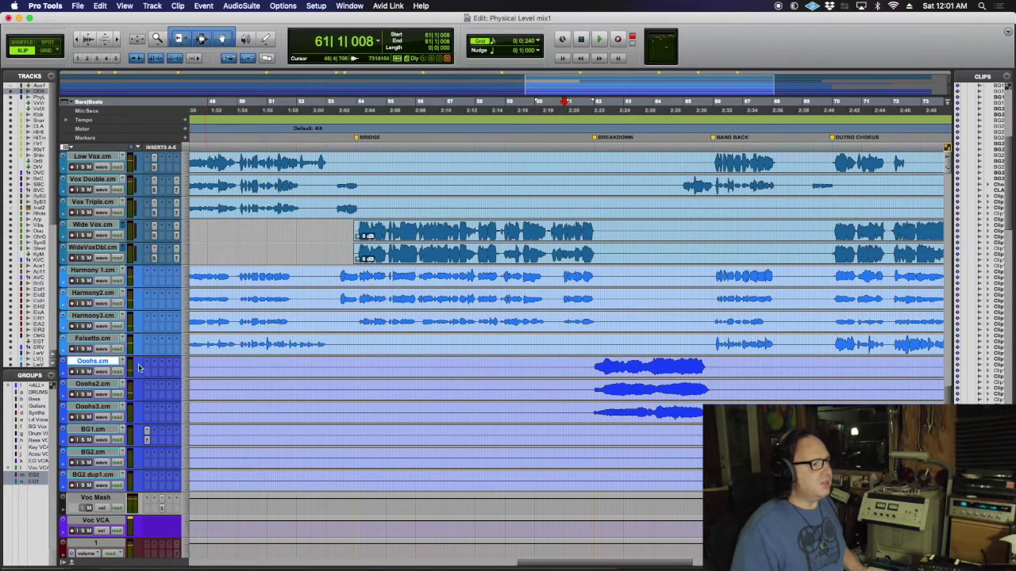
Step: Group the Ooohs, Ooohs2 and Ooohs3 tracks as a Mix/Edit group named Ooh
left_click(93, 407)
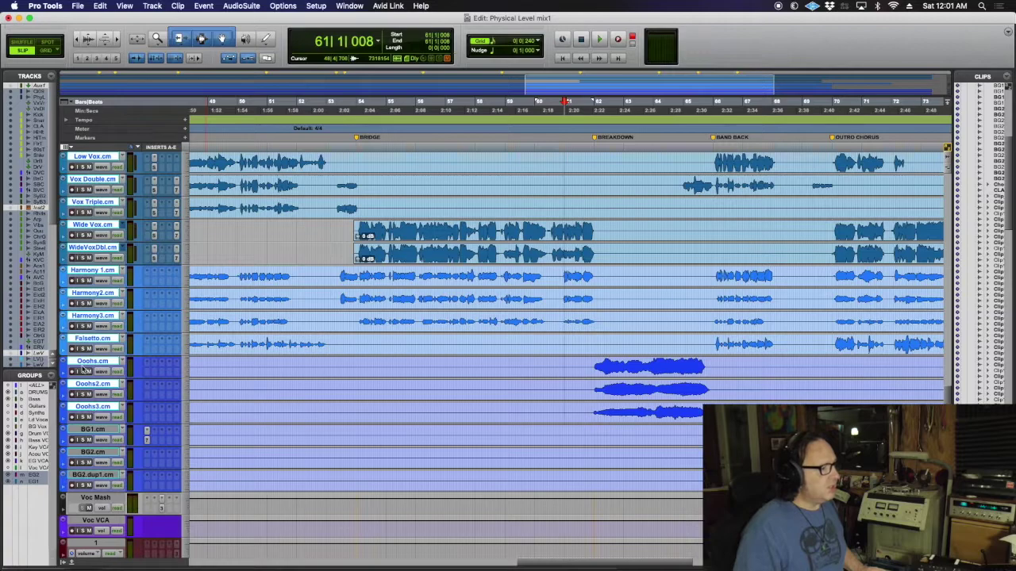
left_click(84, 367)
left_click(96, 407, "shift")
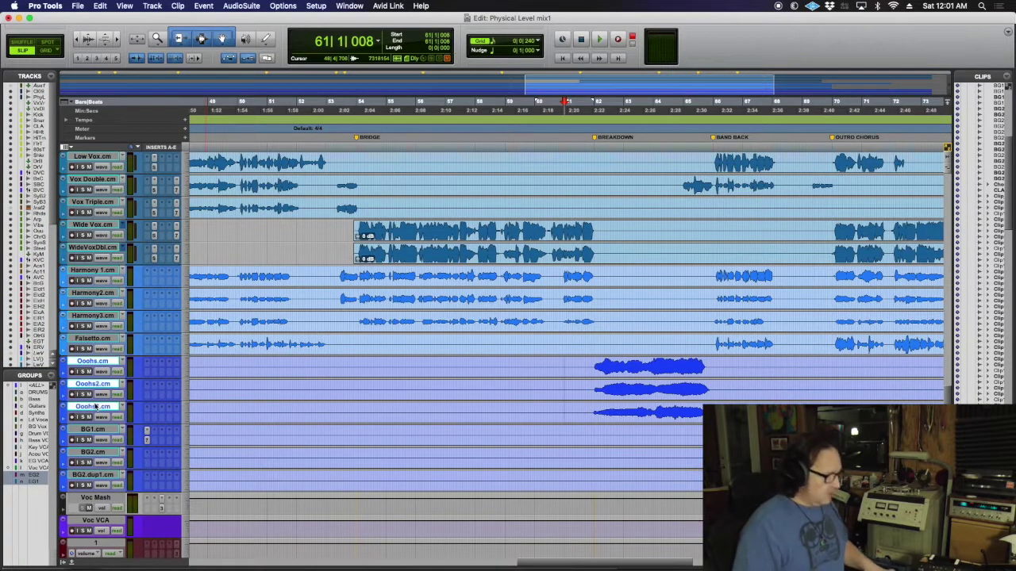
key("super+g")
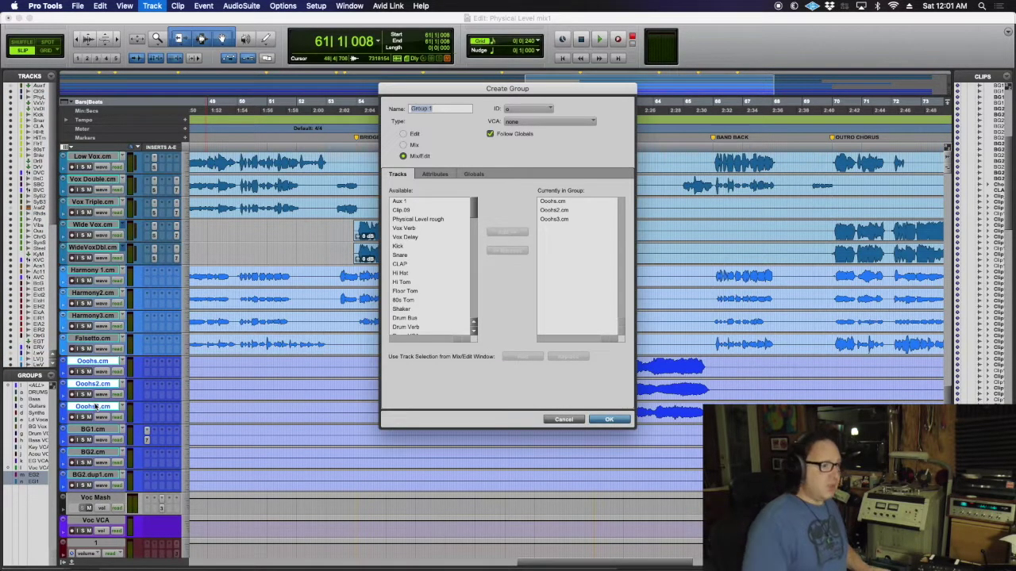
type("Ooh")
key("Return")
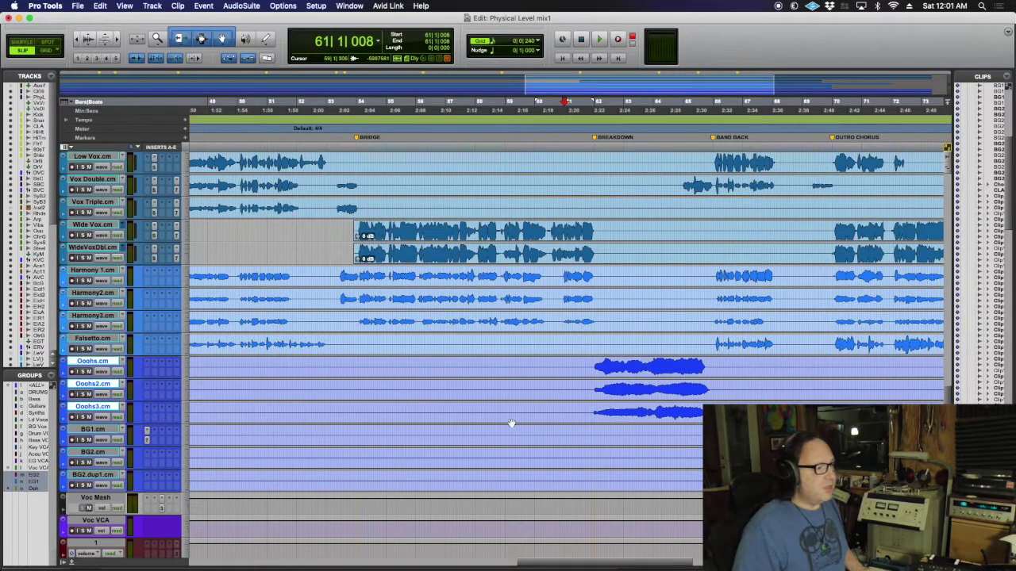
Step: Place the cursor around the middle of bar 60 and set the automation mode of the three Ooohs tracks to touch
scroll(465, 396, "down", 15)
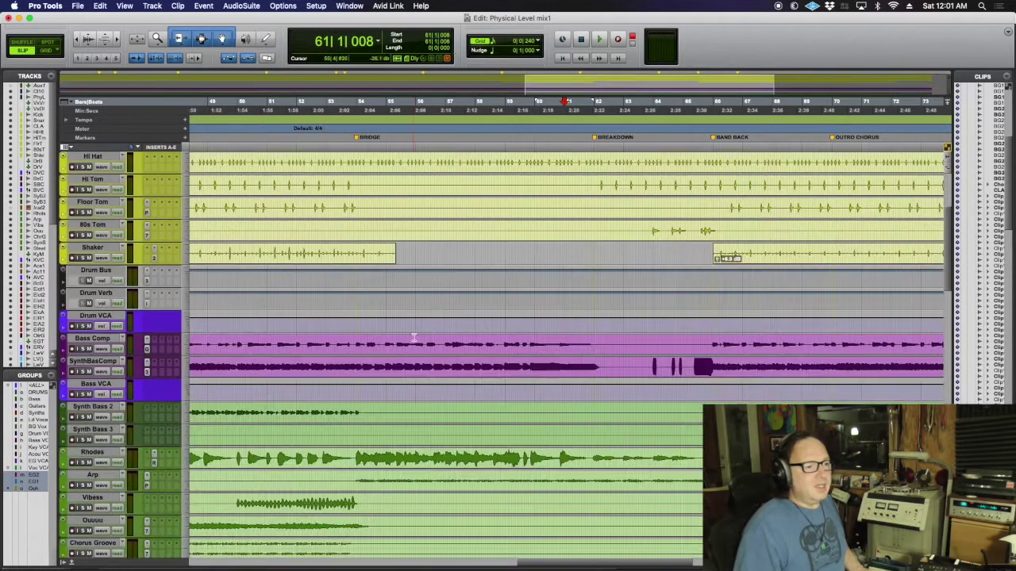
scroll(455, 380, "down", 15)
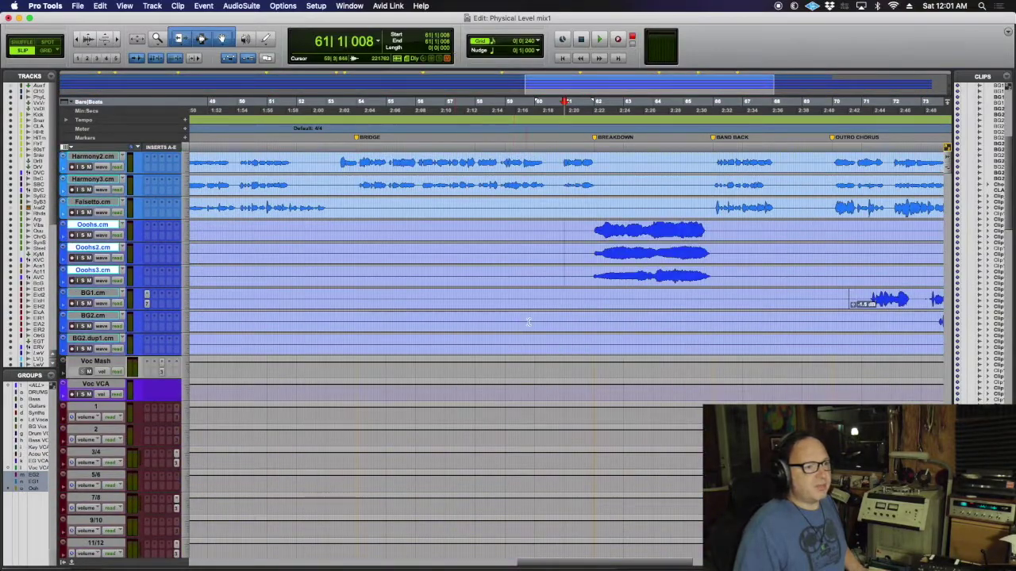
scroll(537, 318, "up", 4)
left_click(549, 318)
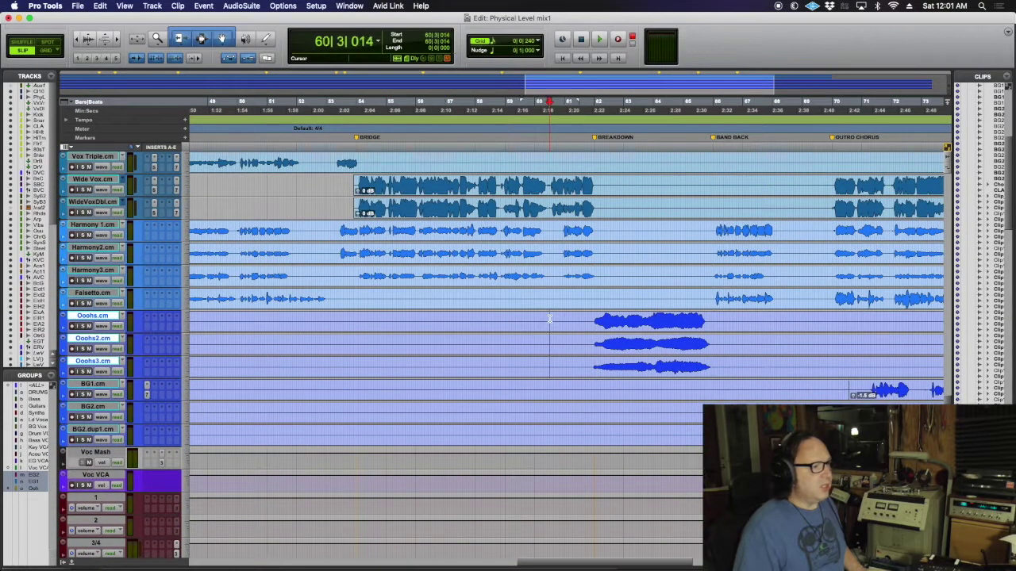
left_click(117, 327)
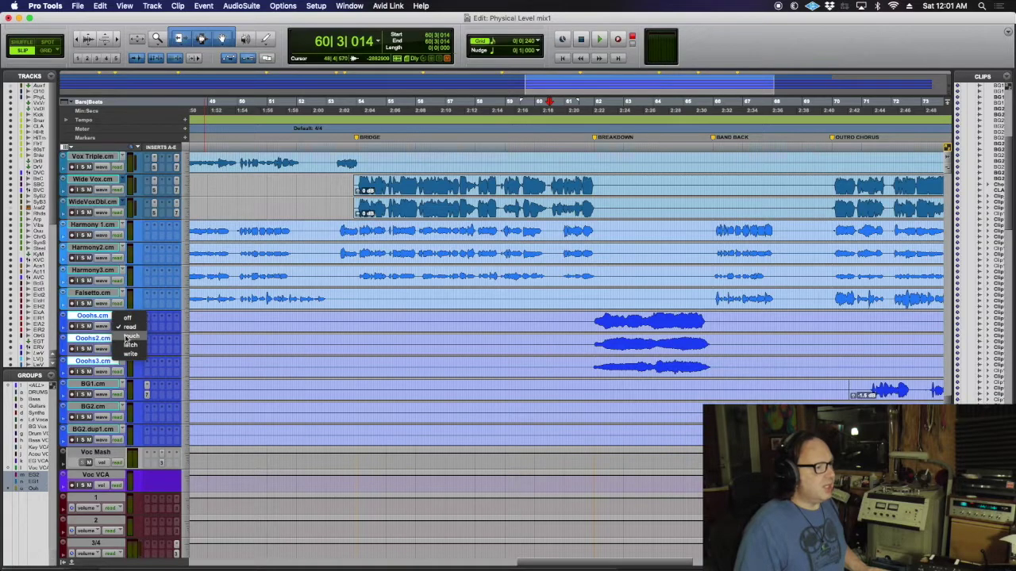
left_click(125, 339)
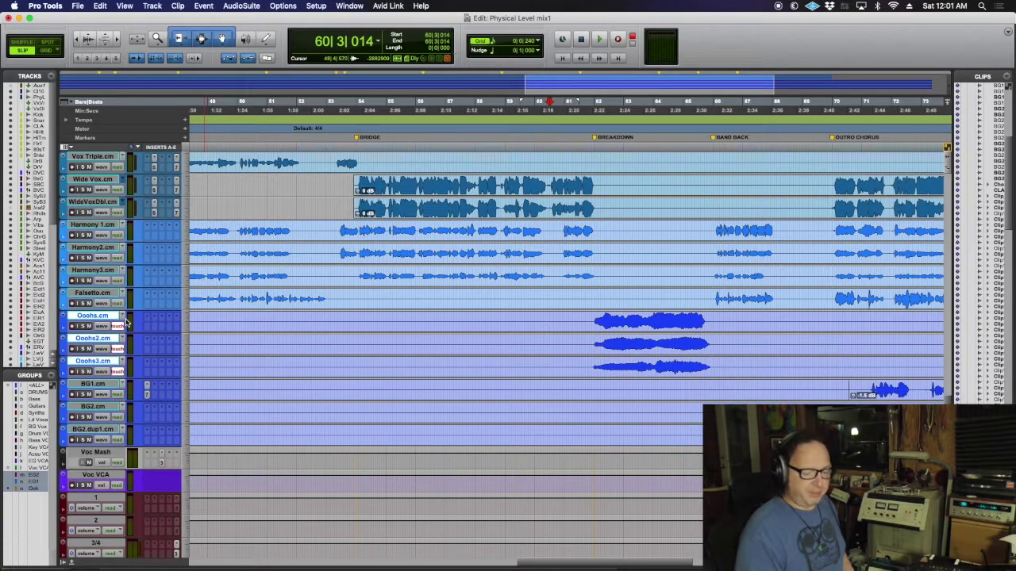
Step: Record a volume automation ride on the Ooohs tracks through the breakdown and show their volume automation lanes
key("space")
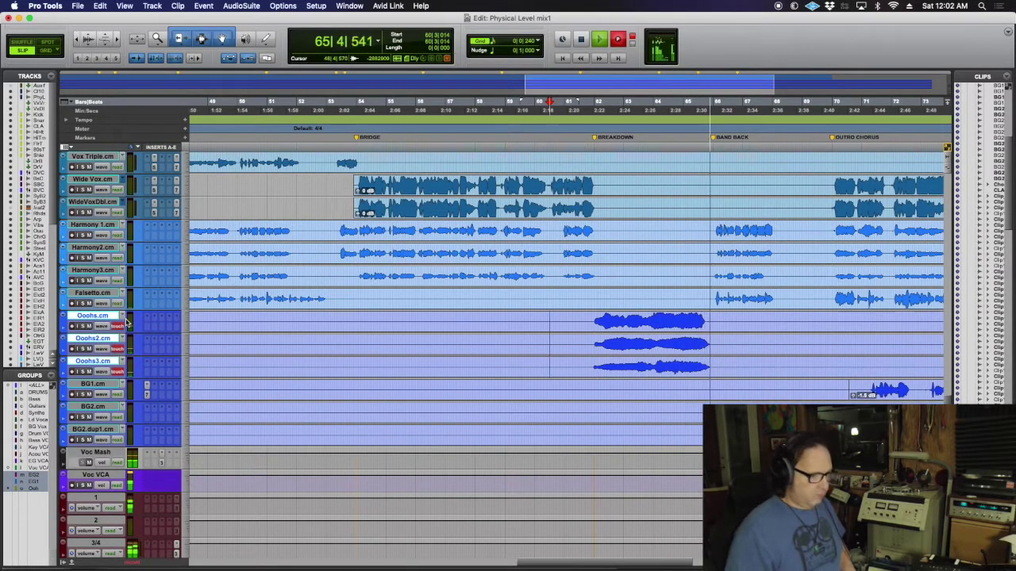
key("space")
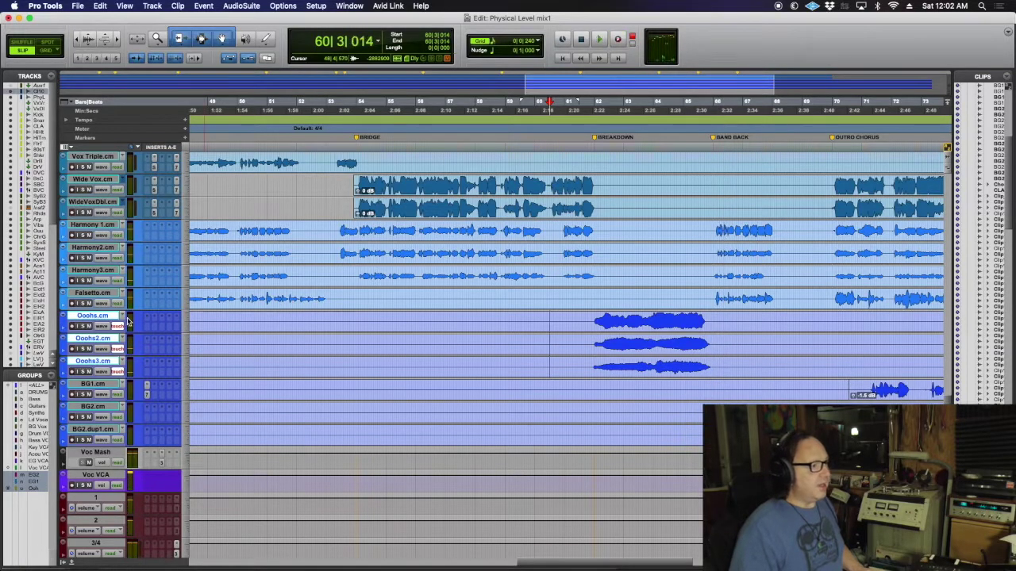
left_click(63, 332, "alt+shift")
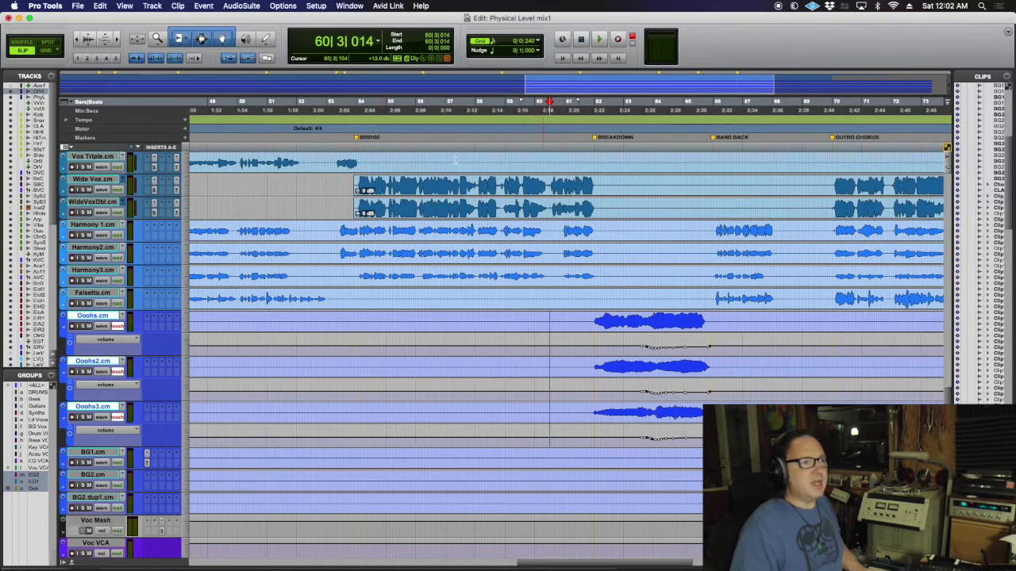
Step: Create a new playlist named Clip.11 on the print track
scroll(493, 211, "up", 15)
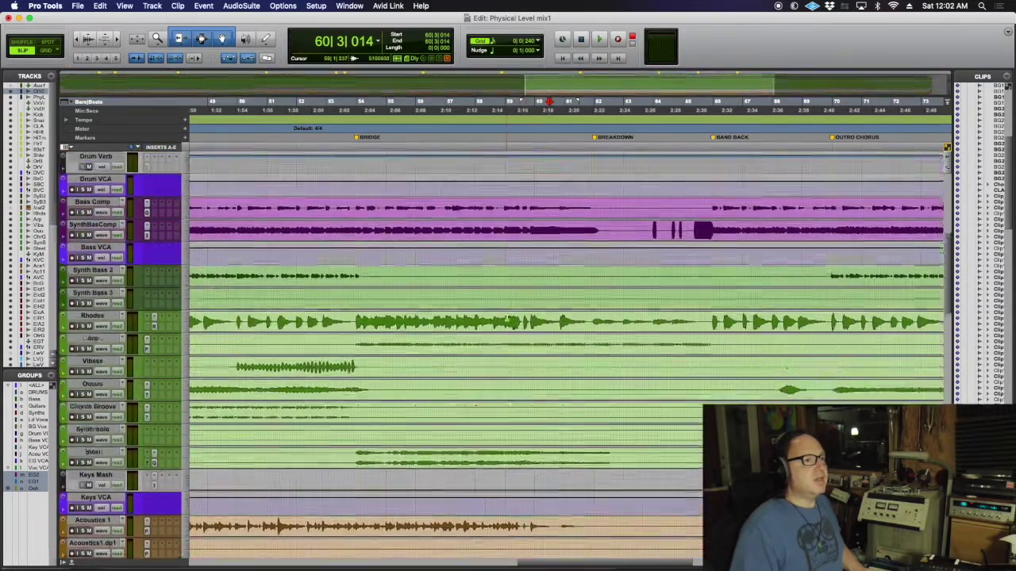
scroll(505, 317, "up", 5)
left_click(123, 158)
left_click(149, 21)
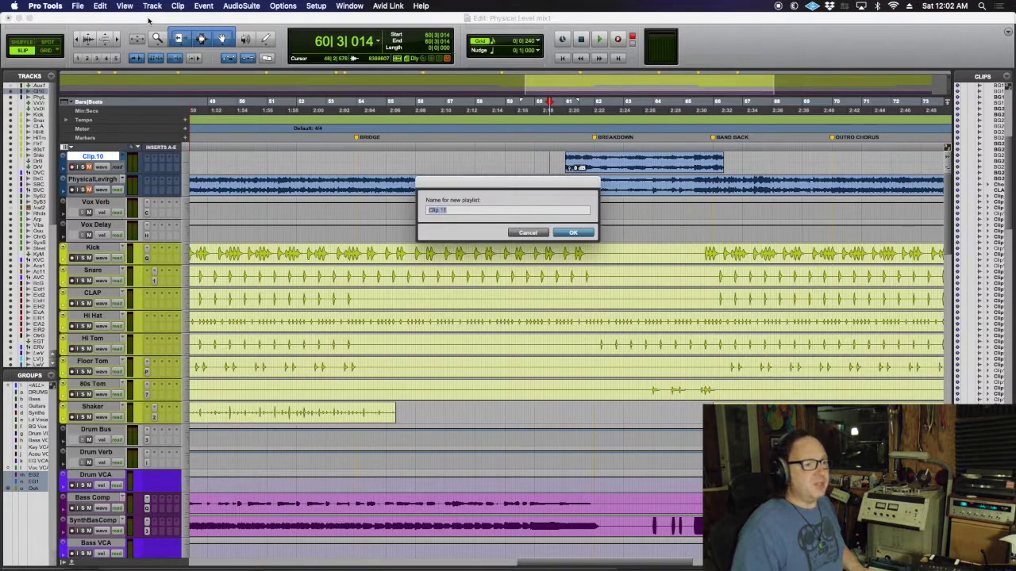
key("Return")
Step: Record a new volume automation ride on the grouped Ooohs tracks, starting in bar 60 and running through the breakdown
scroll(506, 480, "down", 15)
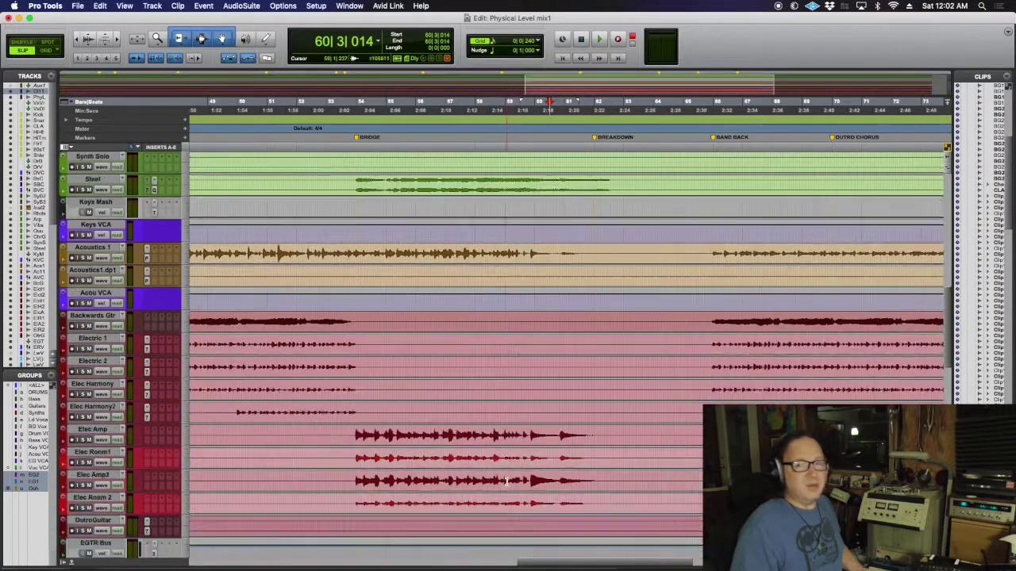
scroll(506, 480, "down", 20)
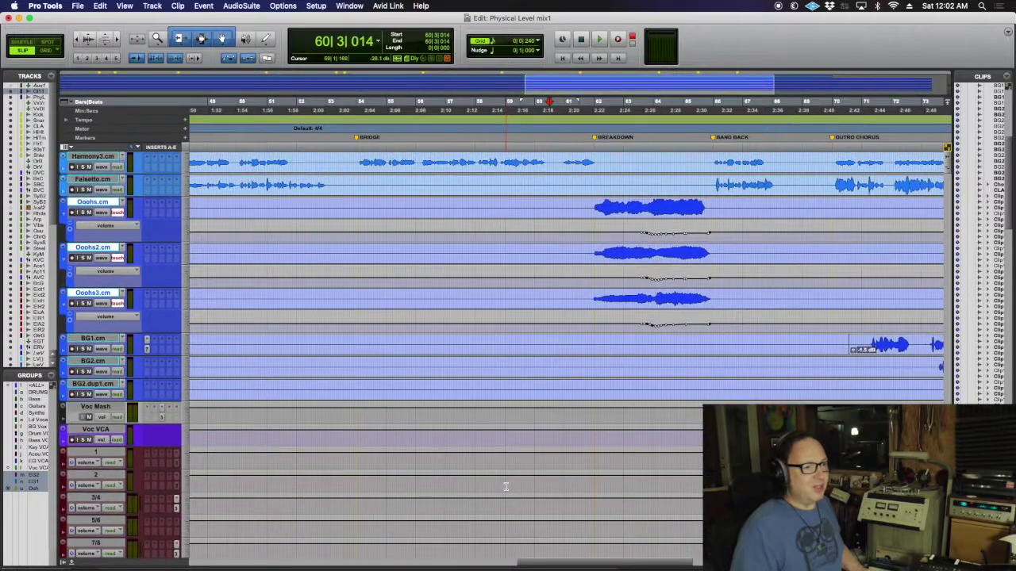
scroll(505, 487, "up", 4)
left_click(539, 296)
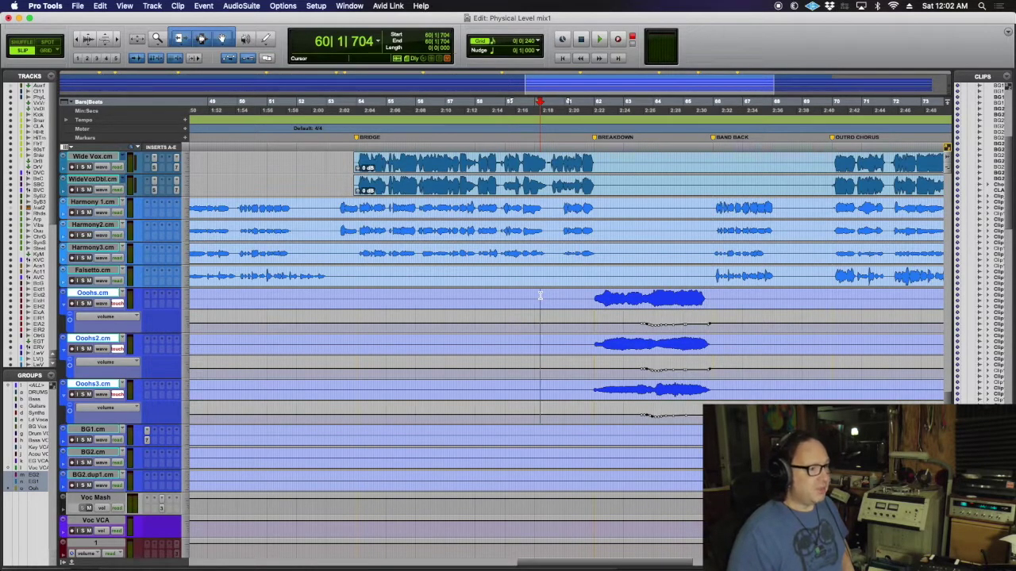
key("space")
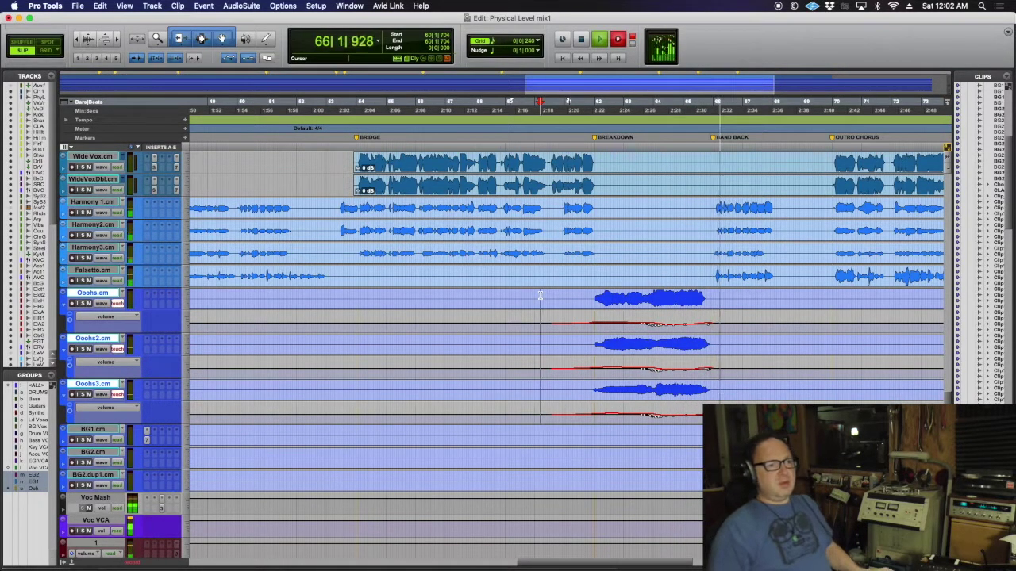
key("space")
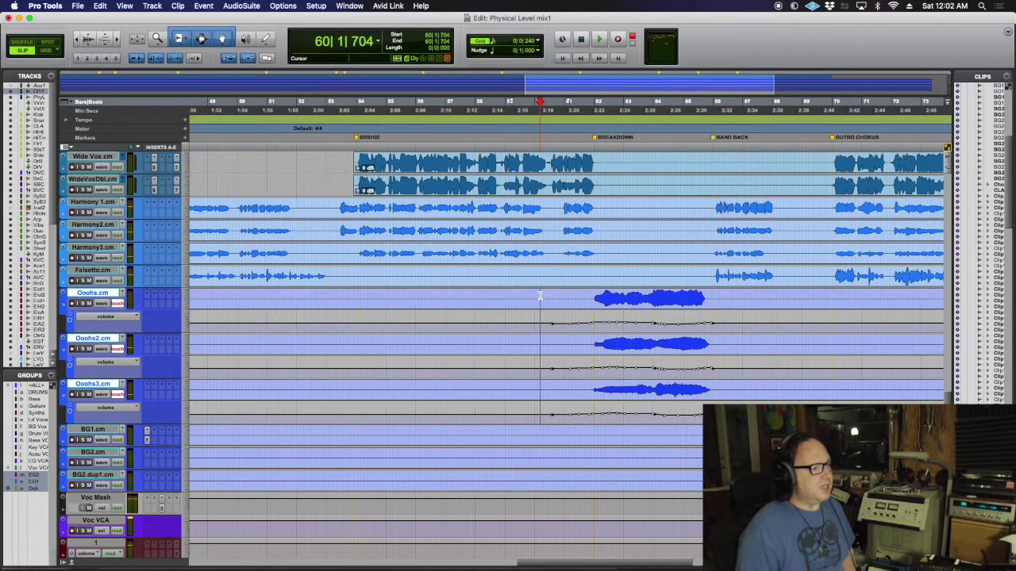
Step: Set the three Ooohs tracks back to read automation and hide their volume automation lanes
left_click_drag(92, 333, 91, 421)
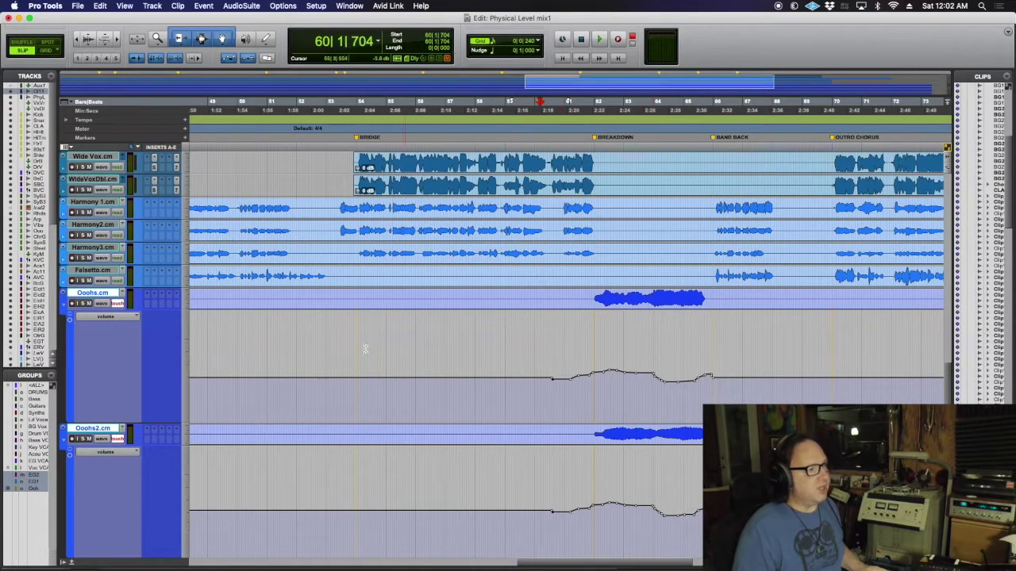
left_click(117, 304)
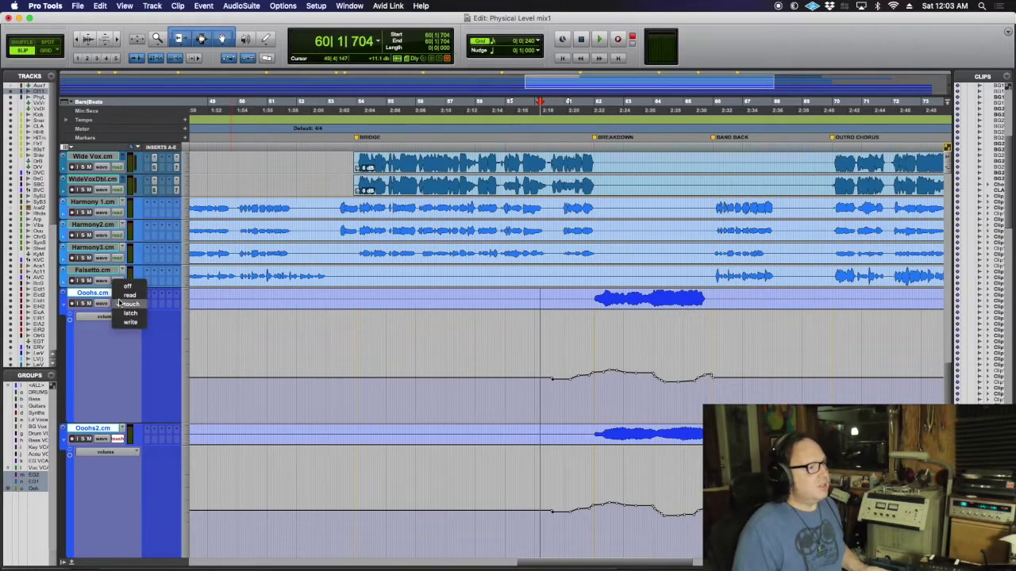
left_click(111, 309)
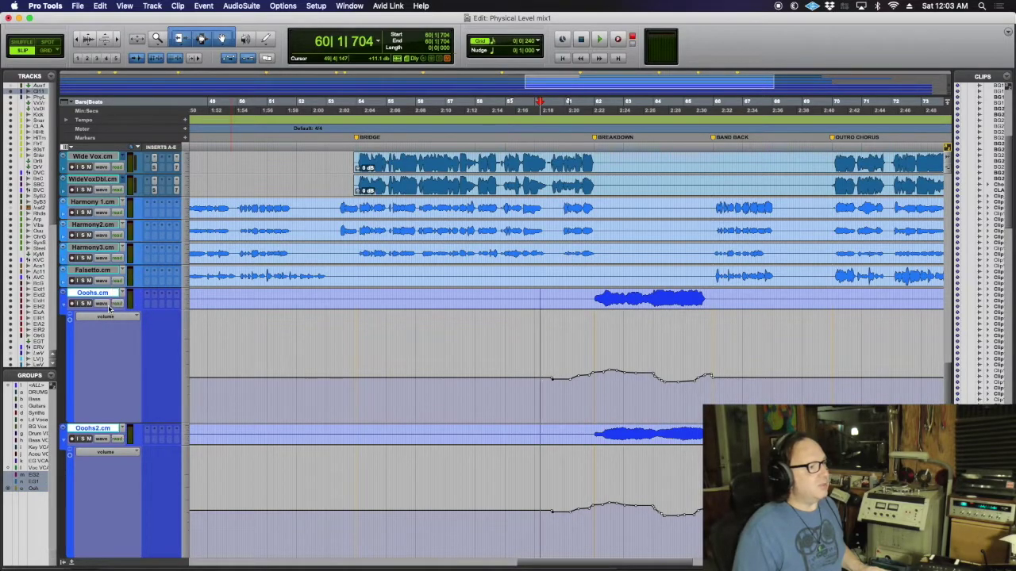
left_click(69, 312, "alt")
Step: Examine the vocal and backing vocal clips from the half-verse through to the outro chorus
scroll(465, 301, "up", 5)
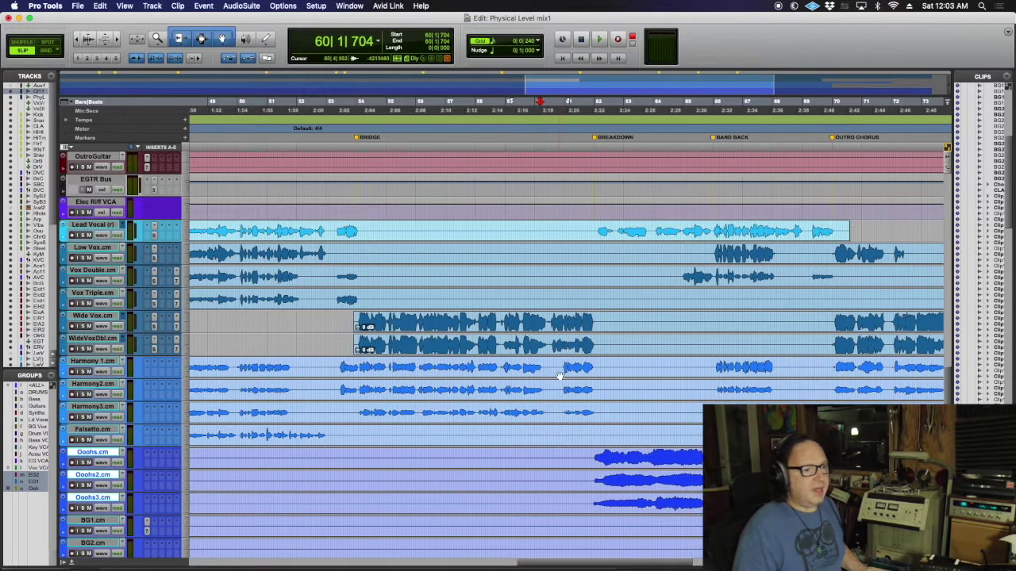
scroll(555, 377, "right", 10)
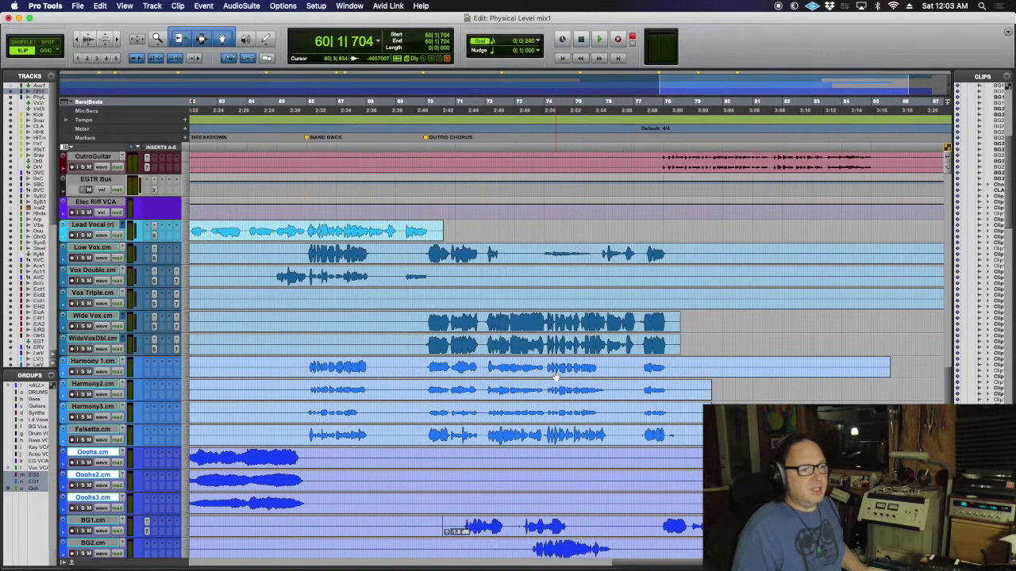
scroll(555, 377, "down", 1)
scroll(556, 377, "down", 5)
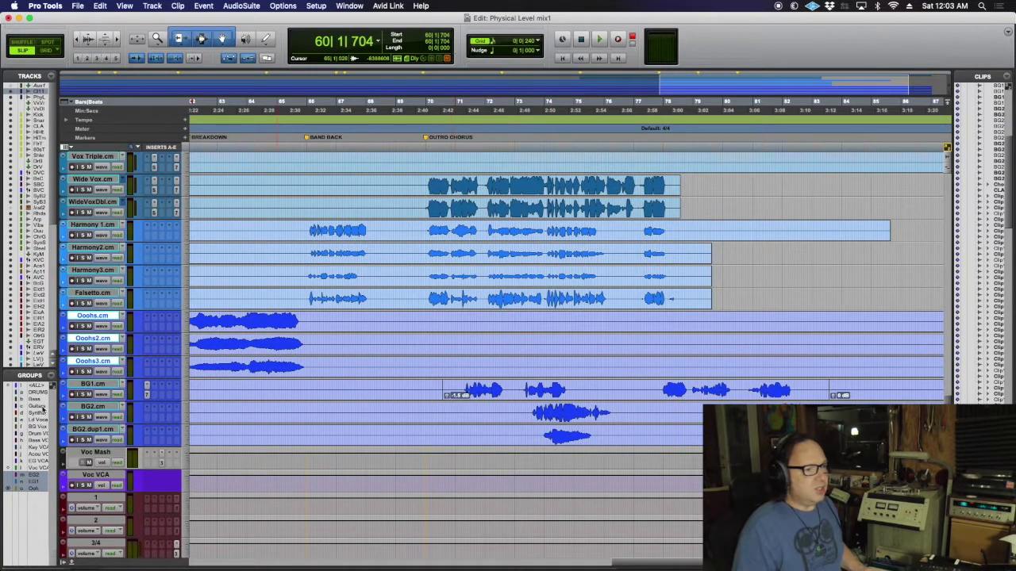
scroll(345, 405, "left", 15)
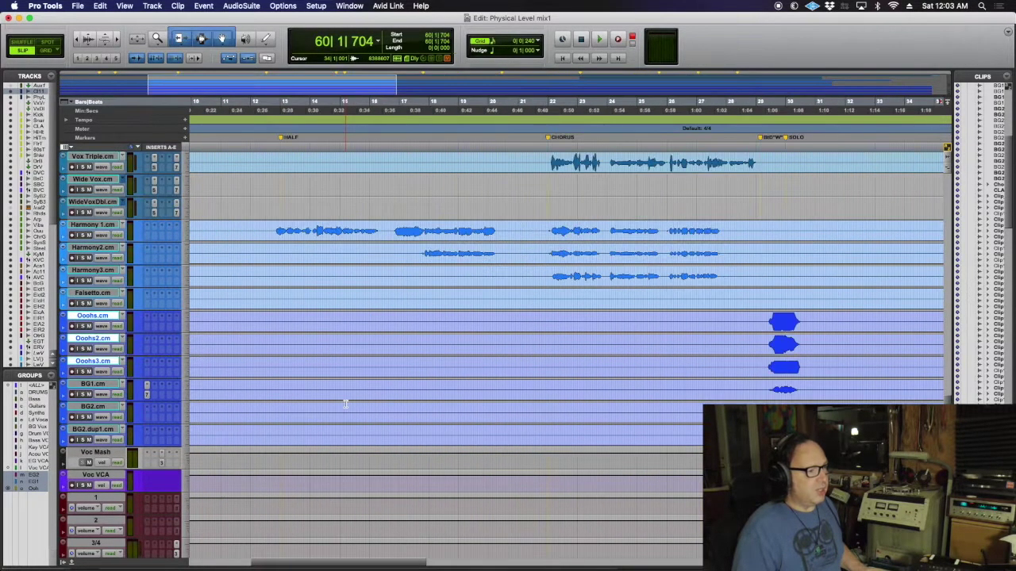
scroll(345, 405, "right", 15)
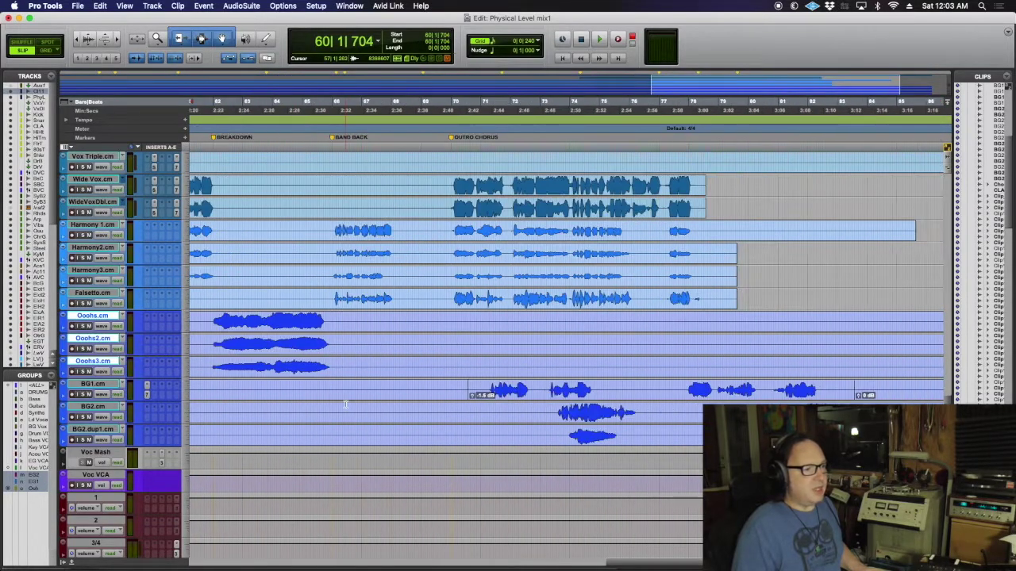
scroll(345, 405, "right", 2)
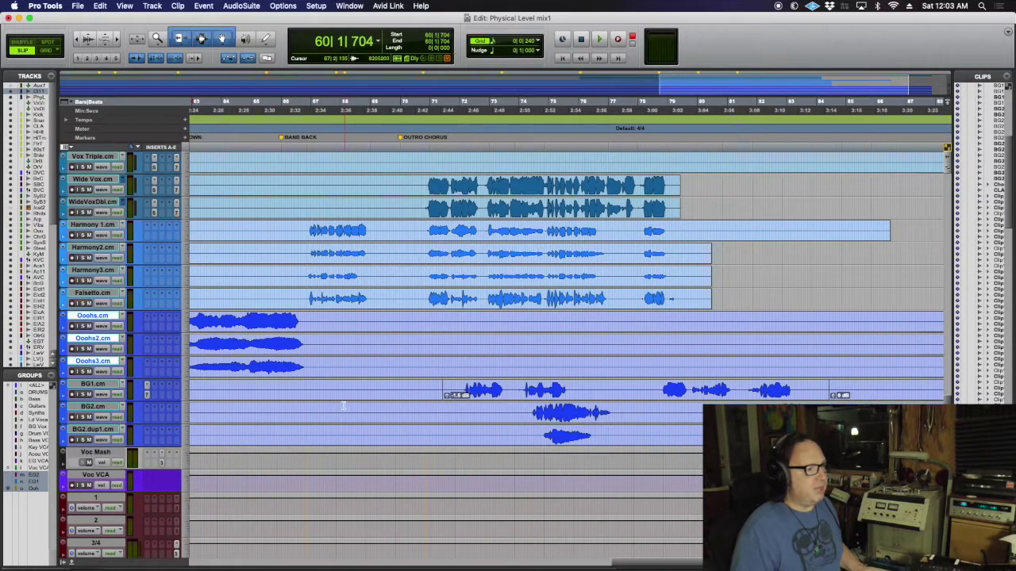
scroll(345, 404, "right", 3)
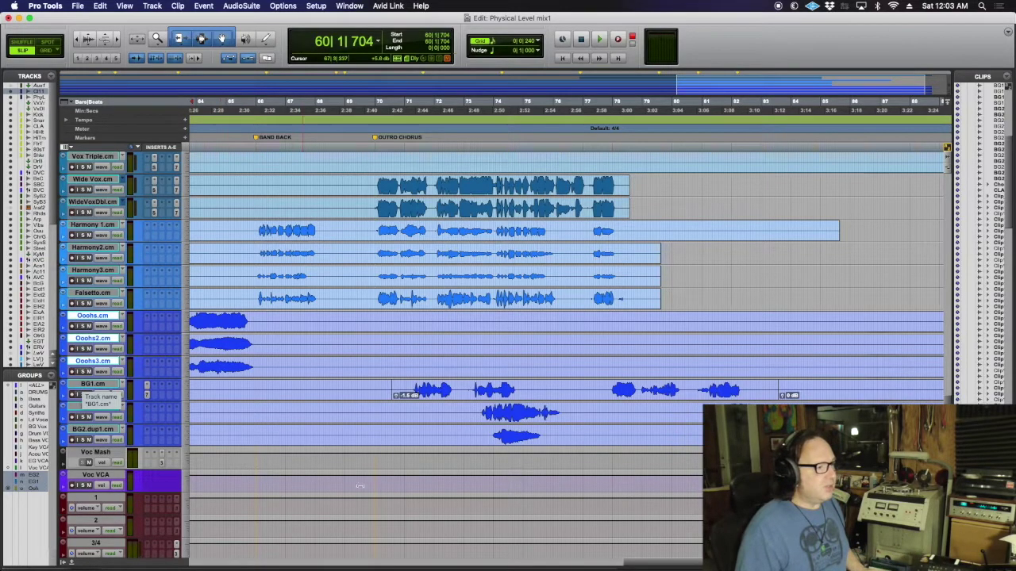
Step: Select the BG1 track and print a playback pass starting just before the outro chorus, at 69|4|104
left_click(94, 385)
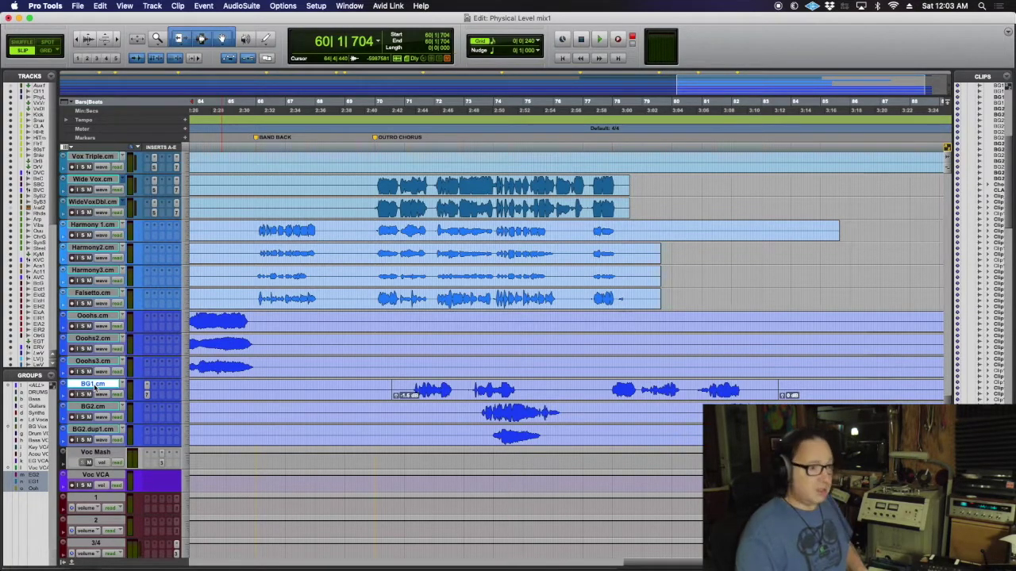
key("super+equal")
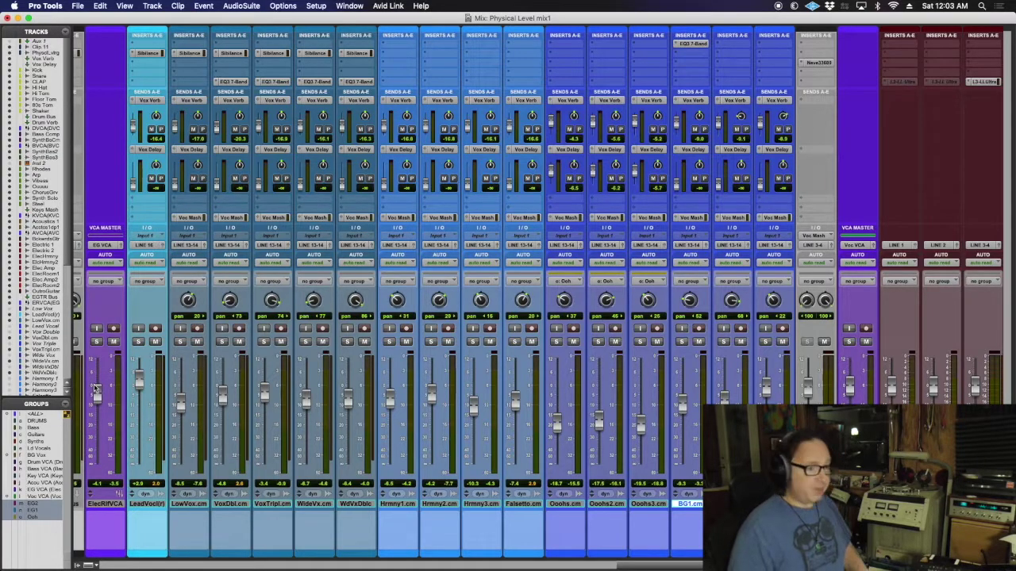
key("super+equal")
left_click(370, 406)
scroll(375, 389, "up", 5)
scroll(378, 370, "down", 4)
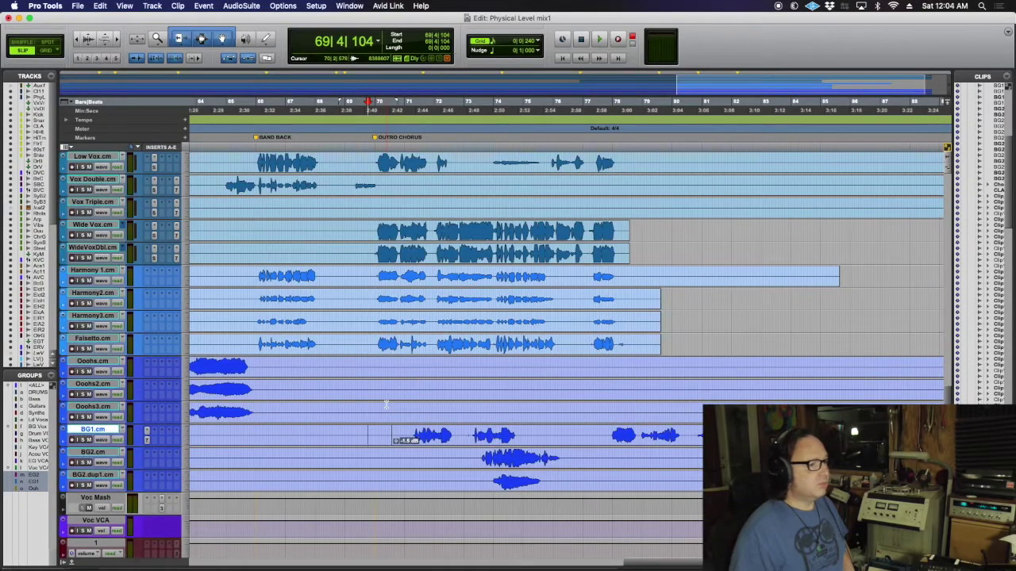
key("space")
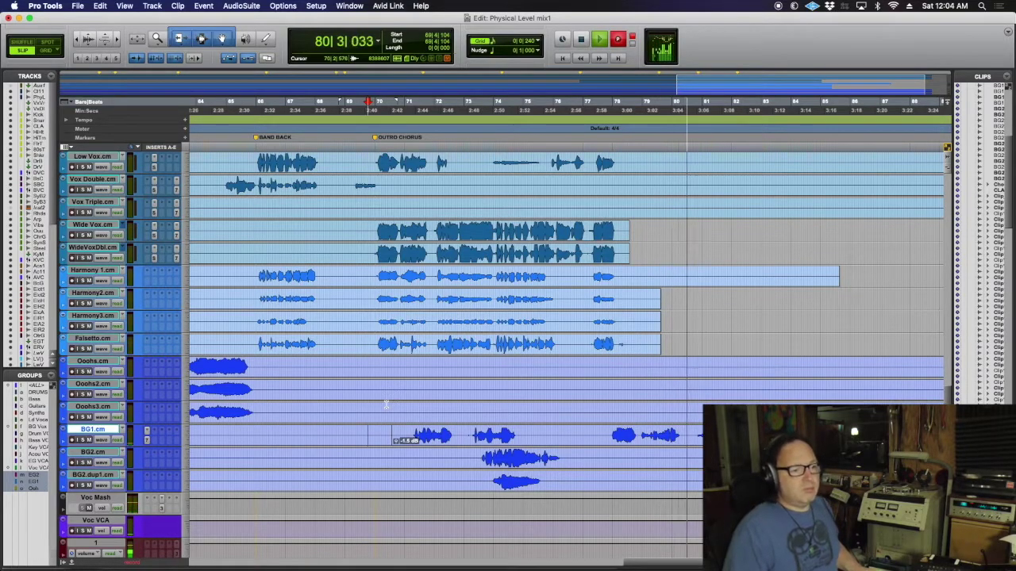
Step: Separate out the last BG1 phrase from bar 77 to bar 83 and lower its clip gain along with the final BG2 phrase's
left_click(601, 432)
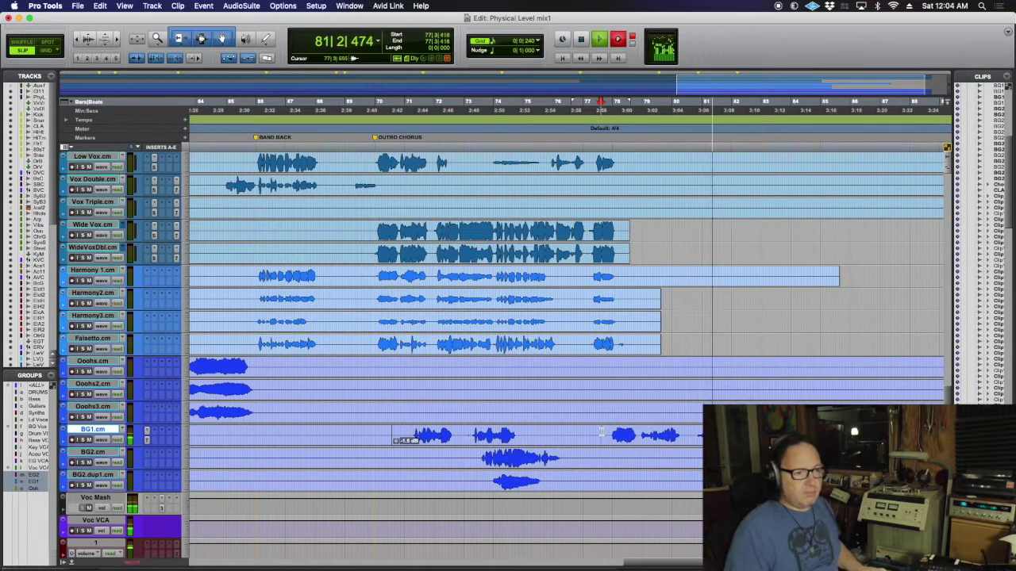
left_click_drag(602, 435, 782, 437)
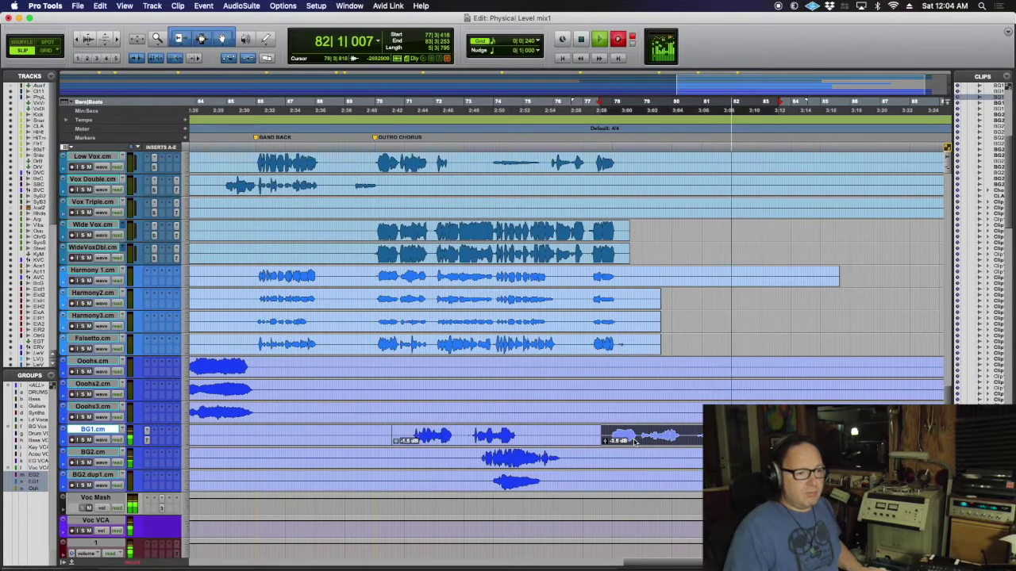
key("ctrl+shift+Down")
key("semicolon")
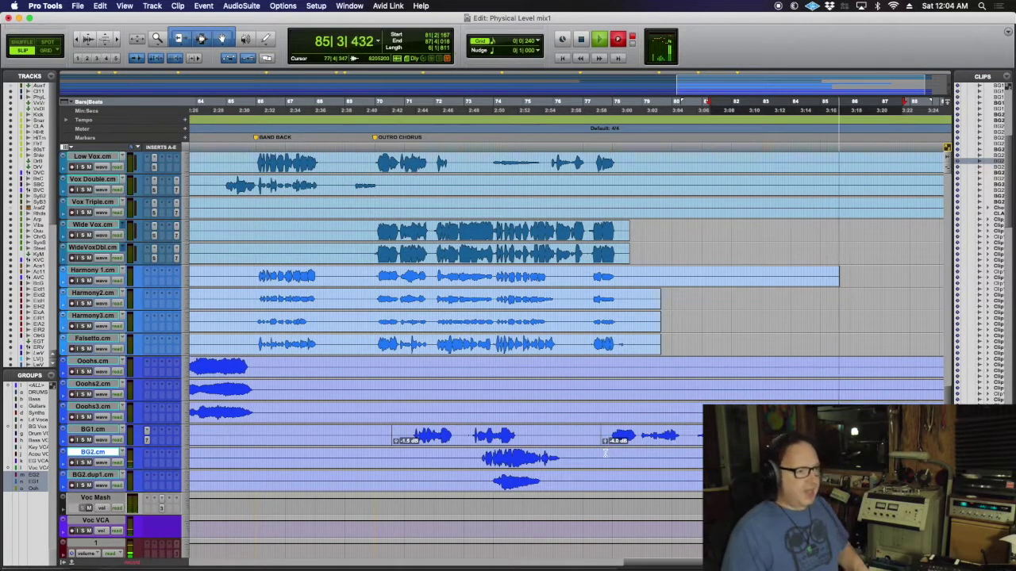
key("space")
key("super+equal")
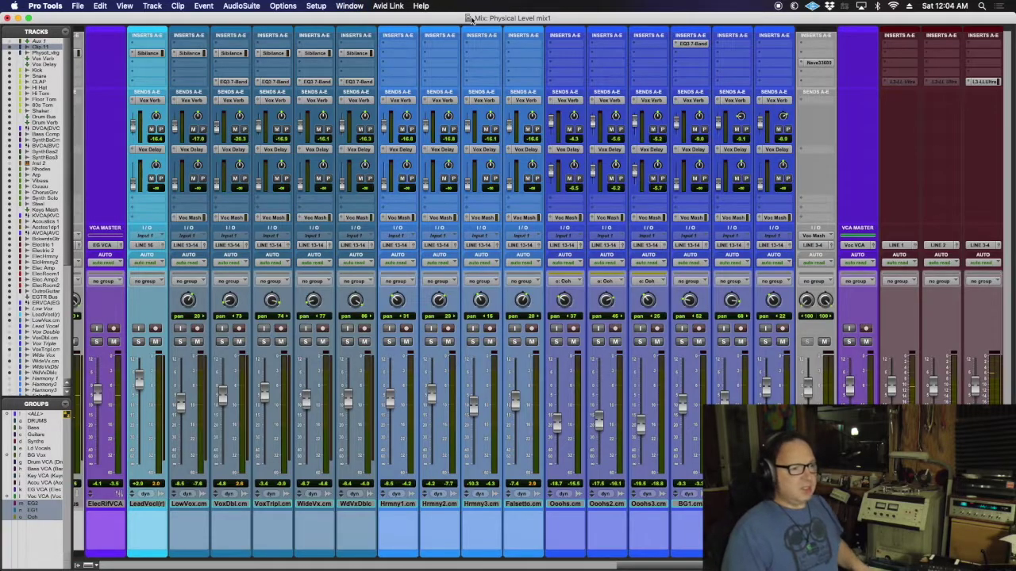
key("super+equal")
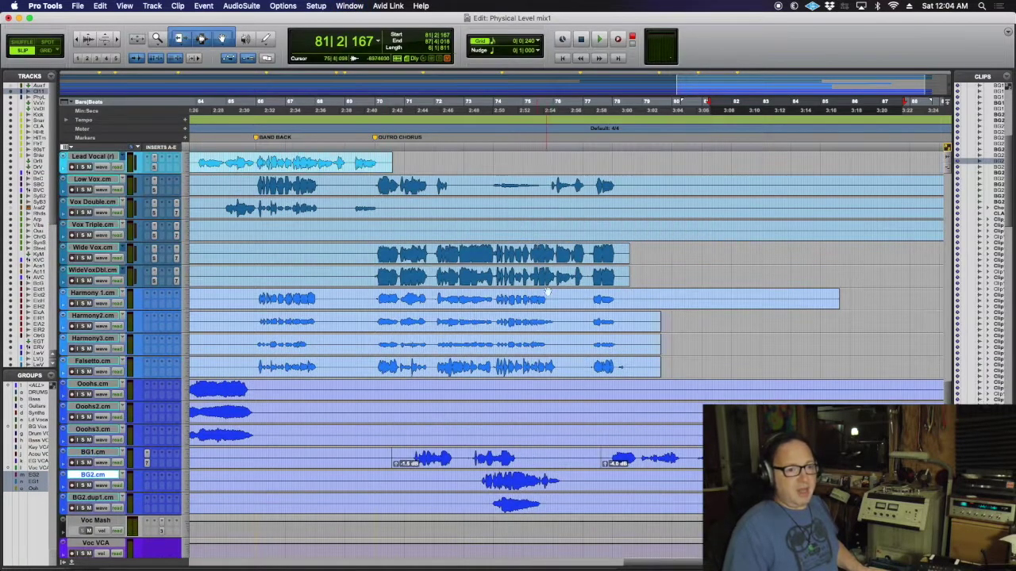
Step: Print another pass from the end of bar 76 and lower the final BG2 clip's gain to -6.0 dB
scroll(627, 313, "down", 5)
left_click(584, 314)
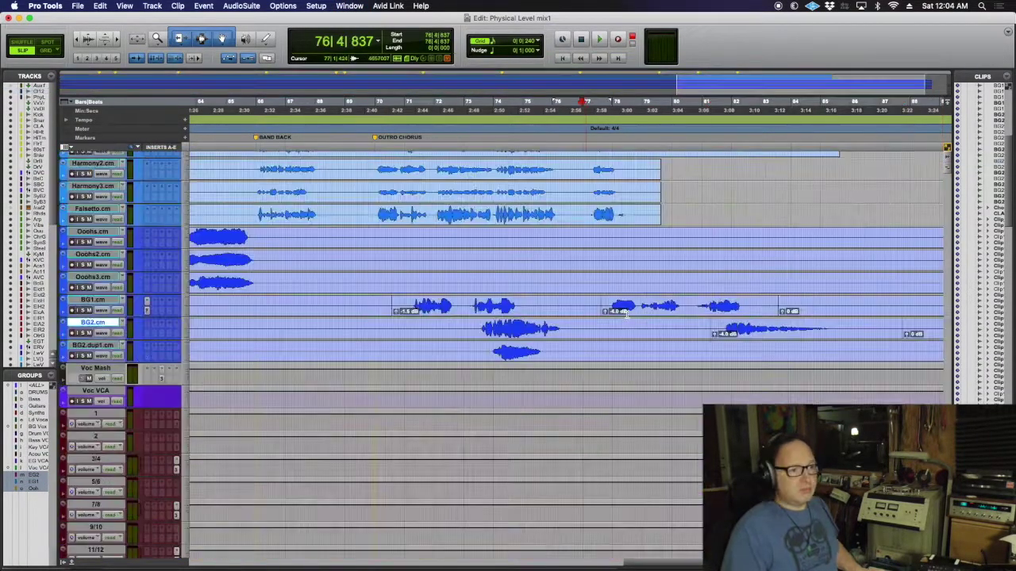
key("space")
left_click(627, 312)
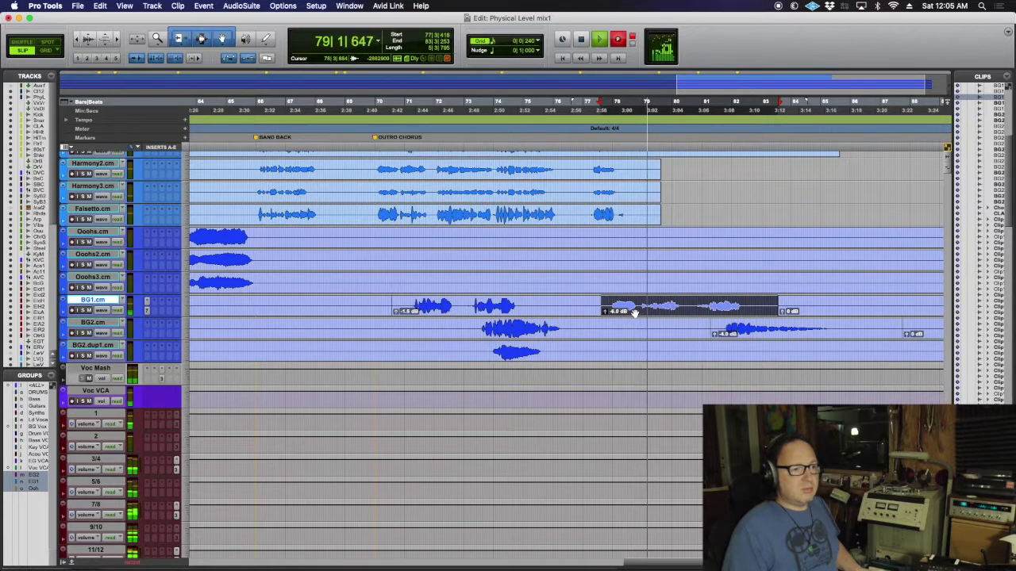
left_click(747, 336)
key("ctrl+shift+Down")
key("ctrl+shift+Down")
key("ctrl+shift+Down")
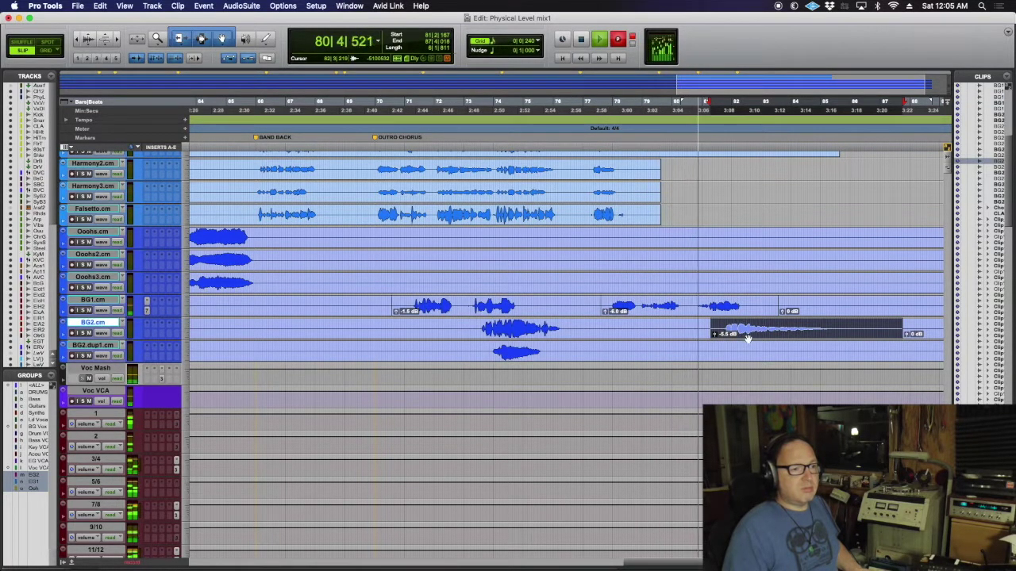
key("ctrl+shift+Down")
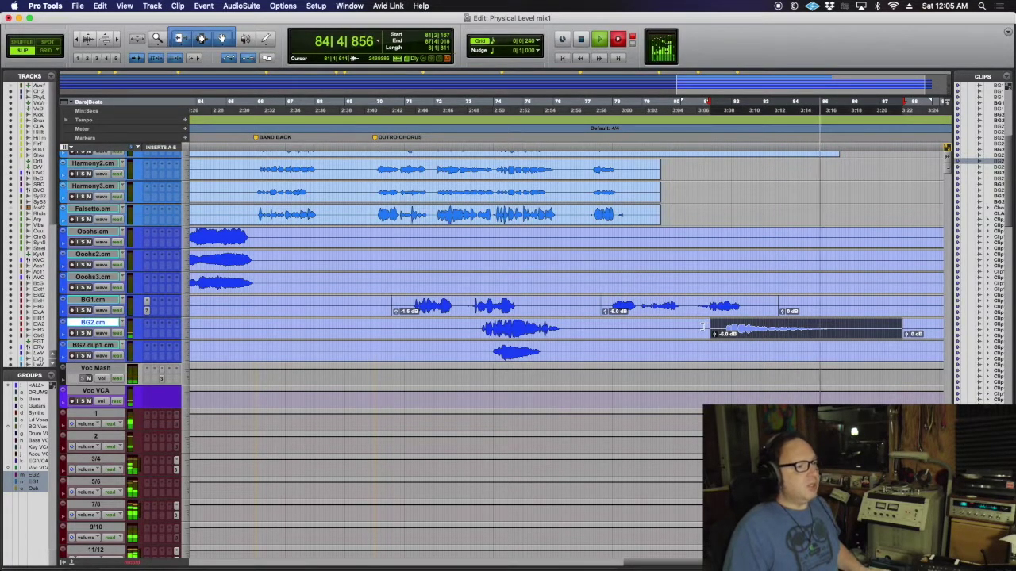
key("space")
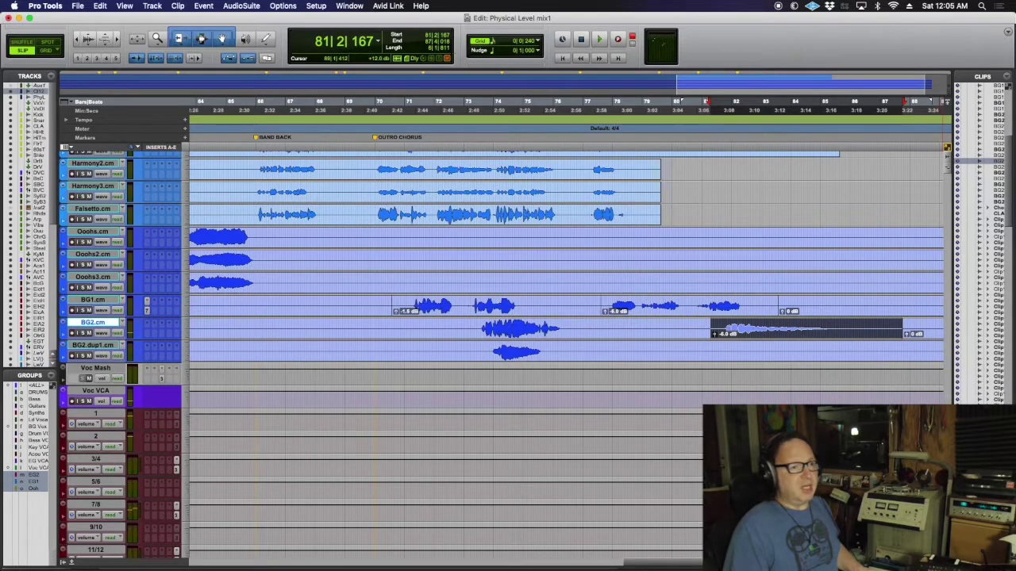
Step: Create a new playlist named Clip.13 on the print track
left_click(868, 85)
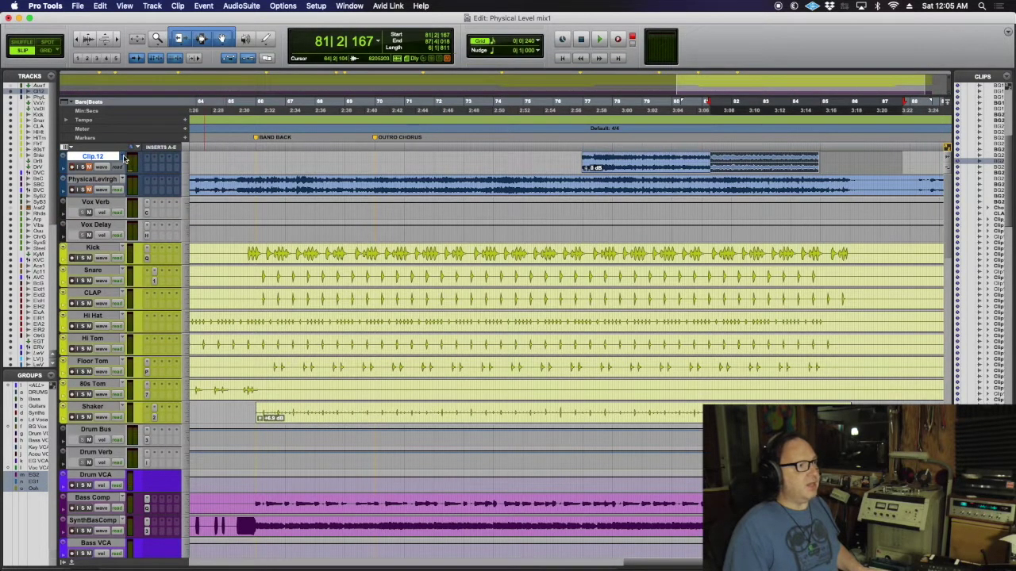
left_click(124, 159)
left_click(157, 8)
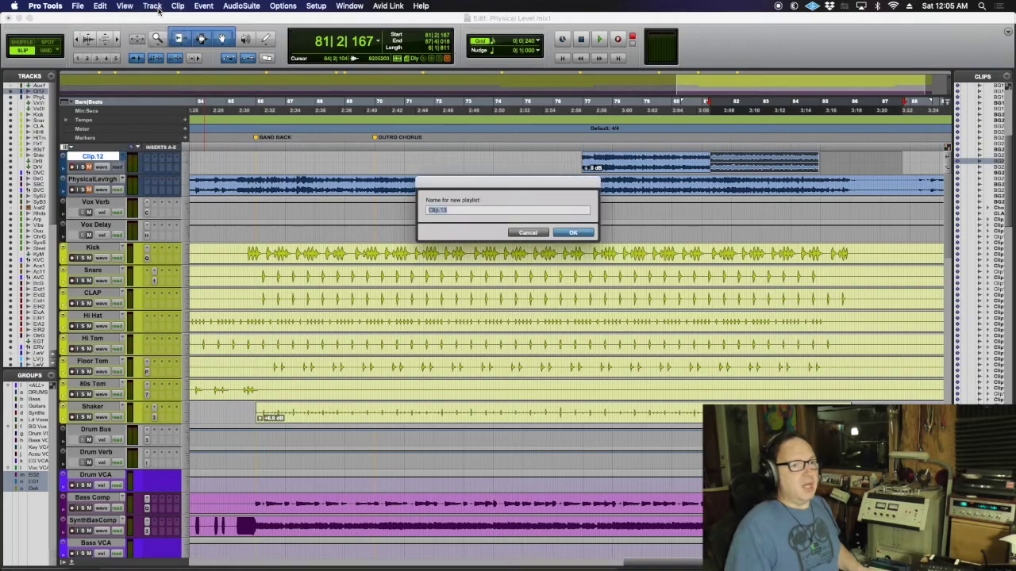
key("Return")
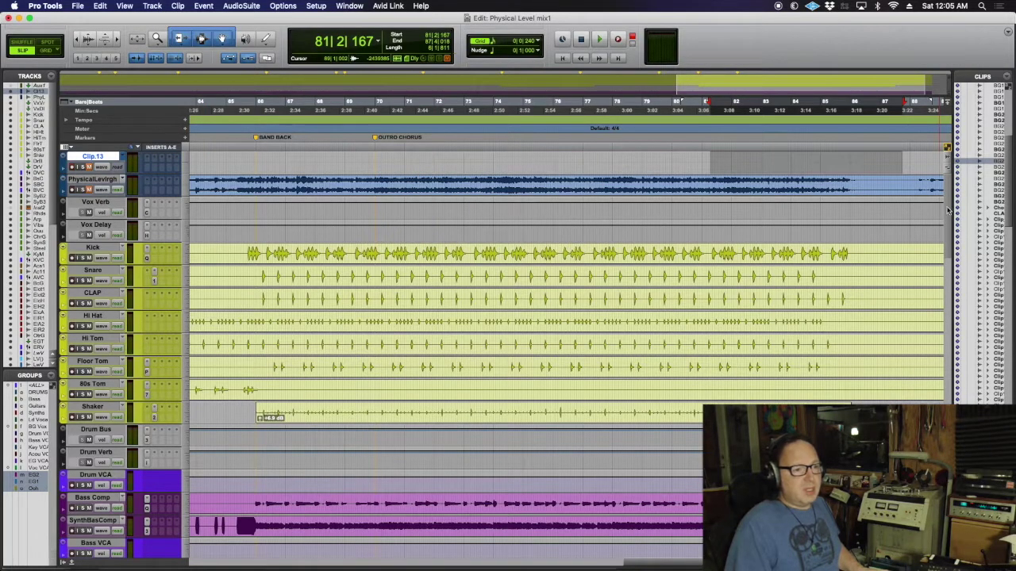
Step: Place the cursor at 81|1|306 on the BG1 track and set the BG2 track's automation mode to touch
scroll(947, 209, "down", 15)
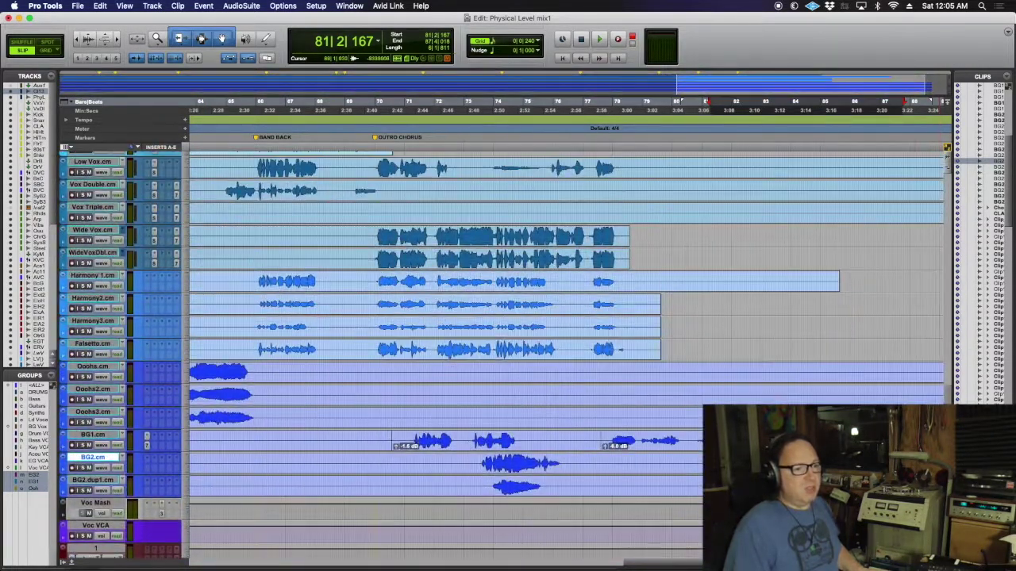
left_click(705, 441)
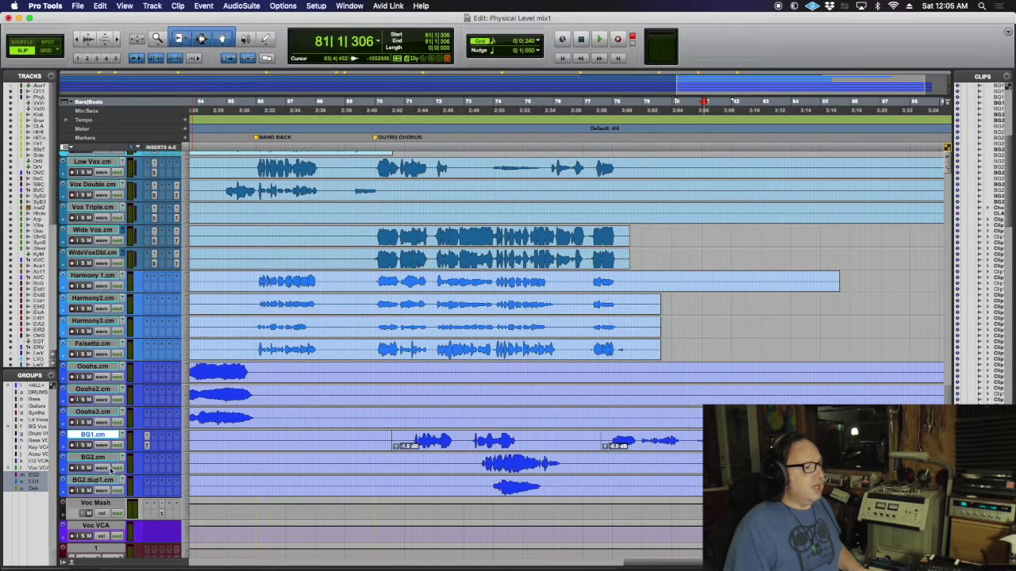
left_click(112, 469)
left_click(123, 479)
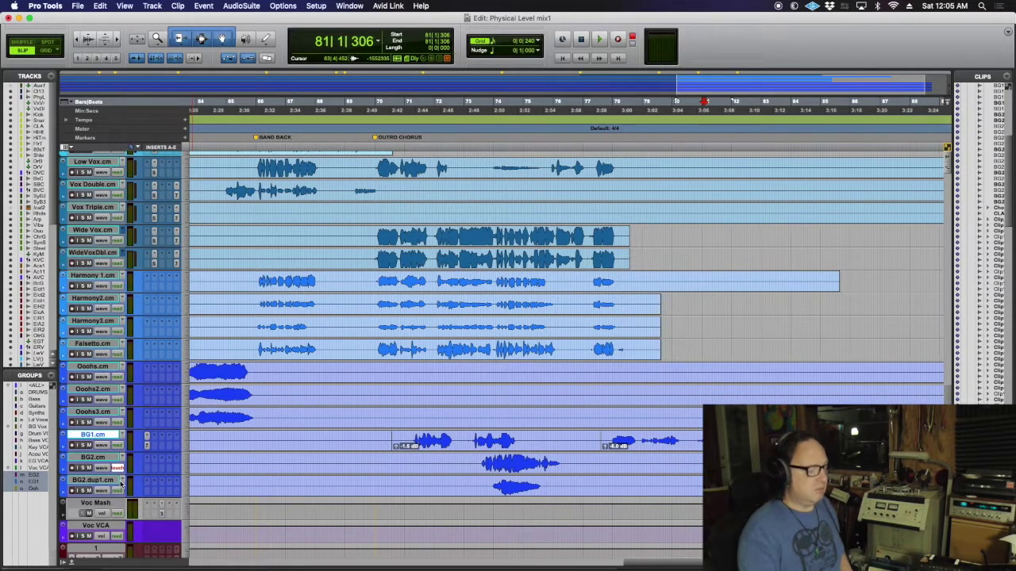
Step: Play from 81|1|306 and write a volume ride on the final BG2 phrase in touch mode
key("space")
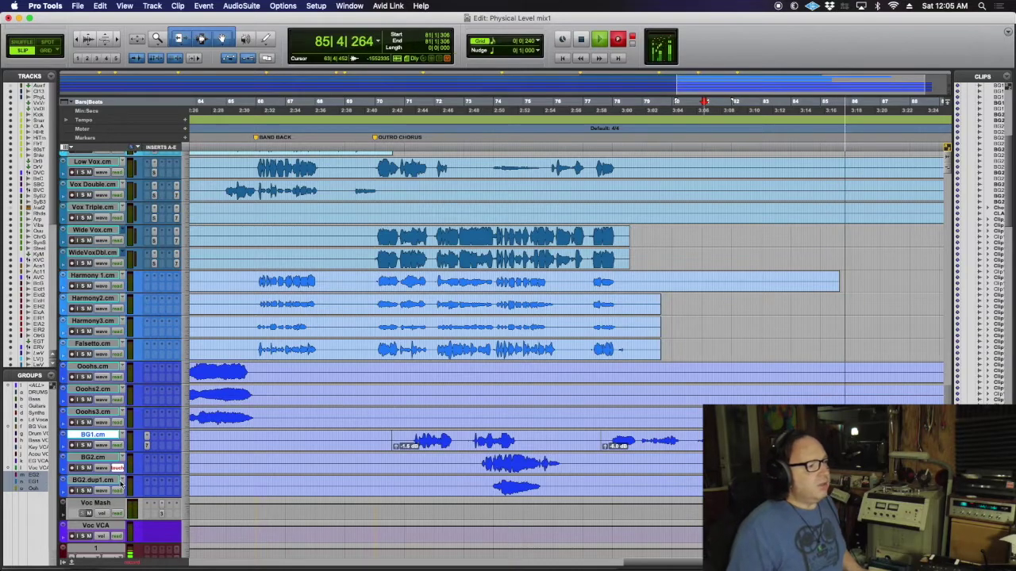
key("space")
Step: Show and enlarge the BG2 track's volume automation lane, and remove the surplus breakpoints between about 83|4|240 and 84|2|413 to smooth the rise
left_click(64, 469)
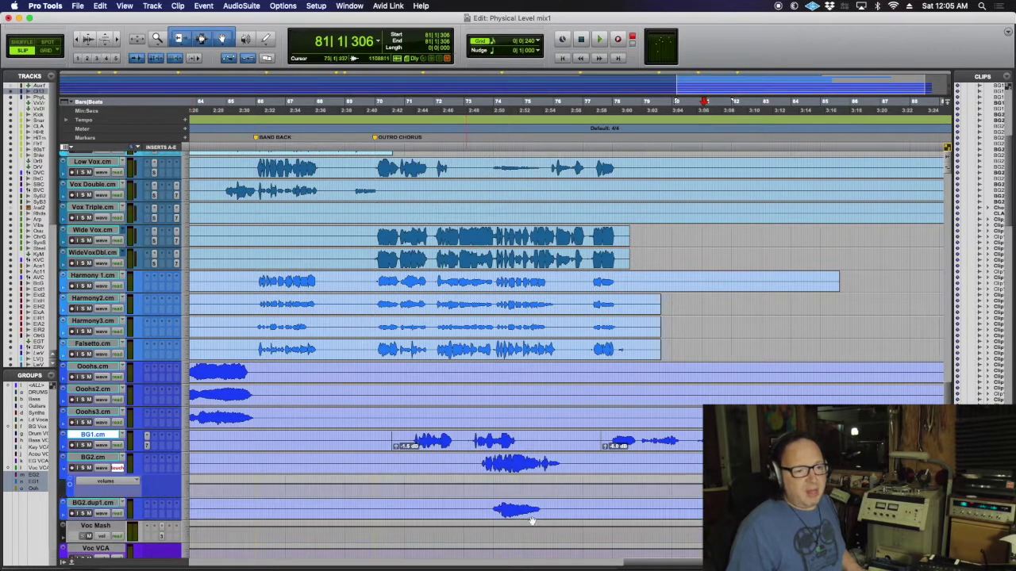
left_click(786, 464)
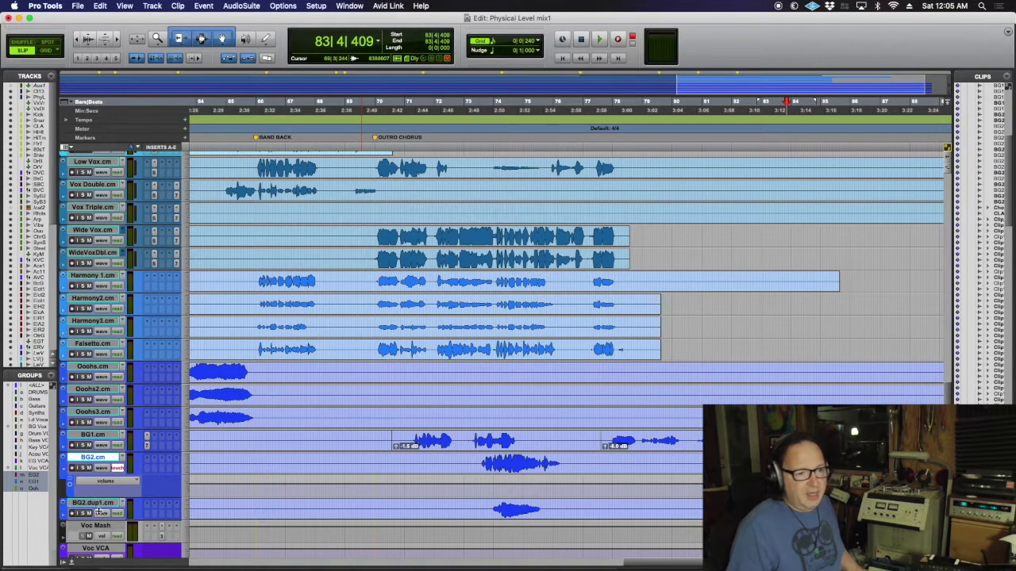
left_click_drag(96, 496, 102, 537)
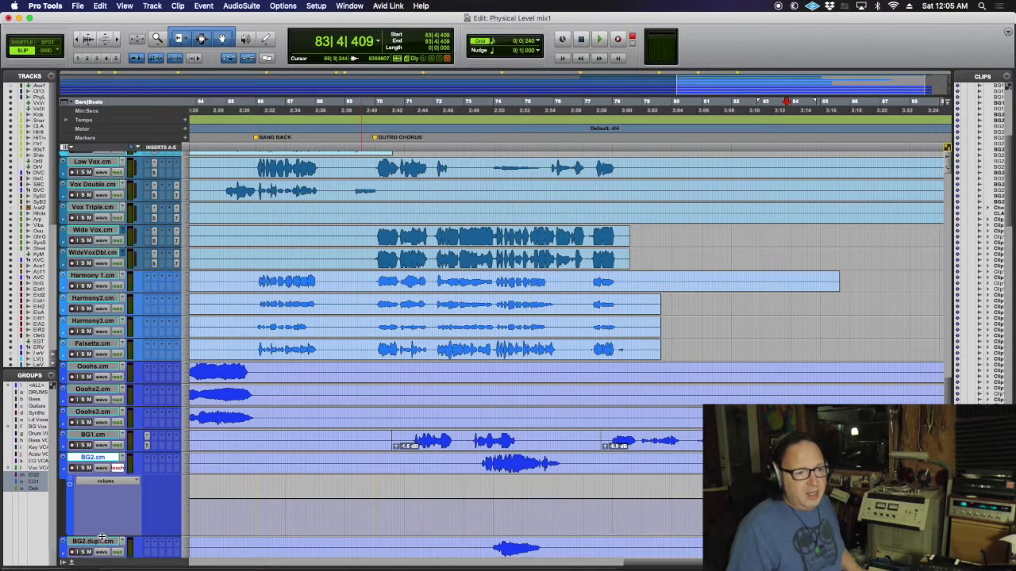
left_click(117, 37)
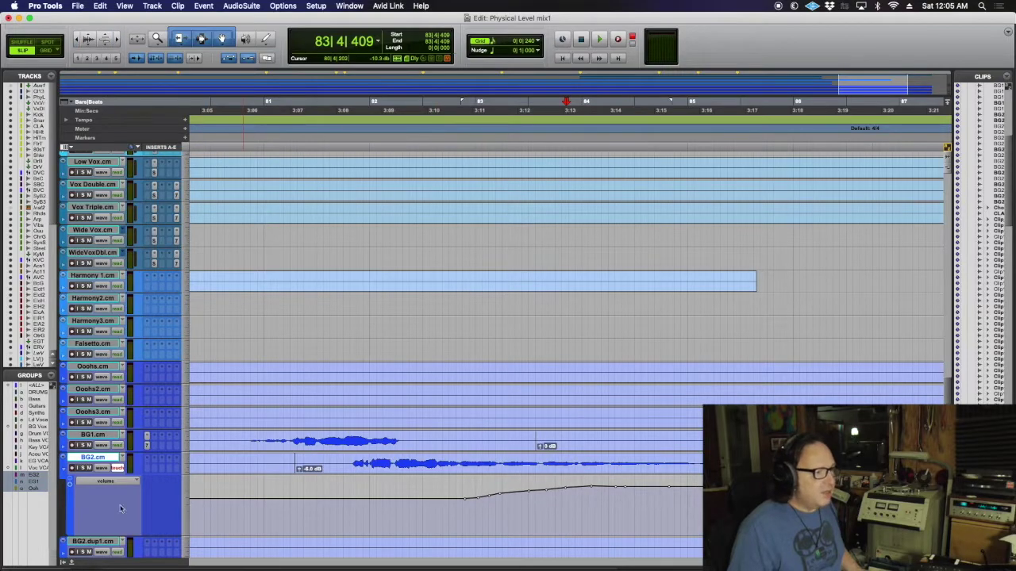
scroll(112, 514, "down", 4)
left_click_drag(85, 439, 87, 526)
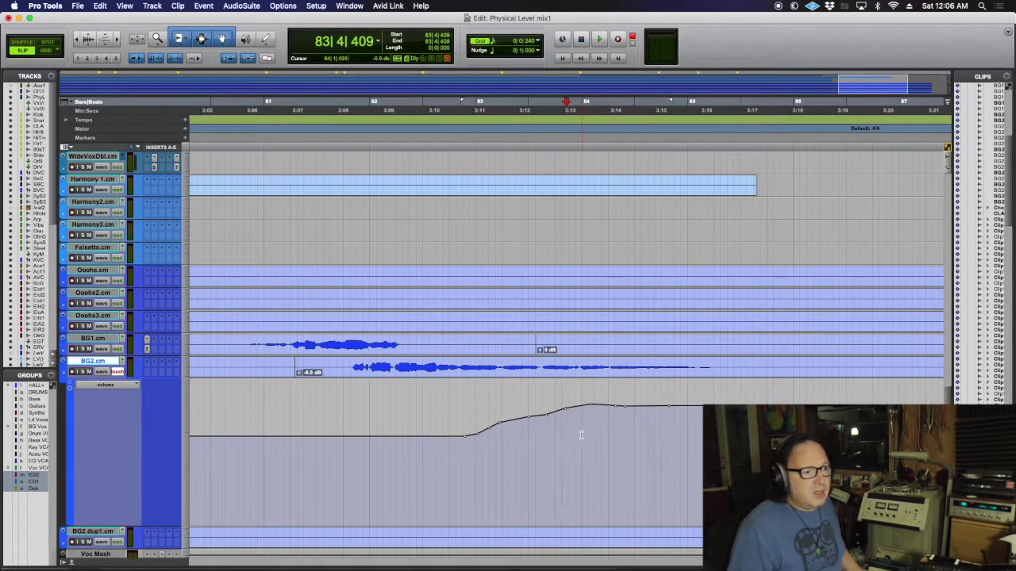
left_click_drag(570, 444, 619, 448)
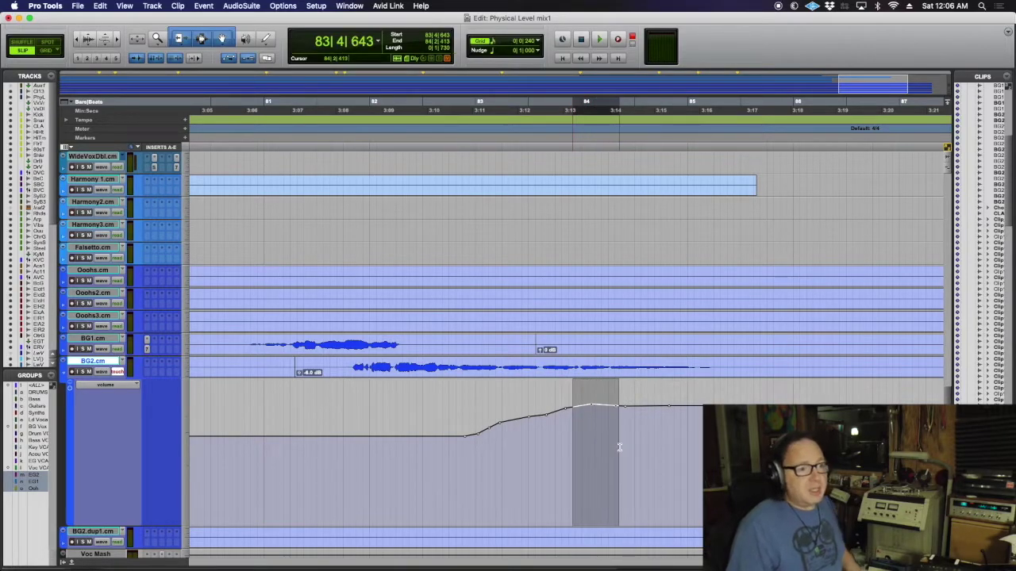
key("Delete")
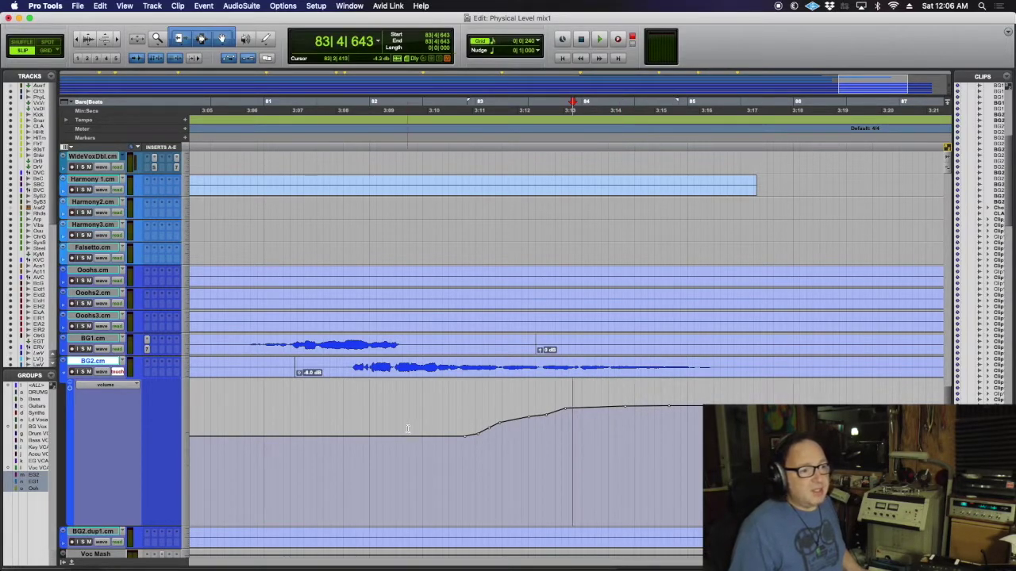
left_click(566, 420)
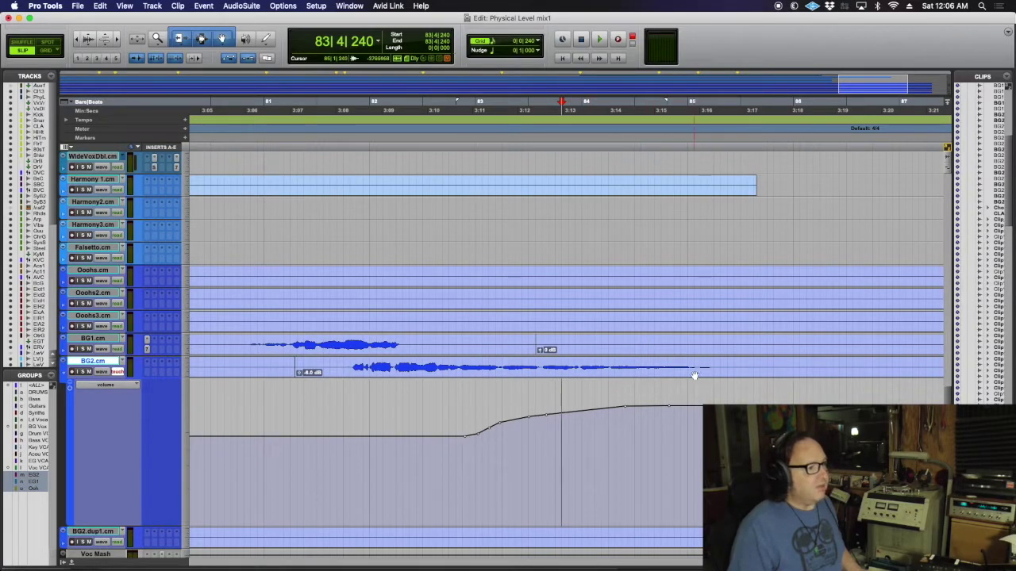
Step: Set the BG2 track's automation mode to read and hide its volume automation lane
left_click(118, 372)
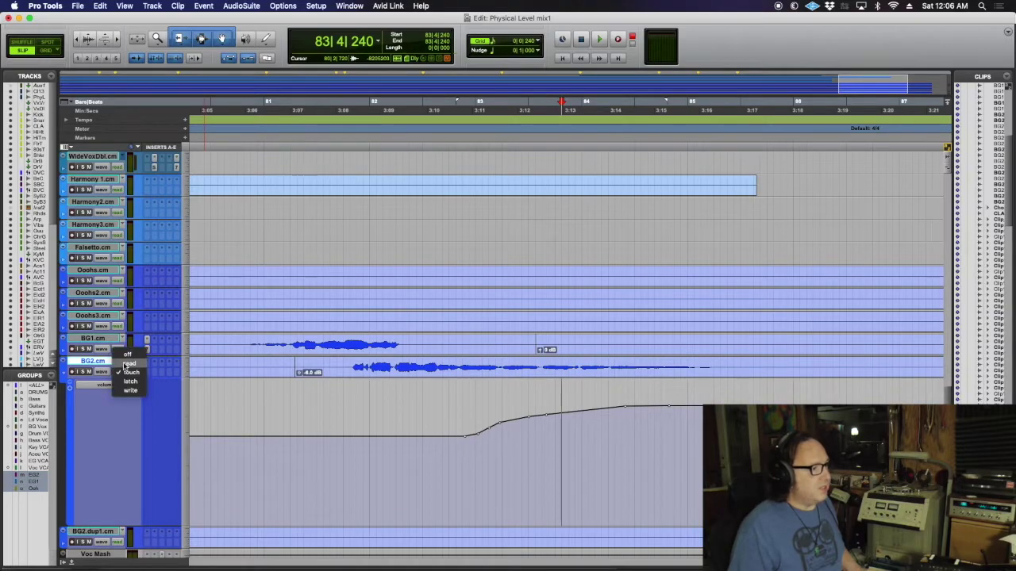
left_click(126, 359)
left_click(64, 376)
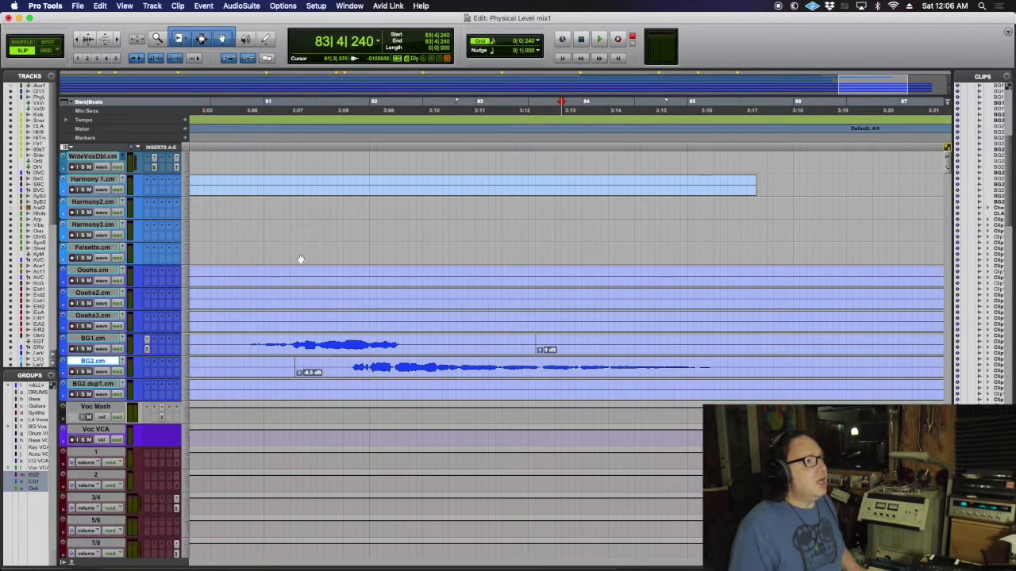
Step: Find the Floor Tom track, place the cursor at 21|4|497 where its chorus part starts, and review its mixer channel
left_click(71, 38)
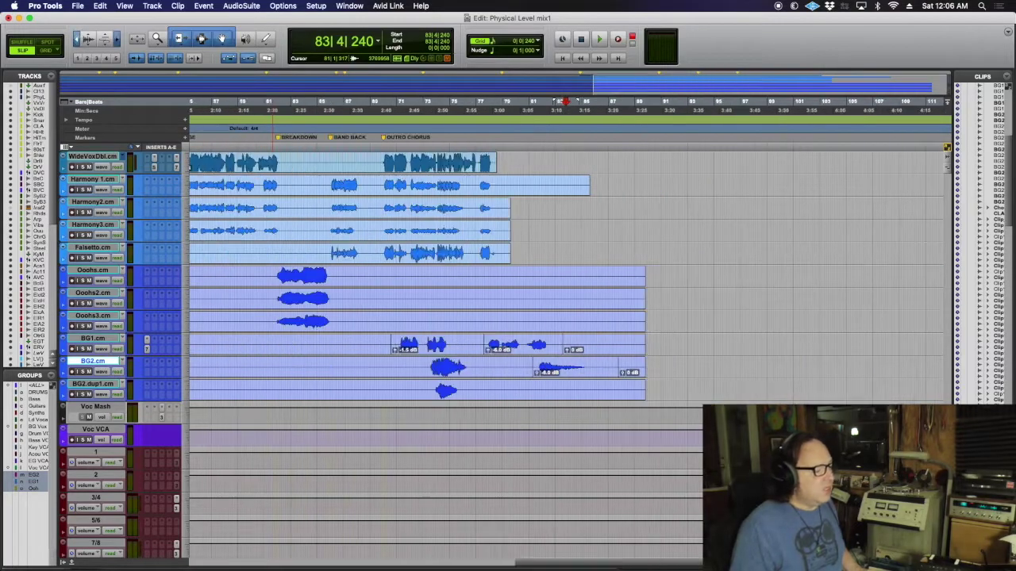
scroll(395, 390, "up", 5)
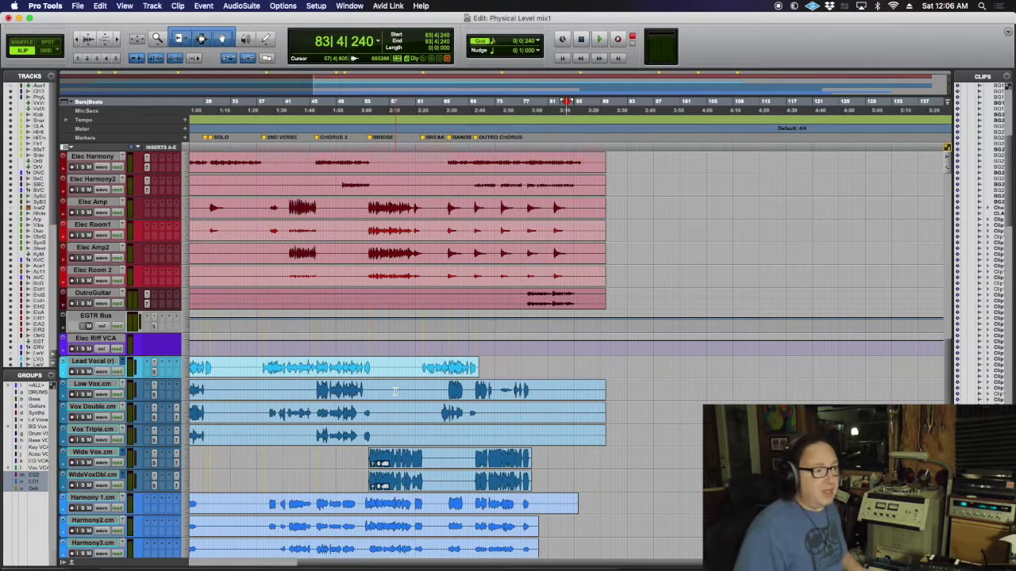
scroll(395, 391, "up", 10)
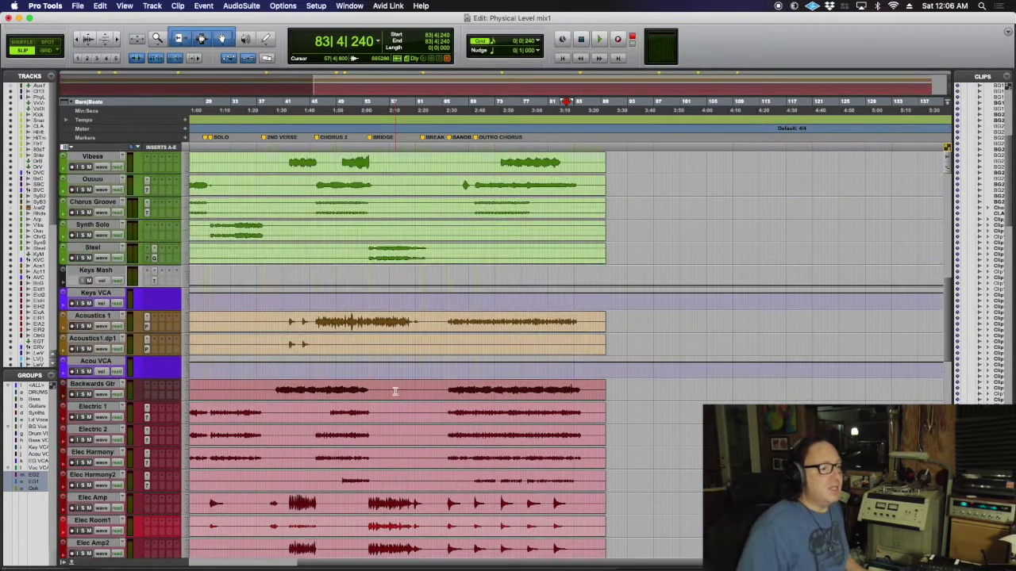
scroll(395, 391, "down", 5)
scroll(400, 405, "left", 5)
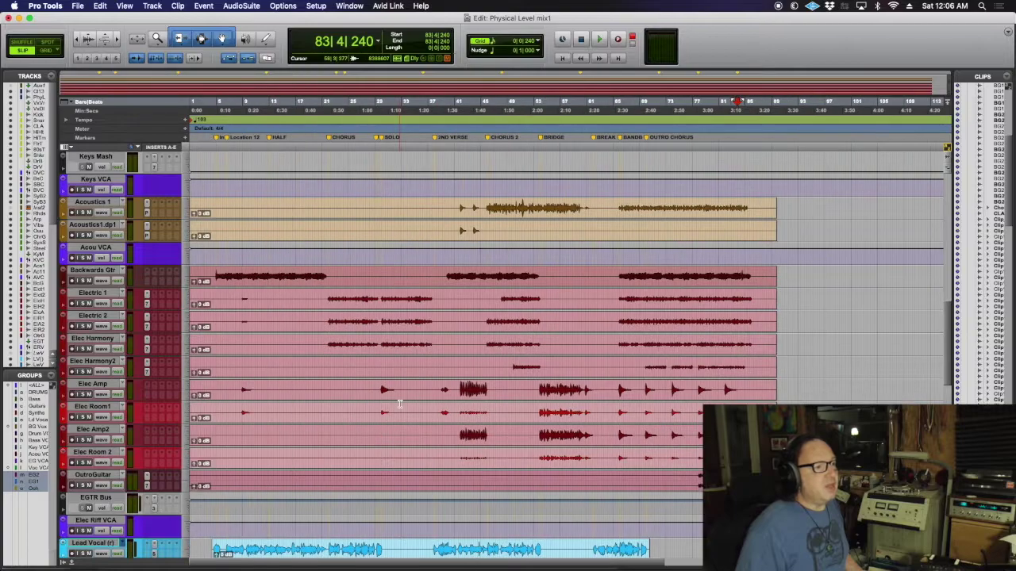
scroll(400, 405, "up", 15)
scroll(400, 404, "up", 7)
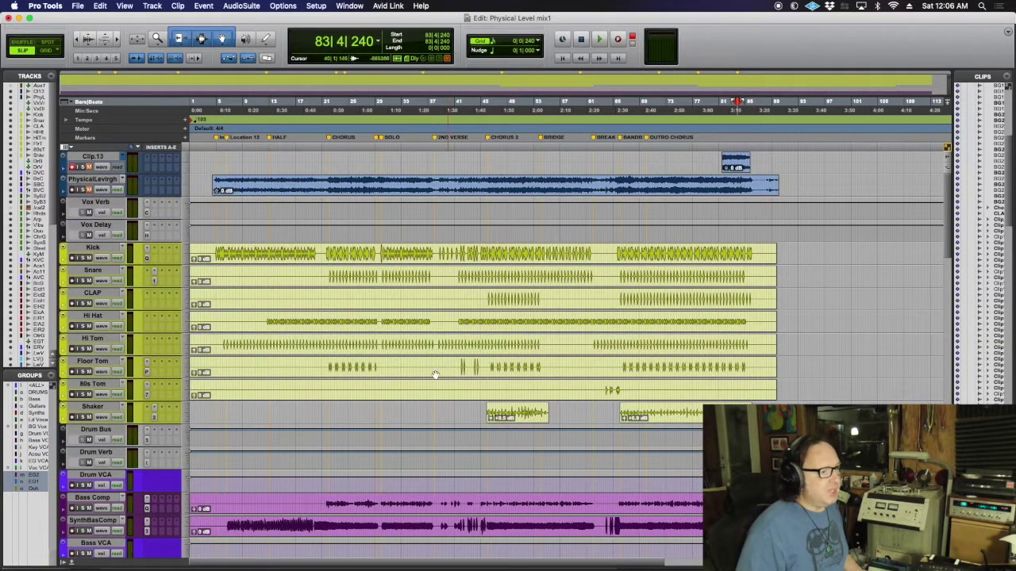
left_click(328, 364)
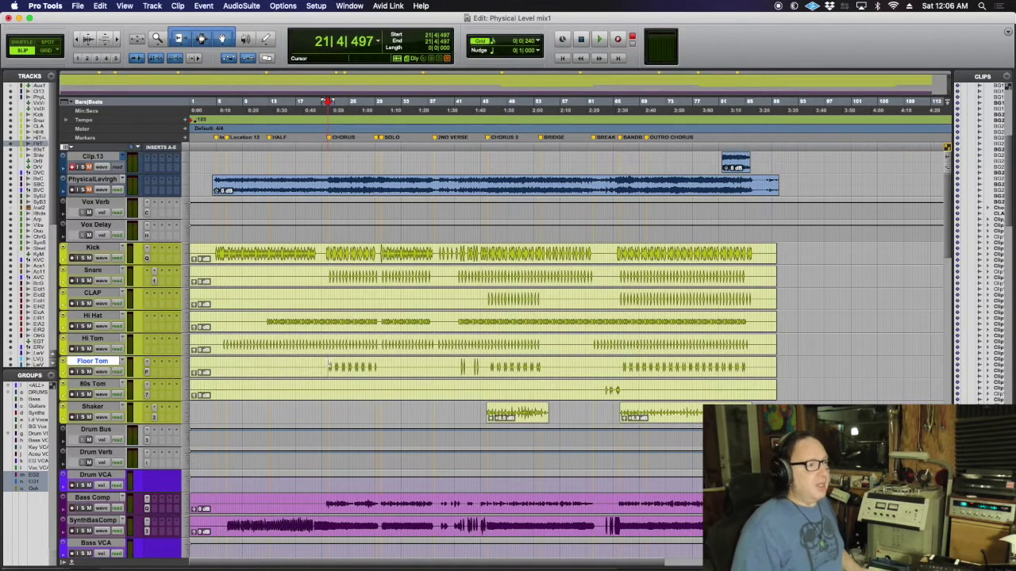
key("super+equal")
scroll(334, 286, "left", 20)
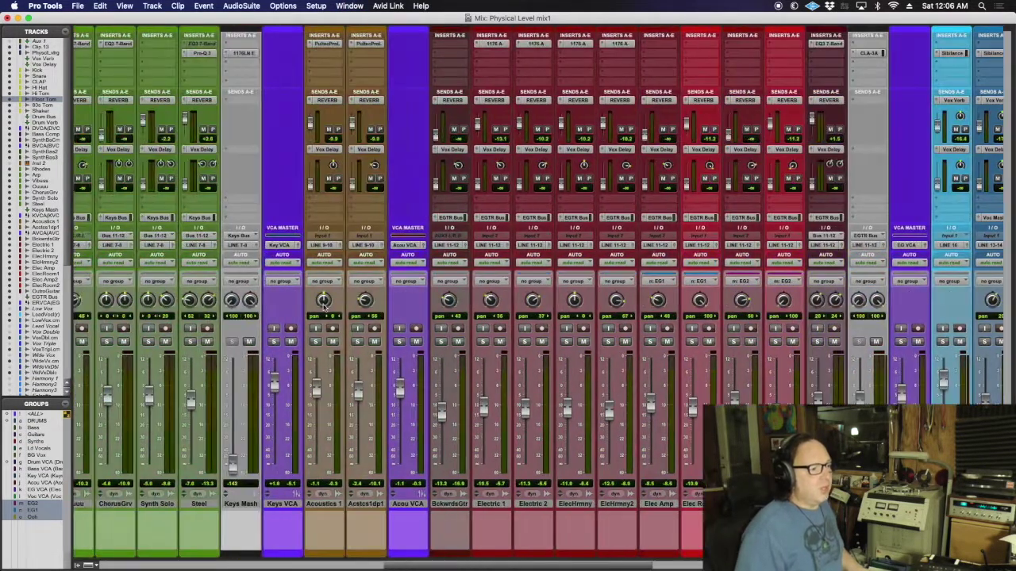
scroll(324, 307, "left", 6)
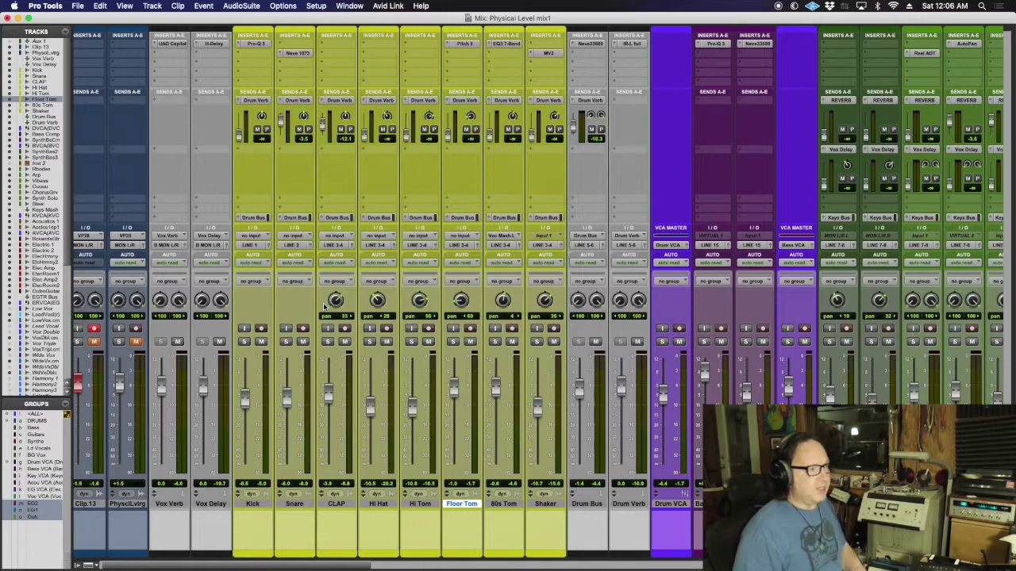
key("super+equal")
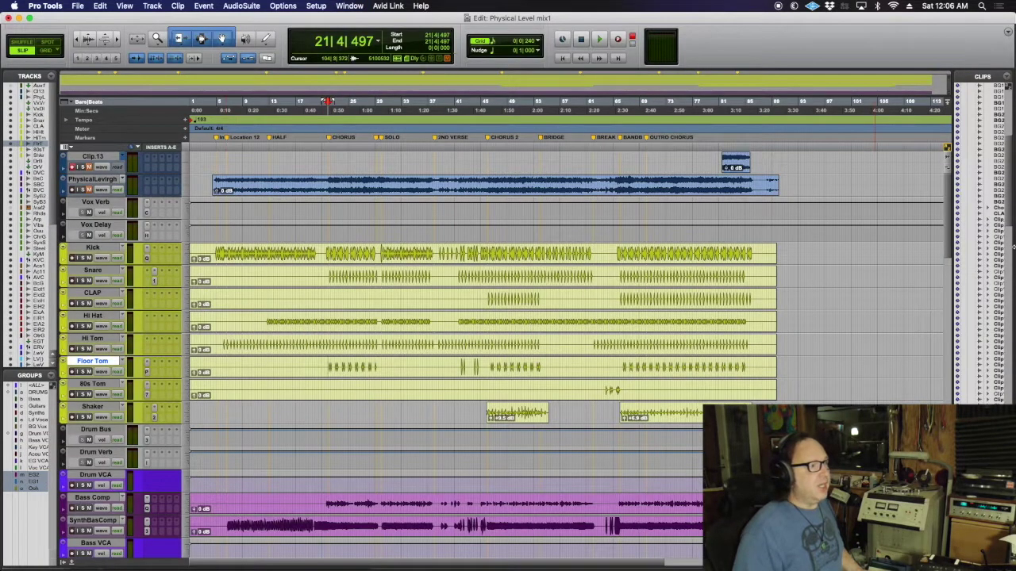
Step: Create a new playlist named Clip.14 on the print track
left_click(123, 158)
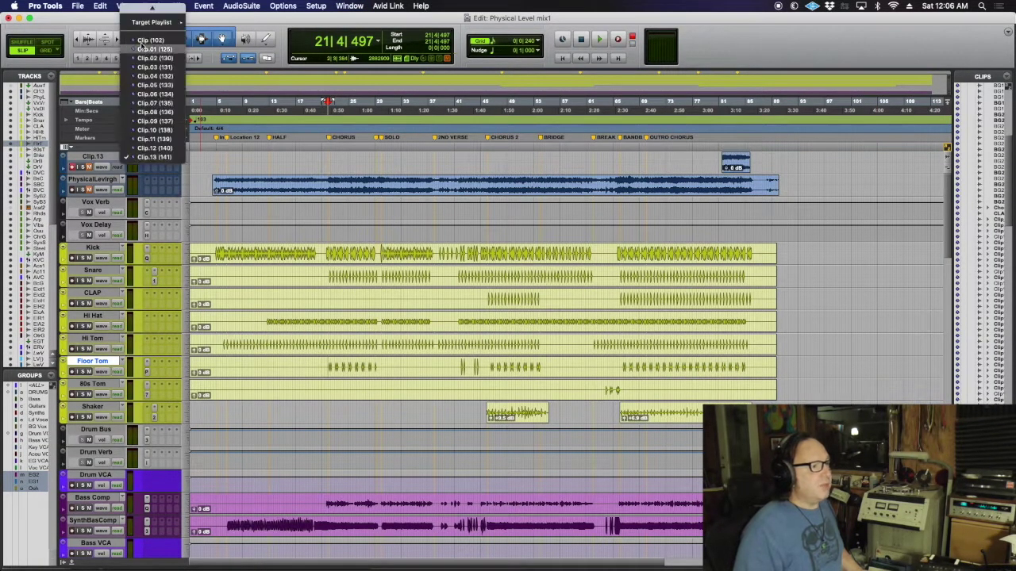
left_click(147, 11)
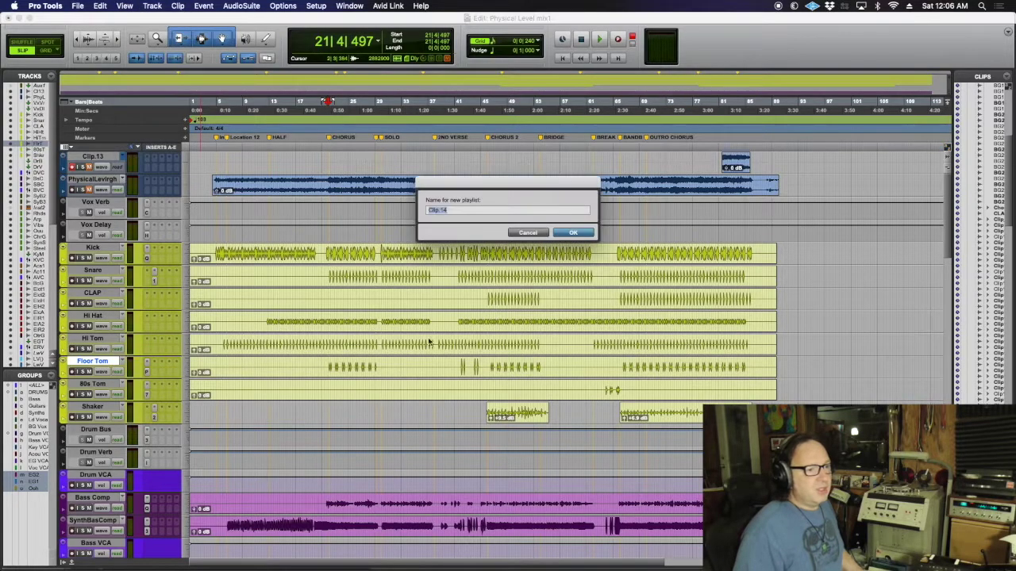
left_click(589, 232)
Step: Select the Floor Tom part from 66|1|453 to 85|2|259 and check the track's insert in the mixer
left_click_drag(620, 366, 744, 362)
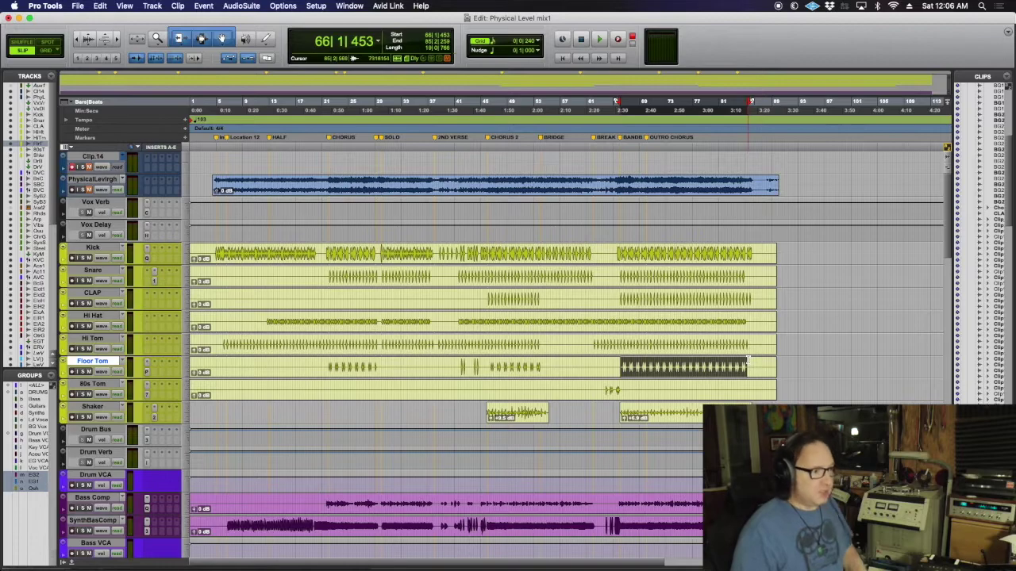
key("super+equal")
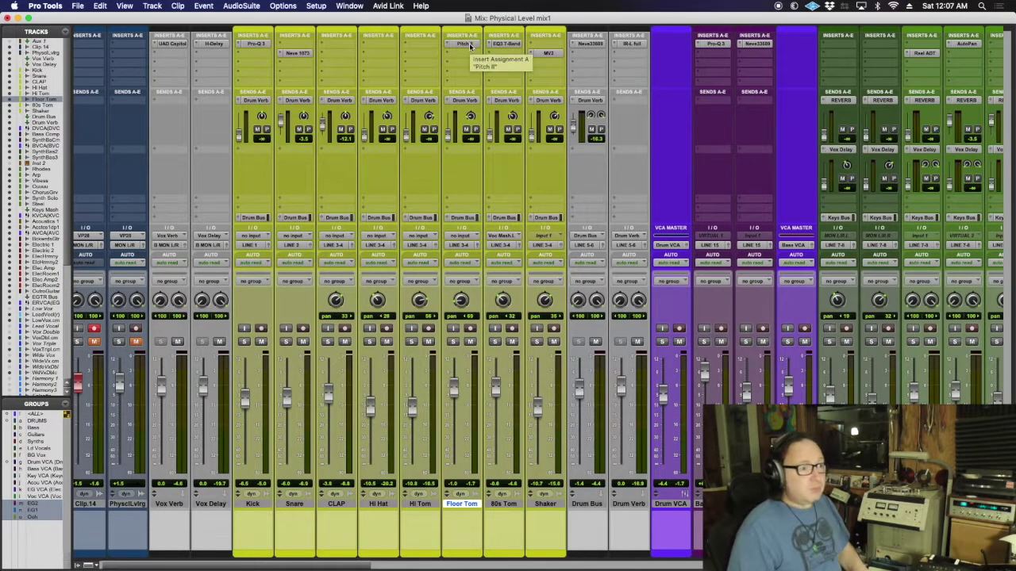
key("super+equal")
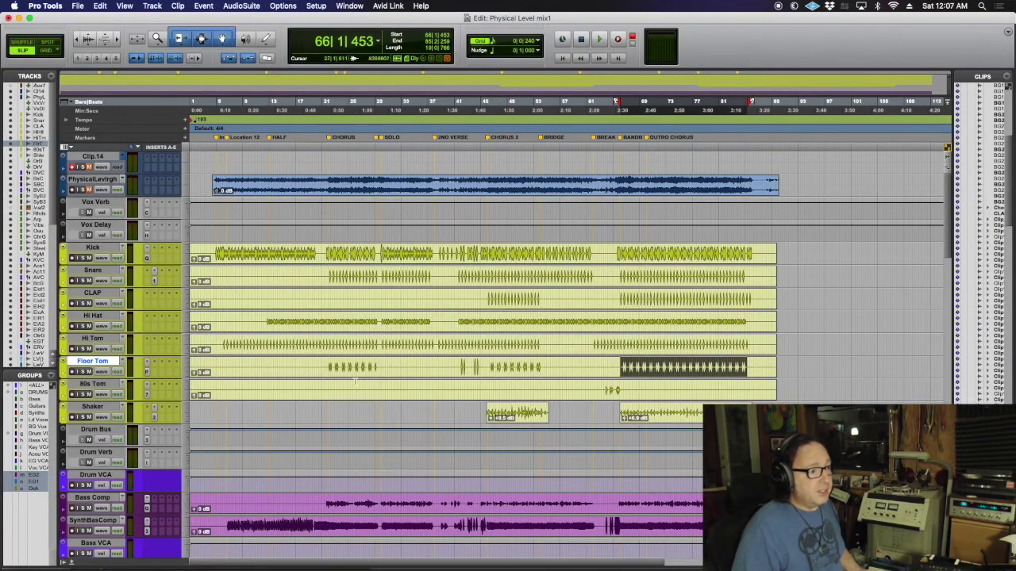
Step: Print the soloed Floor Tom's chorus part from 21|4|190 to about 29|2|573 onto the Clip.14 playlist
left_click_drag(327, 366, 377, 363)
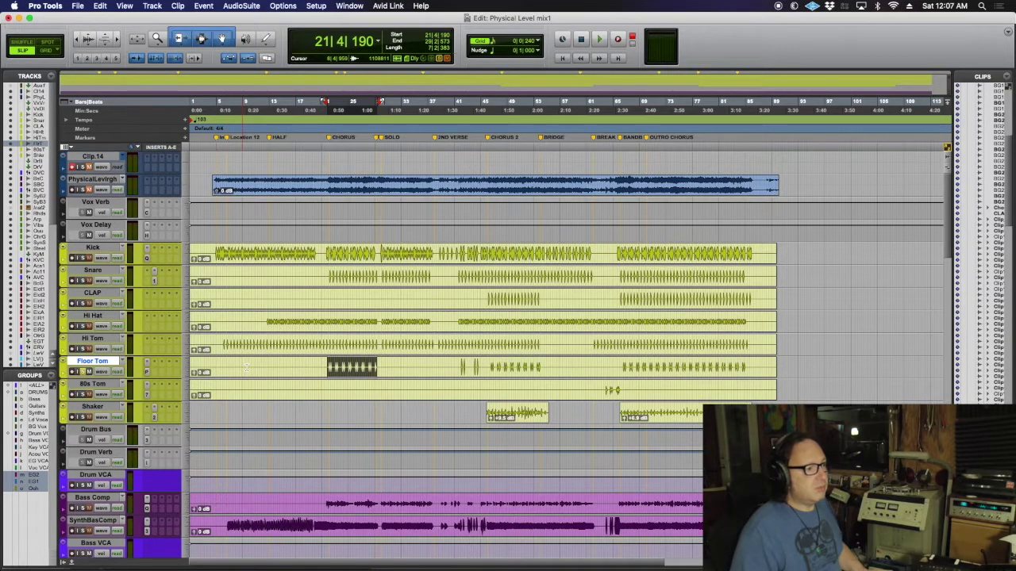
key("super+space")
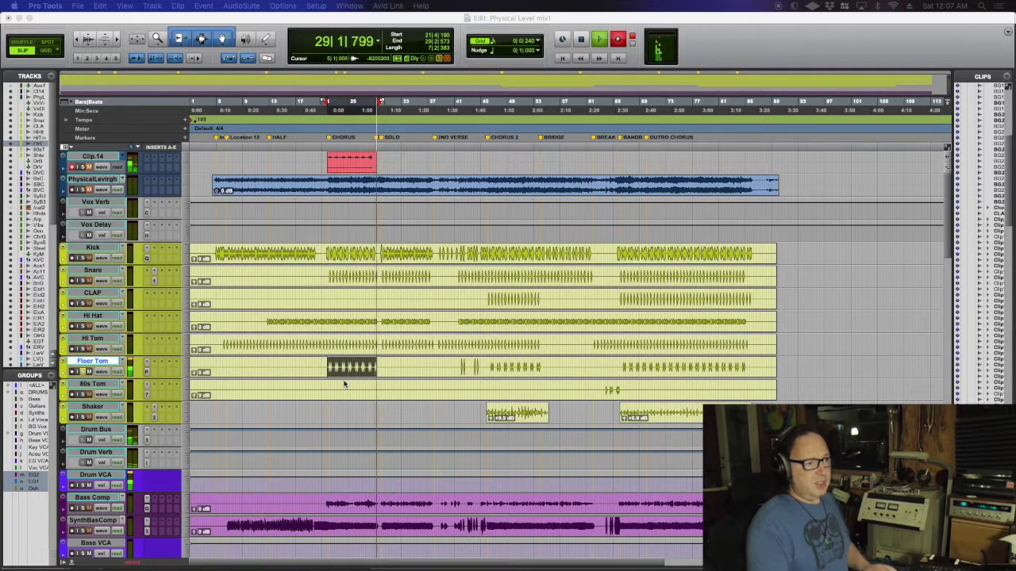
key("space")
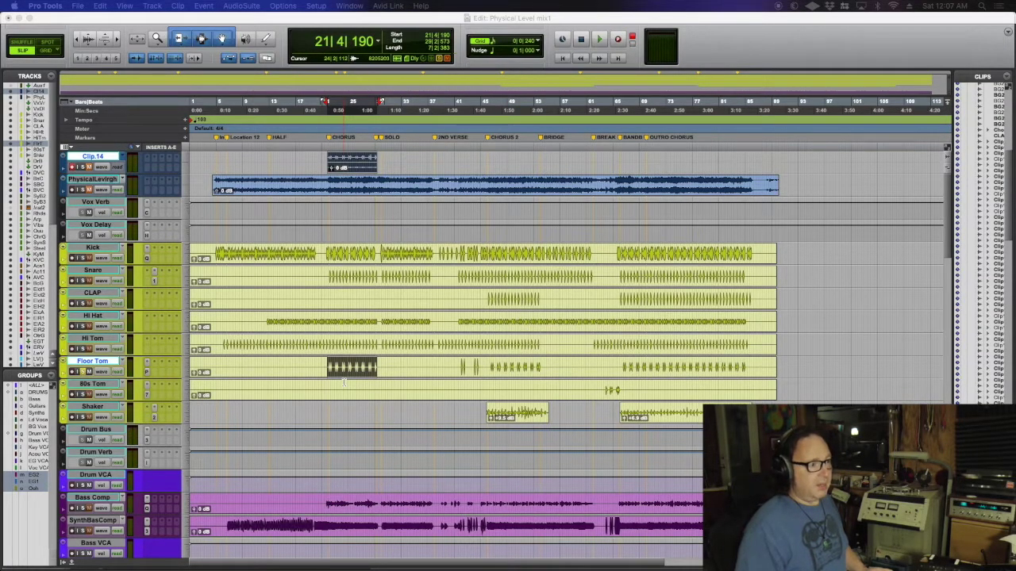
Step: Place the cursor at 24|3|381 on the Floor Tom track and open its Pitch II plug-in for inspection
left_click(346, 365)
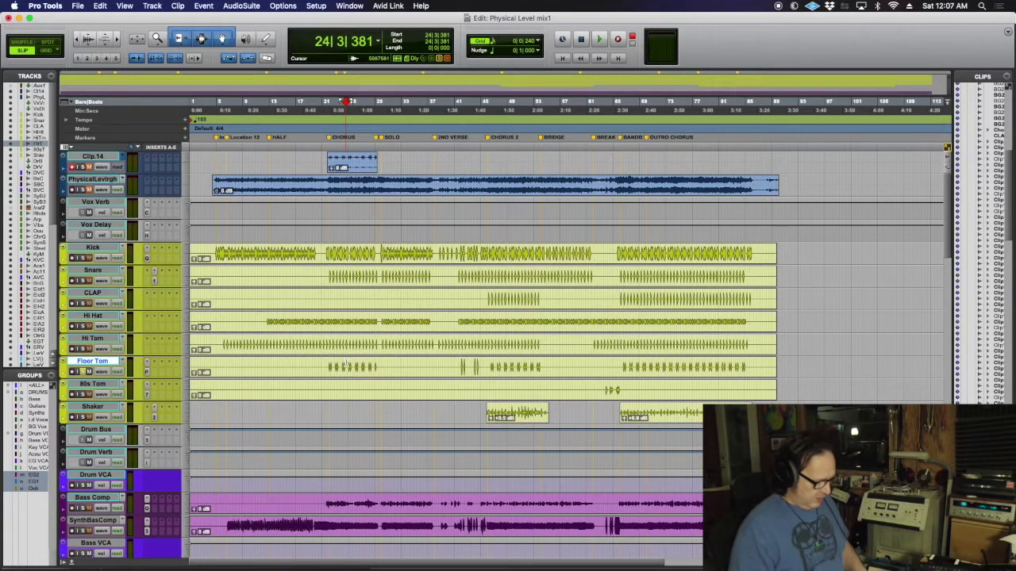
key("super+equal")
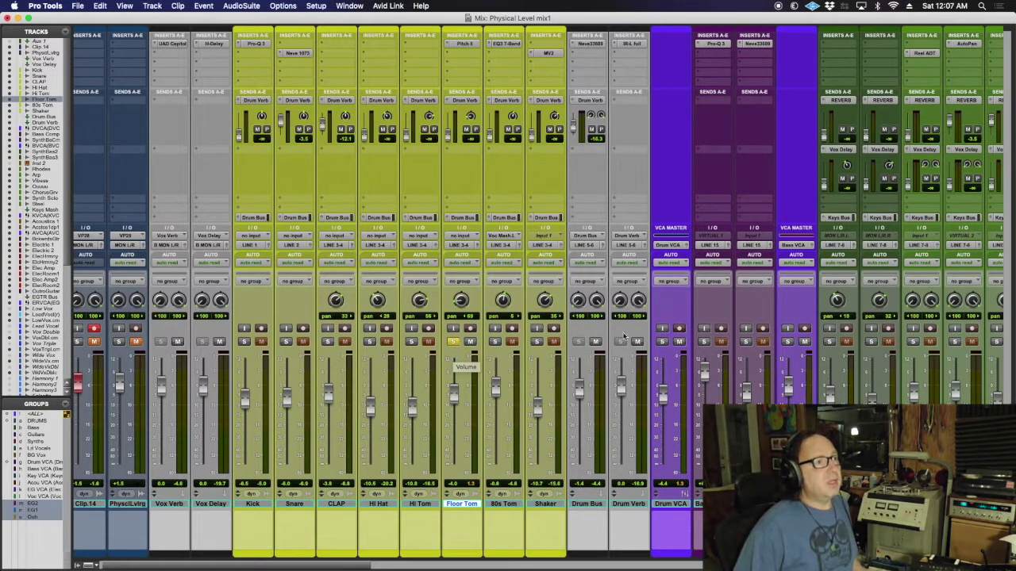
left_click(460, 45)
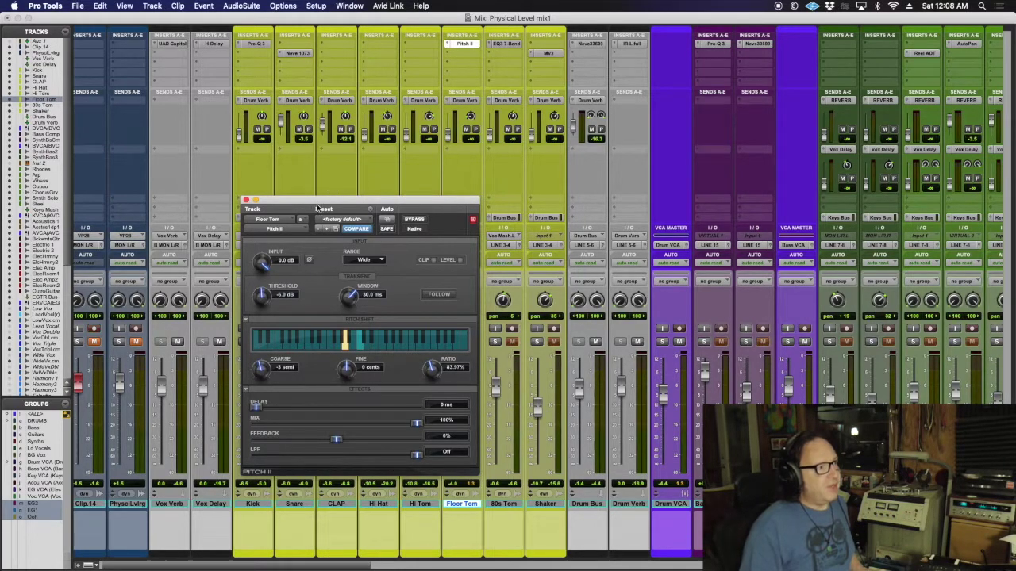
left_click_drag(317, 208, 262, 109)
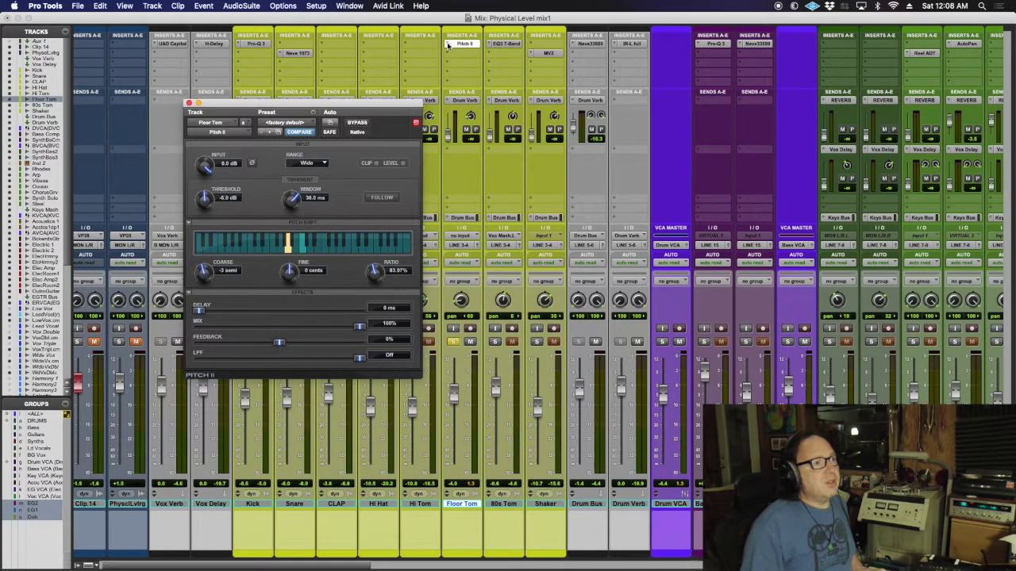
Step: Replace the Floor Tom's Pitch II insert with the Torque (mono) pitch-shift plug-in
left_click(448, 43)
mouse_move(476, 43)
mouse_move(546, 65)
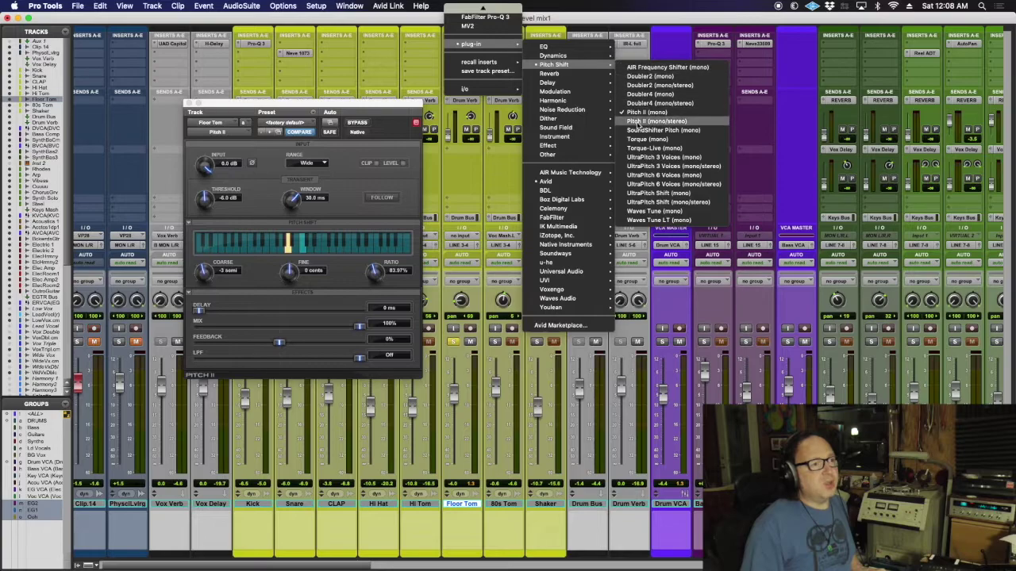
left_click(644, 141)
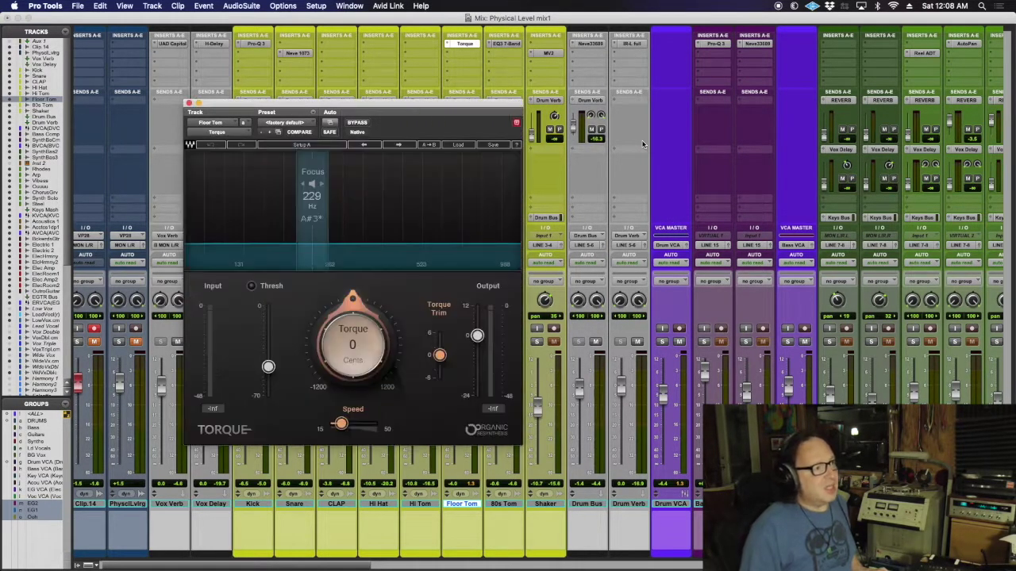
left_click_drag(314, 104, 323, 53)
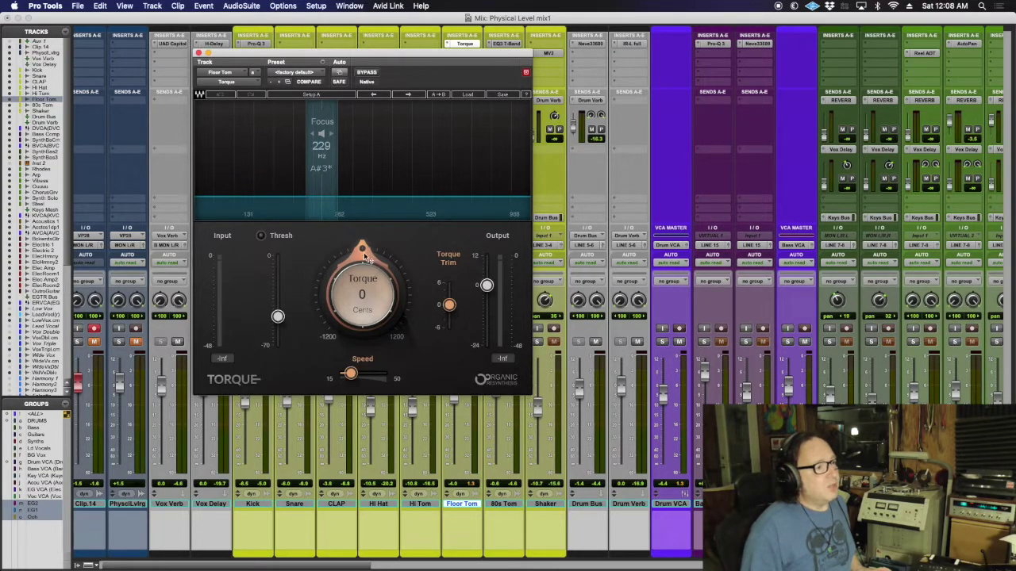
Step: Lower the Floor Tom's Torque pitch shift to -355 cents and start printing the outro chorus from 66|1|146
left_click_drag(362, 250, 356, 278)
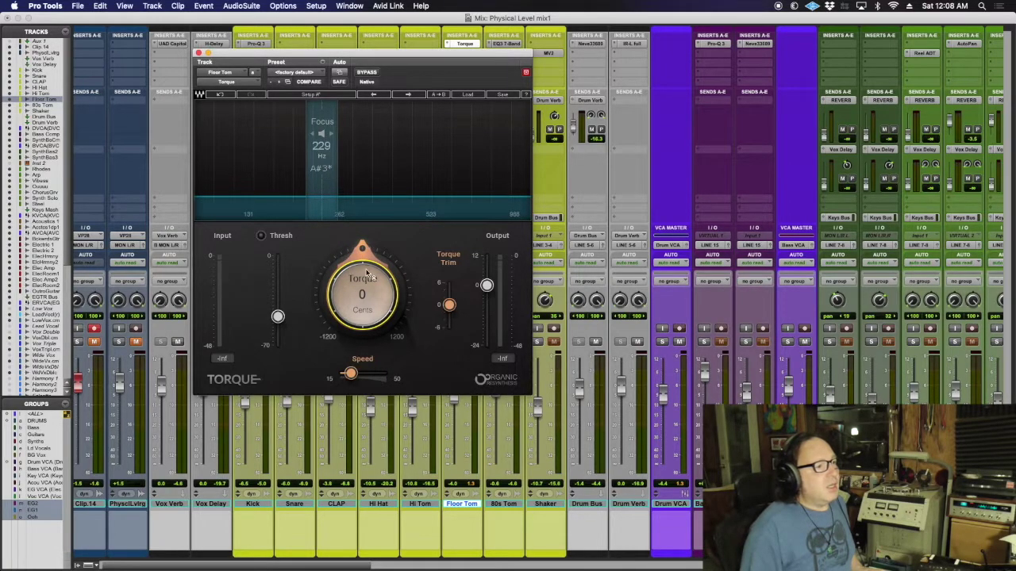
left_click_drag(361, 249, 361, 311)
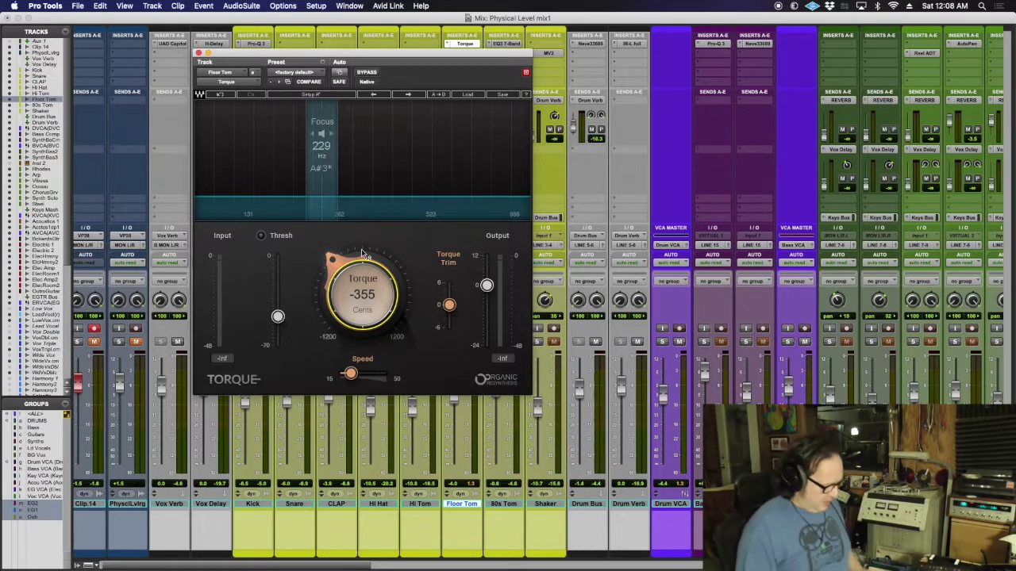
key("super+equal")
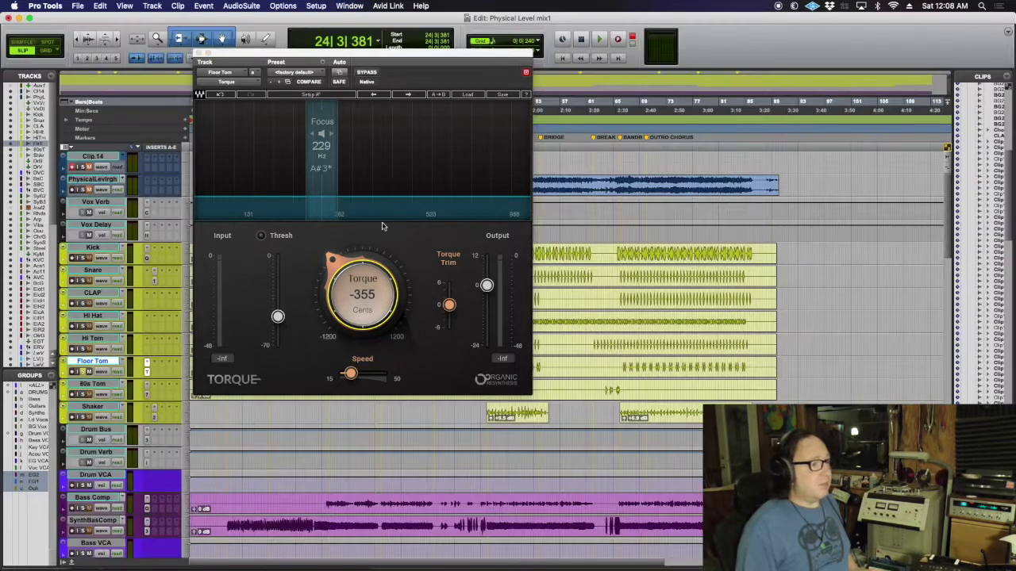
left_click(622, 364)
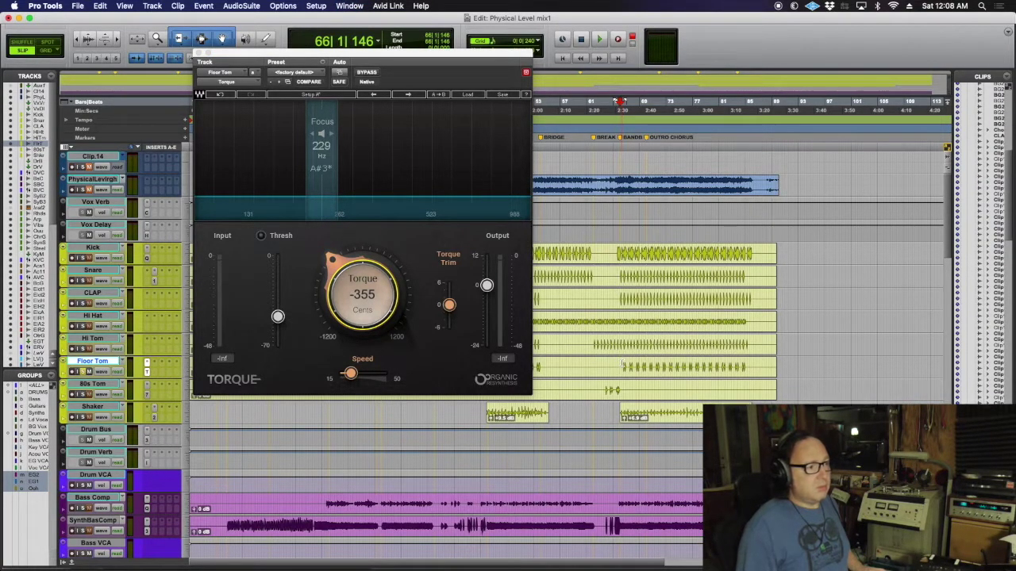
key("space")
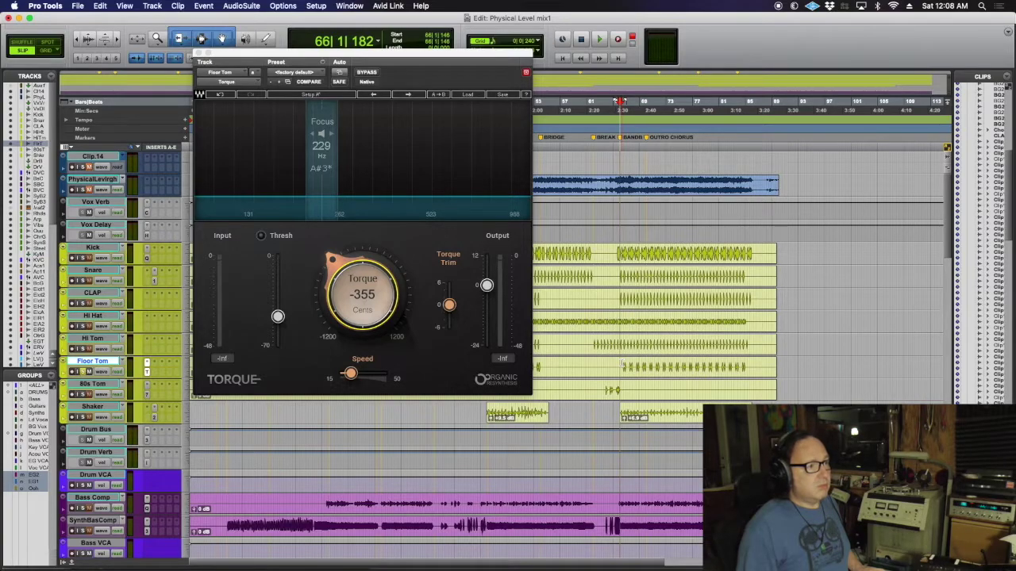
Step: Print through about bar 85 while fine-tuning Torque to -315 cents, comparing the Floor Tom soloed and in the mix, and close the plug-in
left_click_drag(353, 292, 345, 270)
left_click(83, 372)
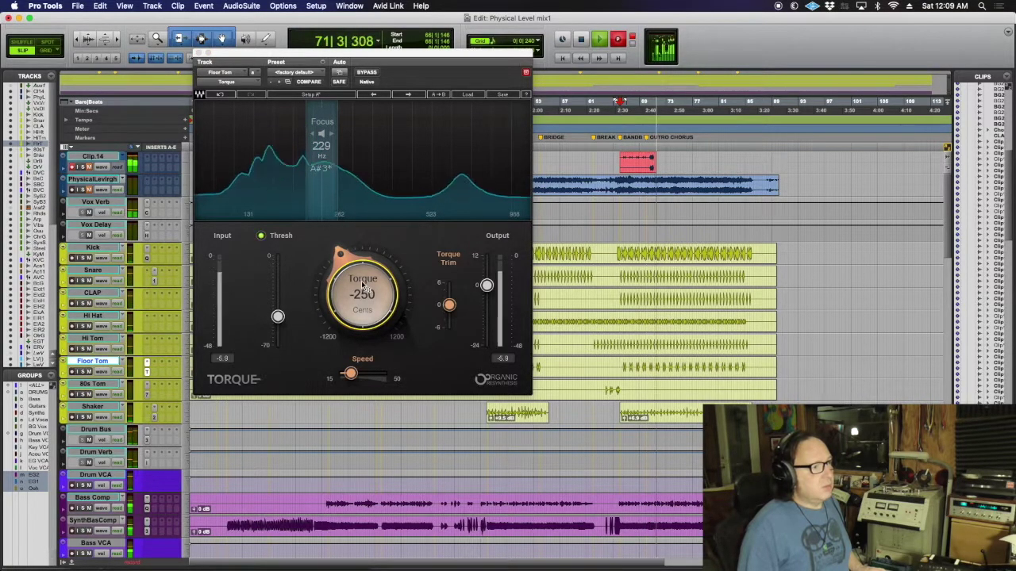
left_click_drag(361, 280, 361, 288)
left_click(84, 373)
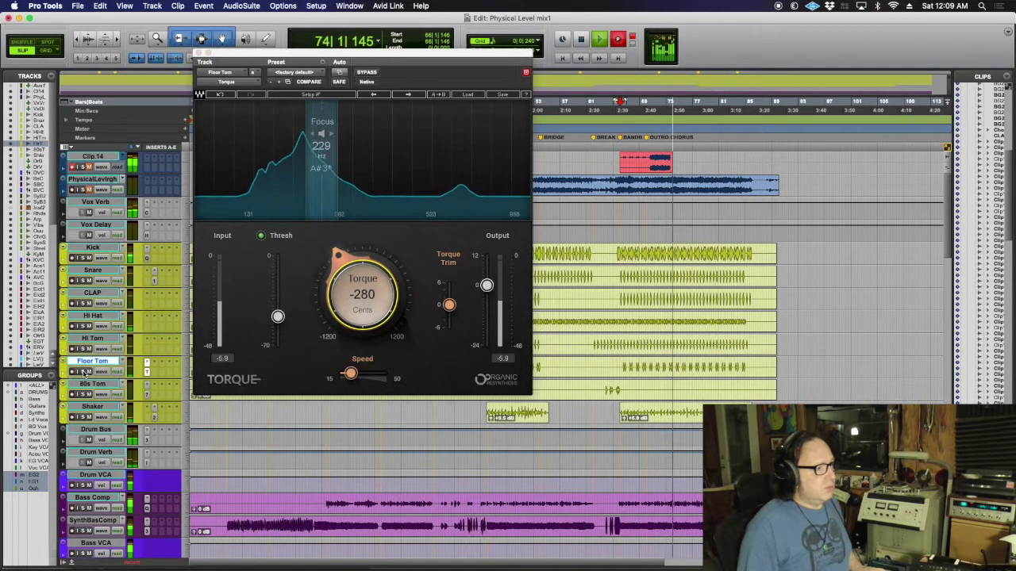
left_click_drag(361, 286, 361, 297)
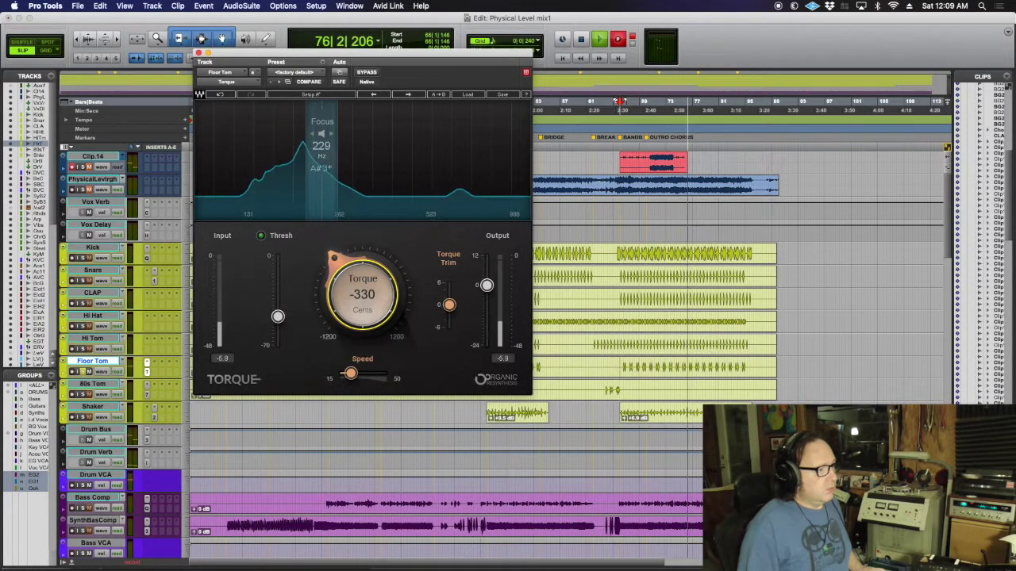
left_click(84, 373)
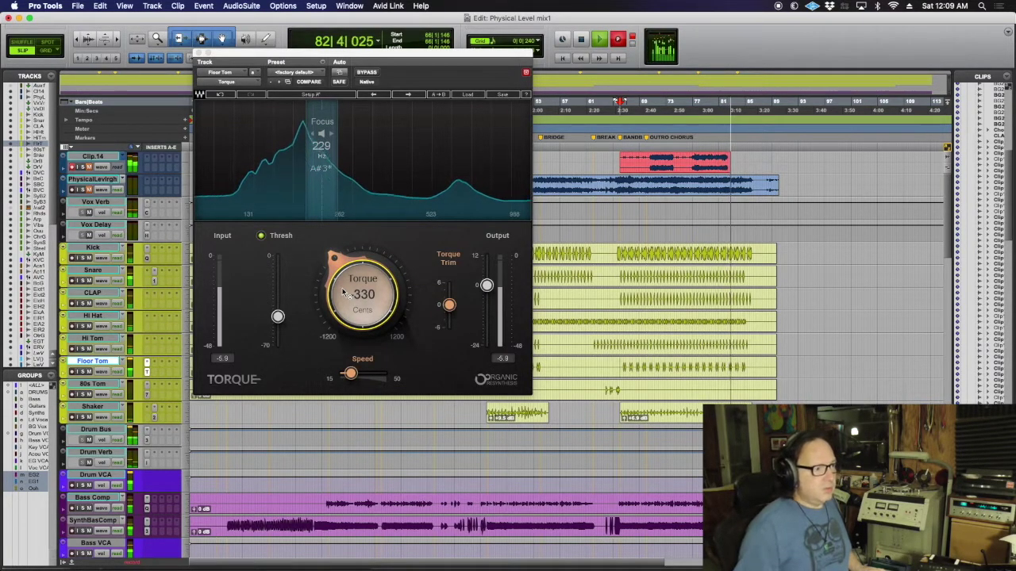
left_click_drag(344, 293, 334, 292)
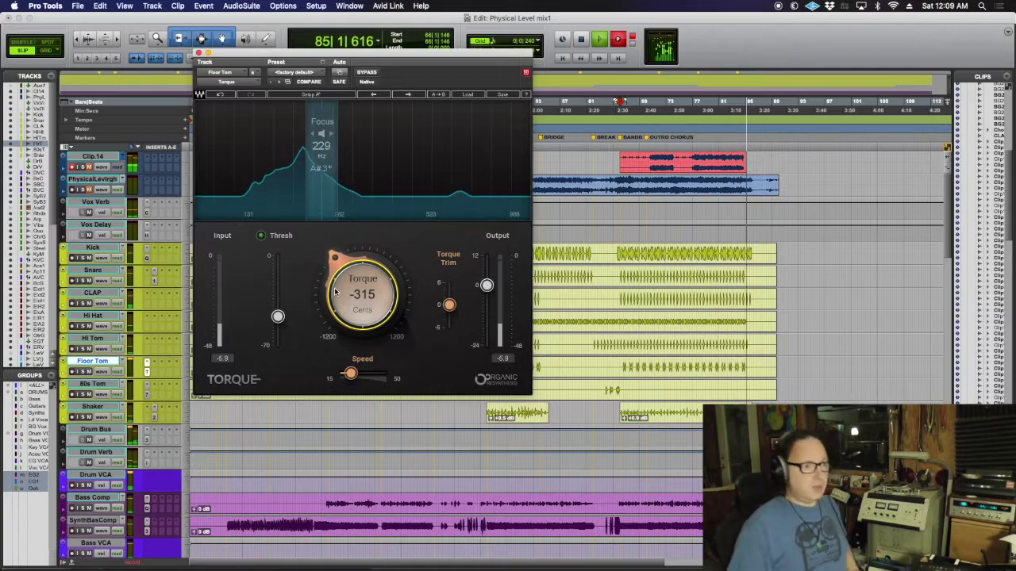
key("space")
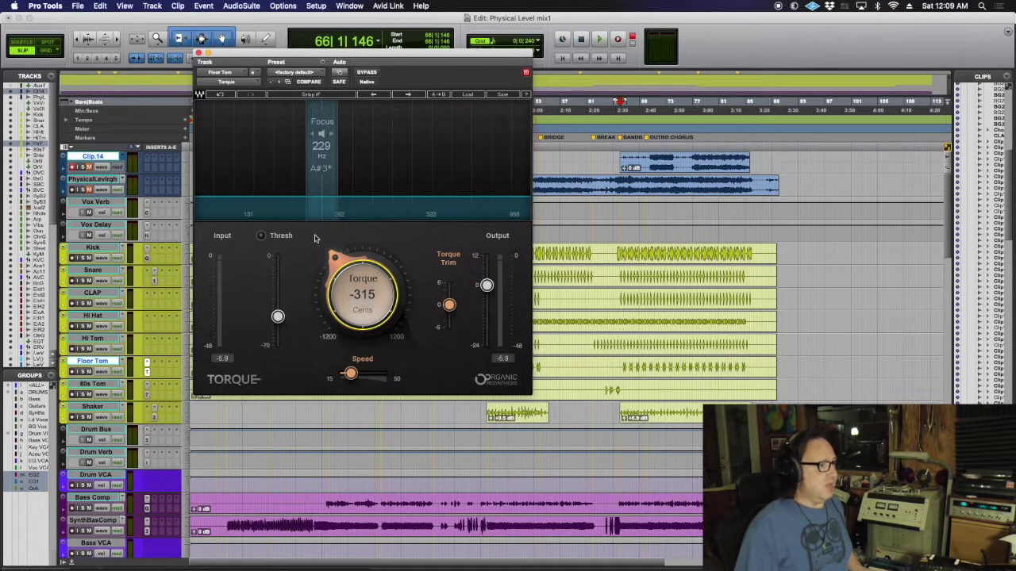
left_click(198, 53)
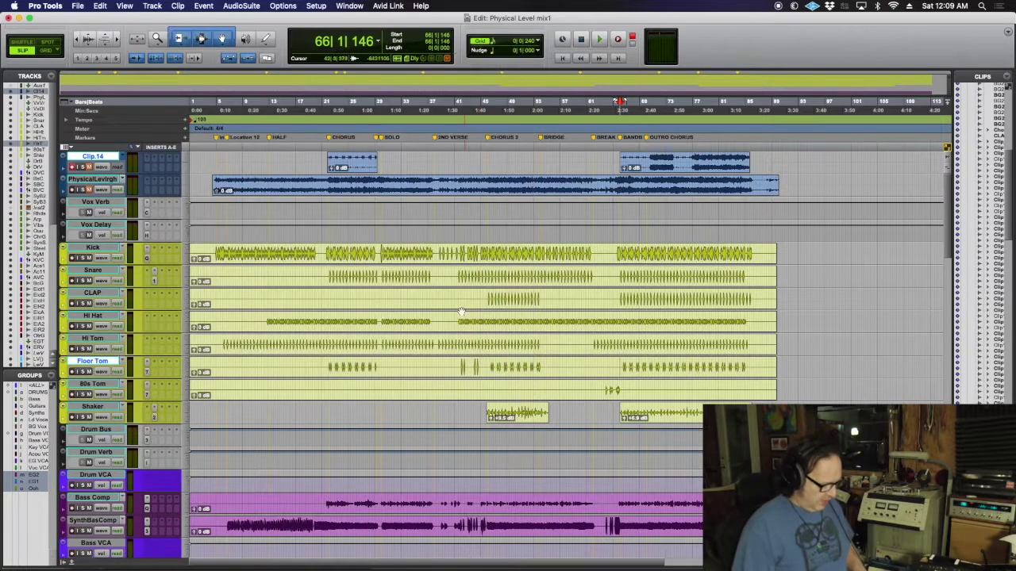
Step: Activate the inactive L3-LL Ultra limiter on the LINE 15-16 master fader in the mixer
key("super+equal")
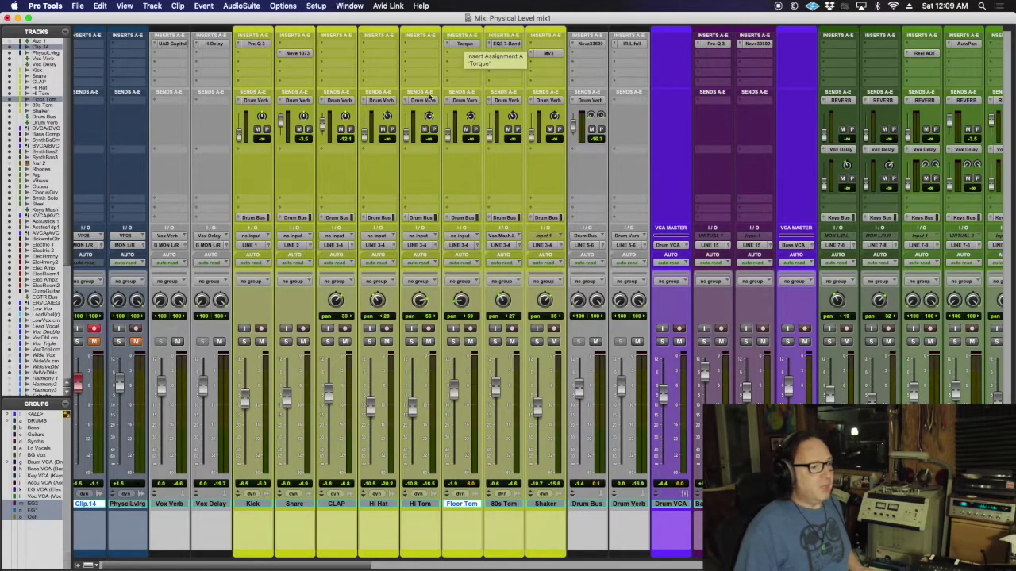
scroll(355, 187, "right", 6)
scroll(354, 187, "right", 15)
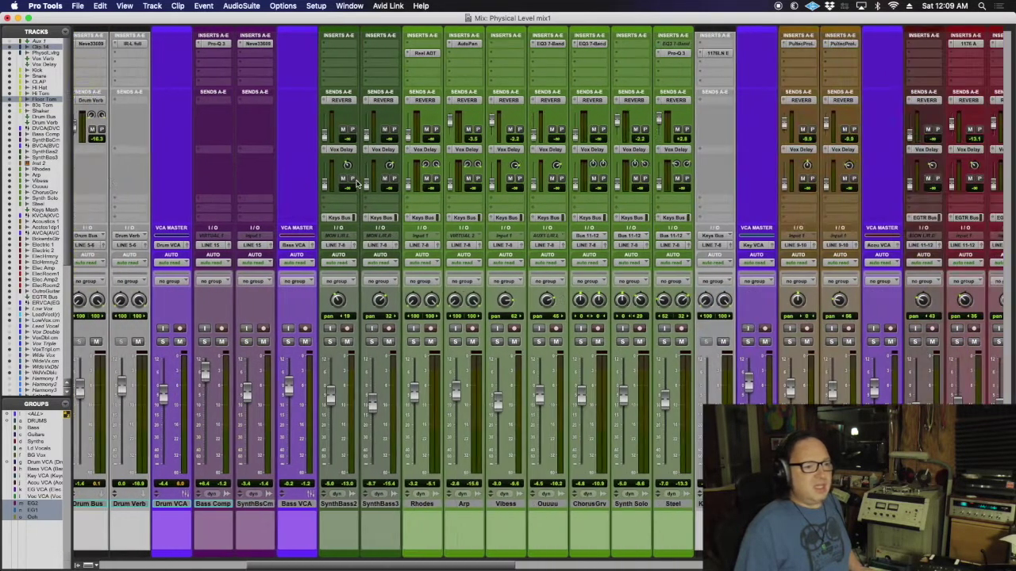
scroll(357, 184, "right", 15)
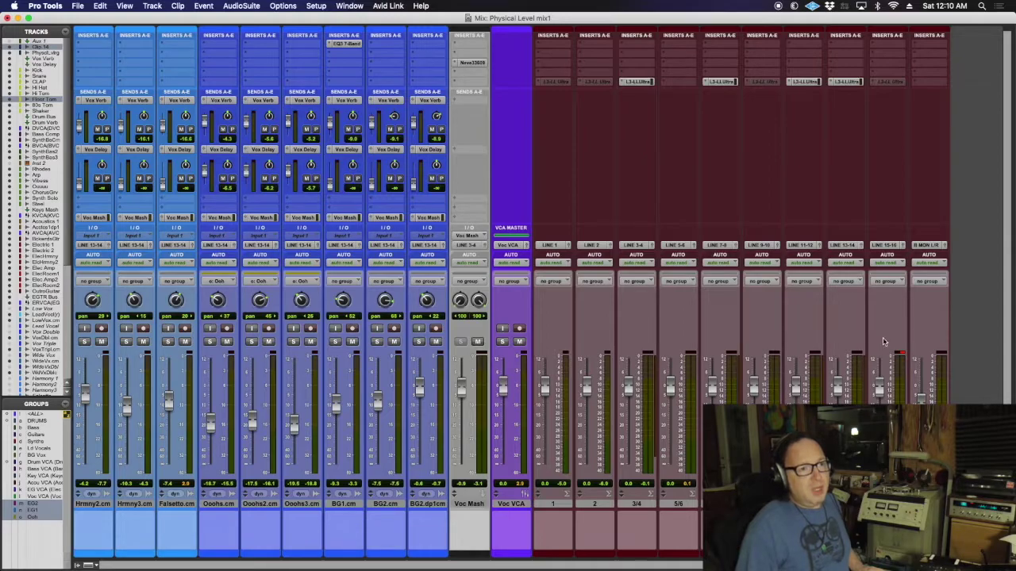
right_click(883, 81)
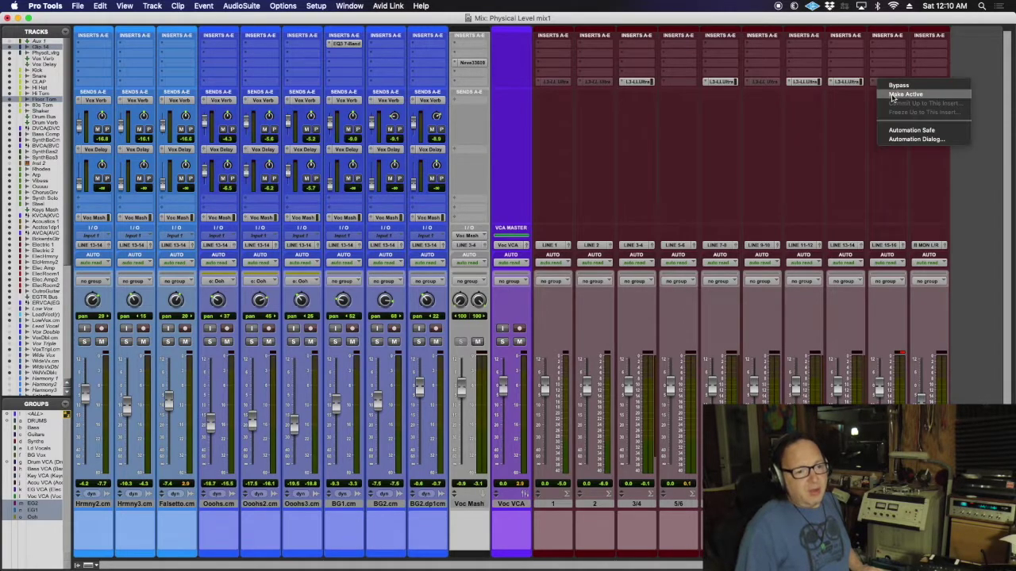
left_click(892, 96)
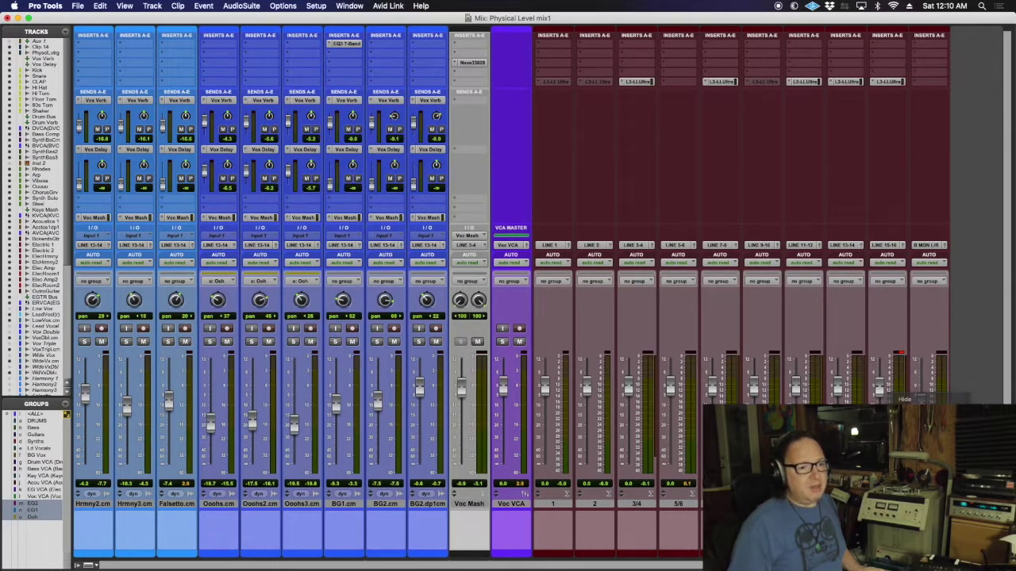
Step: Rename the two mono master faders split from 15/16 as 15 and 17
scroll(381, 285, "right", 2)
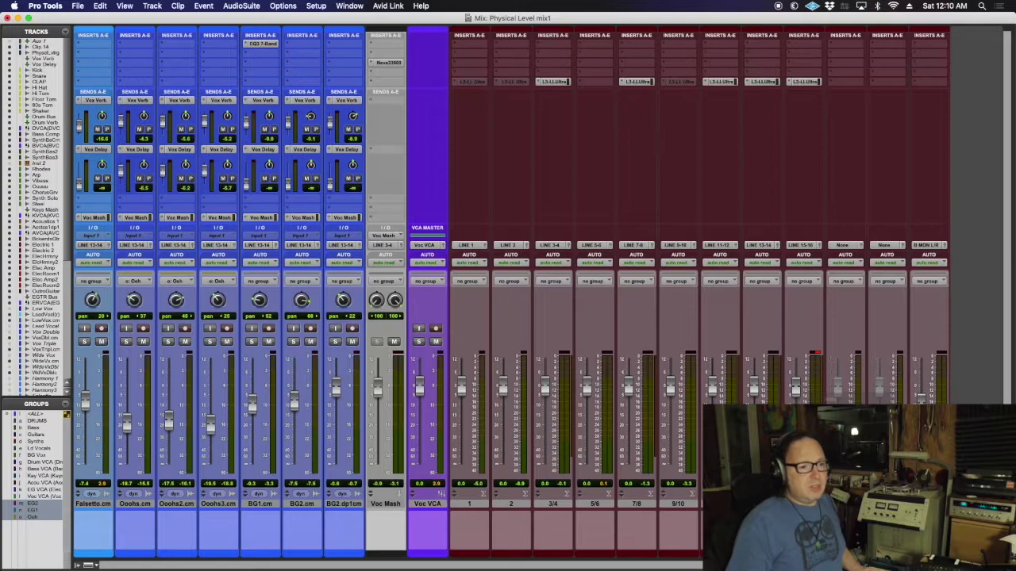
scroll(830, 389, "left", 1)
double_click(843, 504)
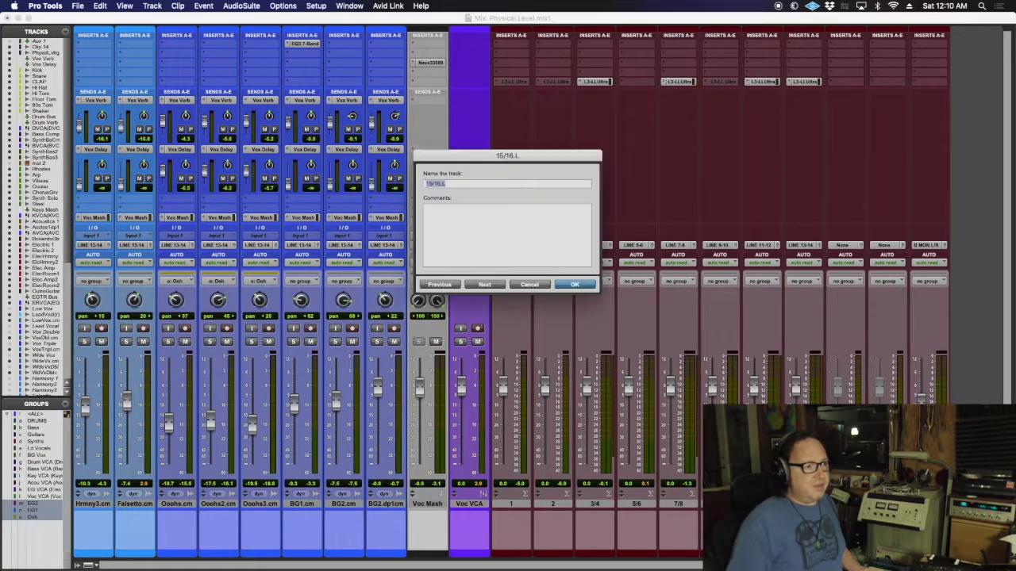
type("15")
left_click(478, 284)
type("17")
key("Return")
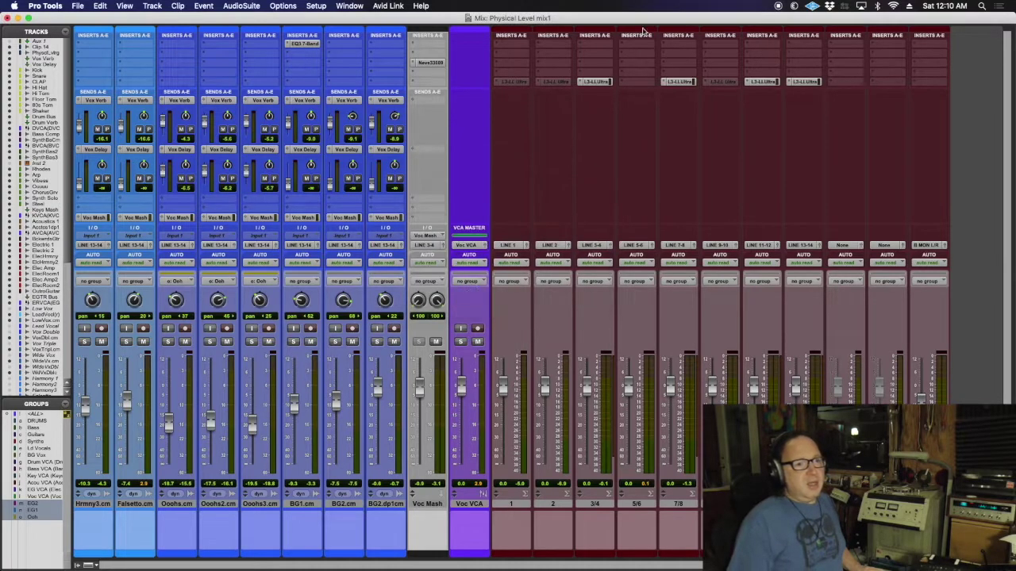
Step: Insert the L3-LL Ultra (mono) limiter on master fader 15 and slightly lower its threshold and output ceiling
left_click(845, 85)
mouse_move(948, 85)
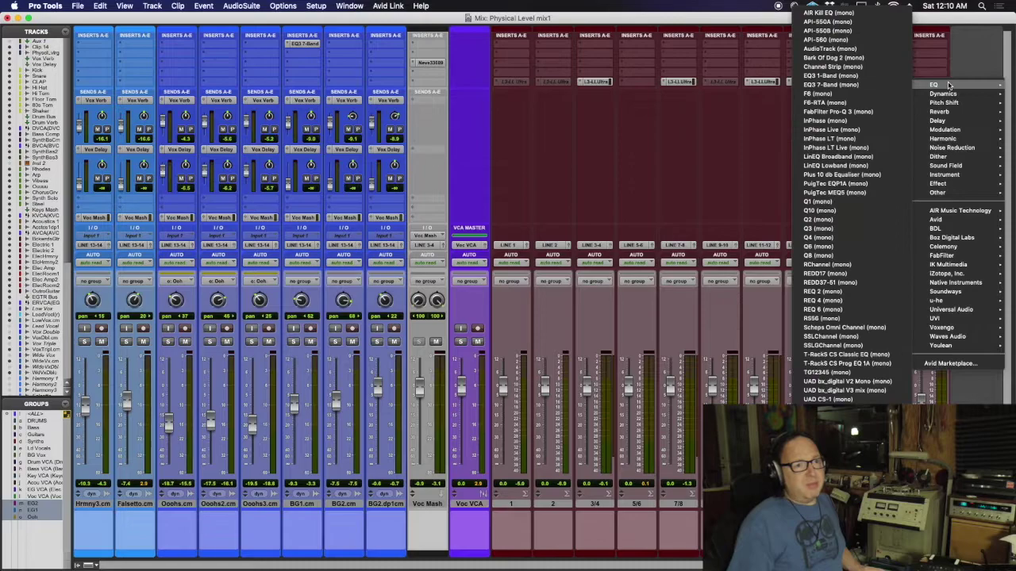
mouse_move(947, 104)
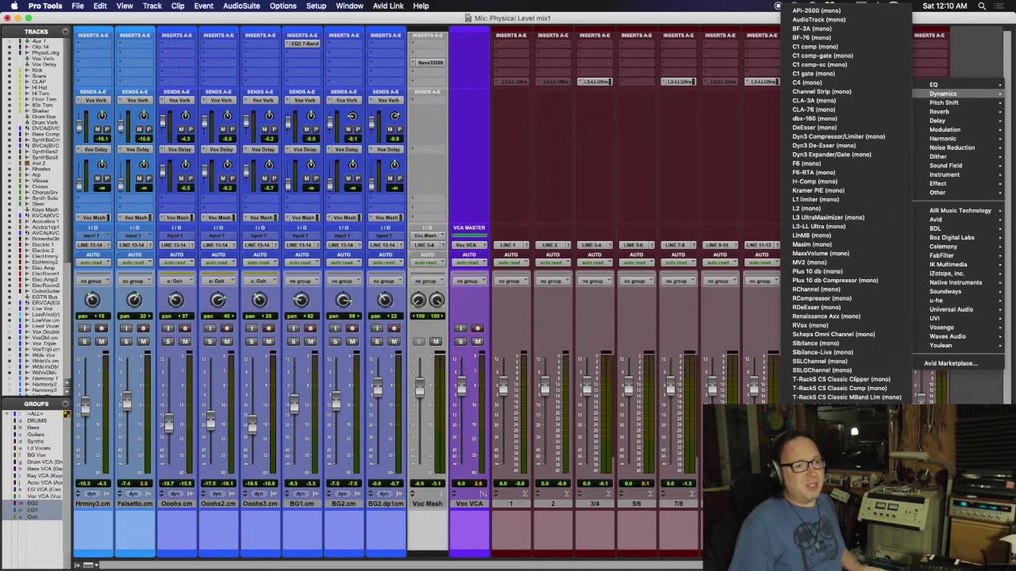
scroll(841, 392, "down", 2)
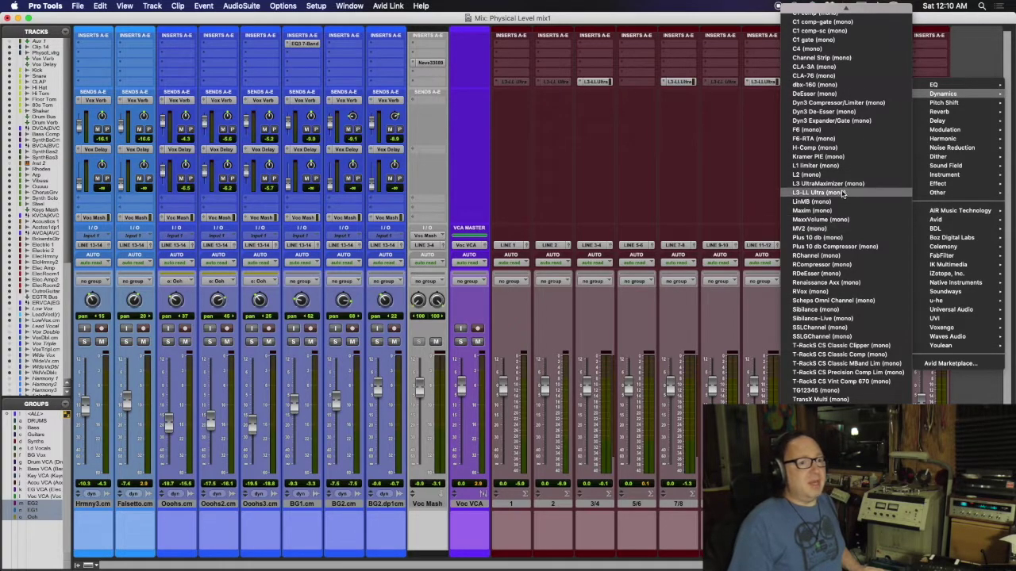
left_click(841, 193)
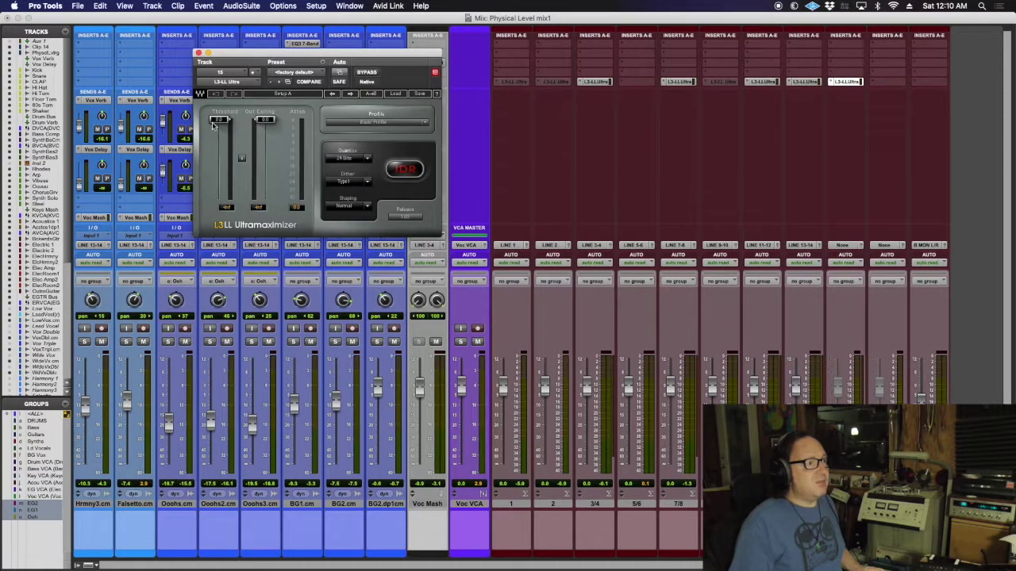
left_click(265, 120)
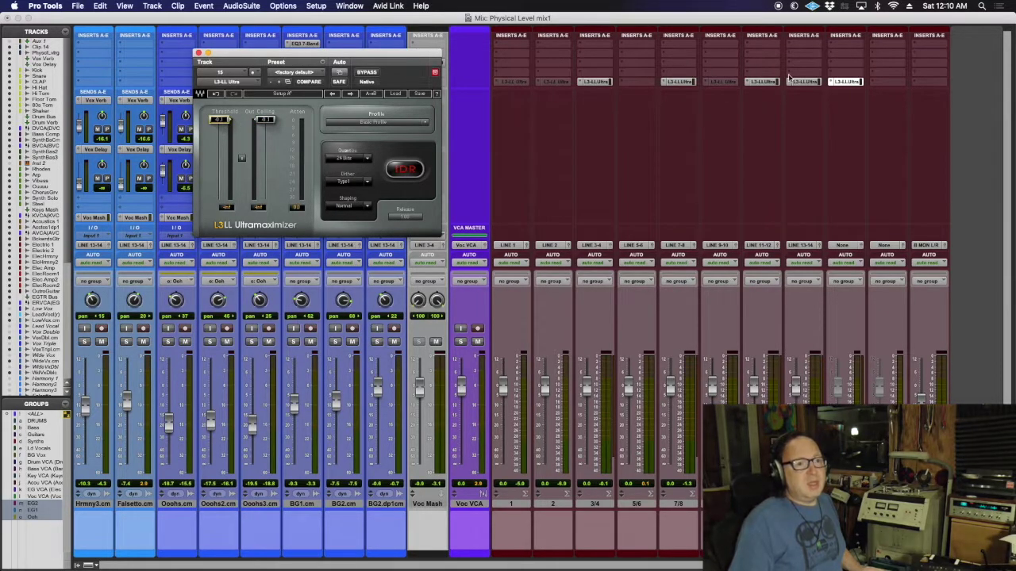
Step: Copy the limiter to the second mono master and route the two masters to LINE 15 and LINE 16
left_click_drag(856, 85, 877, 81)
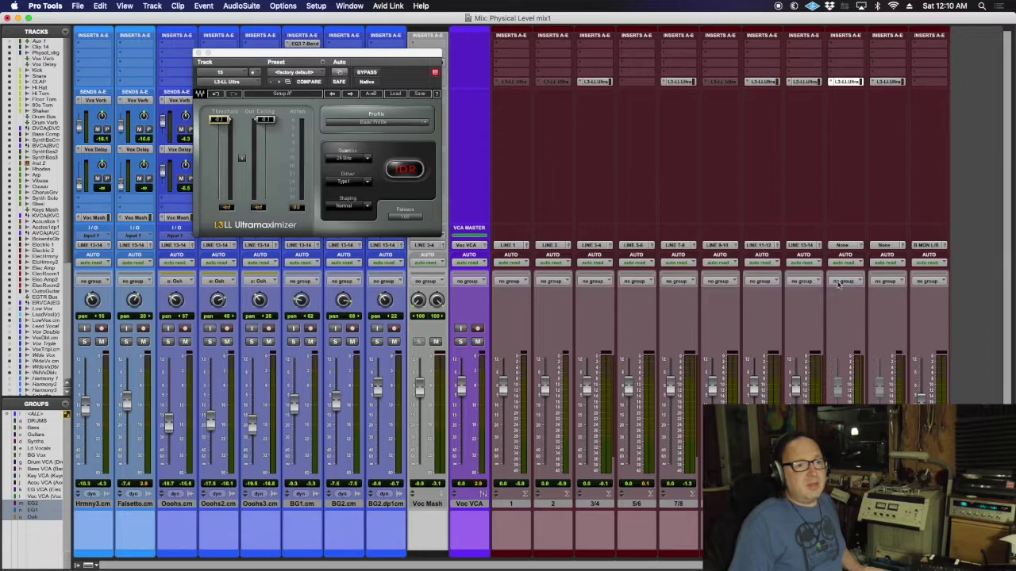
left_click(838, 245)
mouse_move(842, 245)
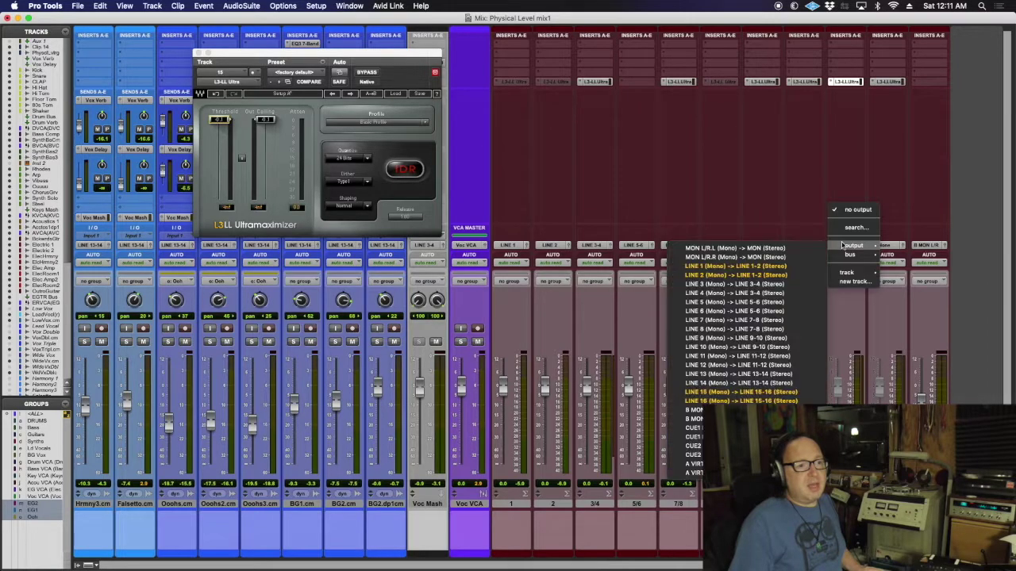
left_click(737, 392)
left_click(883, 246)
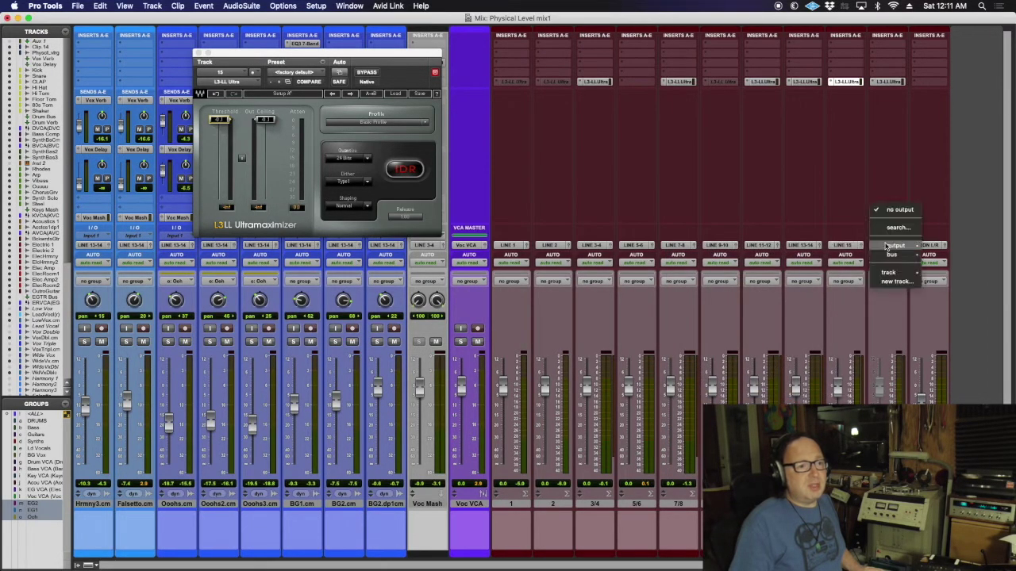
mouse_move(895, 245)
left_click(760, 400)
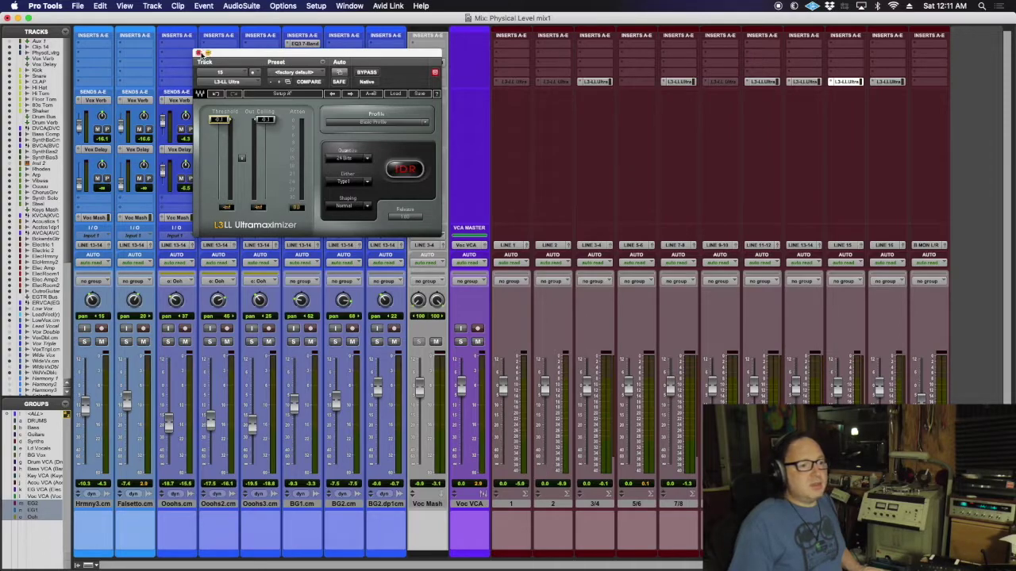
left_click(199, 54)
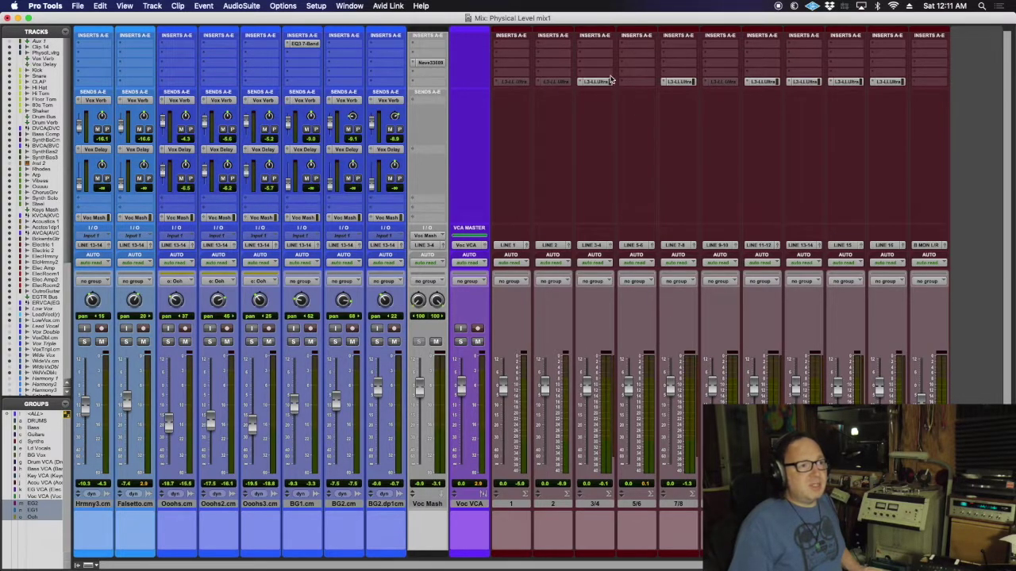
Step: Copy the 3/4 master's L3-LL Ultra to master 5/6 and activate the existing limiters on masters 1 and 2
left_click(635, 82, "ctrl+super")
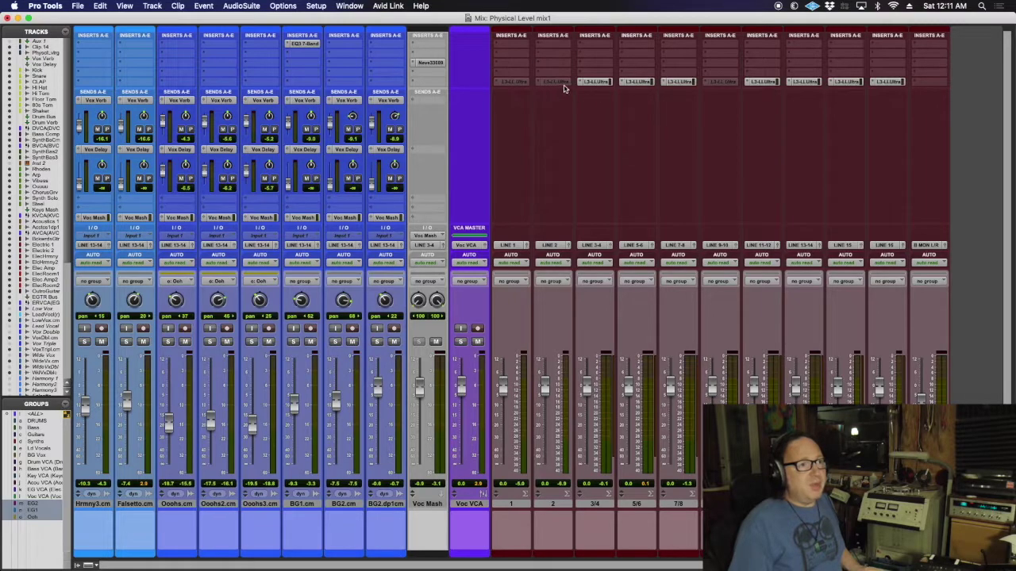
left_click_drag(593, 82, 557, 87)
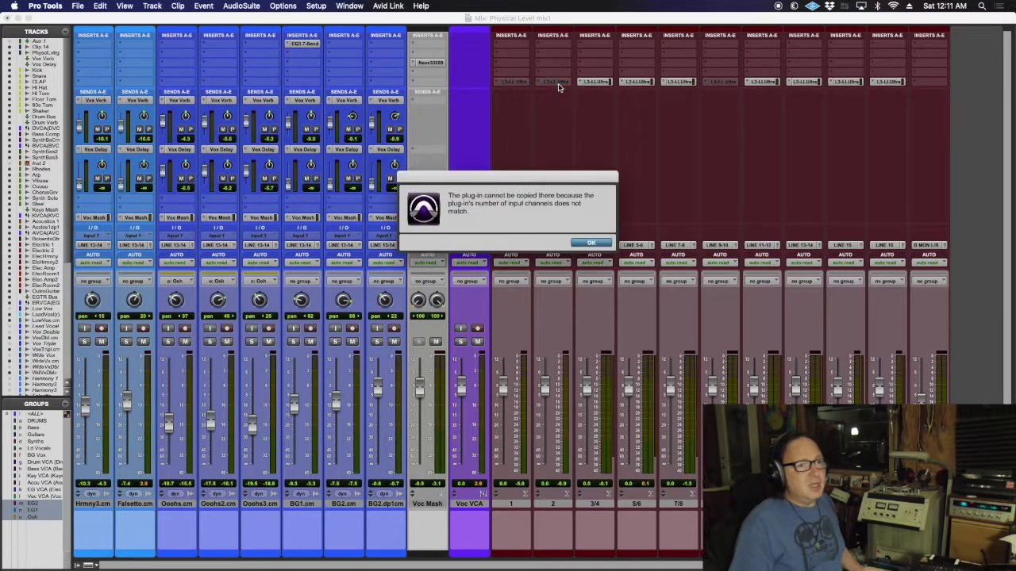
left_click(591, 244)
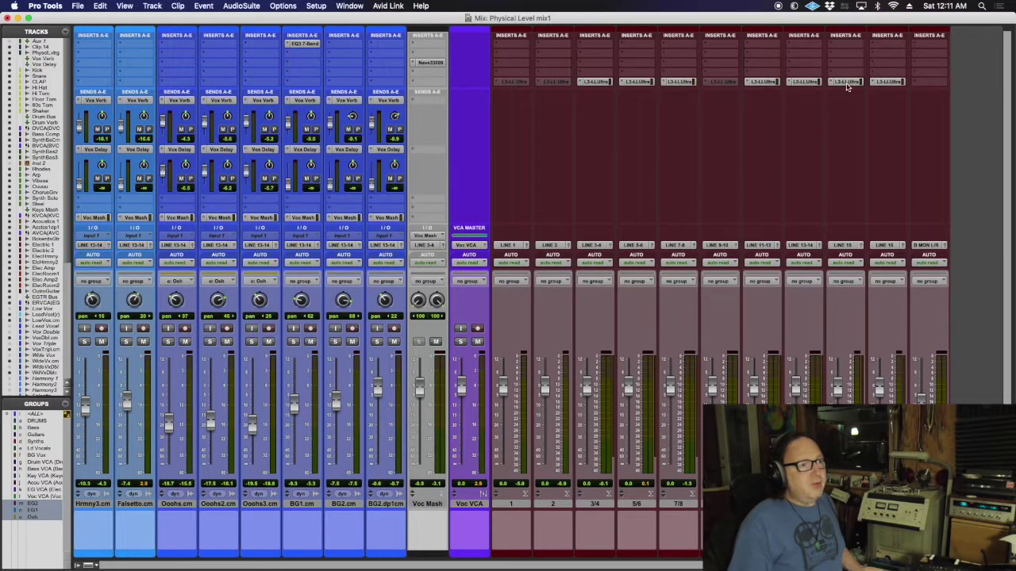
left_click(508, 82, "ctrl+super")
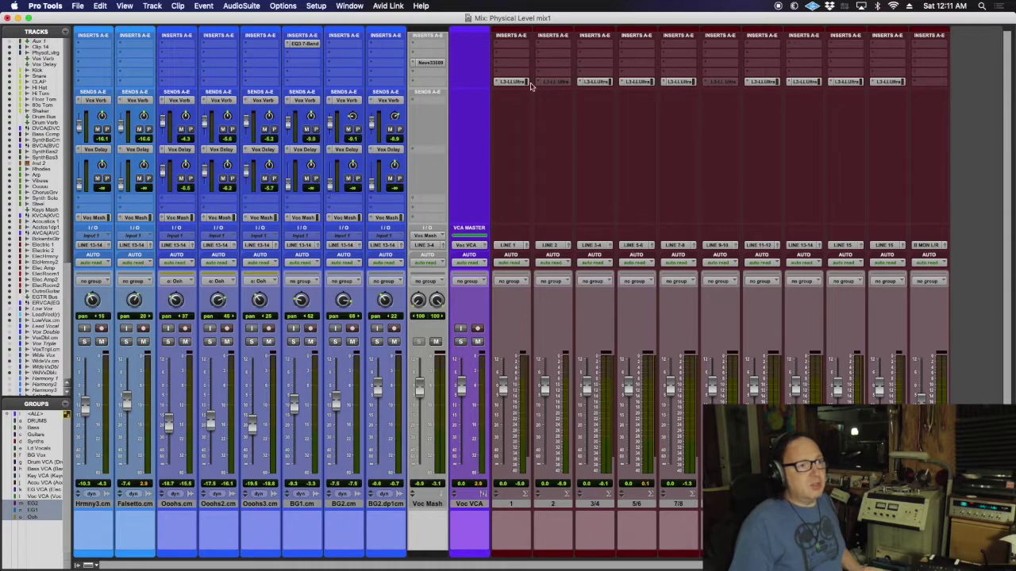
left_click(549, 83, "ctrl+super")
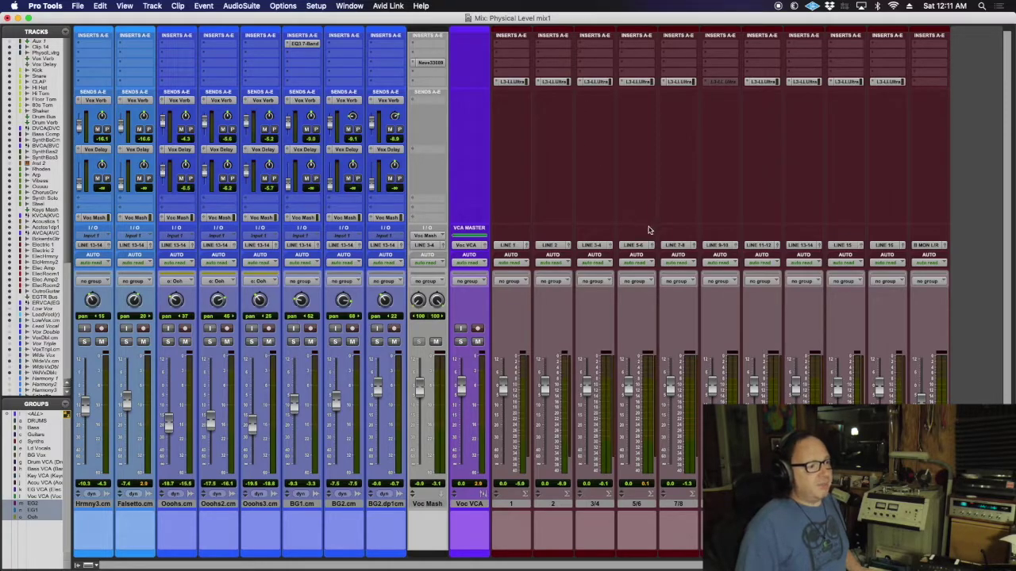
Step: Arm the Clip.14 print track for recording and mute the PhysclLvlrgh track beside it
scroll(648, 230, "left", 15)
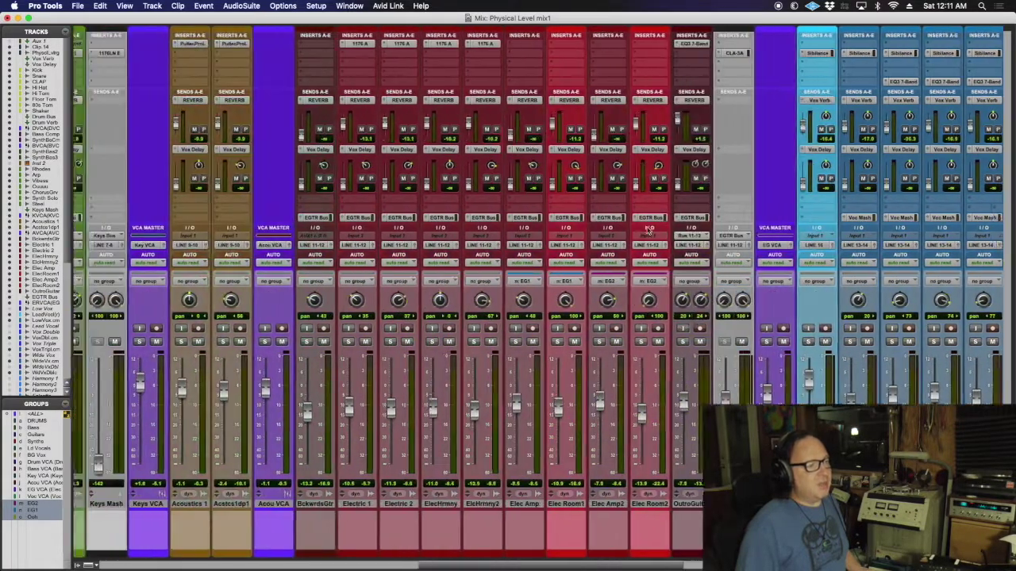
scroll(646, 230, "left", 20)
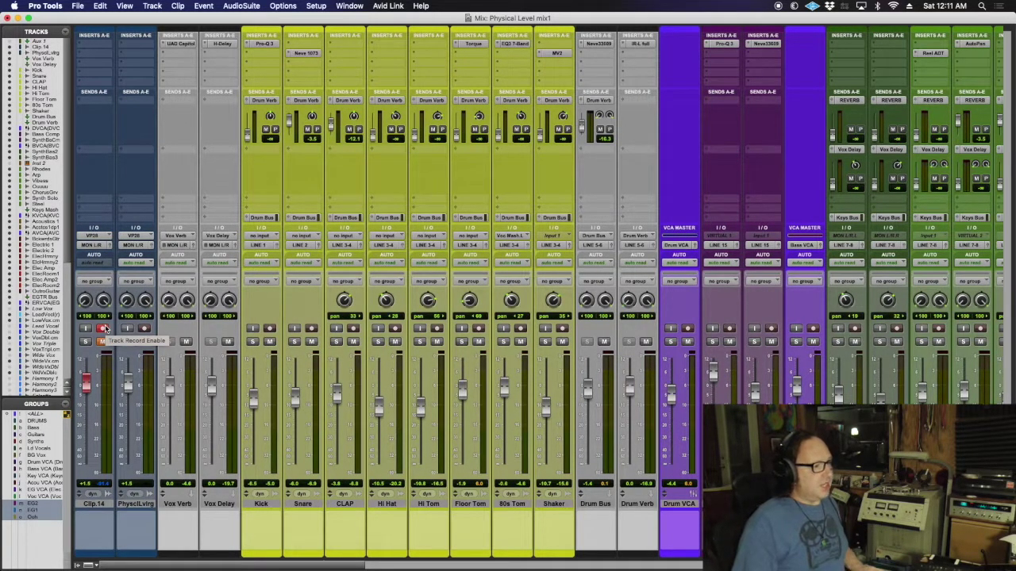
left_click(104, 330)
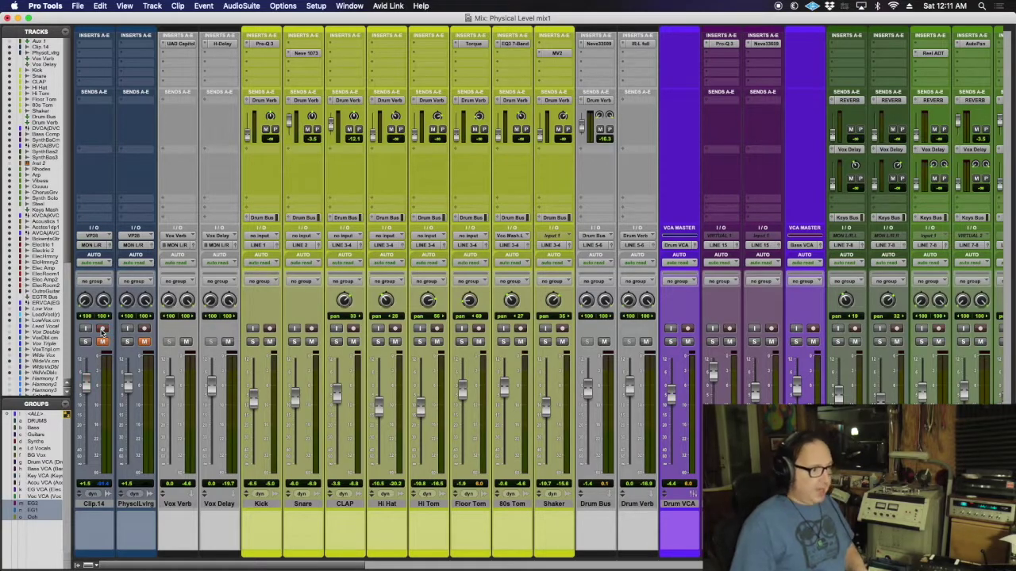
left_click(101, 329)
Step: Create a new empty playlist on the Clip.14 print track in the Edit window, keeping its default name
key("super+equal")
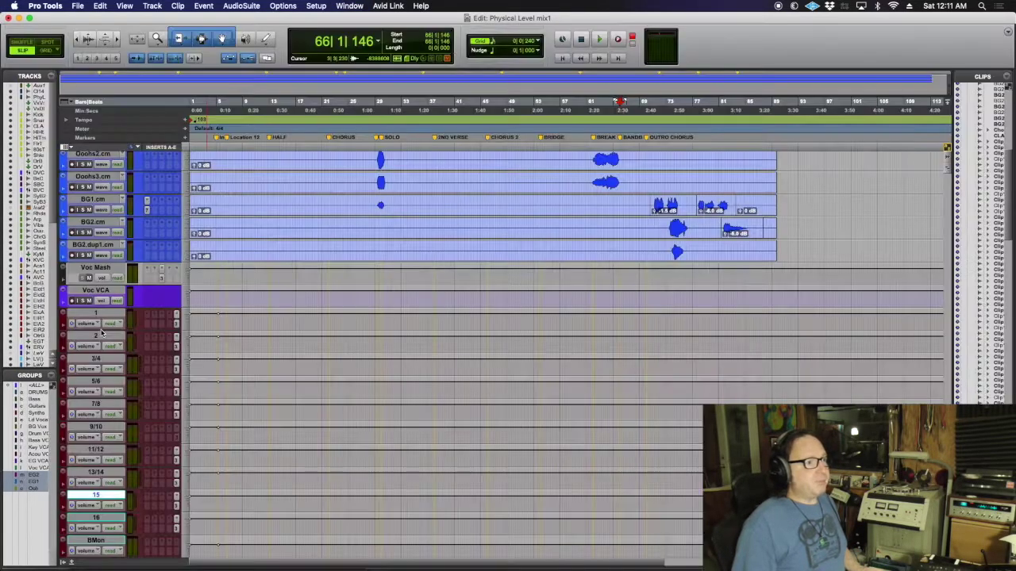
scroll(288, 237, "up", 5)
scroll(288, 238, "up", 15)
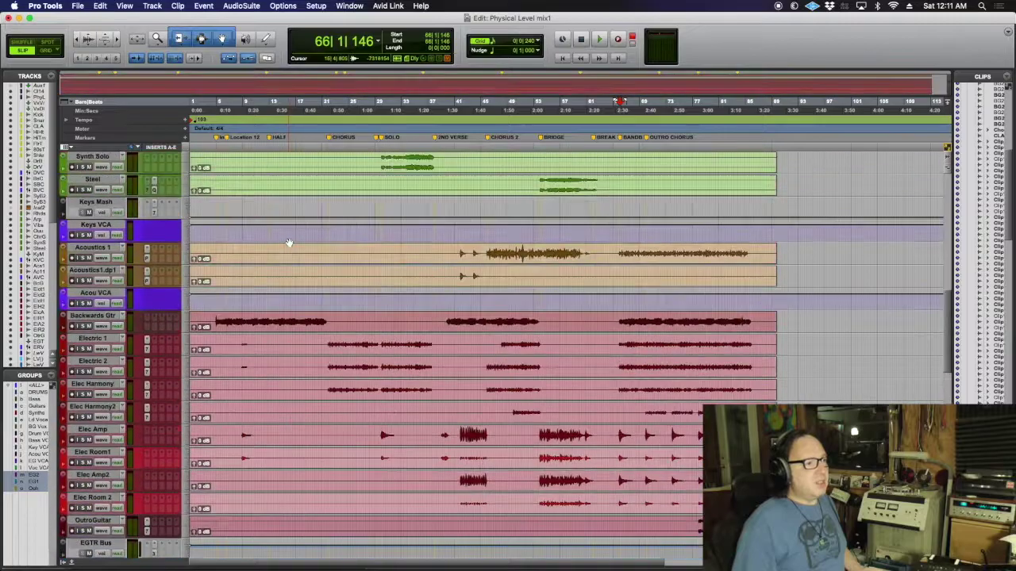
scroll(288, 241, "up", 2)
scroll(288, 240, "down", 2)
scroll(288, 242, "up", 2)
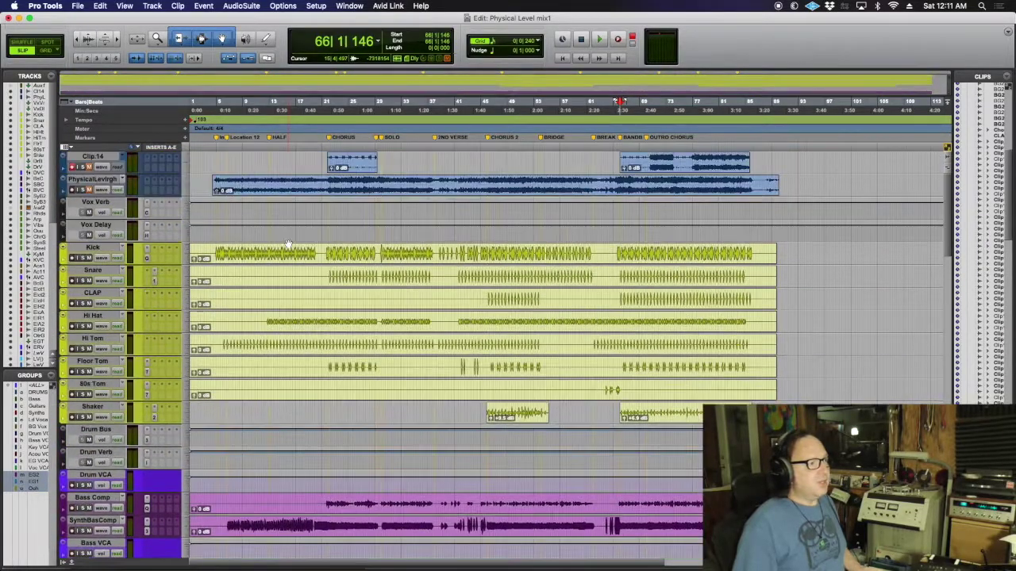
left_click(123, 158)
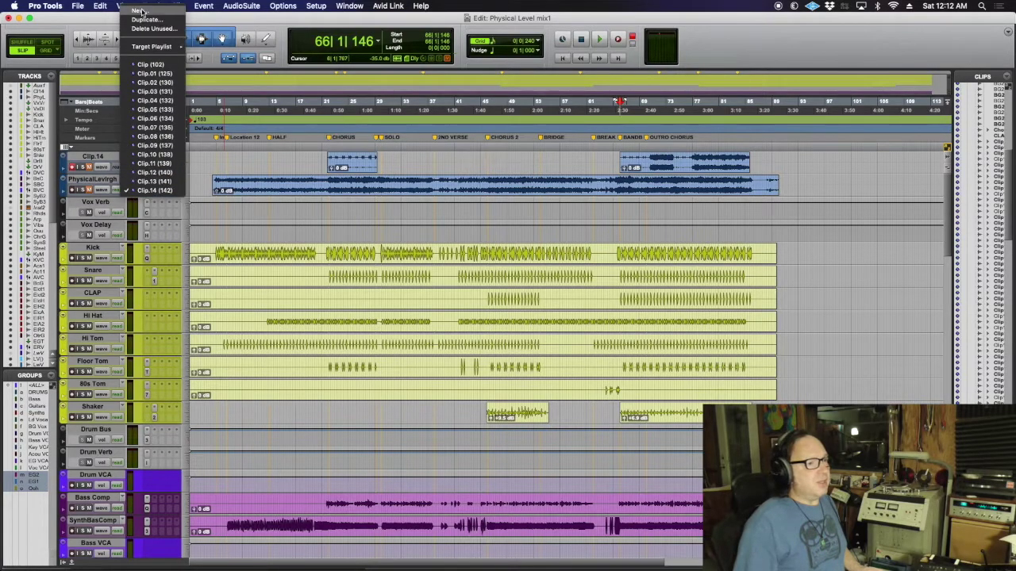
left_click(142, 9)
left_click(557, 234)
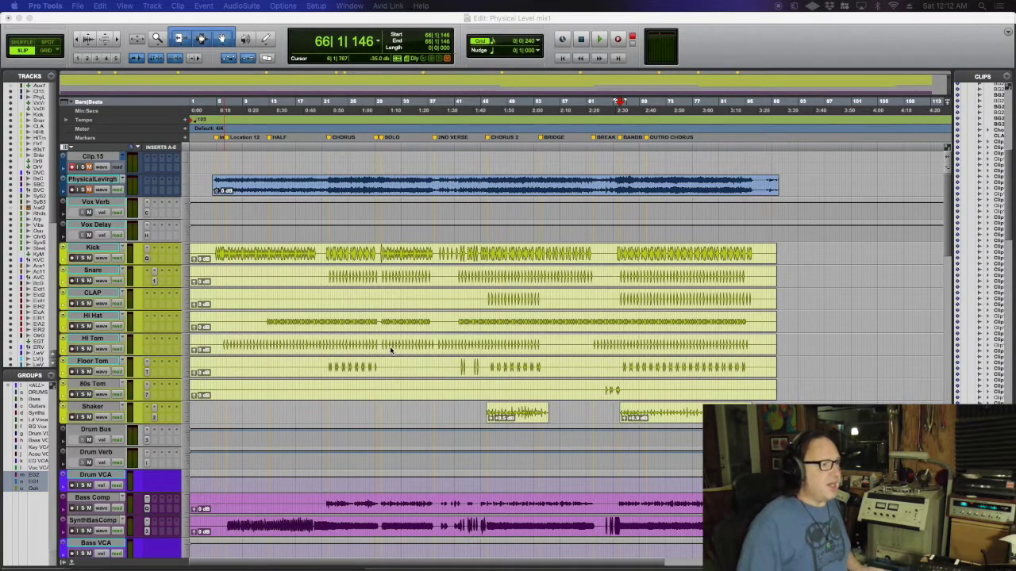
Step: Place the edit cursor just before the kick's first hit and start recording the new mix pass
left_click(214, 253)
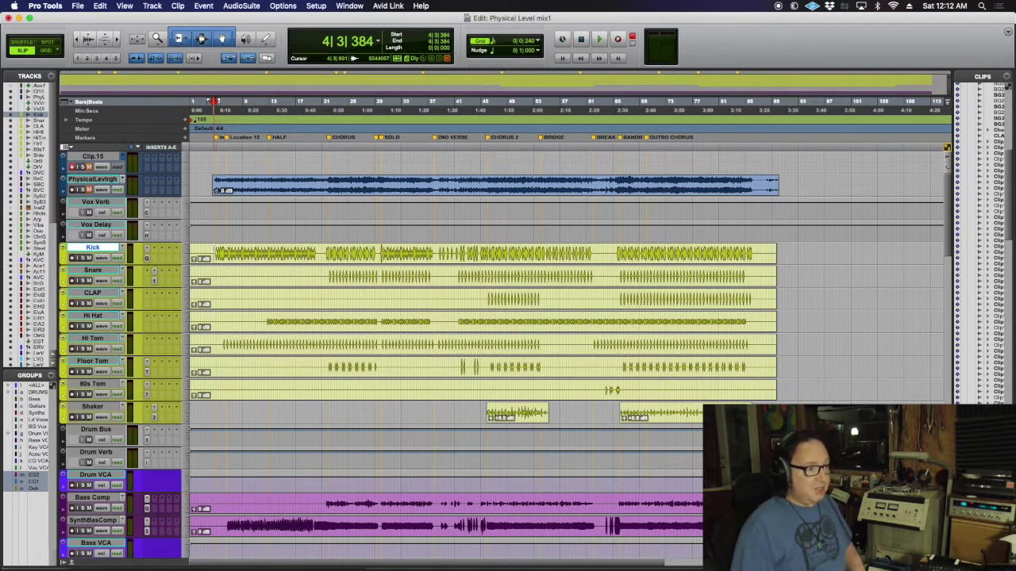
key("super+equal")
key("super+equal")
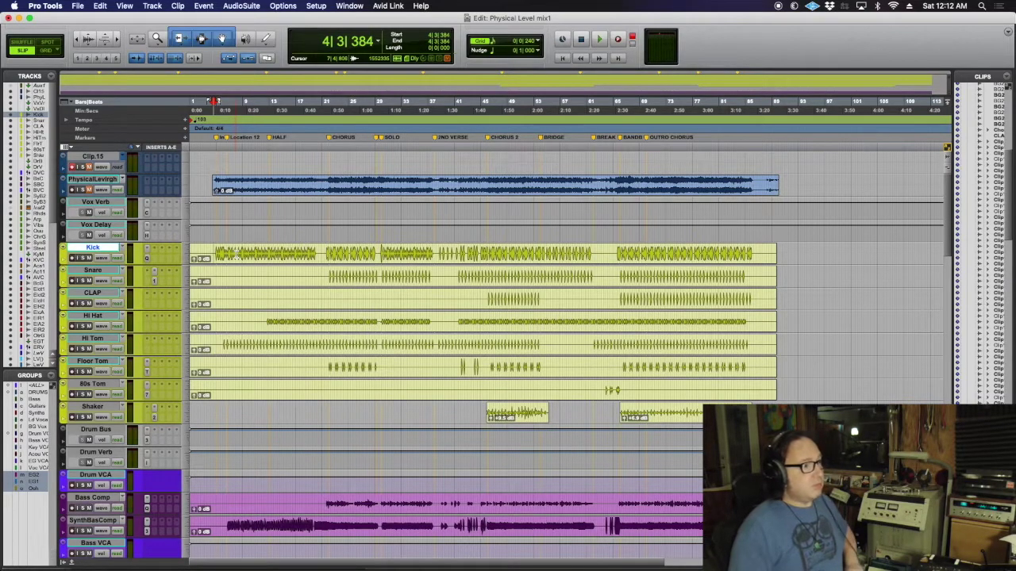
key("super+space")
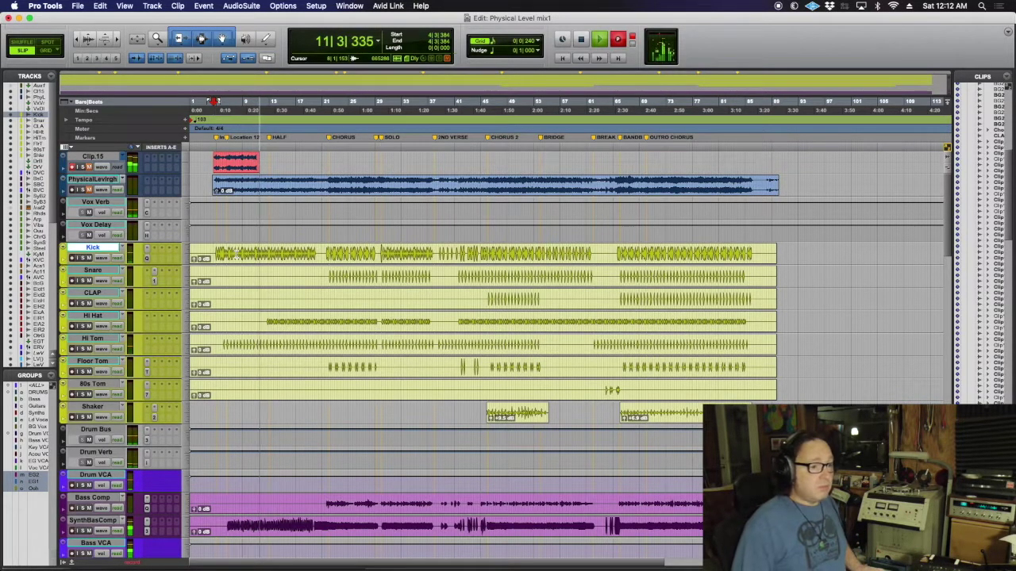
Step: Examine the keys and guitar channel levels in the Mix window during the pass, including the 1176 limiter on Electric 1
key("super+equal")
scroll(601, 470, "right", 10)
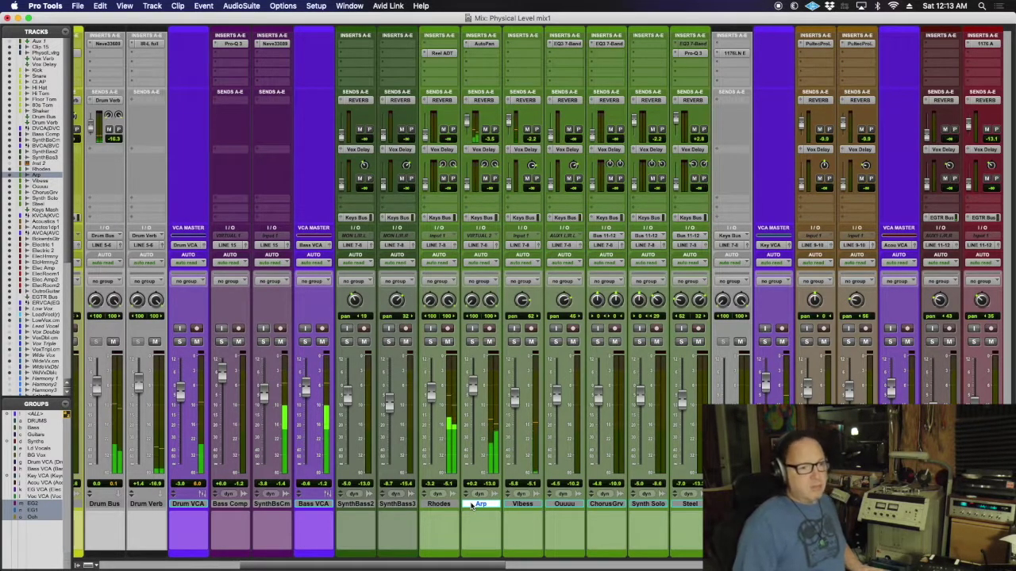
scroll(492, 498, "right", 3)
scroll(505, 493, "right", 10)
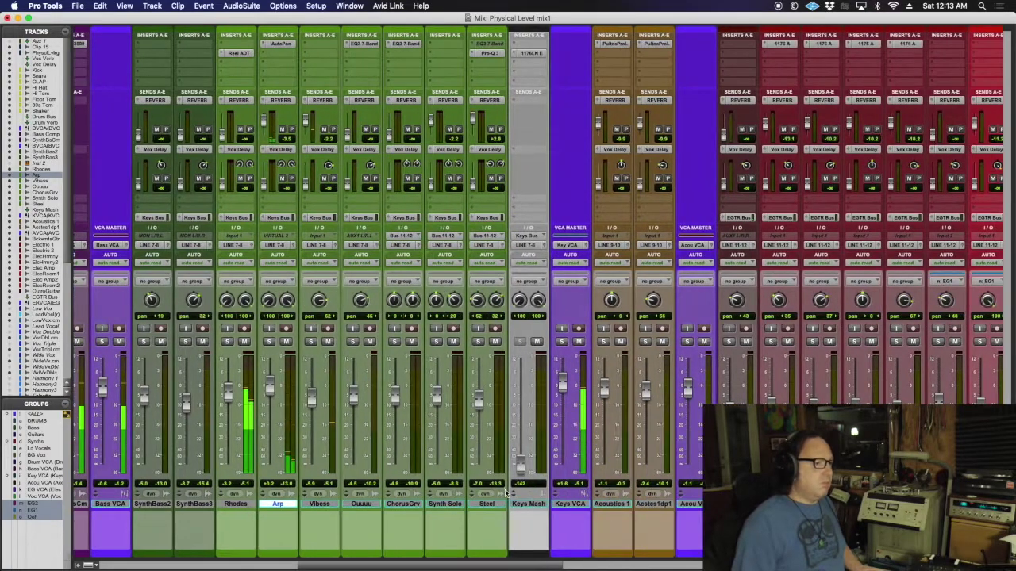
scroll(508, 494, "right", 7)
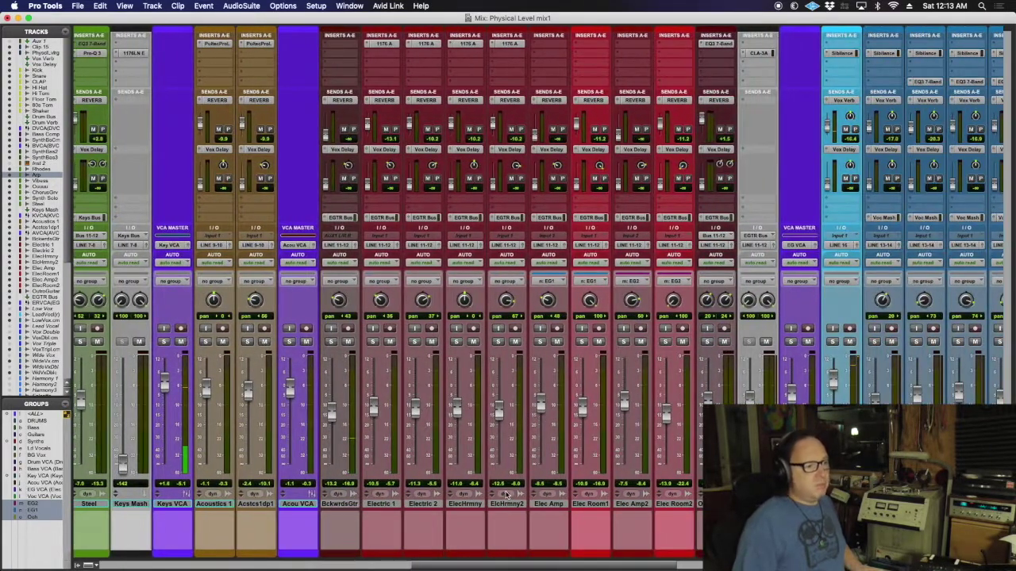
scroll(508, 493, "left", 5)
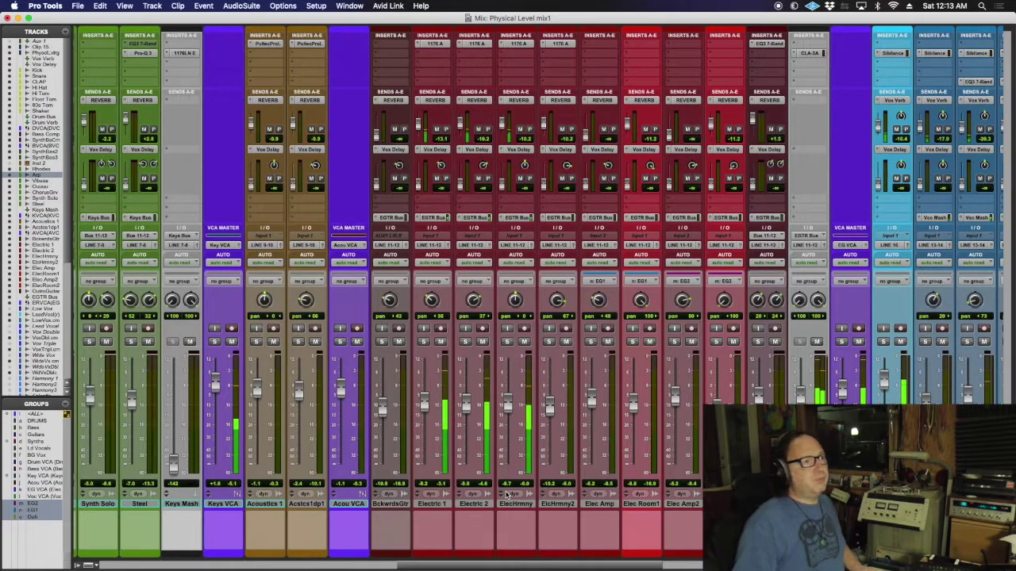
left_click(436, 44)
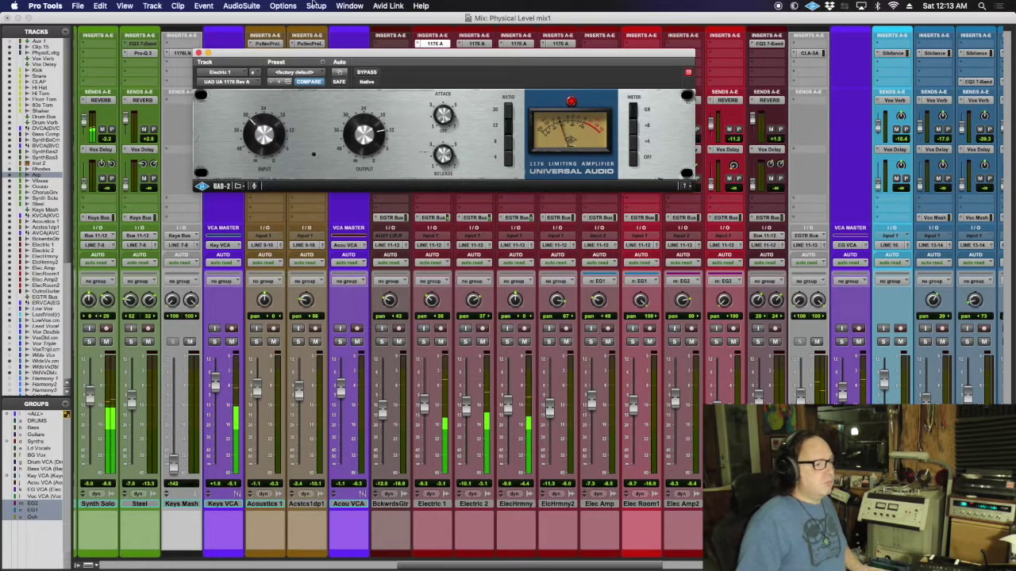
left_click(198, 53)
scroll(337, 401, "left", 6)
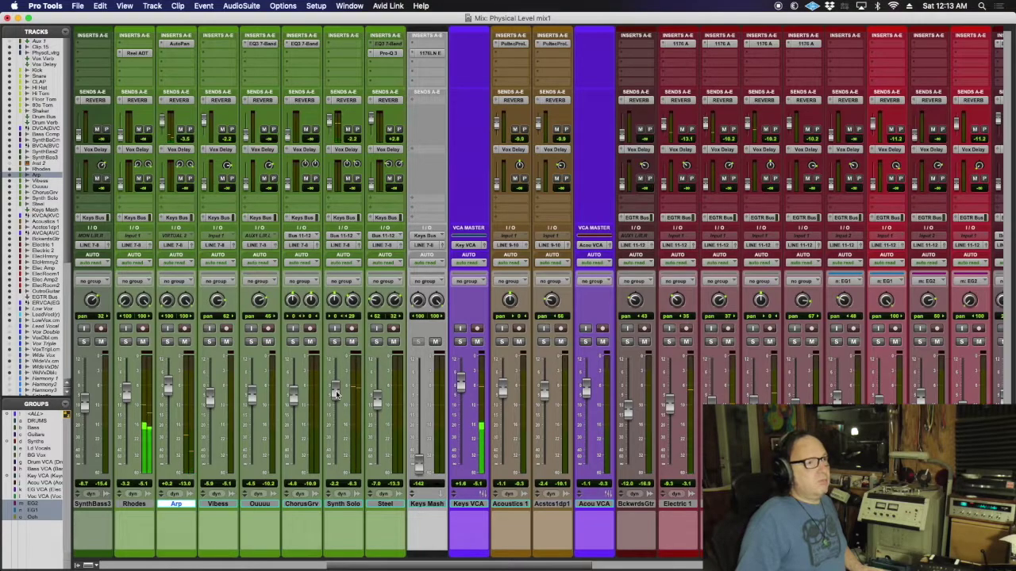
scroll(335, 394, "left", 5)
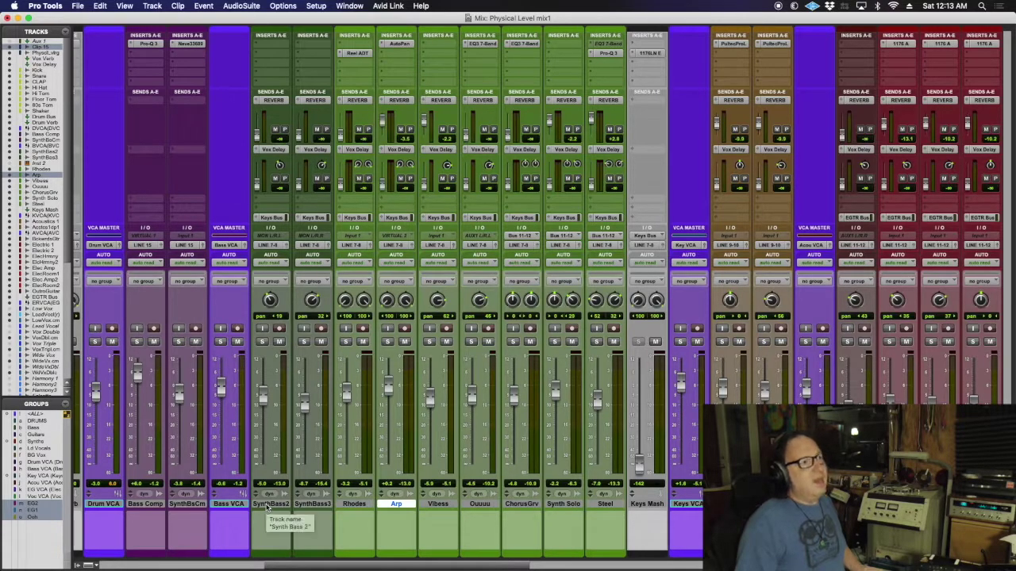
Step: Examine the reverb sends across the drum, keys and guitar channels, including the REVERB send on SynthBass2
left_click(270, 100)
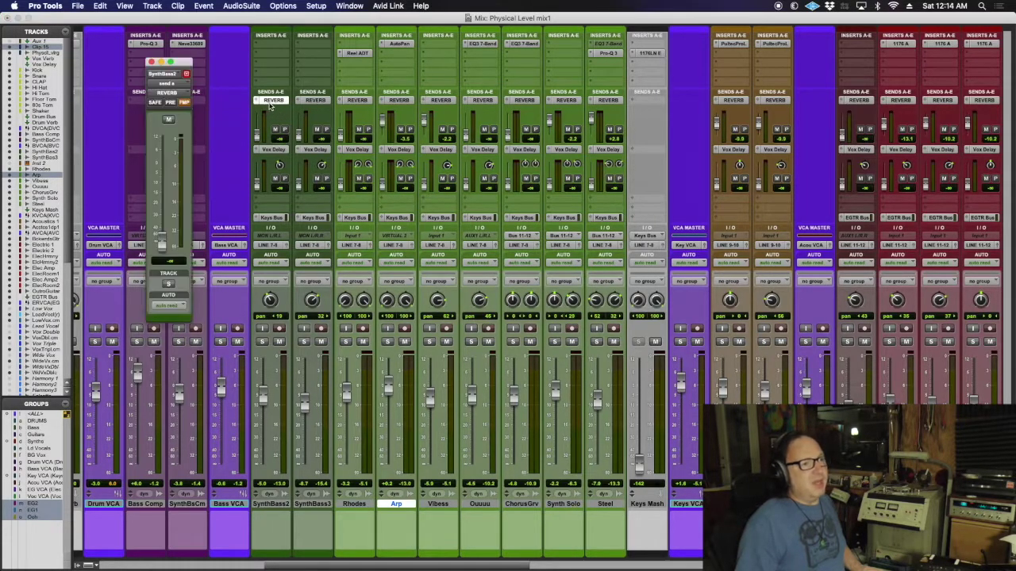
left_click(270, 101)
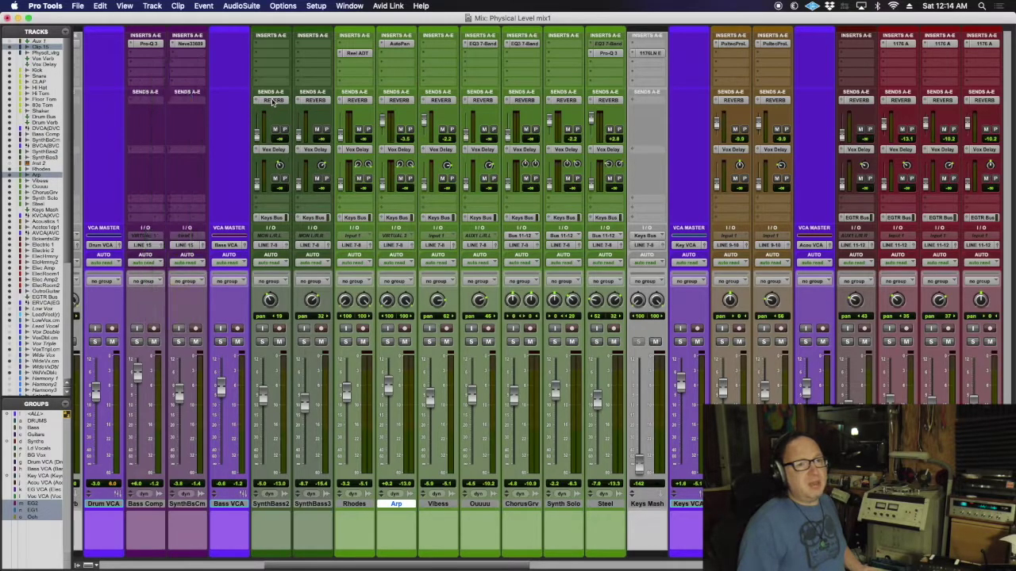
scroll(274, 100, "right", 10)
scroll(278, 100, "right", 8)
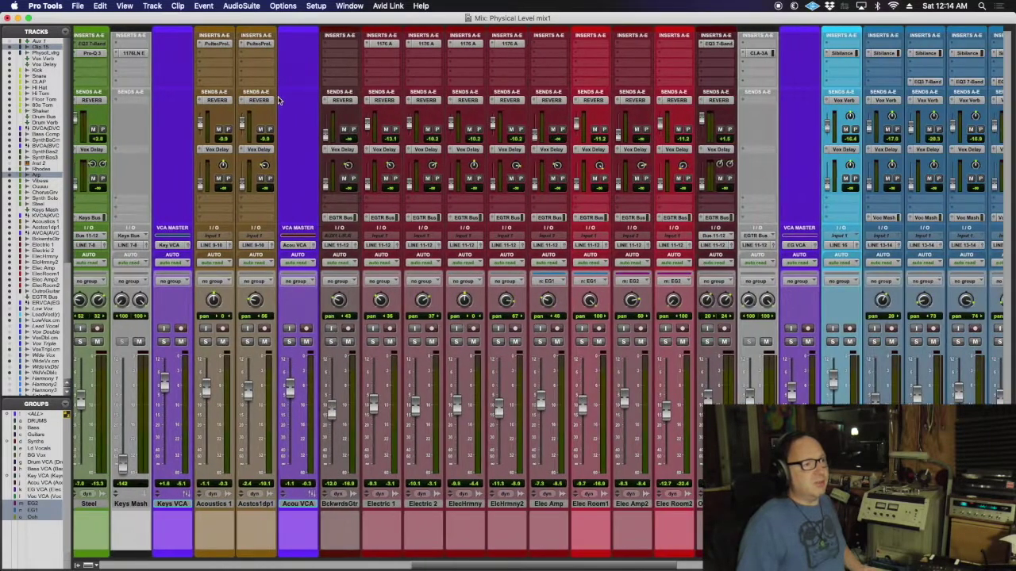
scroll(278, 99, "left", 10)
scroll(278, 99, "left", 20)
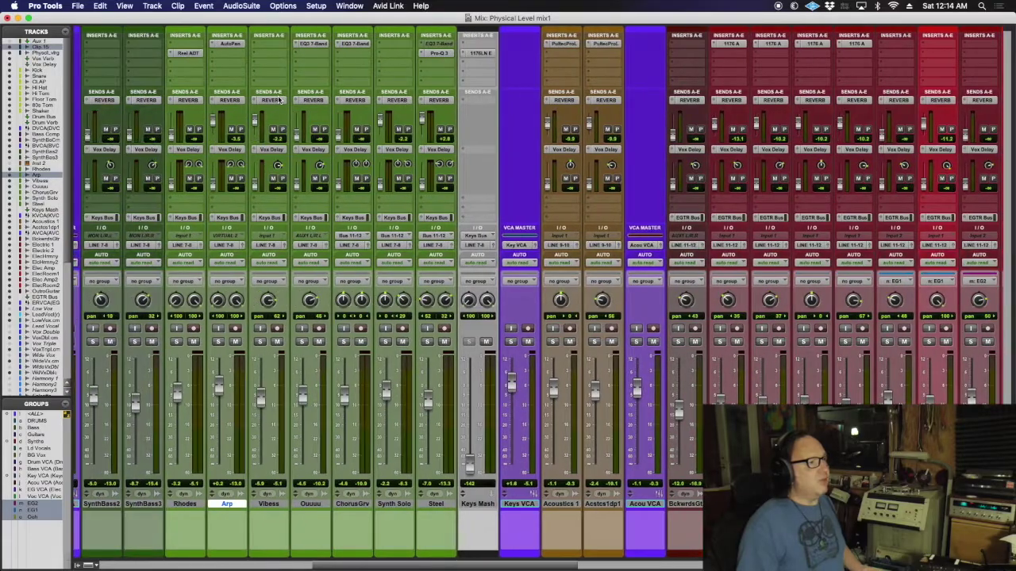
scroll(279, 99, "right", 15)
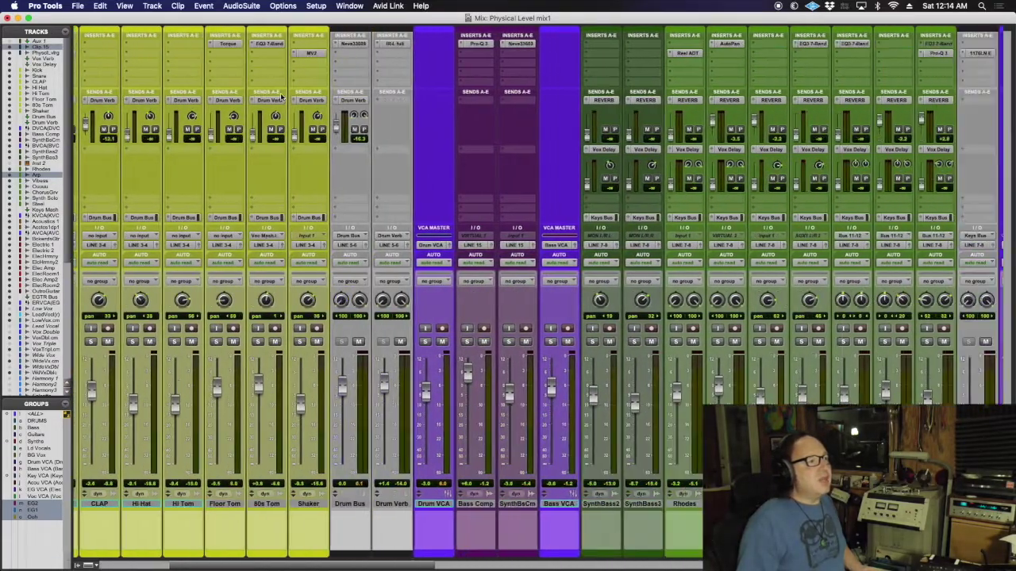
scroll(281, 97, "right", 2)
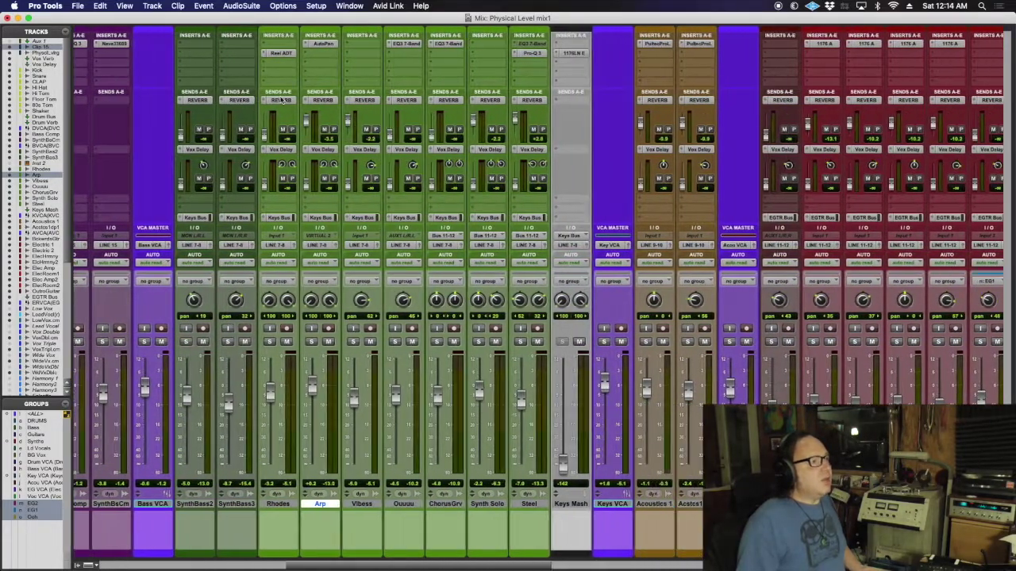
scroll(281, 97, "left", 17)
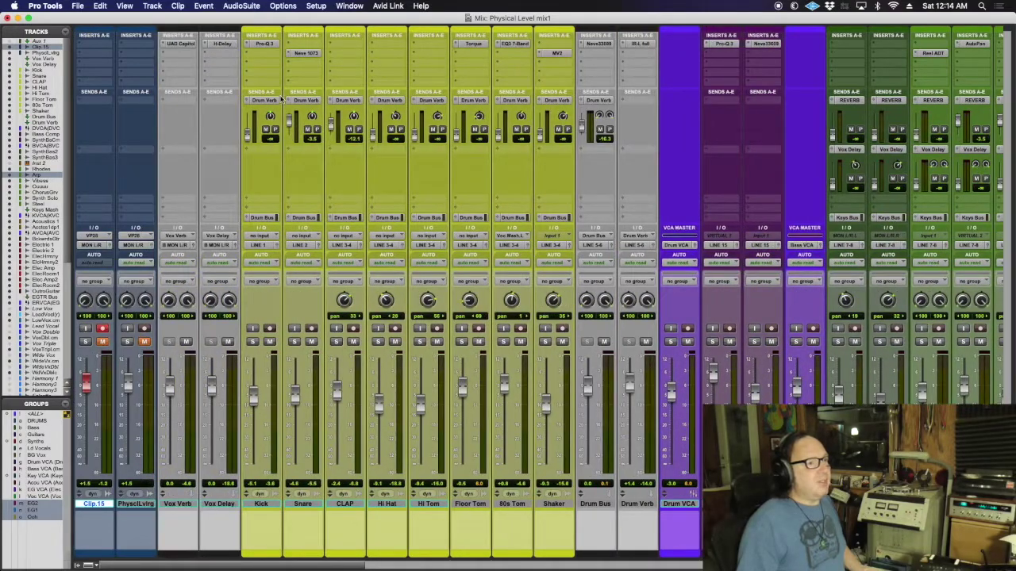
scroll(281, 98, "right", 10)
scroll(280, 99, "right", 5)
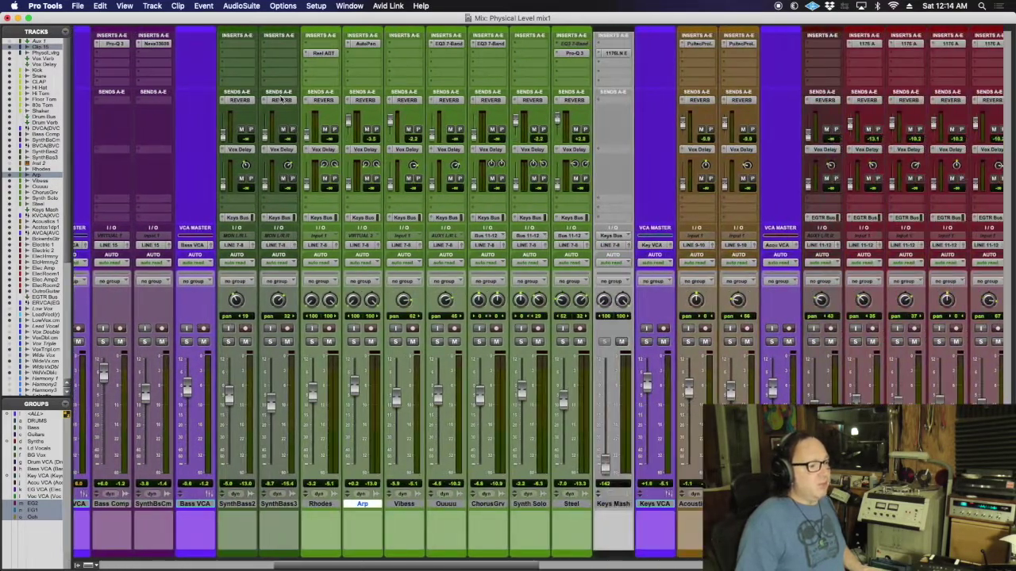
Step: Reassign the first send on all tracks from SynthBass2 through Steel to the Vox Verb (Stereo) bus
left_click(203, 504)
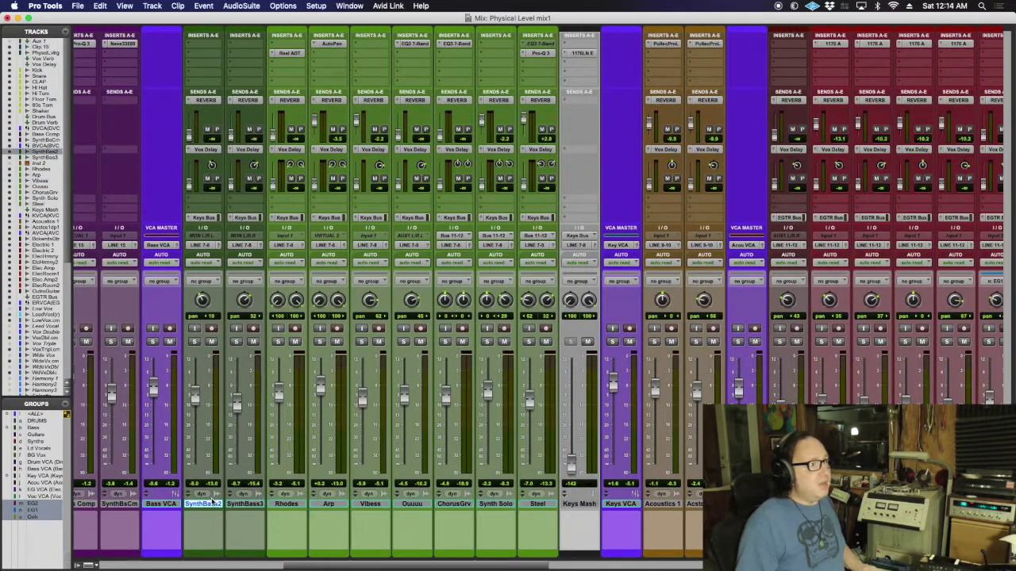
left_click(540, 503, "shift")
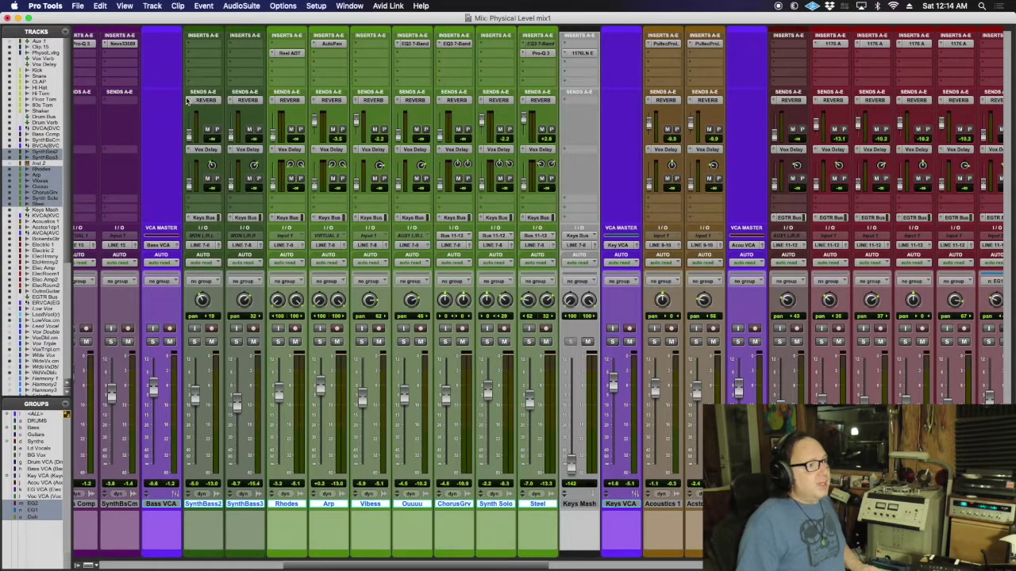
left_click(188, 100)
mouse_move(208, 109)
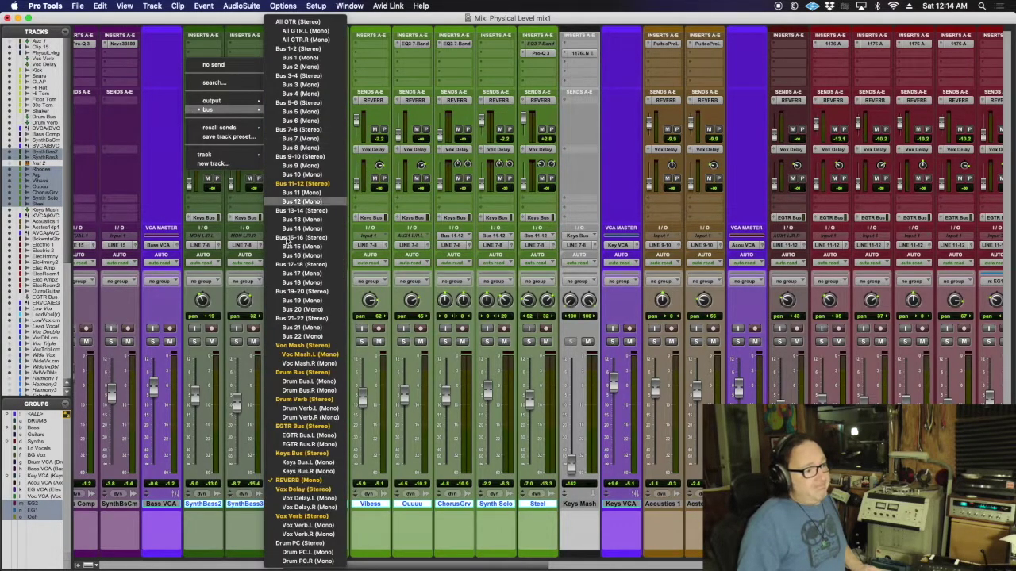
left_click(298, 517)
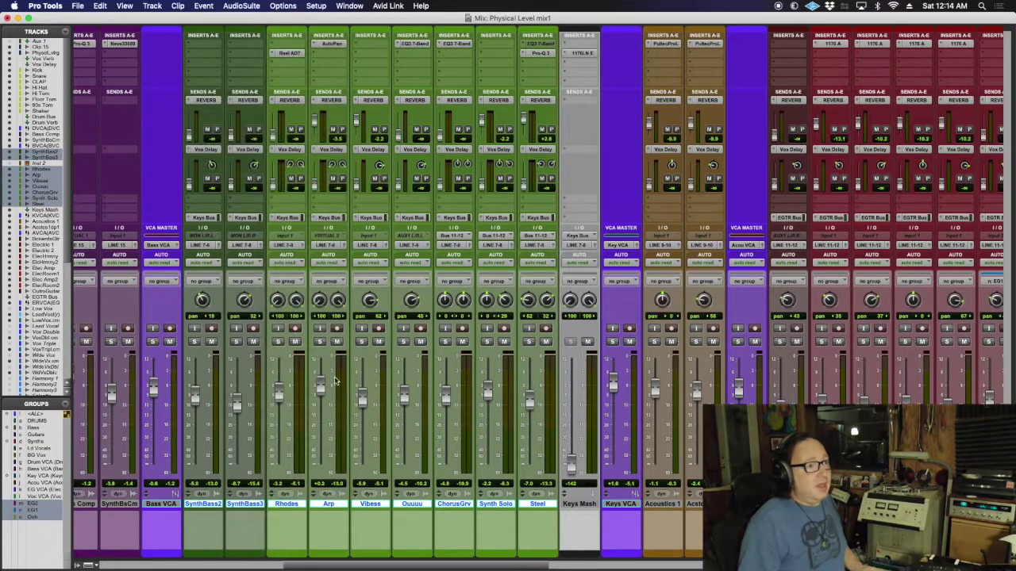
Step: Reassign the first send on the two acoustic guitar tracks to the Vox Verb (Stereo) bus
scroll(344, 372, "right", 7)
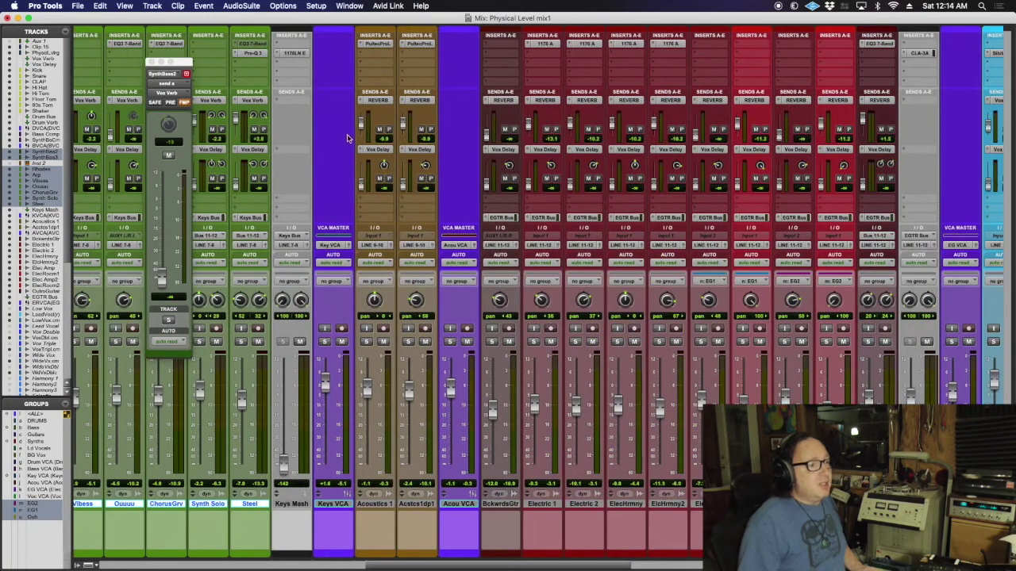
left_click(382, 507)
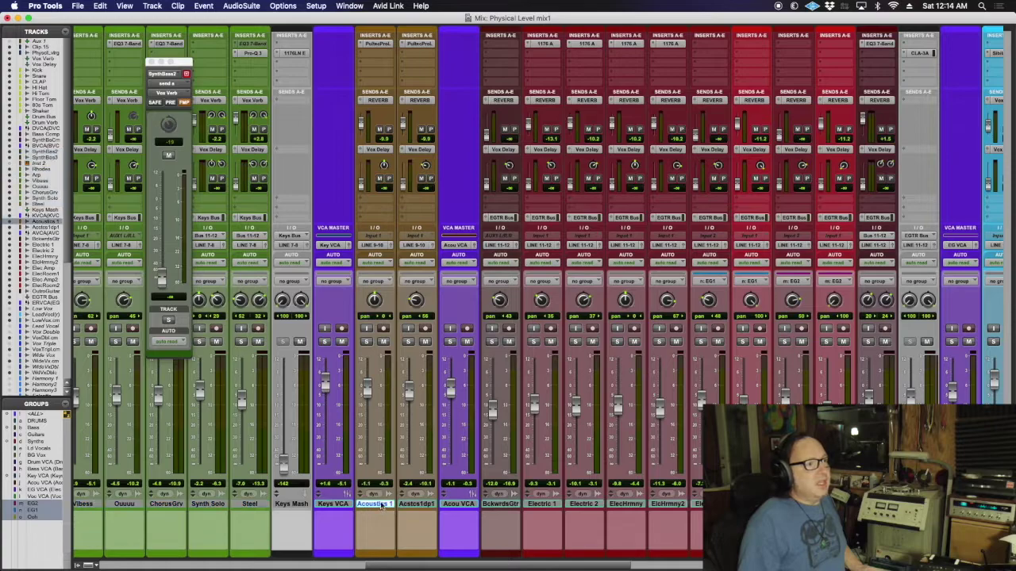
left_click(417, 505, "shift")
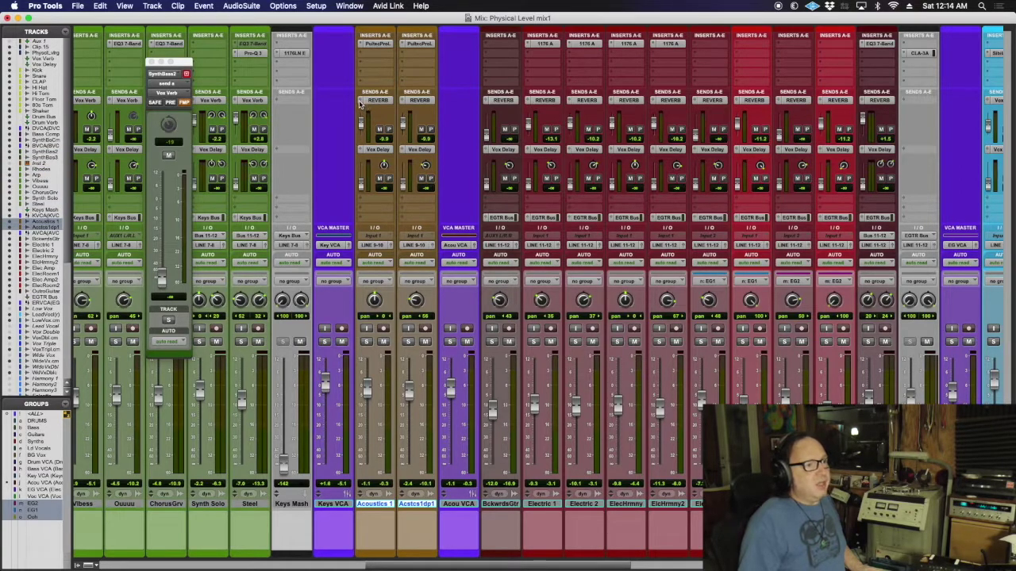
left_click(361, 101)
mouse_move(397, 110)
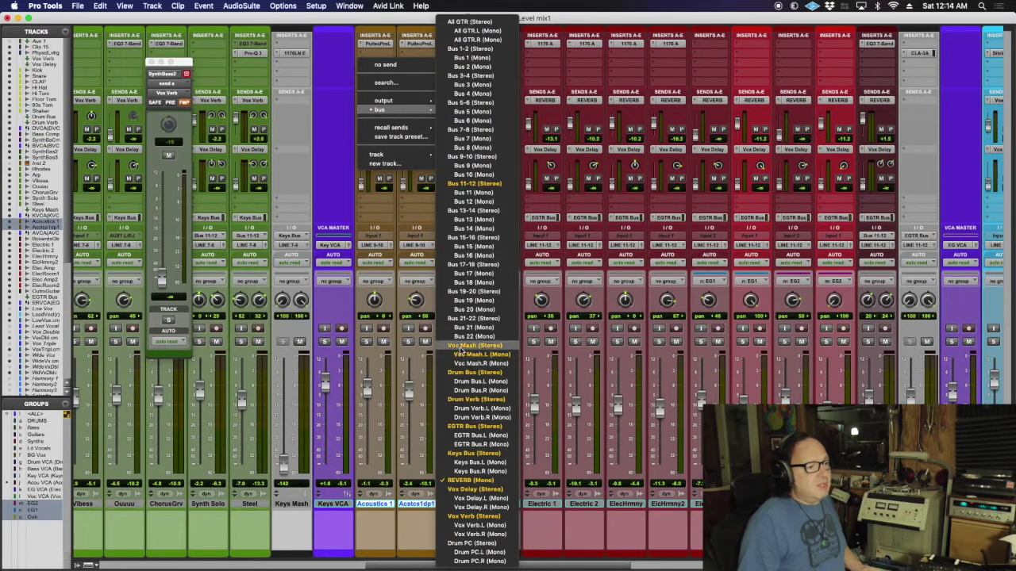
left_click(464, 516)
scroll(463, 516, "right", 5)
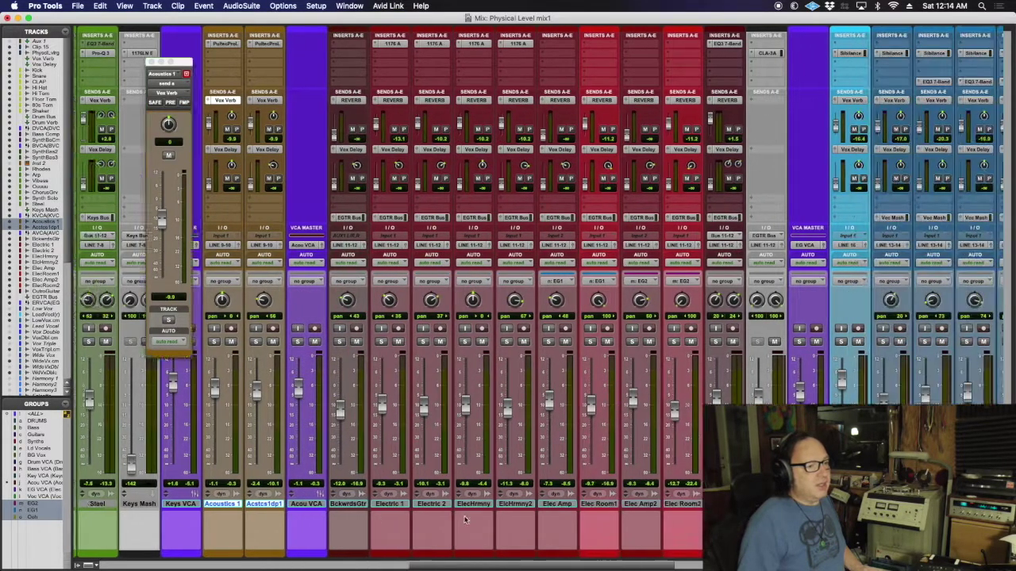
Step: Reassign the first send on all tracks from the backwards guitar through OutroGuitar to the Vox Verb (Stereo) bus
left_click(283, 504)
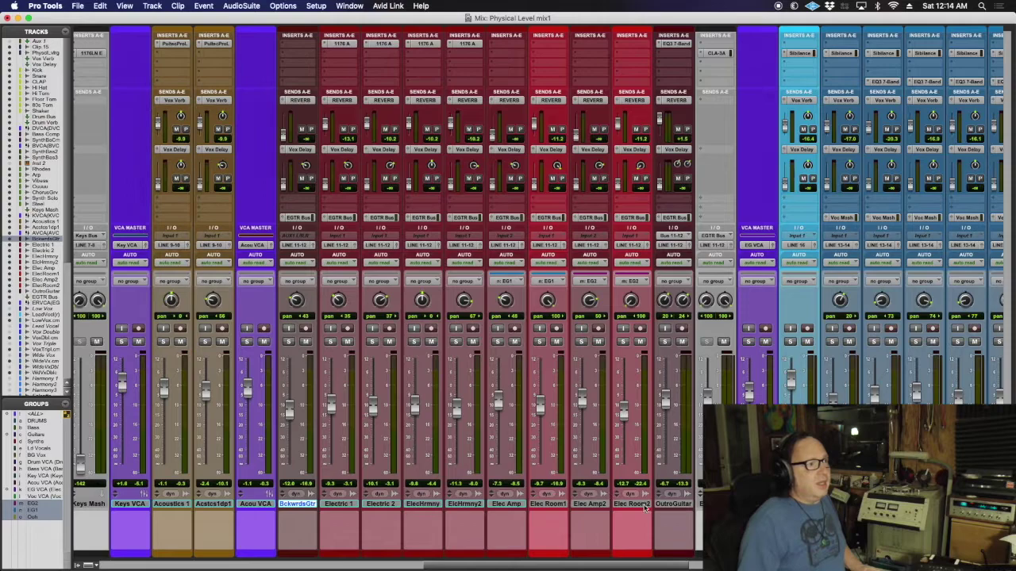
left_click(669, 505, "shift")
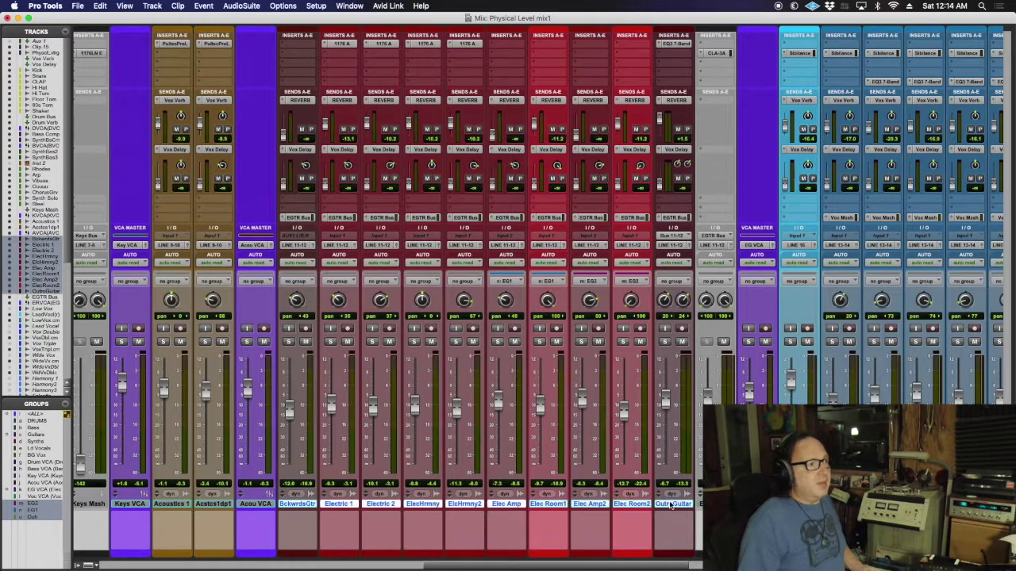
left_click(283, 100)
mouse_move(317, 109)
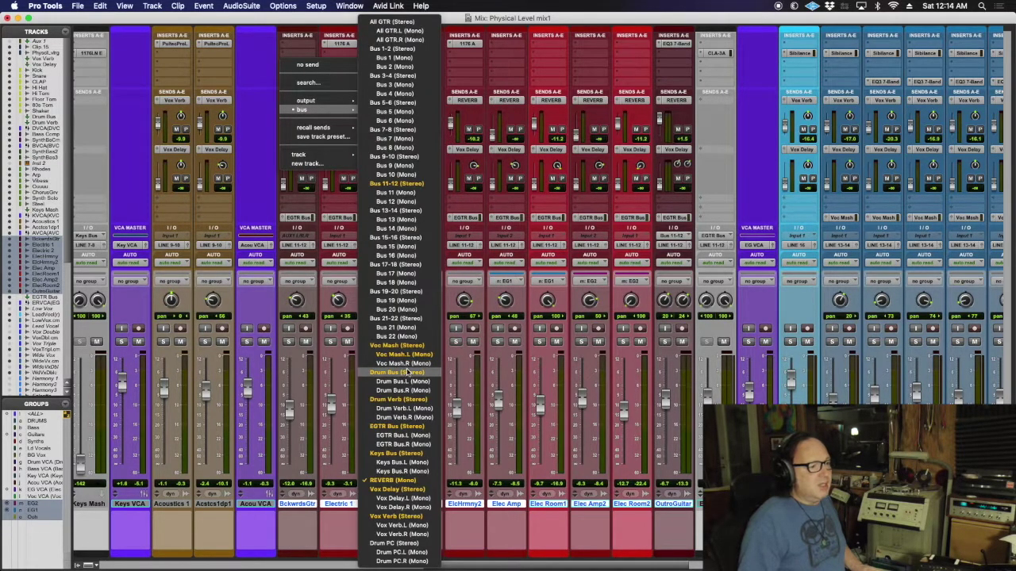
left_click(381, 522, "alt+shift")
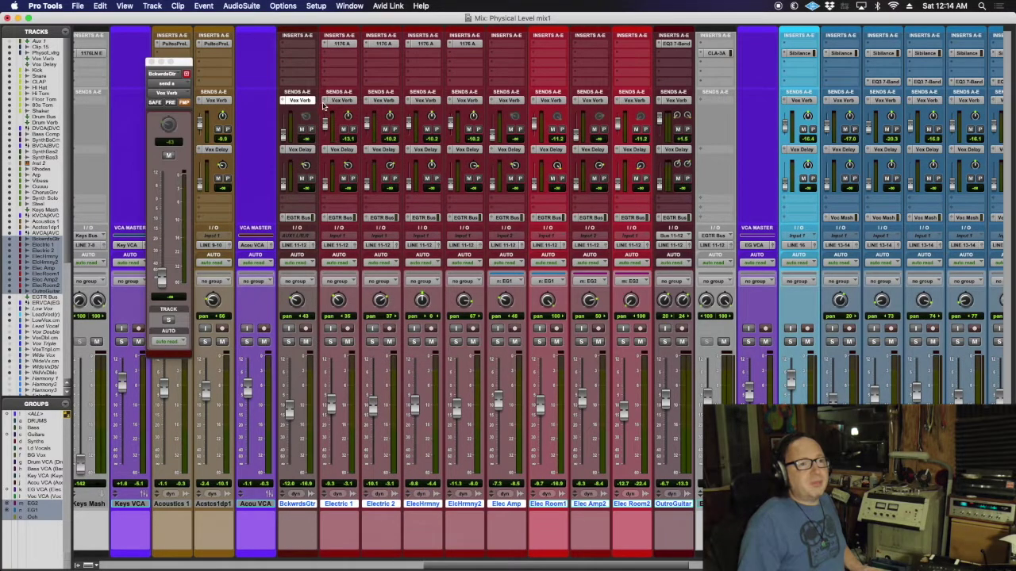
Step: Open the I/O Setup and rename the Vox Delay bus as Delay
scroll(578, 203, "right", 15)
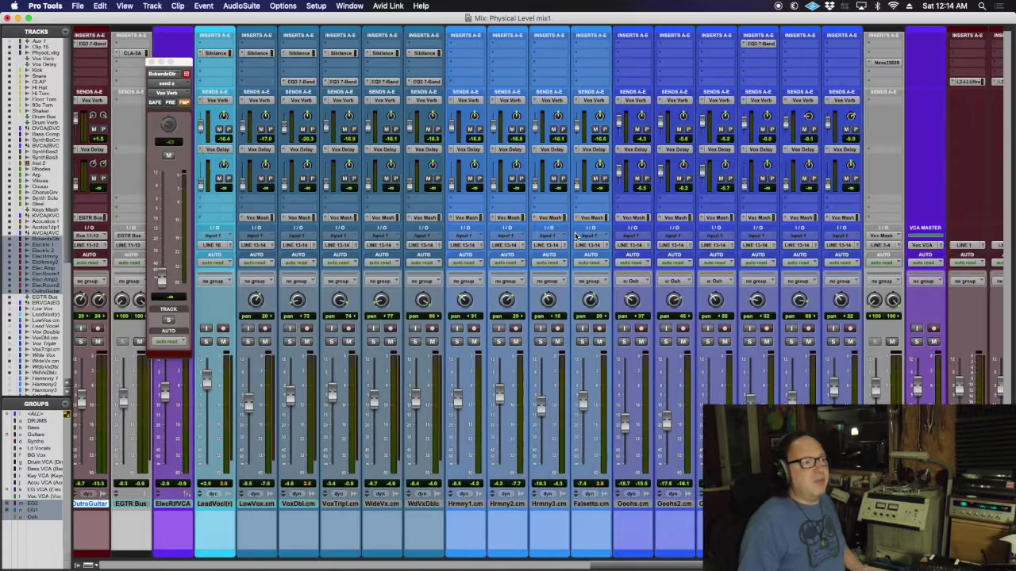
scroll(577, 236, "left", 15)
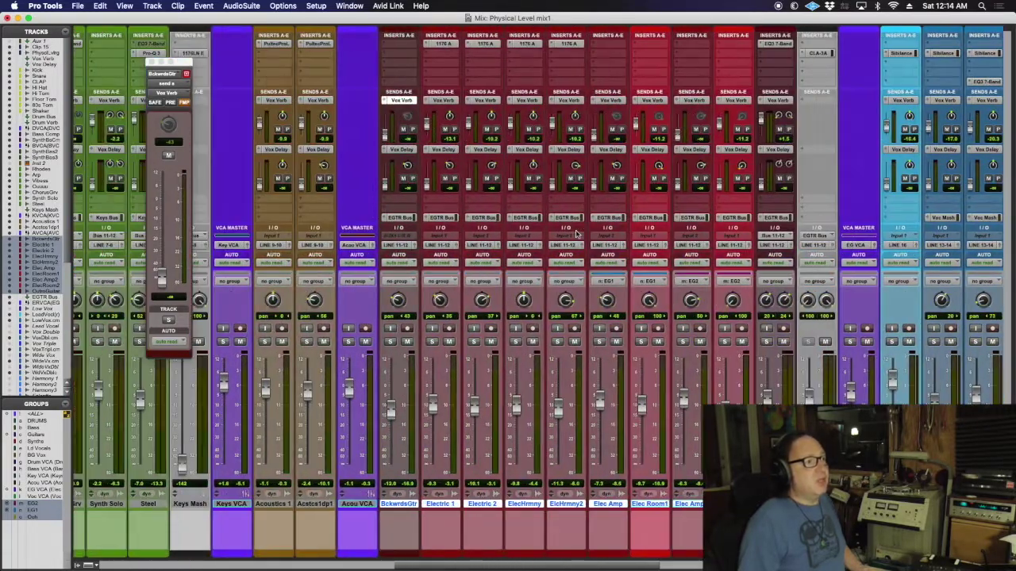
scroll(577, 235, "left", 15)
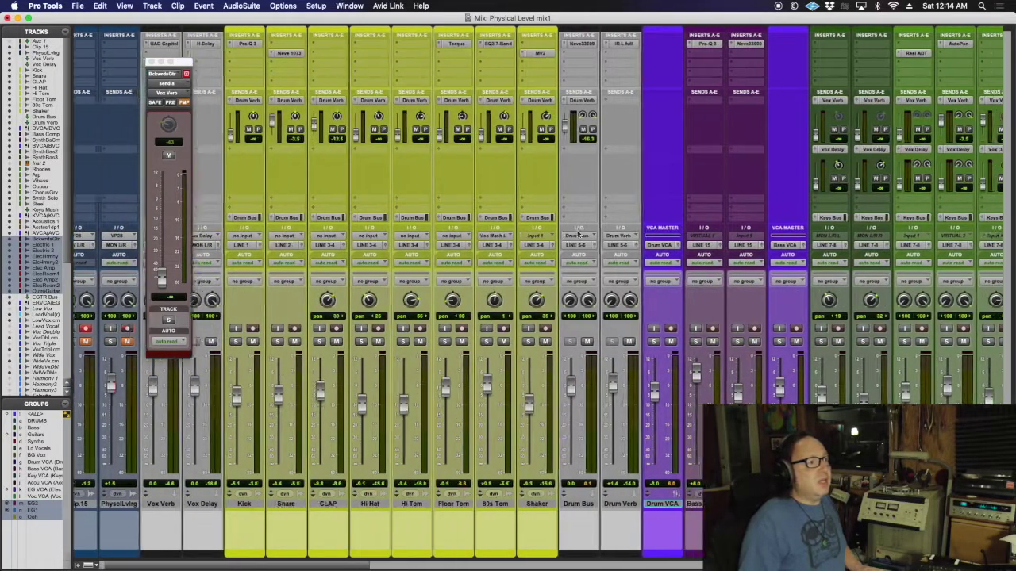
scroll(577, 236, "right", 3)
left_click(315, 6)
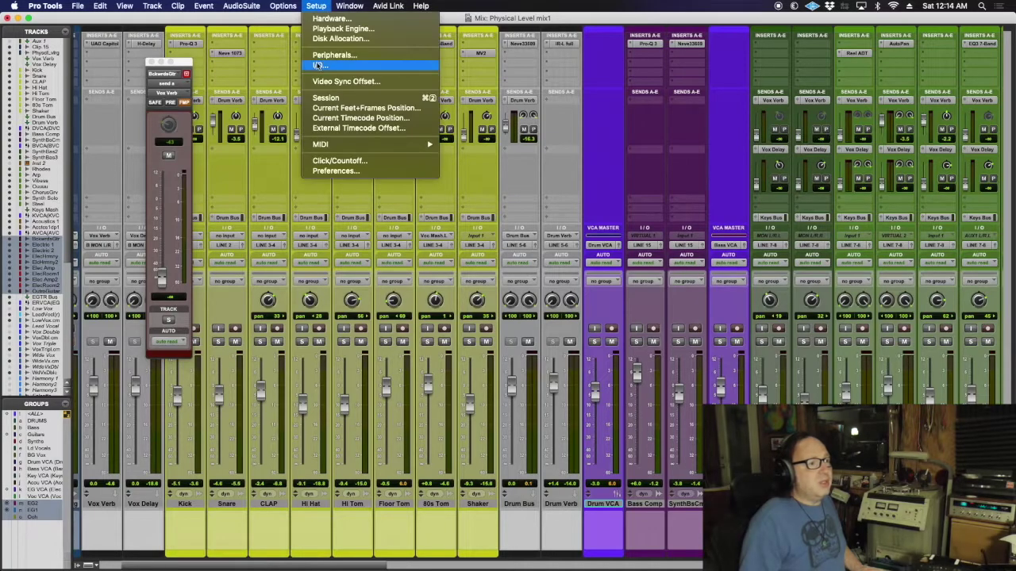
left_click(318, 65)
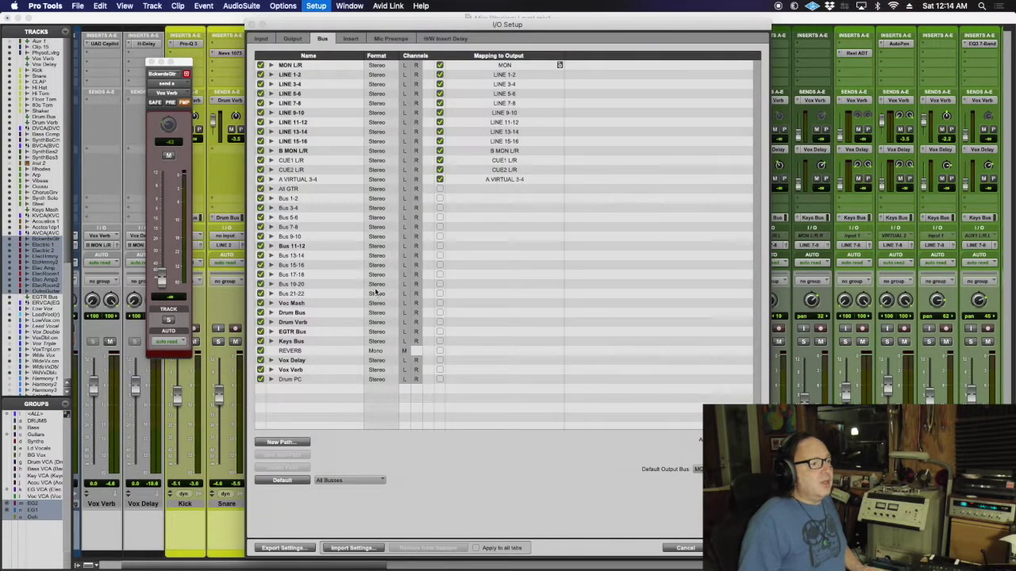
left_click(282, 361)
double_click(280, 361)
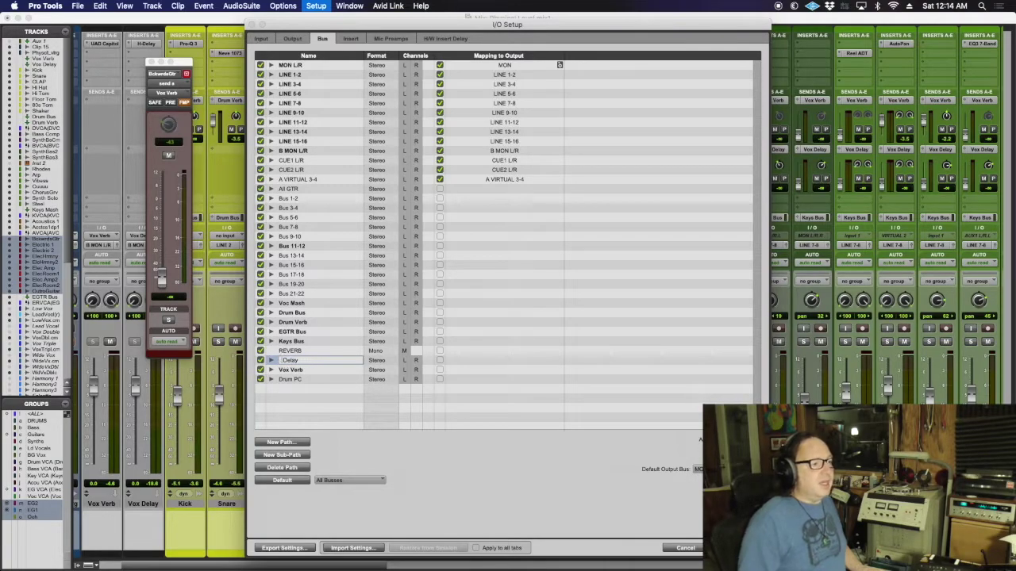
key("Return")
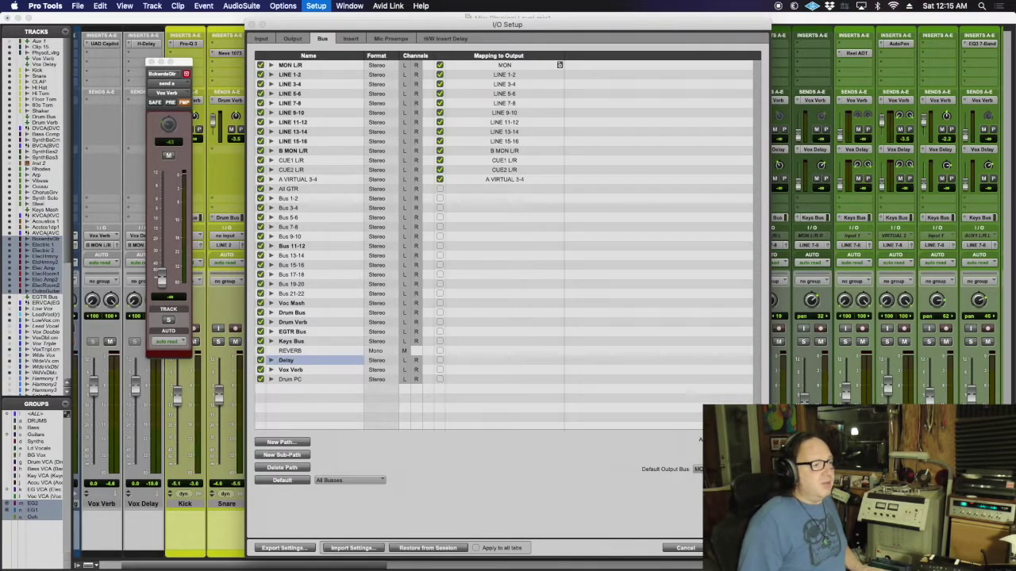
Step: Rename the Vox Verb bus as Verb and apply the I/O Setup changes
left_click(284, 369)
double_click(284, 370)
type("Verb")
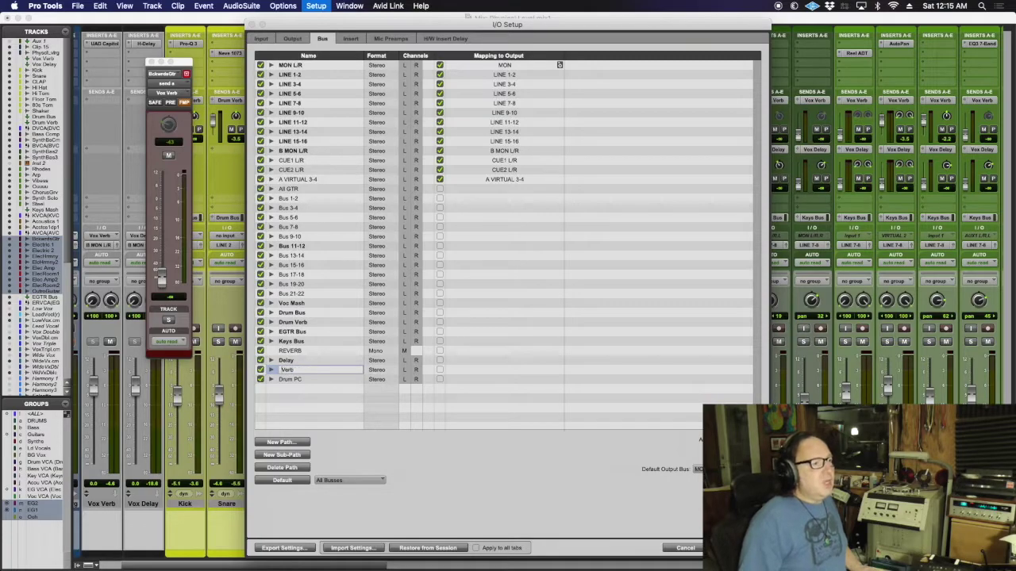
key("Return")
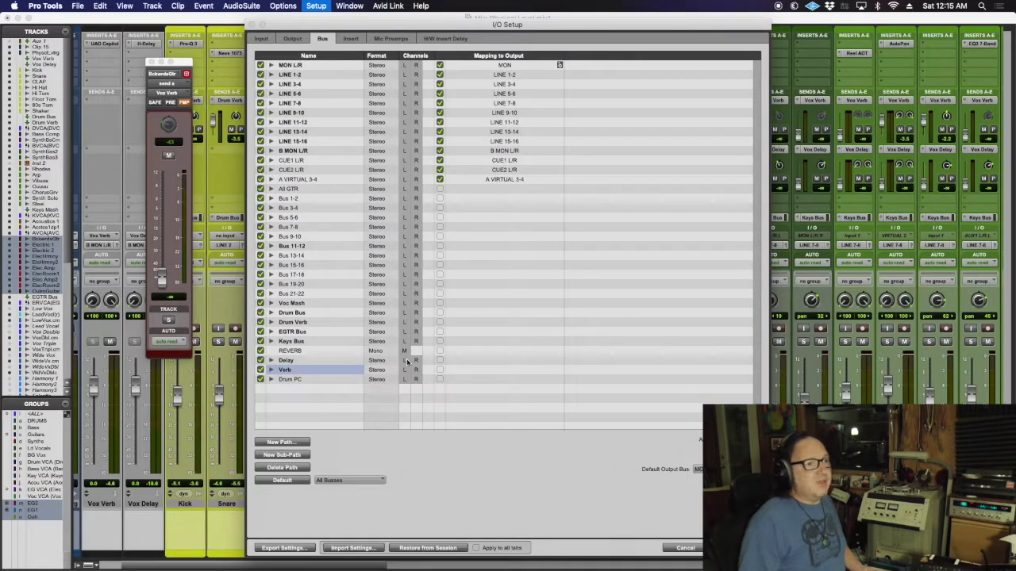
key("Return")
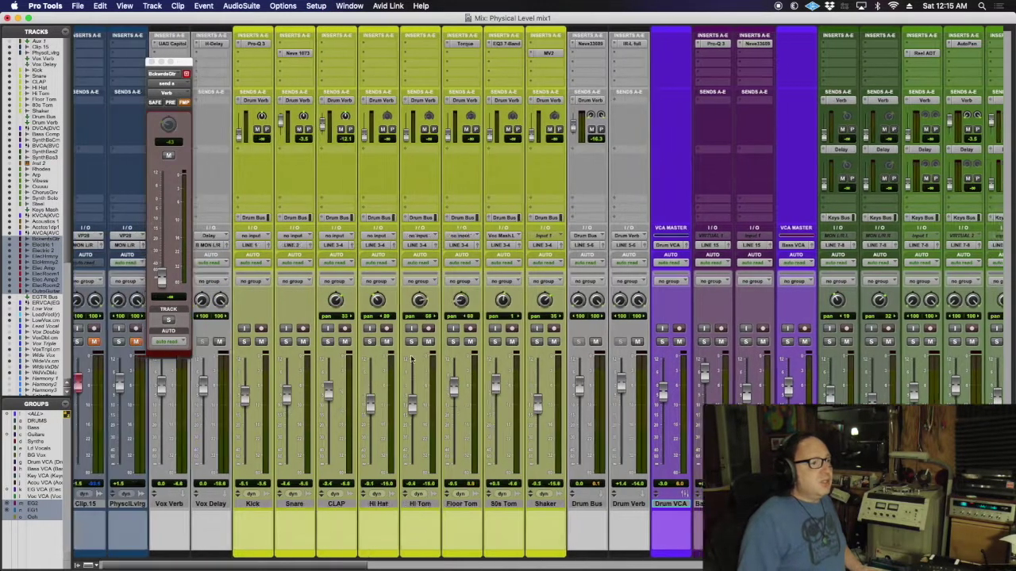
Step: Create a new playlist named Clip.16 on the Clip.15 print track
scroll(411, 361, "right", 15)
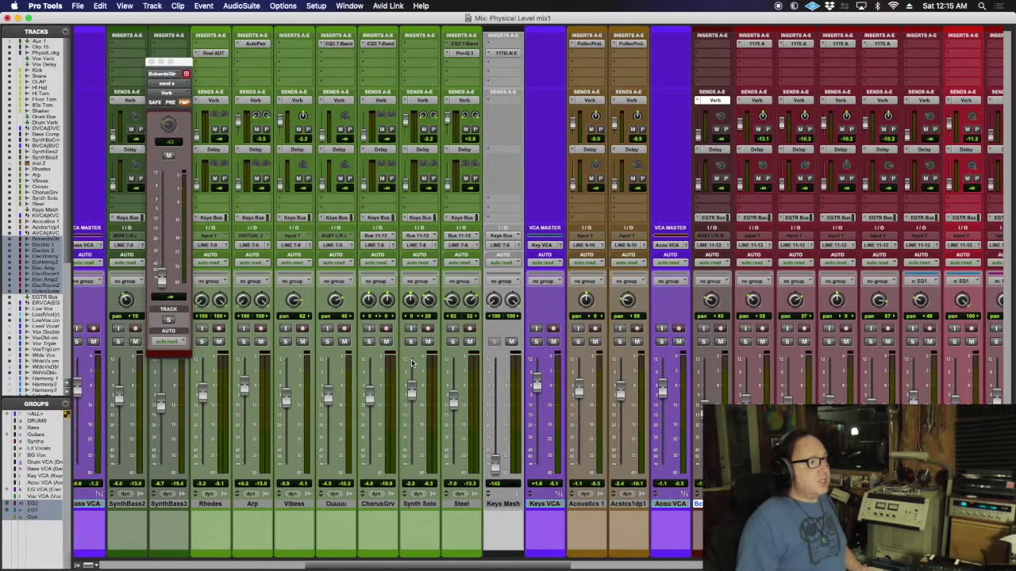
key("super+equal")
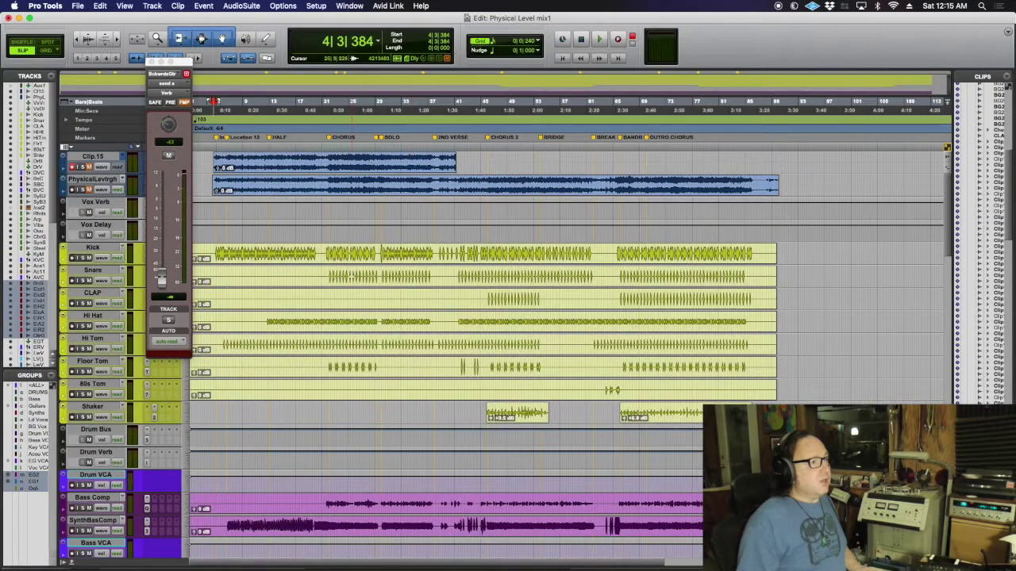
left_click(123, 157)
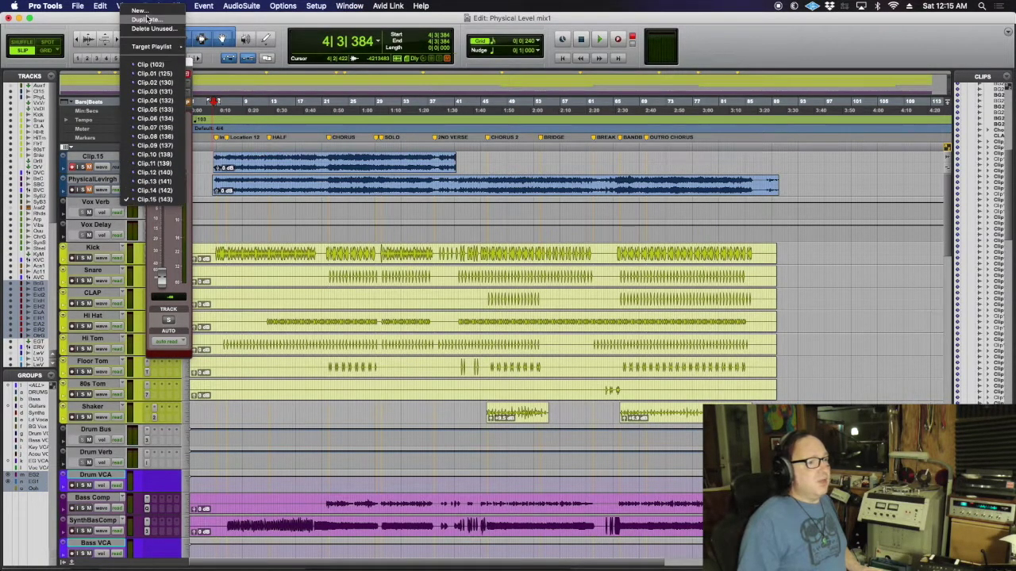
left_click(146, 13)
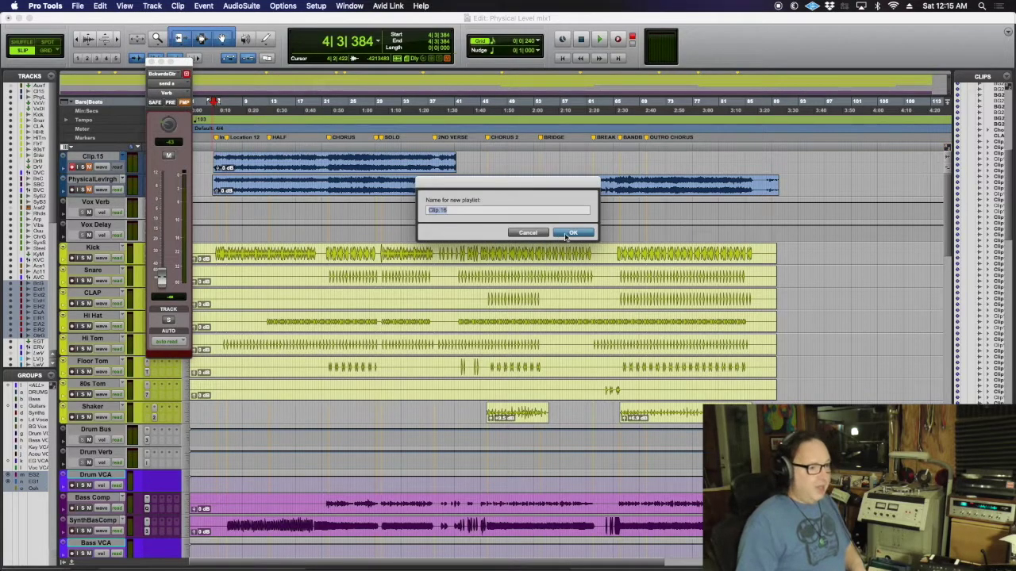
left_click(568, 233)
Step: Examine the Verb and Delay sends across the bass, keys, acoustic and electric guitar channels in the Mix window
key("super+equal")
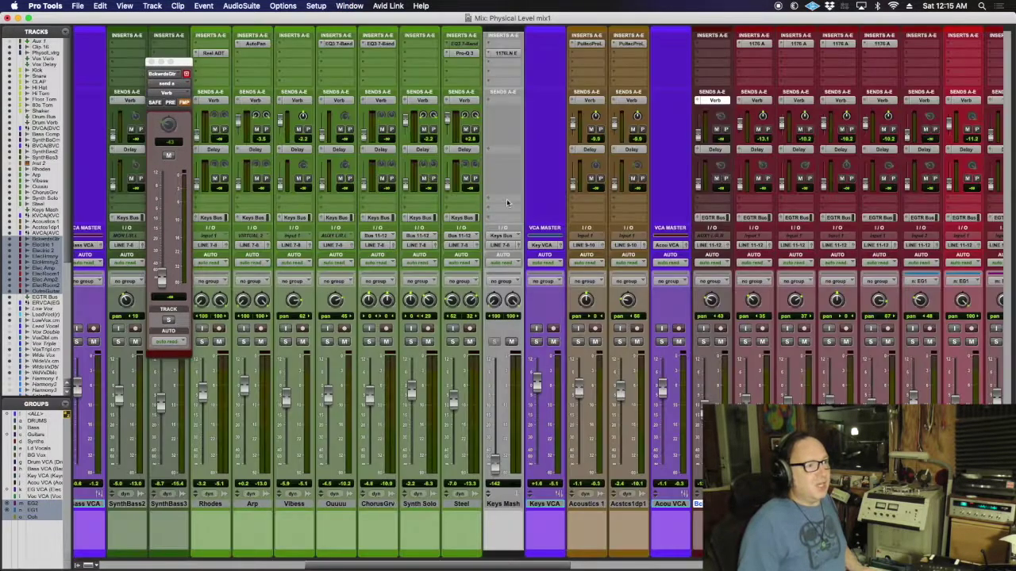
scroll(439, 178, "left", 4)
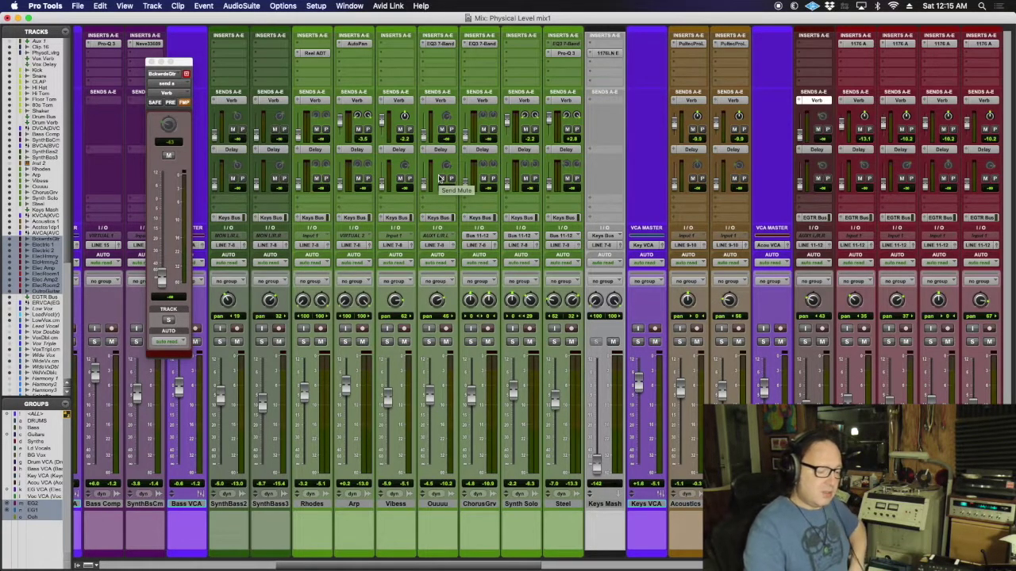
scroll(439, 178, "right", 10)
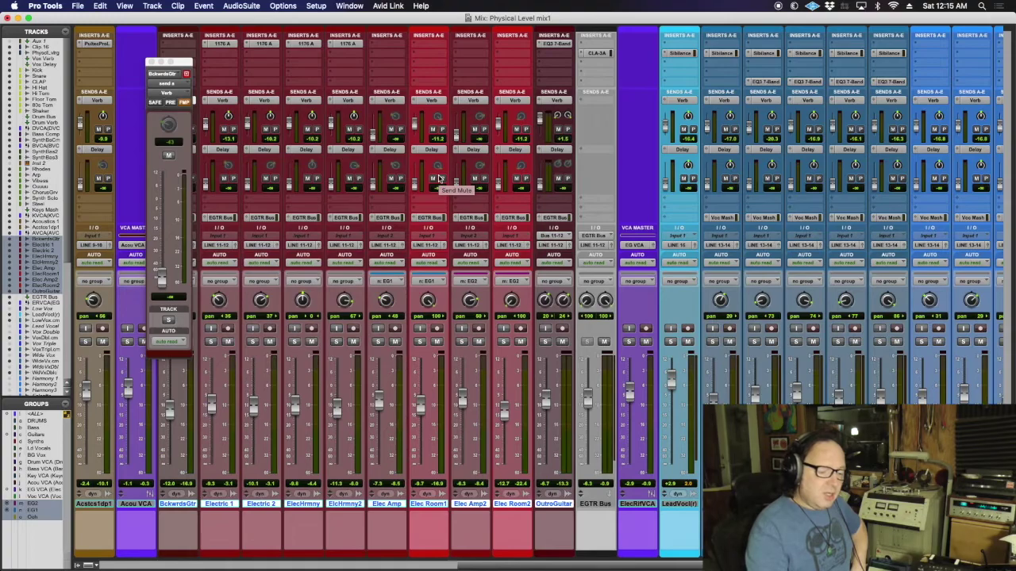
scroll(439, 178, "left", 8)
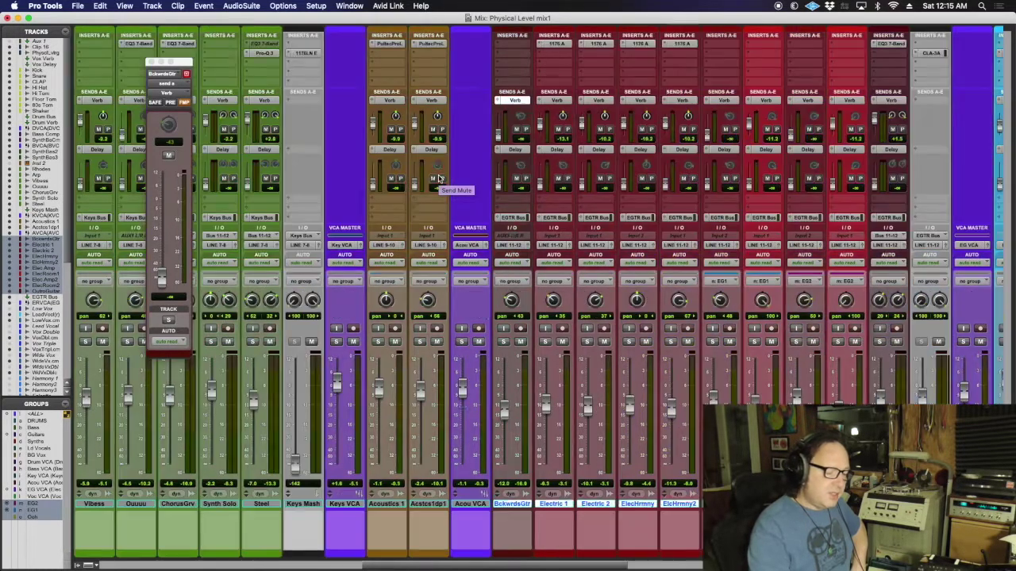
scroll(439, 178, "left", 8)
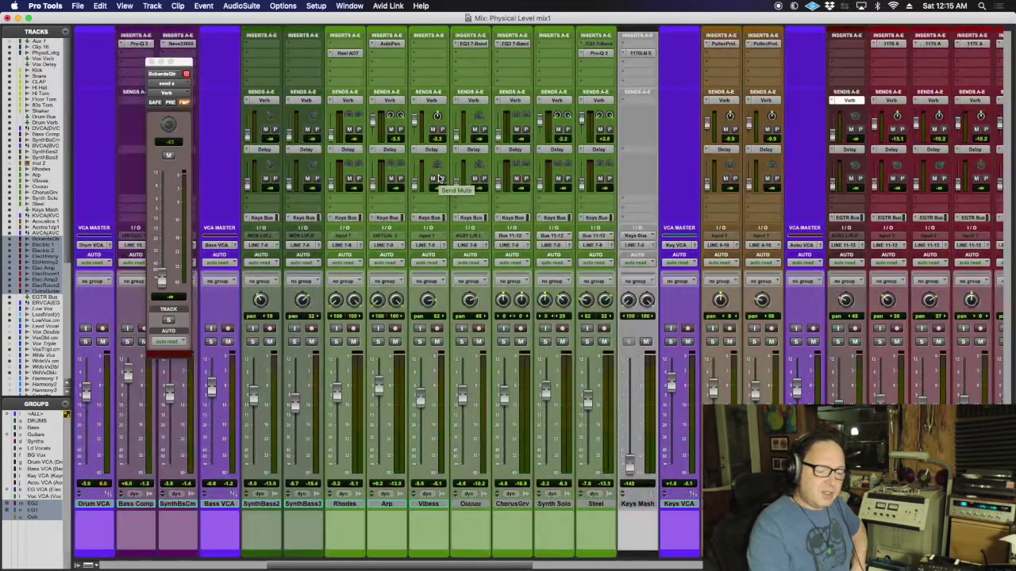
scroll(439, 178, "right", 1)
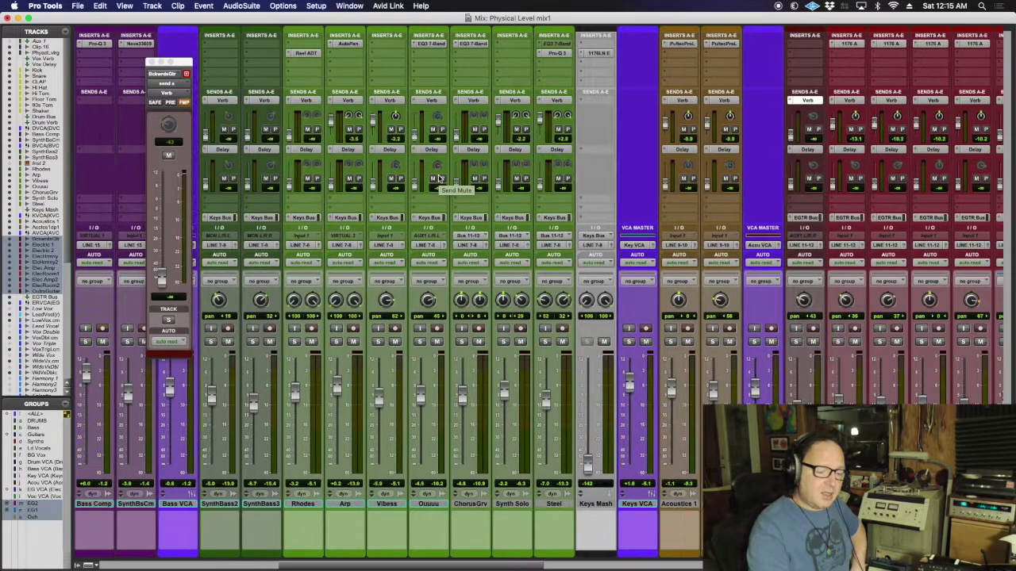
scroll(439, 177, "right", 1)
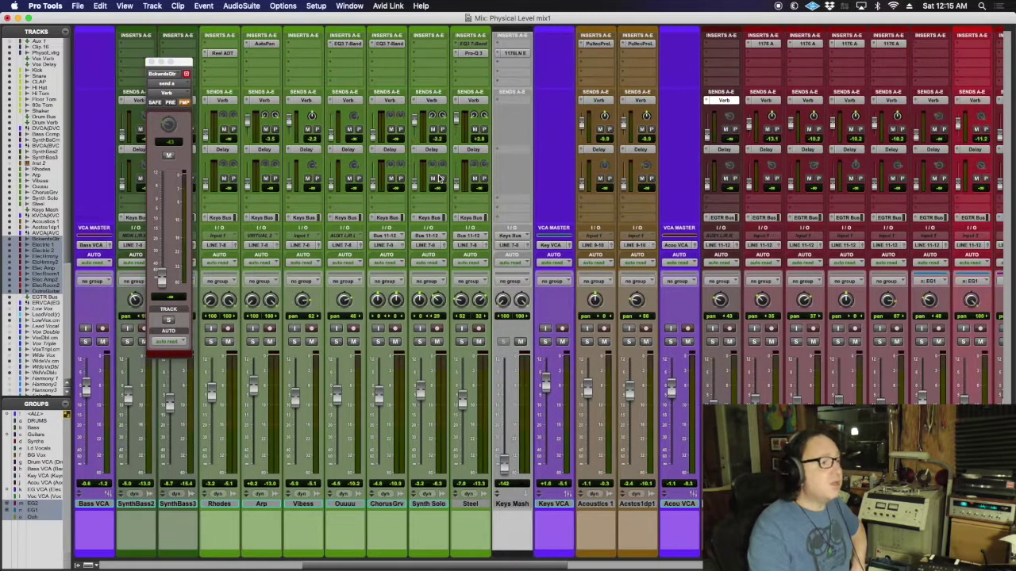
scroll(439, 178, "left", 1)
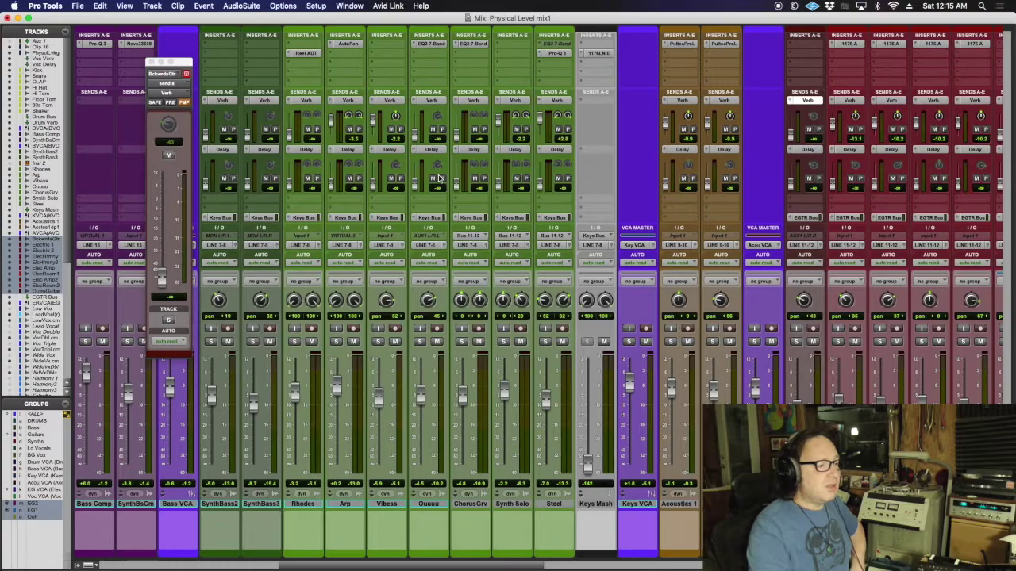
scroll(439, 177, "right", 2)
scroll(439, 178, "right", 1)
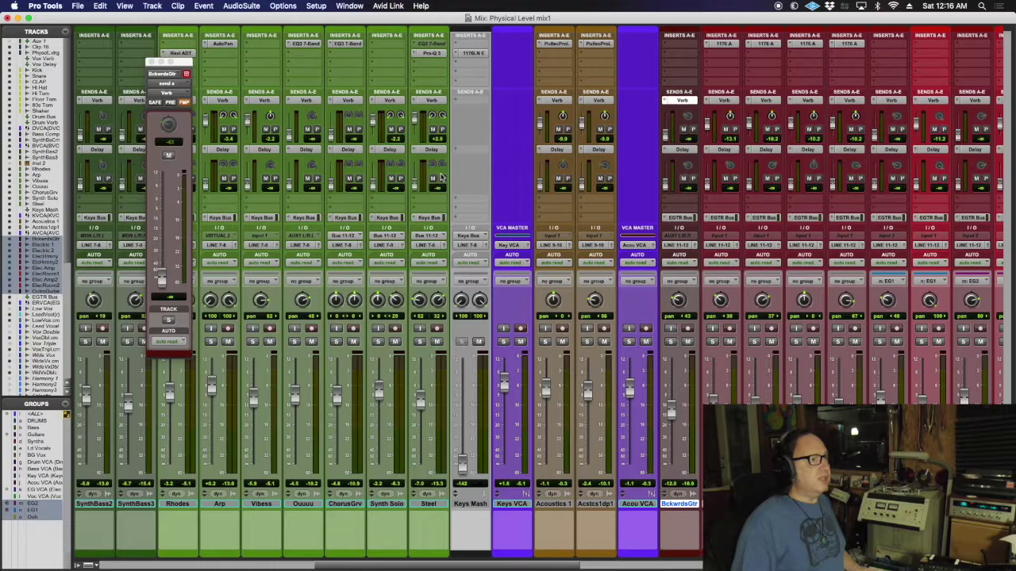
Step: Close the floating send window and start a new record pass from 12|2|728, just before the HALF marker
left_click(149, 62)
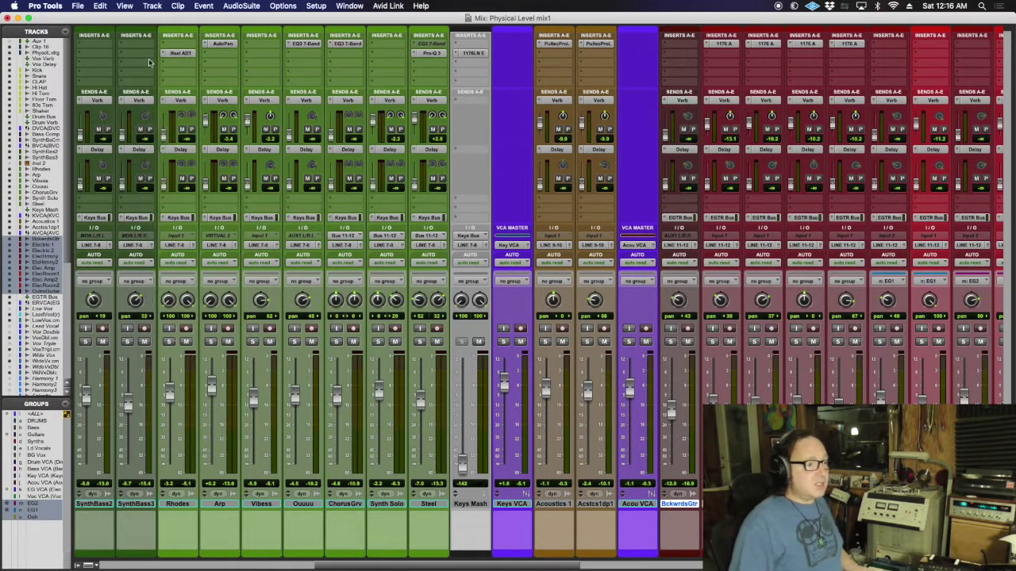
key("super+equal")
scroll(313, 283, "down", 2)
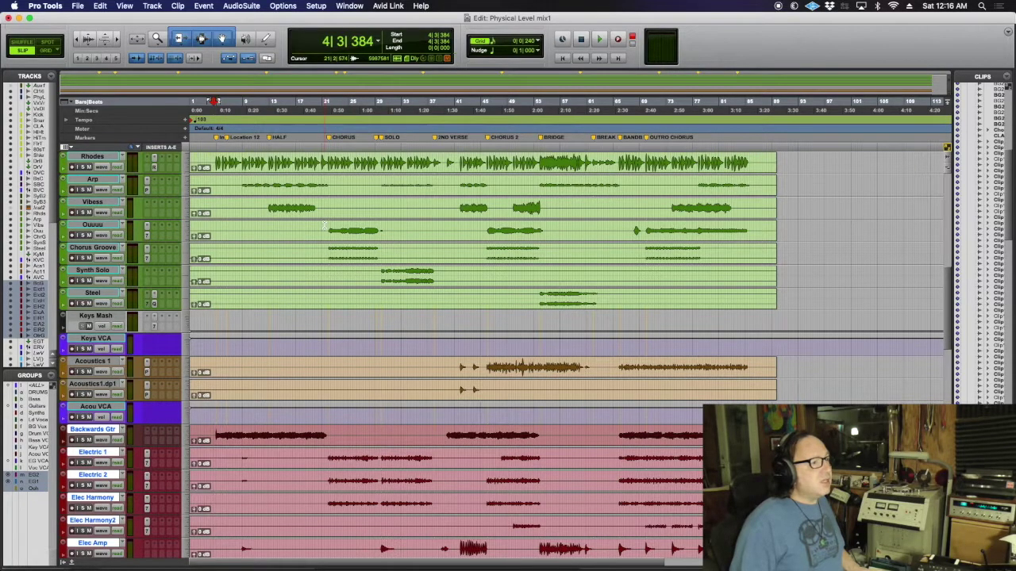
left_click(266, 184)
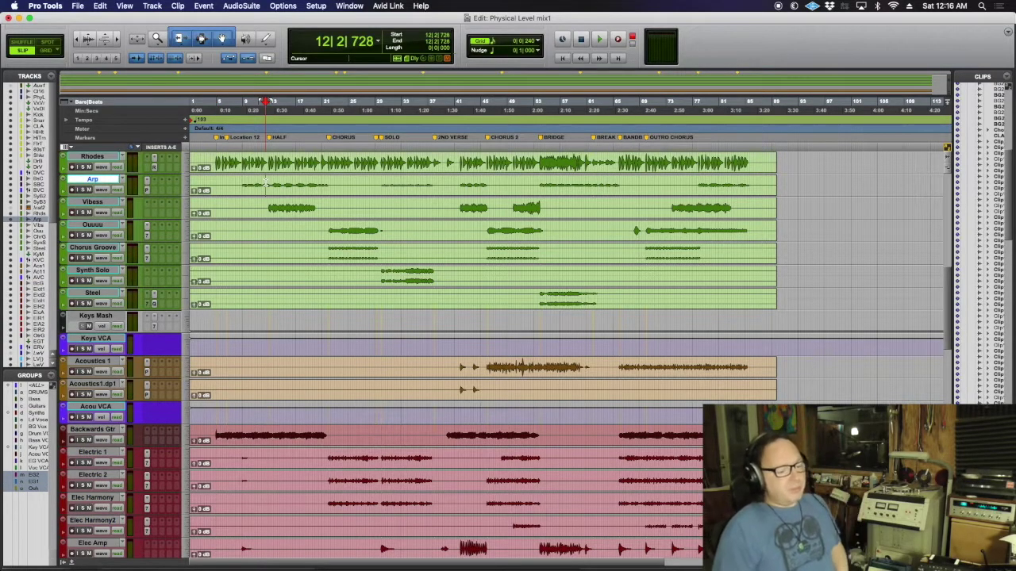
key("space")
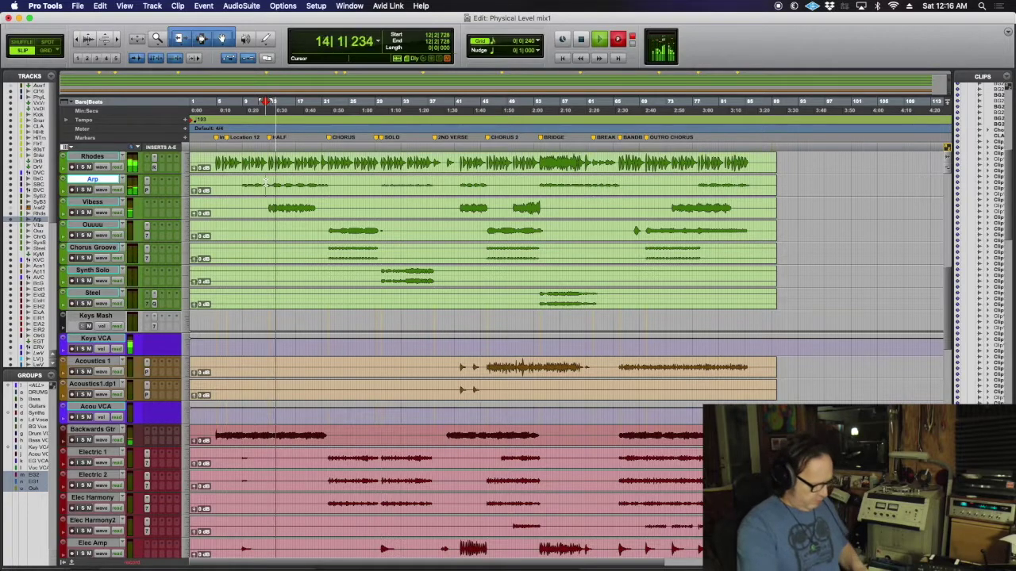
Step: Check the keys channels' meters and Verb send levels in the Mix window against the timeline while the pass runs
key("super+equal")
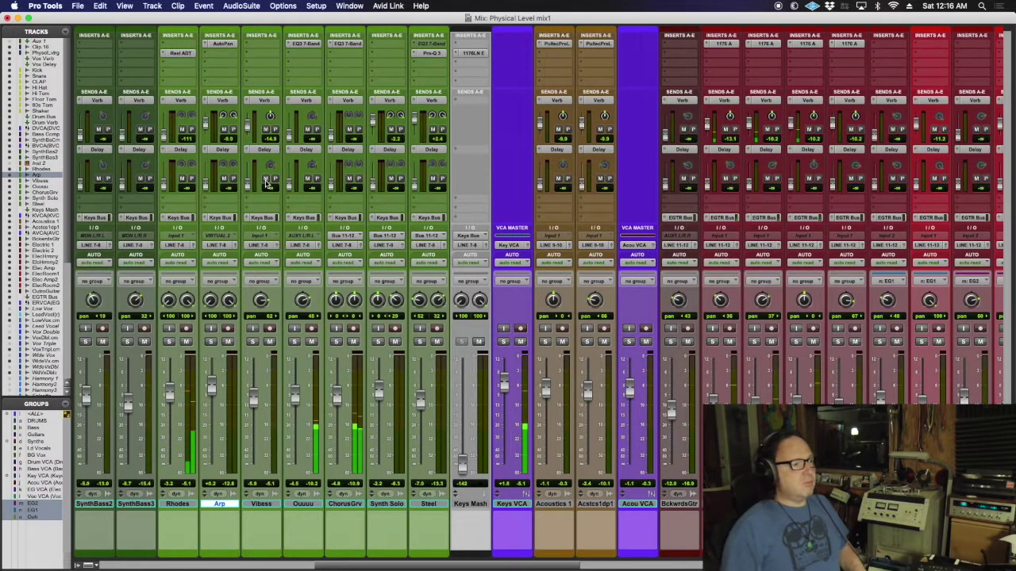
key("super+equal")
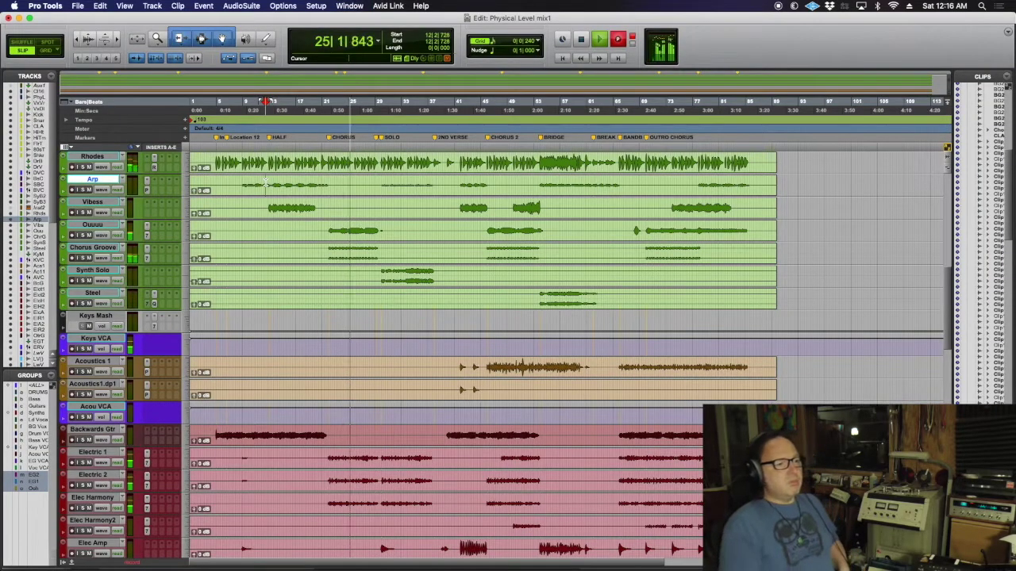
key("super+equal")
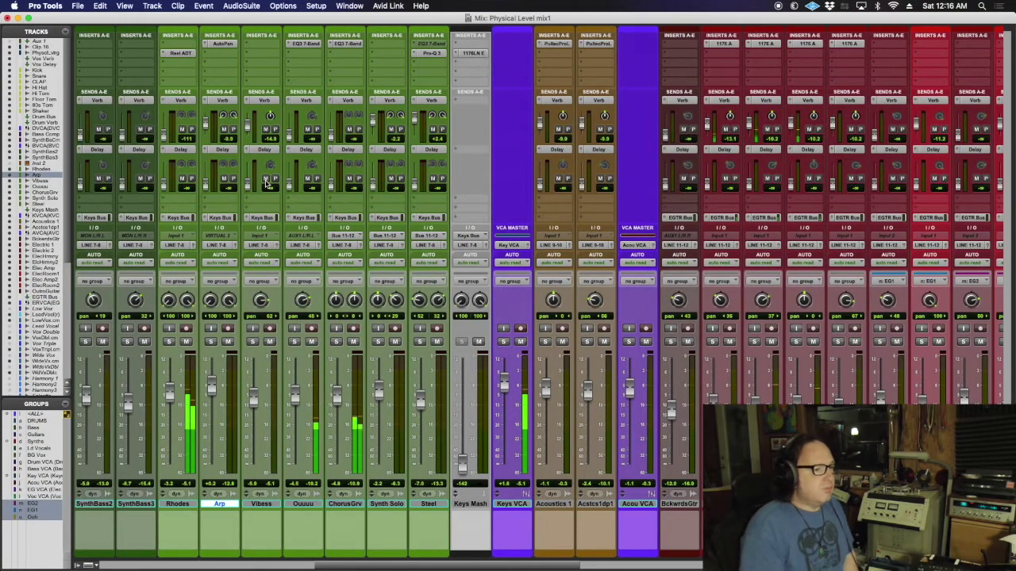
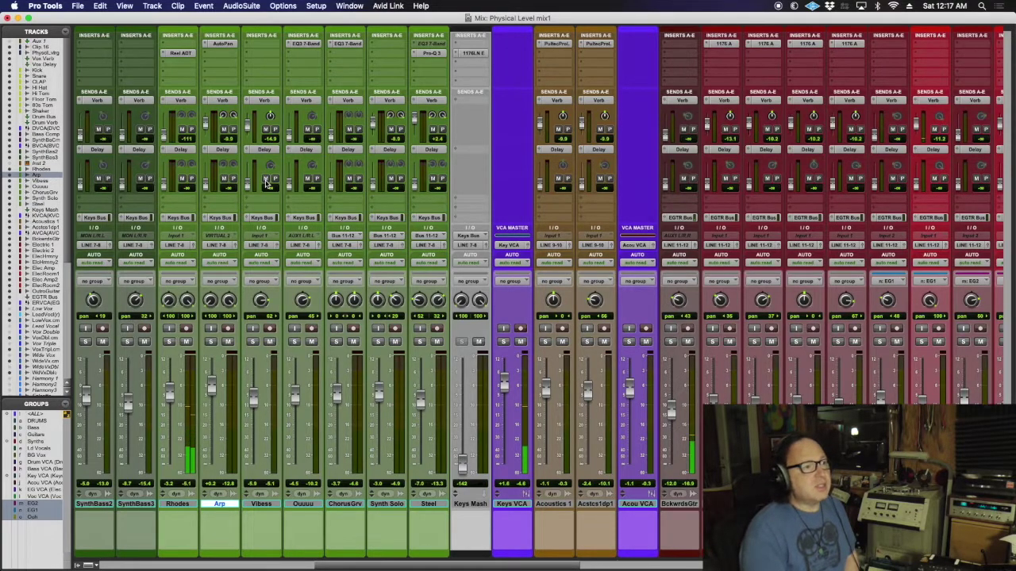
Step: Follow the running pass in the Mix and Edit windows, and stop recording shortly after the BREAK marker
key("super+equal")
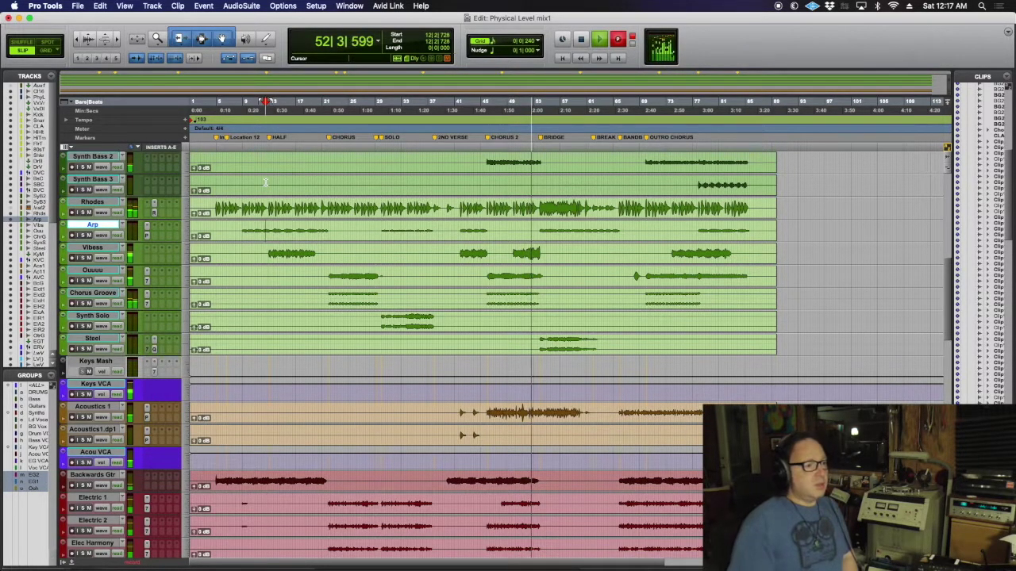
key("super+equal")
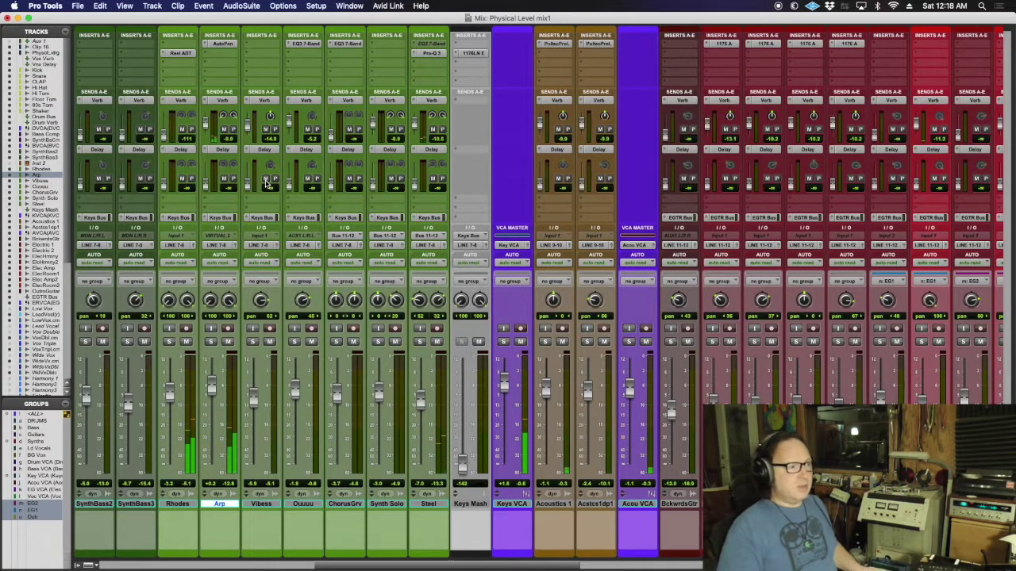
key("super+equal")
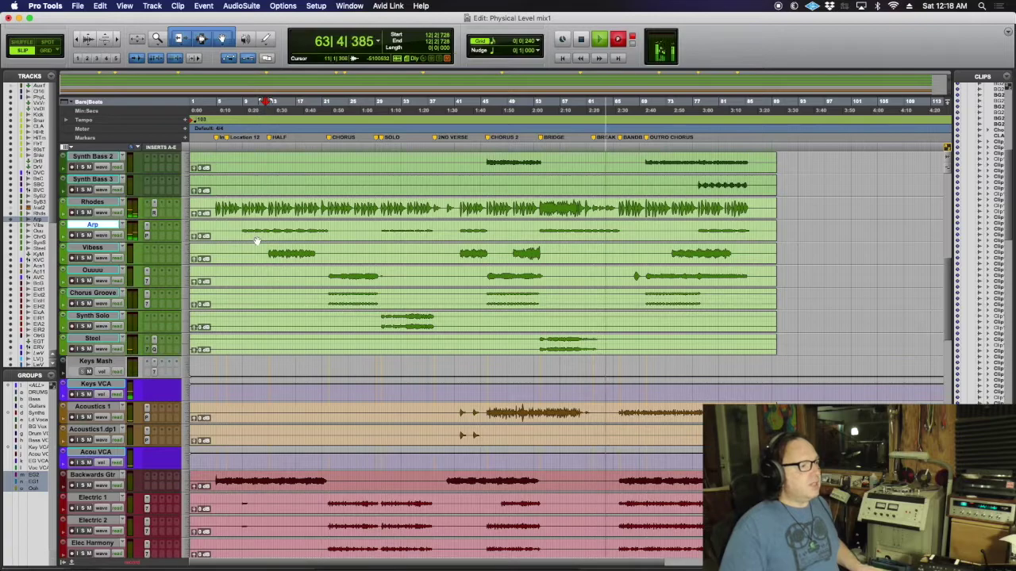
key("space")
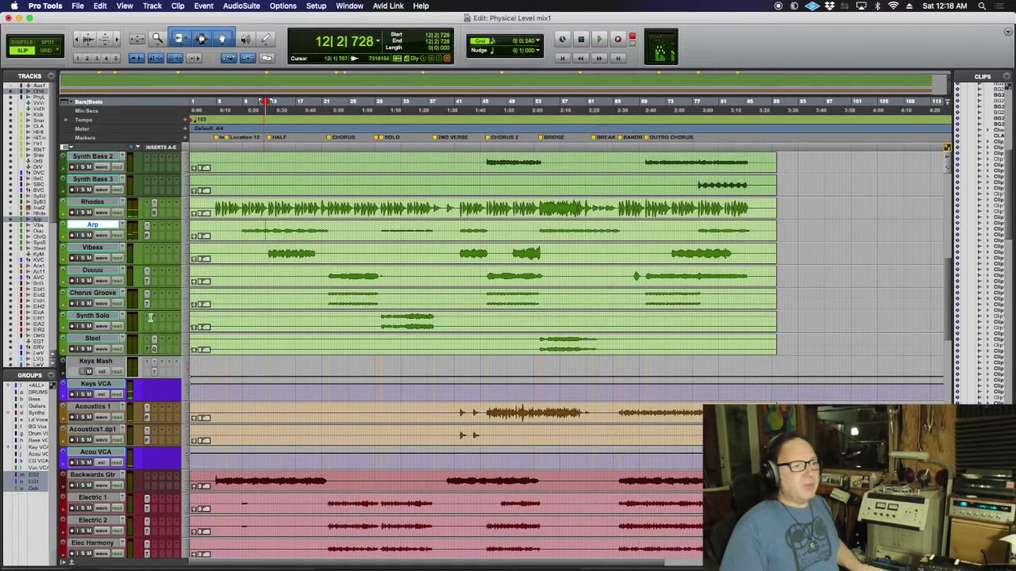
Step: Show all pan types in the Steel track's automation lane, inspect its left and right pan curves, and hide the lane
left_click(63, 354)
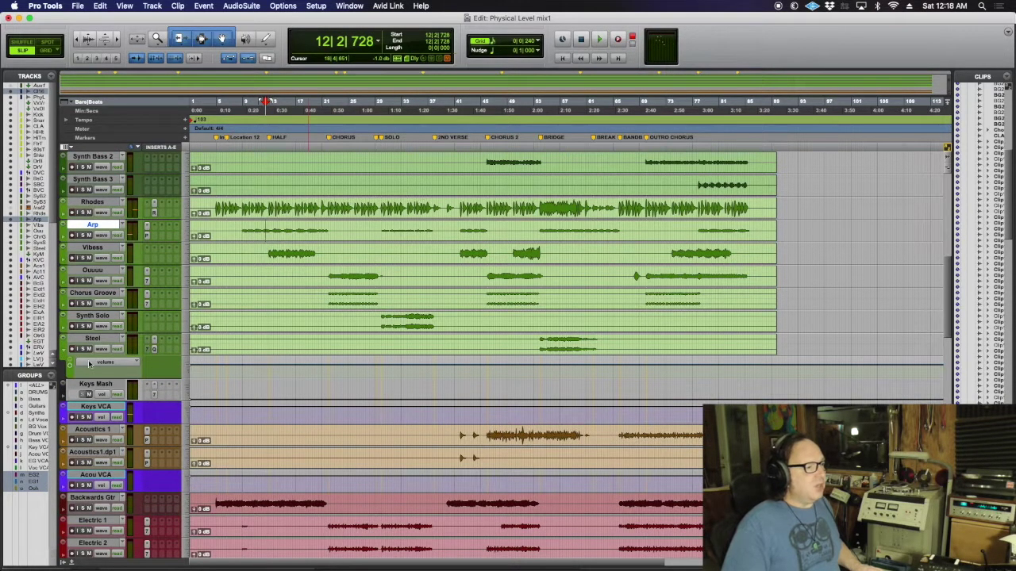
left_click(89, 363)
mouse_move(109, 392)
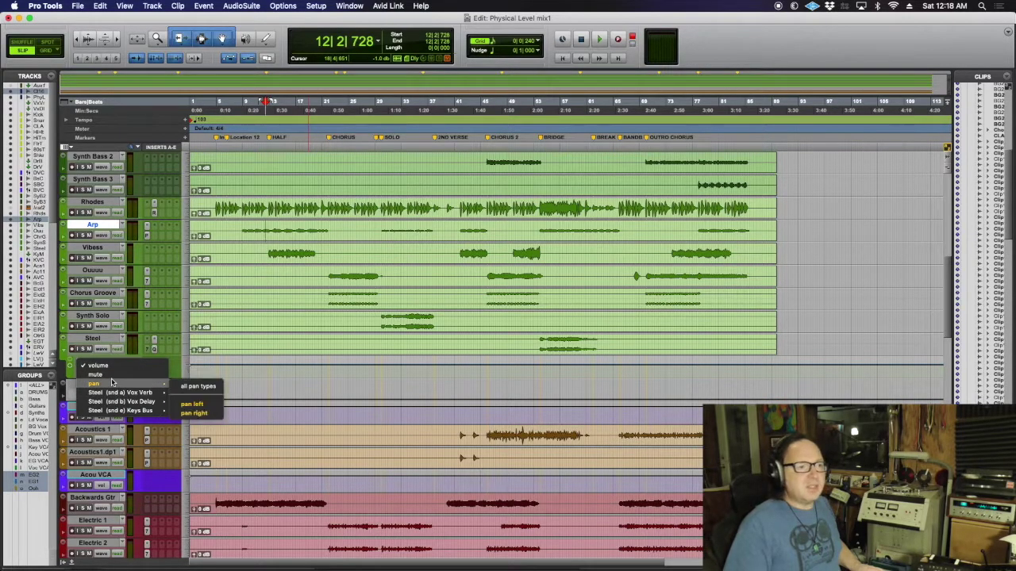
left_click(198, 387)
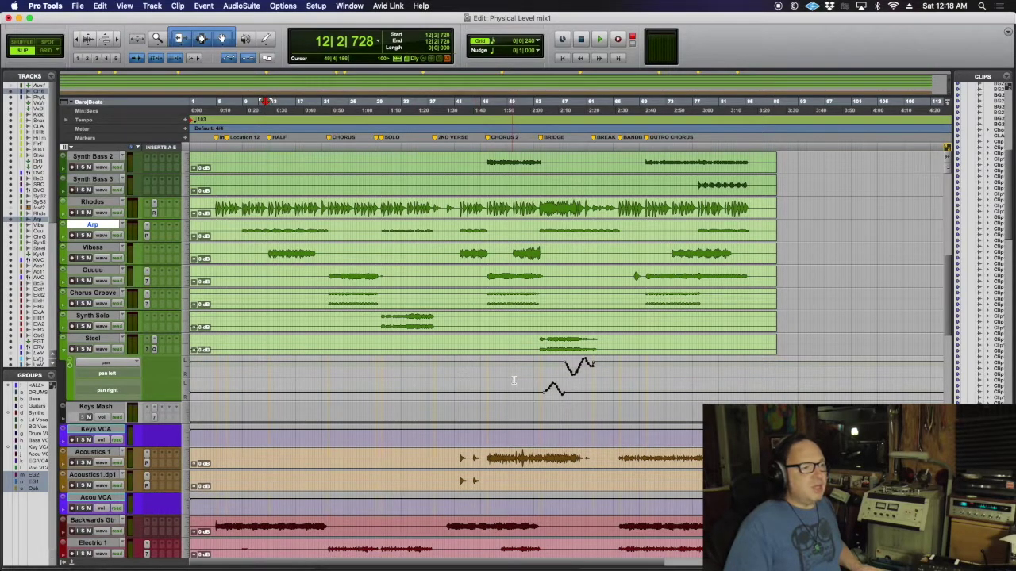
scroll(513, 380, "right", 2)
scroll(513, 380, "left", 2)
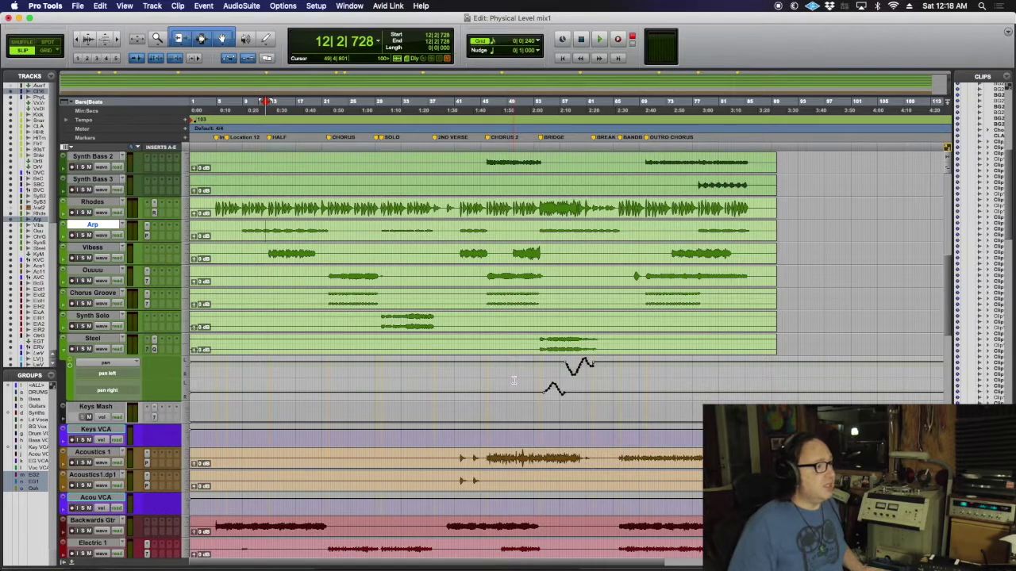
left_click(64, 353)
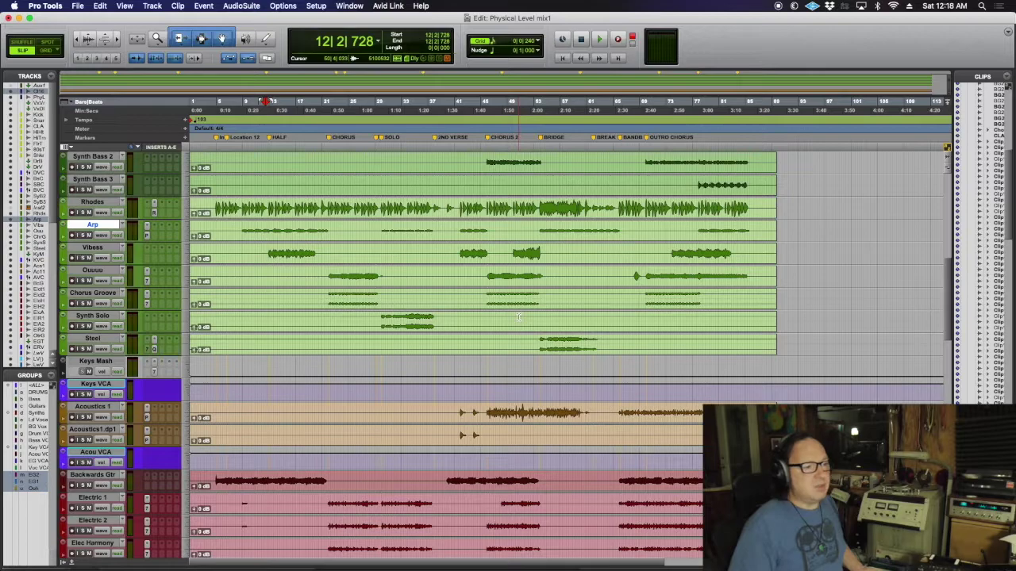
Step: Examine the clip layout across the drum, bass, keys, guitar and vocal tracks in the Edit window
scroll(519, 317, "up", 3)
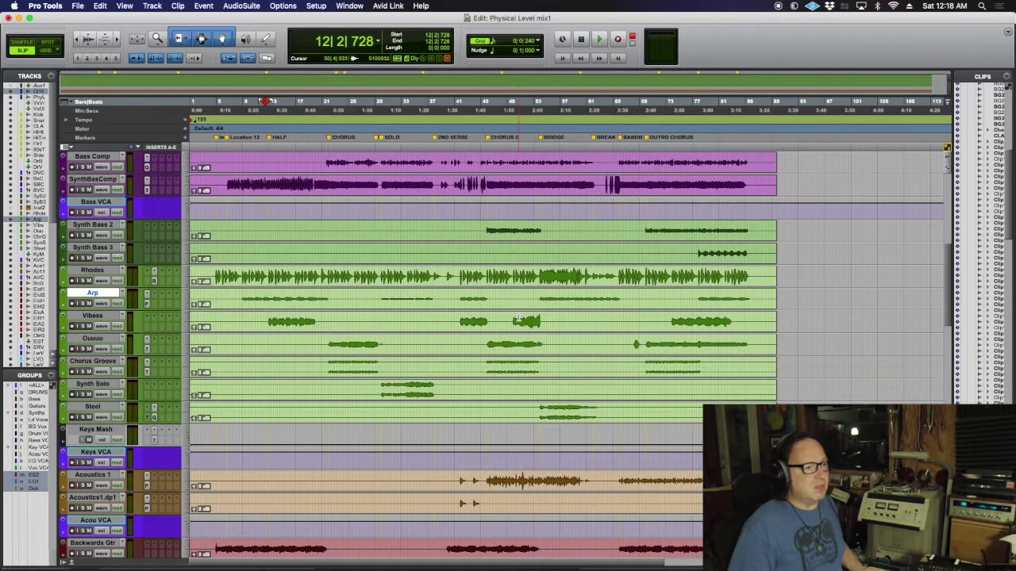
scroll(517, 317, "up", 3)
scroll(518, 318, "down", 2)
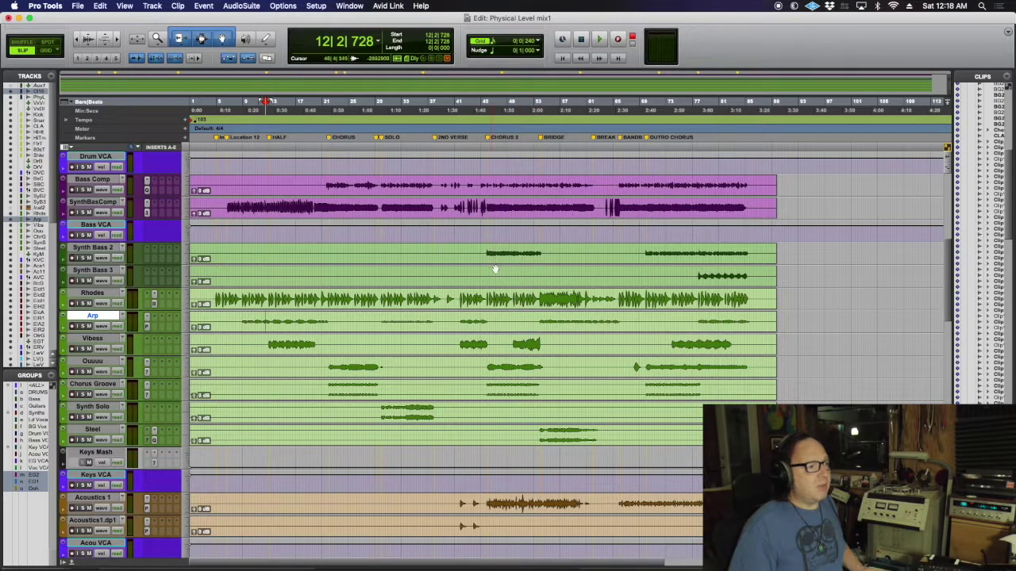
scroll(508, 312, "up", 5)
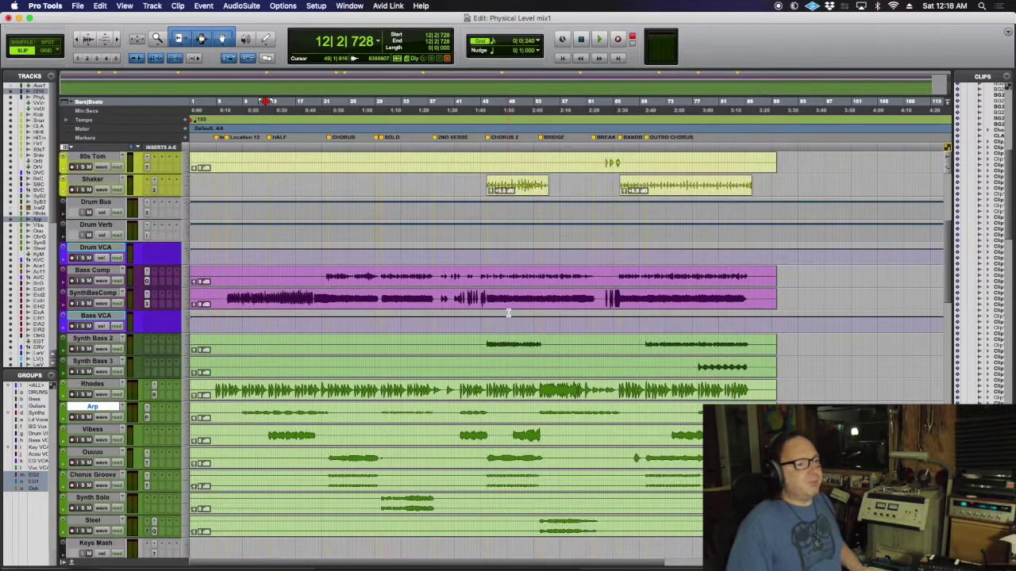
scroll(508, 312, "down", 6)
scroll(508, 313, "down", 7)
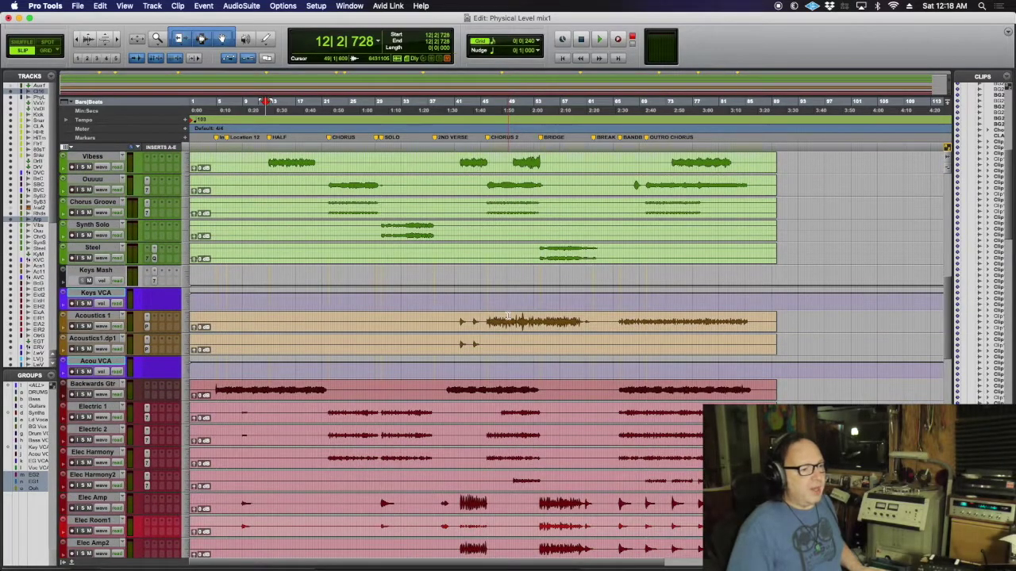
scroll(508, 317, "down", 13)
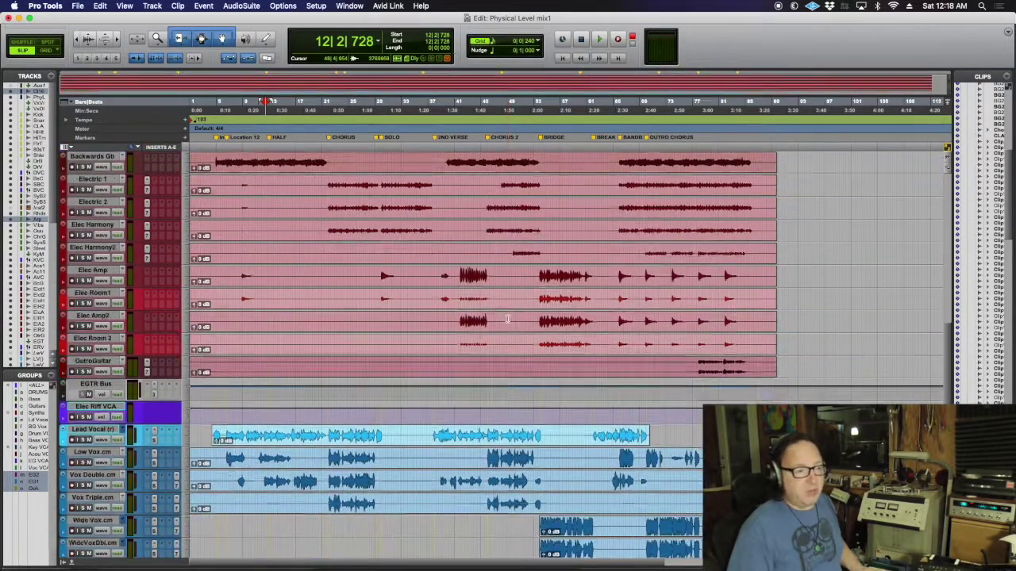
scroll(506, 319, "down", 5)
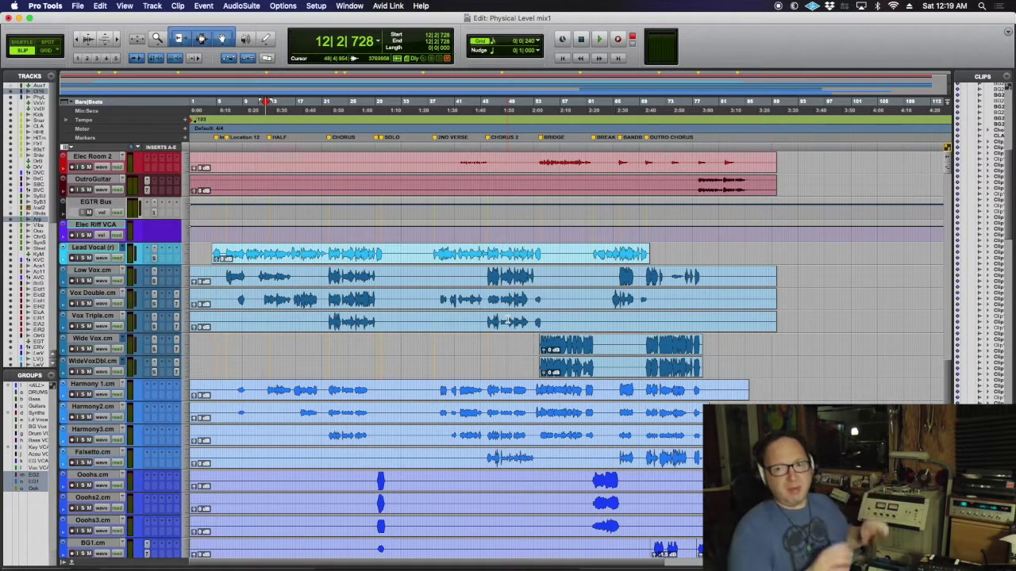
Step: Mark the start of CHORUS 2 on Low Vox.cm and select Electric 2 and Elec Harmony from 45|3|840 to 54|3|071
left_click(487, 272)
left_click(486, 272)
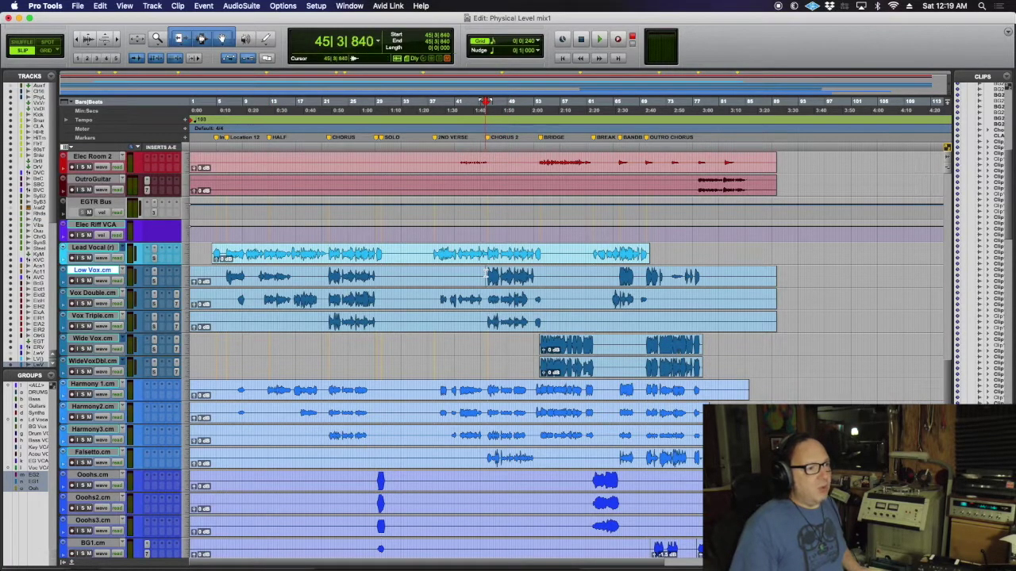
left_click(485, 272)
left_click(485, 273)
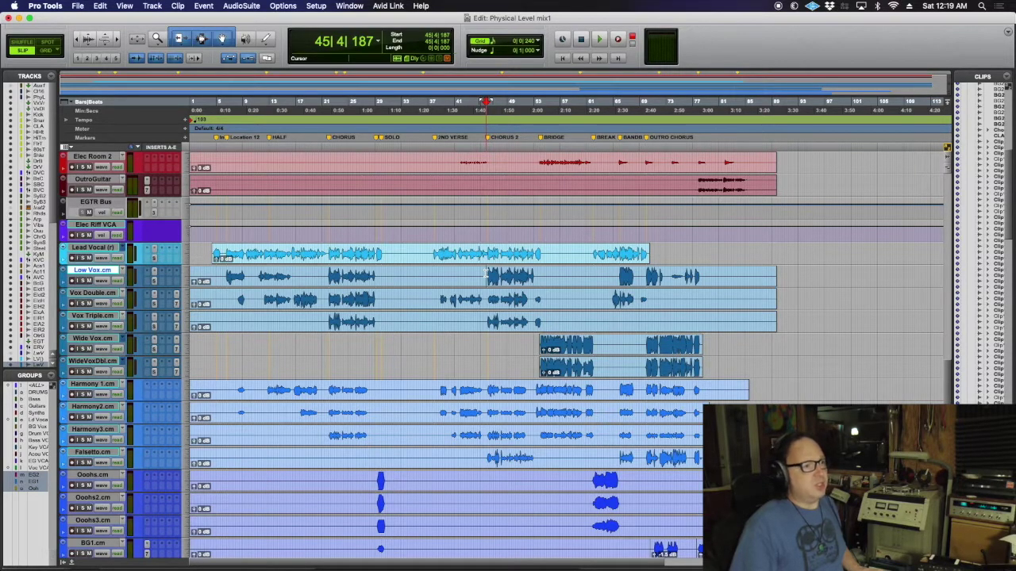
scroll(486, 272, "up", 10)
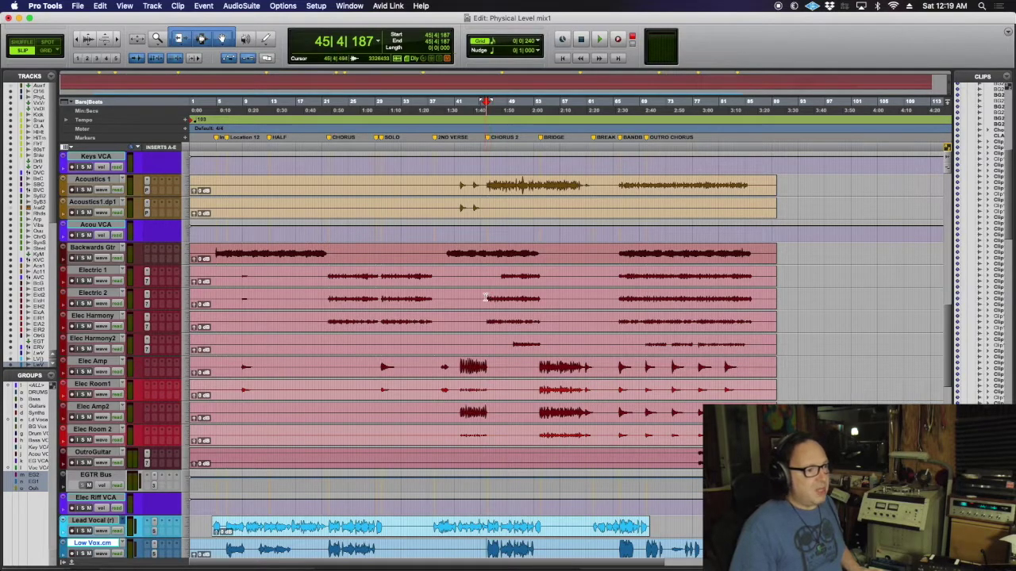
left_click_drag(485, 298, 542, 325)
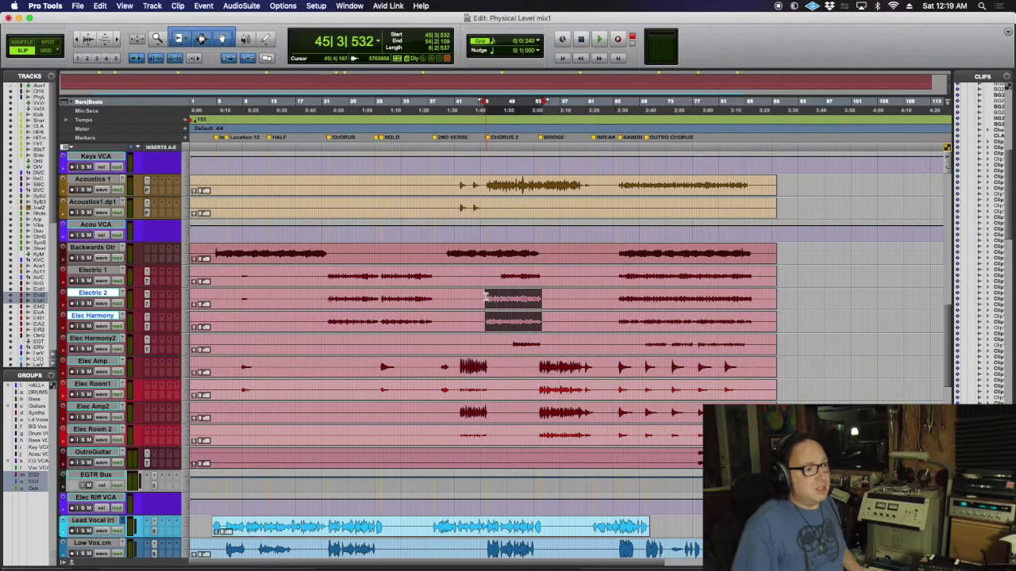
left_click_drag(485, 297, 543, 325)
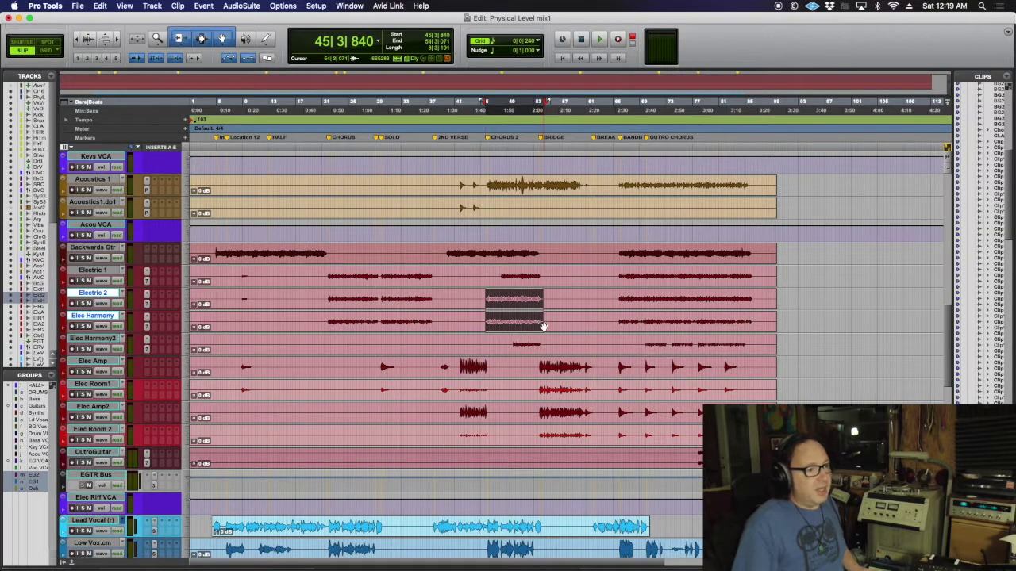
Step: Place the edit cursor on the Backwards Gtr track at 4|4|035, just before the Intro marker
scroll(467, 340, "down", 10)
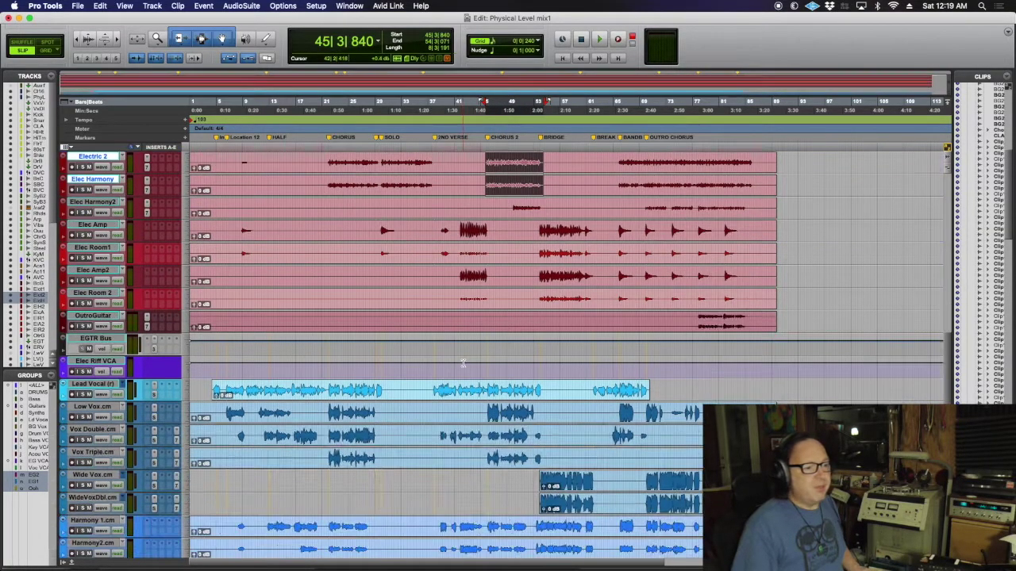
scroll(462, 364, "up", 10)
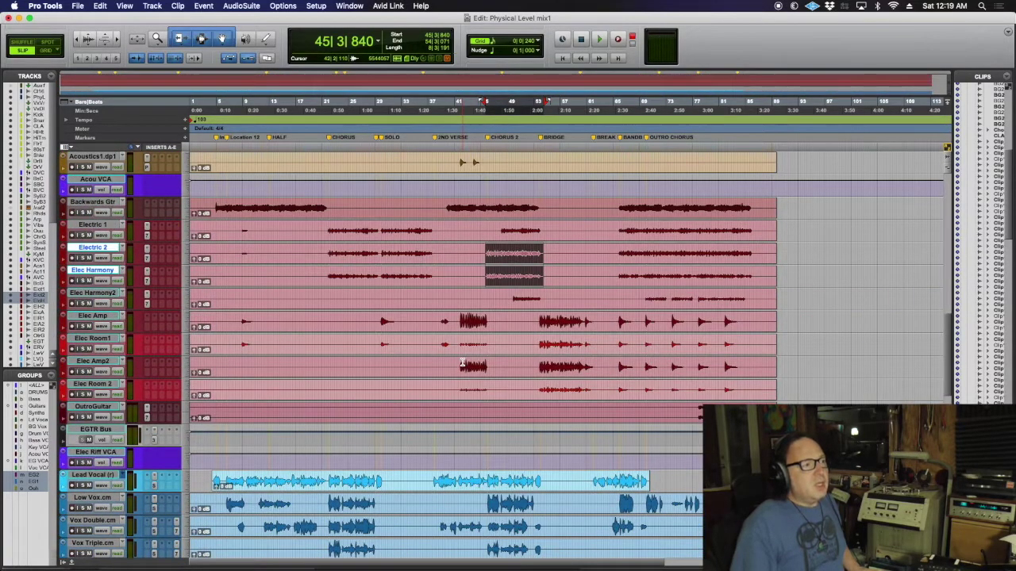
scroll(462, 363, "up", 10)
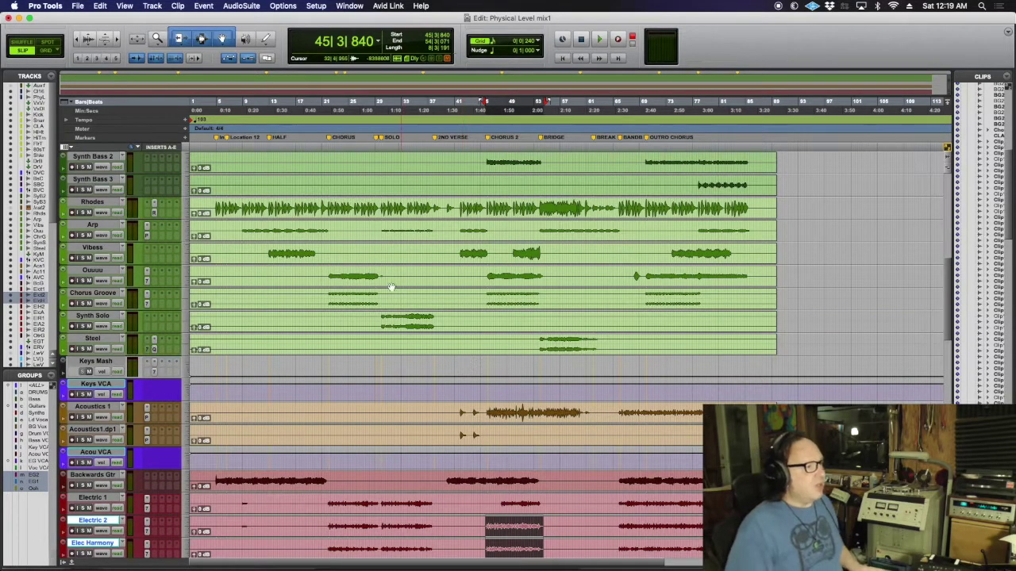
scroll(304, 253, "up", 10)
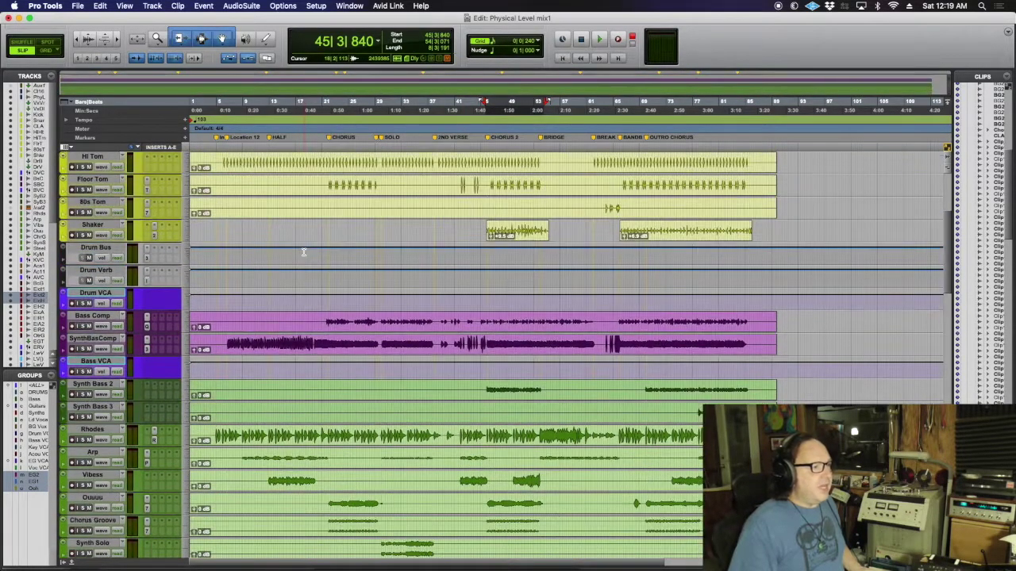
key("super+bracketright")
key("super+bracketright")
key("super+bracketright")
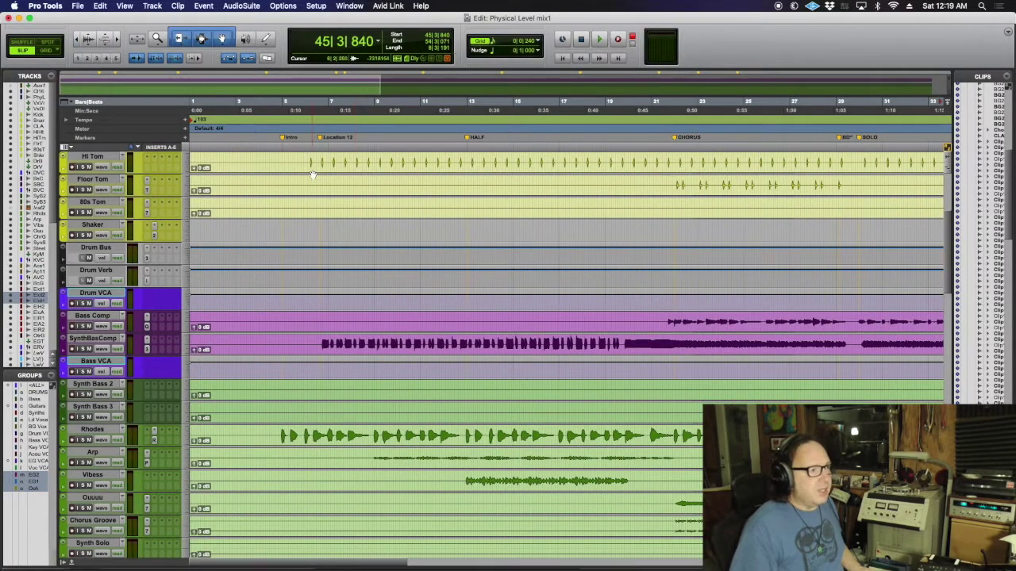
left_click(277, 432)
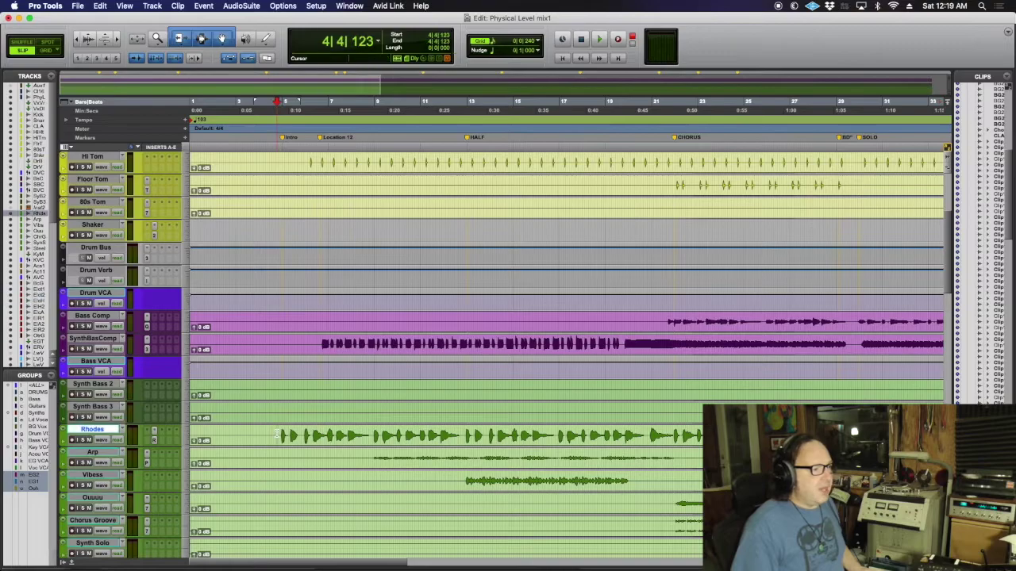
scroll(277, 433, "down", 3)
scroll(277, 432, "down", 10)
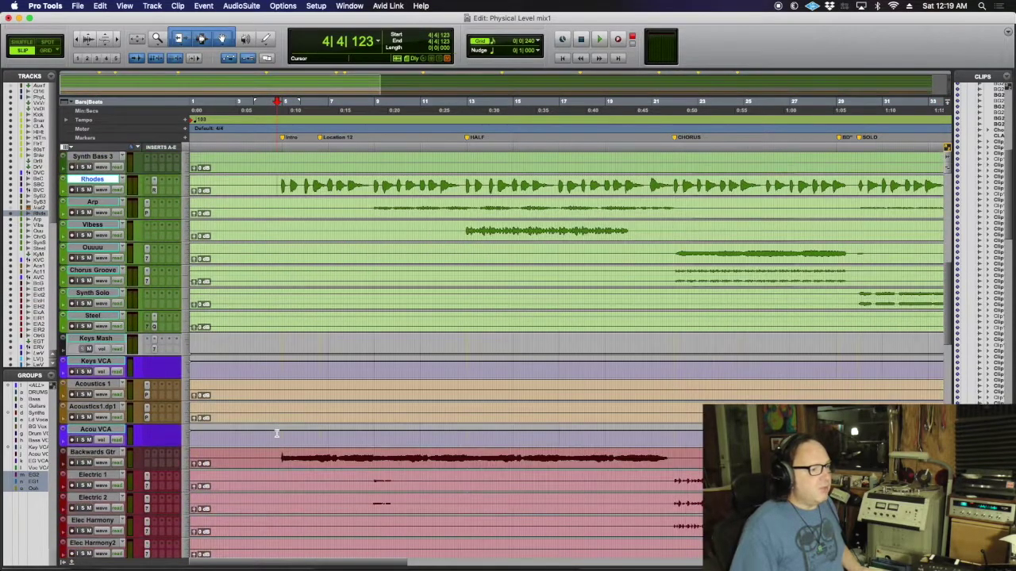
scroll(277, 435, "up", 6)
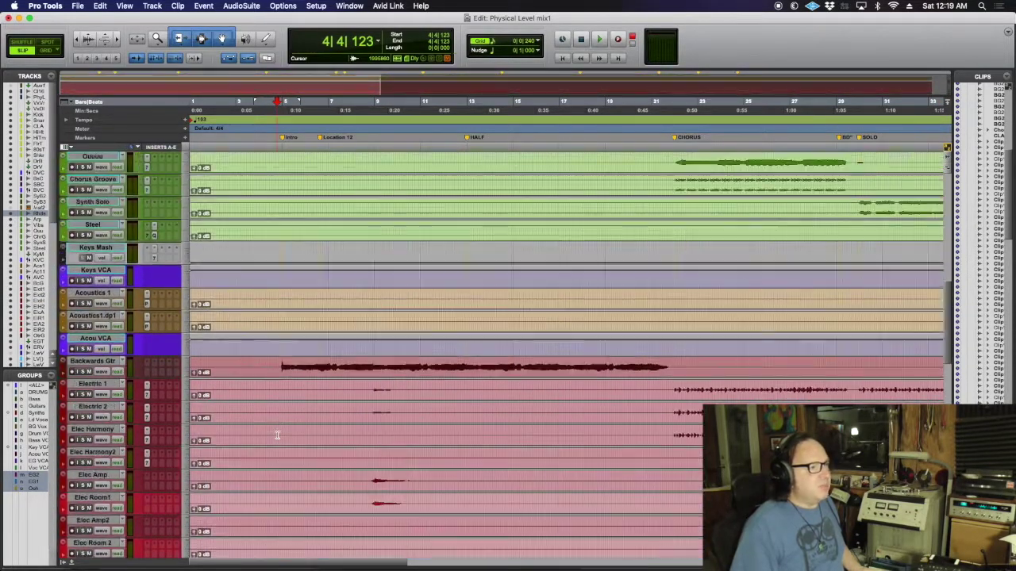
left_click(277, 434)
Step: Create a new playlist named Clip.17 on the Clip.16 print track
scroll(270, 403, "up", 12)
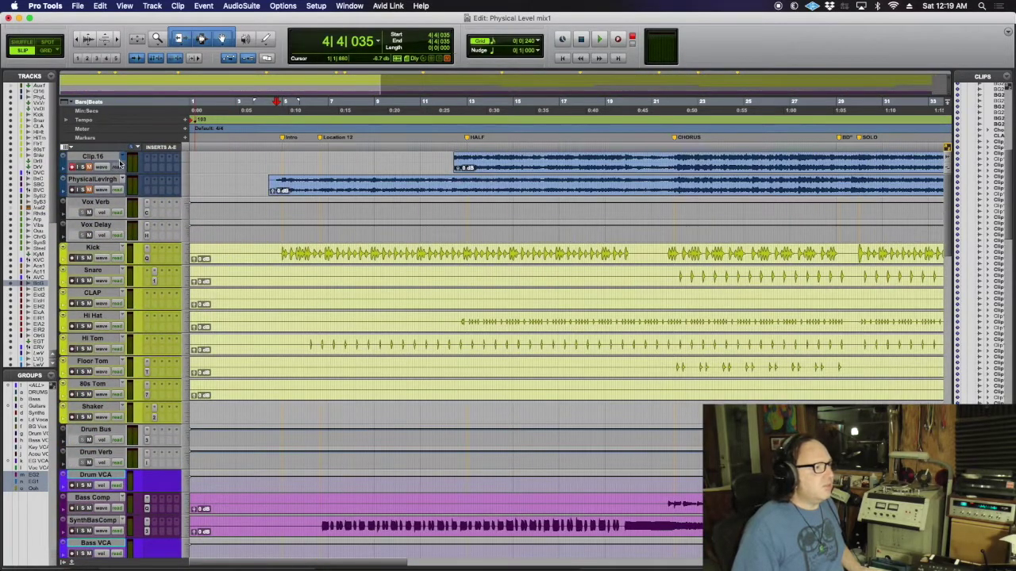
left_click(122, 157)
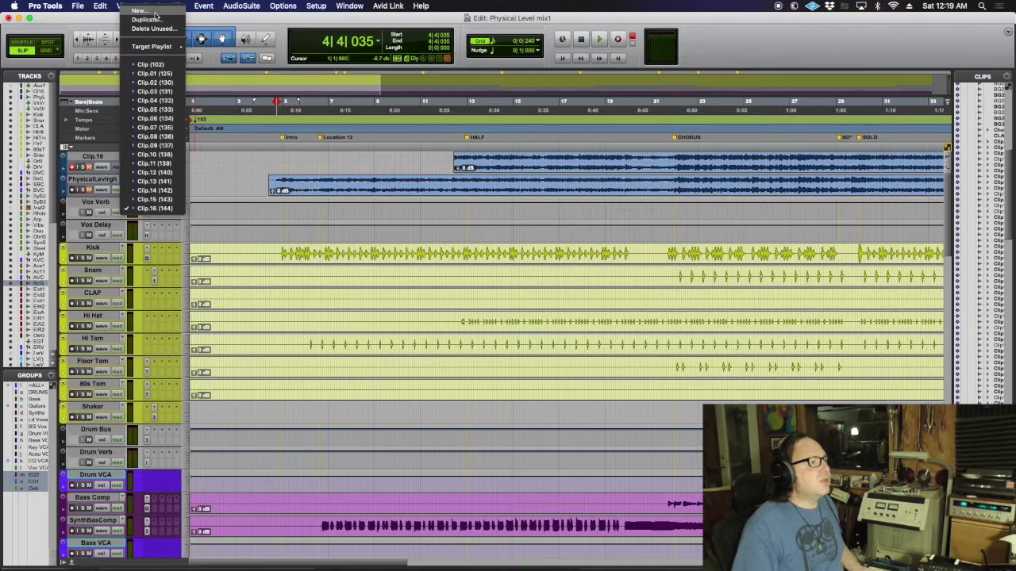
left_click(154, 12)
key("Return")
Step: Start a new record pass from 4|4|035 with the Backwards Gtr track in view
scroll(234, 374, "down", 12)
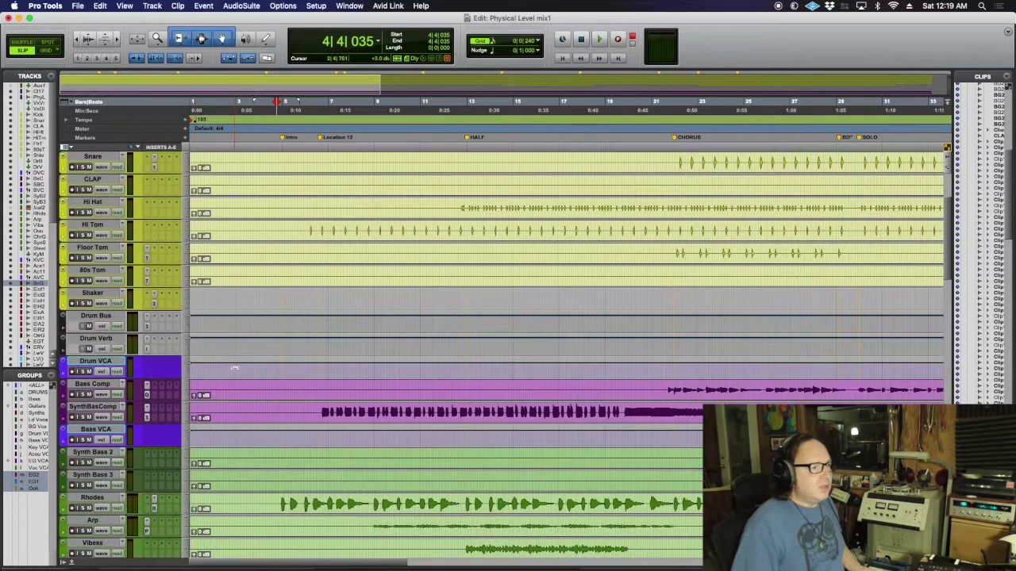
scroll(234, 375, "down", 3)
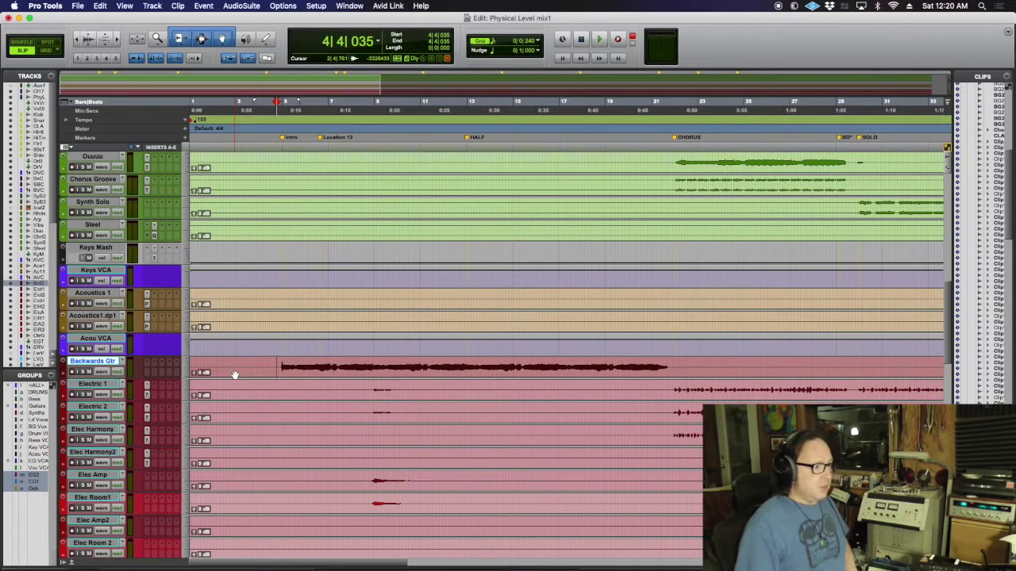
key("space")
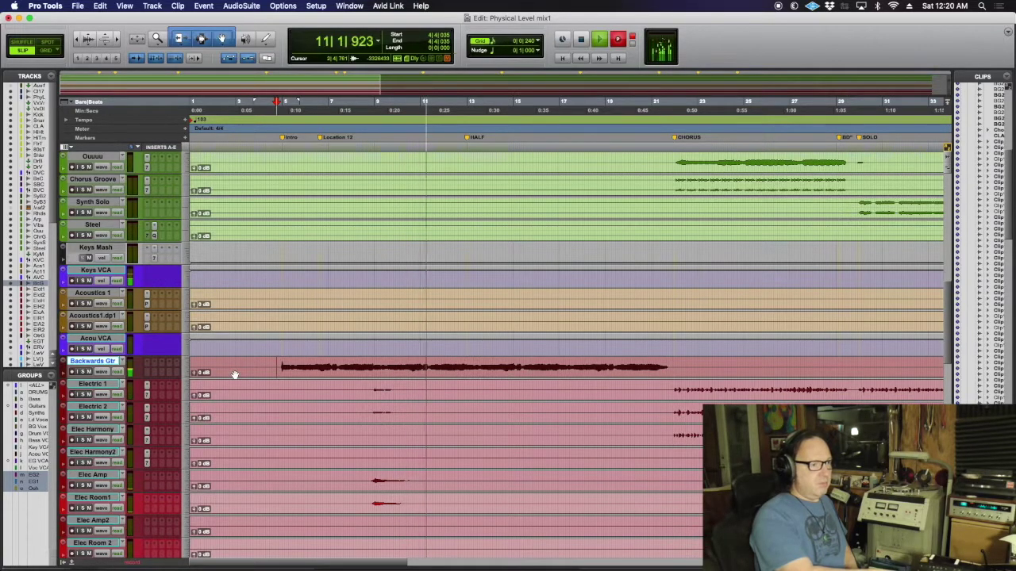
Step: Raise the Backwards Gtr channel's Delay send to -10.3 dB and its Verb send to -17.8 dB in the Mix window
key("super+equal")
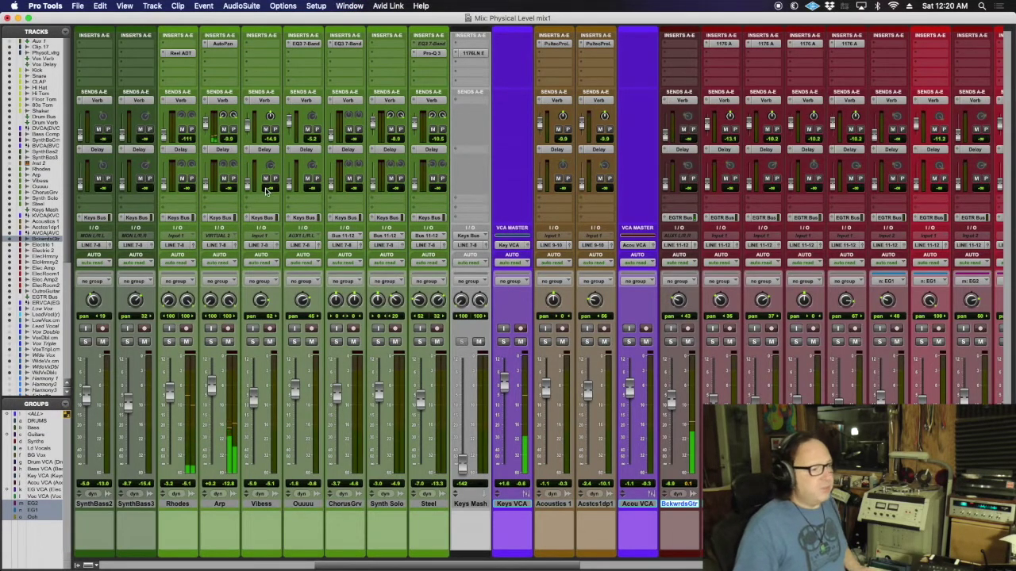
left_click_drag(664, 186, 668, 139)
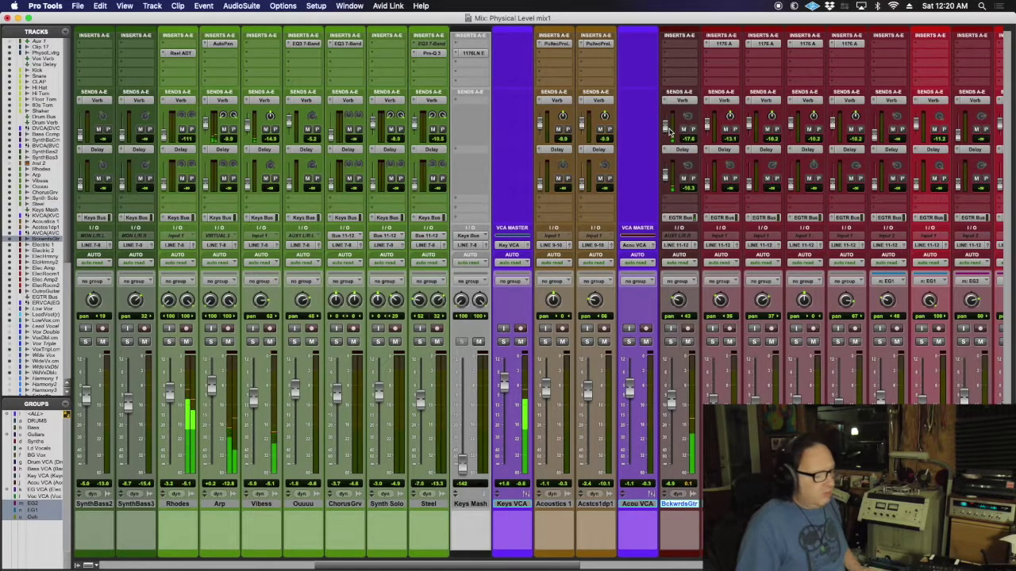
Step: Compare the Backwards Gtr soloed and in the full mix, and stop the record pass at the first chorus
key("shift+s")
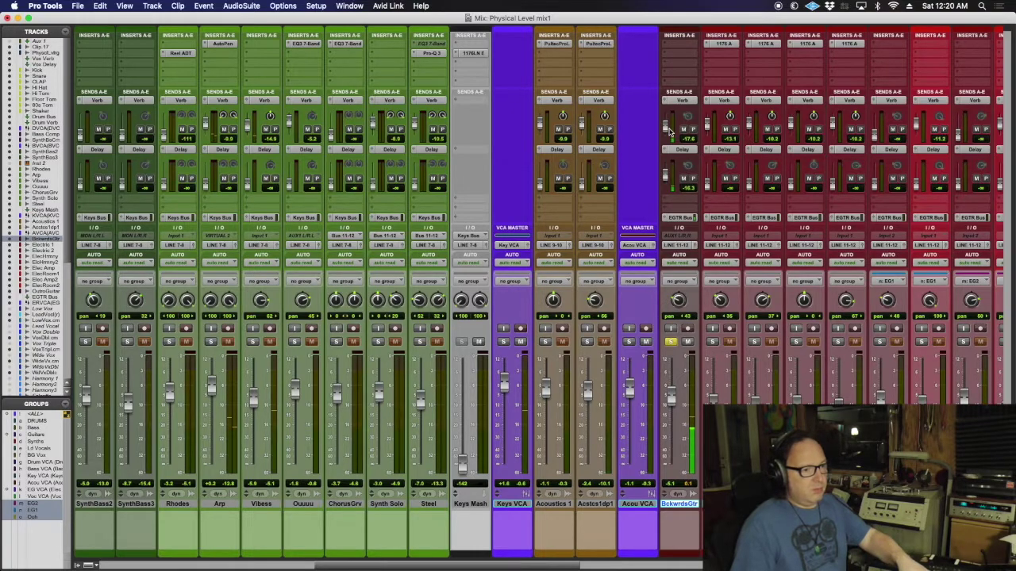
key("shift+s")
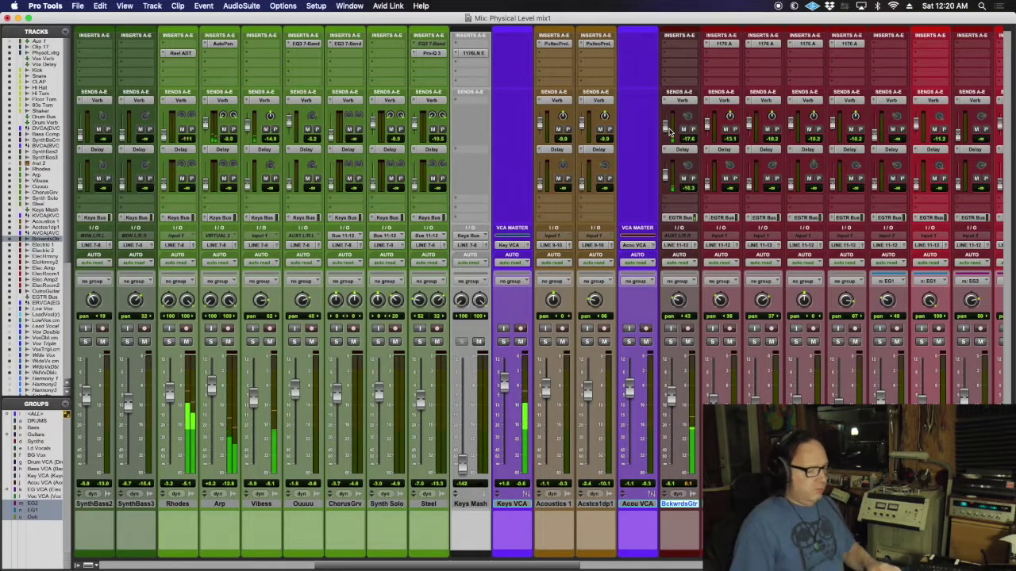
key("super+equal")
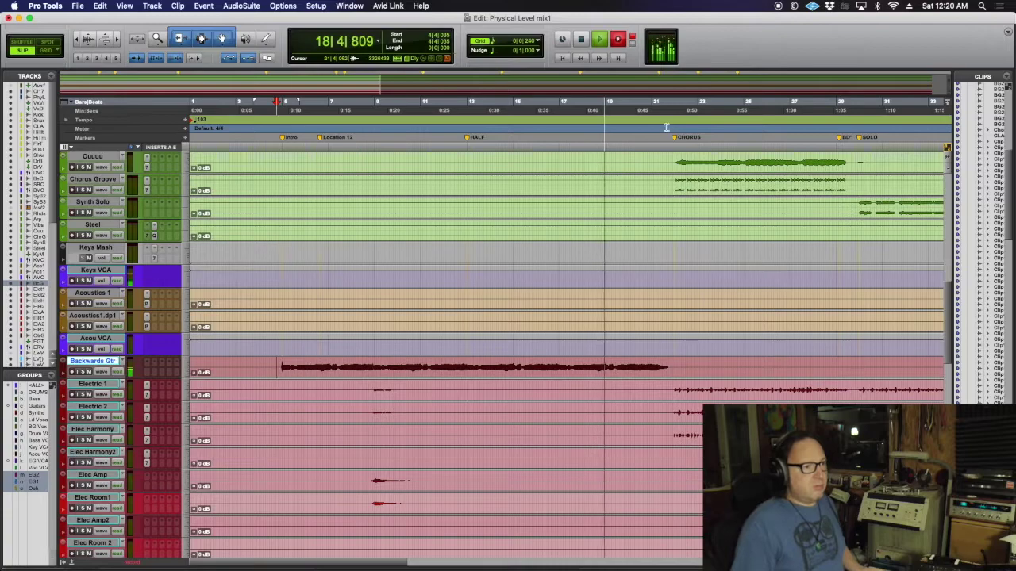
left_click(76, 39)
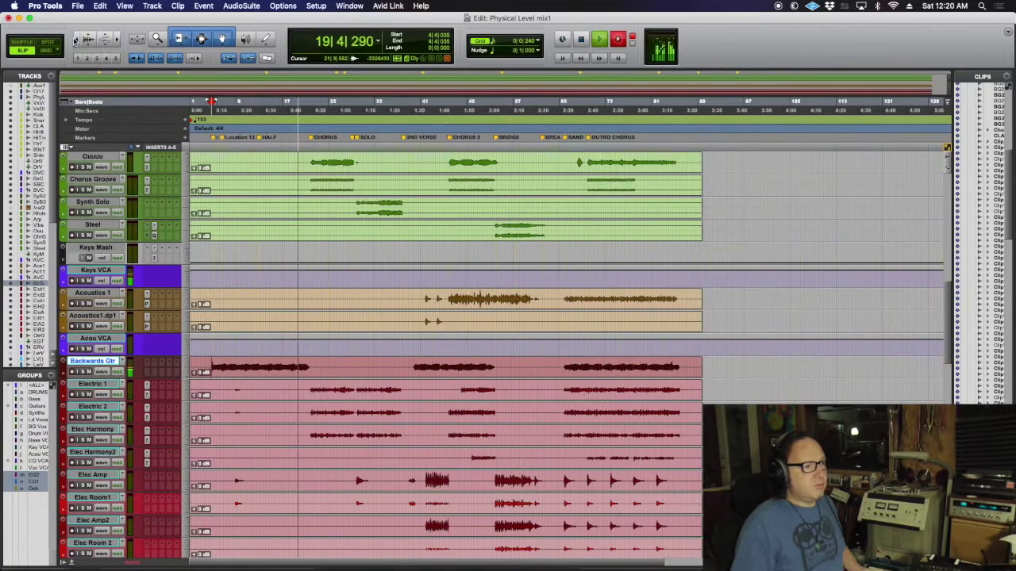
scroll(292, 340, "up", 2)
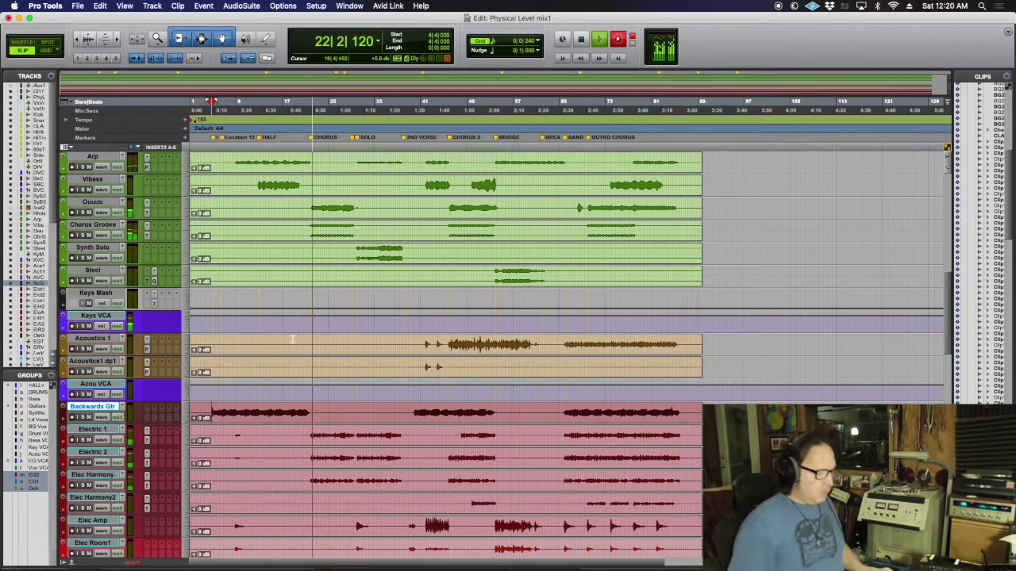
key("space")
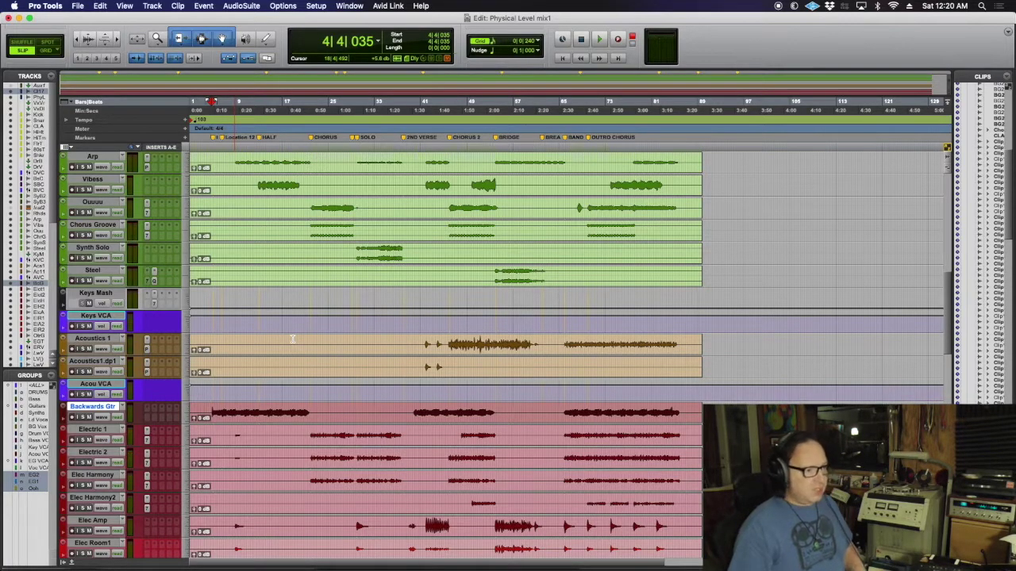
Step: Insert the Sound Field plug-in AutoPan (mono/stereo) on the Backwards Gtr channel
key("super+equal")
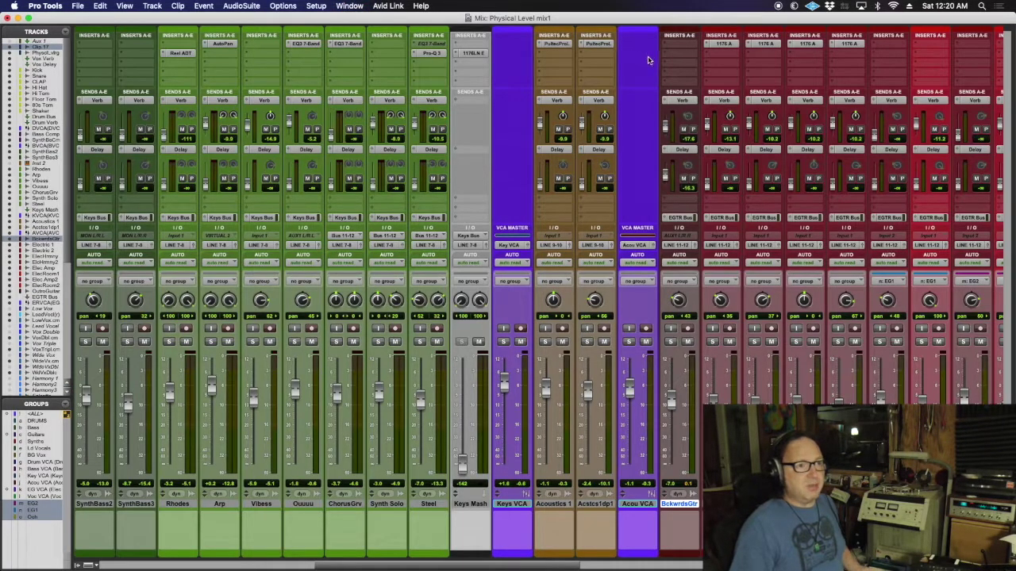
left_click(683, 53)
mouse_move(791, 63)
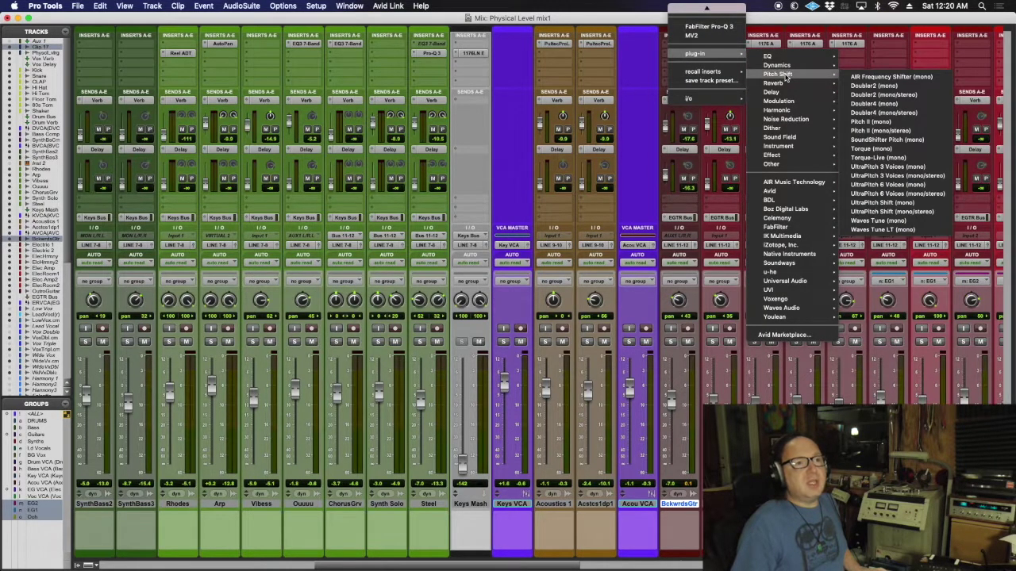
mouse_move(778, 148)
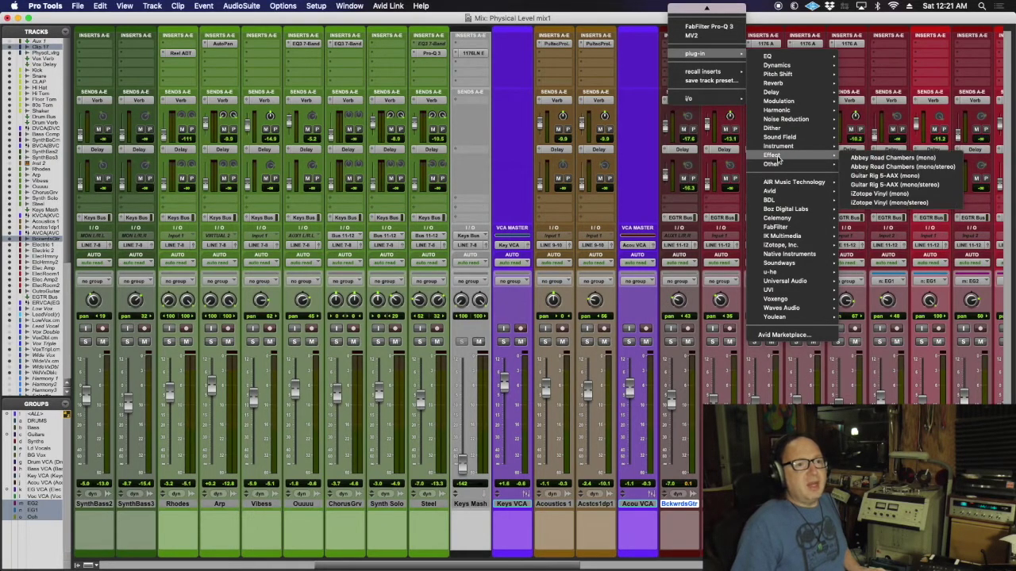
mouse_move(781, 165)
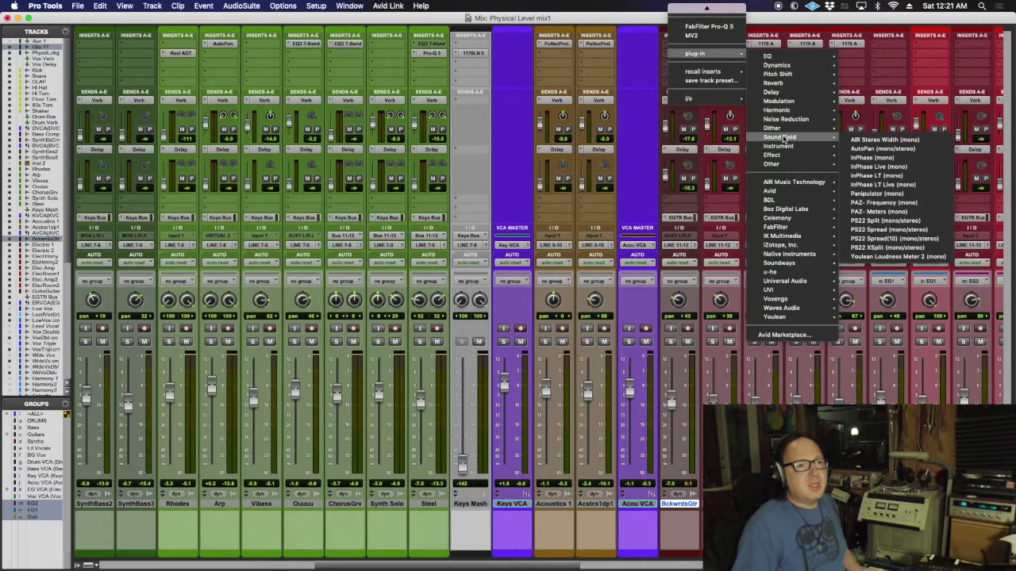
left_click(862, 150)
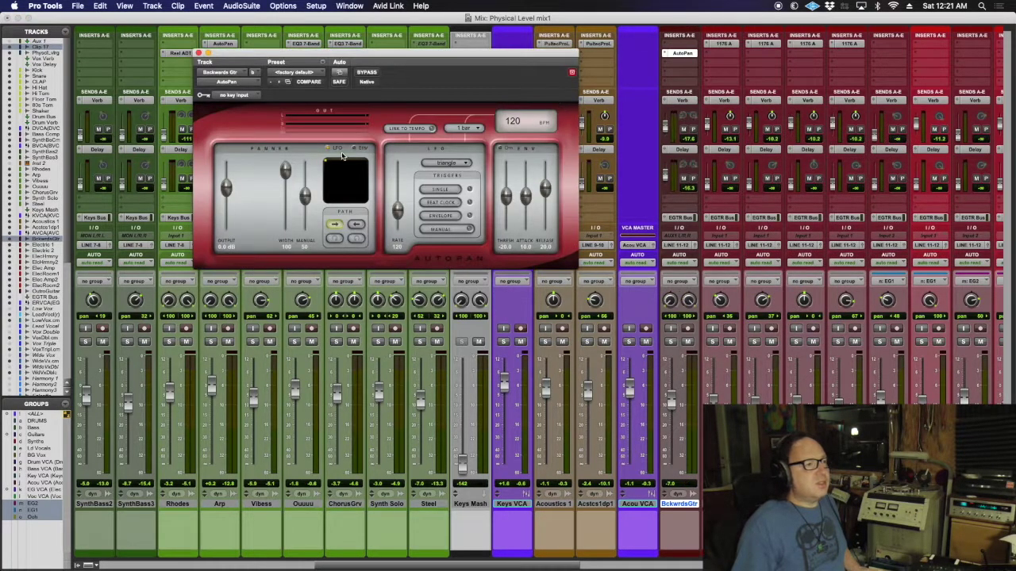
Step: Set the Backwards Gtr AutoPan rate to 24 and narrow its width to about 76
left_click_drag(398, 211, 398, 221)
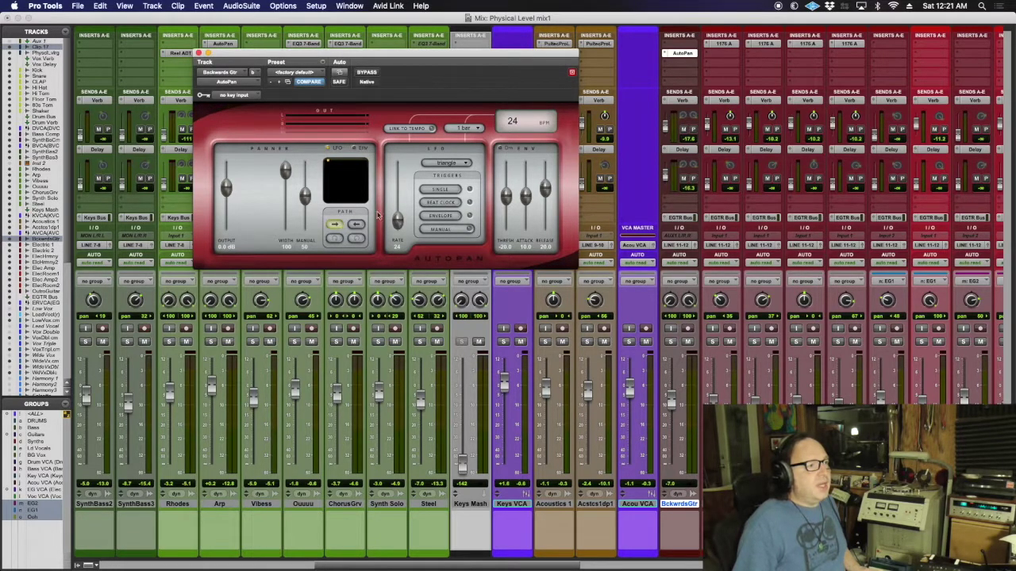
left_click_drag(286, 173, 286, 181)
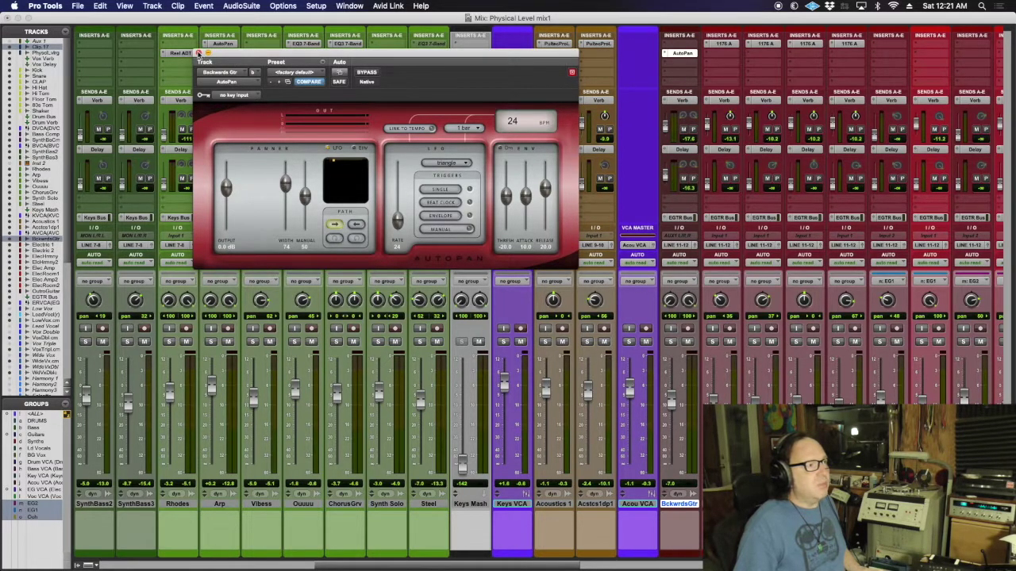
left_click(199, 53)
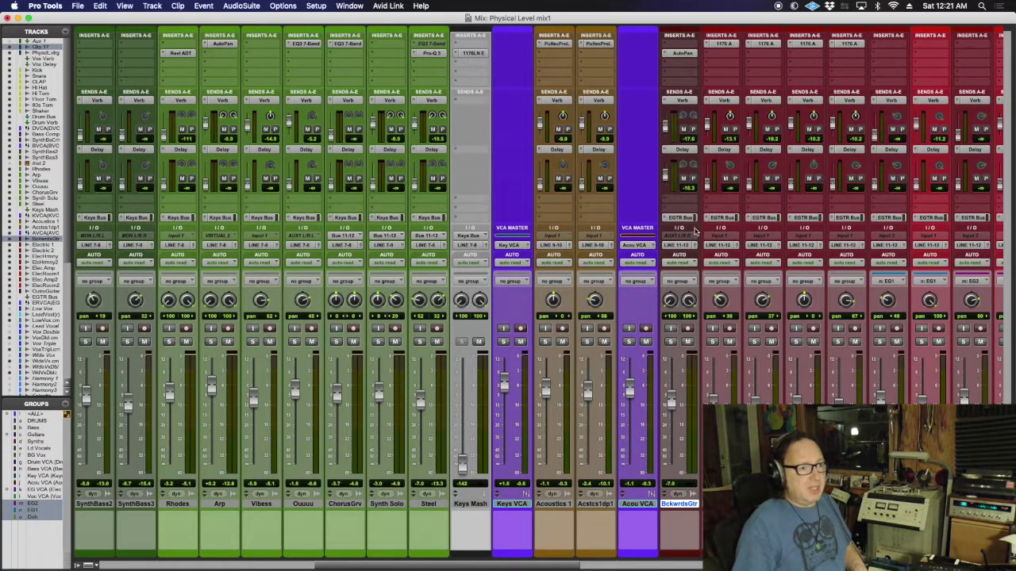
Step: Print a pass from 39|3|378, just before the second verse's Backwards Gtr part, starting with that track soloed
left_click(671, 342)
key("super+equal")
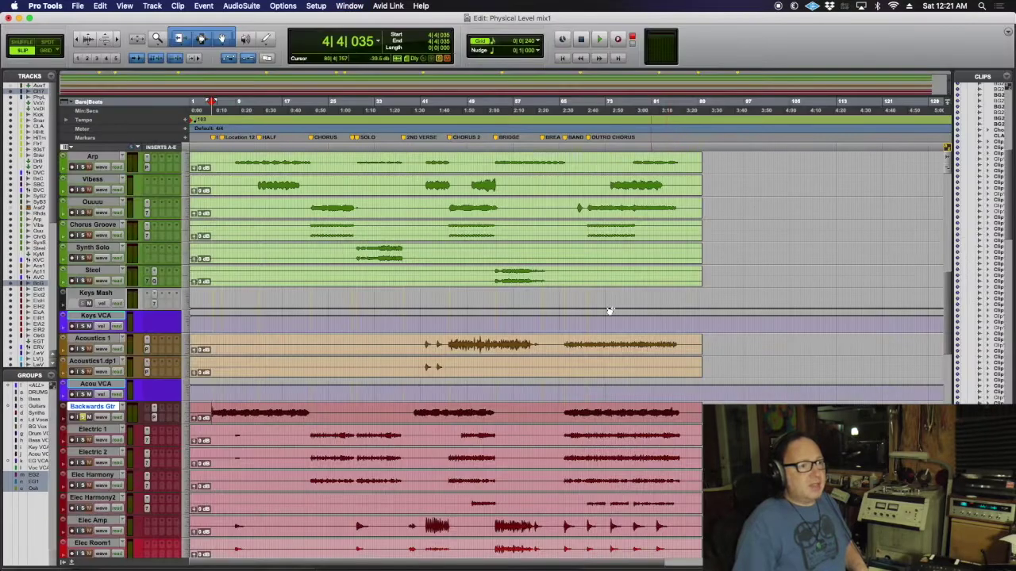
left_click(412, 411)
key("space")
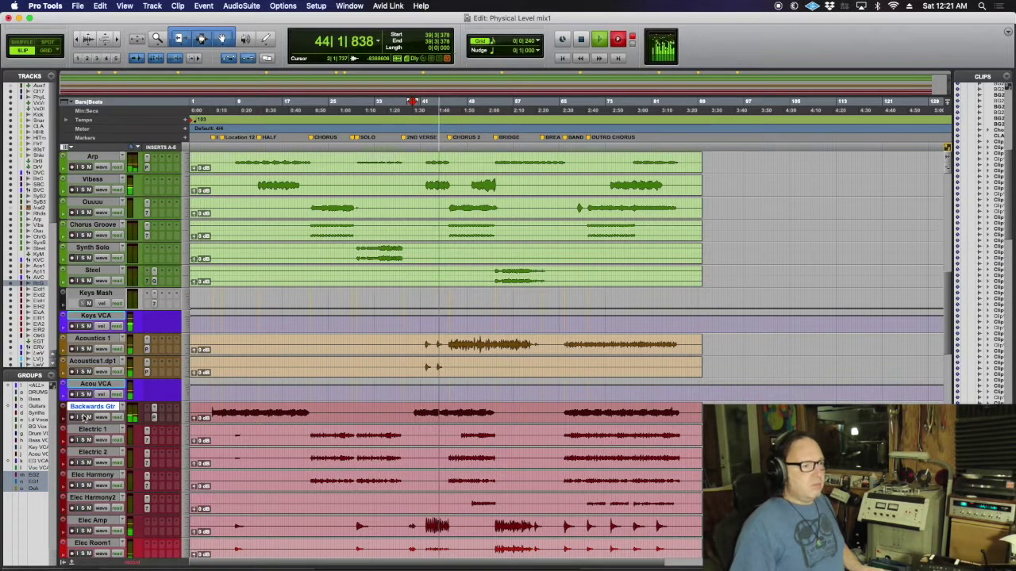
scroll(384, 409, "down", 4)
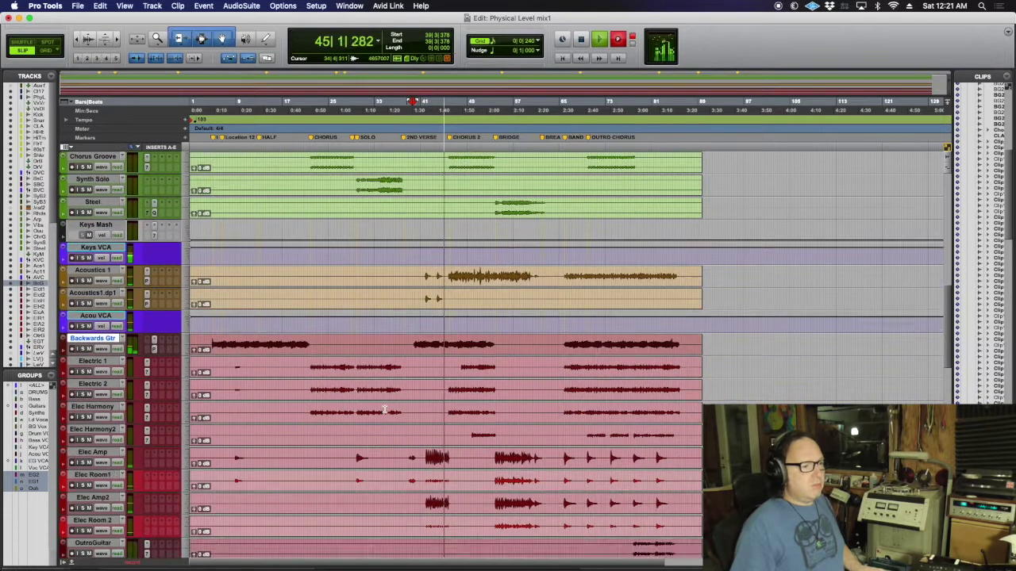
scroll(384, 409, "up", 5)
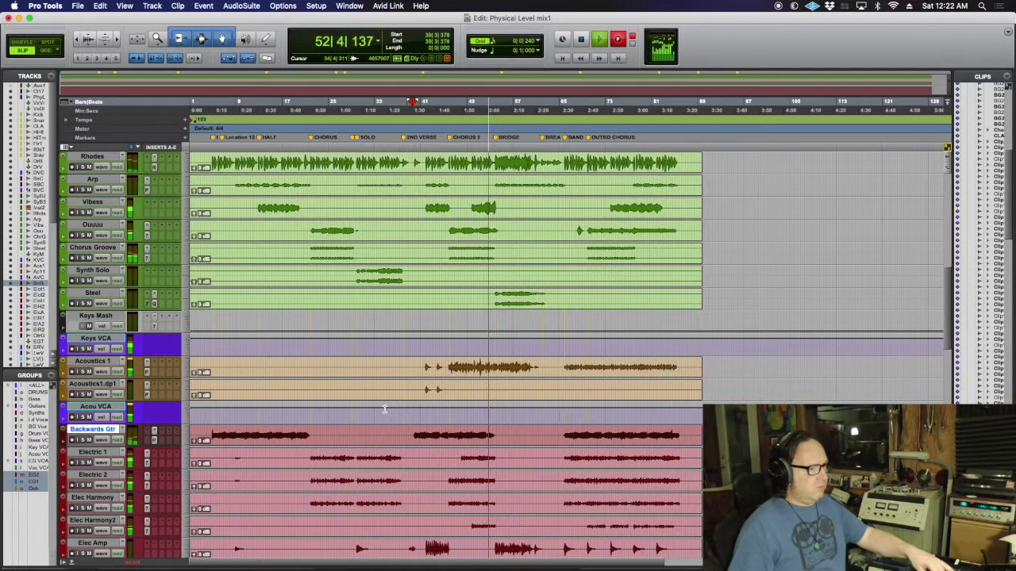
key("space")
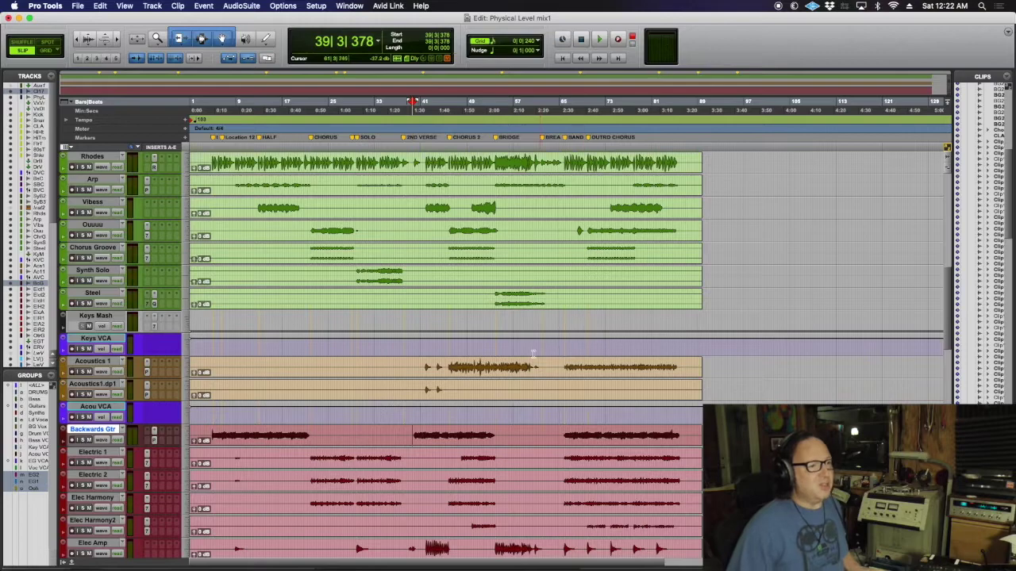
Step: Zoom in on the loud peak in Acoustics 1 and place the edit cursor just before it at 51|2|080
left_click(480, 367)
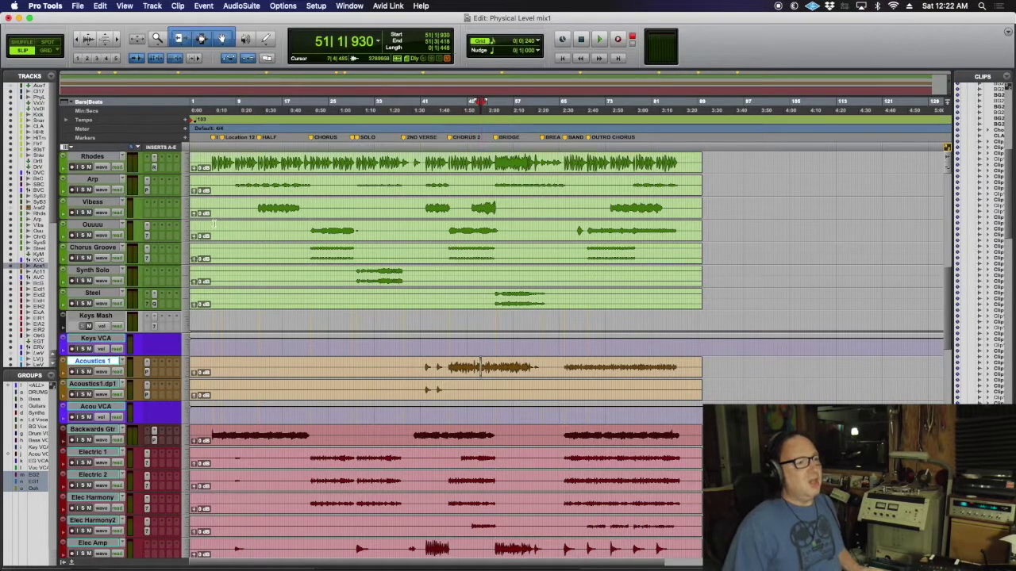
left_click(116, 39)
left_click(116, 39)
left_click(117, 39)
left_click(117, 39)
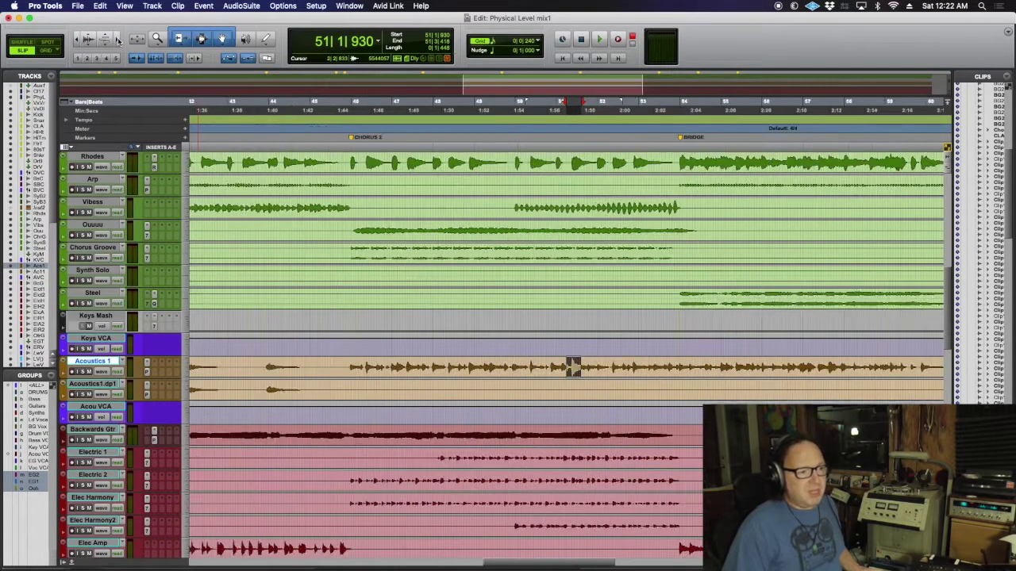
left_click(569, 362)
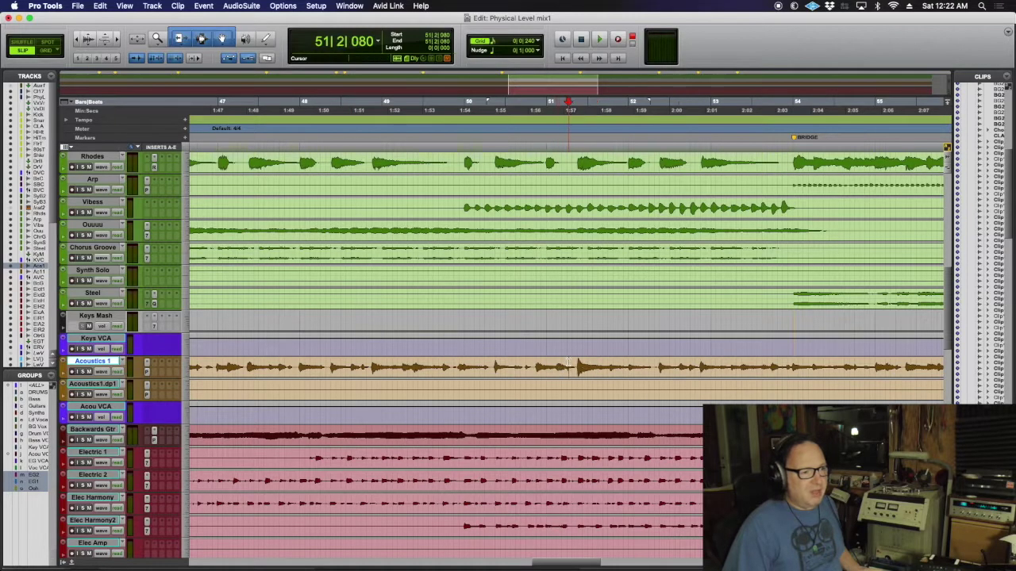
Step: Check the Pultec-Pro EQ settings on the Acoustics 1 channel
key("super+equal")
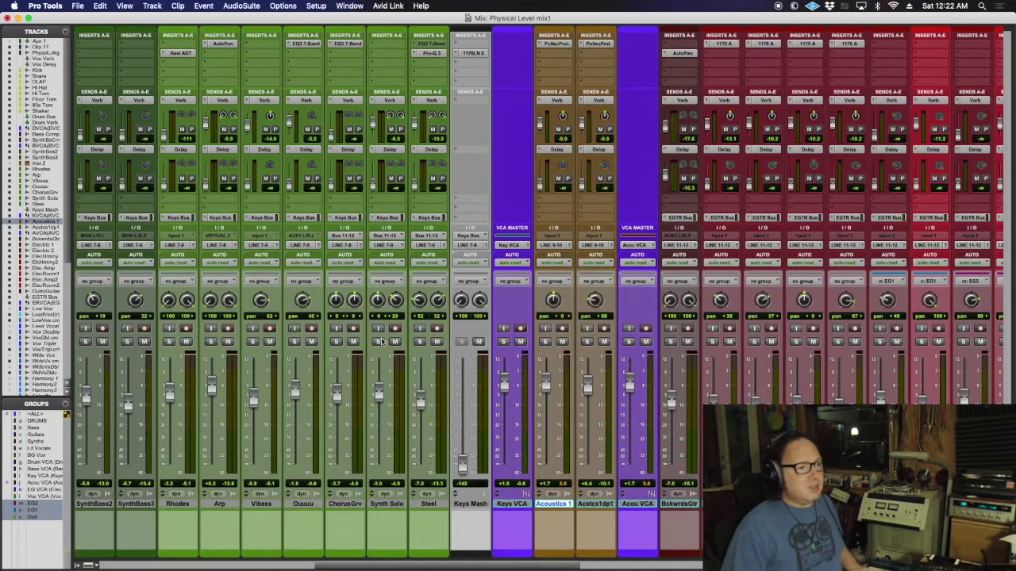
left_click(554, 44)
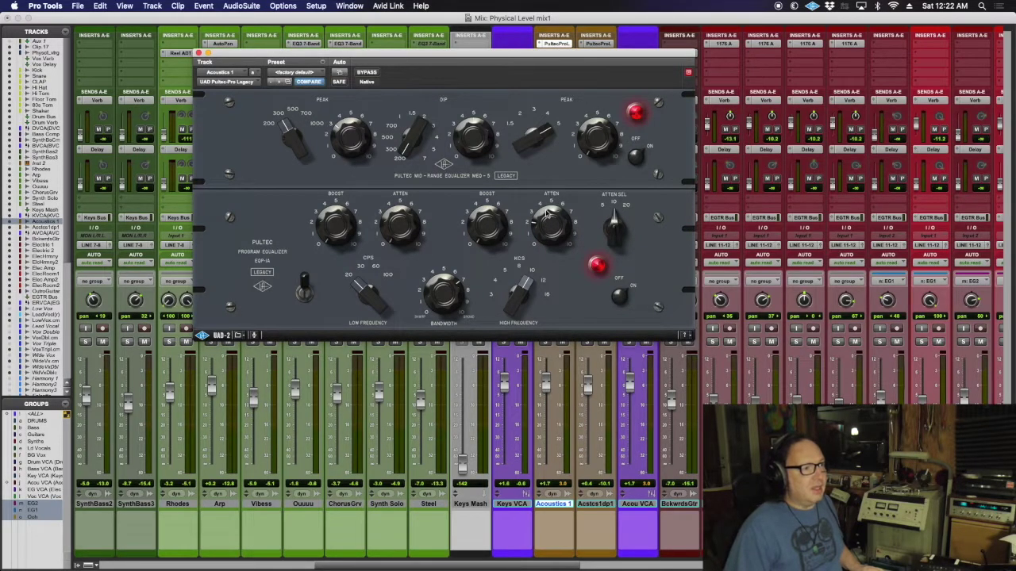
left_click(198, 53)
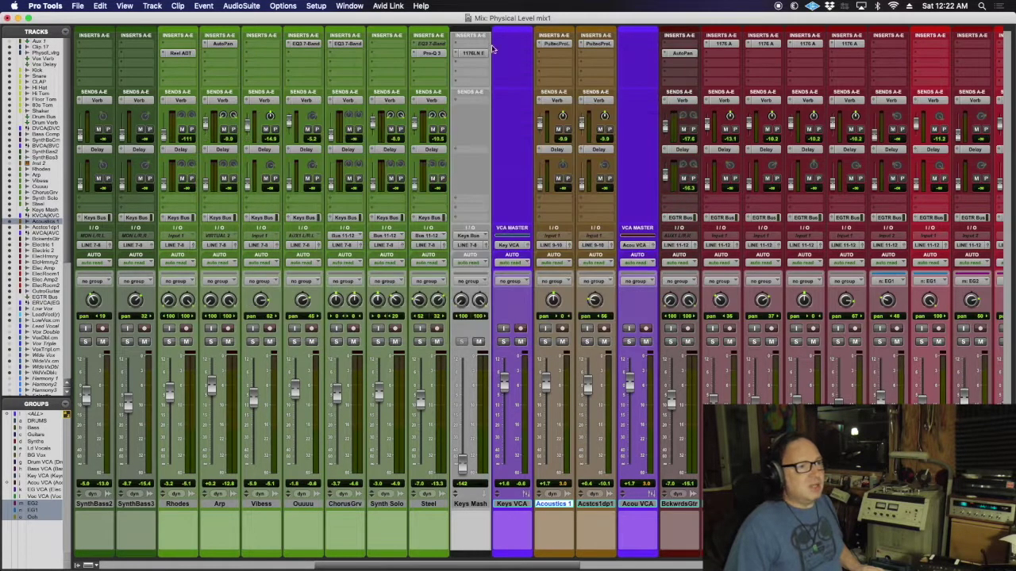
left_click(554, 56)
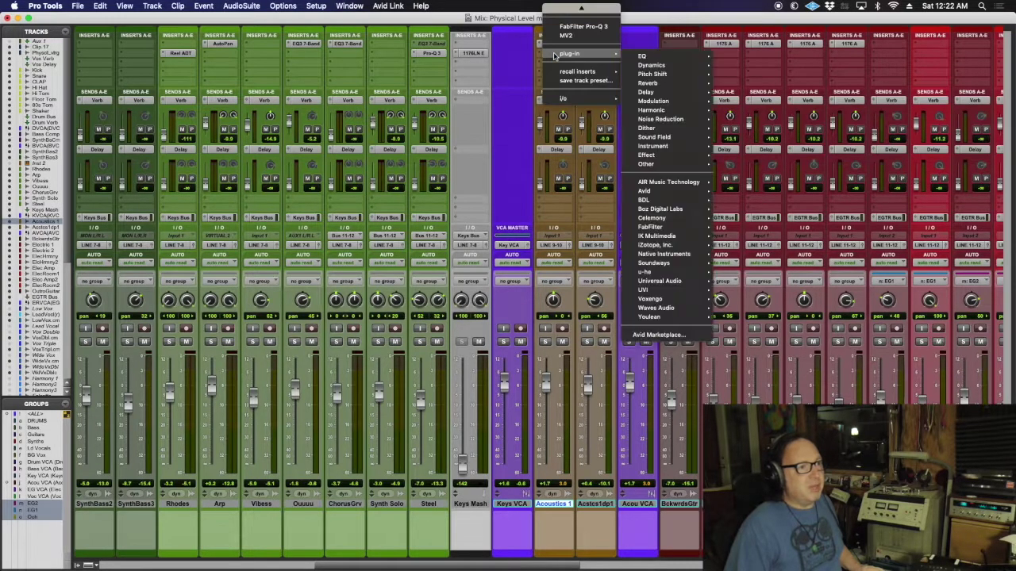
mouse_move(644, 64)
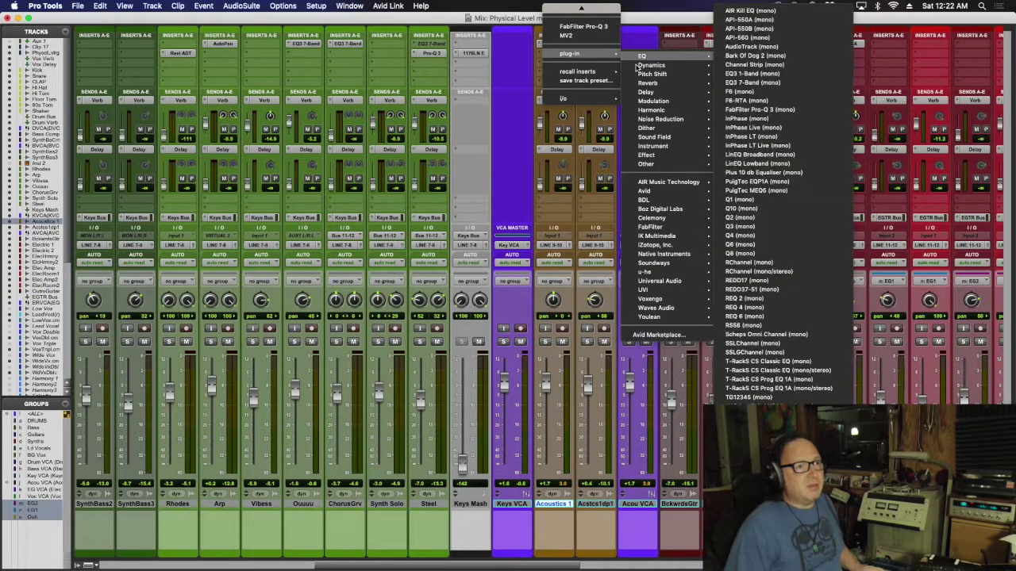
left_click(524, 17)
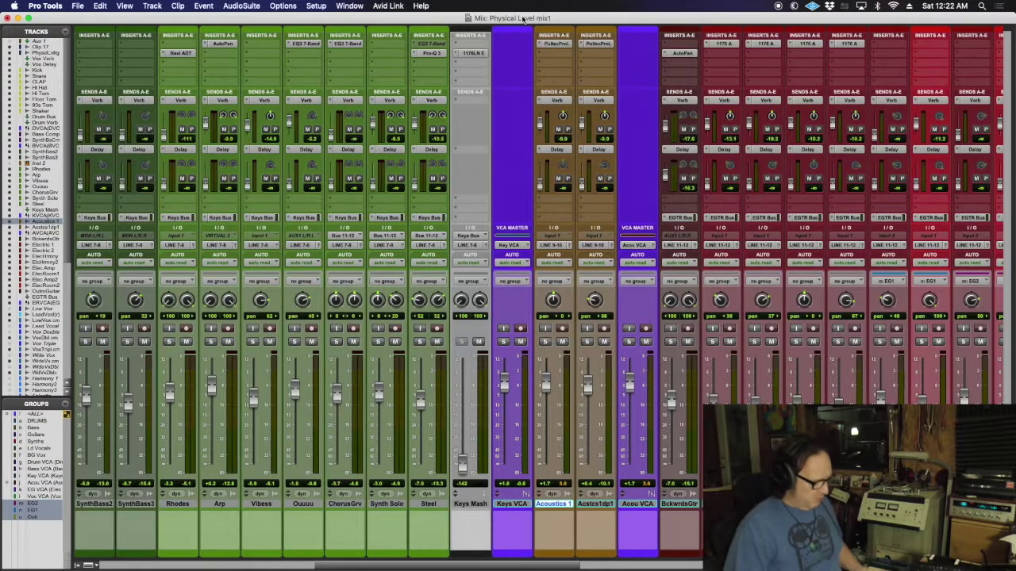
Step: Create a new playlist named Clip.18 on the Clip.17 print track
key("super+equal")
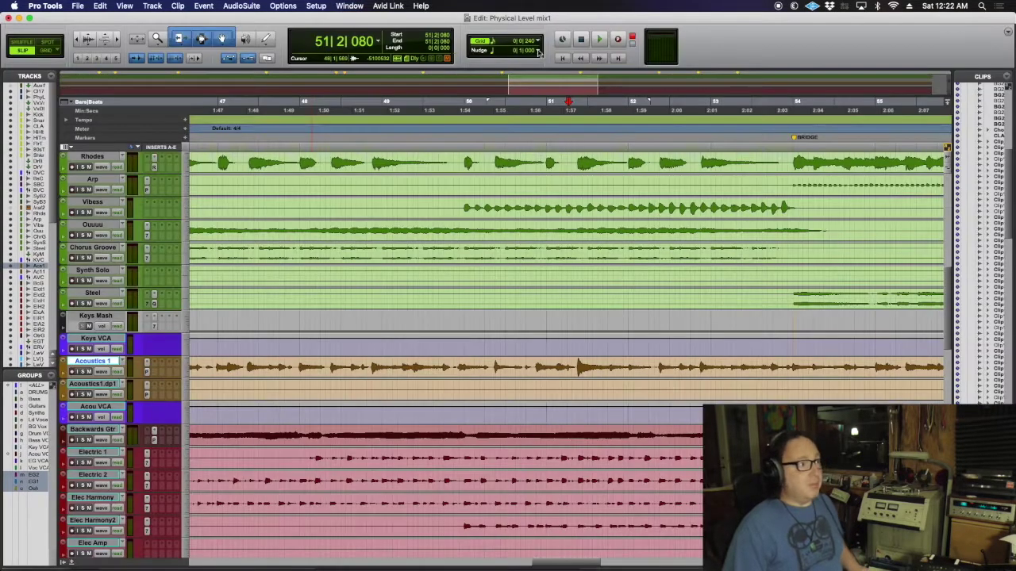
scroll(952, 332, "up", 15)
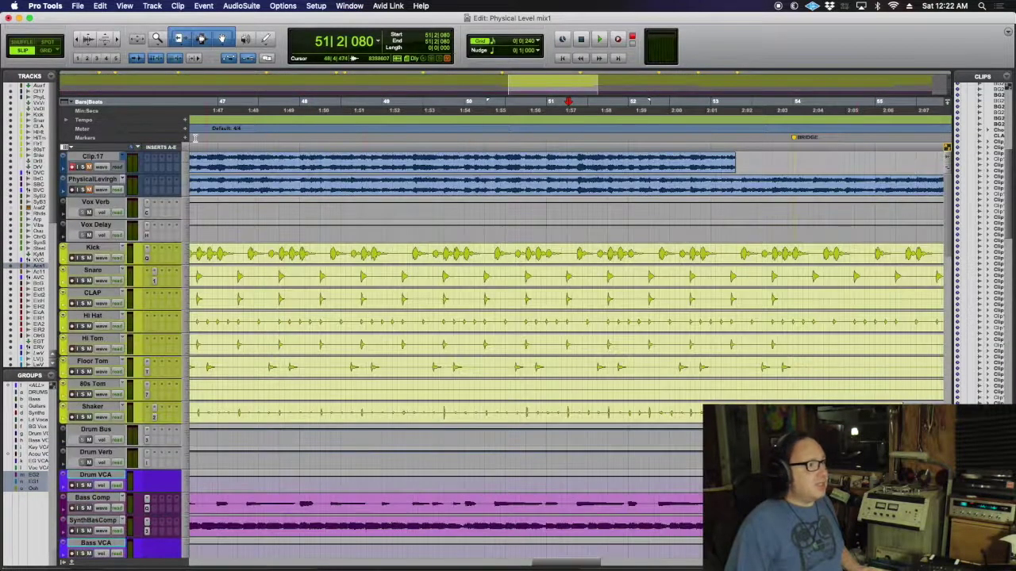
left_click(124, 156)
key("Escape")
scroll(346, 301, "down", 10)
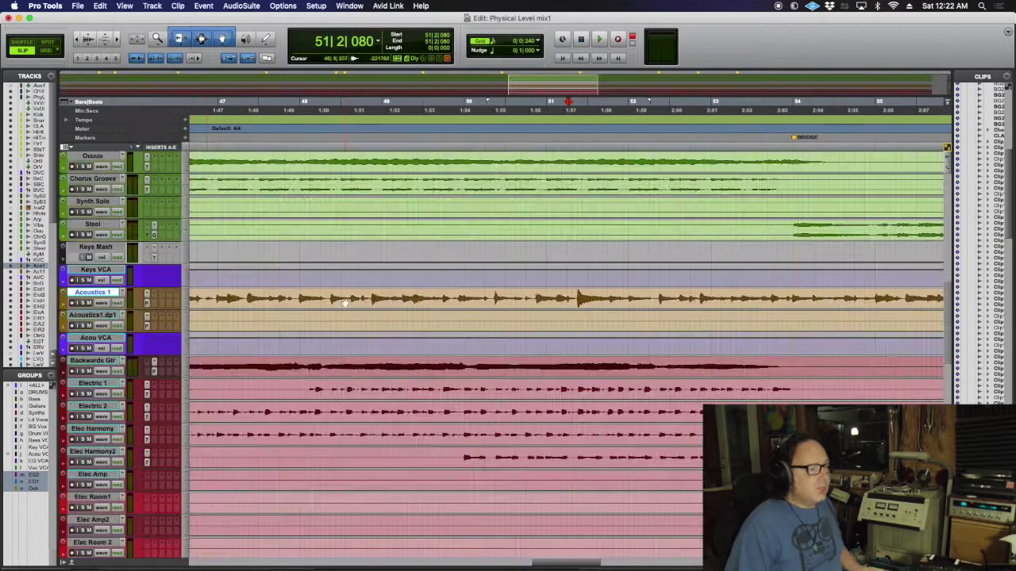
Step: Insert the mono RCompressor plug-in after the Pultec EQ on the Acoustics 1 channel
key("super+equal")
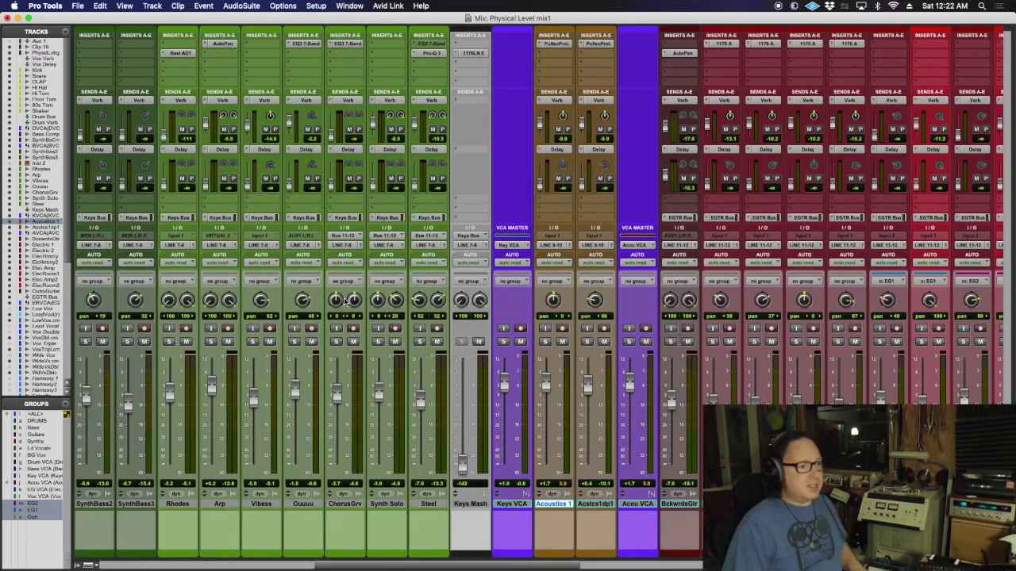
left_click(552, 53)
mouse_move(561, 54)
mouse_move(641, 56)
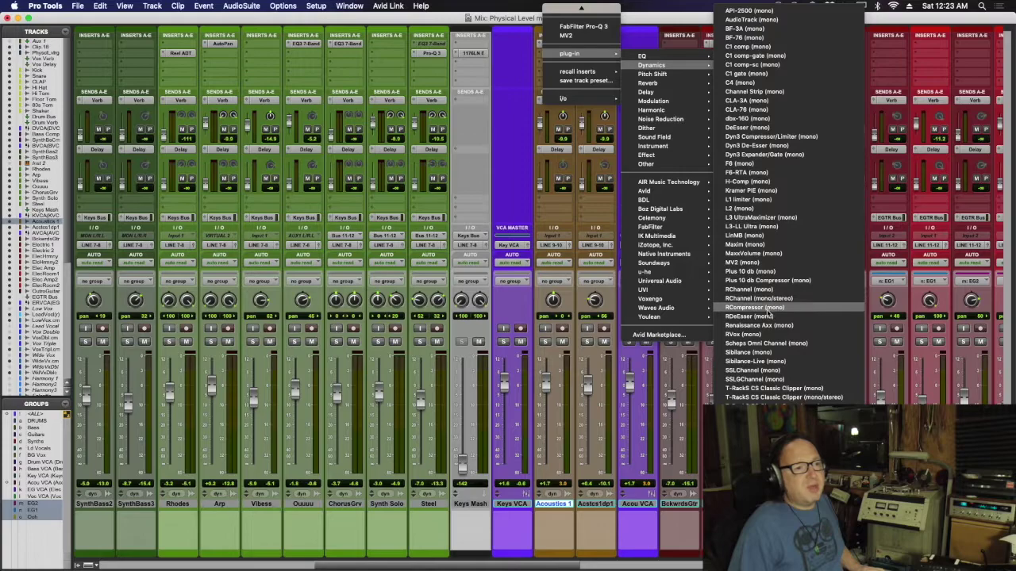
key("Escape")
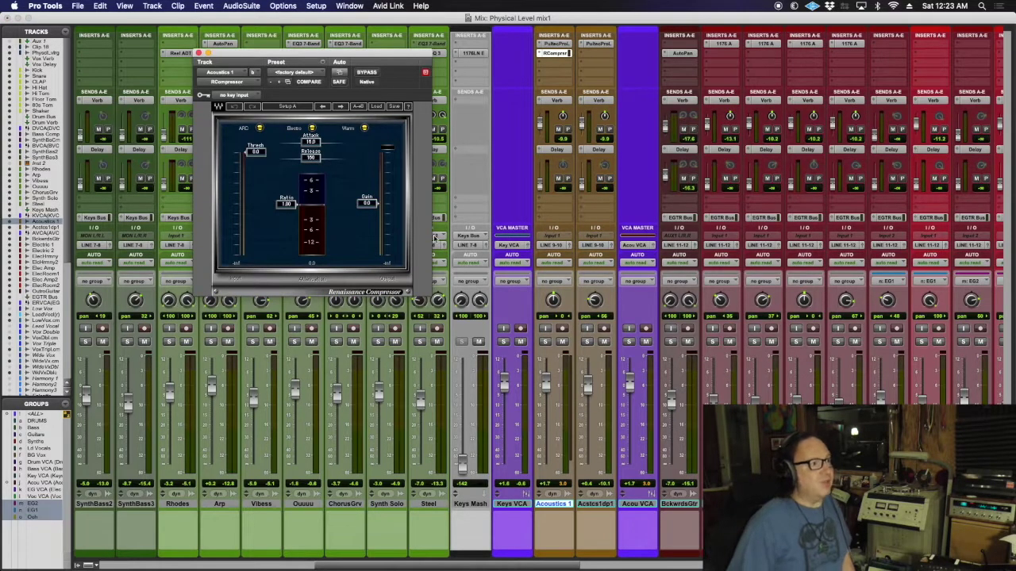
Step: Set the Acoustics 1 compressor to a threshold of about -8, ratio 5.00 and attack 3.50, and raise its output gain slightly
left_click_drag(257, 153, 258, 164)
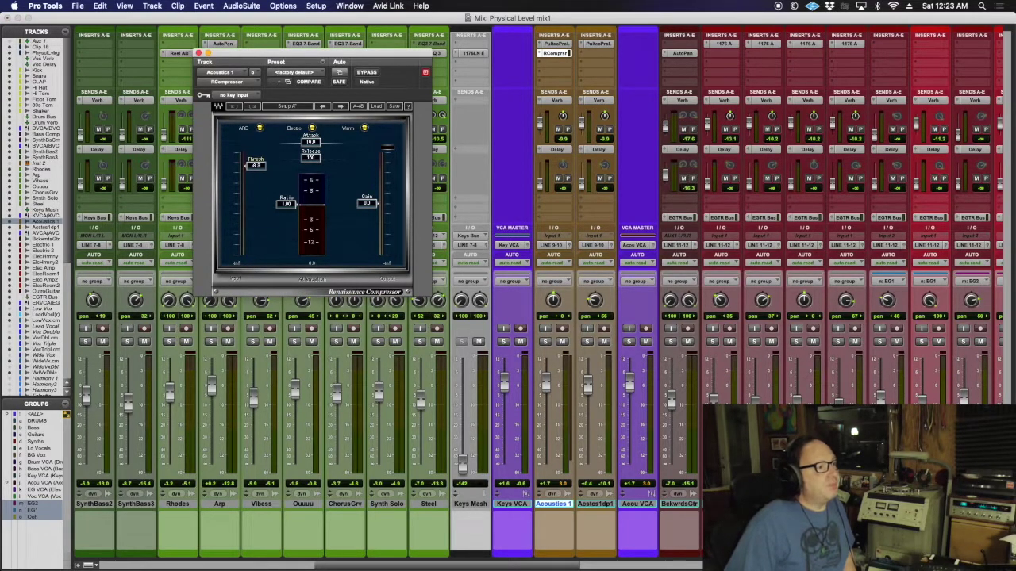
left_click_drag(285, 208, 285, 230)
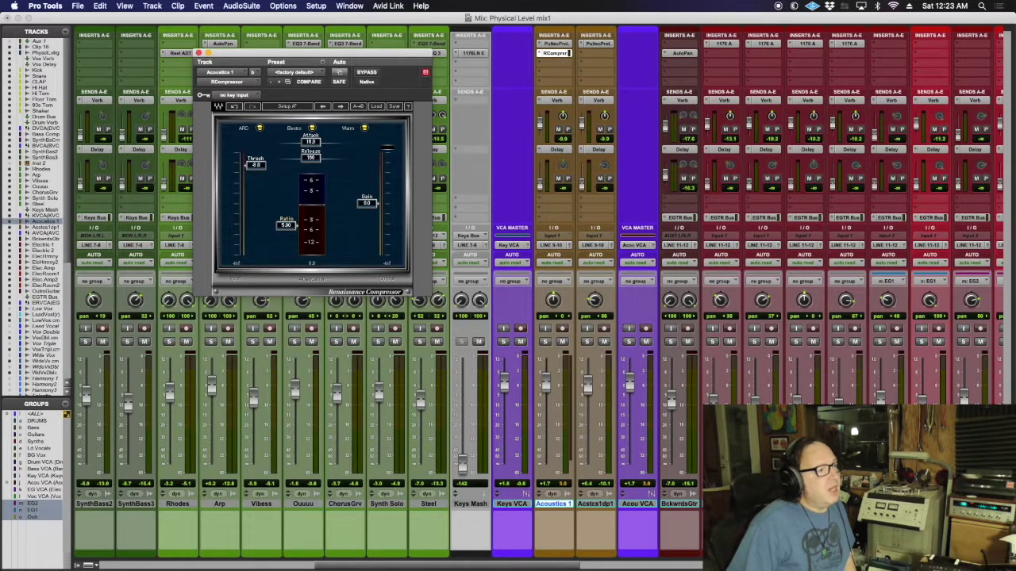
mouse_move(310, 143)
left_mouse_down()
mouse_move(295, 143)
mouse_move(313, 139)
left_mouse_up()
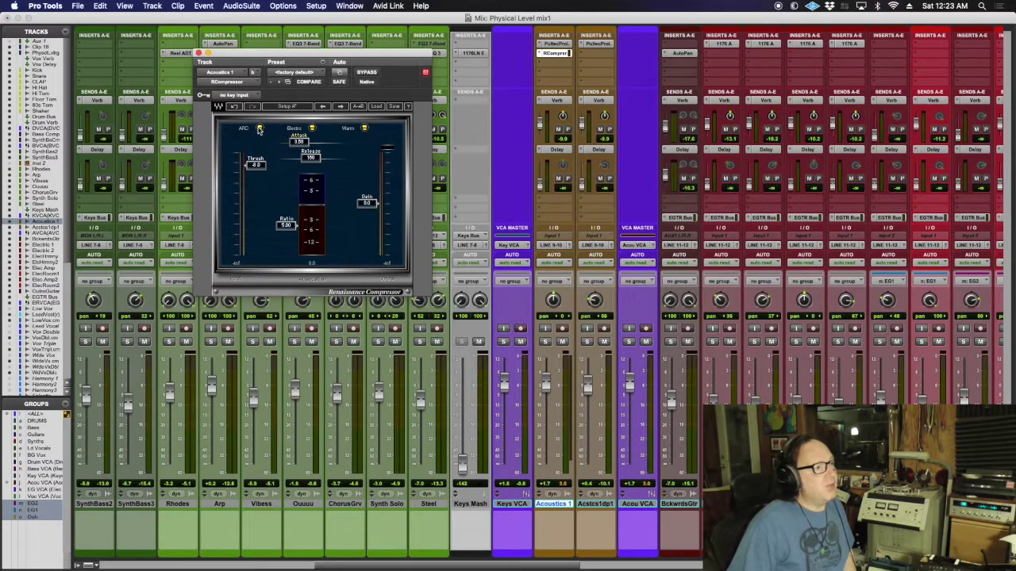
left_click_drag(368, 206, 376, 201)
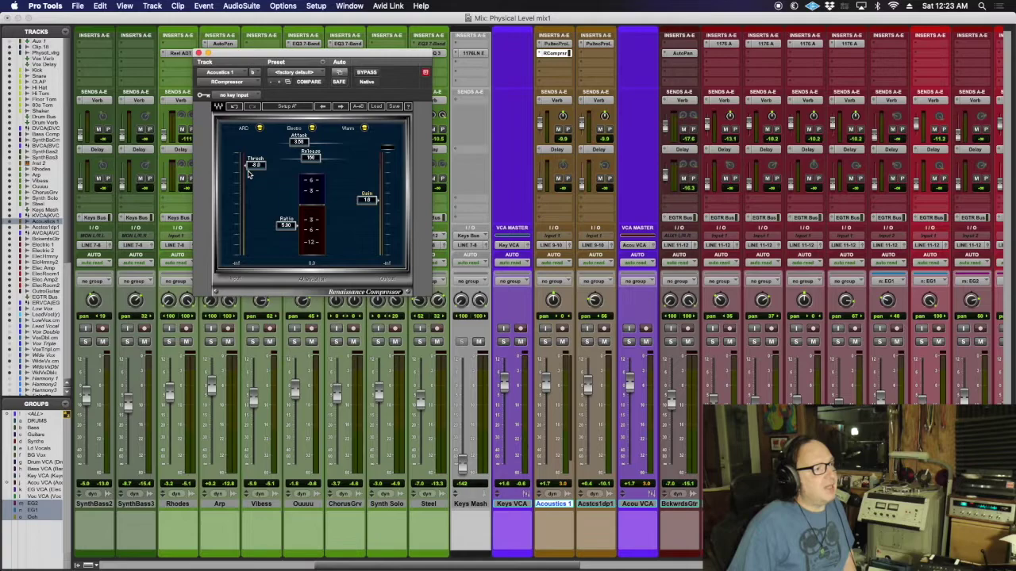
Step: Print a pass from just before bar 47 while setting the Acoustics 1 compressor's threshold to about -8.5 and lengthening its release to about 430
key("super+equal")
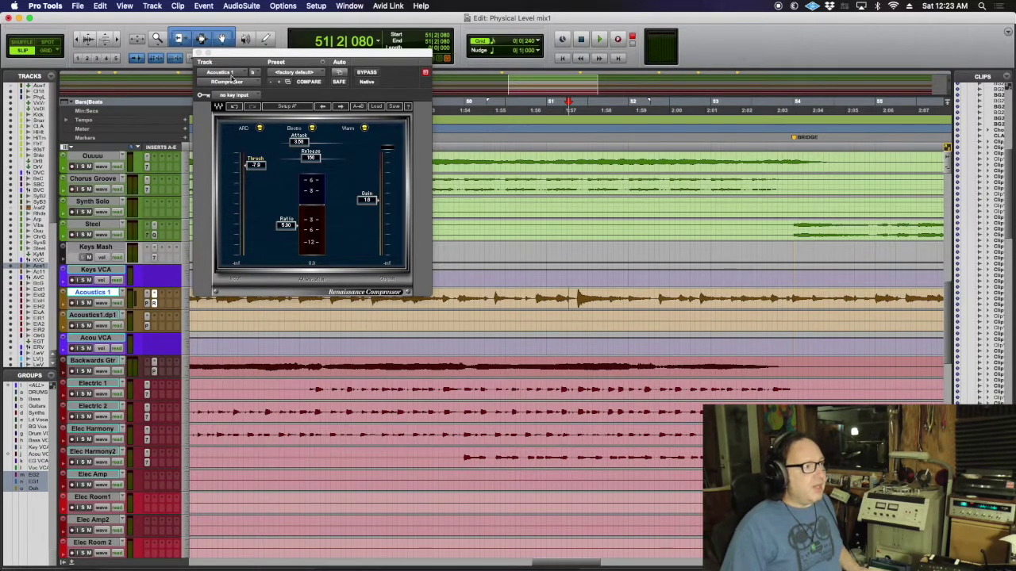
left_click_drag(254, 51, 272, 34)
left_click(212, 293)
key("space")
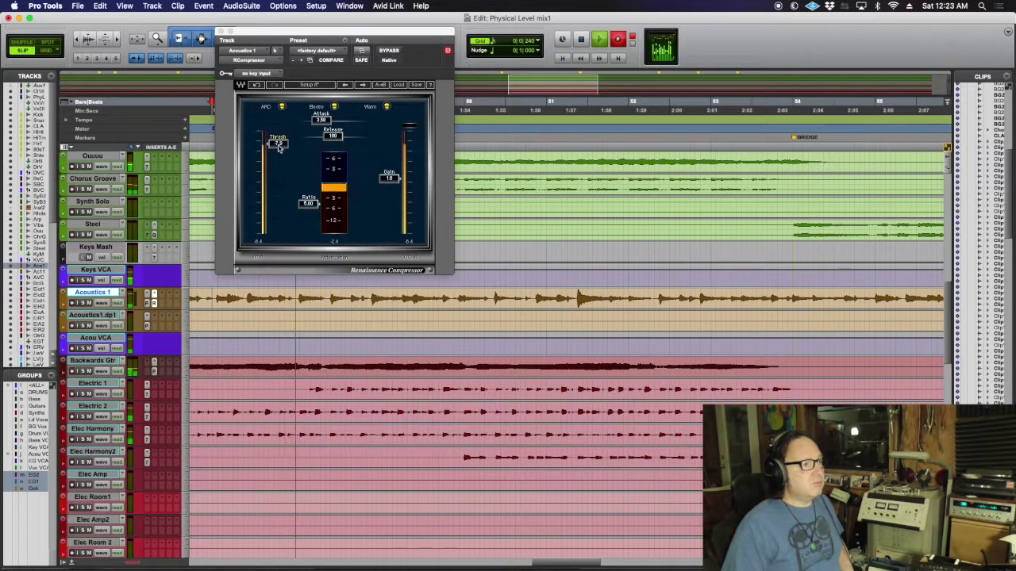
left_click_drag(279, 146, 279, 146)
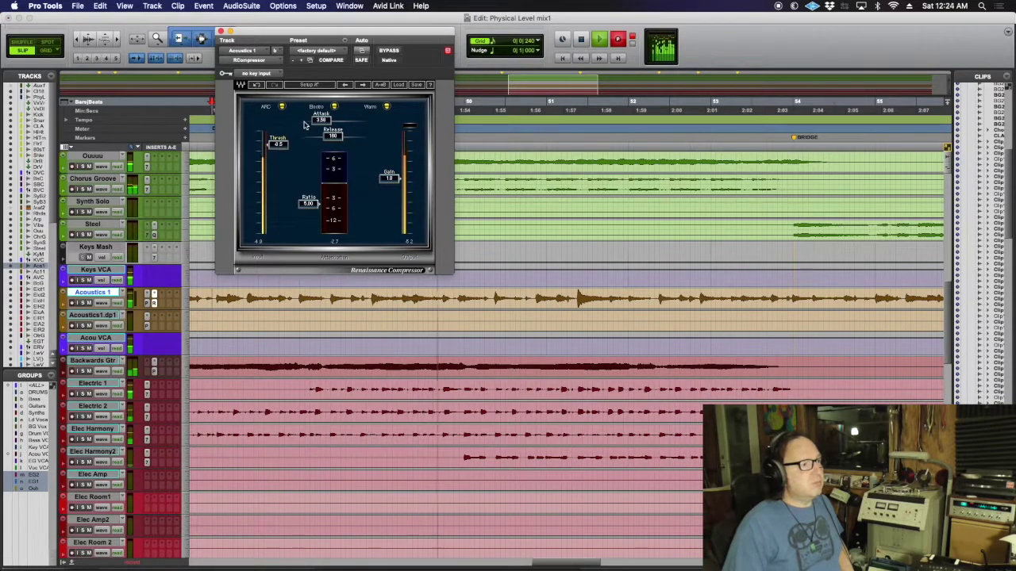
left_click_drag(333, 136, 339, 136)
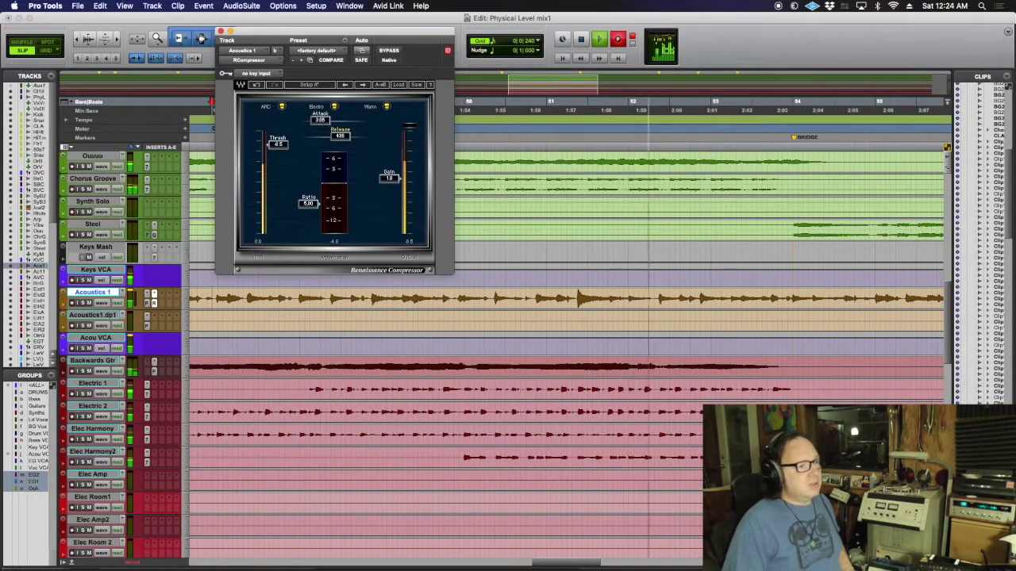
Step: Separate the loud note near bar 51 on Acoustics 1 into its own clip and lower its clip gain to -4.5 dB
left_click(577, 298)
left_click_drag(577, 298, 608, 308)
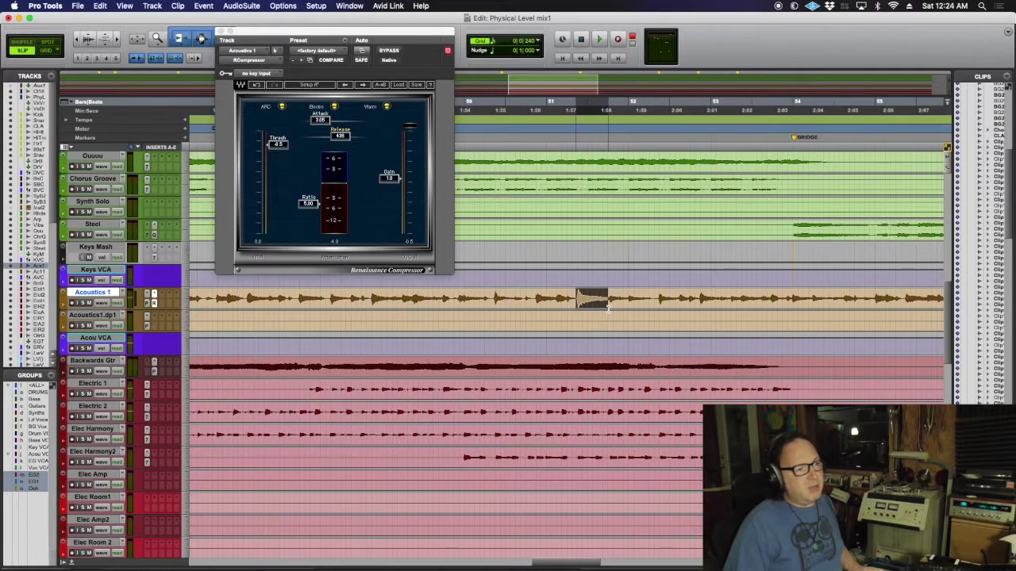
key("super+e")
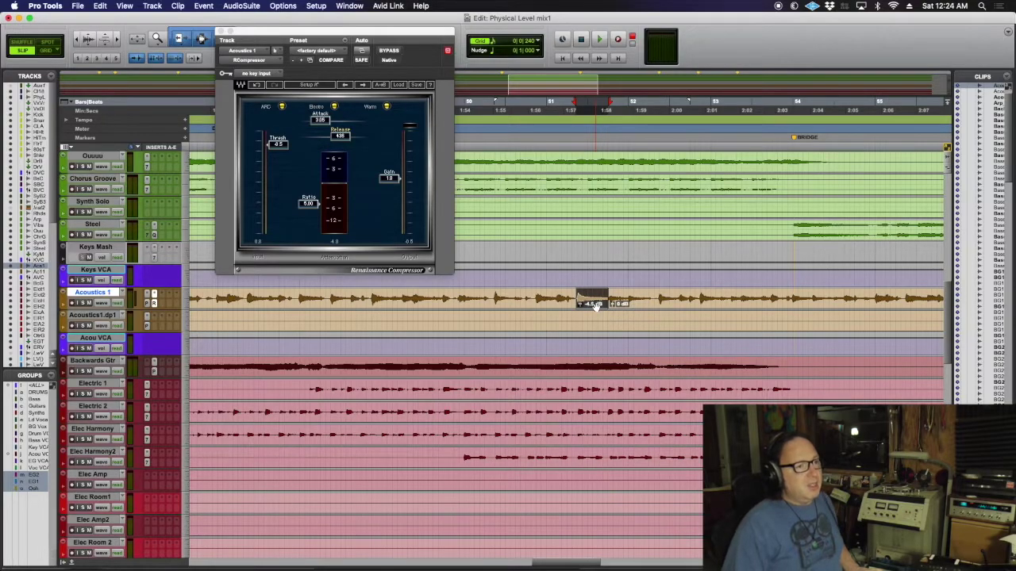
Step: Add short crossfades at both edges of the separated loud note on Acoustics 1
left_click(608, 303)
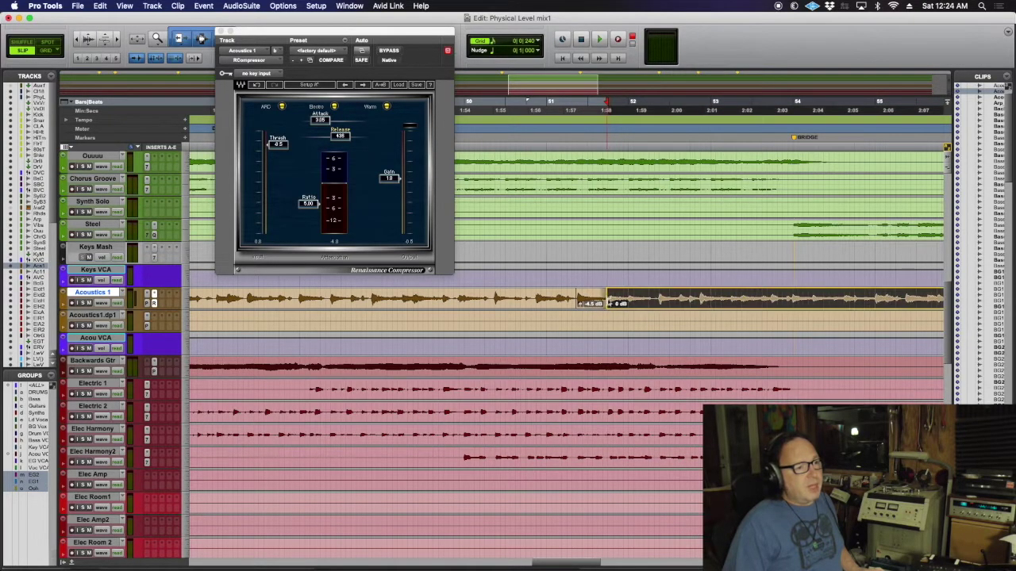
left_click(608, 304)
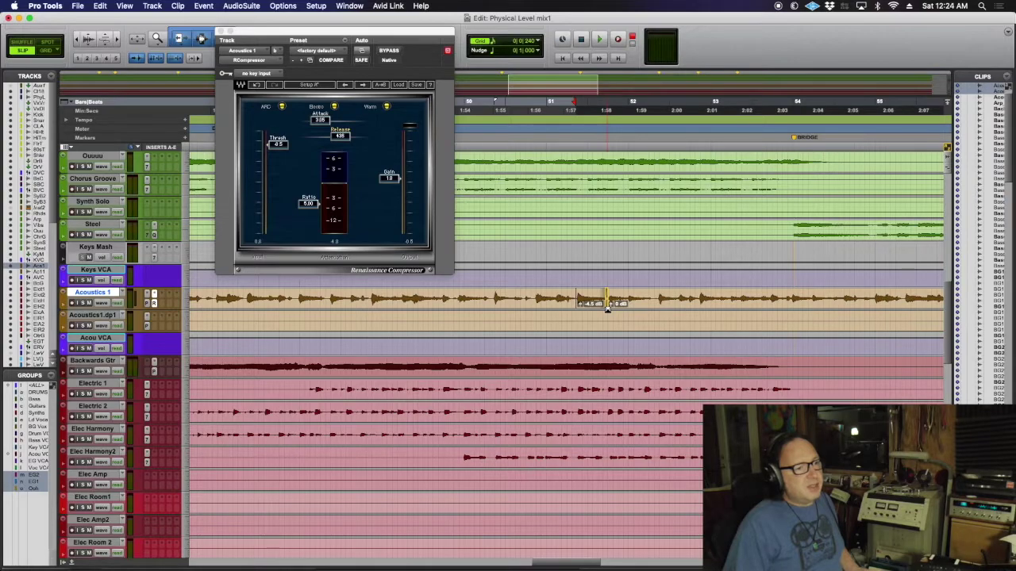
left_click(606, 304)
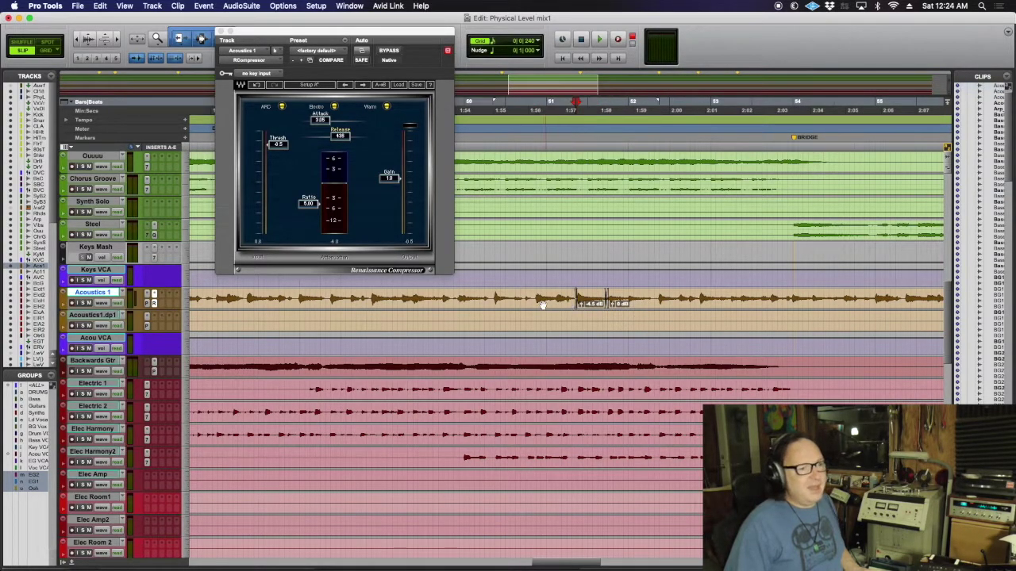
Step: Play the song from bar 55 and check the Acoustics 1 level through the bridge and breakdown
scroll(555, 306, "right", 6)
scroll(542, 305, "right", 3)
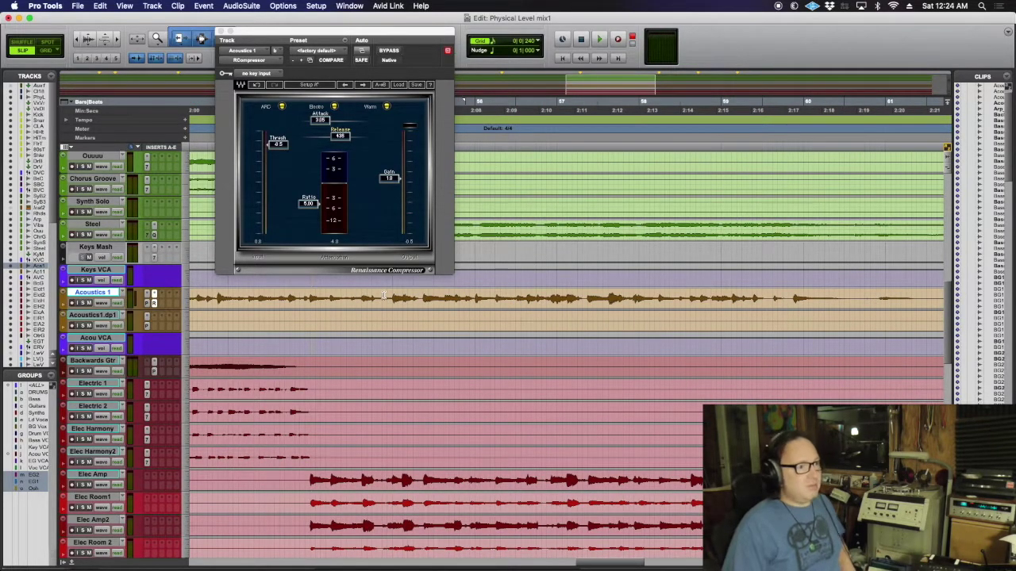
key("space")
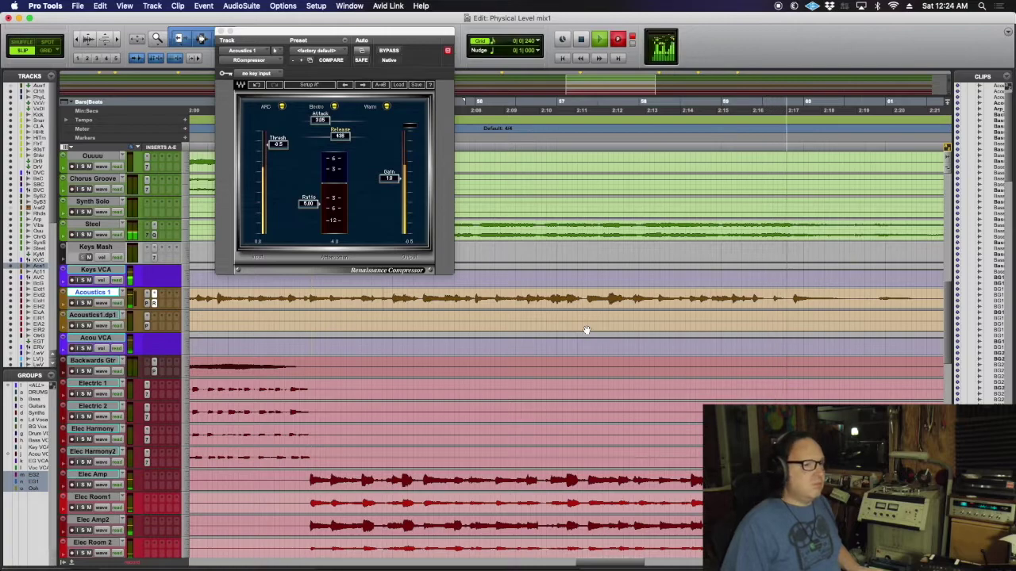
left_click(77, 38)
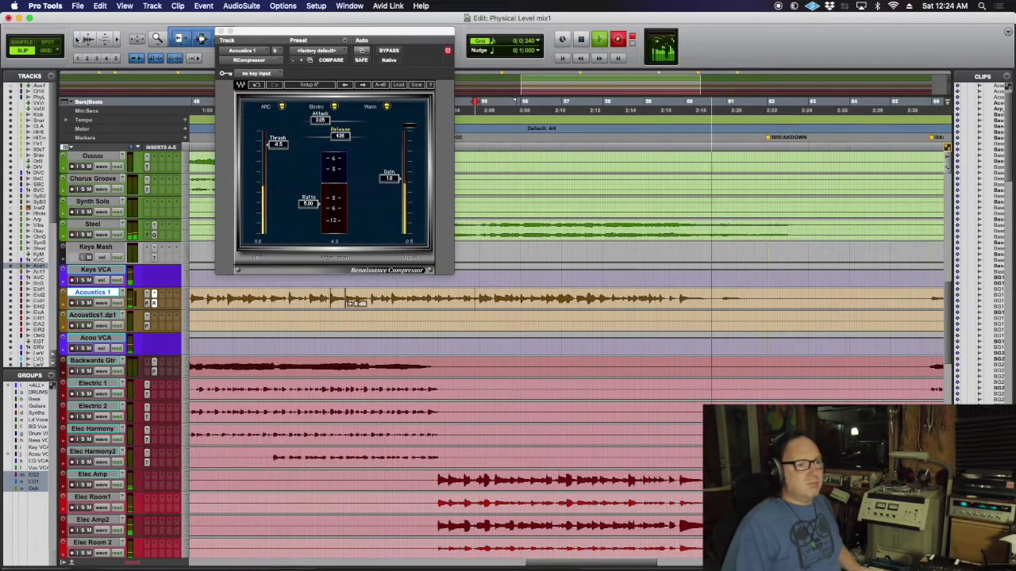
left_click(77, 38)
scroll(550, 331, "right", 5)
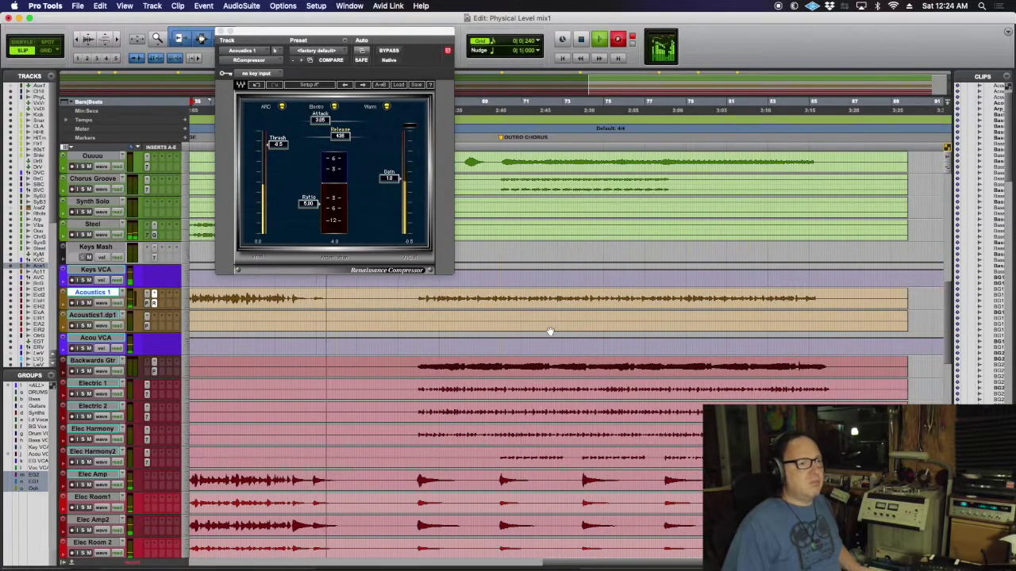
scroll(550, 332, "left", 3)
scroll(549, 332, "left", 3)
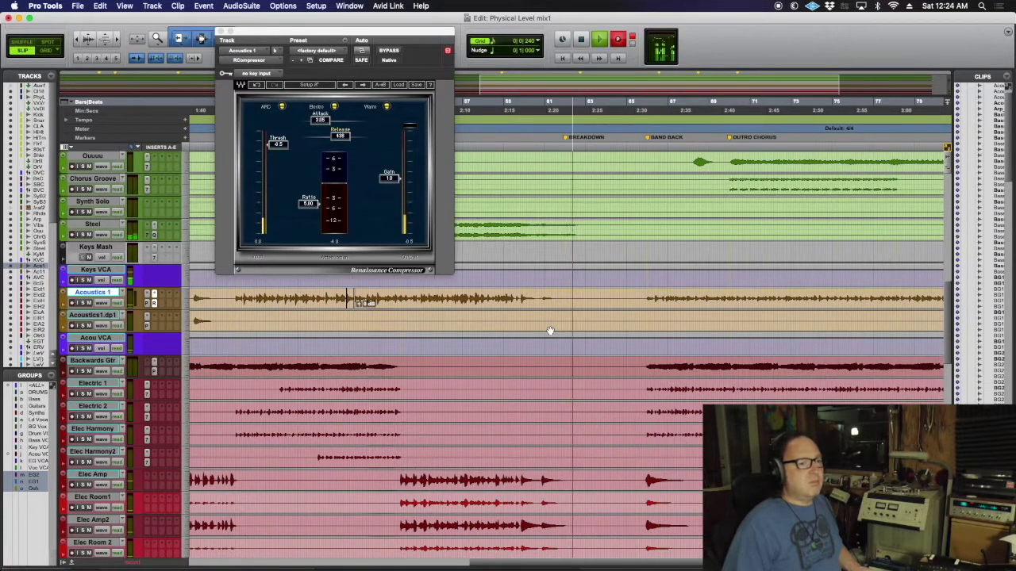
scroll(550, 331, "right", 1)
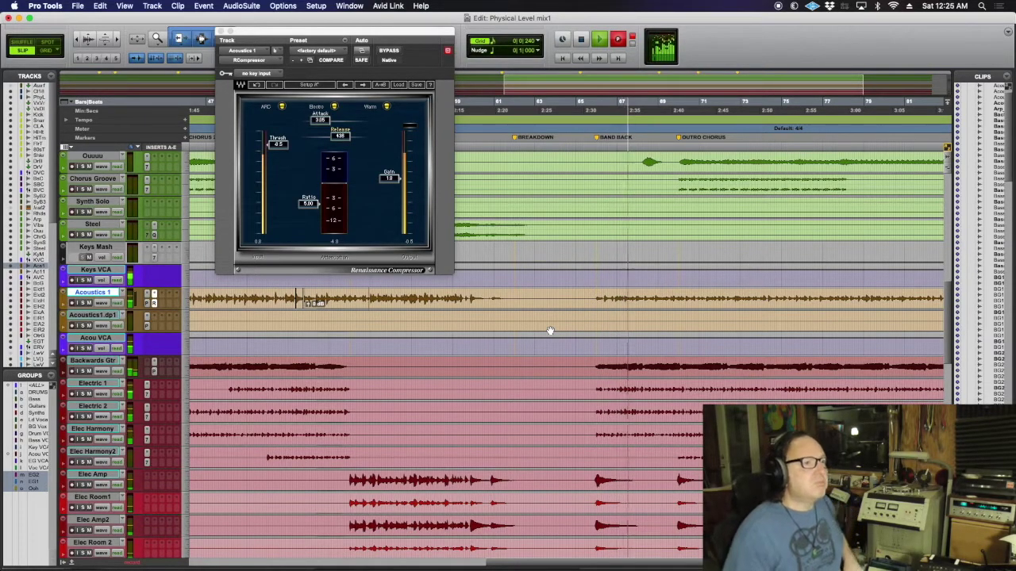
Step: Separate Acoustics 1 just before the BAND BACK marker and raise the clip gain from there to the end to +2.0 dB
scroll(553, 330, "right", 5)
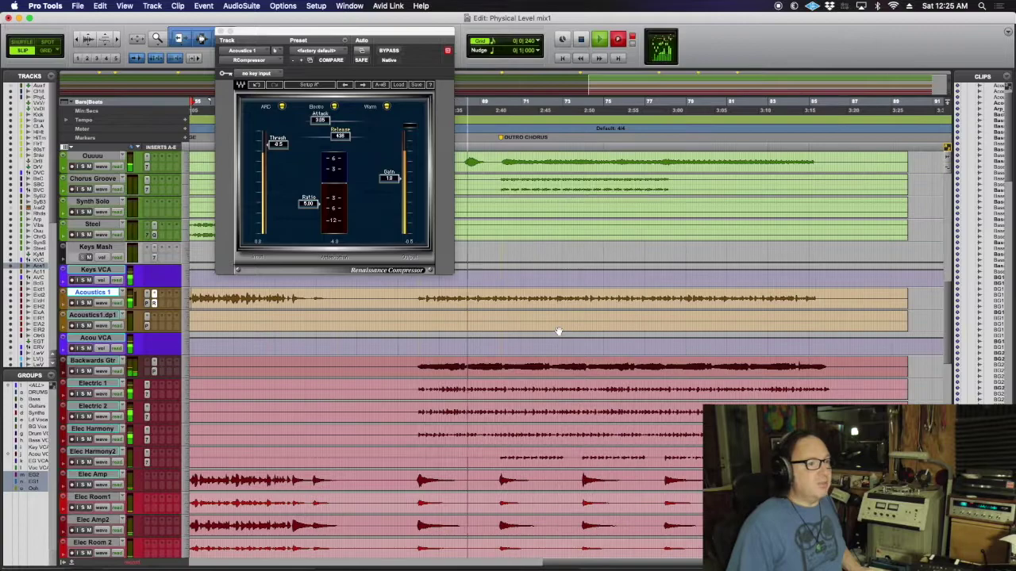
scroll(558, 331, "right", 2)
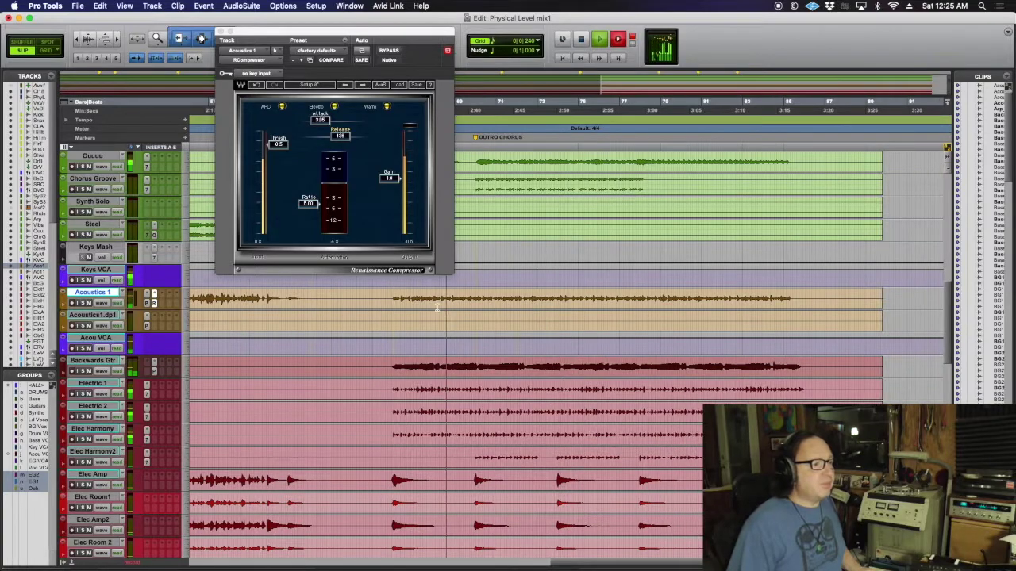
left_click(393, 300)
key("ctrl+shift+Up")
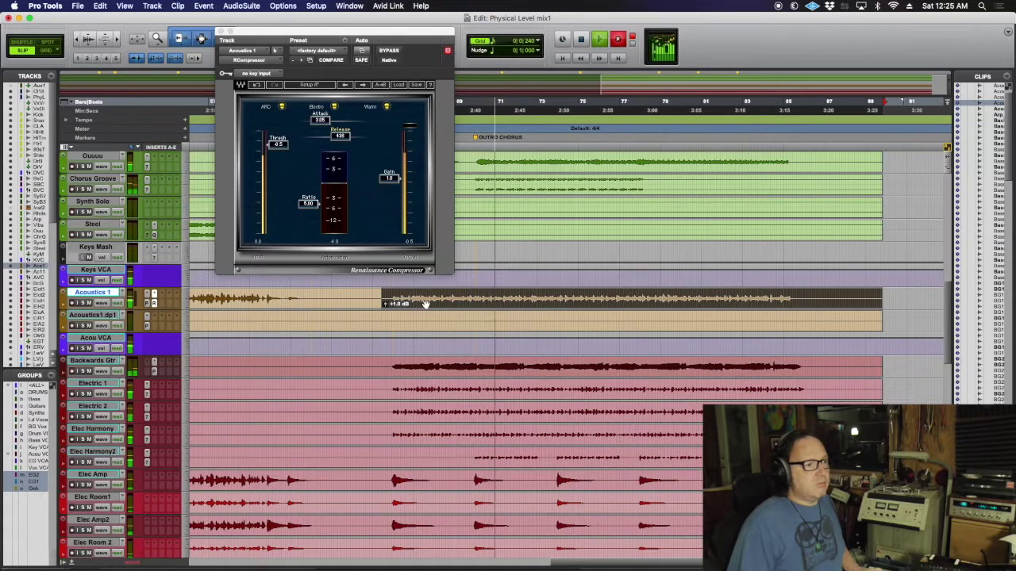
key("ctrl+shift+Up")
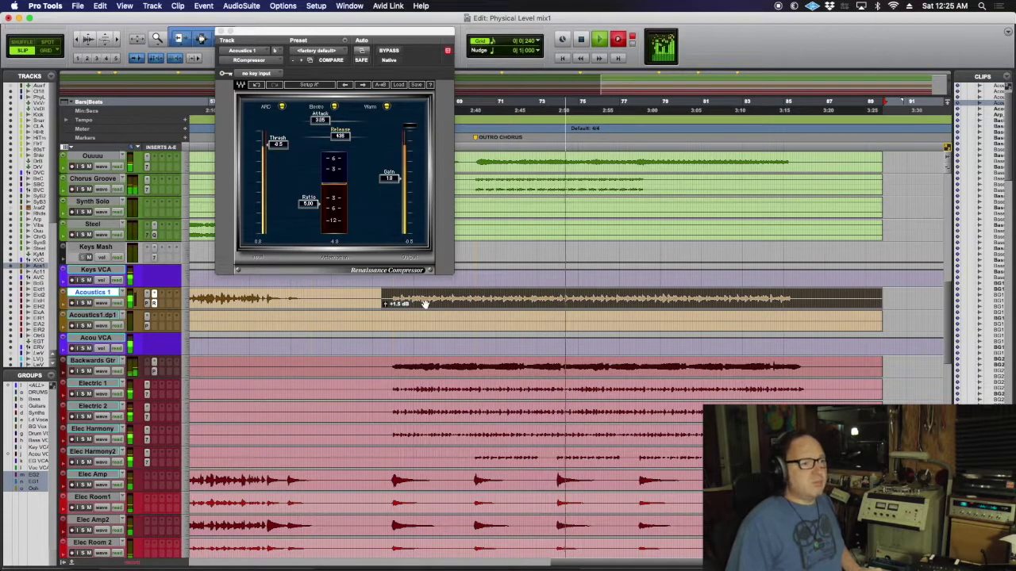
key("ctrl+shift+Up")
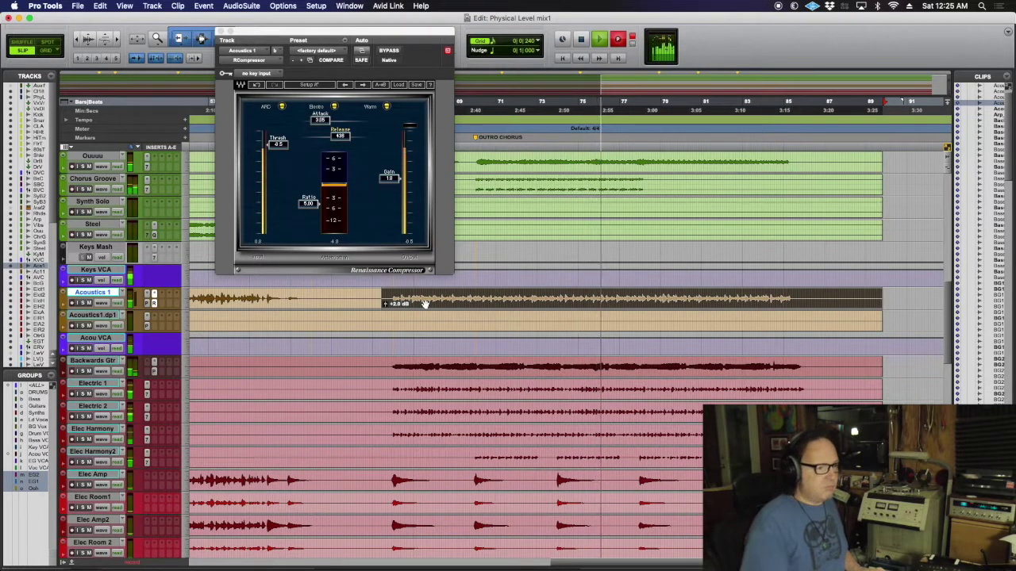
left_click(220, 30)
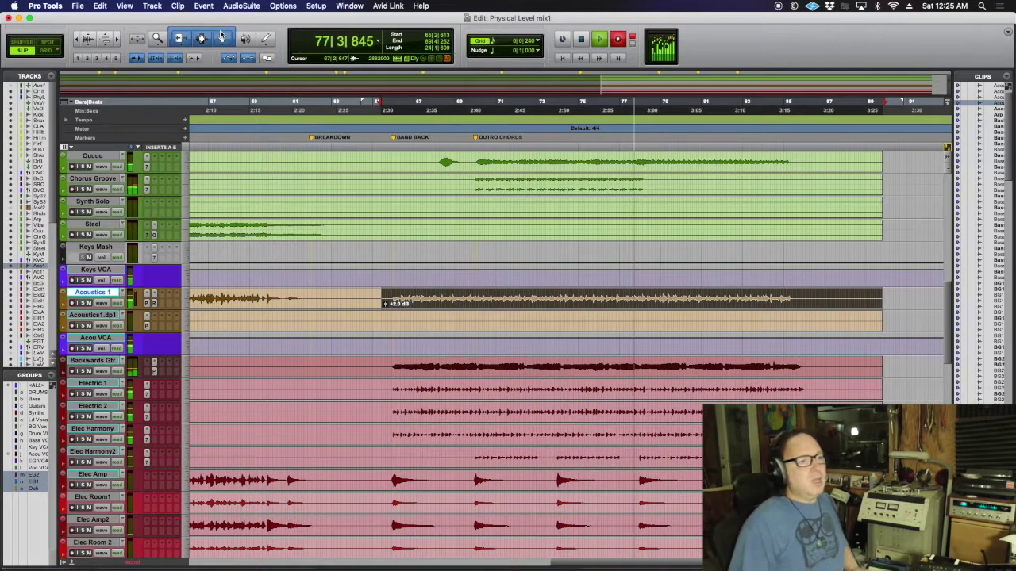
key("space")
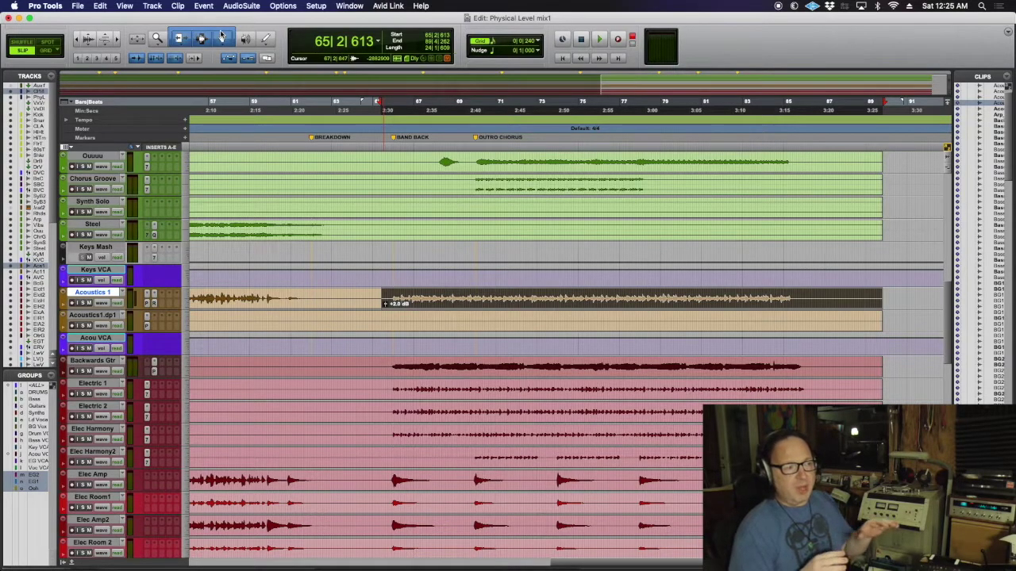
Step: Review the RCompressor insert on the Acoustics 1 channel in the Mix window
key("super+equal")
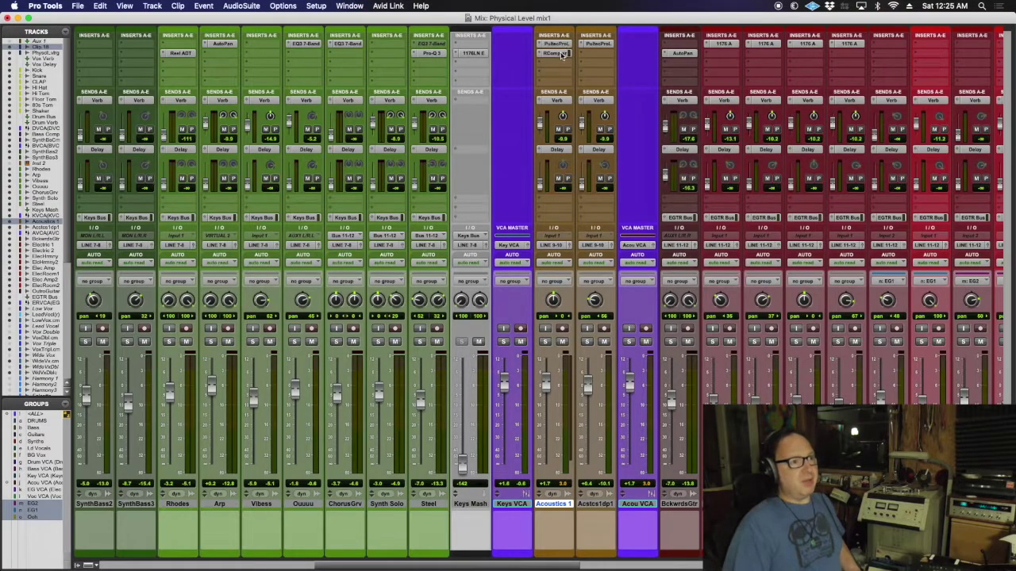
left_click(561, 54)
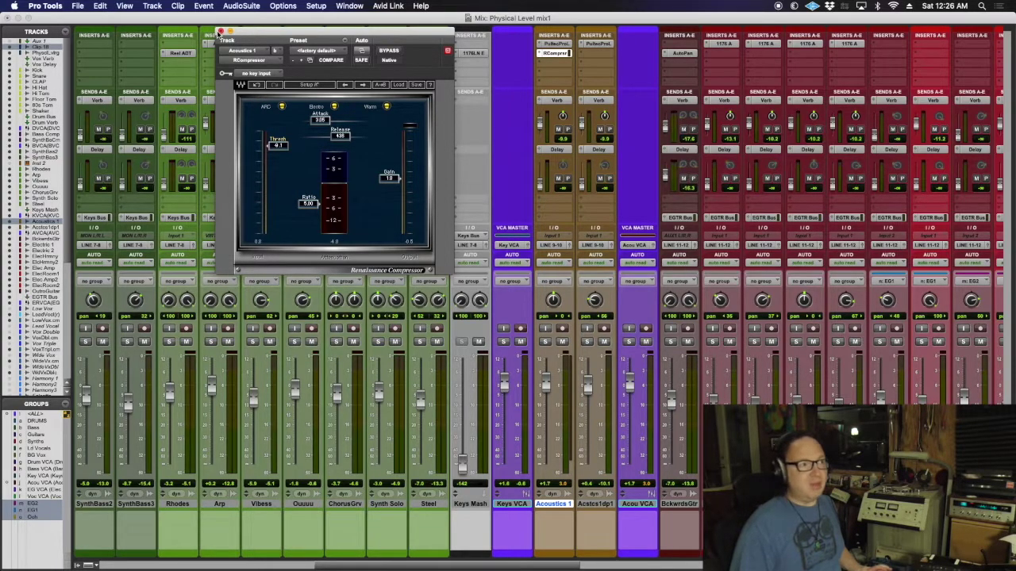
left_click(220, 32)
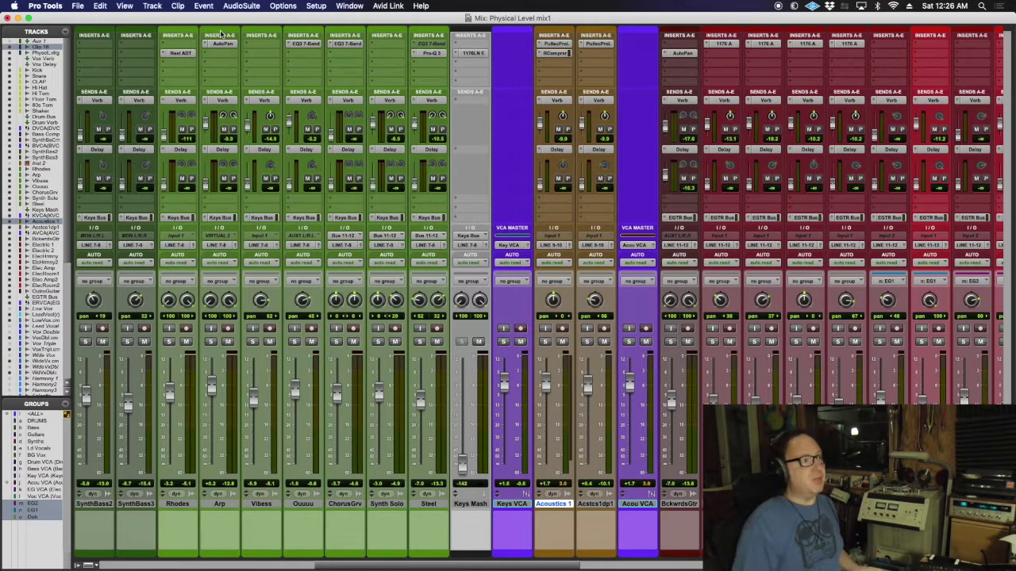
Step: Remove the EQ3 7-Band insert from the Steel channel and return to the Edit window
left_click(413, 46)
left_click(427, 9)
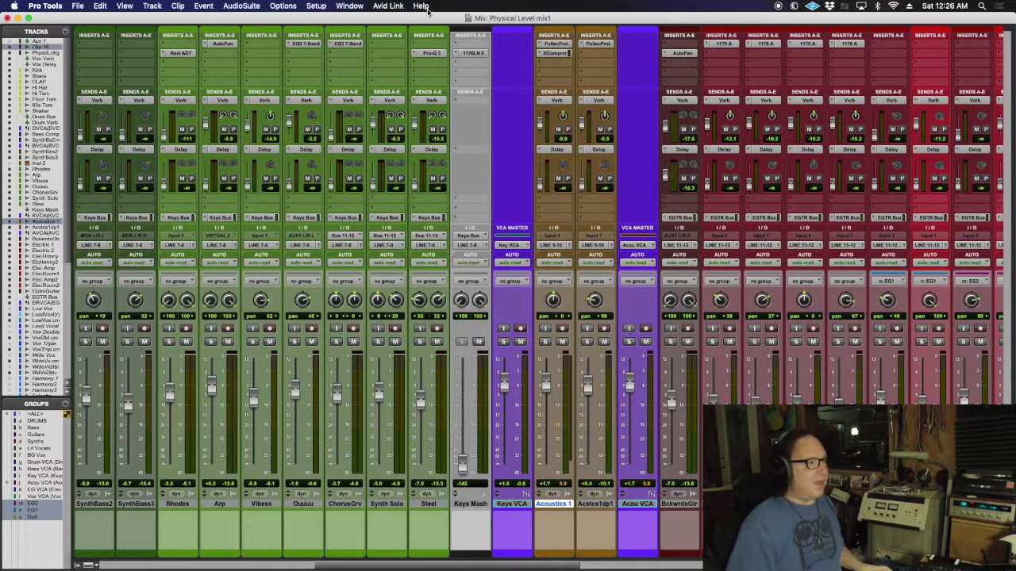
key("super+equal")
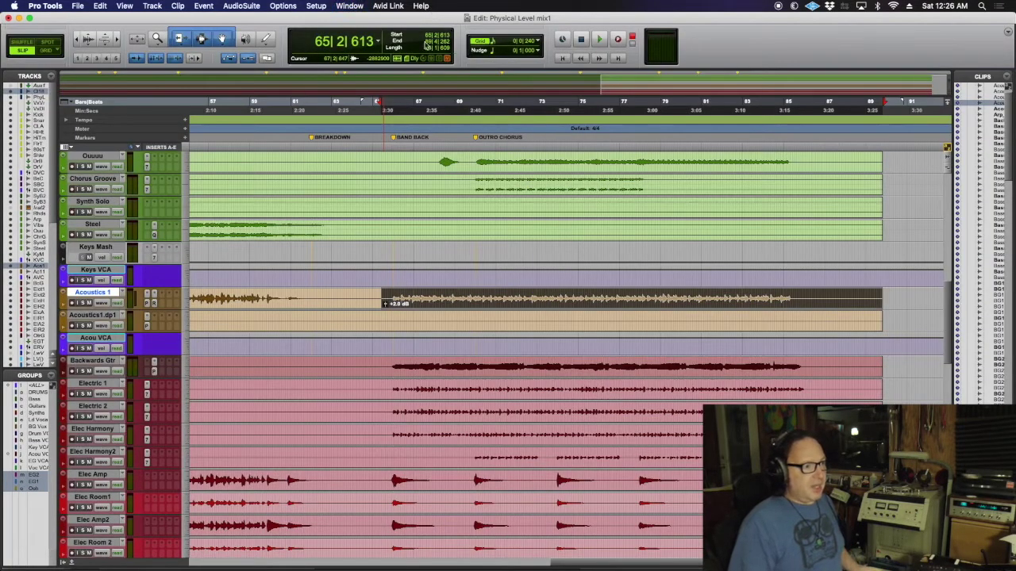
Step: Play the song from bar 41 to check the short acoustic guitar hits in the second verse
scroll(352, 286, "left", 5)
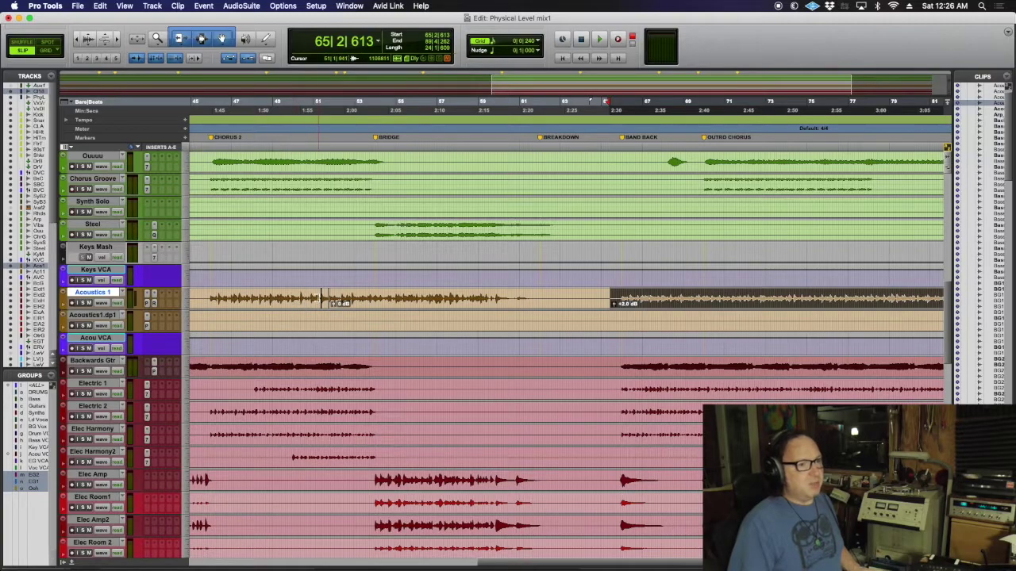
scroll(376, 346, "left", 15)
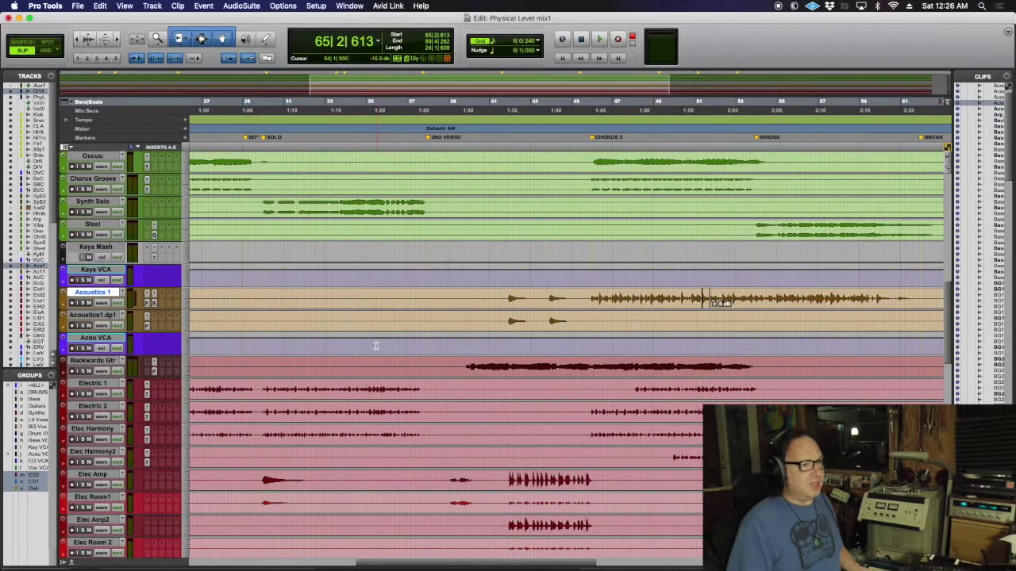
scroll(378, 344, "right", 4)
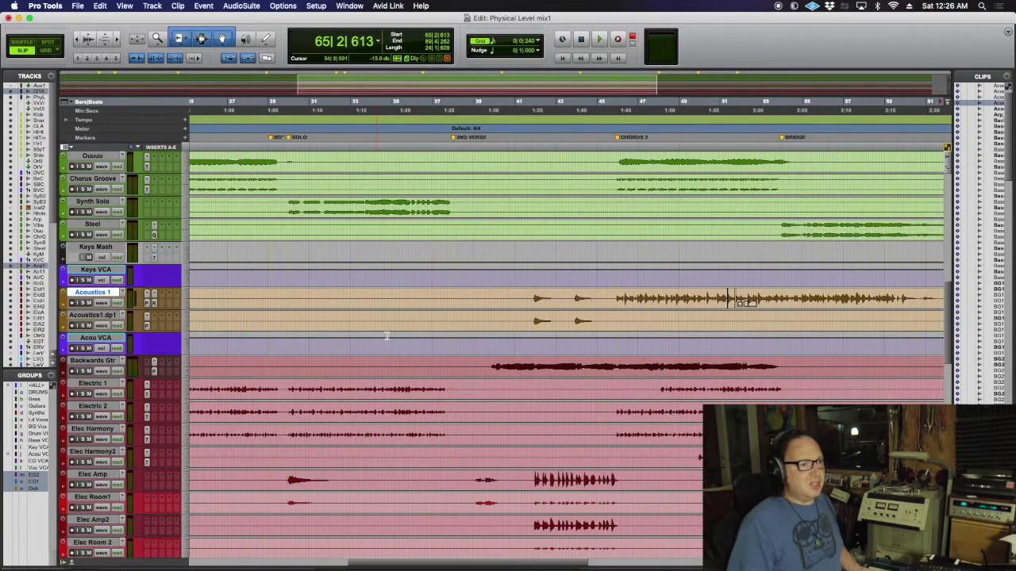
left_click(523, 293)
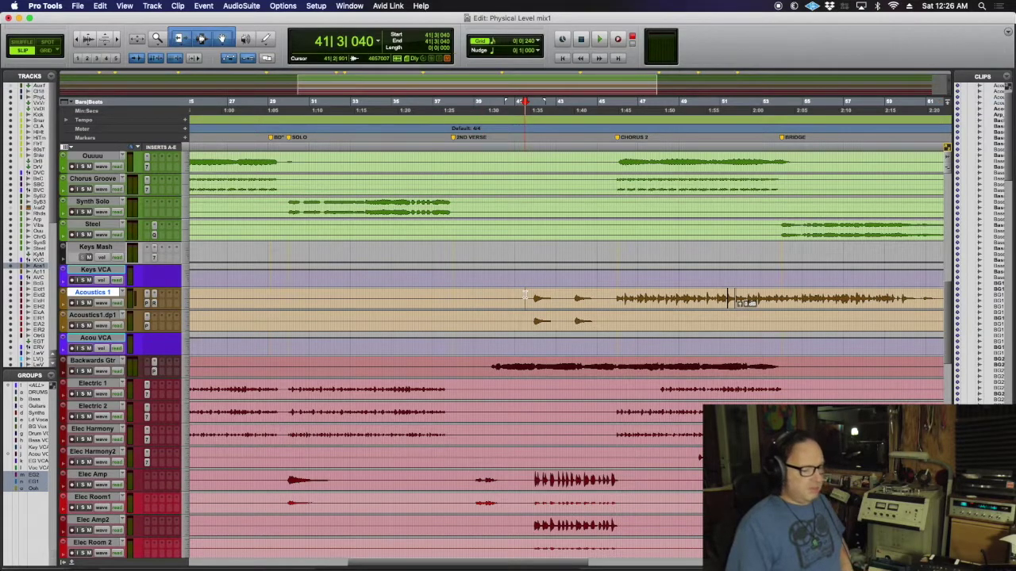
key("space")
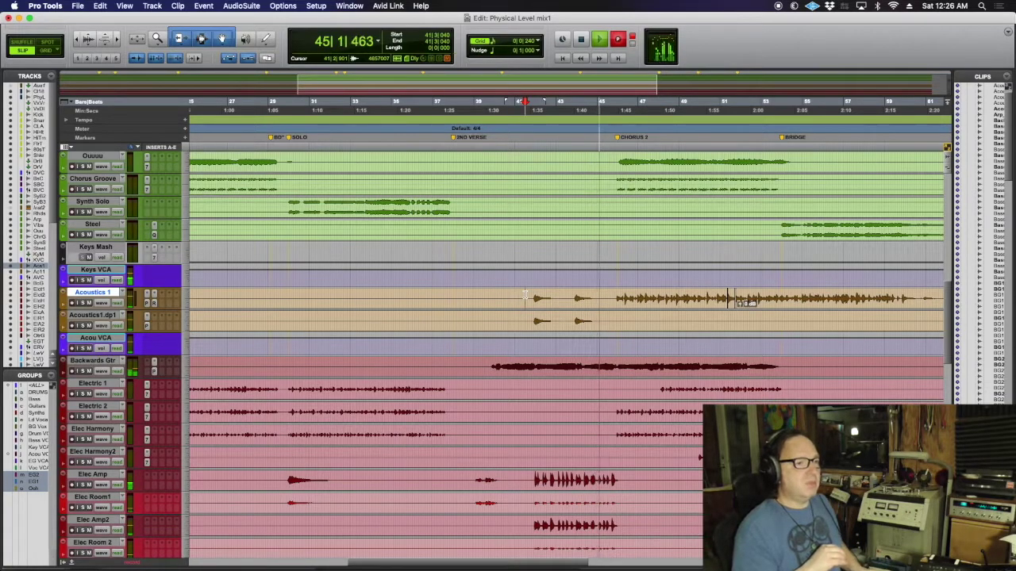
key("space")
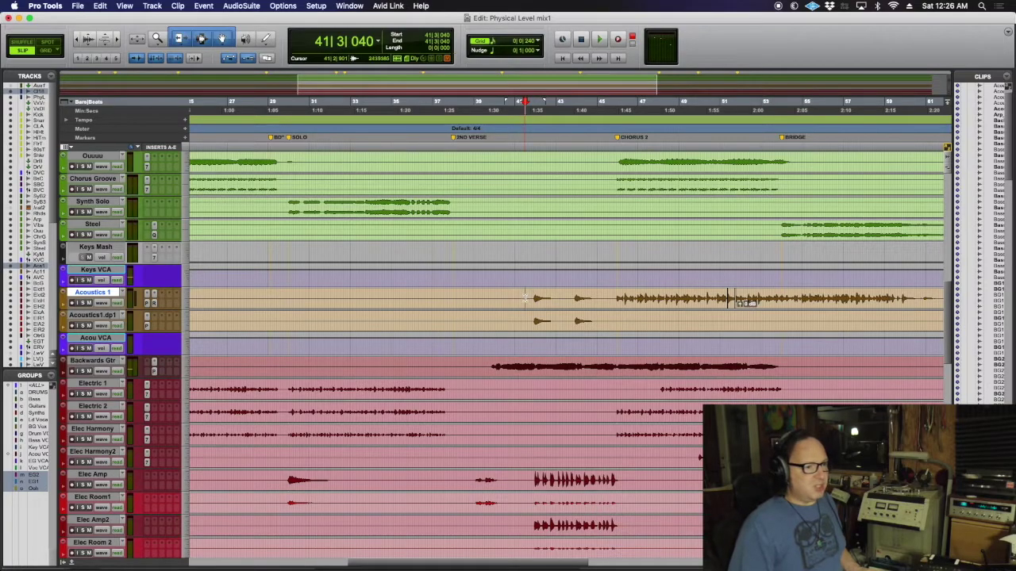
Step: Consolidate all the clips on Acoustics 1 into one continuous clip spanning the whole song
scroll(524, 299, "right", 5)
scroll(444, 406, "down", 4)
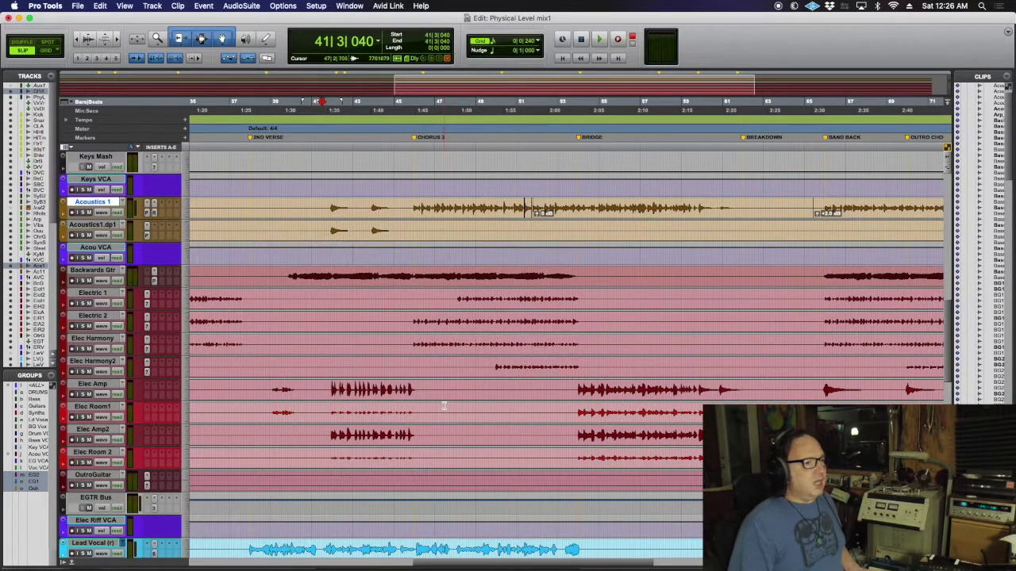
scroll(321, 258, "left", 10)
left_click(76, 39)
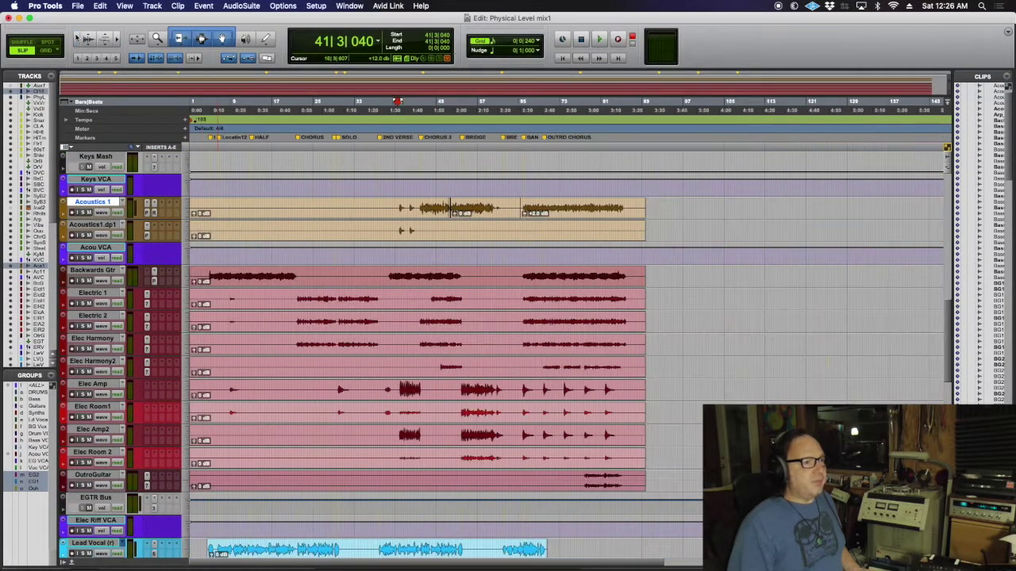
left_click(281, 217)
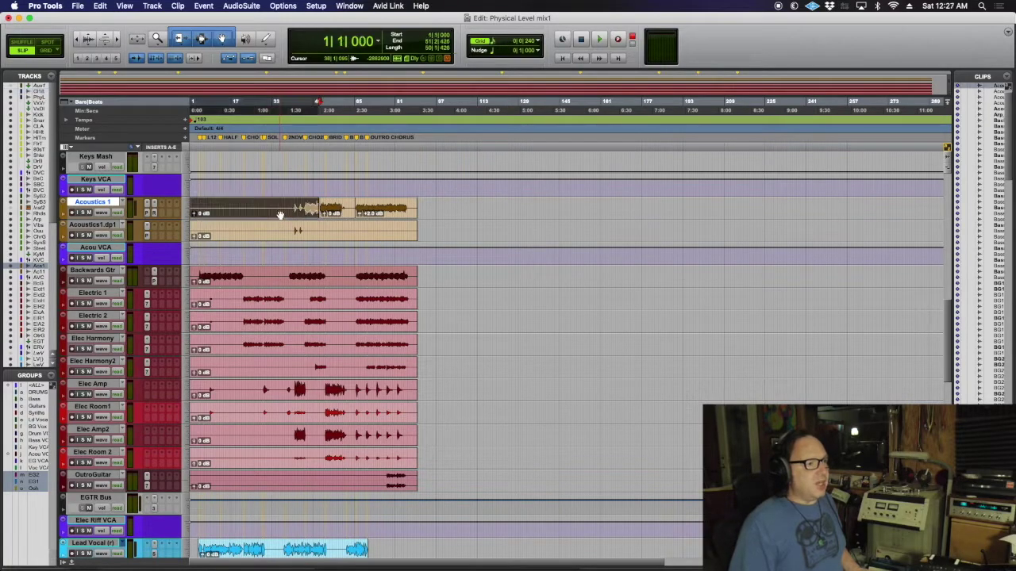
left_click(384, 213, "shift")
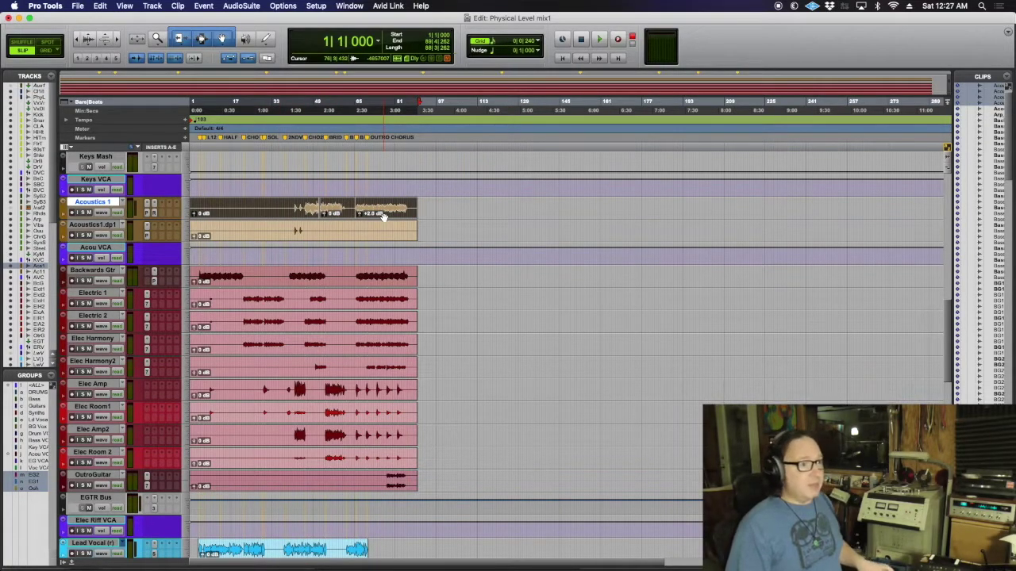
key("alt+shift+3")
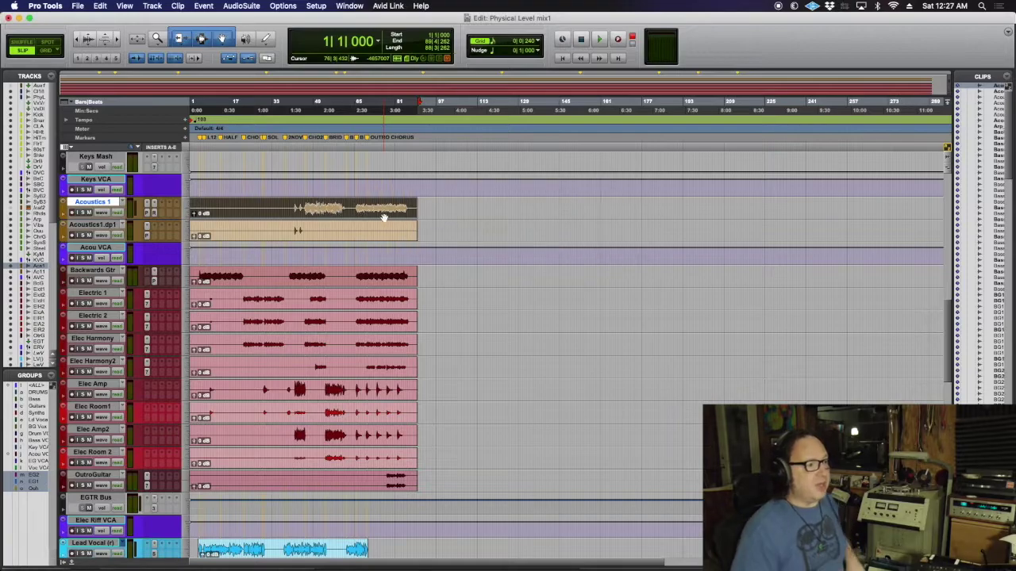
scroll(368, 229, "up", 10)
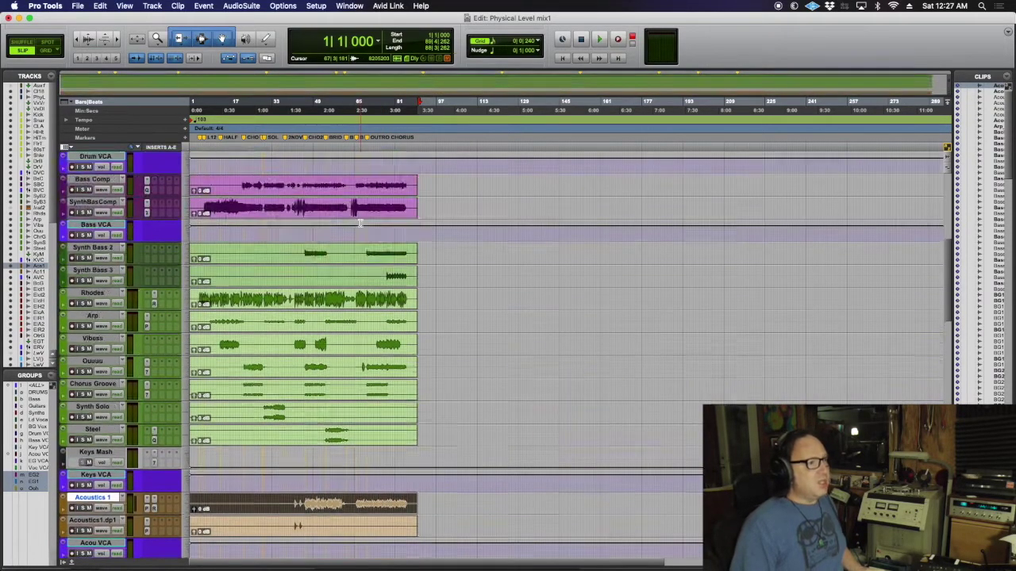
Step: Look through the tracks from the drums to the lead vocals around the intro and first verse
left_click(114, 37)
left_click(114, 37)
left_click(114, 37)
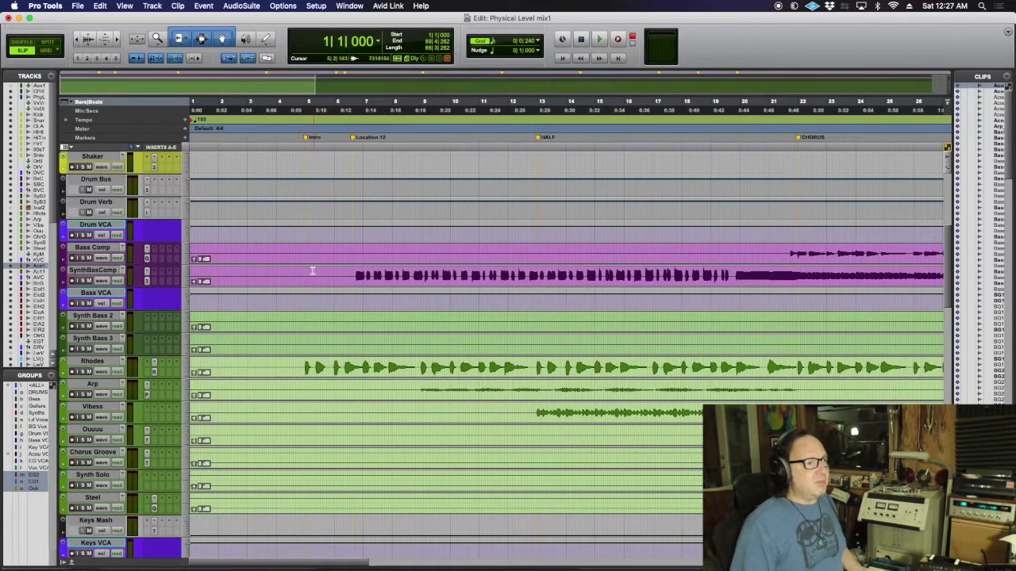
scroll(309, 273, "down", 4)
scroll(301, 284, "down", 5)
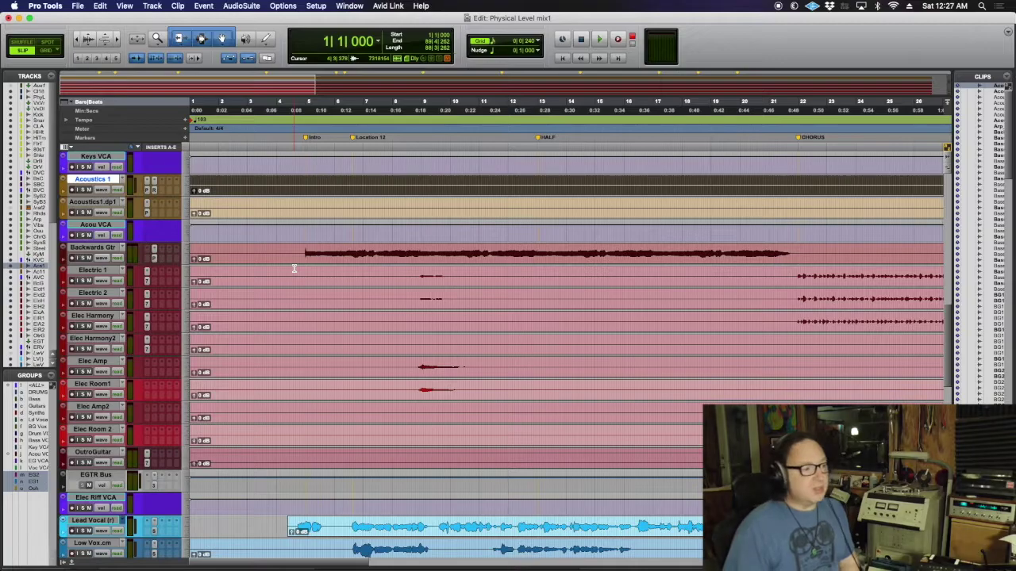
scroll(288, 285, "down", 2)
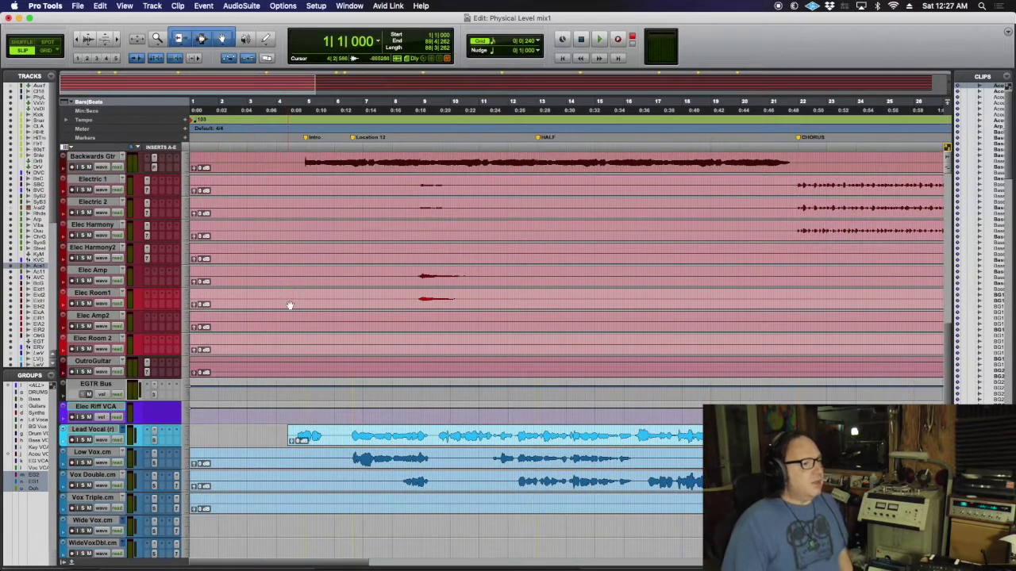
scroll(294, 308, "up", 1)
scroll(296, 303, "up", 10)
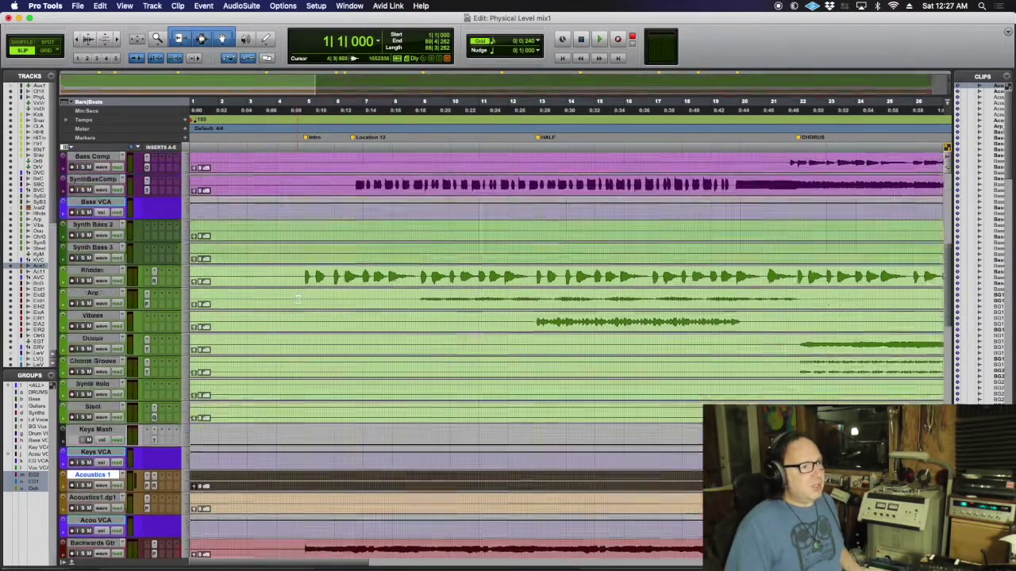
scroll(297, 298, "up", 4)
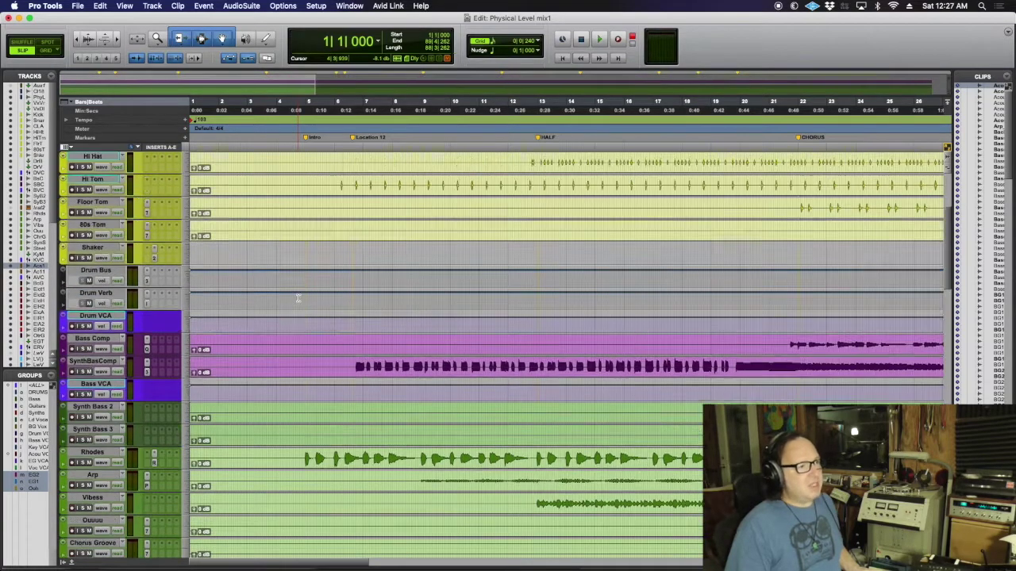
scroll(297, 298, "right", 3)
scroll(298, 298, "down", 7)
scroll(299, 298, "right", 2)
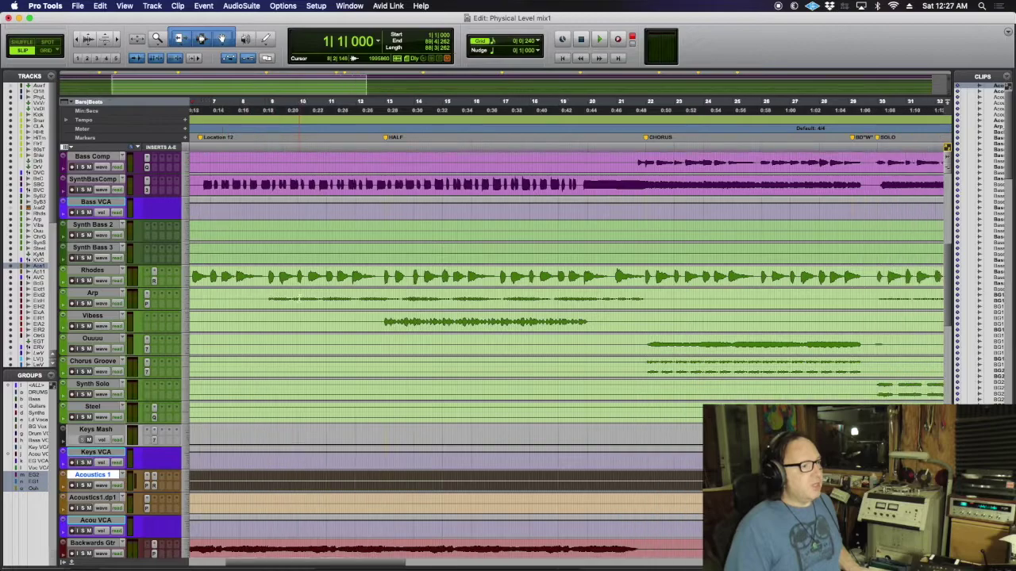
scroll(299, 298, "down", 8)
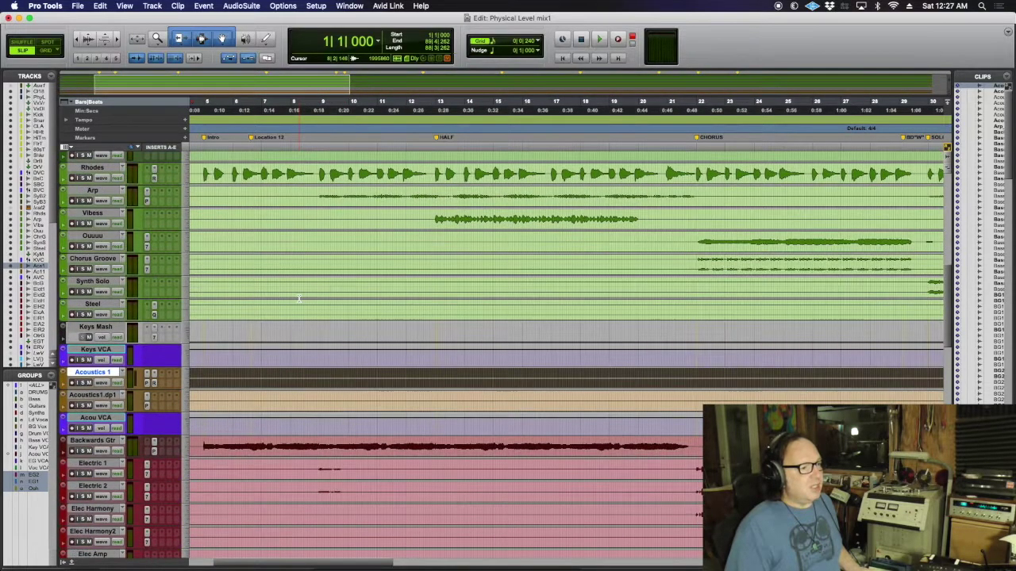
scroll(298, 299, "down", 5)
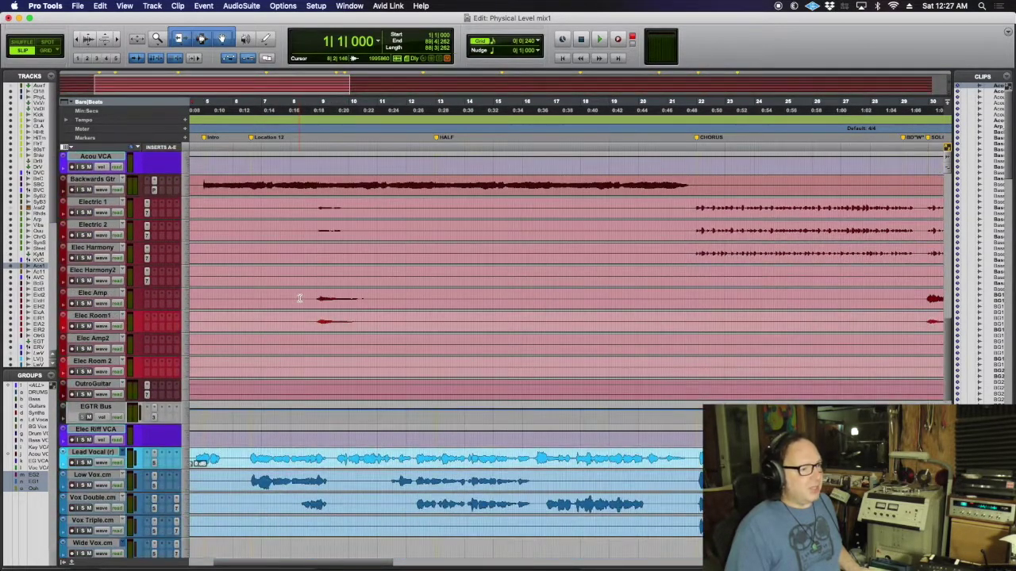
Step: Create a Mix/Edit group named "Gtr Harm start" from the six tracks Electric 1 through Elec Room1
scroll(299, 297, "up", 4)
left_click_drag(302, 274, 377, 397)
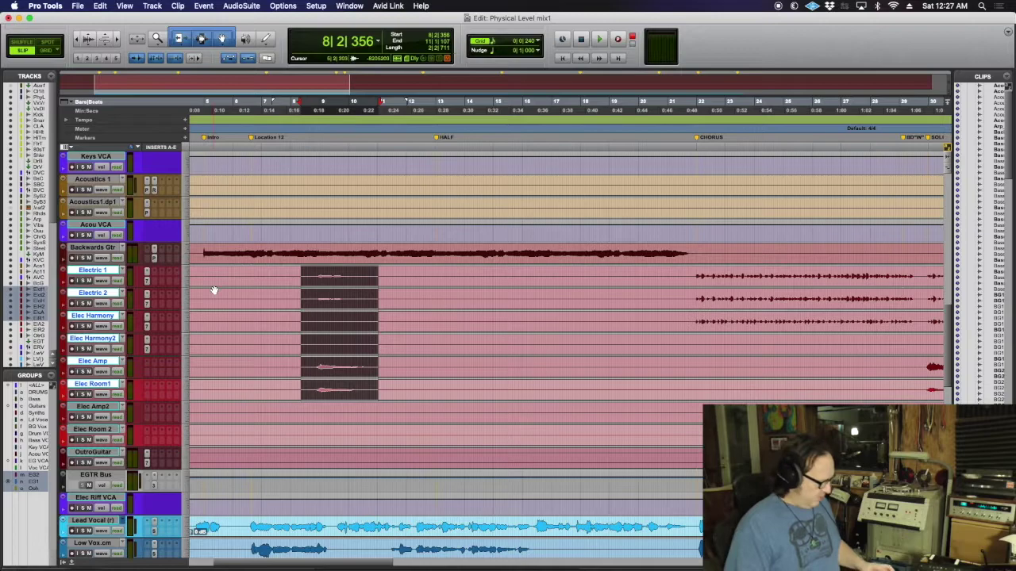
key("super+g")
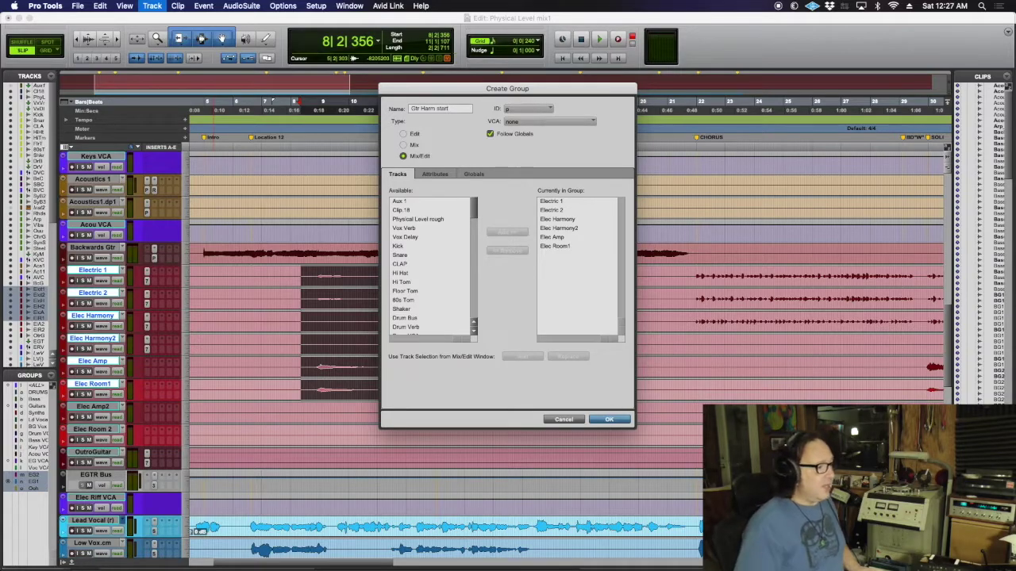
key("Return")
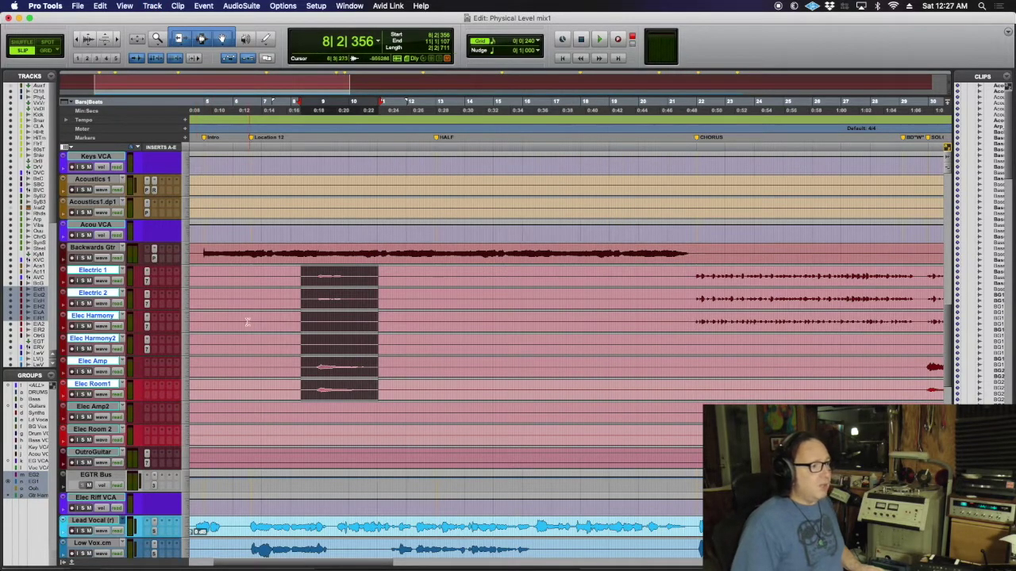
Step: Set the automation mode of the grouped electric guitar tracks, Electric 1 through Elec Room1, to touch
left_click(256, 274)
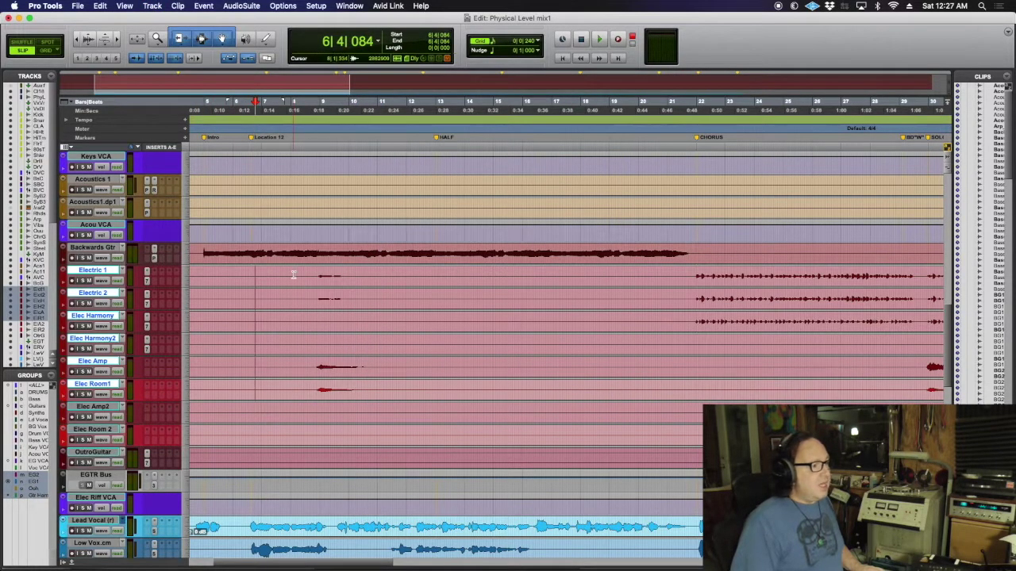
left_click(117, 281)
left_click(124, 292)
scroll(262, 289, "up", 5)
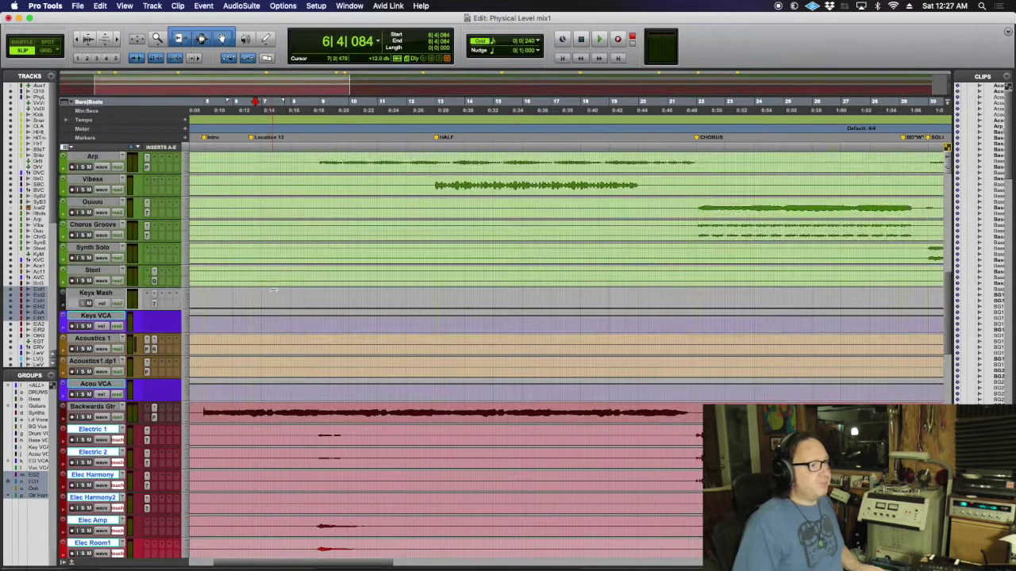
Step: Record a mix pass on the Clip.19 track from just before the Intro marker to the CHORUS marker, looking over the tracks during playback
scroll(273, 290, "down", 3)
left_click(200, 363)
key("F12")
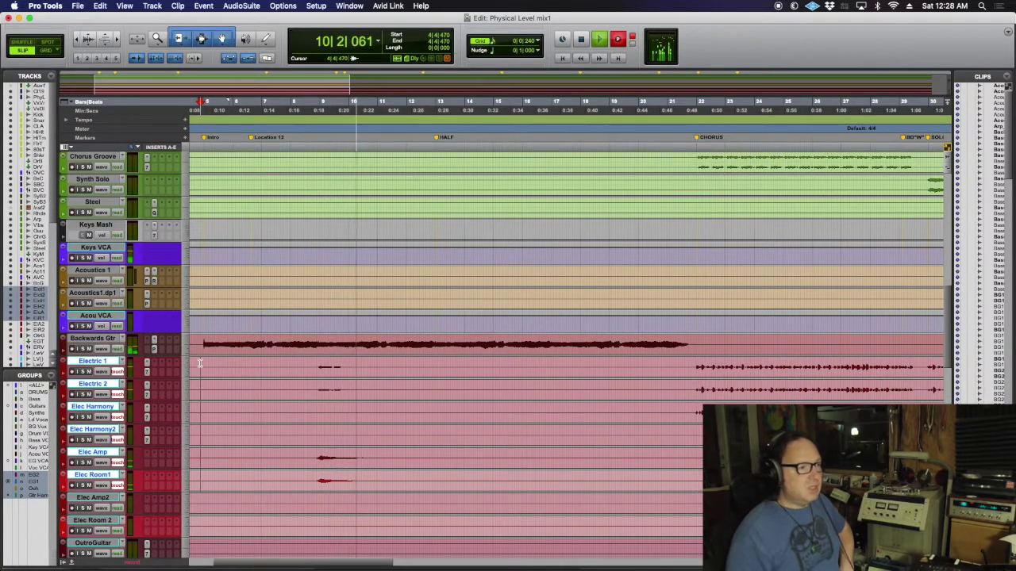
scroll(357, 333, "up", 6)
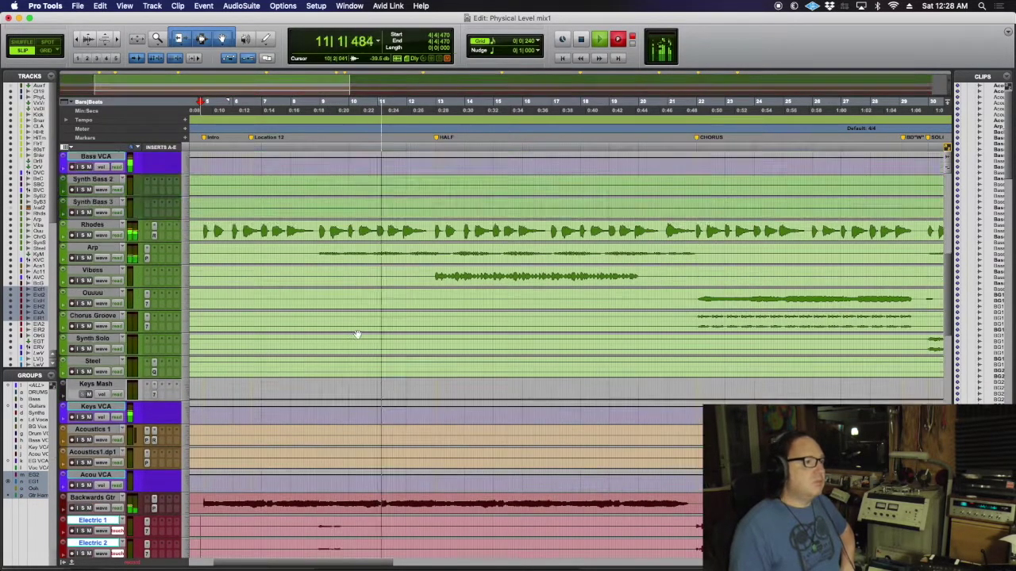
scroll(357, 334, "up", 4)
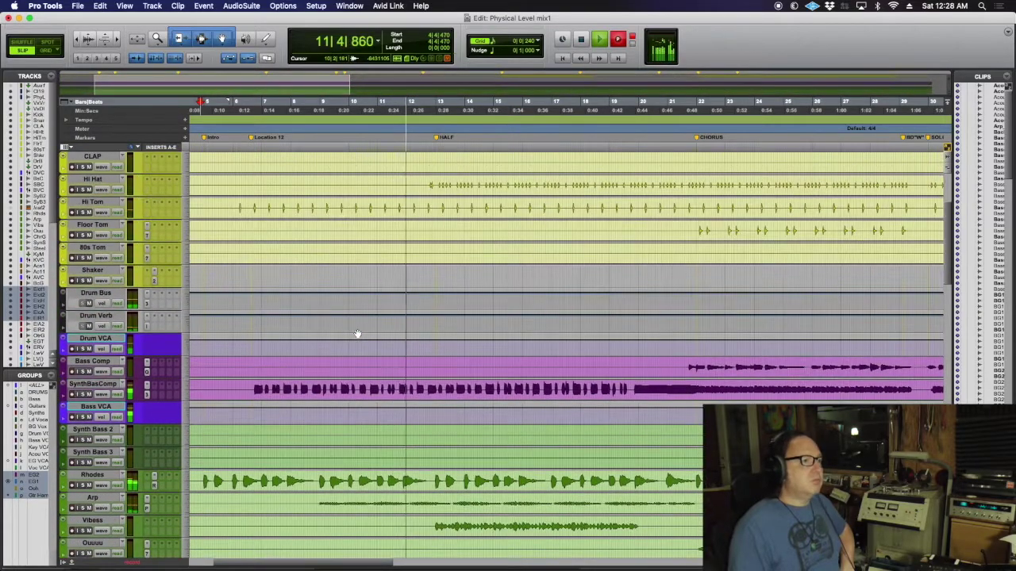
scroll(357, 334, "down", 1)
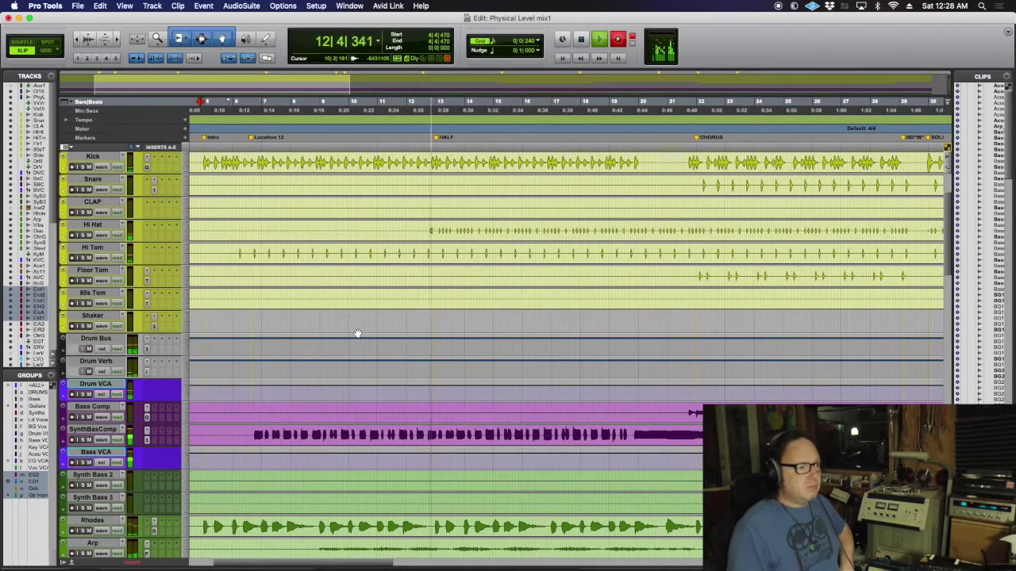
scroll(357, 333, "down", 4)
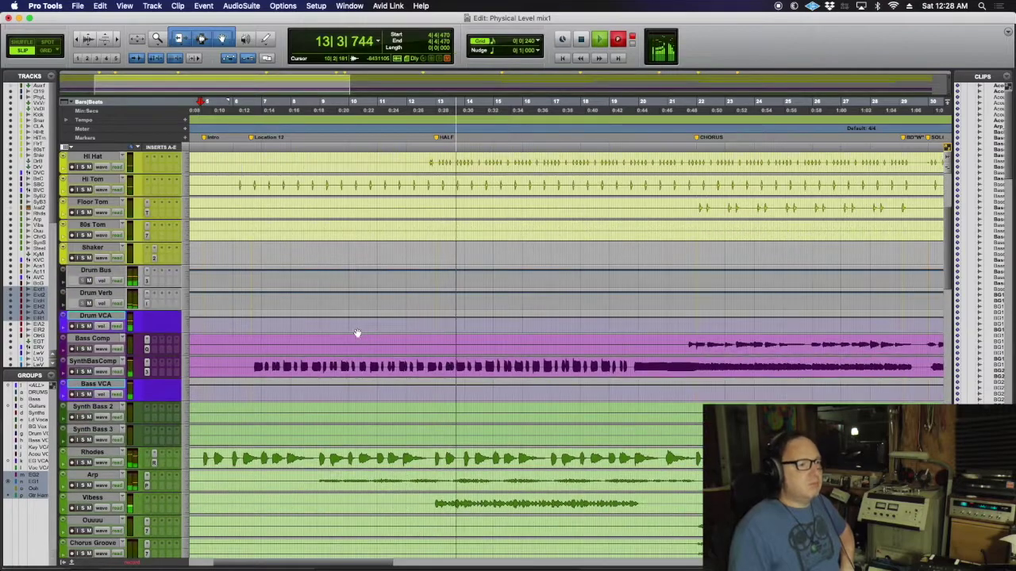
scroll(357, 334, "down", 2)
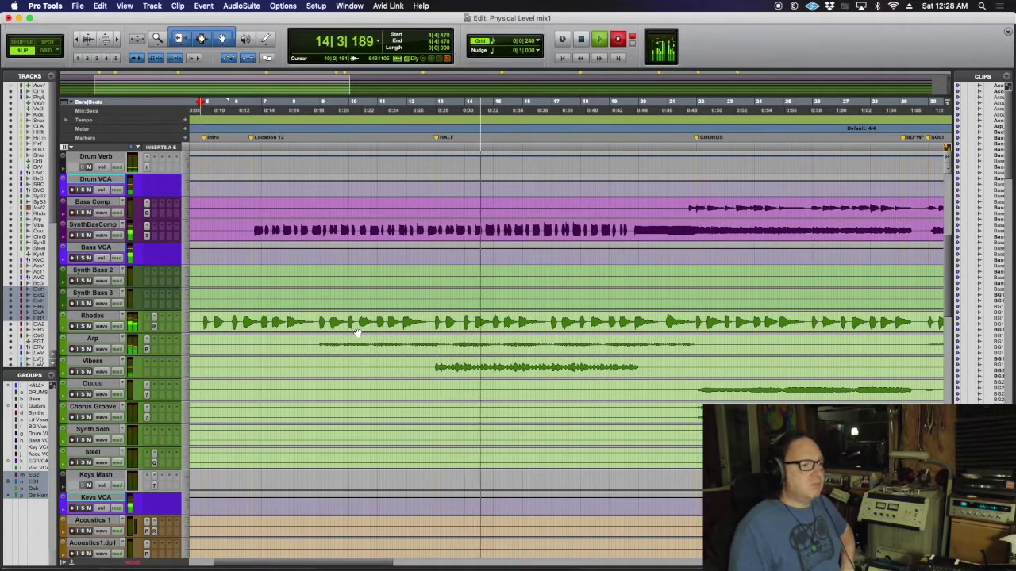
scroll(357, 334, "down", 5)
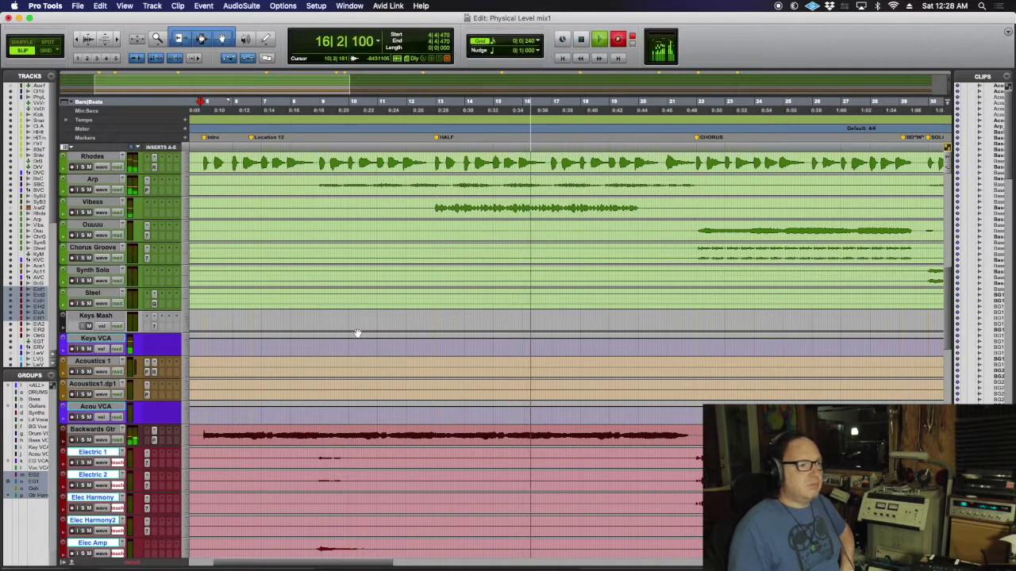
scroll(357, 333, "up", 6)
scroll(357, 333, "up", 5)
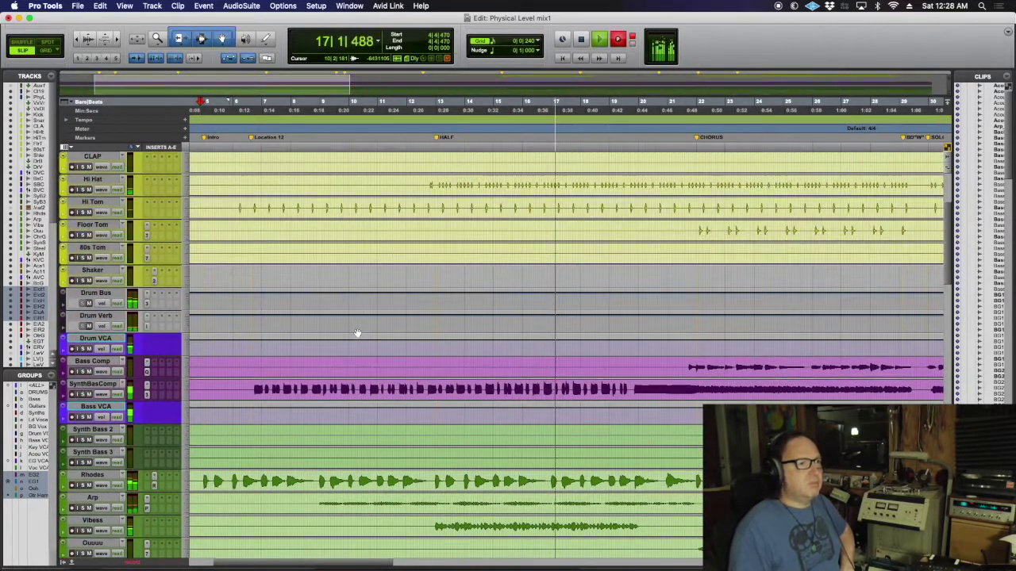
scroll(358, 330, "up", 2)
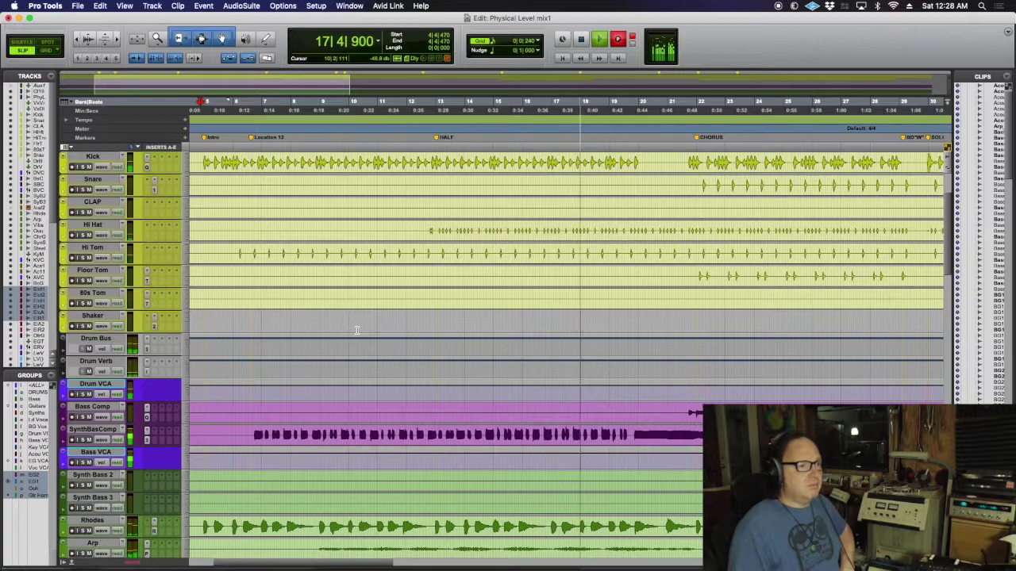
scroll(357, 330, "up", 3)
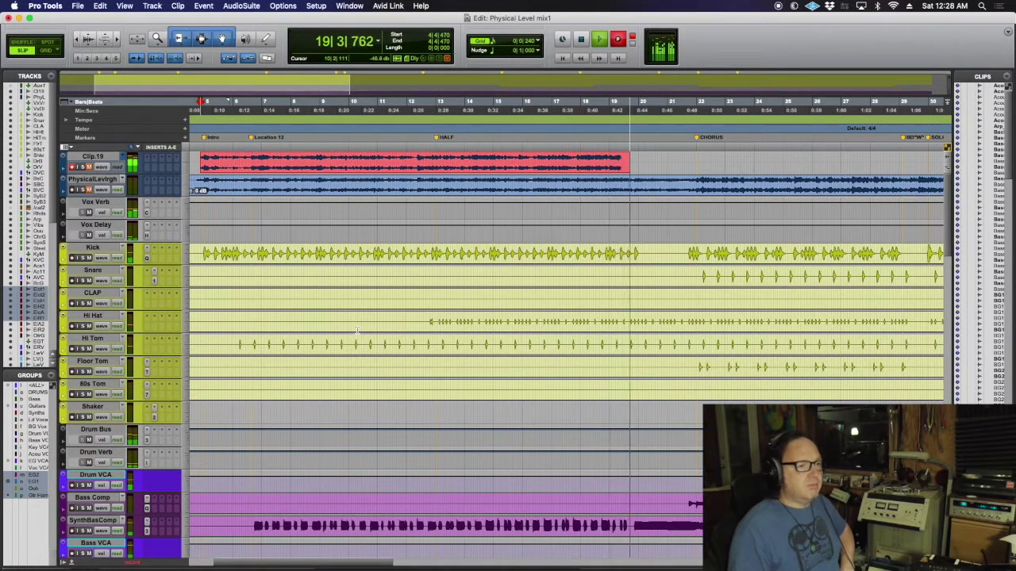
scroll(357, 330, "down", 6)
scroll(357, 330, "down", 12)
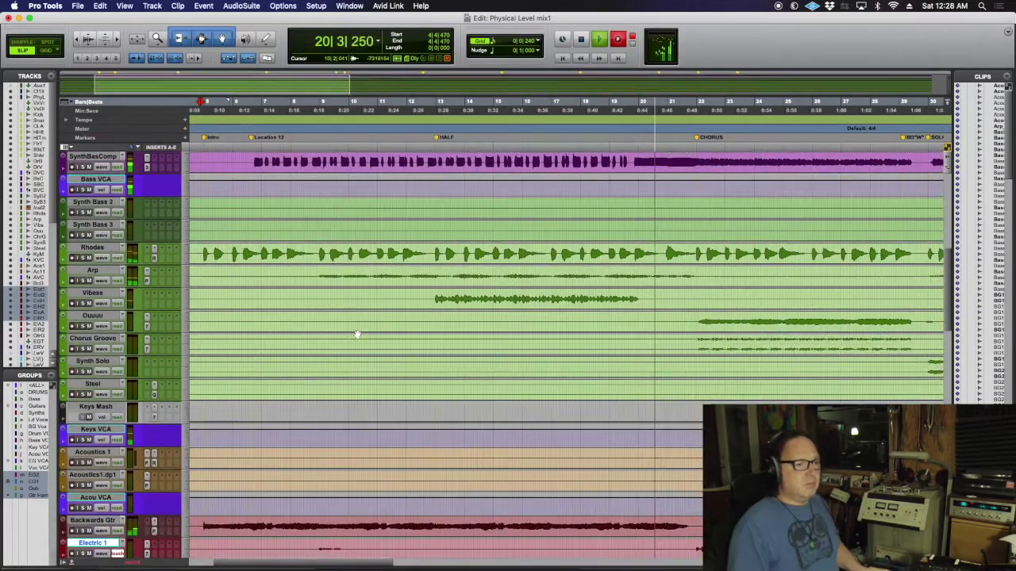
scroll(356, 334, "down", 10)
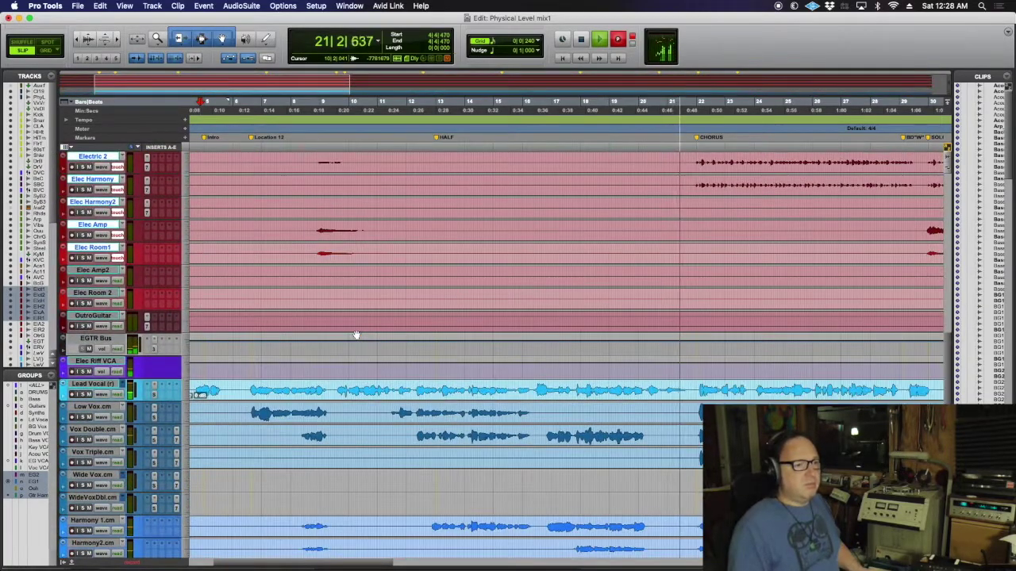
key("space")
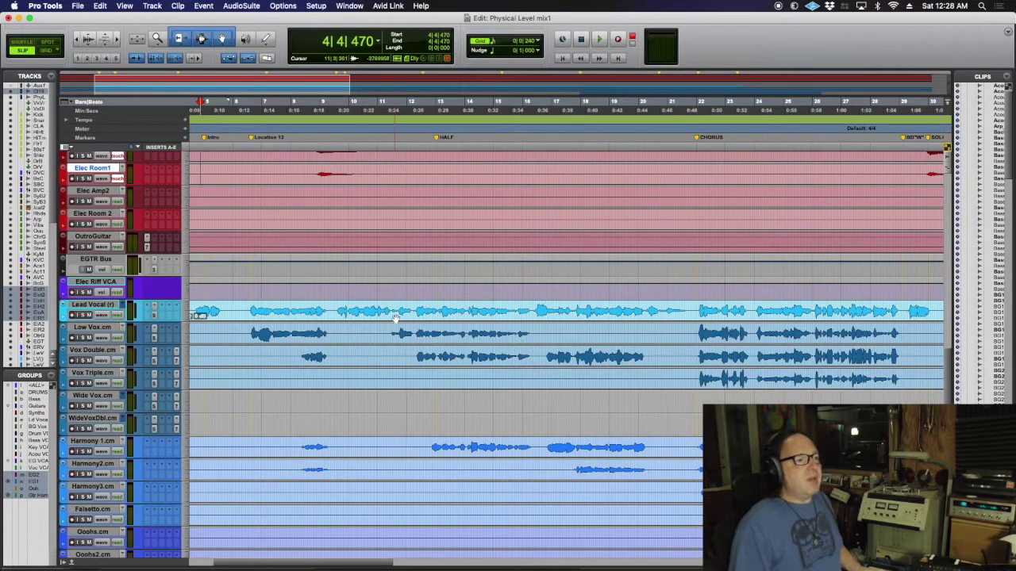
Step: Select the CLAP and Hi Hat tracks from just before the HALF marker to the start of the chorus
scroll(399, 322, "up", 20)
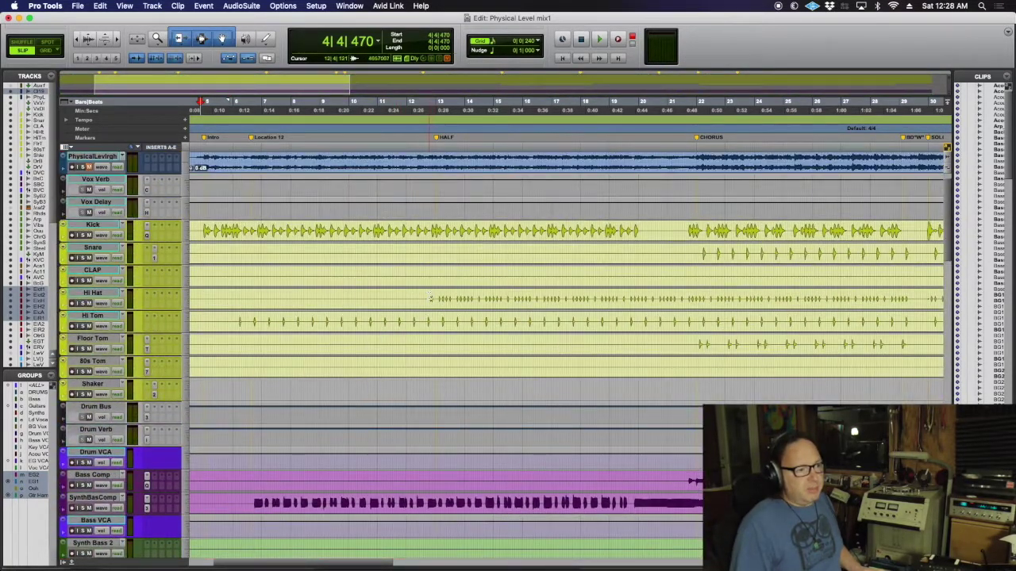
left_click_drag(431, 298, 699, 288)
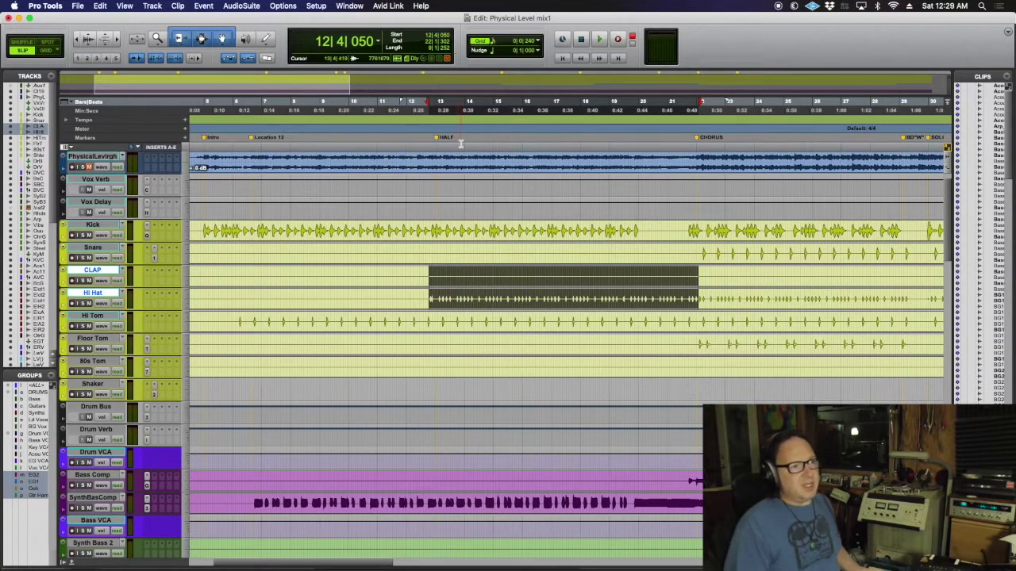
scroll(468, 147, "right", 5)
scroll(398, 184, "left", 2)
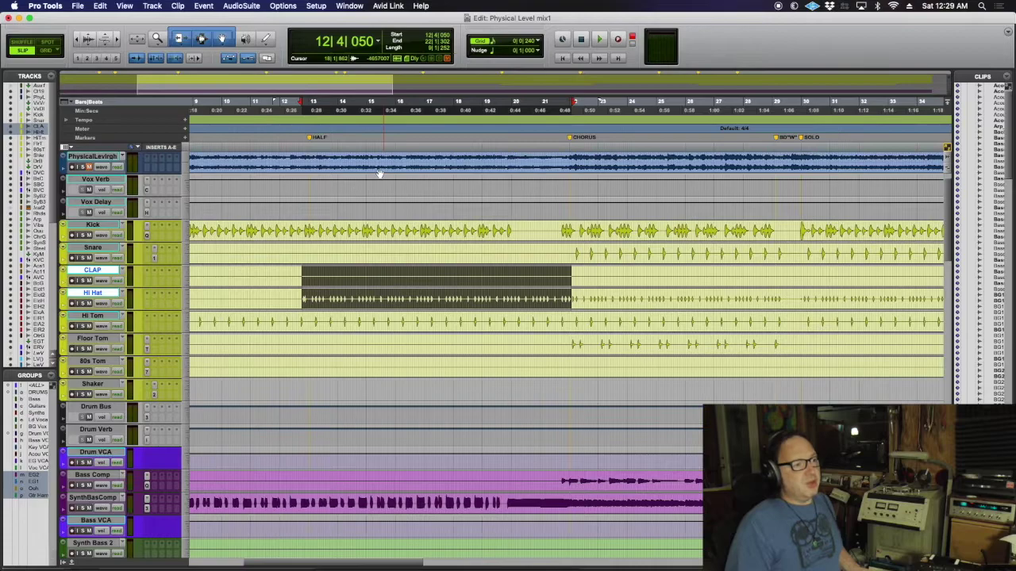
Step: Set the Drum, Bass, Keys and Elec Riff VCA tracks and the Lead Vocal to touch automation
scroll(379, 173, "down", 1)
scroll(379, 173, "down", 14)
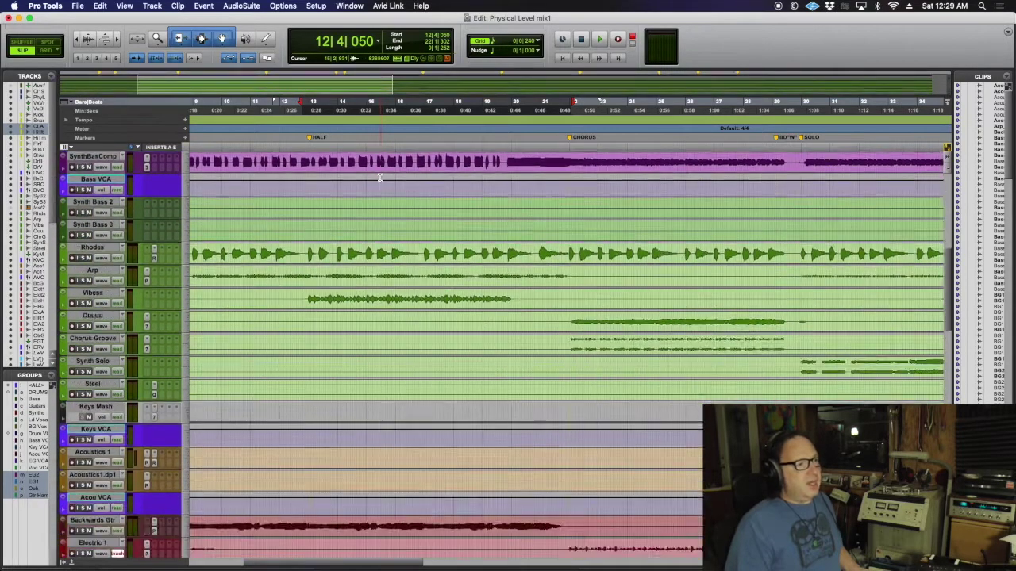
scroll(380, 178, "up", 16)
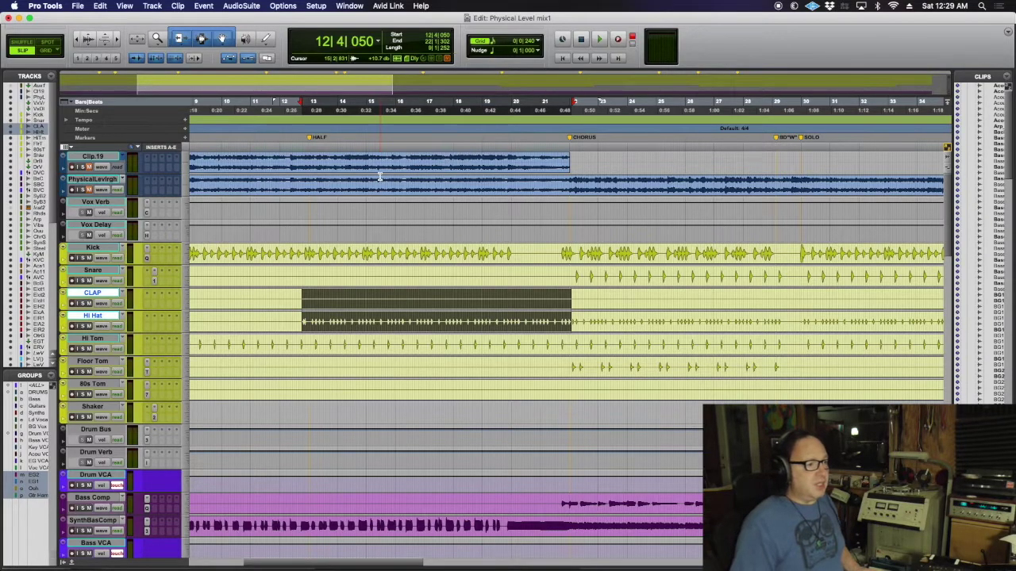
scroll(380, 305, "down", 8)
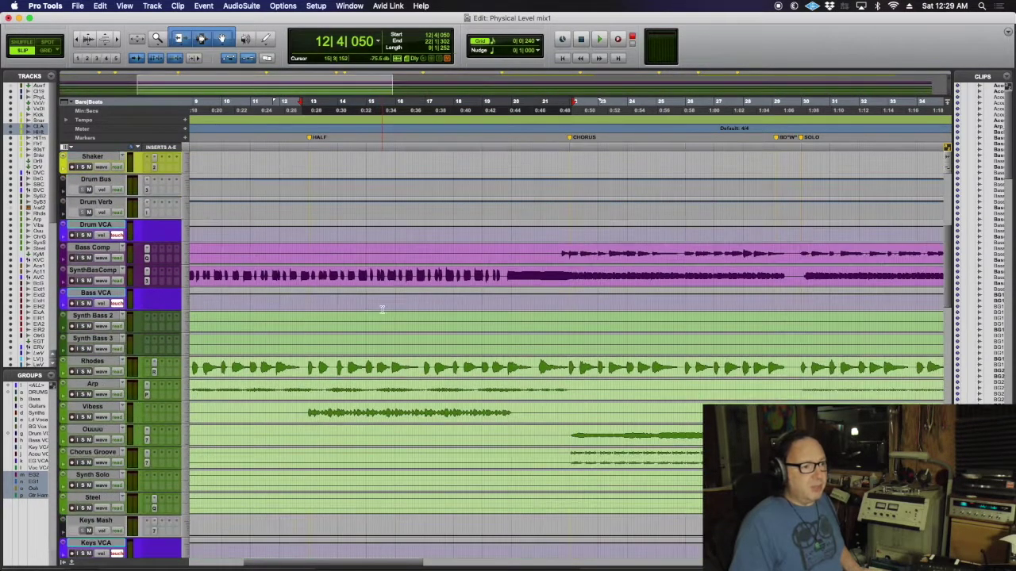
scroll(382, 309, "down", 15)
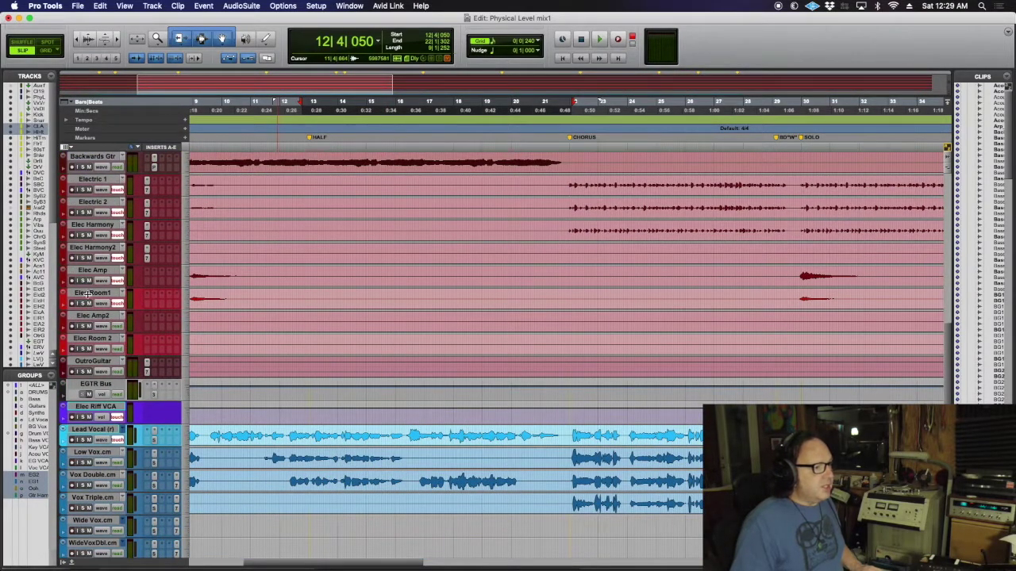
Step: Shrink the height of all tracks to fit the drums through the lead vocals in one view
key("ctrl+alt+Down")
key("ctrl+alt+Down")
scroll(365, 347, "up", 10)
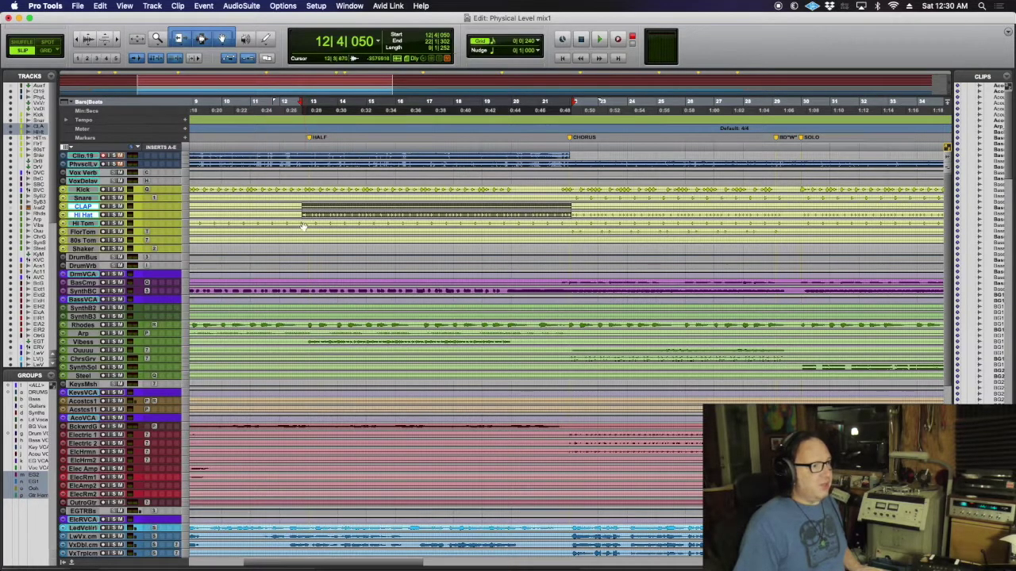
scroll(303, 239, "left", 2)
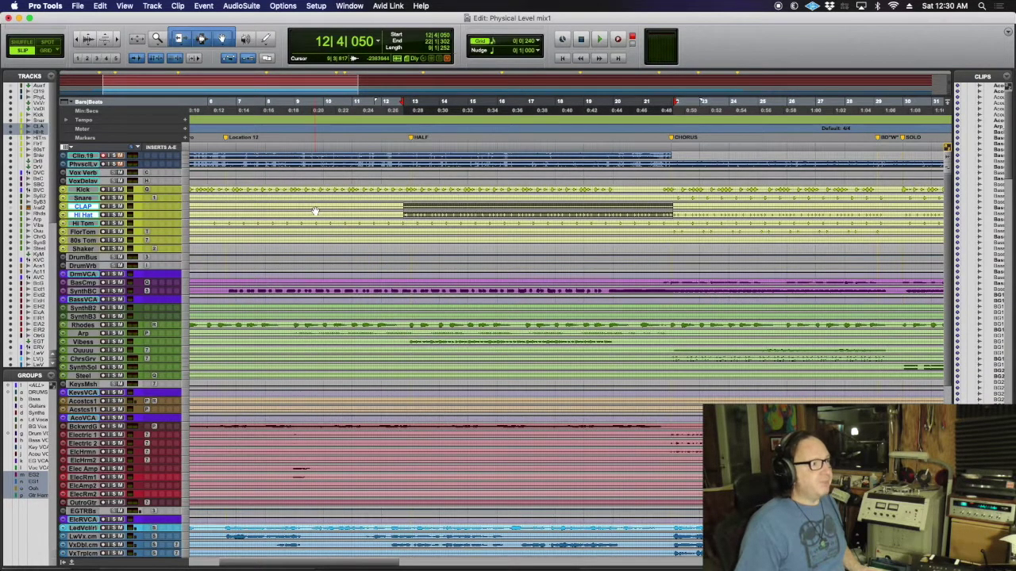
Step: Record a new mix pass from 9|3|747 up to the start of the chorus
left_click(315, 212)
key("super+space")
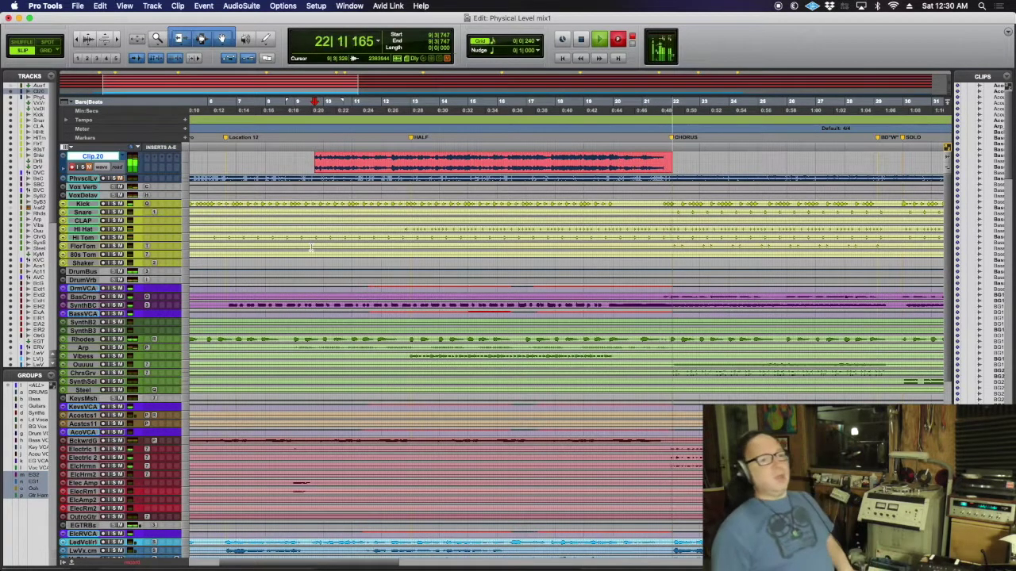
key("space")
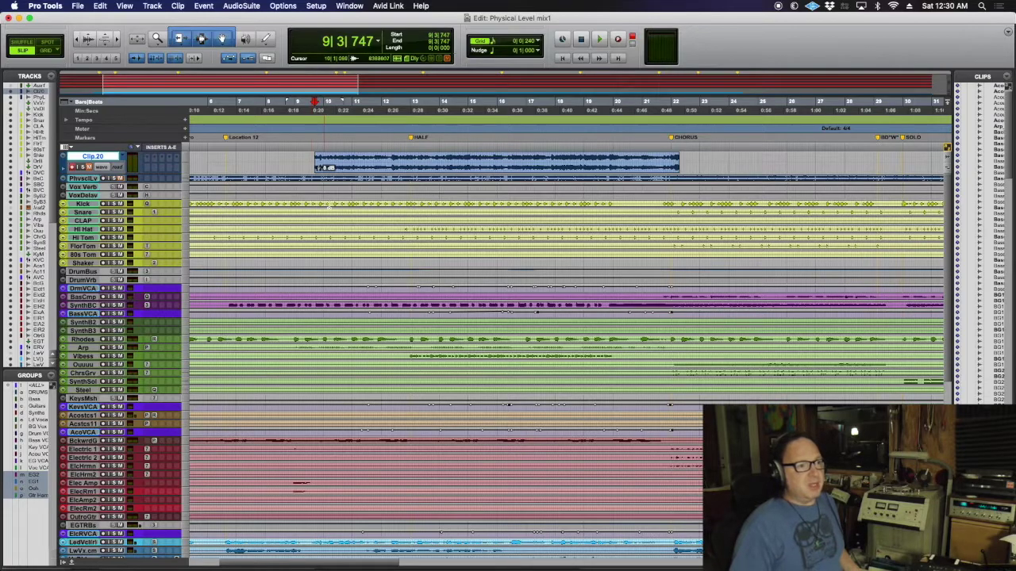
Step: Enlarge the Drum VCA track to examine its volume automation up to the chorus, and shrink it back to minimum height
scroll(697, 281, "right", 3)
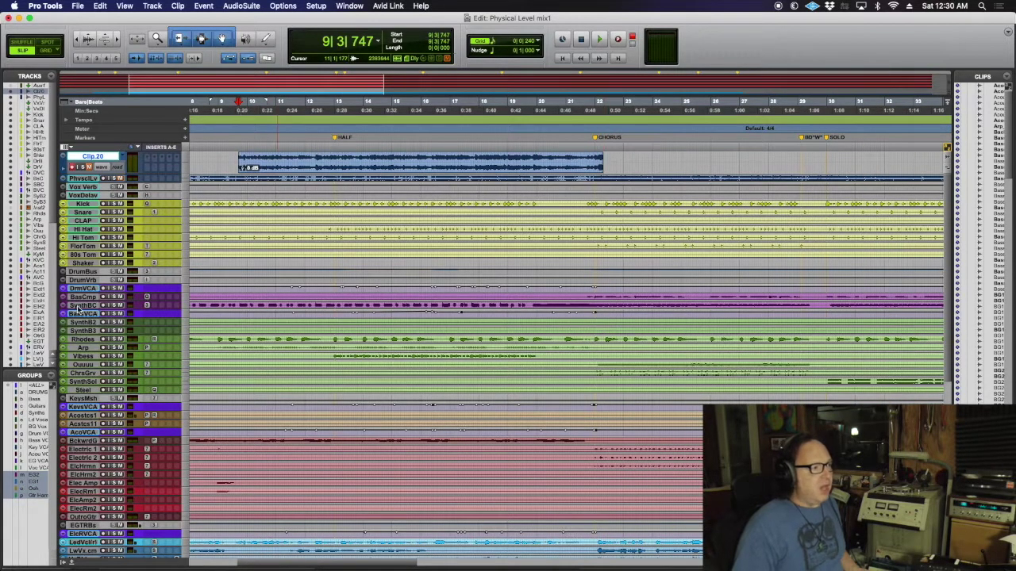
left_click_drag(83, 292, 71, 410)
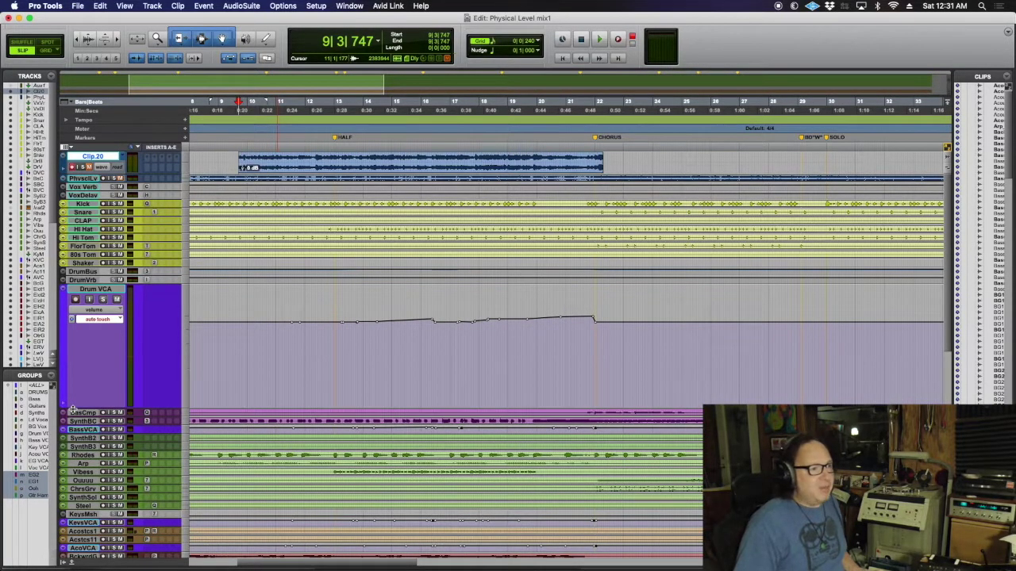
left_click_drag(73, 395, 72, 291)
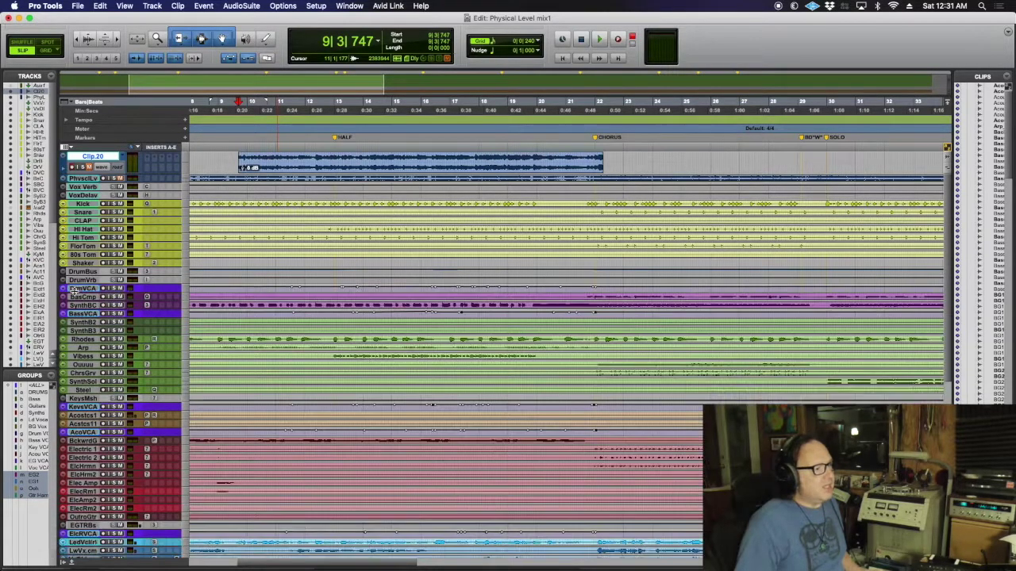
Step: Record another mix pass from 18|1|862 up to the CHORUS marker
scroll(468, 393, "down", 5)
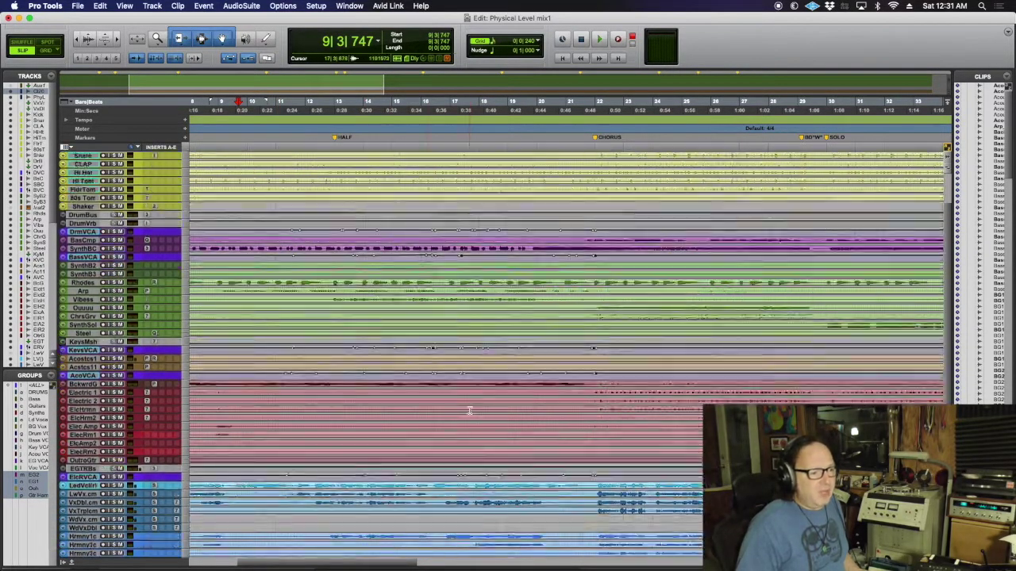
scroll(468, 407, "down", 1)
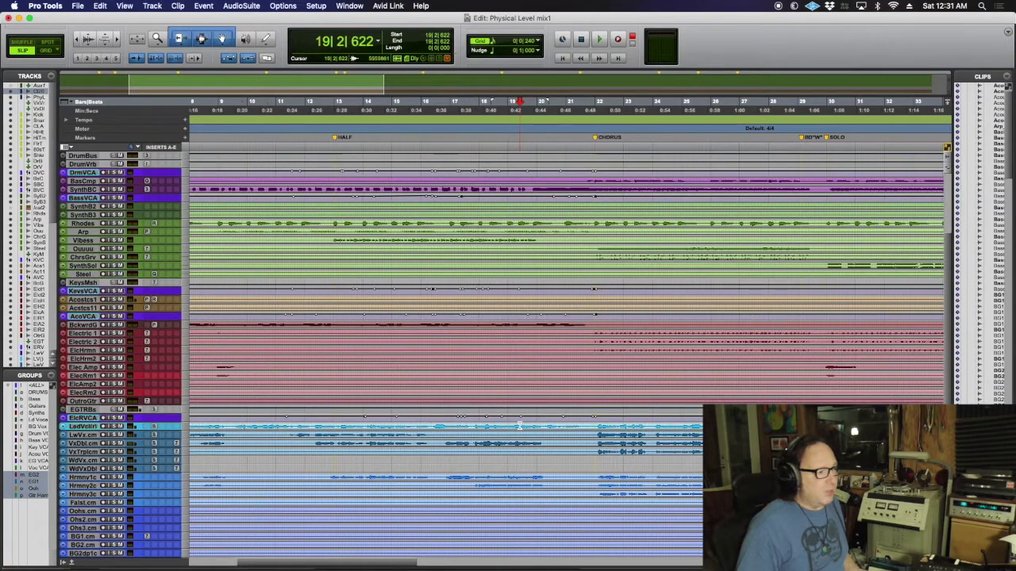
scroll(519, 426, "down", 8)
left_click(485, 261)
key("space")
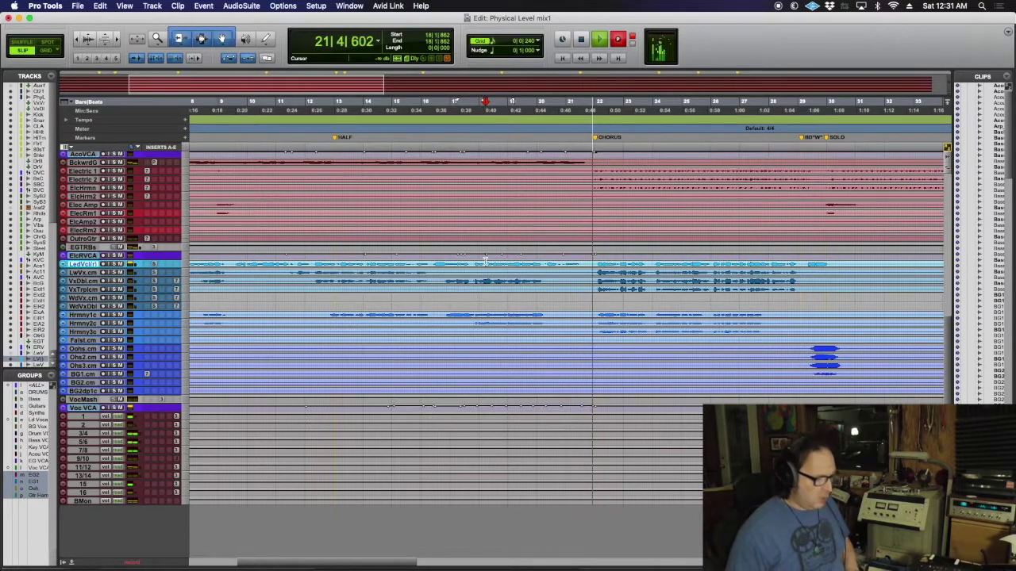
key("space")
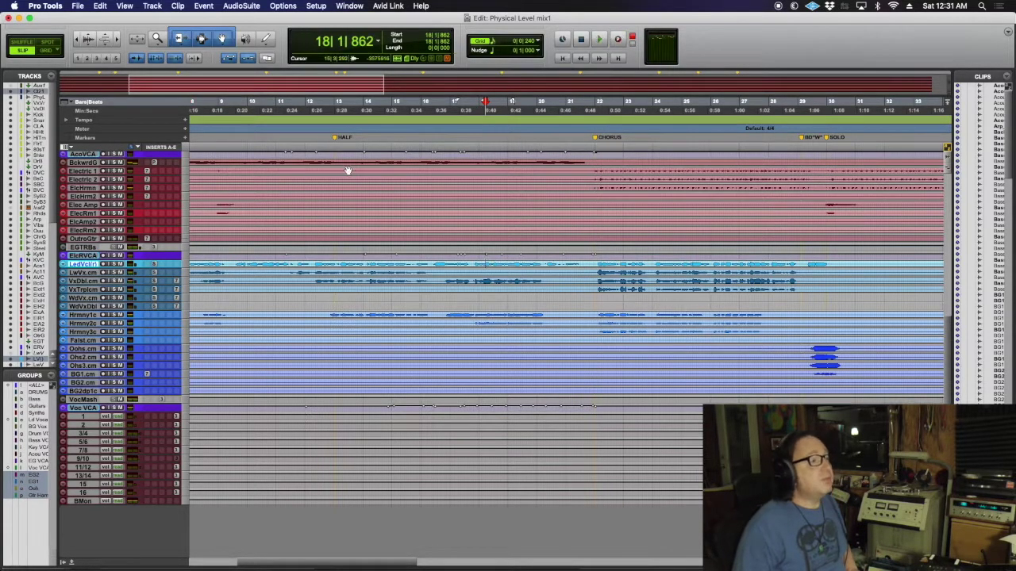
Step: Enlarge the Lead Vocal track and show its volume automation in a tall lane beneath the waveform
scroll(365, 206, "up", 10)
scroll(382, 237, "down", 8)
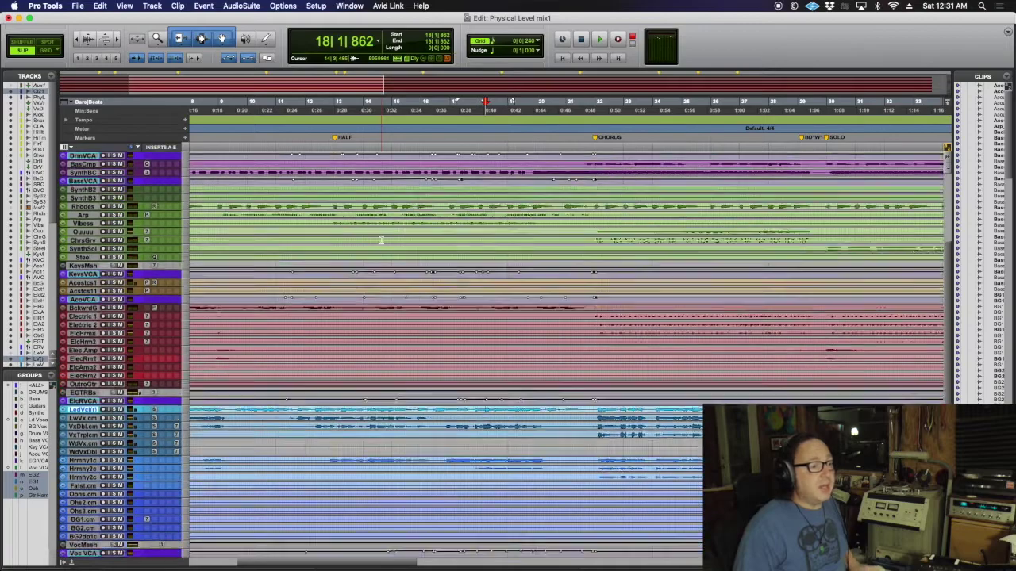
left_click_drag(85, 354, 72, 433)
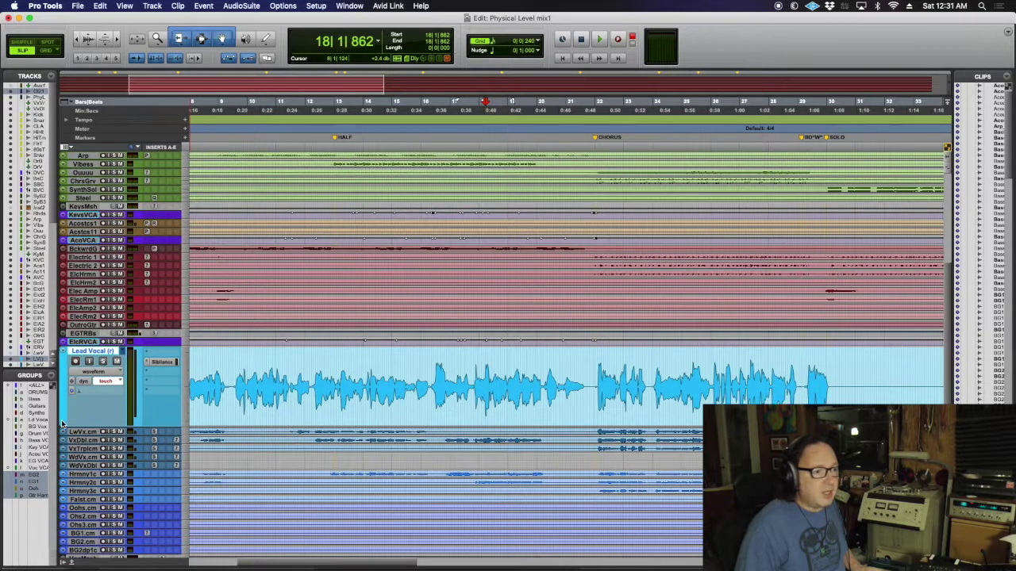
left_click(62, 425)
left_click_drag(113, 452, 111, 556)
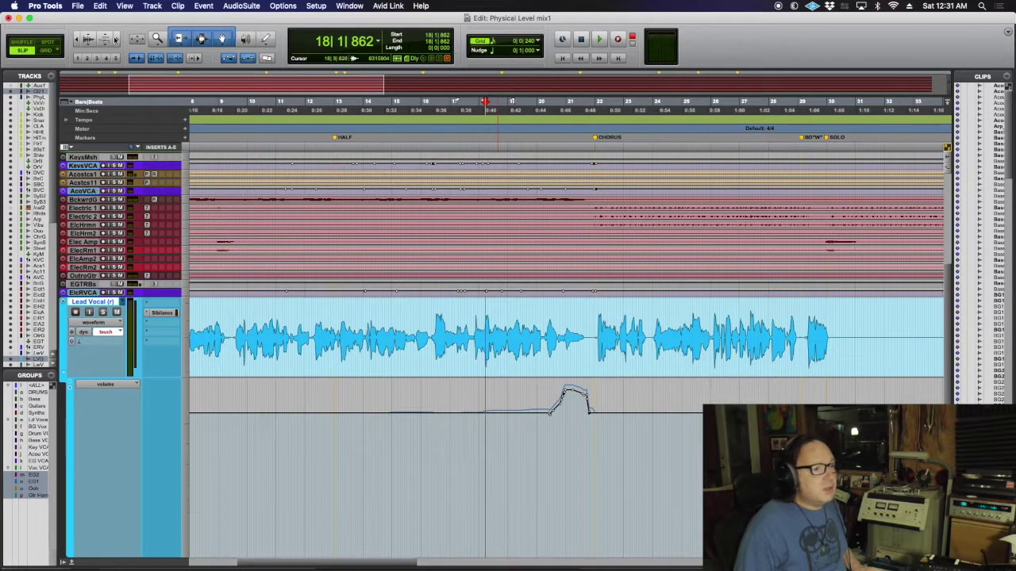
scroll(437, 283, "up", 5)
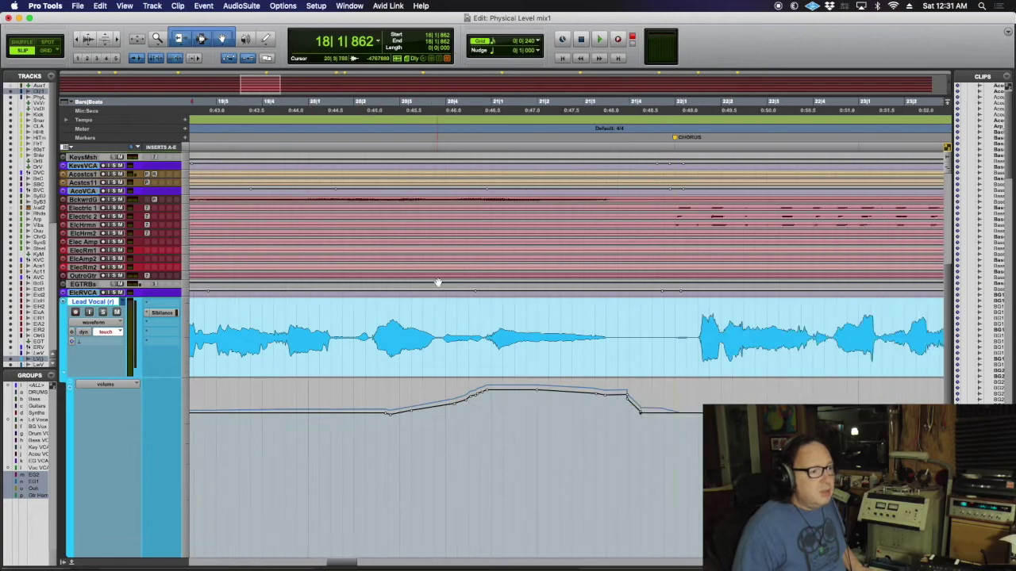
Step: Reshape the Lead Vocal volume rise before the chorus with breakpoints at about +7.5 dB between 20|3 and 21|1
left_click(479, 429)
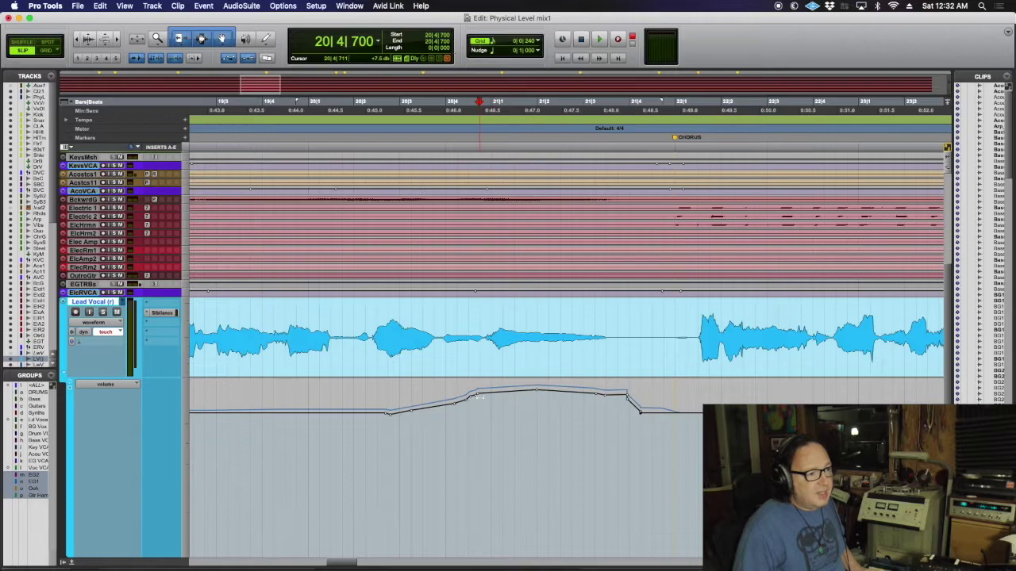
mouse_move(481, 394)
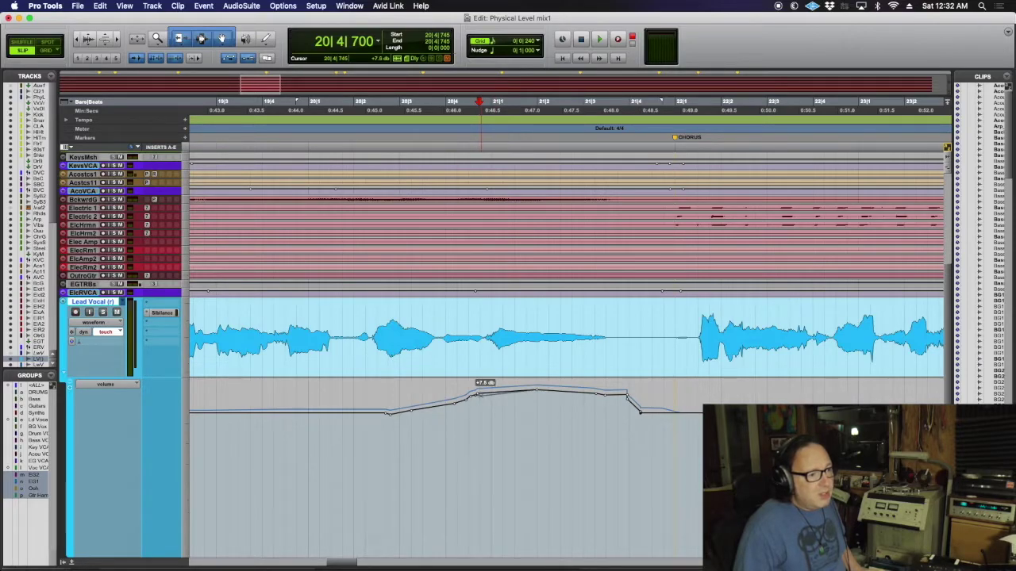
left_click(491, 420)
left_click(494, 394)
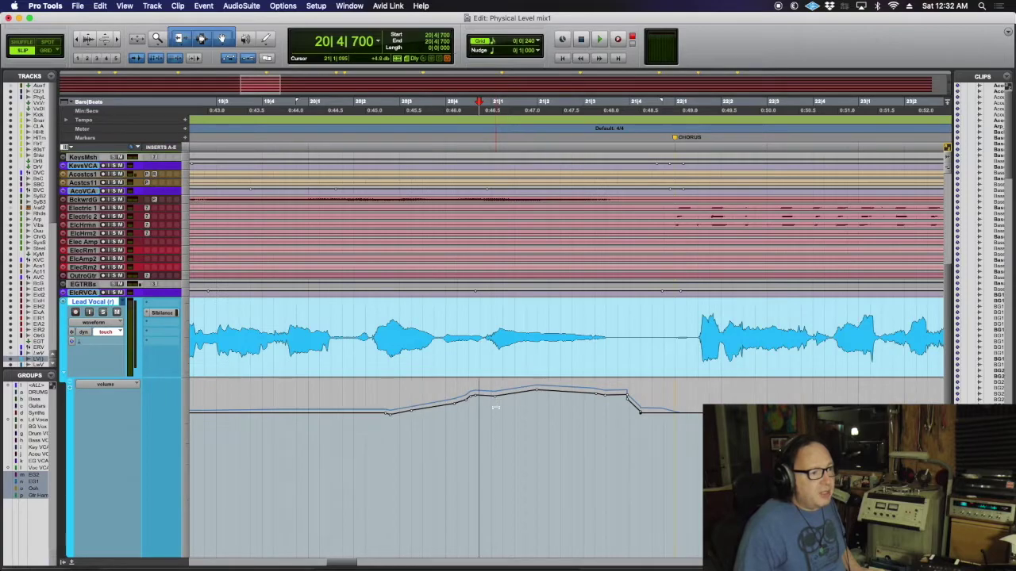
left_click(477, 407)
left_click(454, 403)
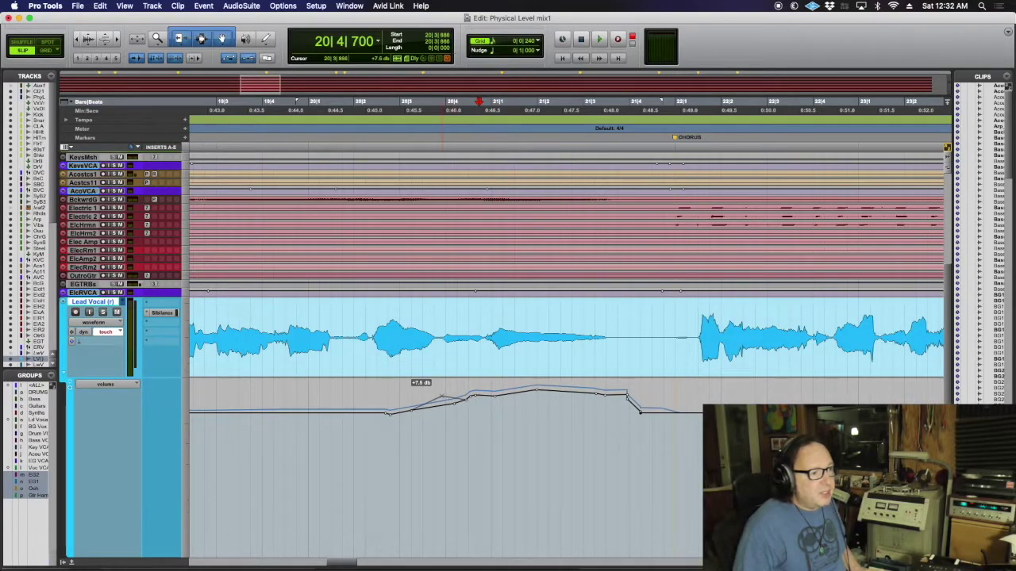
left_click(444, 400)
Step: Delete the Lead Vocal volume breakpoints between 20|4|191 and 20|4|601 to smooth the dip in the curve
left_click(477, 403)
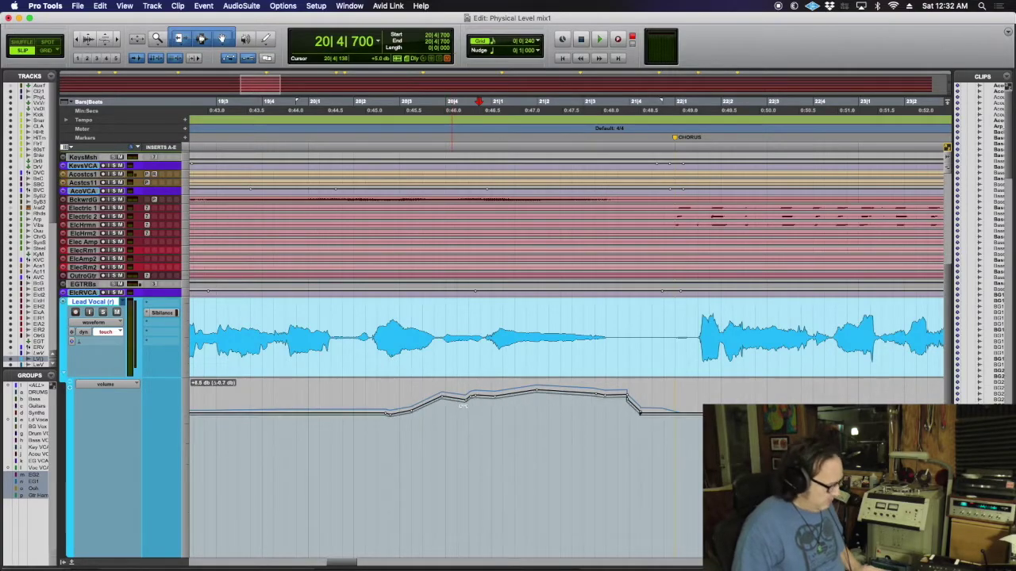
left_click(464, 405)
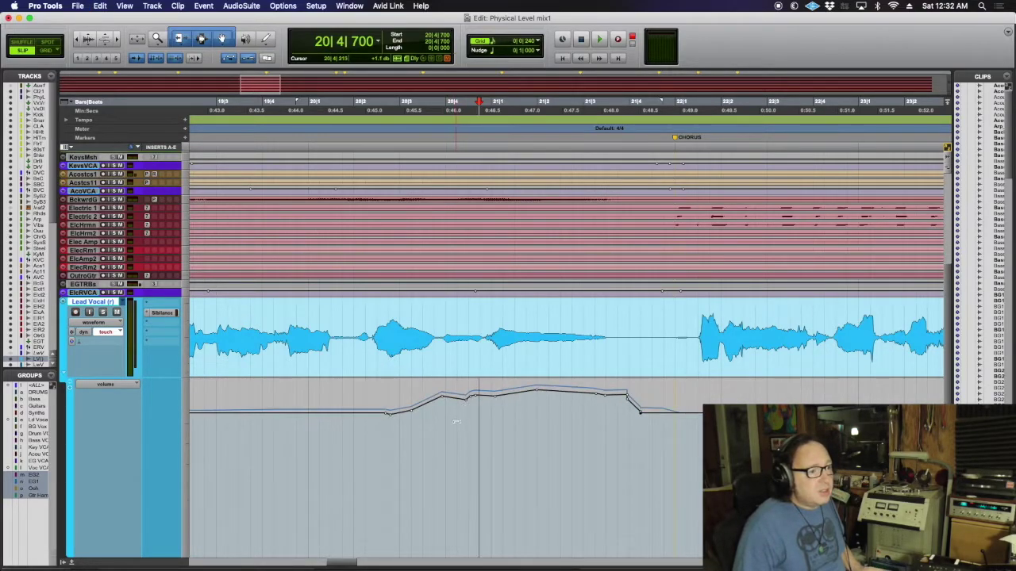
left_click_drag(454, 446, 474, 446)
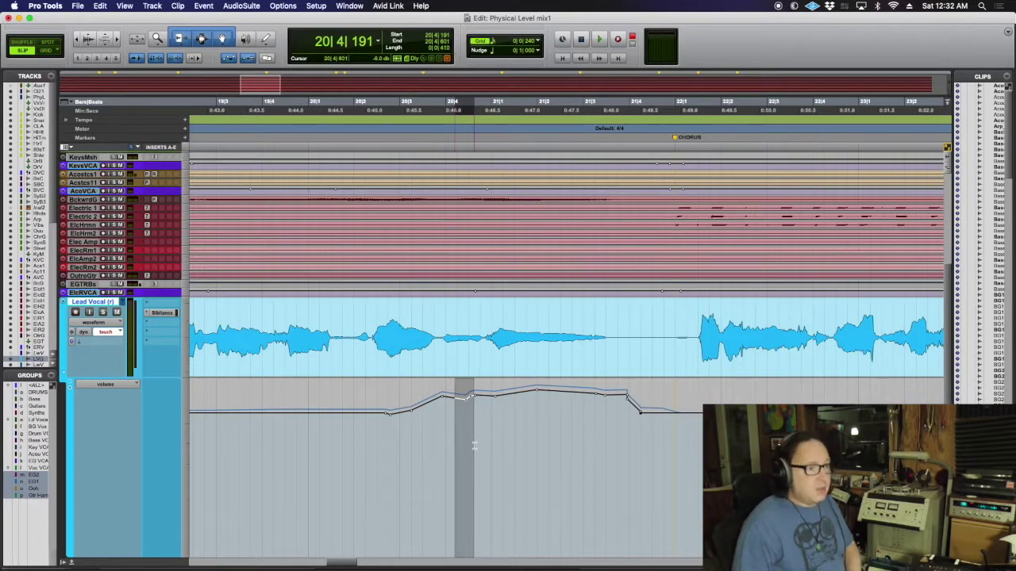
key("Delete")
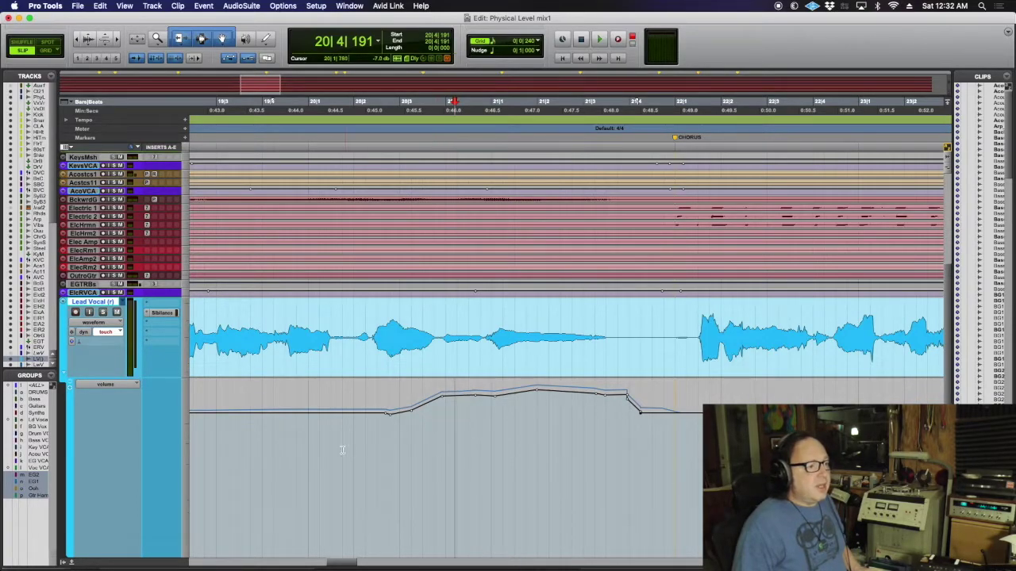
Step: Record a pass from 19|4|345 to just before the CHORUS marker to audition the edited vocal level
left_click(278, 449)
scroll(332, 319, "up", 3)
key("space")
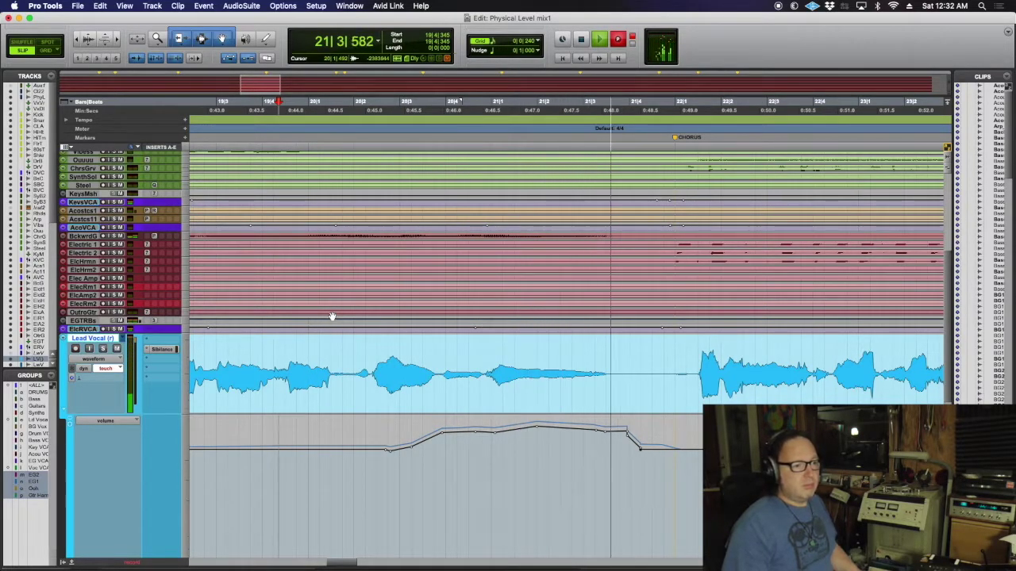
key("space")
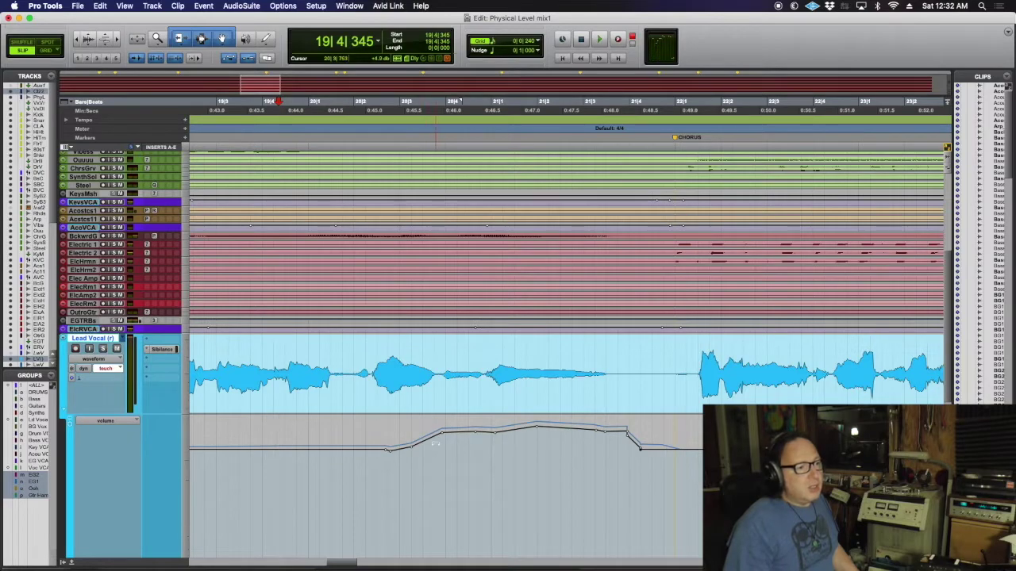
Step: Raise the clip gain of the short Lead Vocal phrase from 20|3|819 to 20|4|811 by about 6 dB and crossfade its edges
left_click_drag(439, 373, 484, 389)
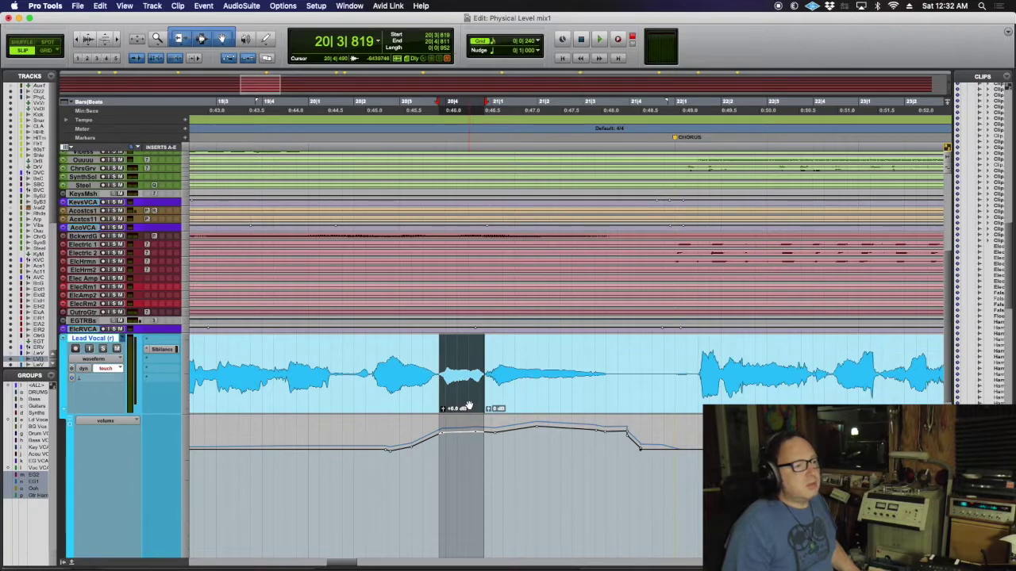
left_click(438, 413)
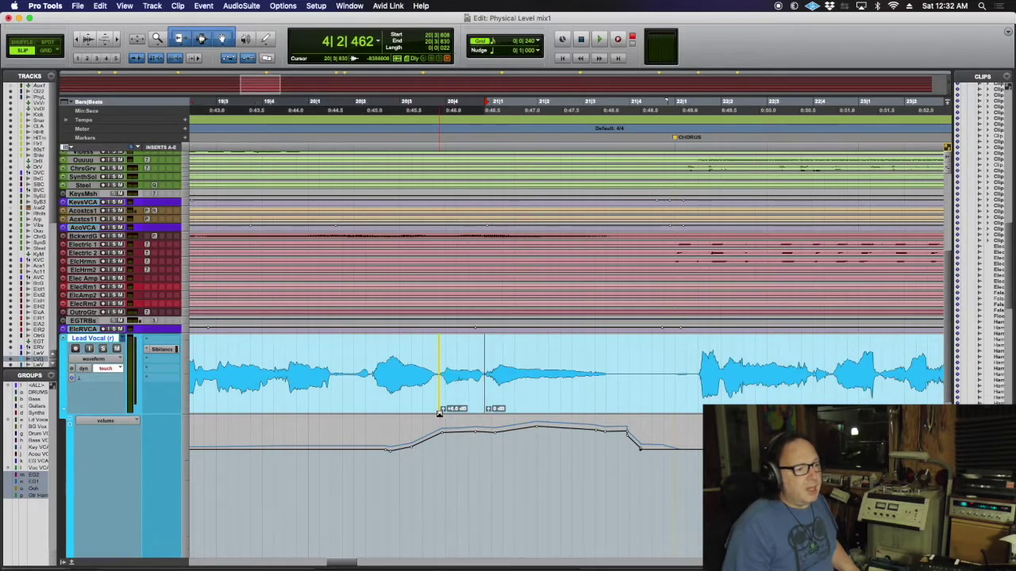
left_click_drag(482, 413, 486, 411)
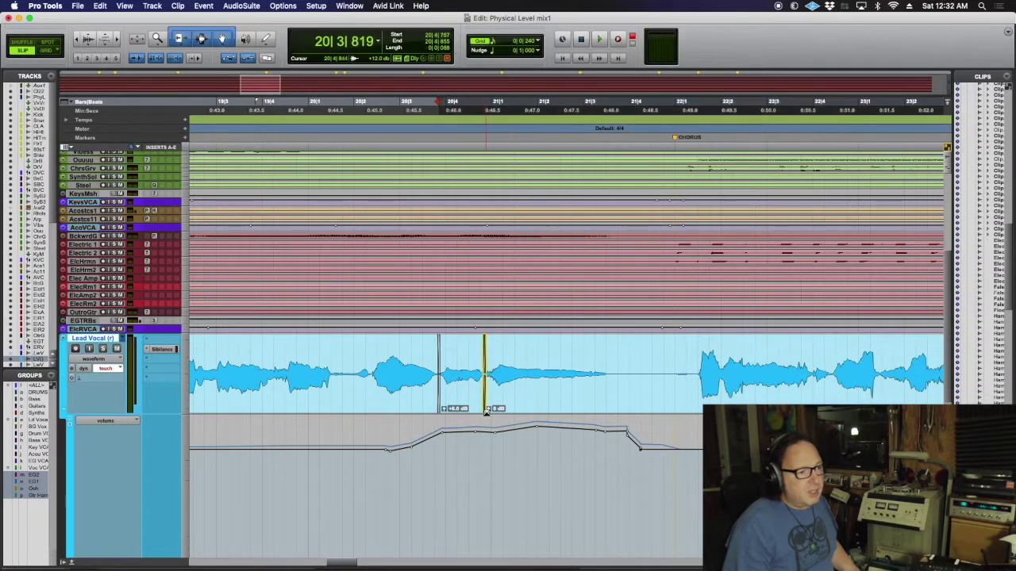
Step: Dip the Lead Vocal volume at about 21|1|095 and record a pass from 19|4|390 into the chorus
left_click(492, 434)
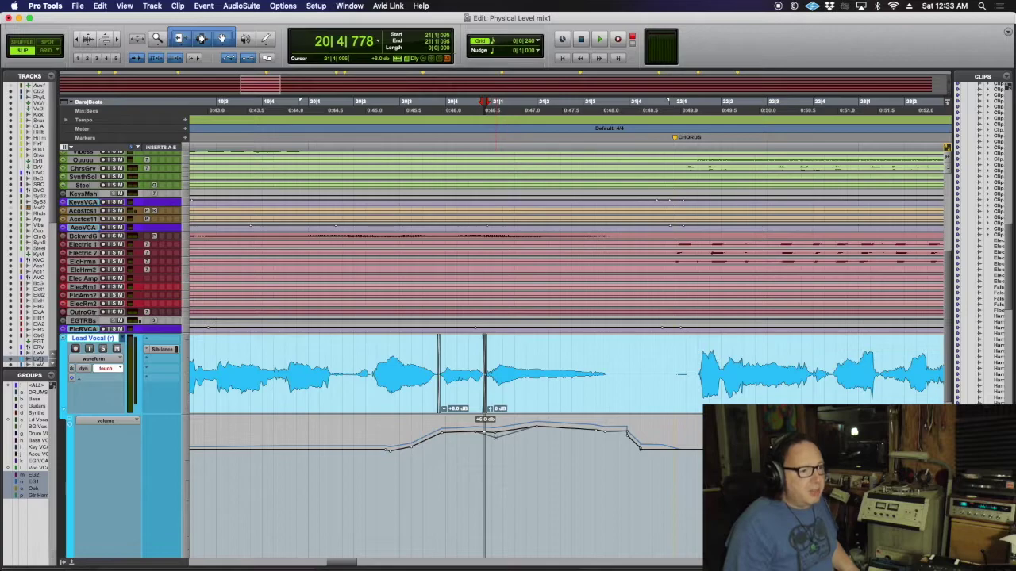
left_click_drag(488, 432, 497, 442)
left_click(345, 475)
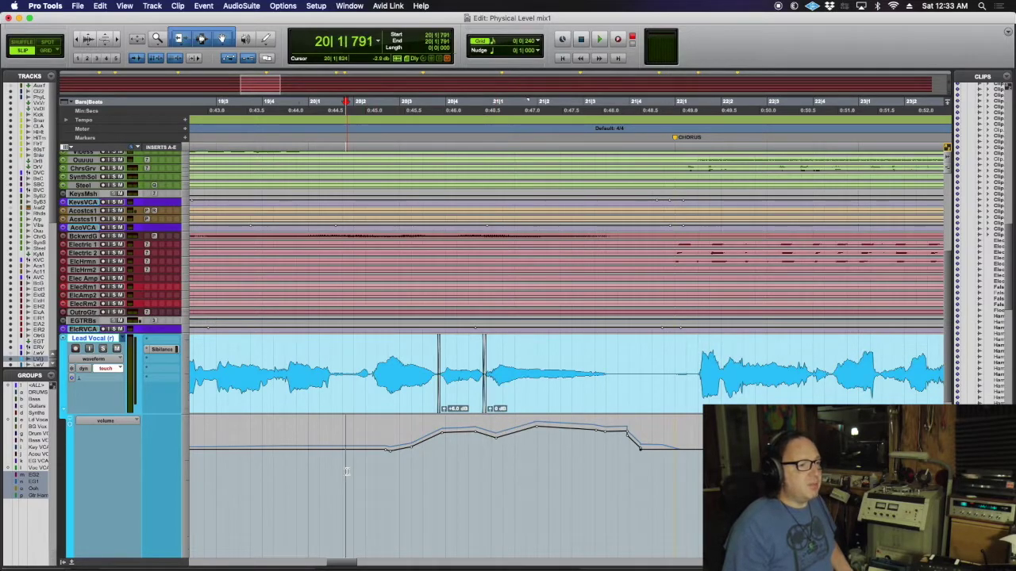
scroll(282, 432, "down", 3)
left_click(282, 433)
key("space")
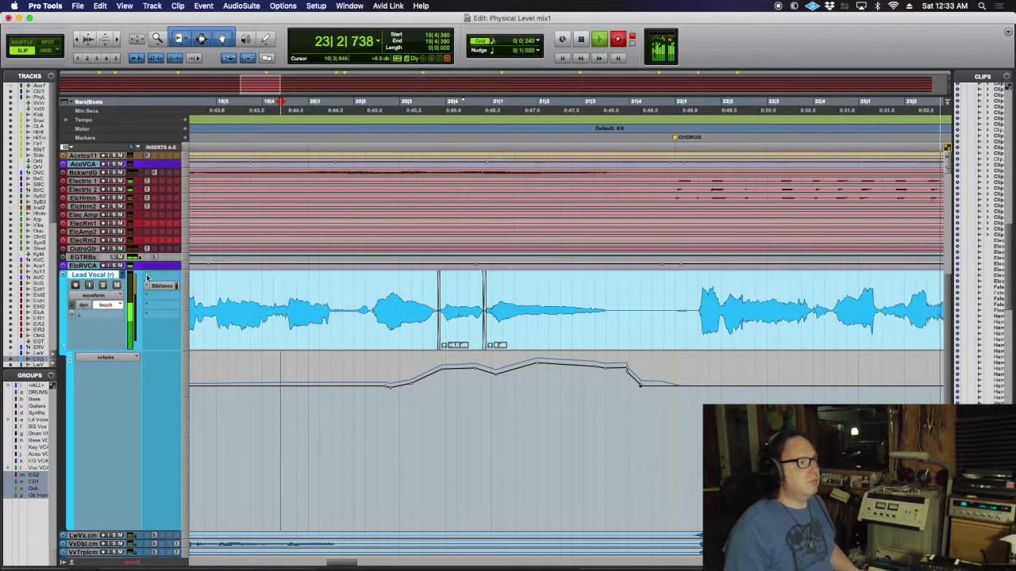
key("space")
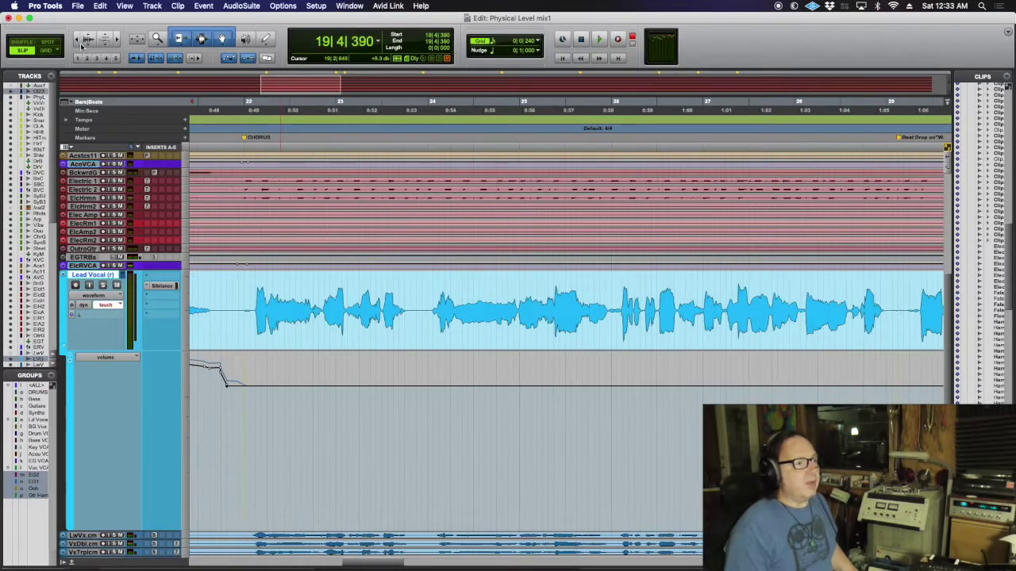
Step: Set the playback start on the Ouuuu track at 20|2|418, ahead of the CHORUS marker
left_click(83, 40)
scroll(448, 375, "up", 6)
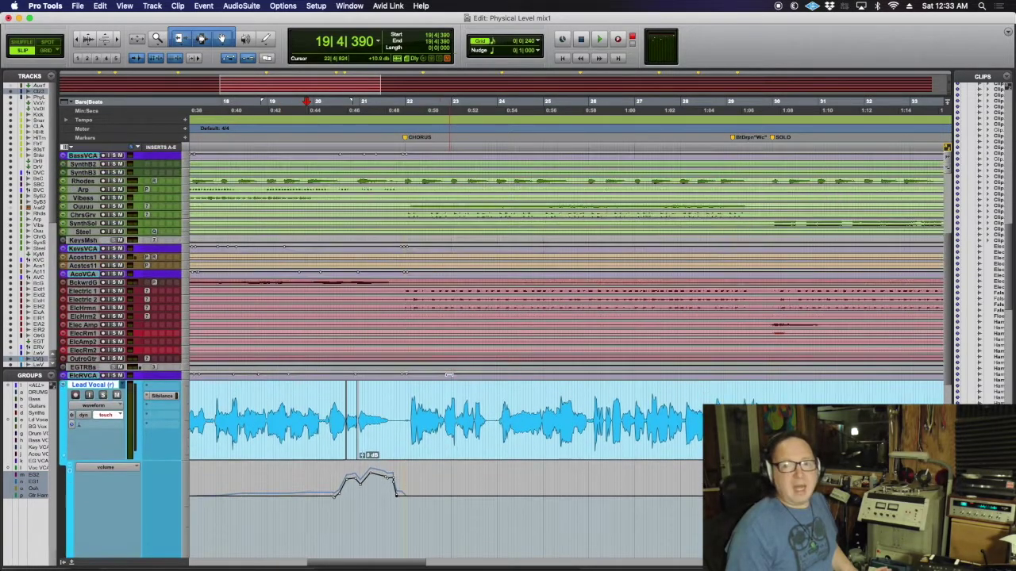
scroll(448, 375, "up", 5)
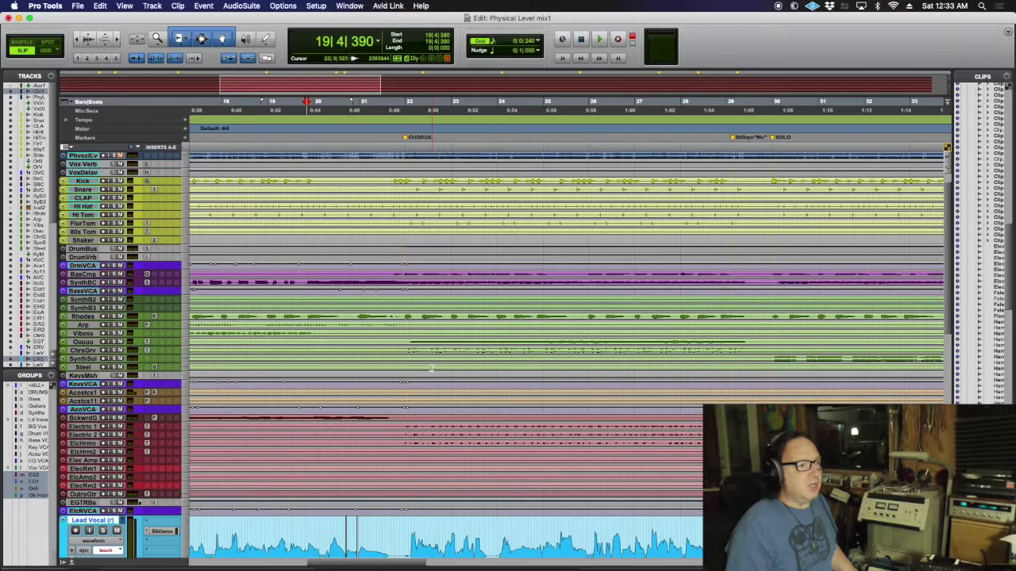
scroll(431, 367, "down", 1)
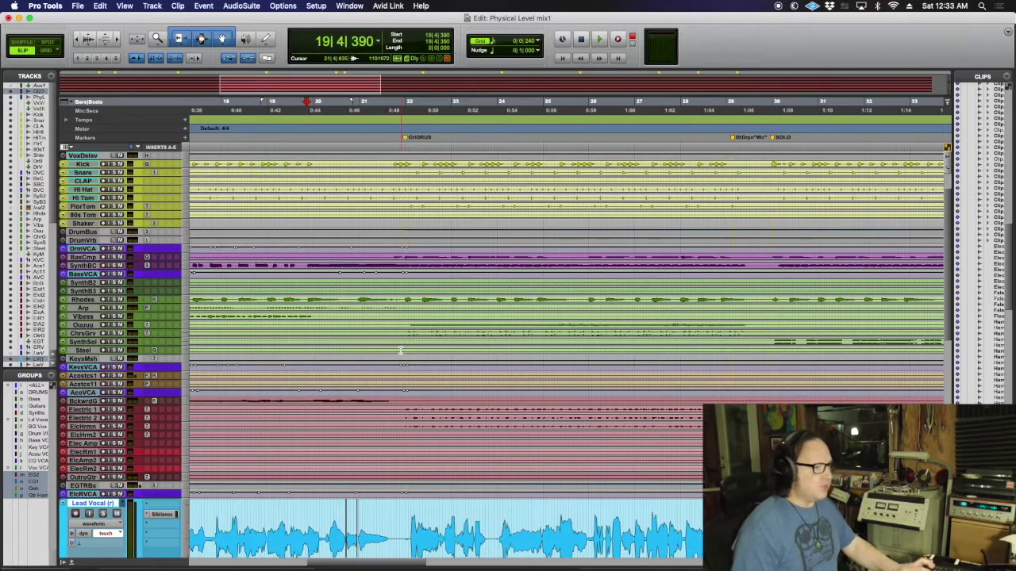
left_click(330, 324)
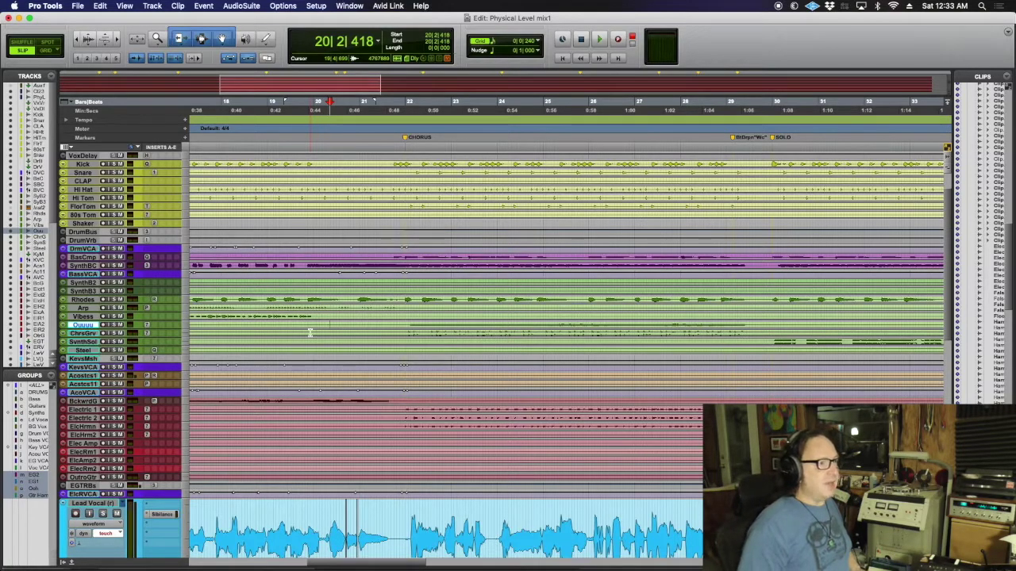
scroll(339, 307, "up", 2)
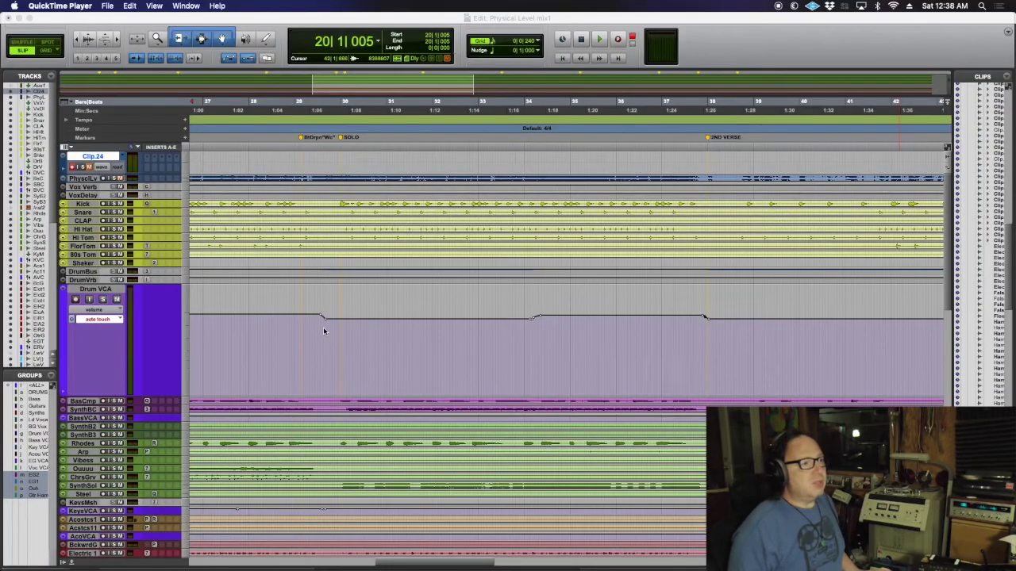
left_click(325, 334)
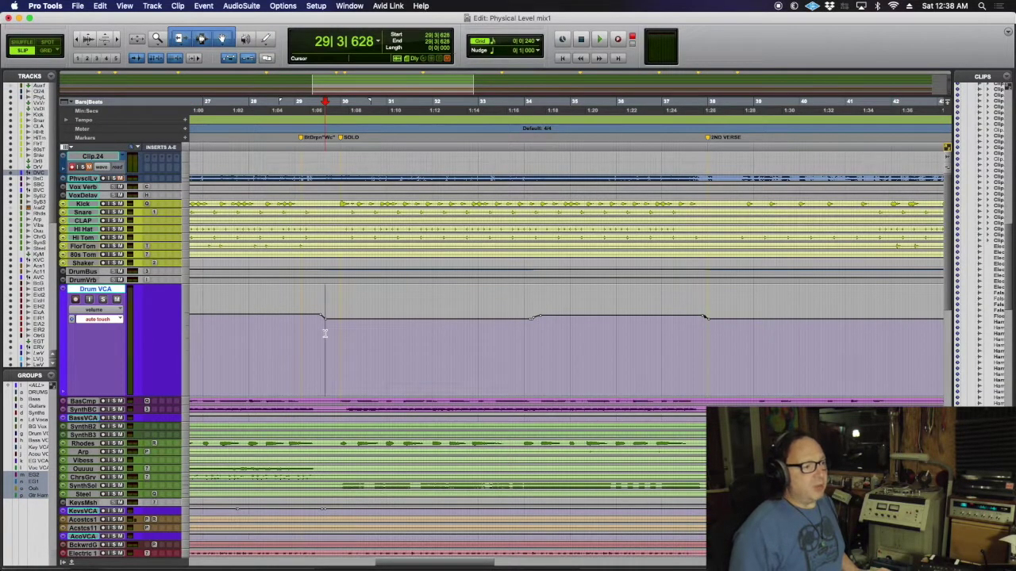
left_click(323, 334)
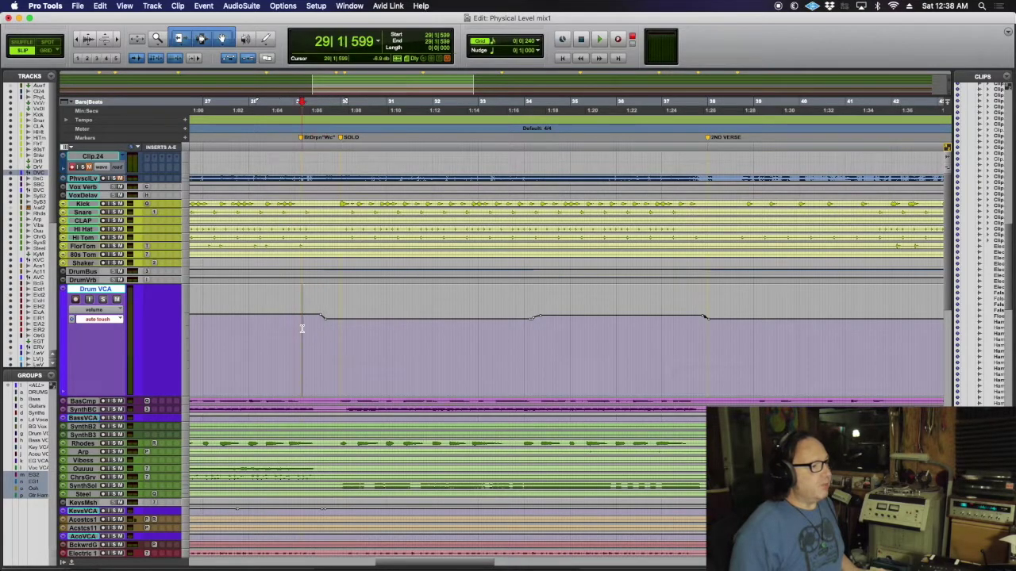
left_click(302, 329)
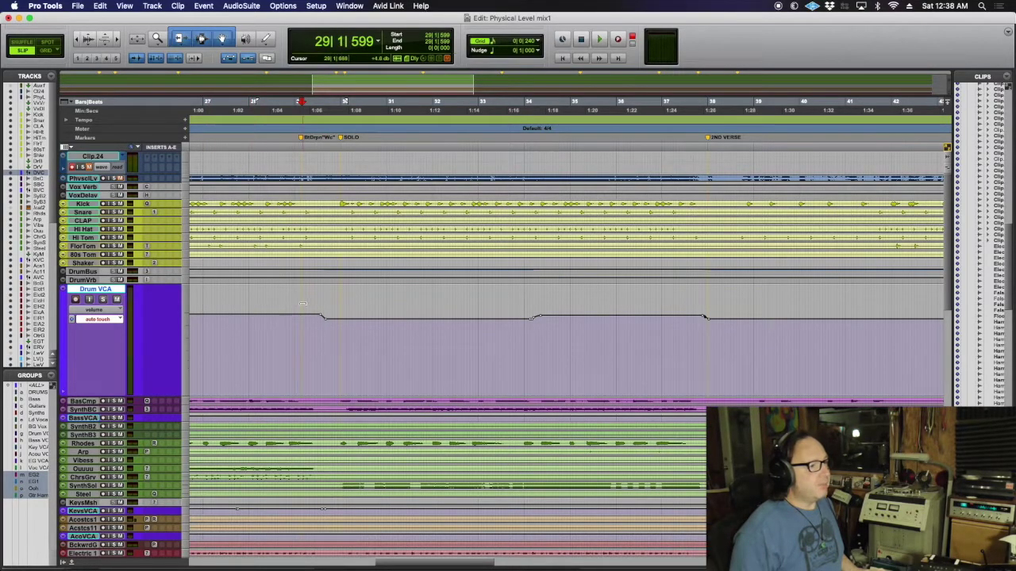
mouse_move(294, 301)
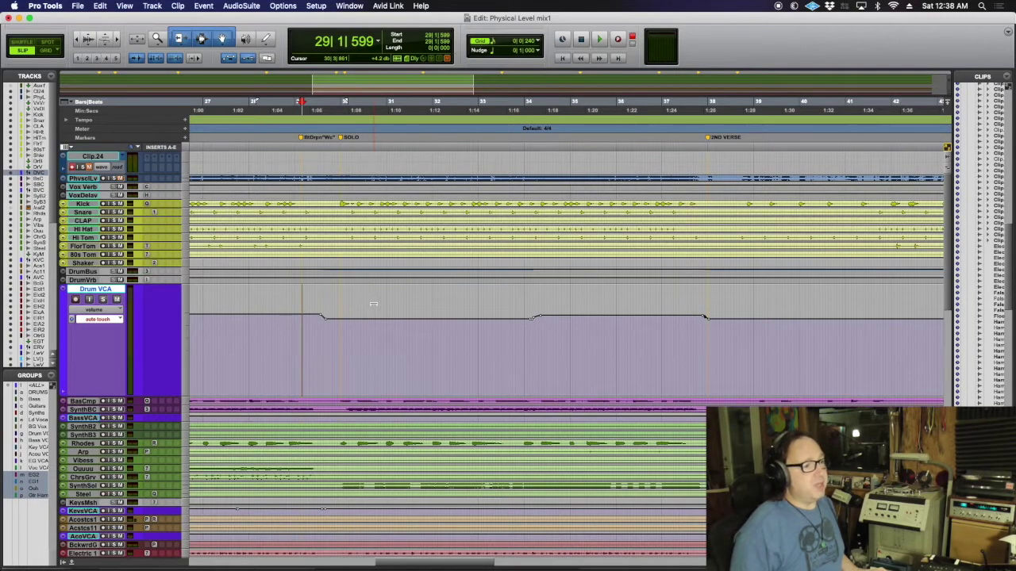
left_click(322, 341)
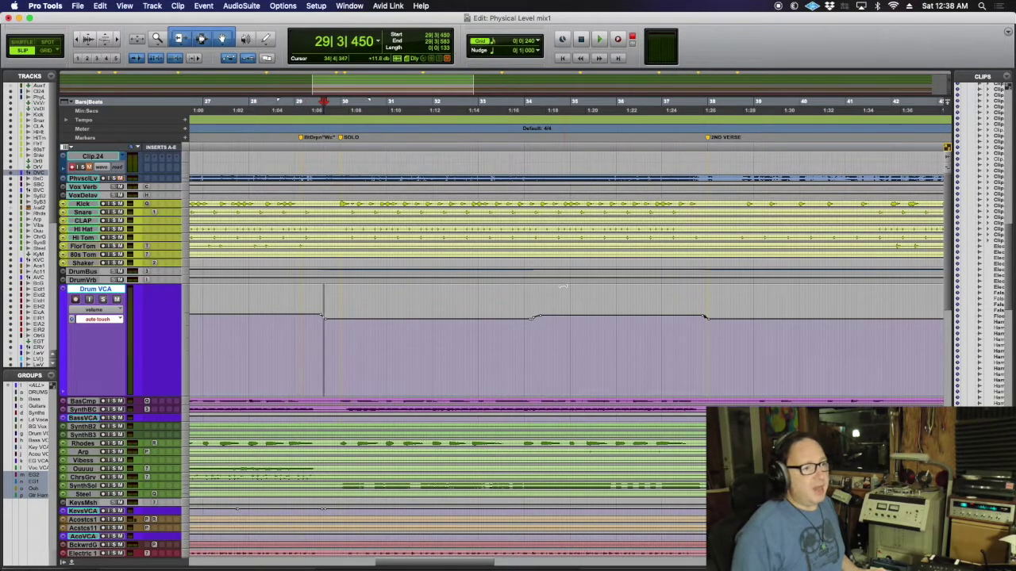
left_click(599, 310)
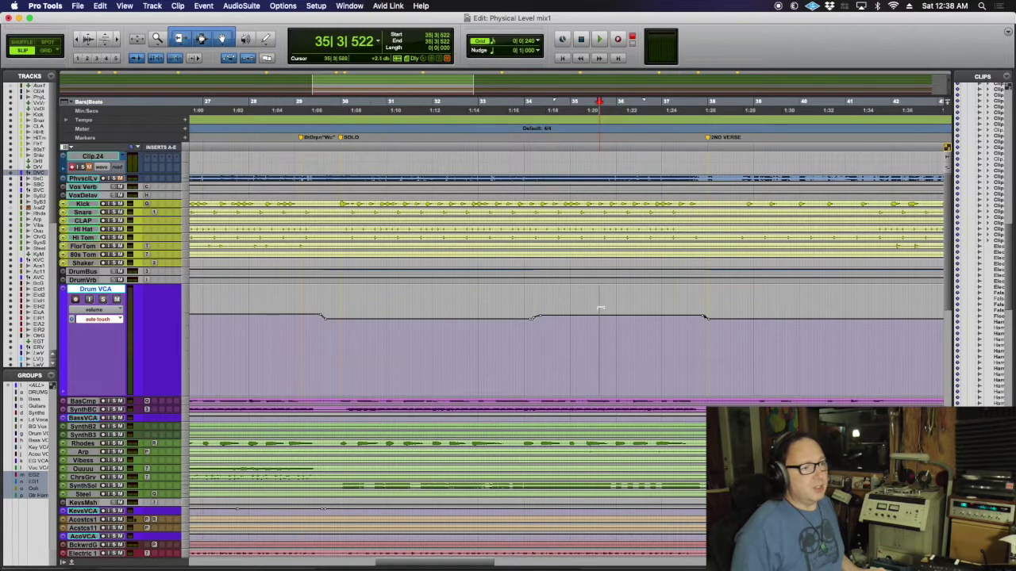
Step: Flatten the Drum VCA volume dip through the solo by raising its first low breakpoint to the preceding level and deleting the breakpoints around bar 34
left_click(327, 317)
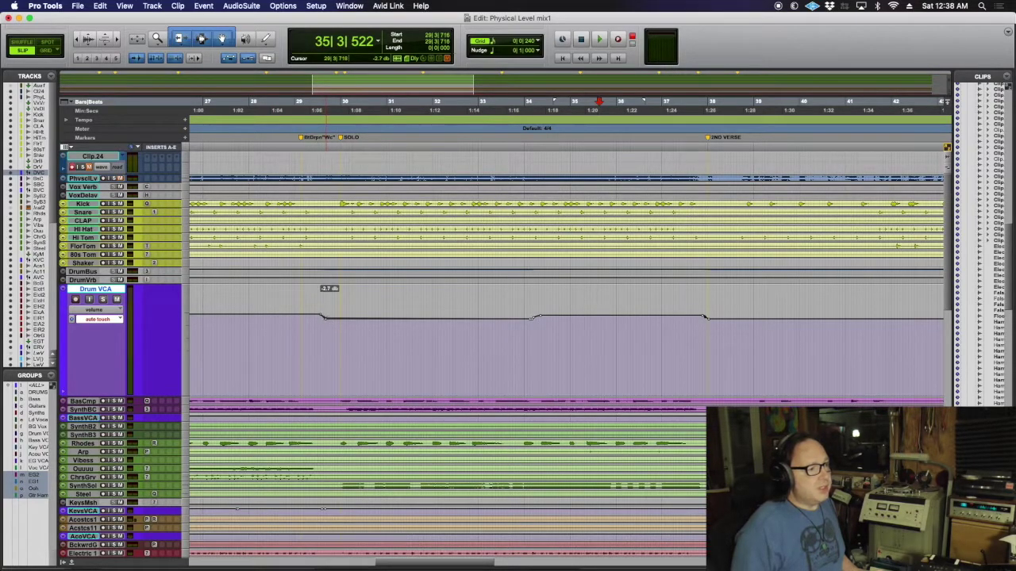
left_click_drag(326, 318, 326, 316)
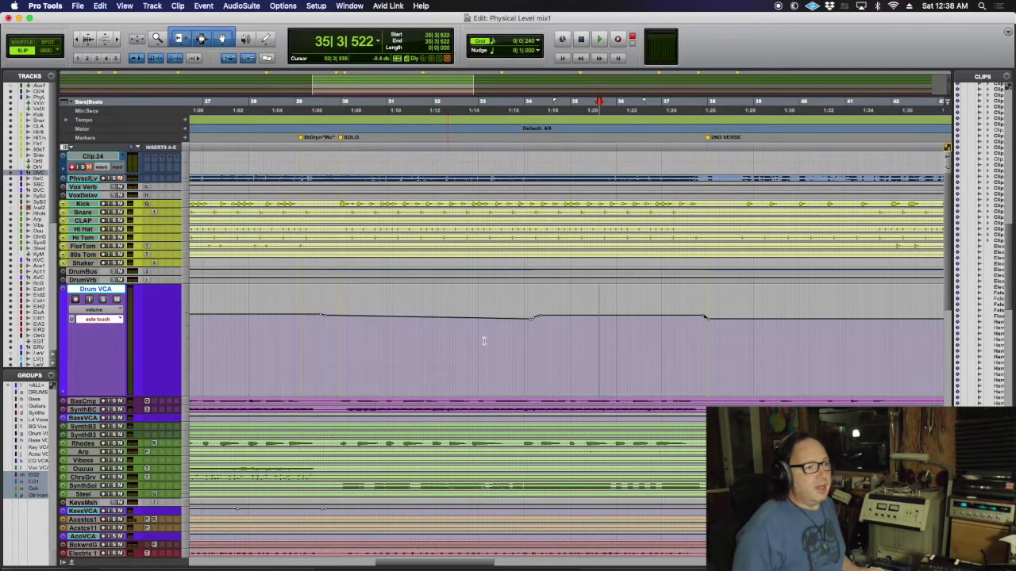
left_click_drag(503, 336, 550, 338)
key("Delete")
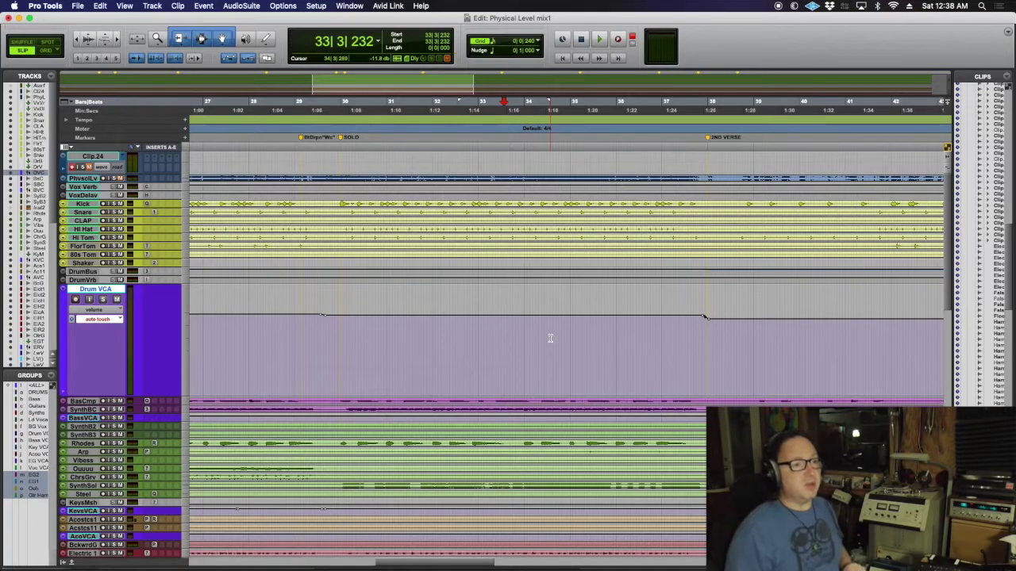
Step: Increase the track height of all tracks from Bass Comp through OutroGuitar
scroll(564, 323, "right", 5)
scroll(564, 323, "right", 5)
scroll(432, 364, "down", 2)
scroll(432, 364, "down", 5)
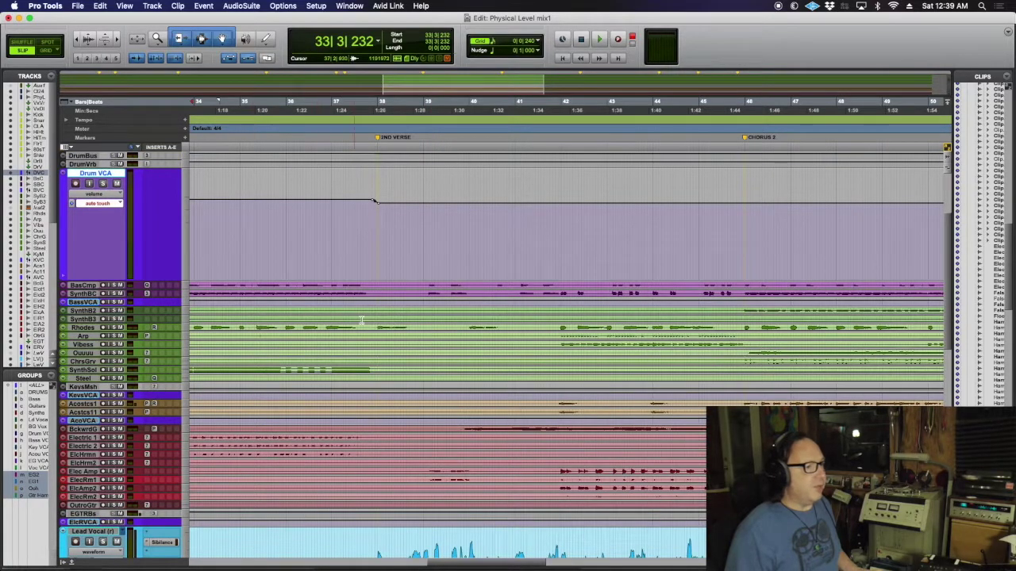
scroll(368, 331, "down", 7)
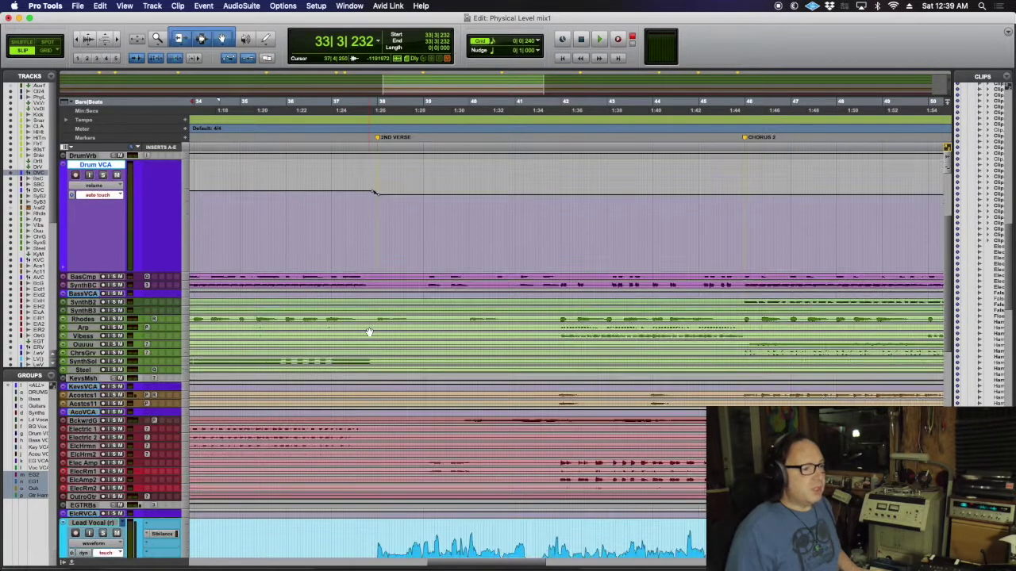
scroll(368, 332, "up", 7)
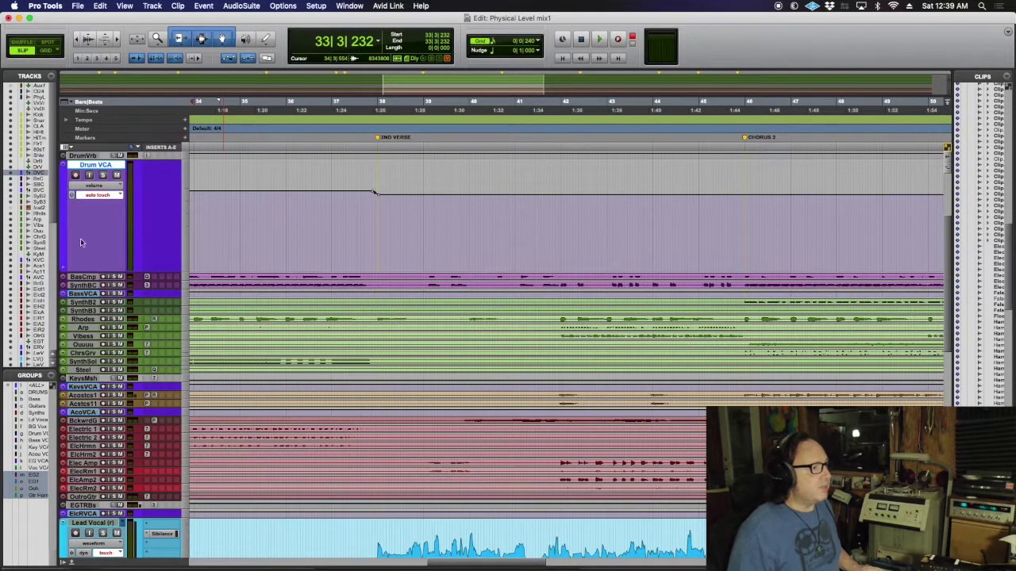
left_click(84, 278)
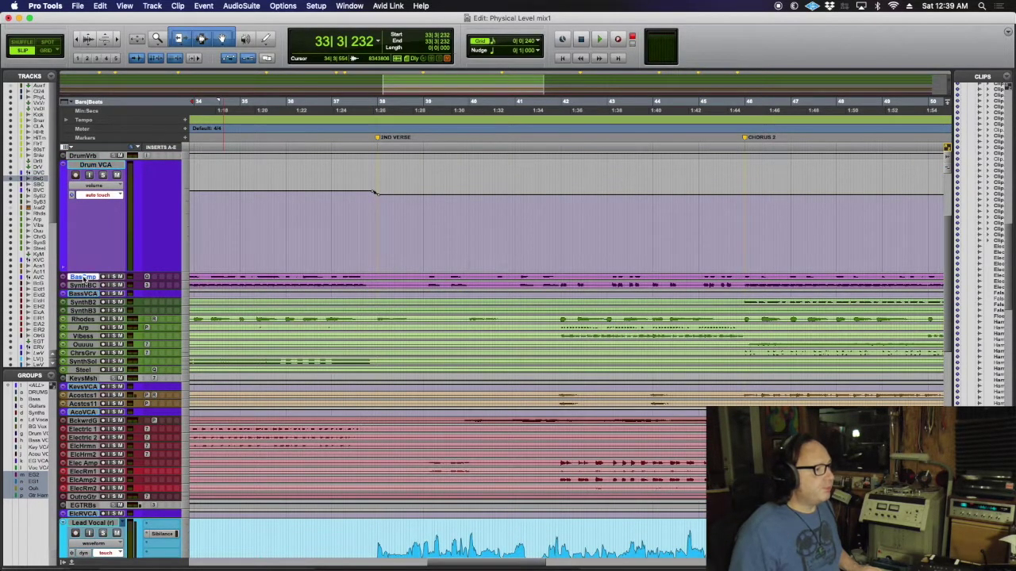
left_click(82, 496, "shift")
key("ctrl+Up")
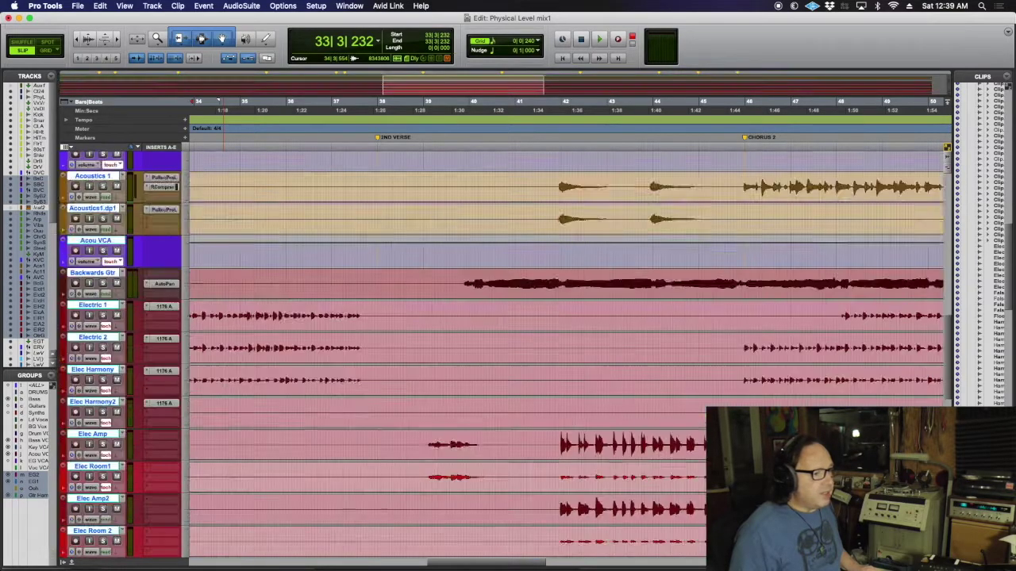
Step: Hide the volume automation lane beneath the Lead Vocal track
scroll(416, 390, "up", 3)
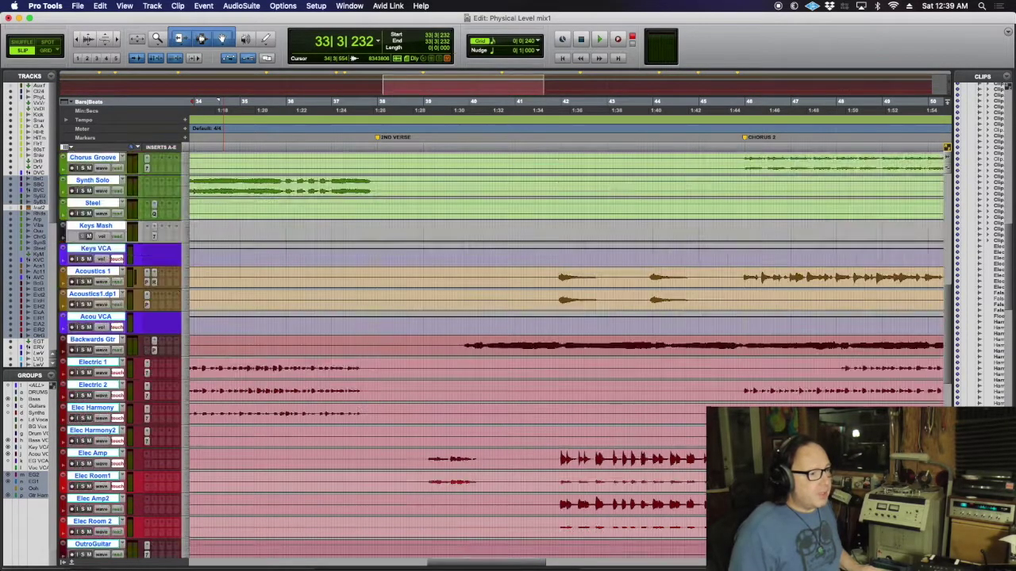
scroll(416, 389, "down", 3)
scroll(405, 405, "down", 6)
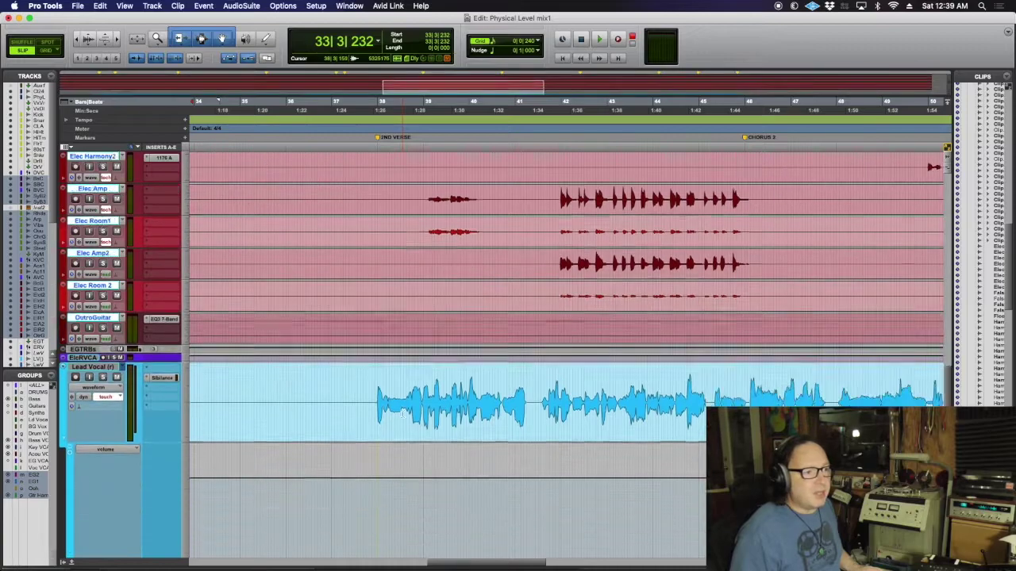
scroll(402, 413, "up", 1)
scroll(363, 545, "down", 3)
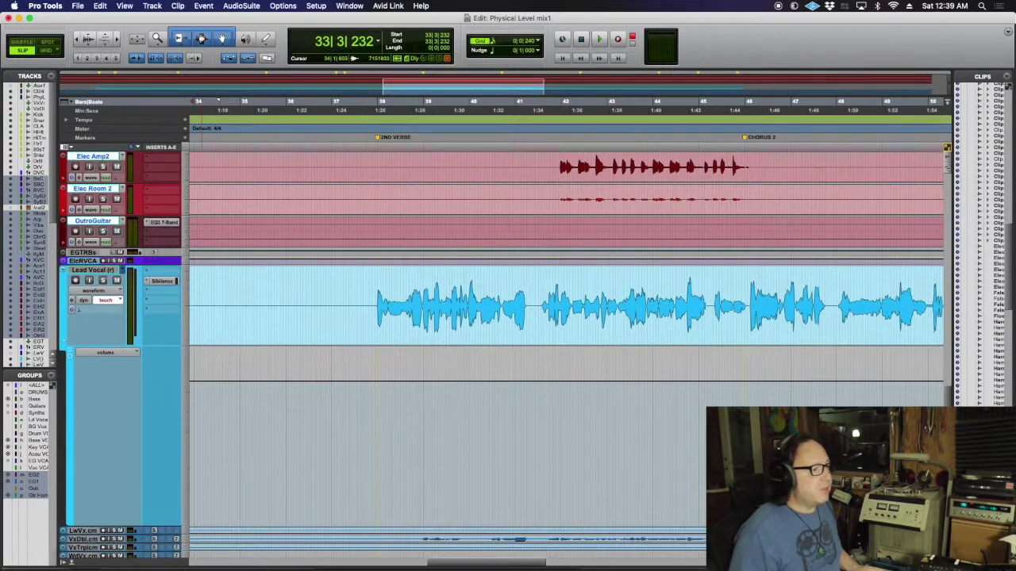
left_click(63, 343)
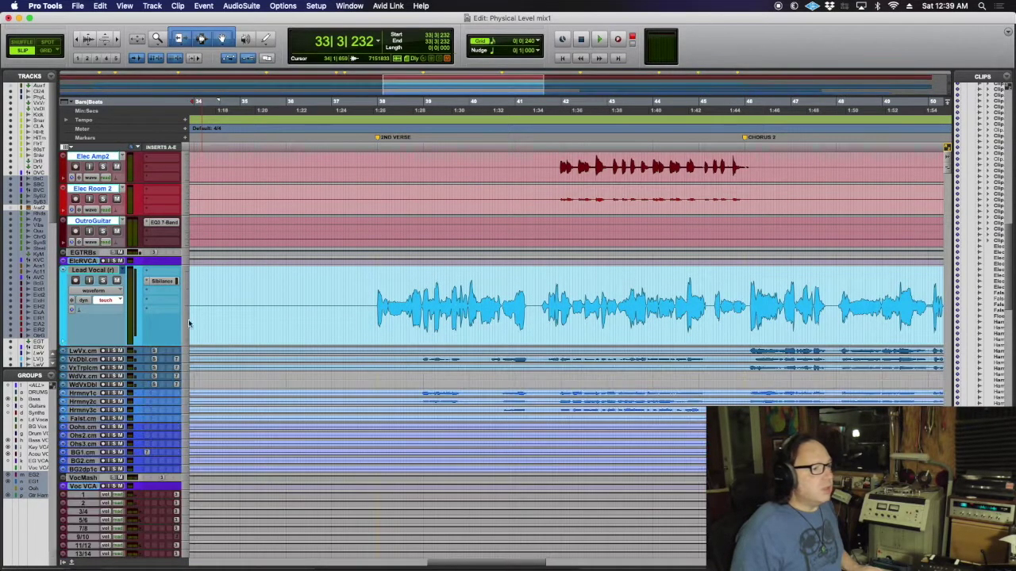
Step: Examine which instrument and vocal tracks play around the 2ND VERSE and CHORUS 2 markers
scroll(405, 344, "up", 20)
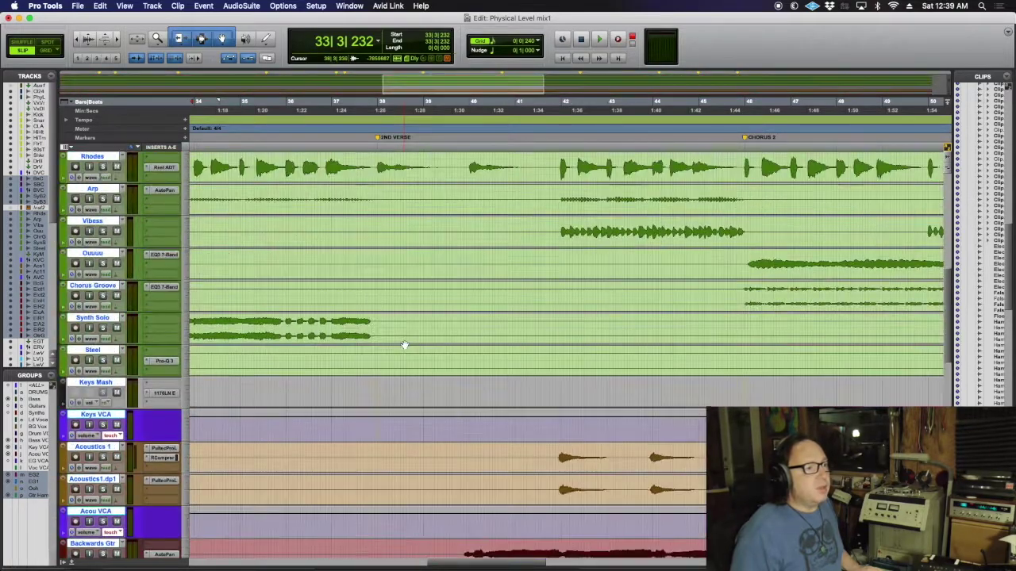
scroll(405, 344, "up", 5)
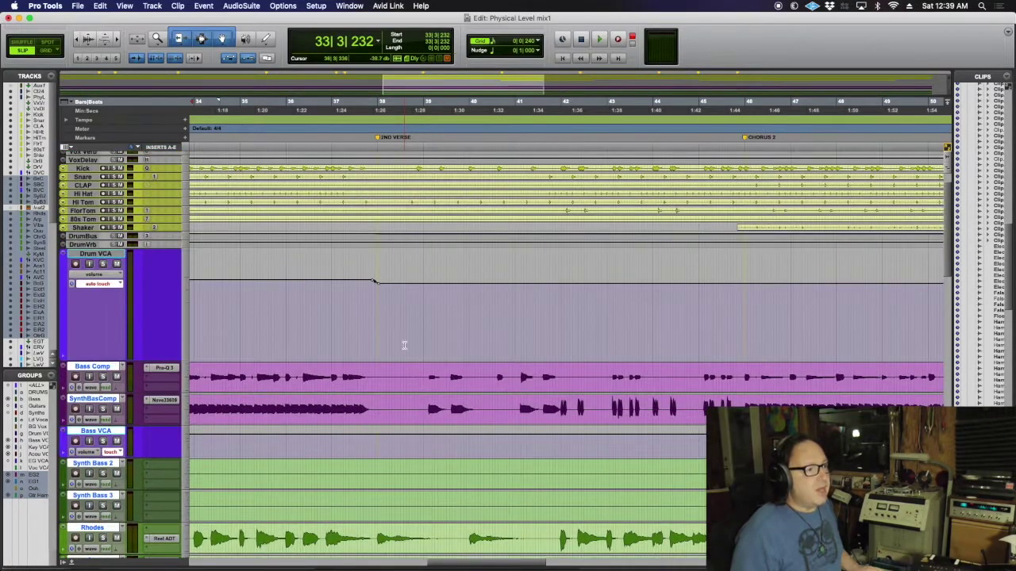
scroll(404, 342, "down", 12)
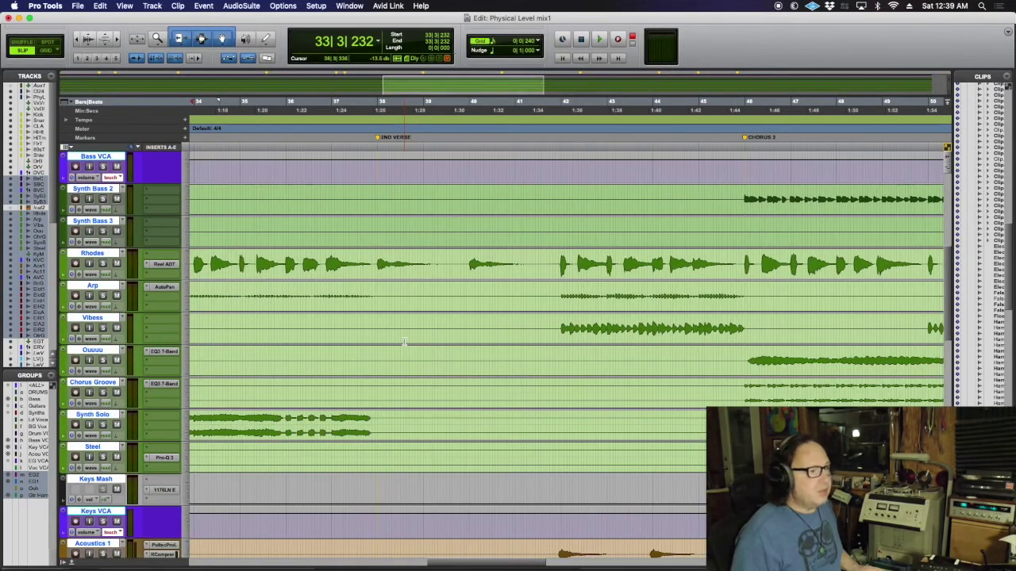
scroll(404, 341, "down", 15)
scroll(404, 342, "down", 15)
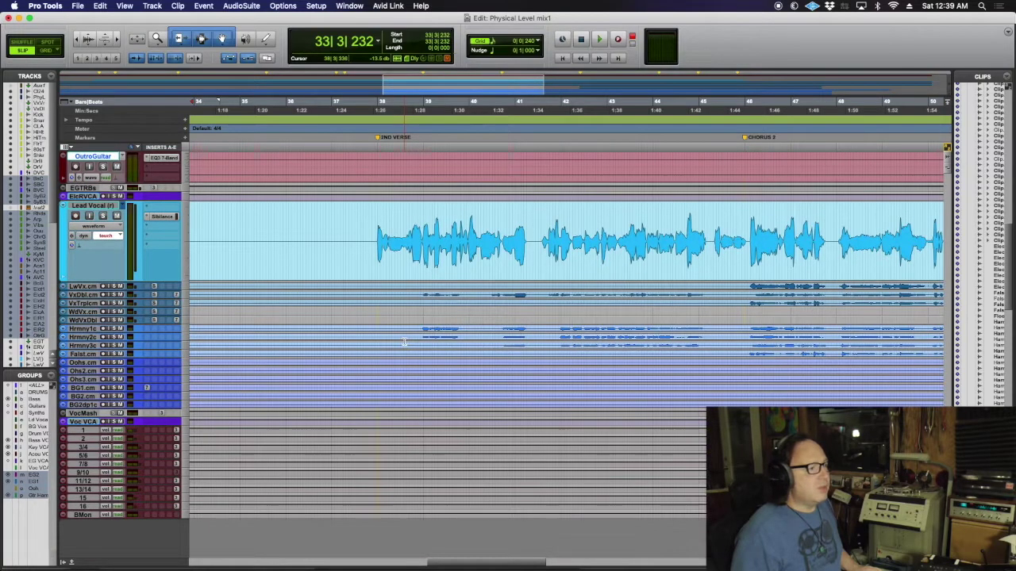
scroll(404, 341, "down", 2)
scroll(404, 342, "right", 5)
scroll(404, 342, "left", 10)
scroll(406, 341, "up", 3)
scroll(408, 339, "up", 15)
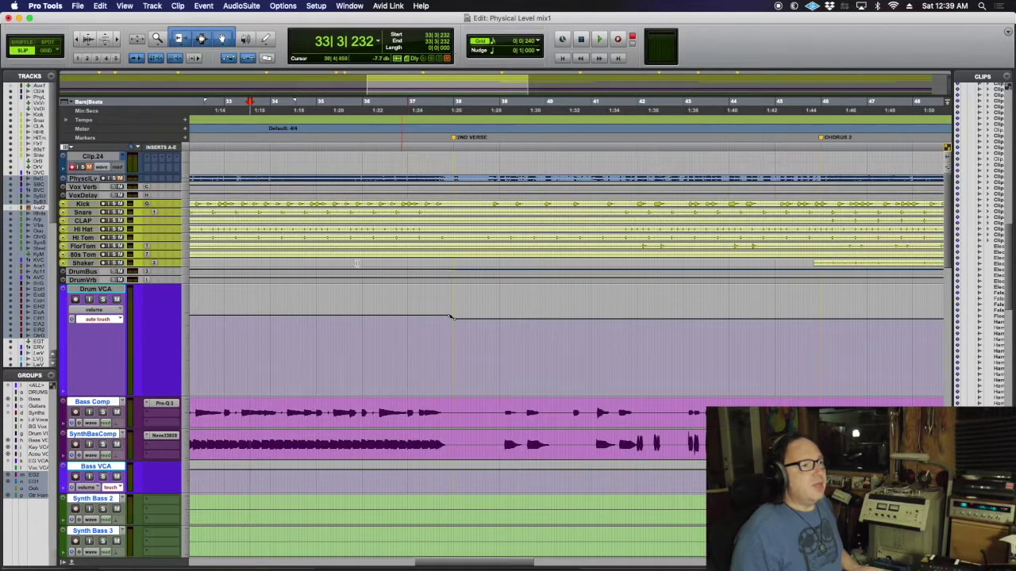
Step: Deselect the enlarged tracks and reduce the height of all tracks to fit more of the session in view
left_click(432, 162)
scroll(431, 165, "down", 10)
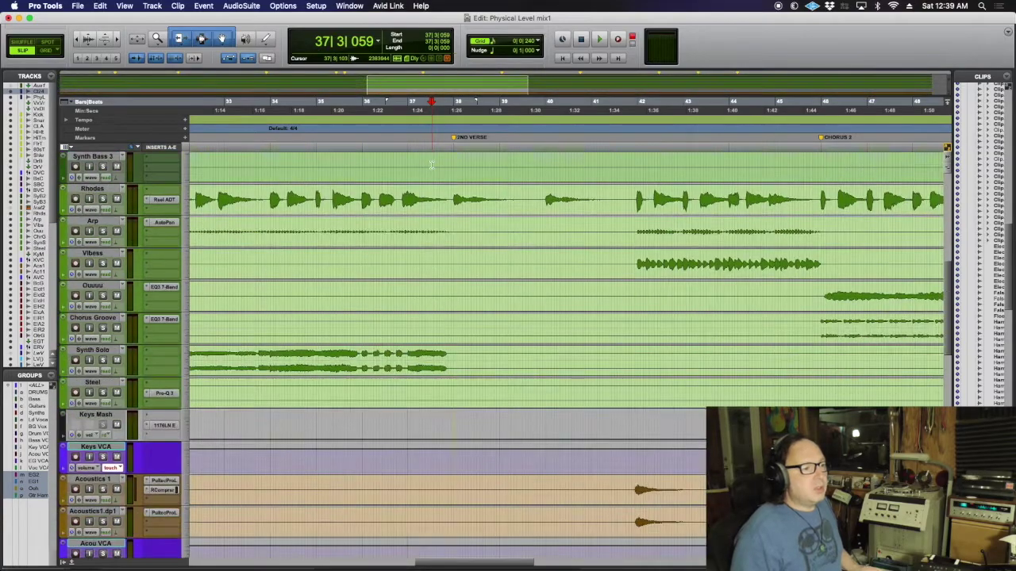
scroll(431, 165, "up", 4)
key("ctrl+alt+Down")
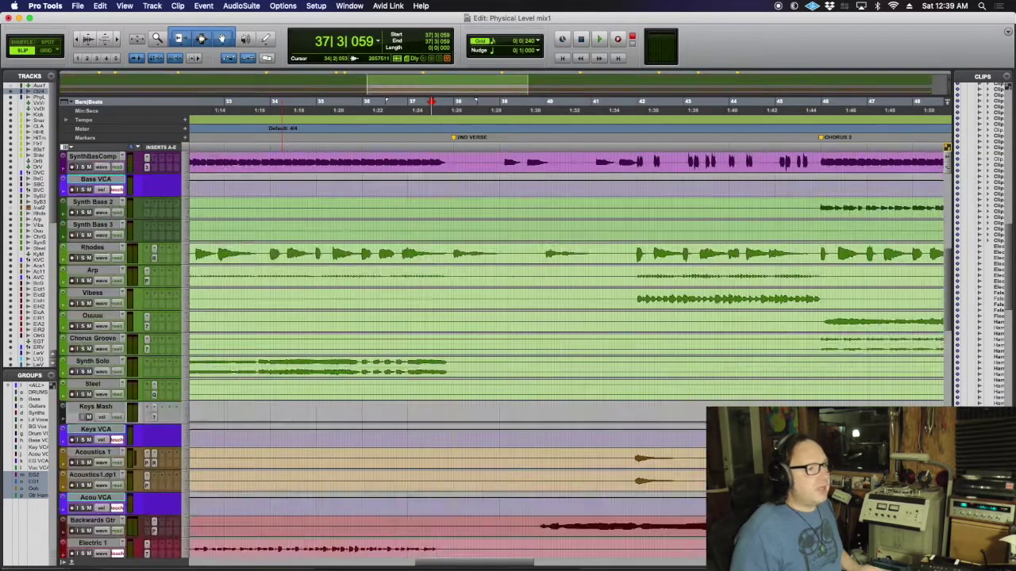
Step: Record a mix pass into the second verse, starting around bar 37 just before the 2ND VERSE marker, while checking the playing tracks
scroll(472, 284, "up", 5)
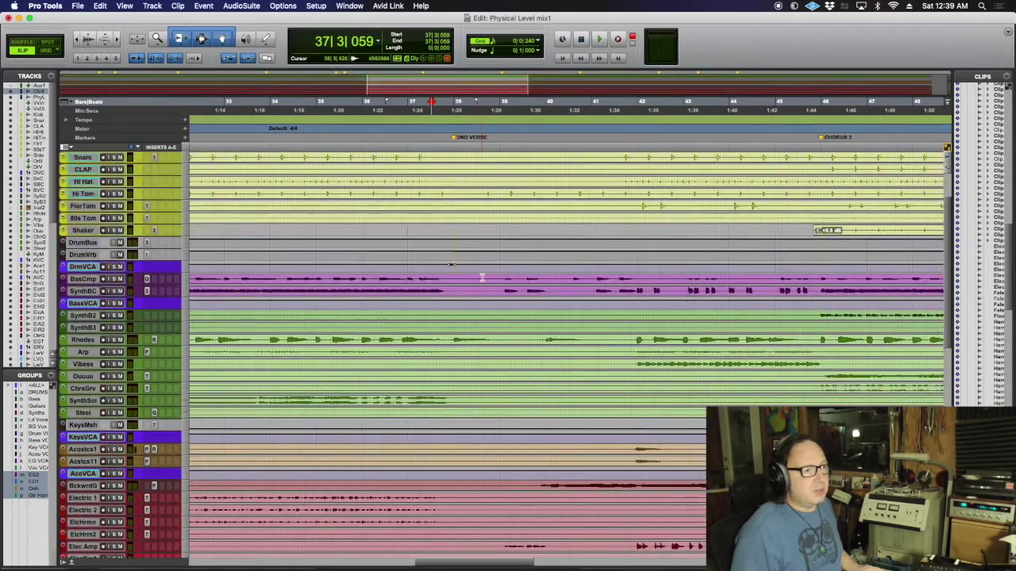
scroll(481, 275, "down", 6)
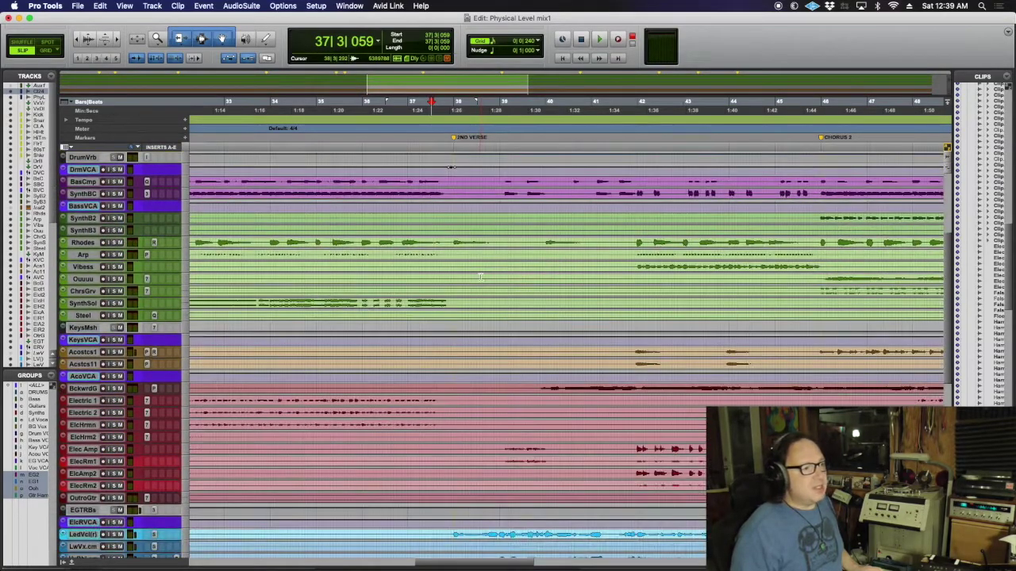
scroll(479, 275, "down", 4)
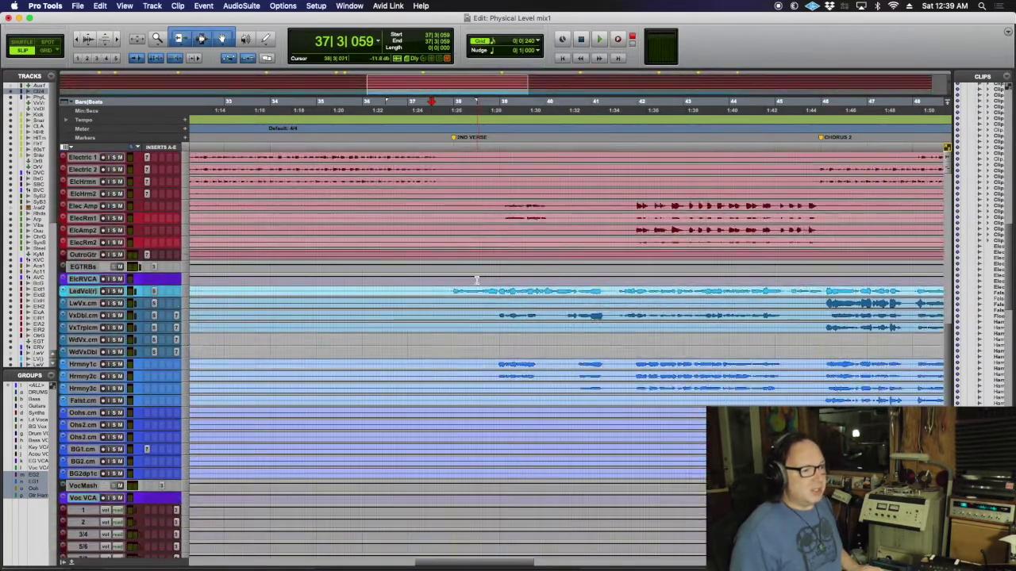
left_click(425, 291)
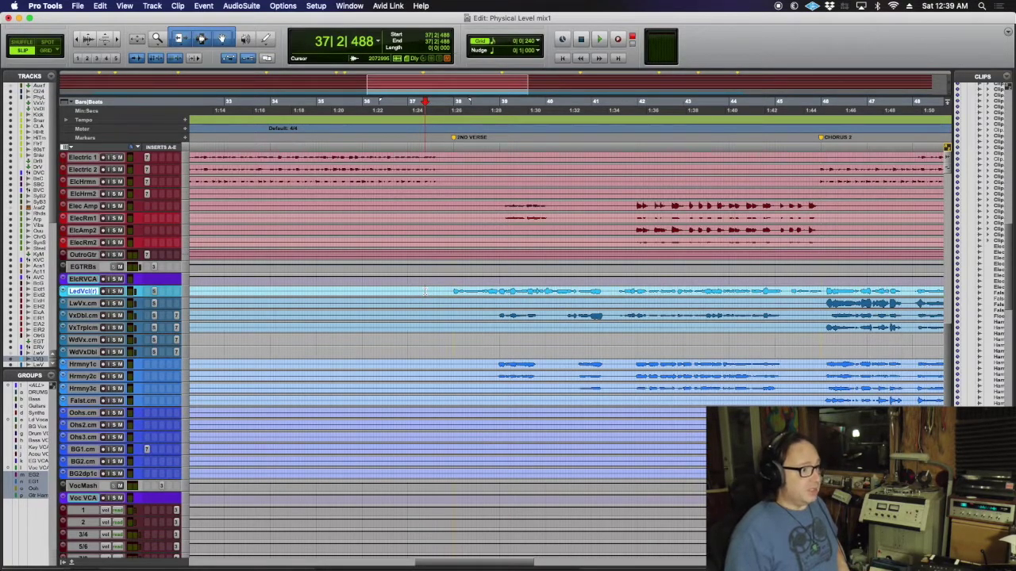
key("space")
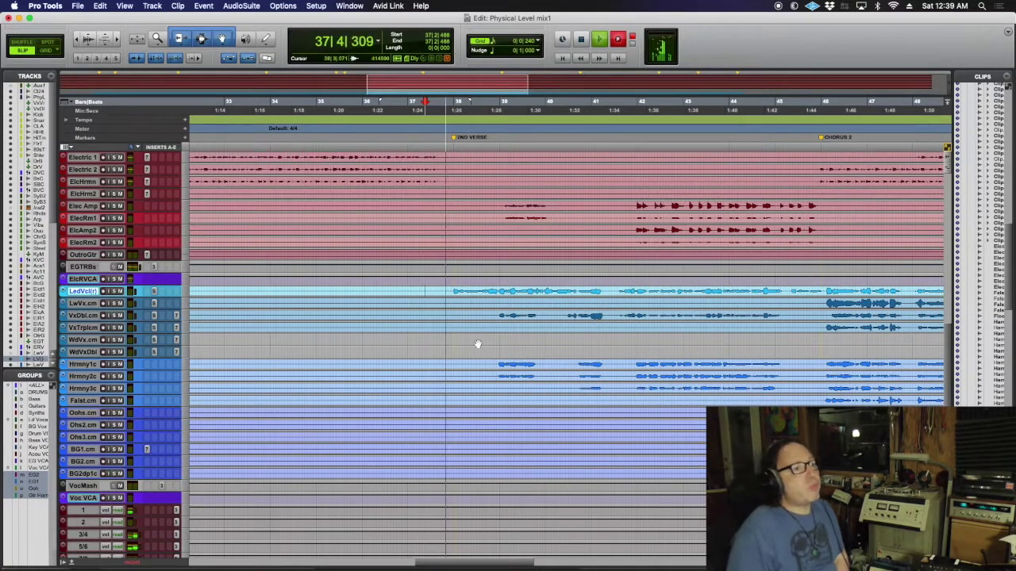
scroll(477, 344, "up", 9)
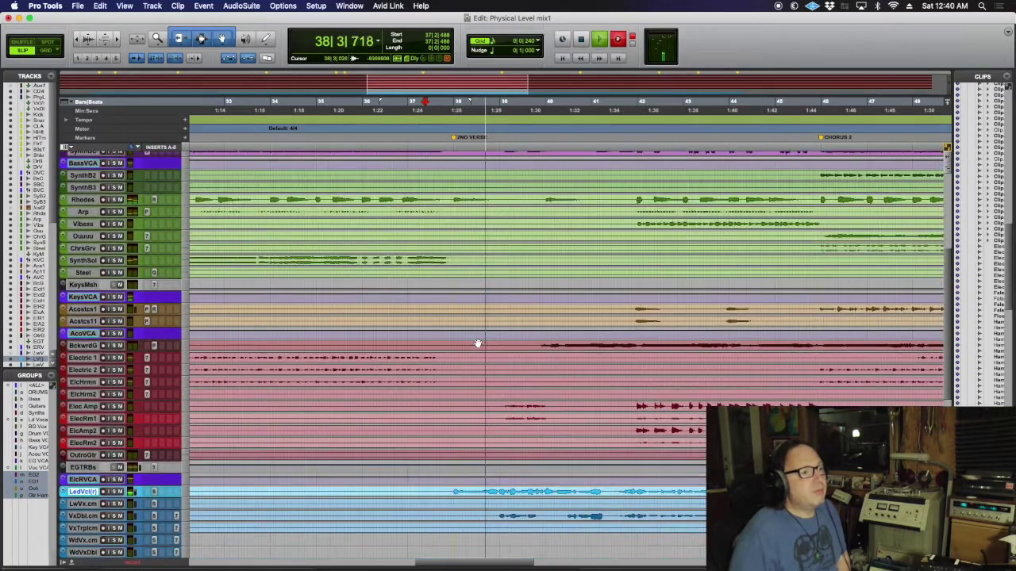
scroll(477, 343, "up", 2)
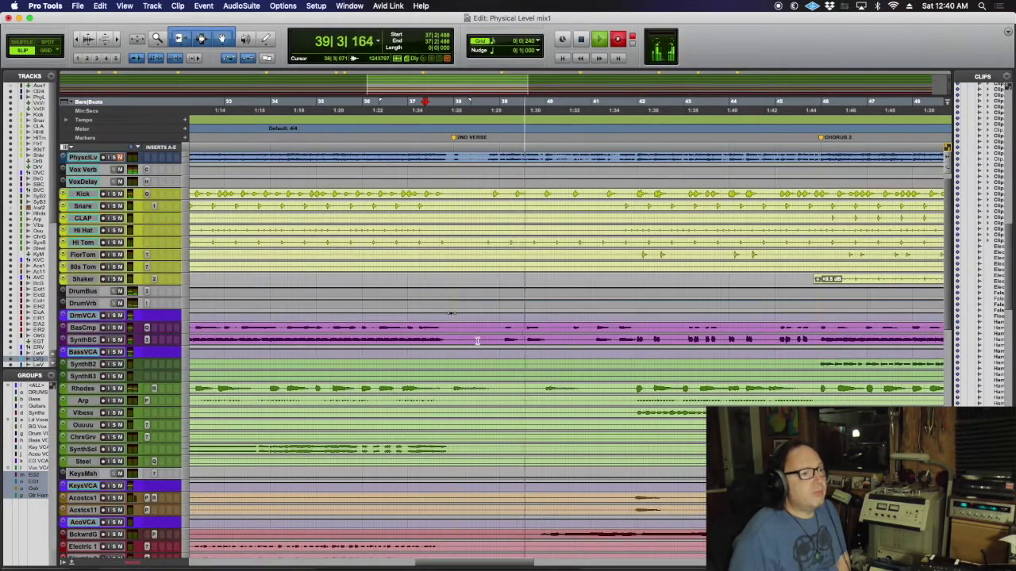
scroll(476, 342, "down", 6)
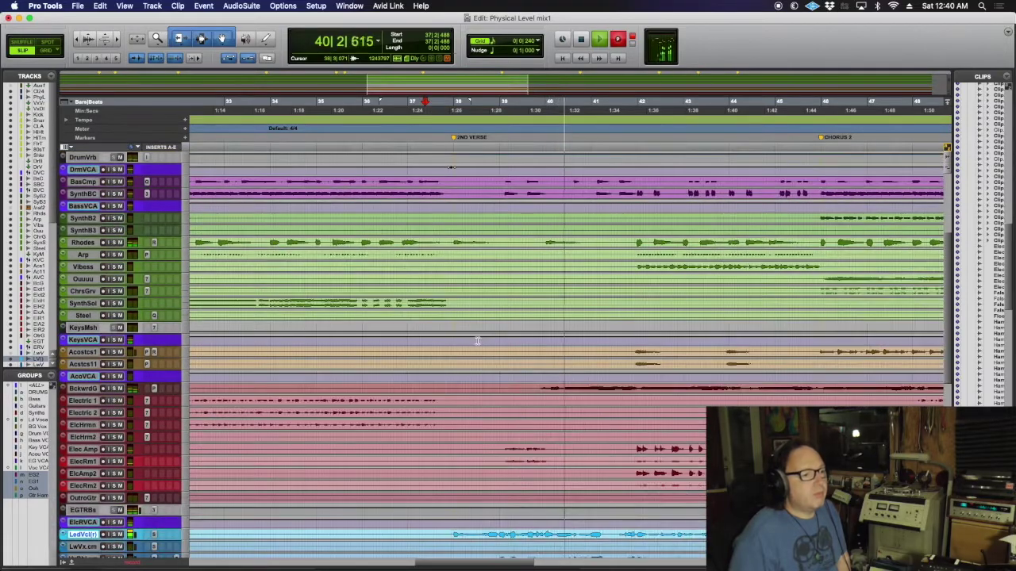
scroll(477, 344, "down", 5)
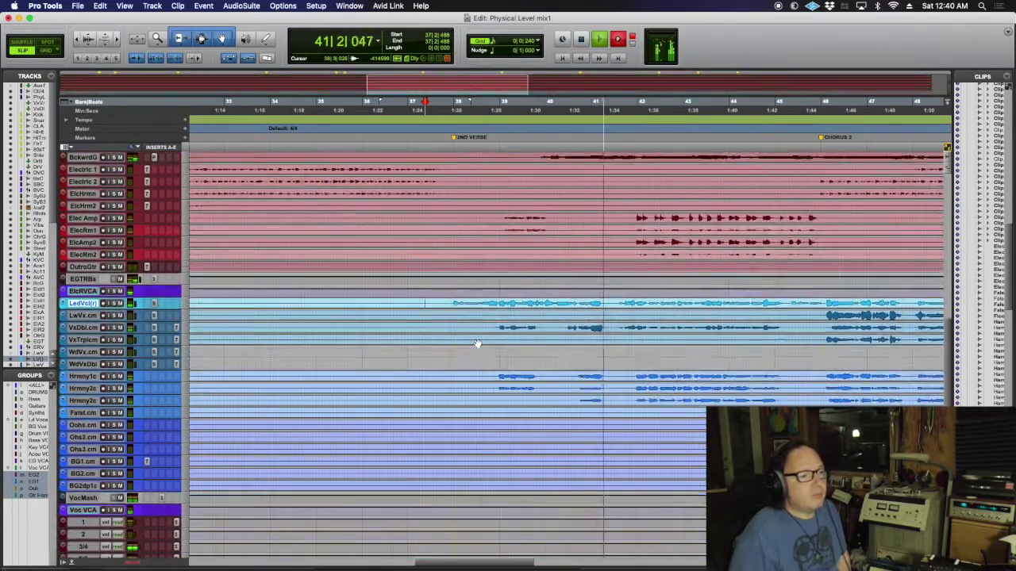
scroll(477, 344, "down", 1)
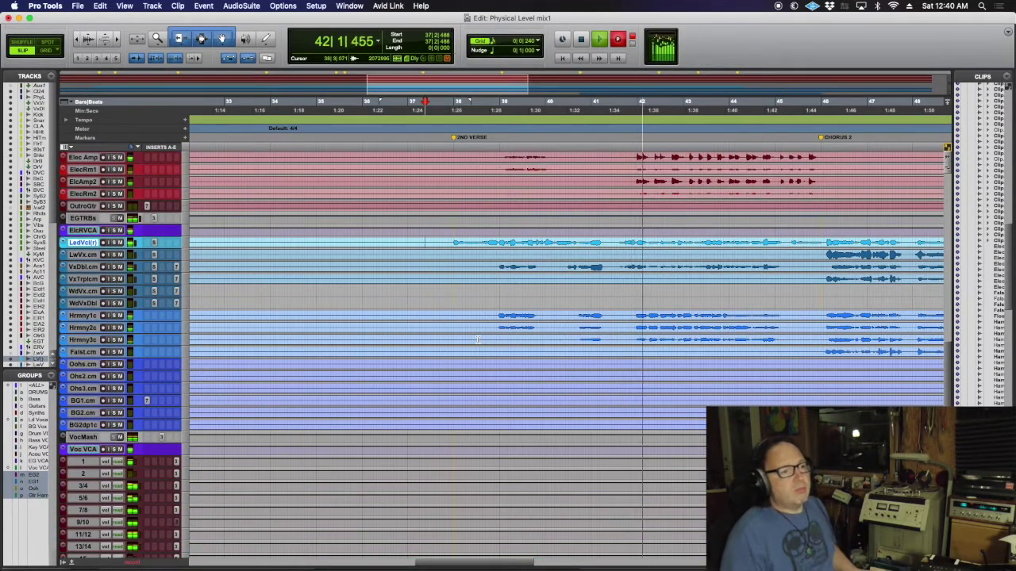
key("space")
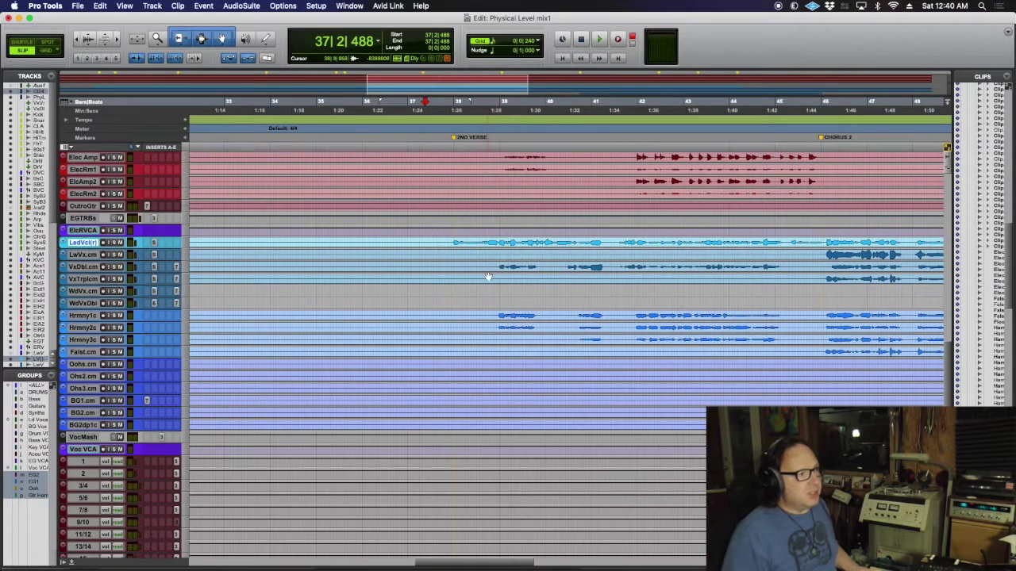
Step: Select the Rhodes track and place the edit cursor in it around bar 36, ahead of the 2ND VERSE marker
scroll(488, 276, "up", 10)
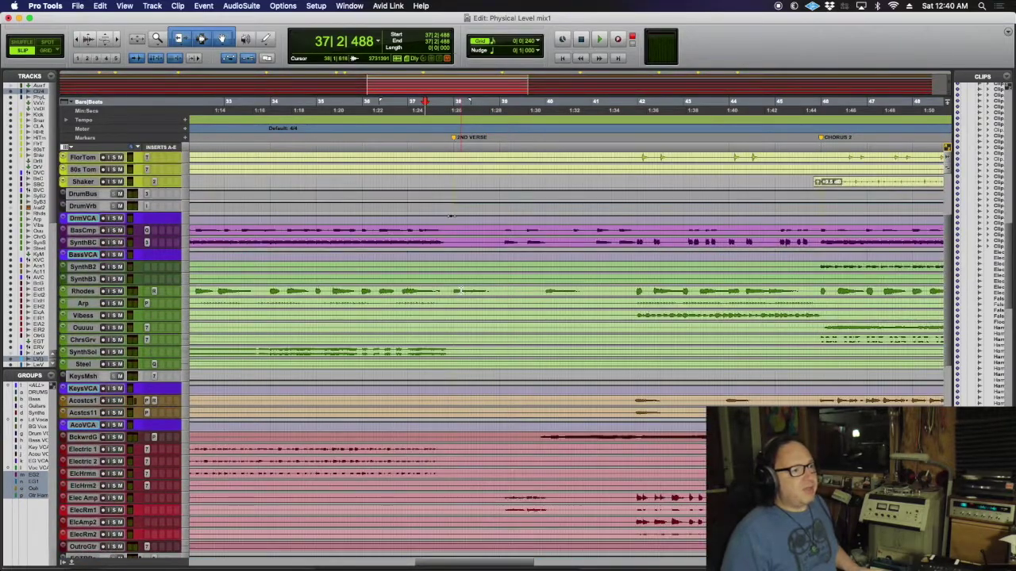
scroll(460, 290, "up", 4)
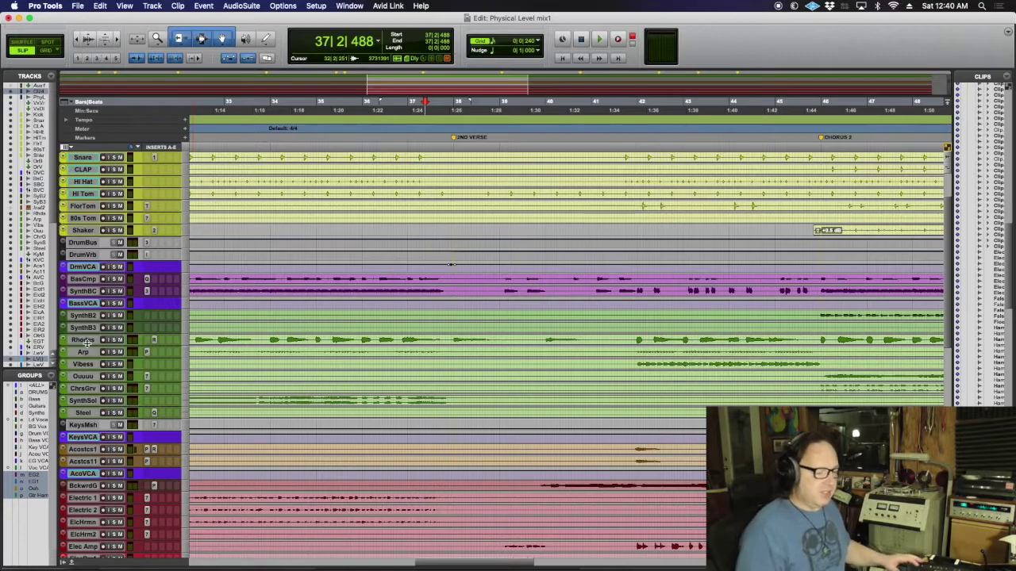
left_click(80, 341)
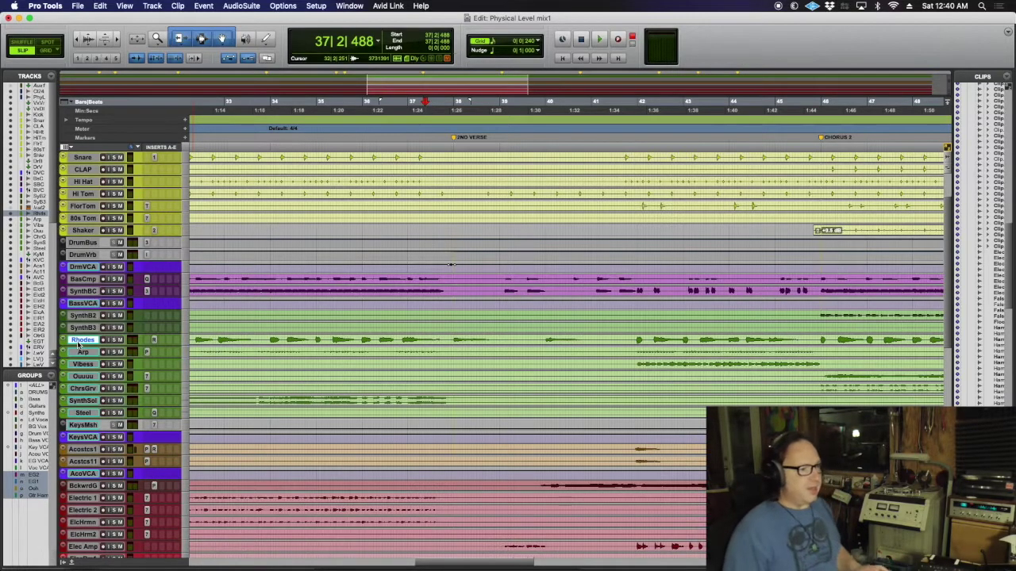
scroll(329, 337, "down", 2)
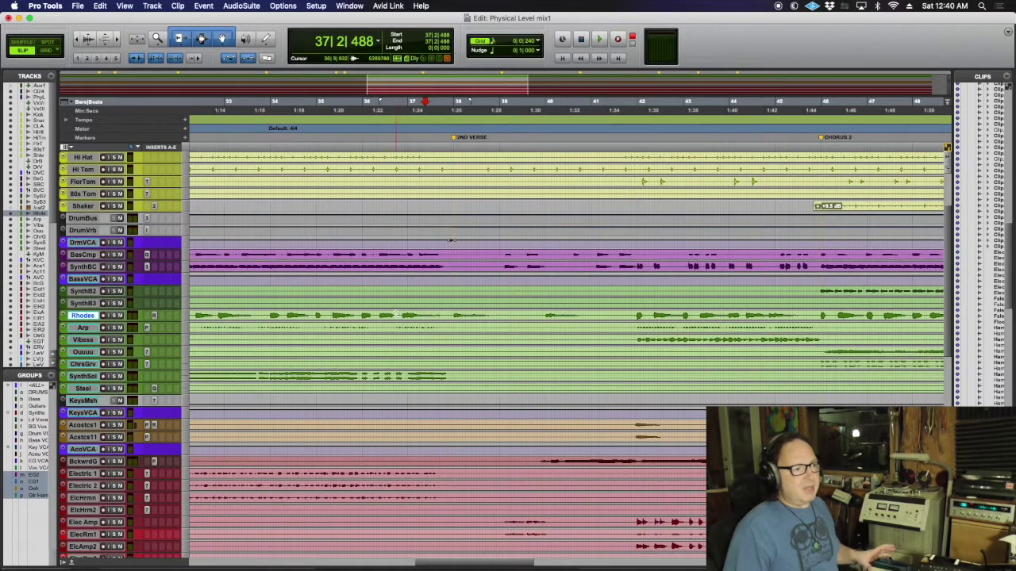
left_click(397, 315)
triple_click(381, 315)
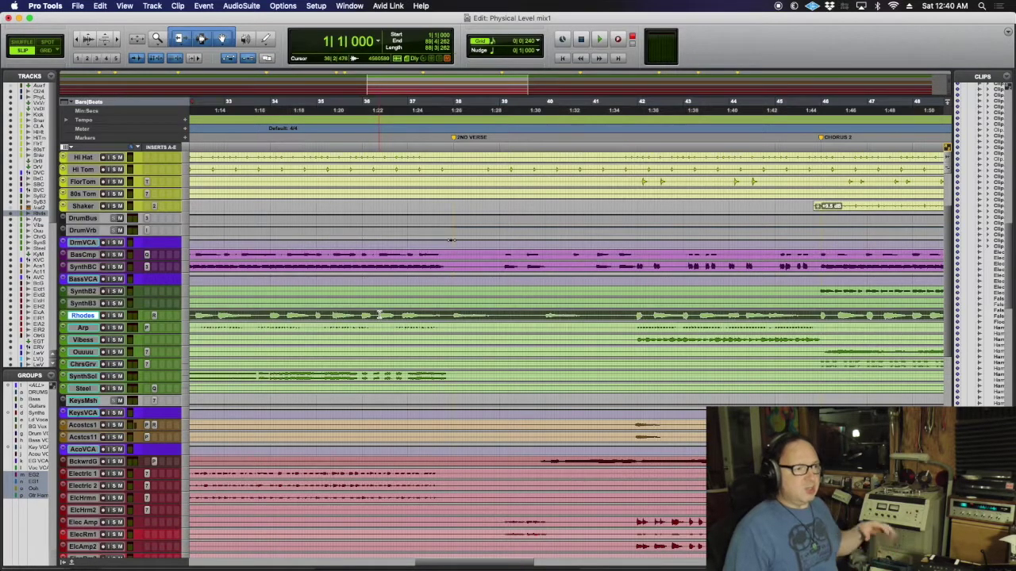
left_click(379, 315)
Step: Enlarge the Clip.24 recording track and create a new empty playlist on it named Clip.25
scroll(380, 315, "up", 5)
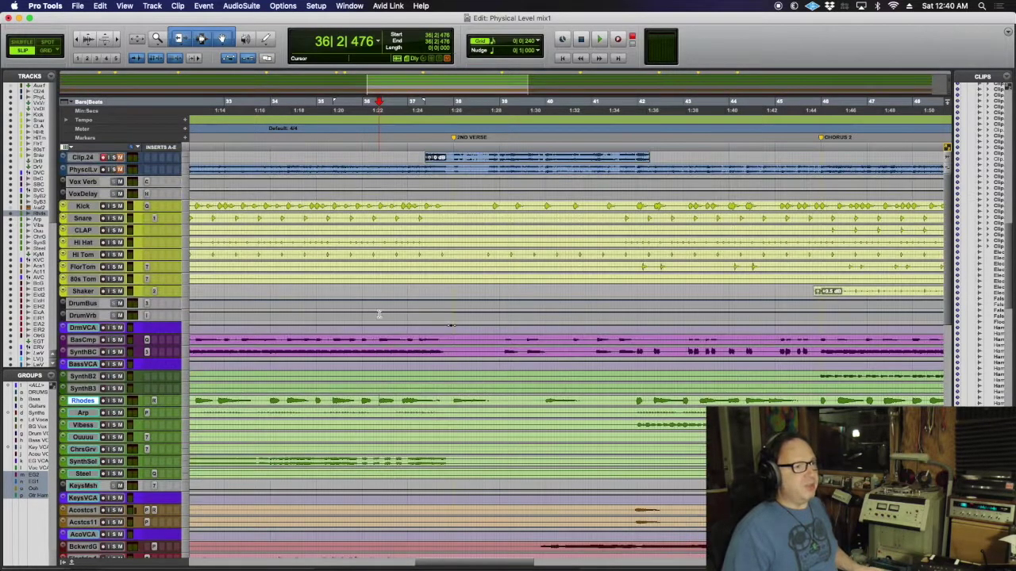
left_click_drag(93, 162, 97, 188)
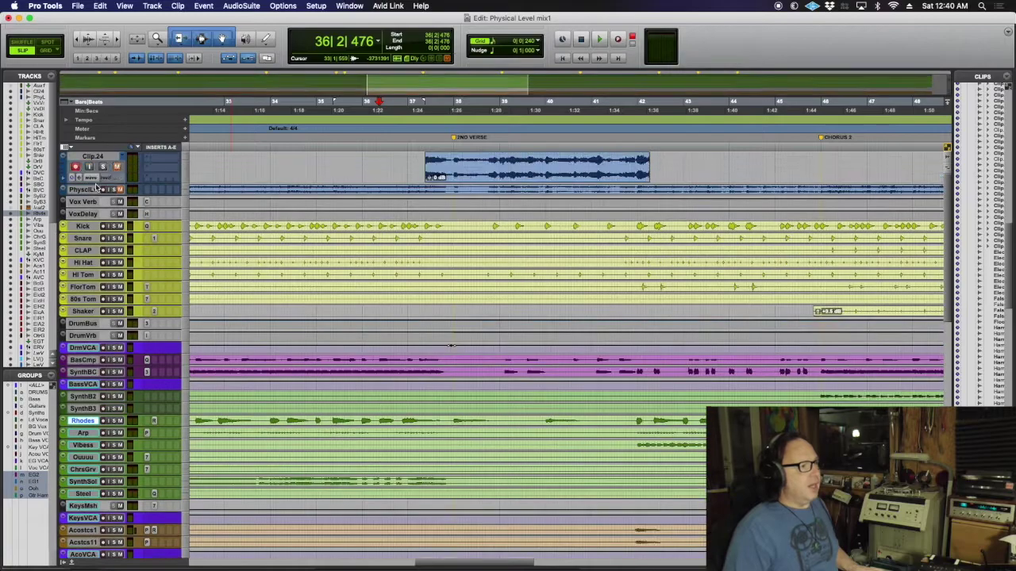
left_click(121, 159)
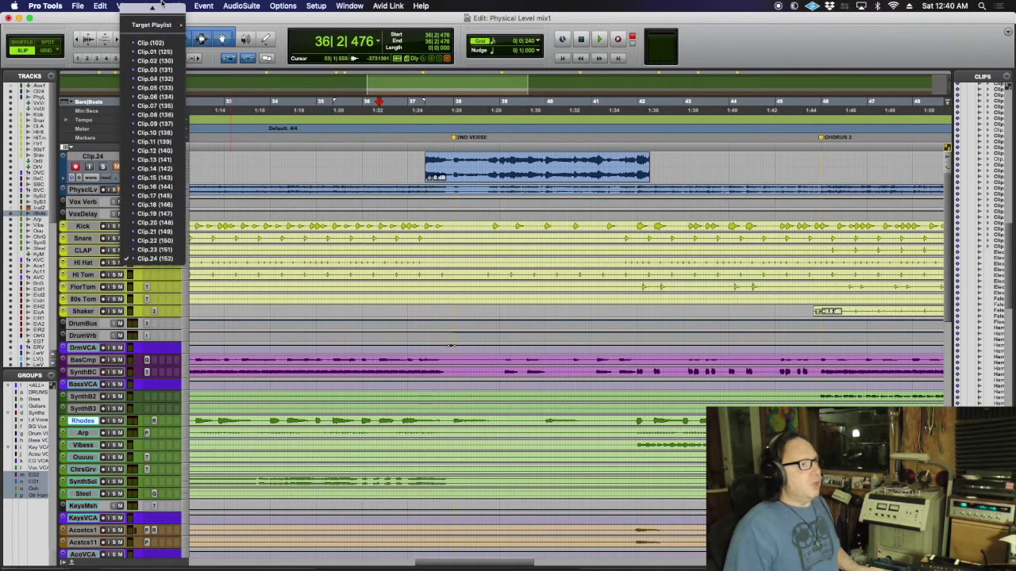
left_click(157, 12)
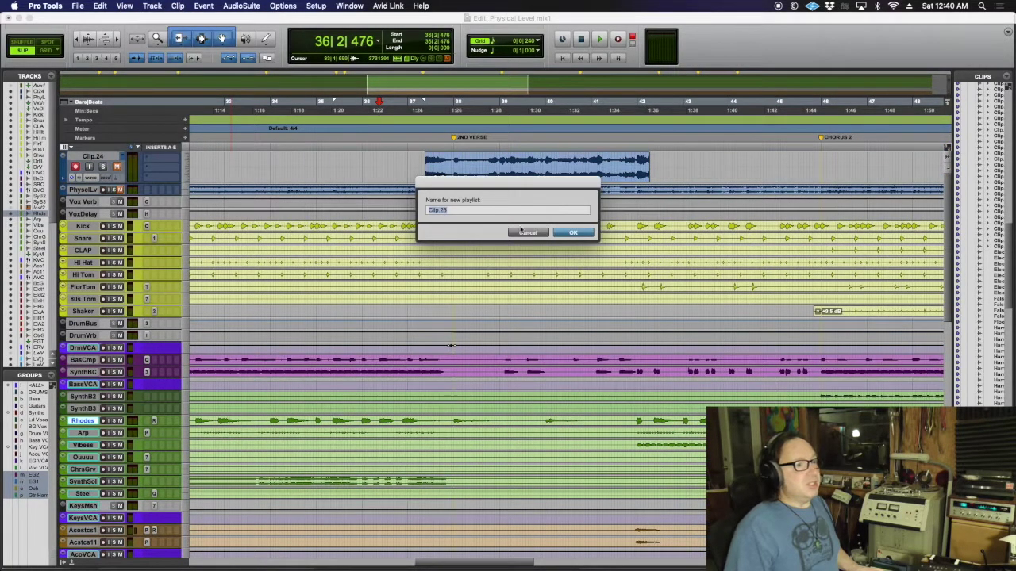
left_click(574, 234)
Step: Select the Rhodes track and record a touch automation pass from about bar 36 to bar 42
left_click(405, 421)
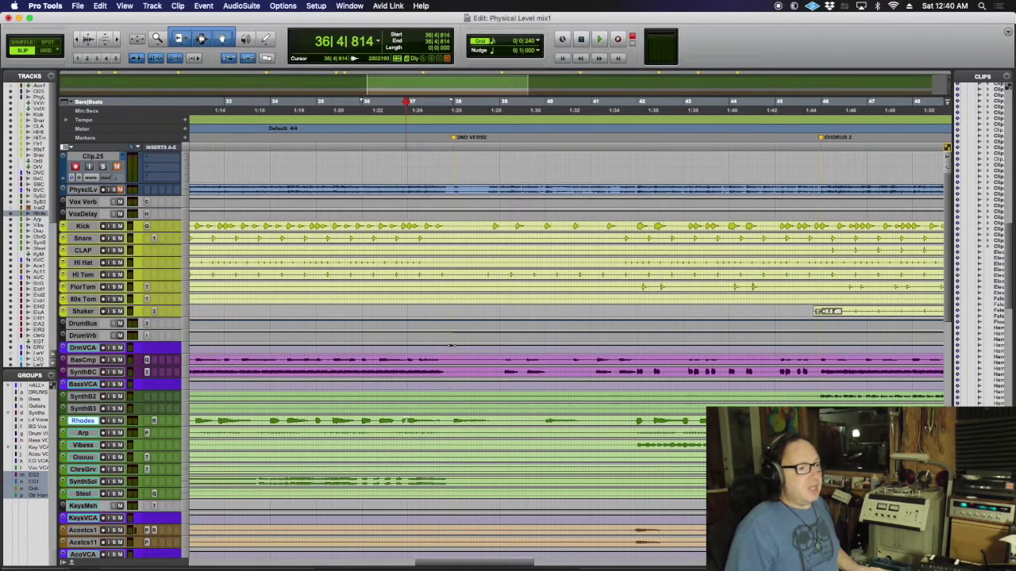
scroll(406, 421, "down", 1)
scroll(406, 420, "up", 1)
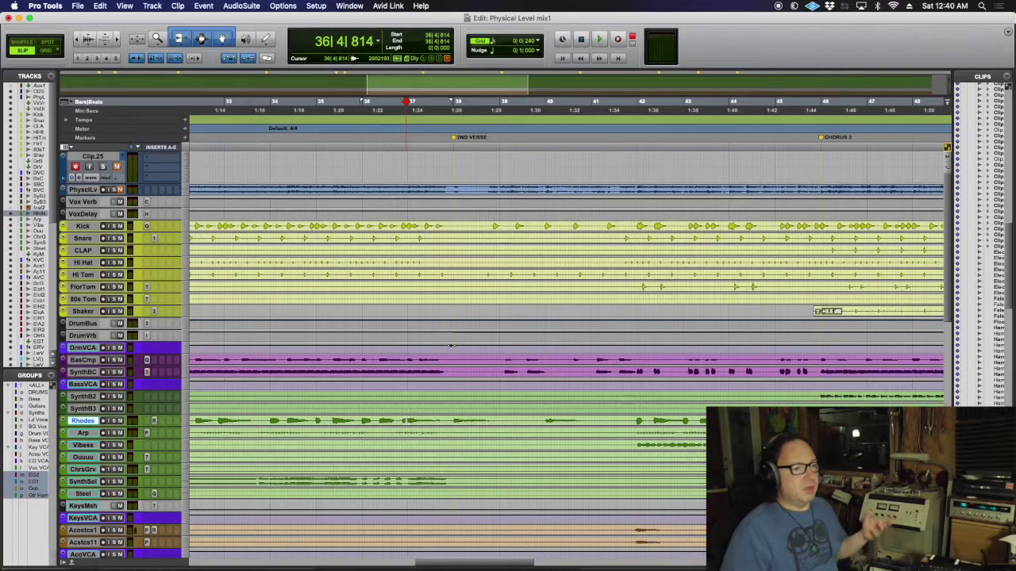
scroll(407, 427, "down", 3)
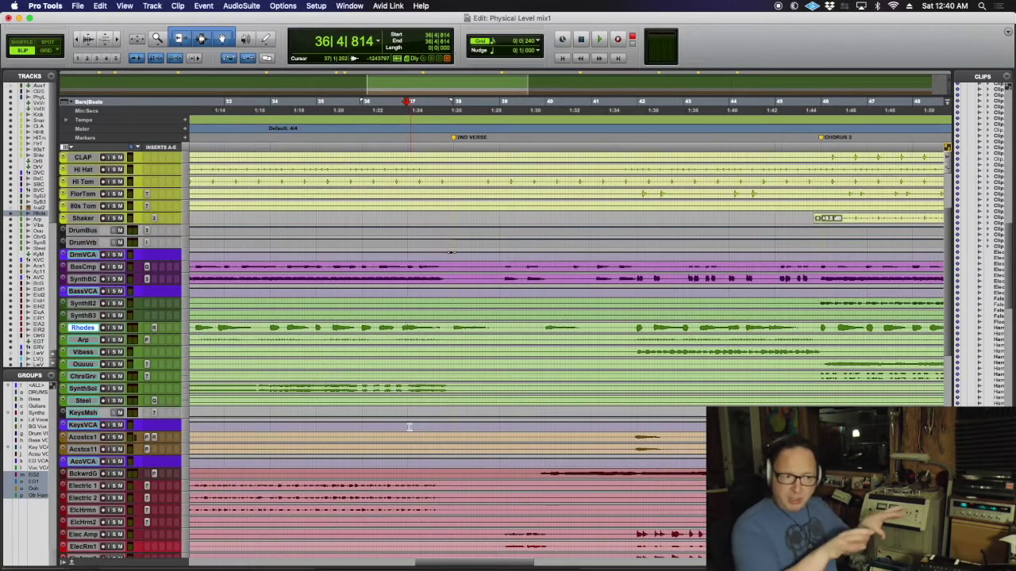
scroll(409, 421, "down", 3)
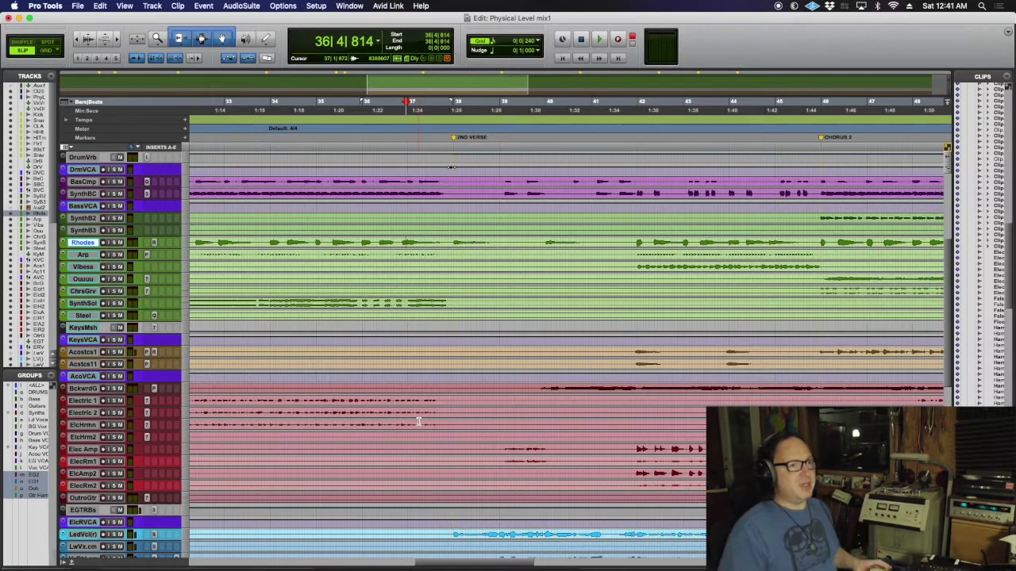
left_click(421, 387)
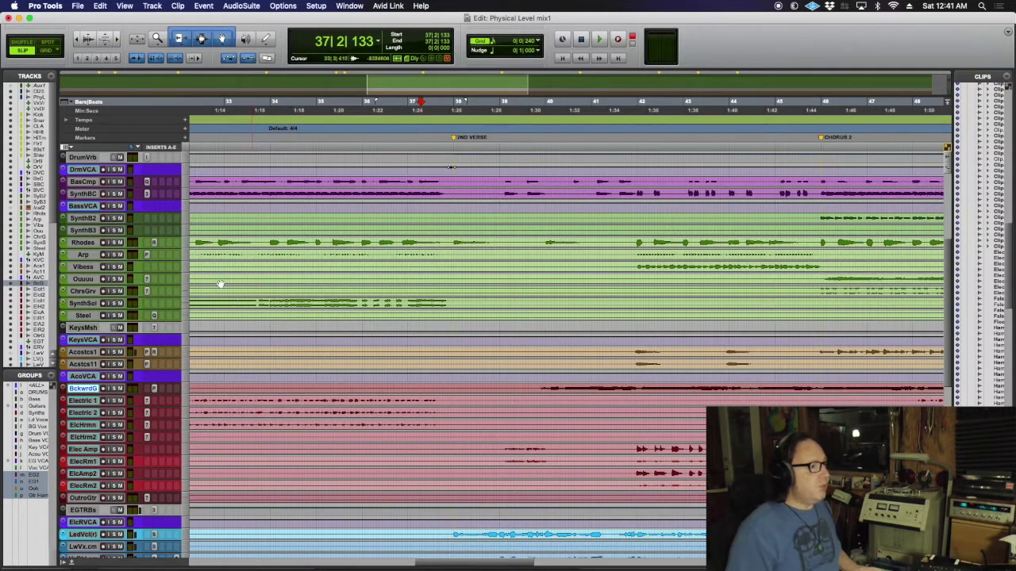
left_click(82, 243)
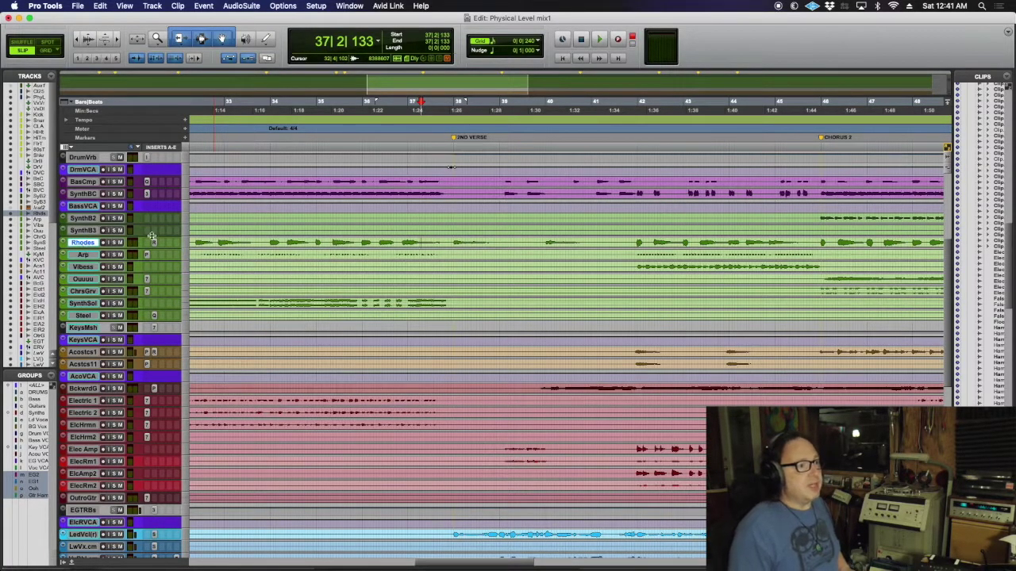
left_click(378, 242)
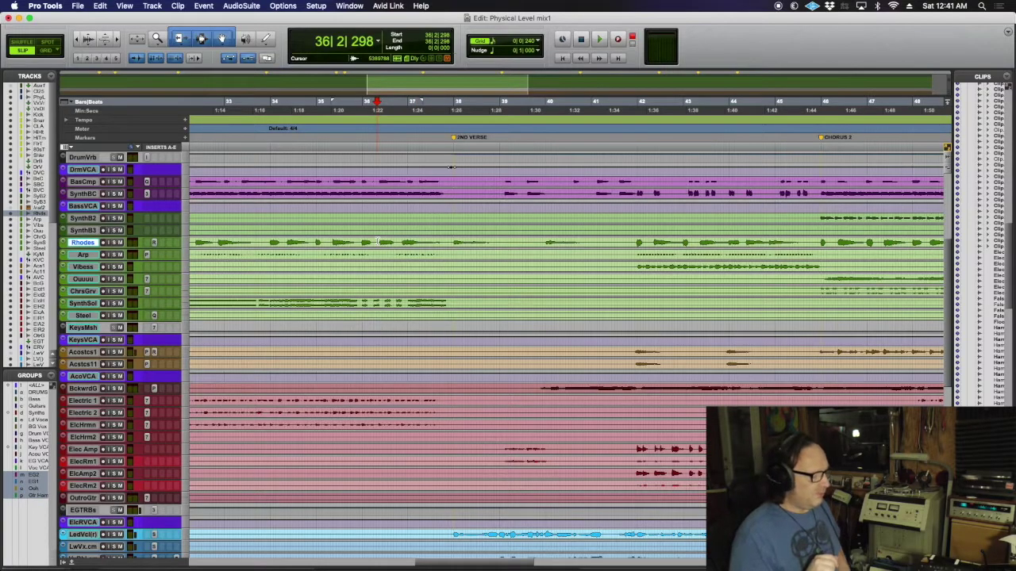
key("space")
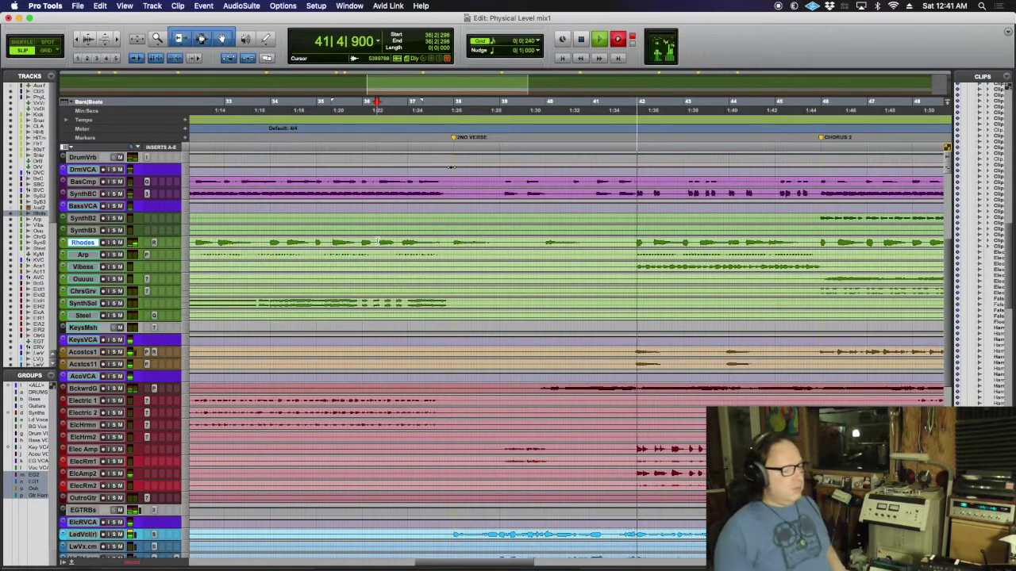
key("space")
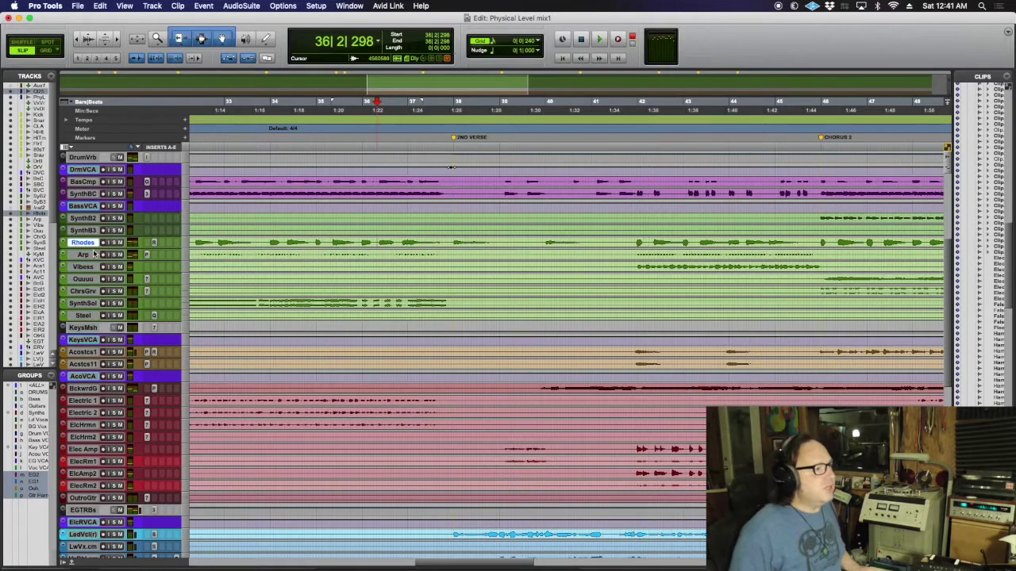
Step: Show the volume automation lane beneath an enlarged Rhodes track and raise the volume breakpoint at the 2ND VERSE marker
left_click_drag(89, 258, 87, 293)
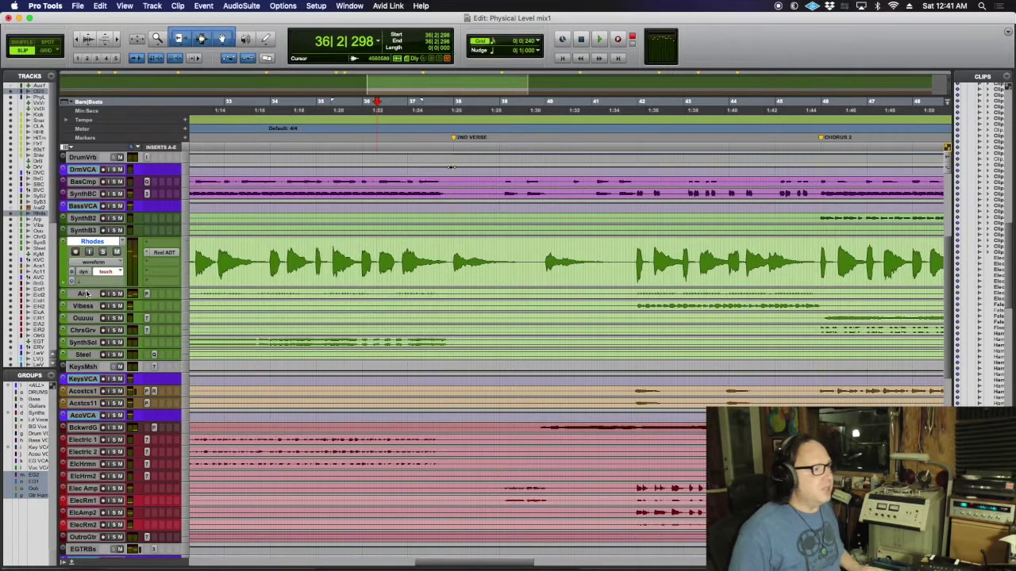
left_click(63, 282)
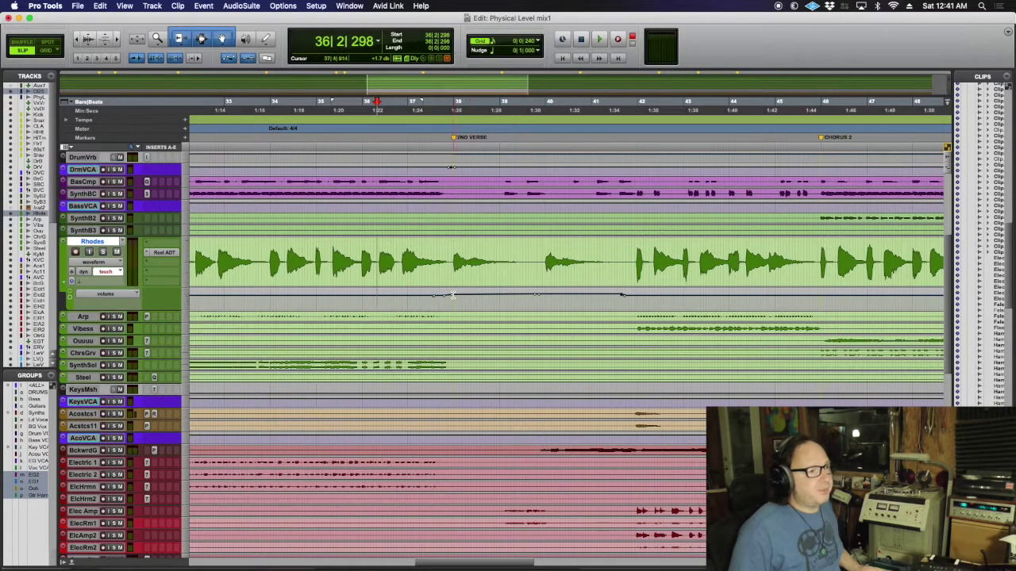
left_click_drag(454, 298, 452, 294)
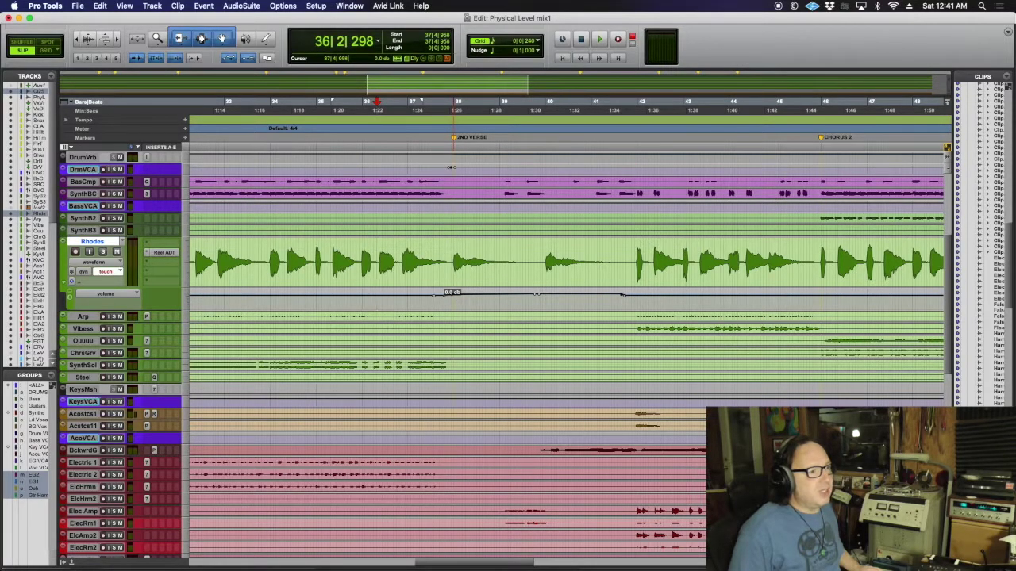
Step: Remove the extra Rhodes volume breakpoints near the end of bar 39 and place the edit cursor in bar 37
left_click_drag(452, 294, 537, 302)
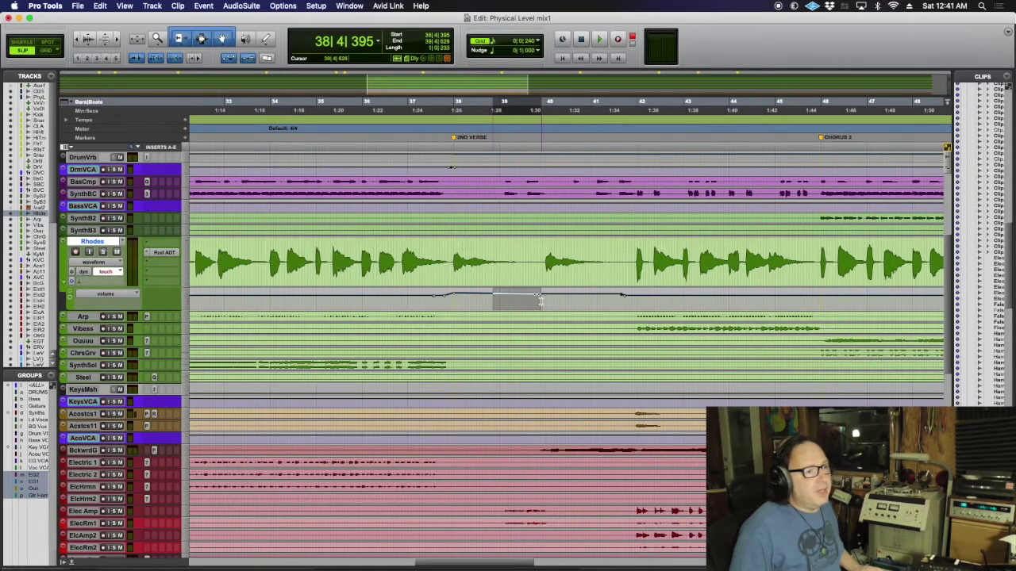
left_click(493, 300)
left_click(433, 301)
Step: Create a new empty playlist named Clip.26 on the Clip.25 recording track
scroll(433, 301, "up", 5)
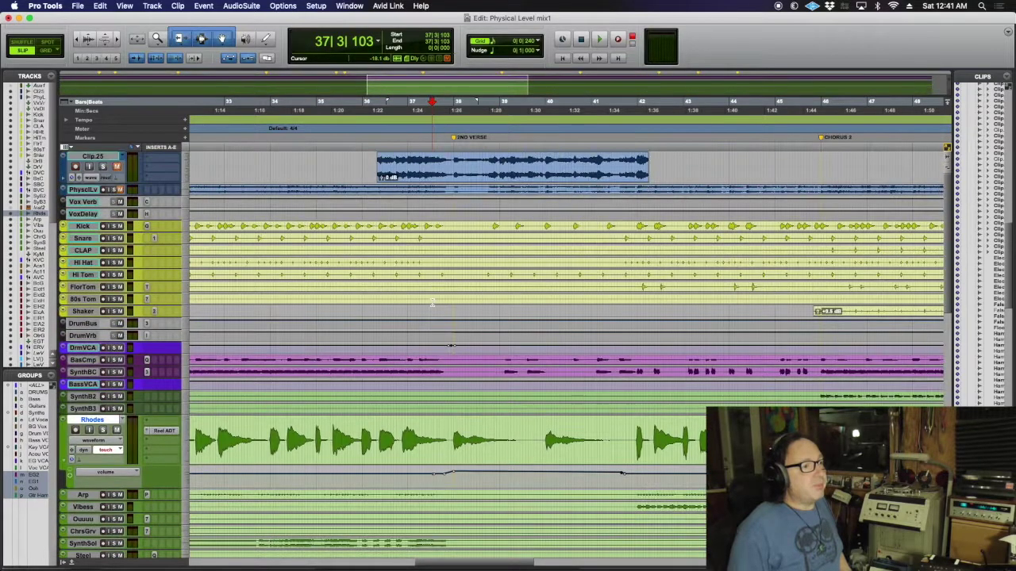
left_click(131, 156)
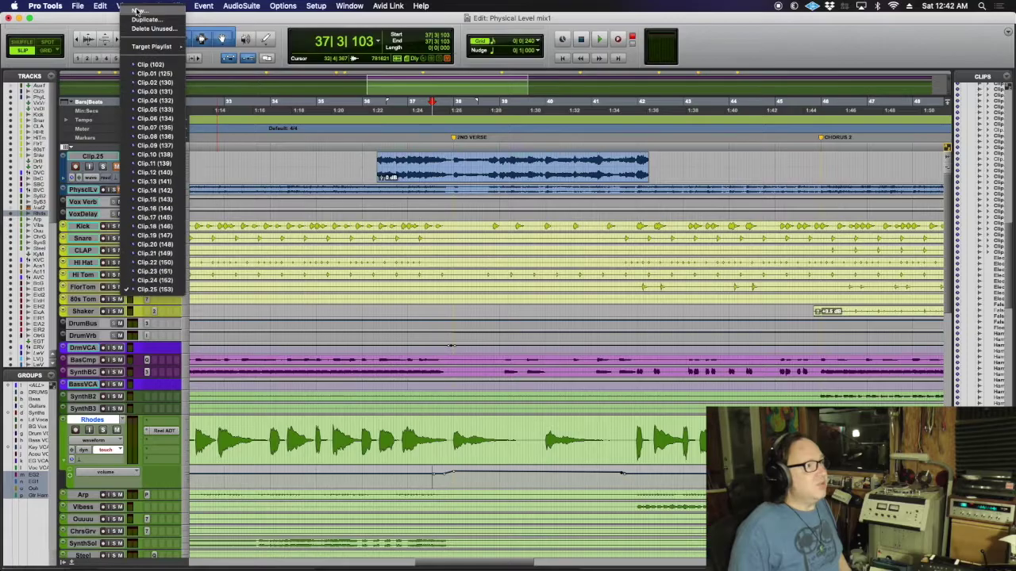
left_click(137, 11)
key("Return")
Step: Enlarge the Lead Vocal track in the Edit window
scroll(453, 341, "down", 10)
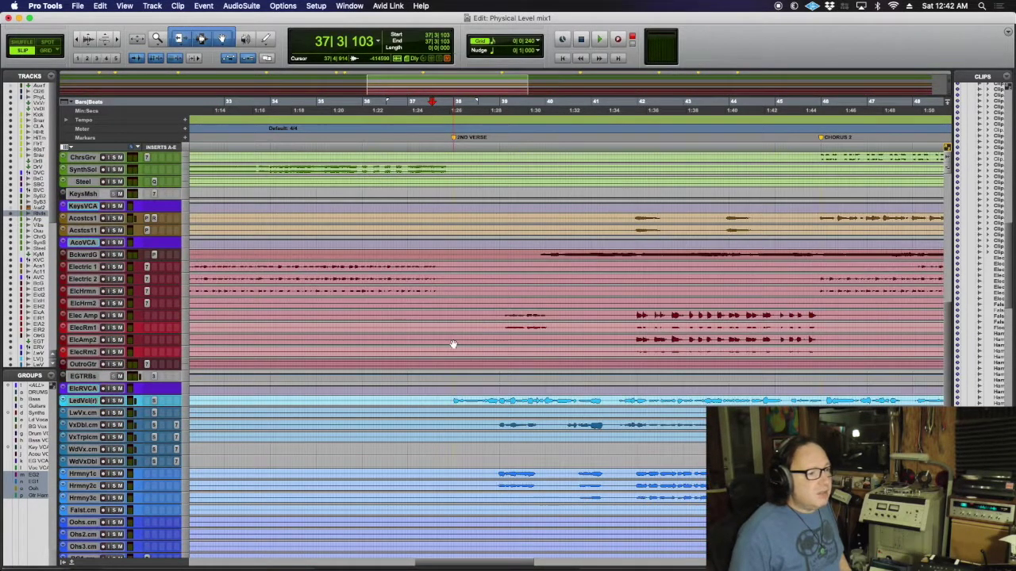
scroll(452, 344, "up", 3)
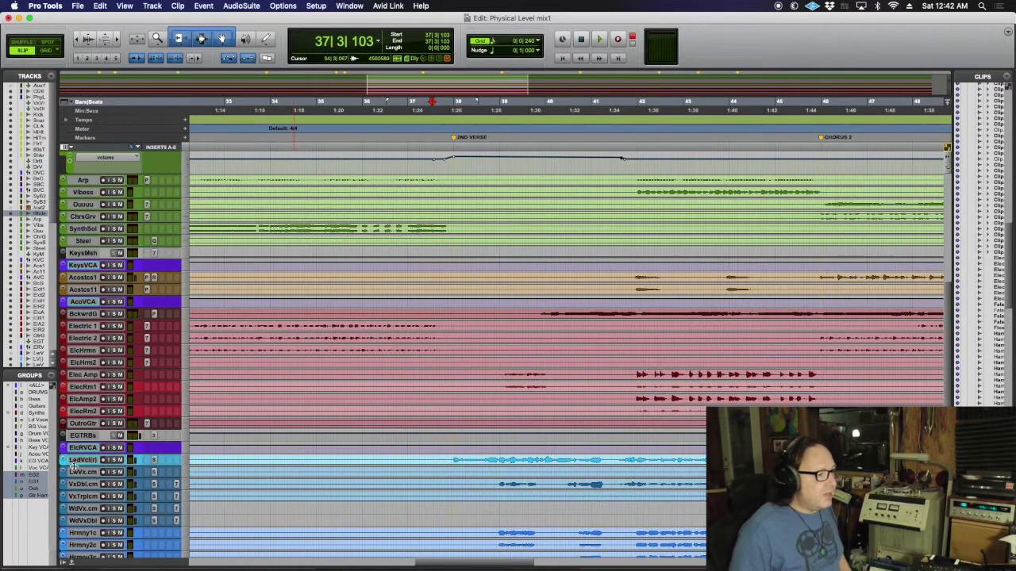
key("ctrl+Up")
scroll(555, 298, "up", 10)
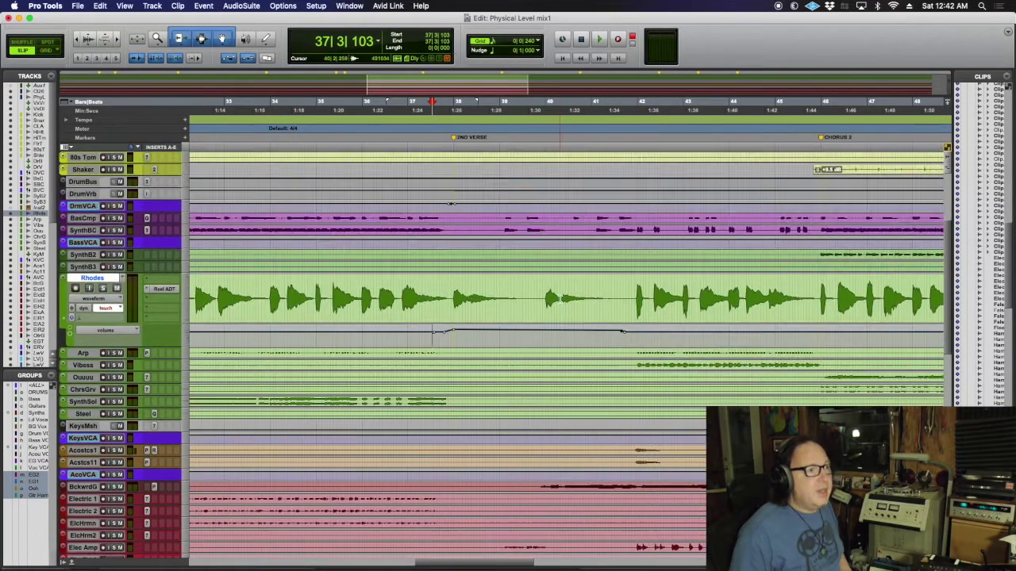
Step: Place the edit cursor at the end of bar 32 and record a pass to Clip.26 until about bar 42
left_click(221, 355)
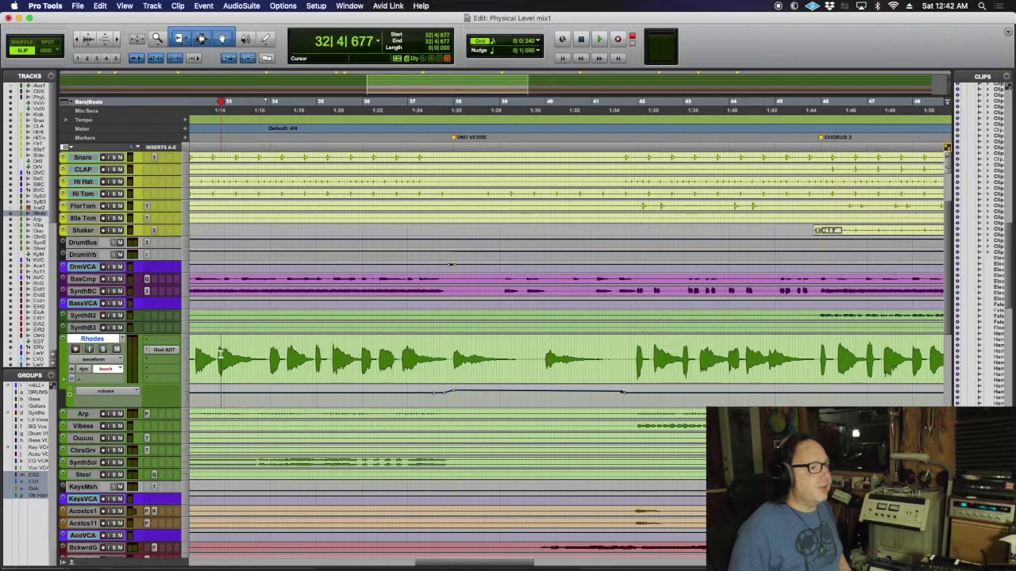
key("space")
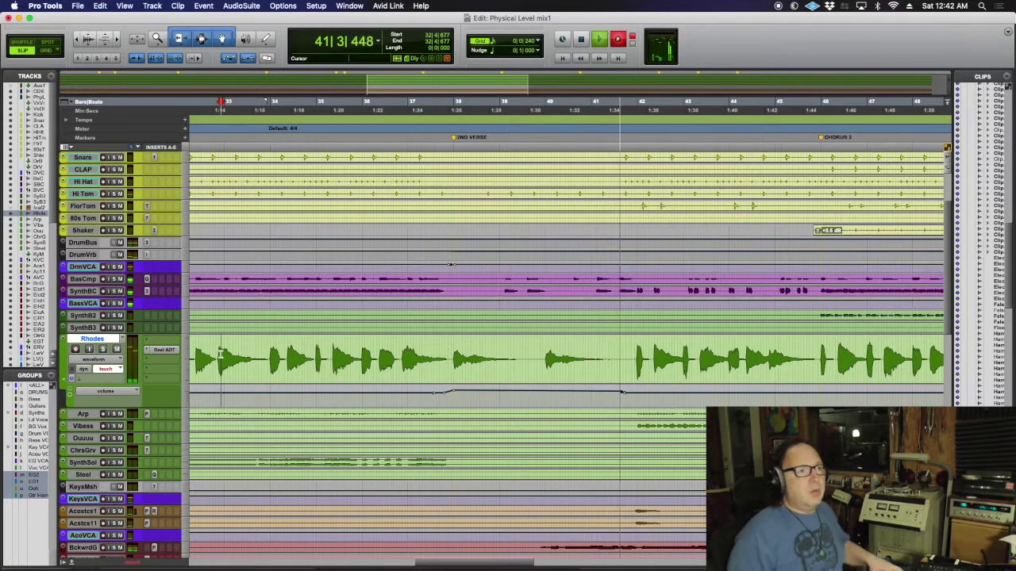
key("space")
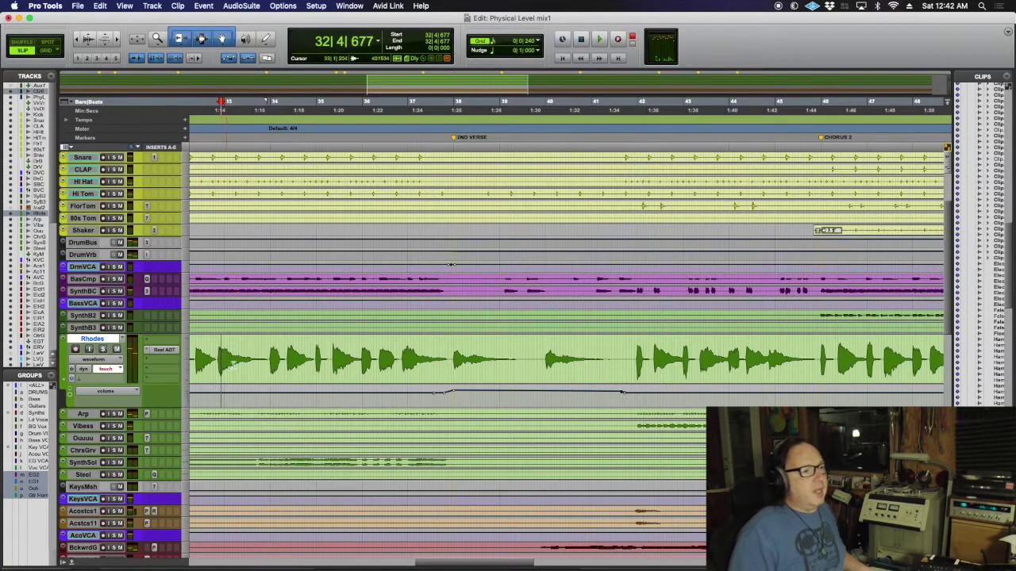
Step: Create a new empty playlist named Clip.27 on the Clip.26 recording track
scroll(279, 381, "up", 3)
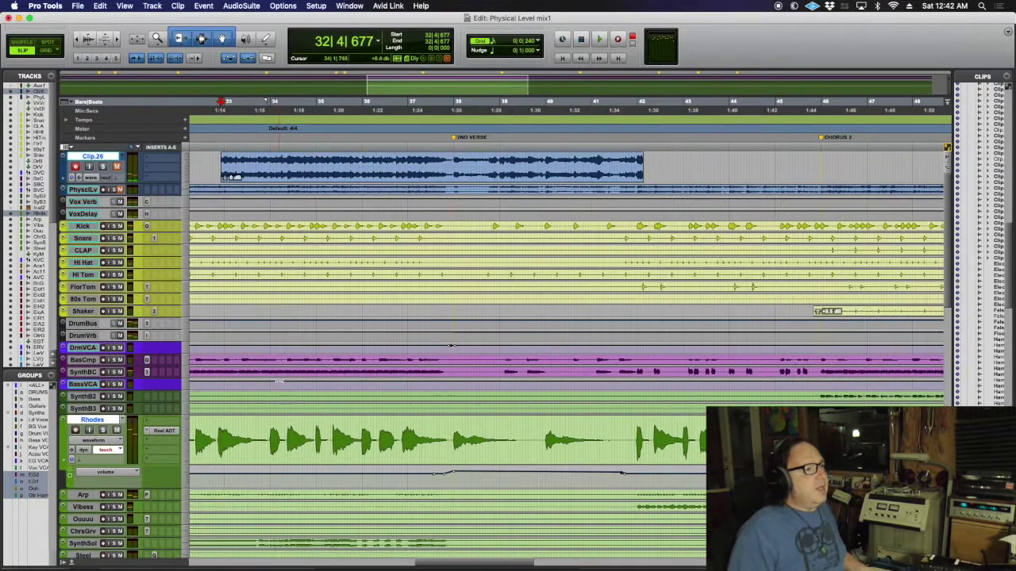
left_click(123, 157)
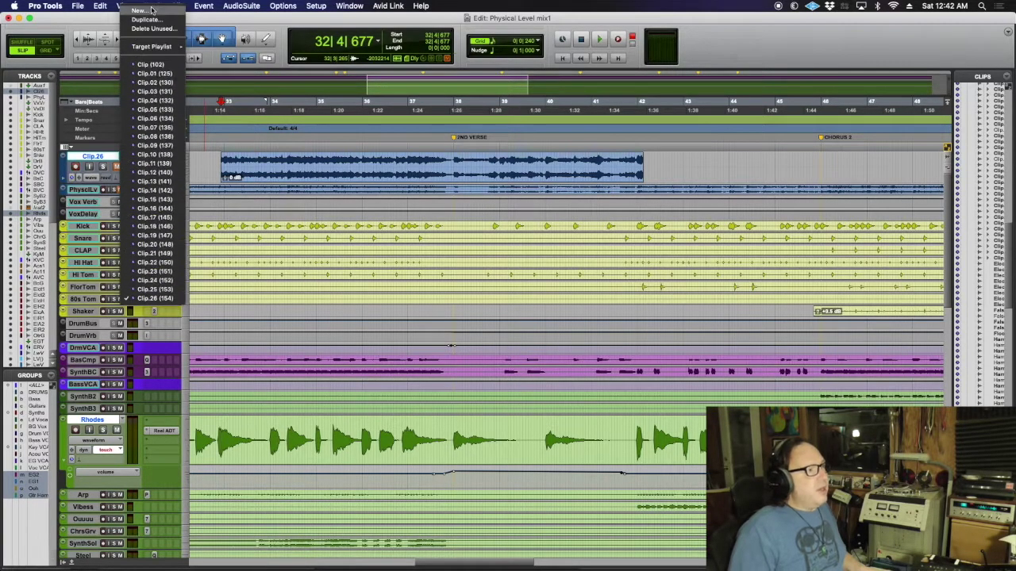
left_click(149, 11)
key("Return")
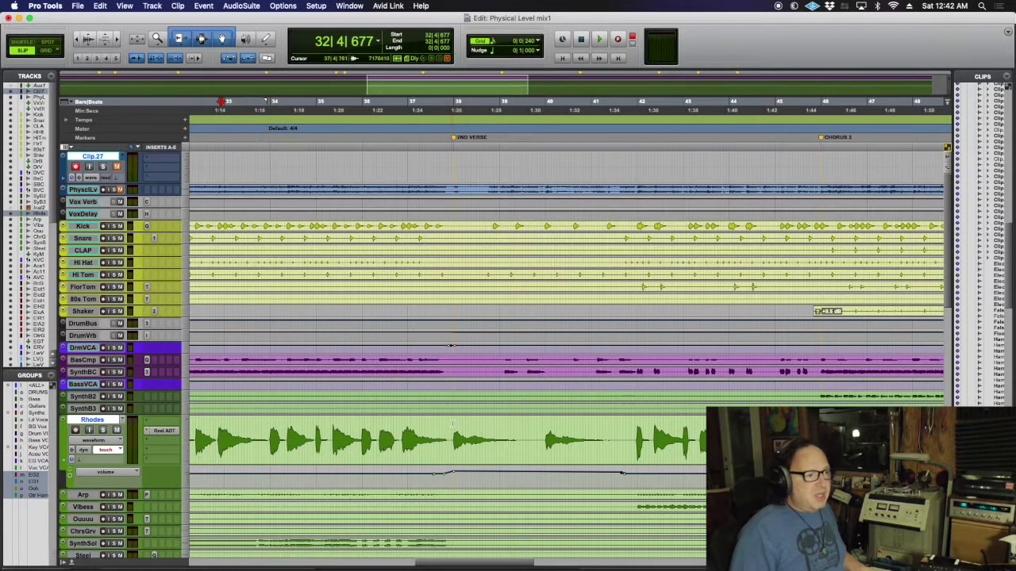
Step: Record a pass to Clip.27 from the end of bar 35 to about bar 43, riding the drum and bass VCA volumes with touch automation
key("shift+r")
left_click(396, 432)
scroll(403, 421, "right", 5)
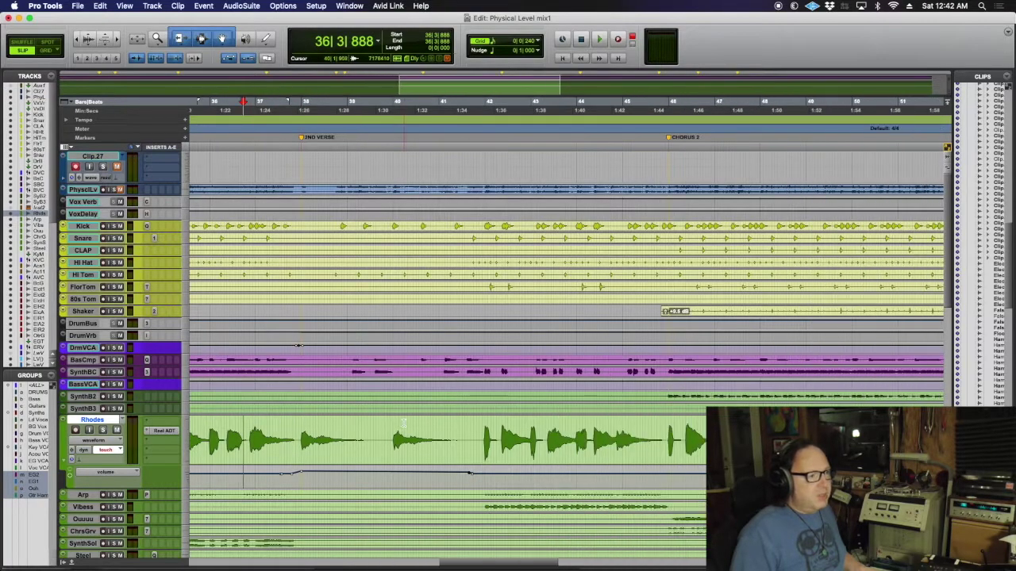
left_click(205, 433)
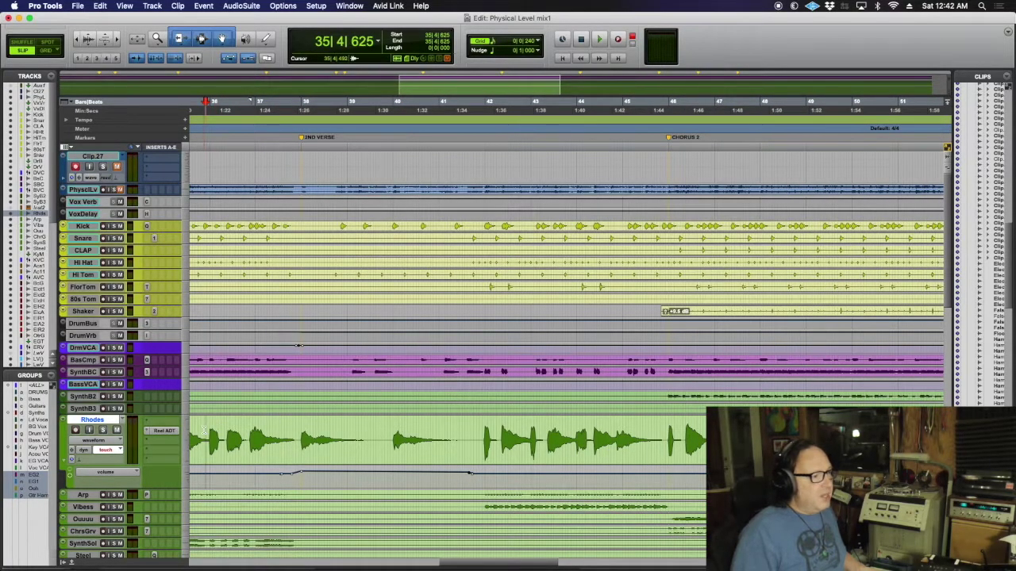
left_click(204, 433)
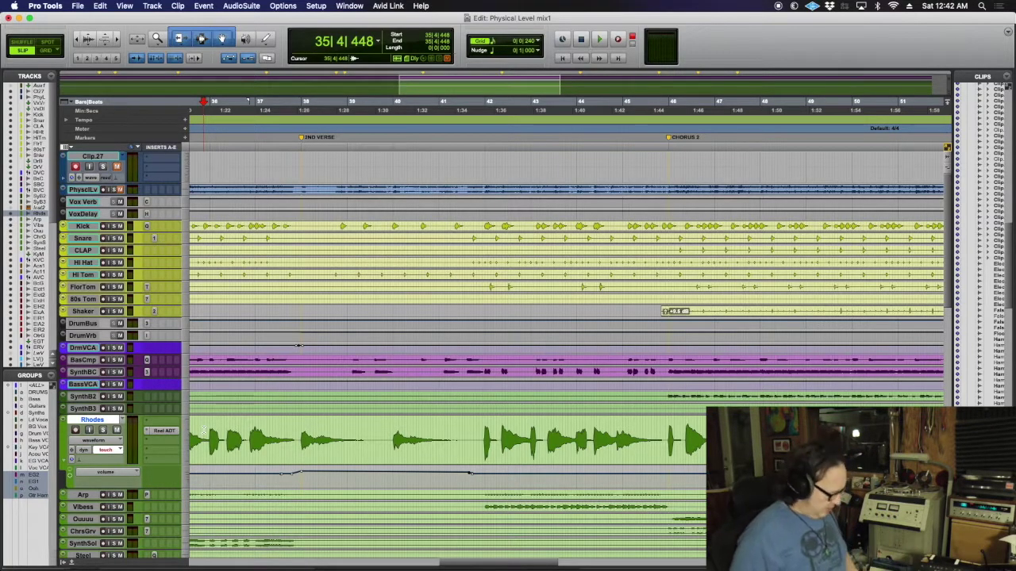
key("super+space")
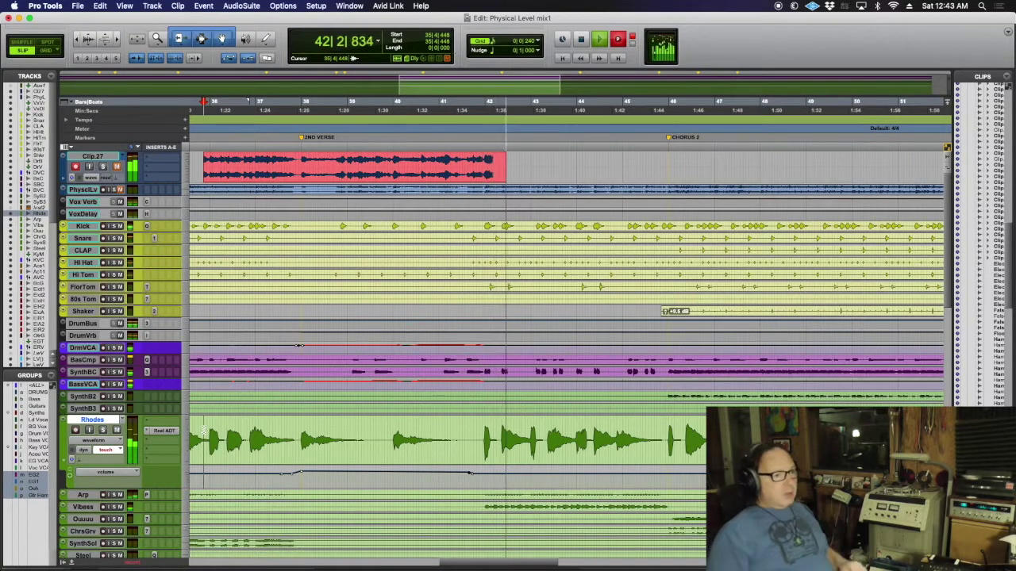
key("space")
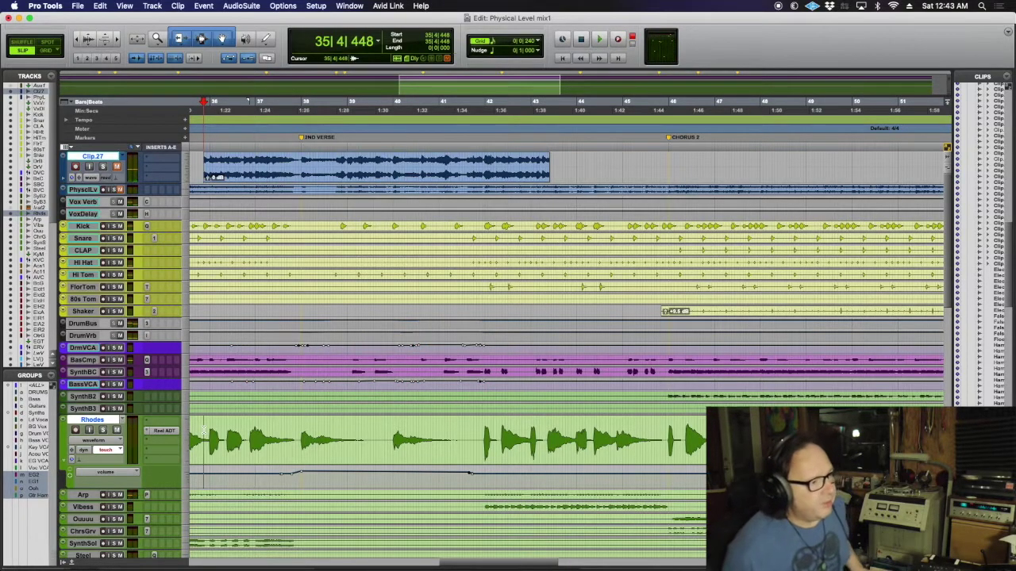
Step: Review the tracks down to the vocals and create a new empty playlist named Clip.28 on the Clip.27 recording track
scroll(355, 332, "down", 6)
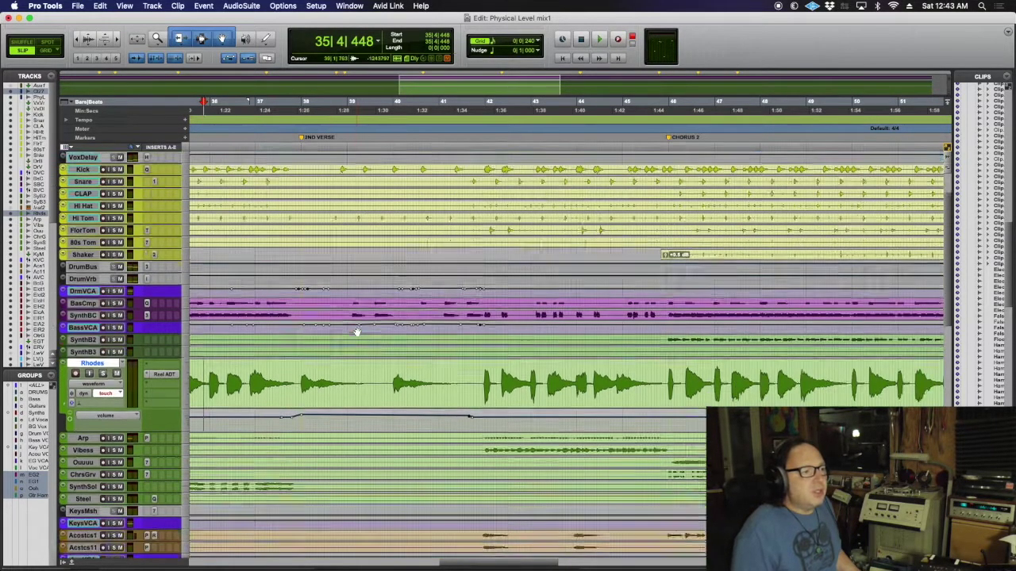
scroll(355, 332, "down", 5)
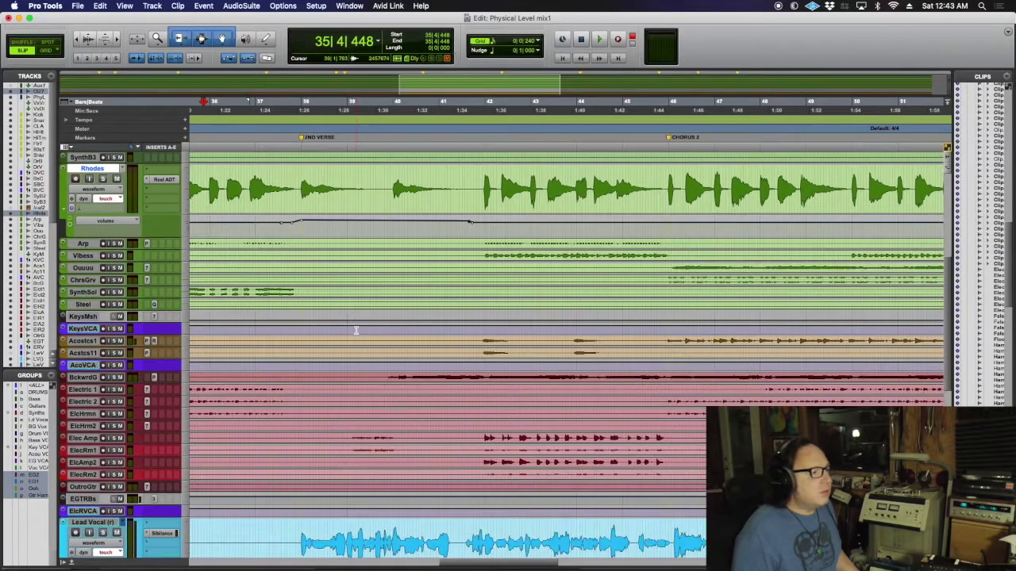
scroll(356, 330, "down", 3)
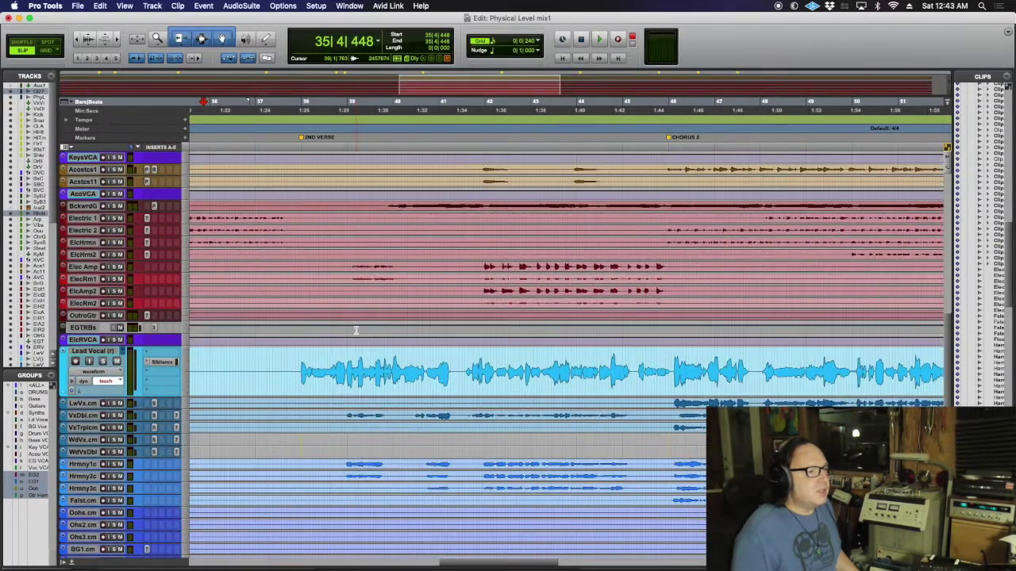
scroll(356, 330, "down", 2)
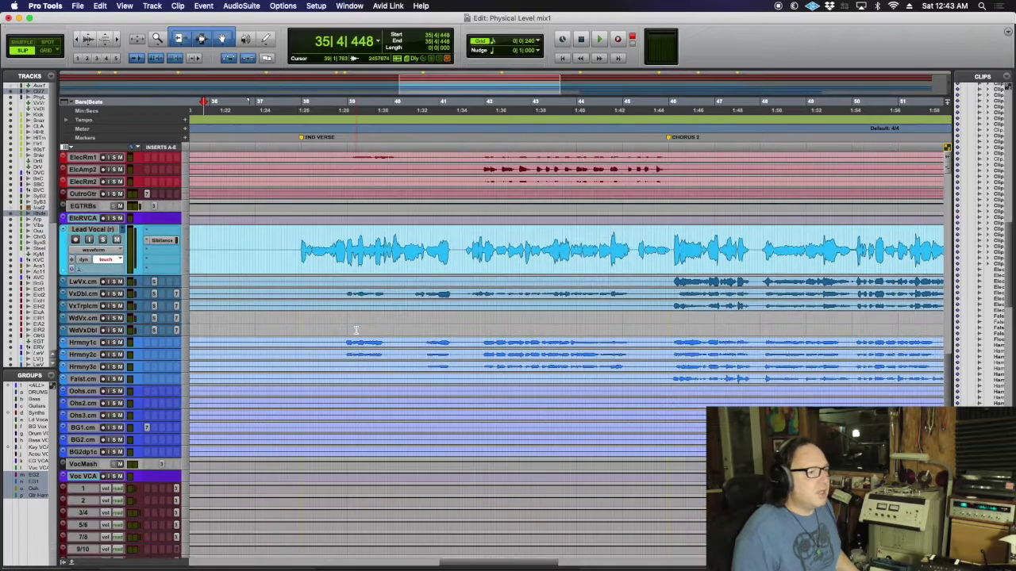
scroll(355, 331, "up", 6)
scroll(354, 331, "up", 10)
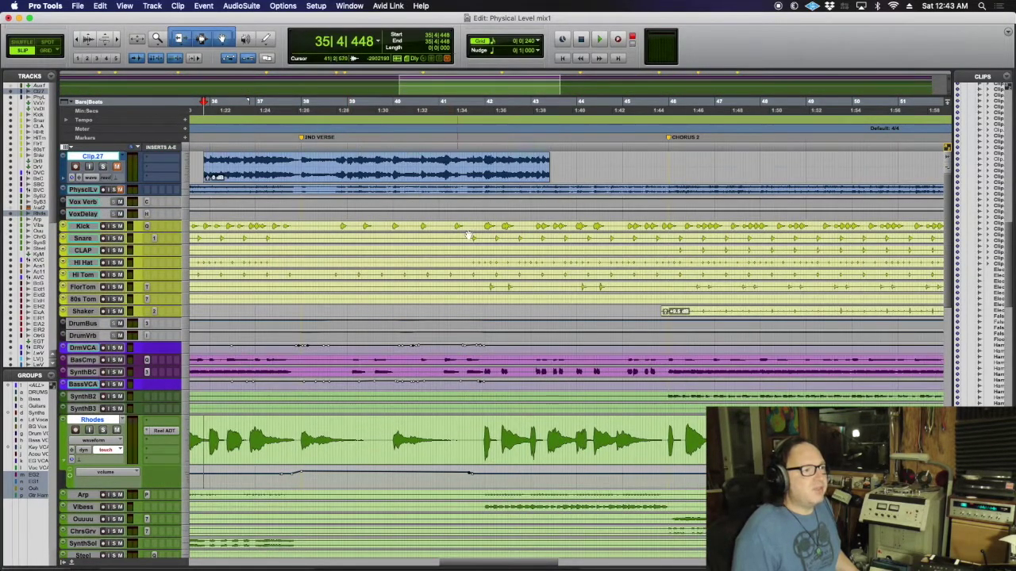
left_click(123, 158)
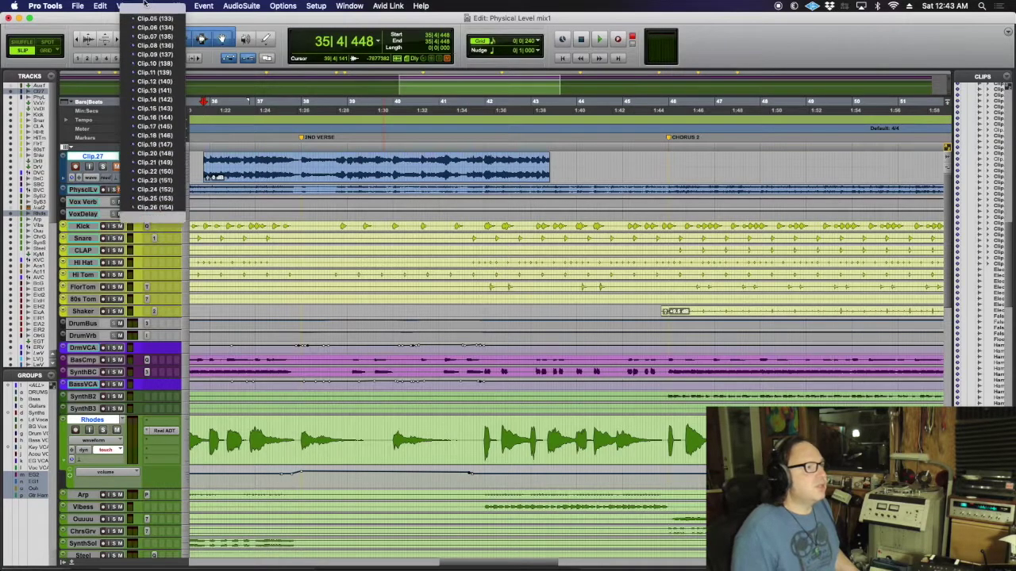
left_click(140, 12)
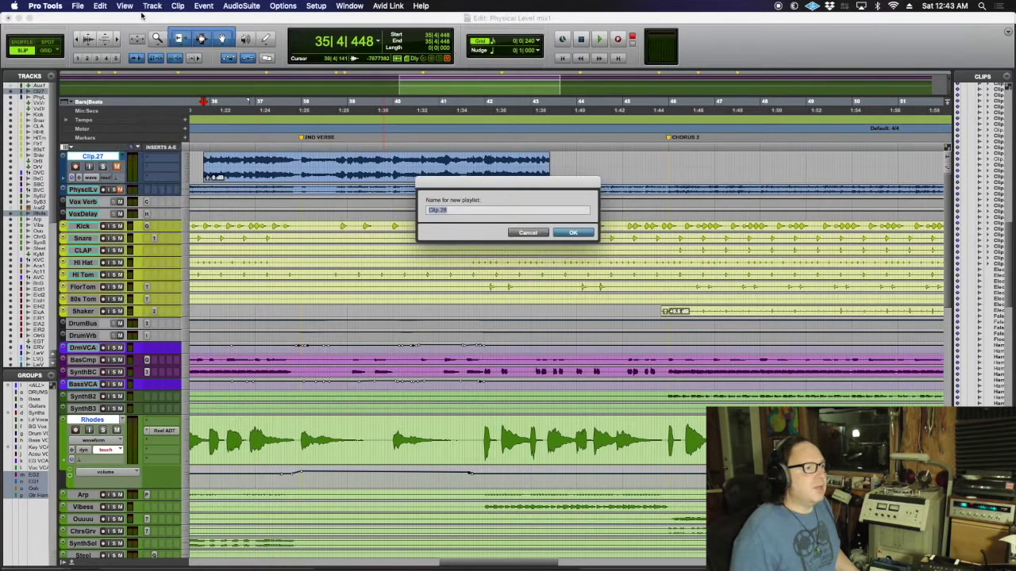
key("Return")
Step: Place the edit cursor at the end of bar 33 and record a pass to Clip.28 through the second verse toward the CHORUS 2 marker
scroll(266, 277, "left", 2)
scroll(266, 278, "left", 3)
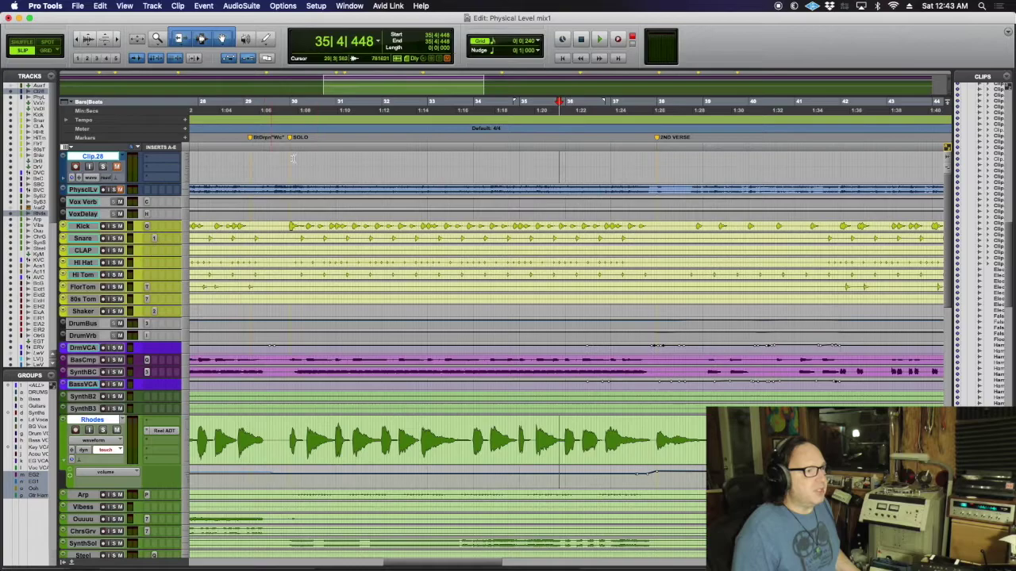
left_click(467, 159)
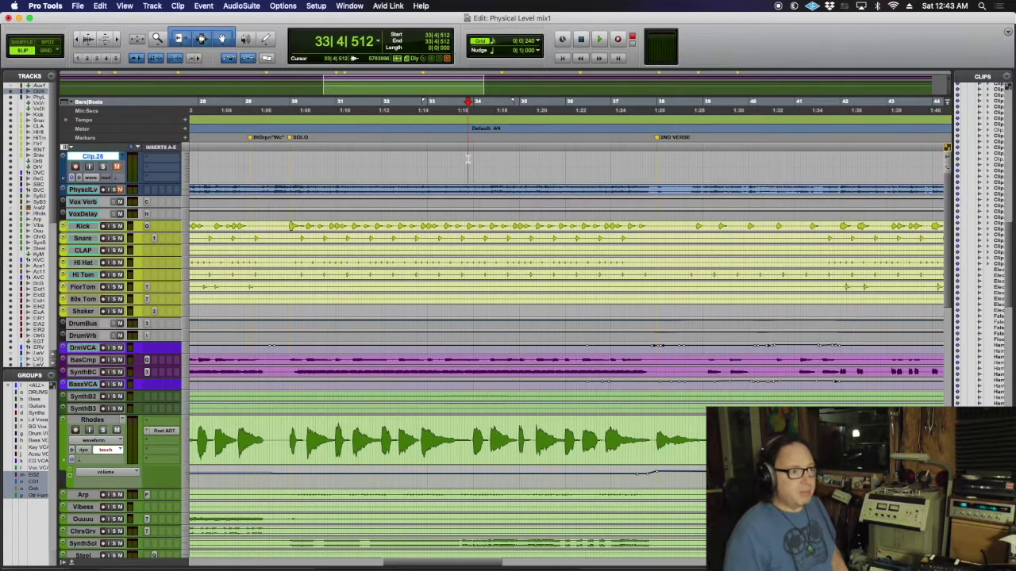
key("super+space")
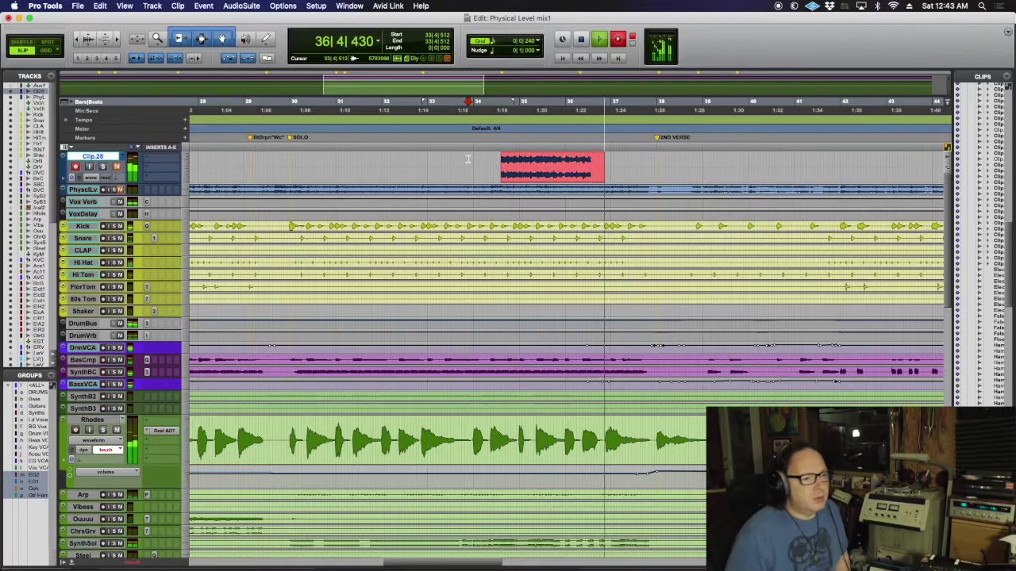
scroll(650, 433, "down", 9)
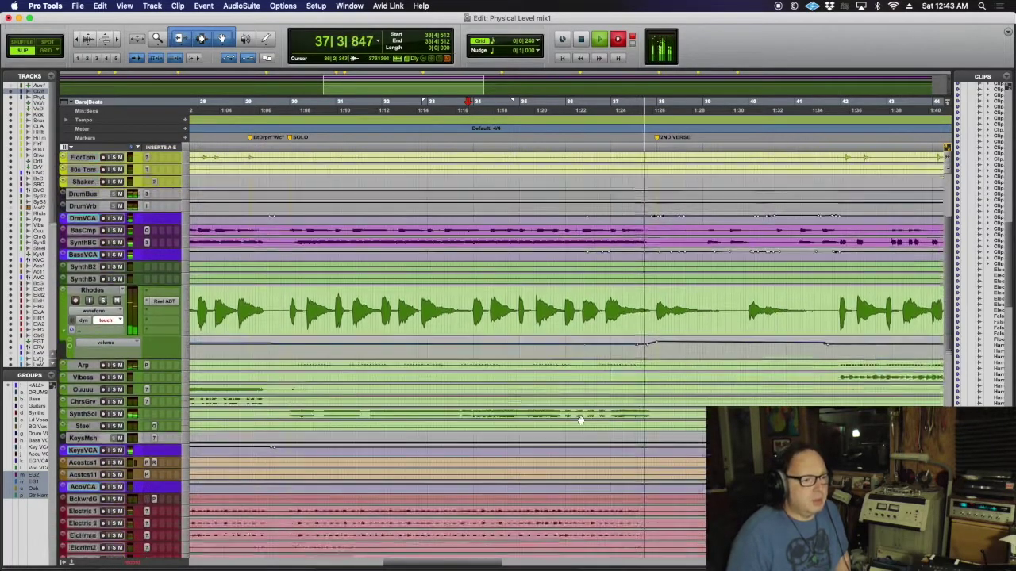
scroll(580, 421, "down", 6)
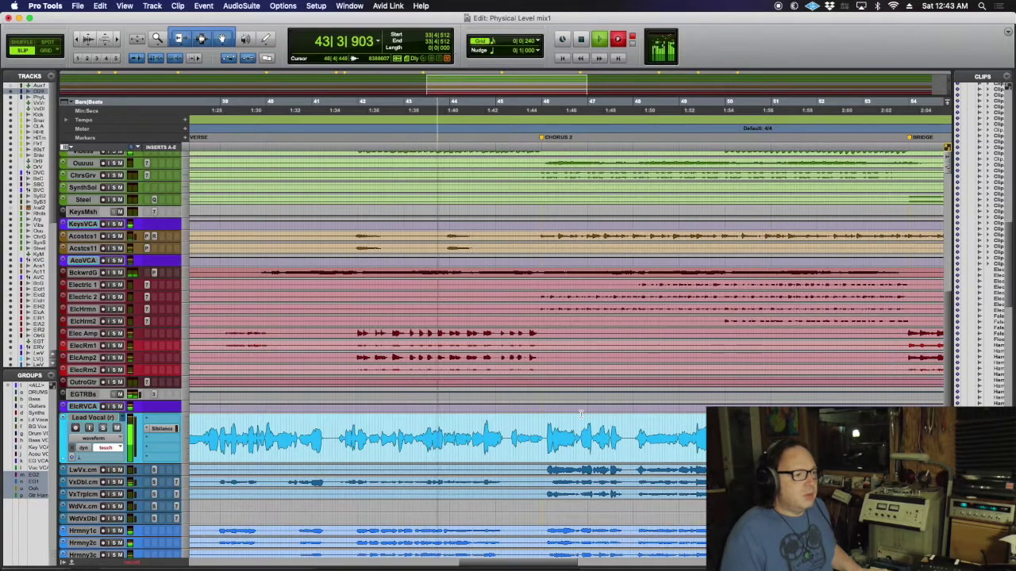
scroll(580, 412, "left", 3)
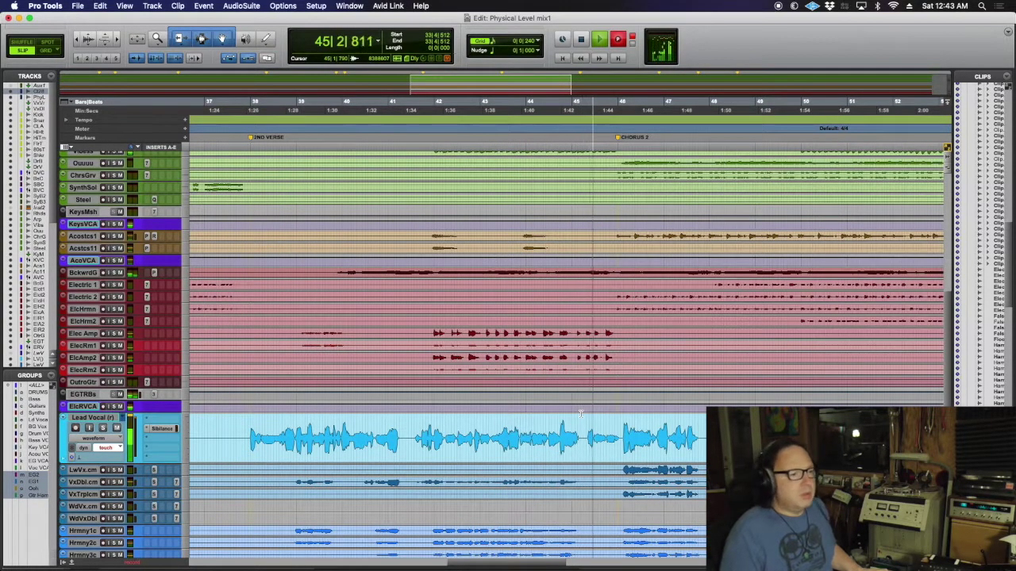
Step: Insert the UAD Teletronix LA-2A Silver compressor on the Lead Vocal track below Sibilance and adjust its gain slightly
key("super+equal")
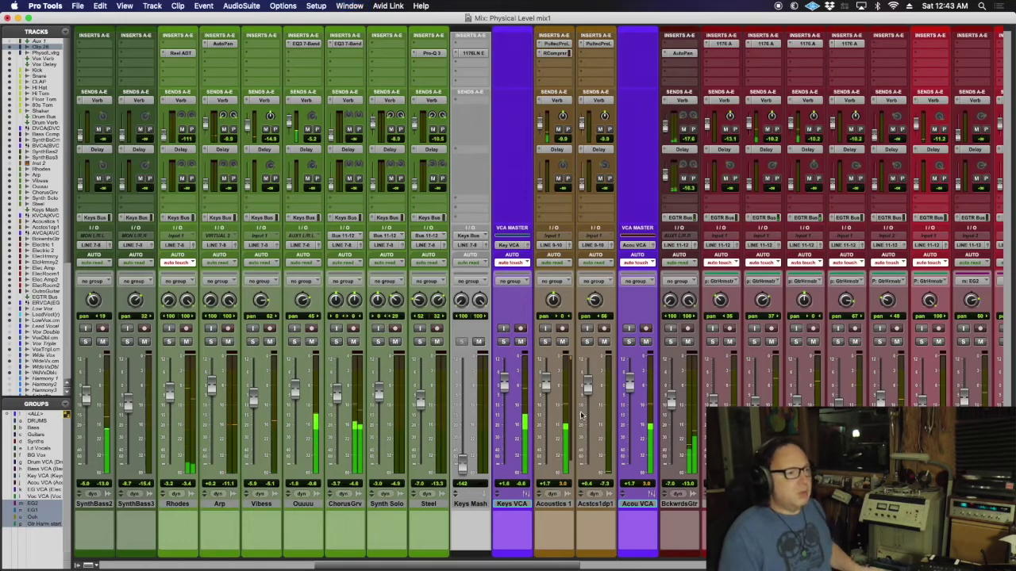
scroll(580, 414, "left", 5)
scroll(520, 404, "right", 5)
scroll(520, 404, "right", 8)
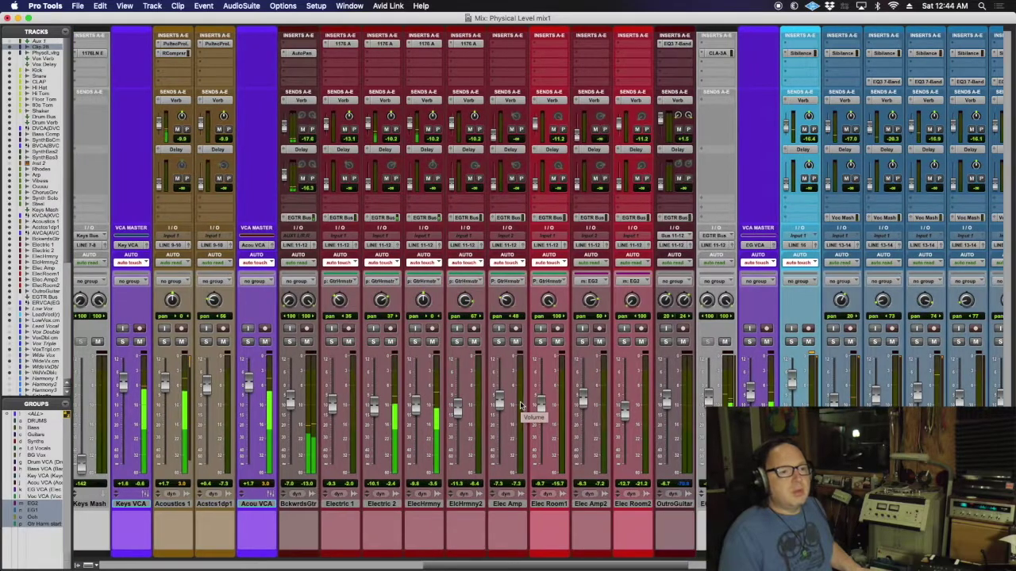
scroll(520, 405, "right", 1)
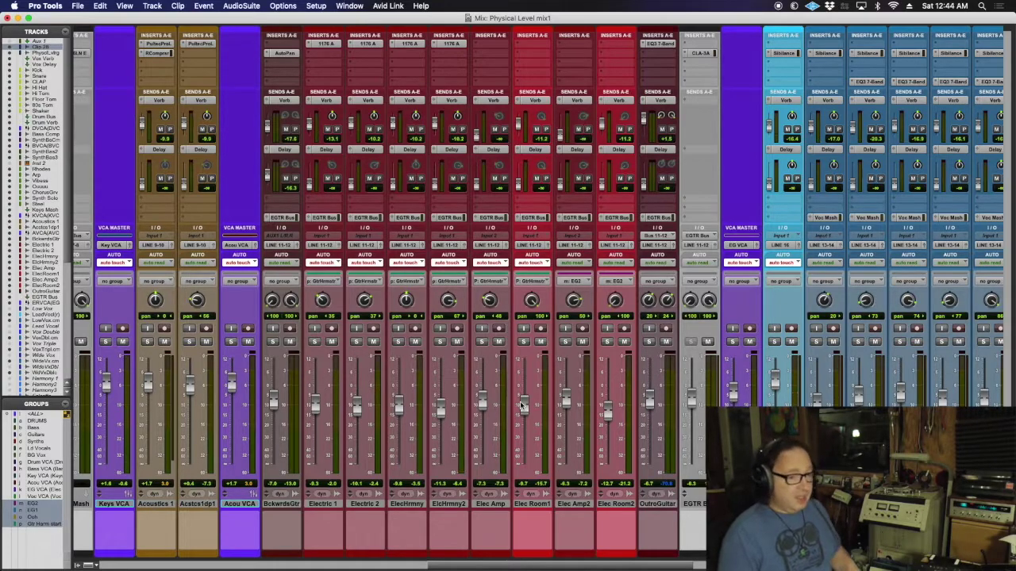
left_click(782, 64)
mouse_move(786, 65)
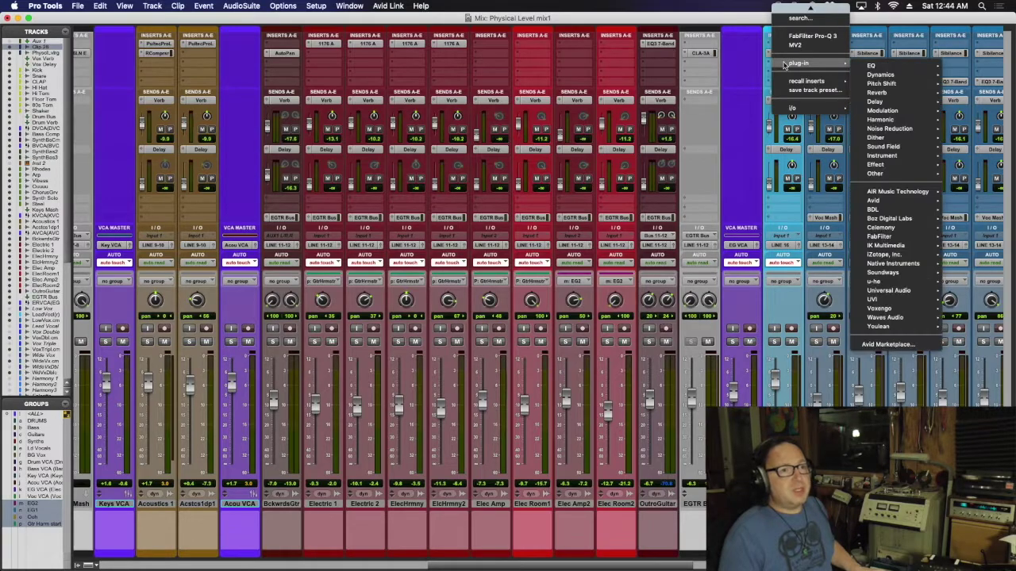
mouse_move(871, 76)
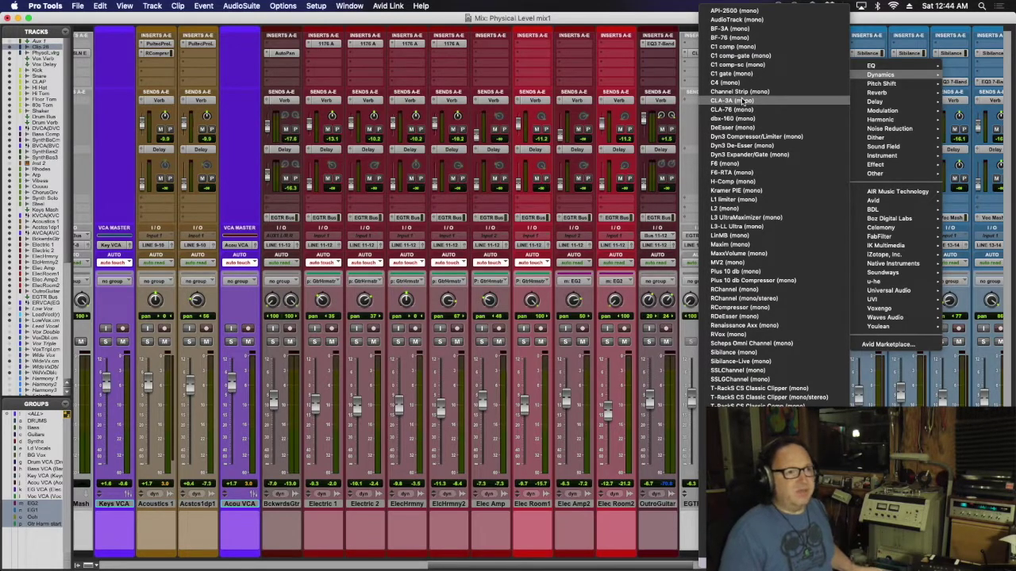
scroll(774, 238, "down", 5)
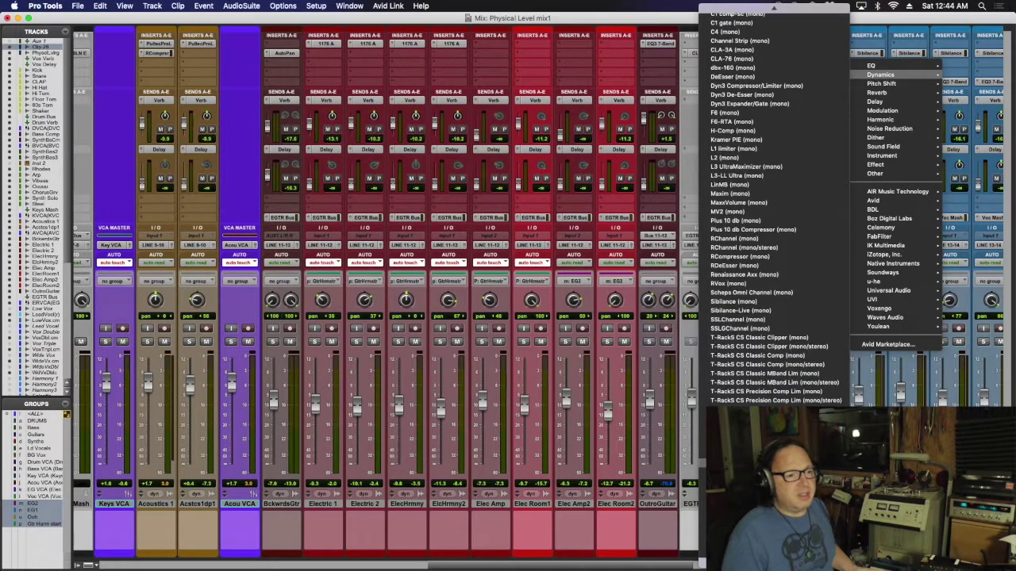
scroll(773, 206, "down", 4)
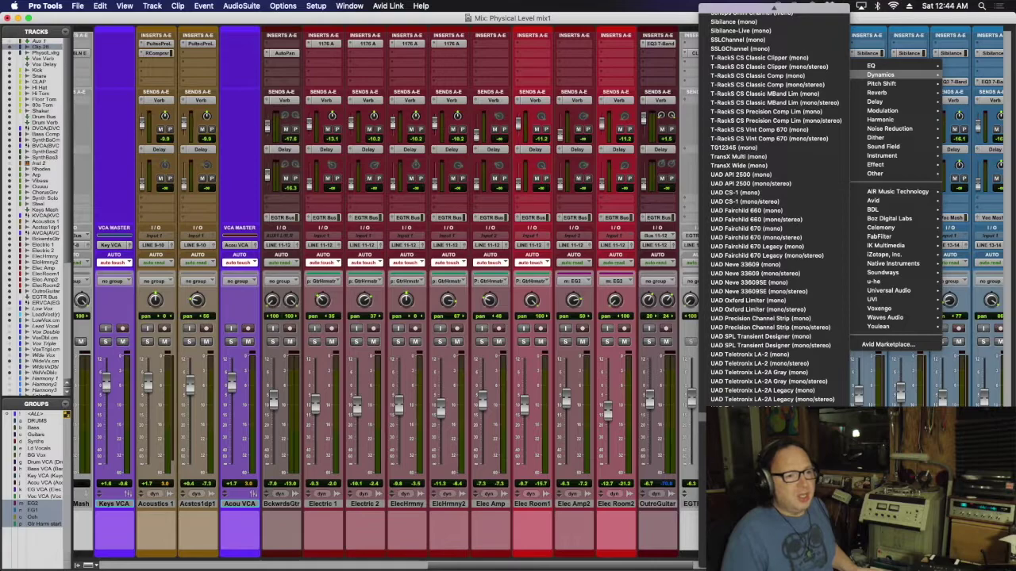
key("Escape")
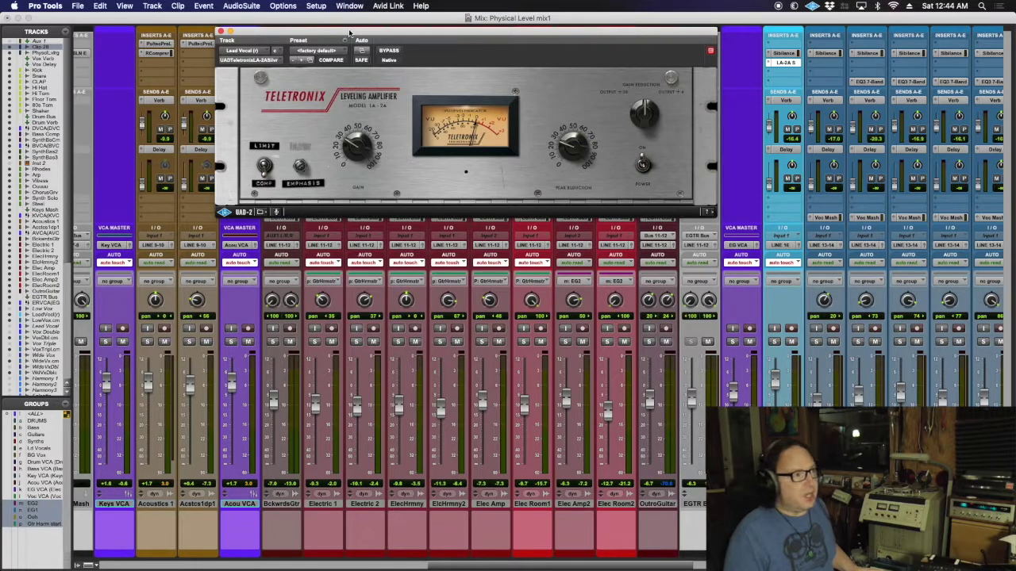
left_click_drag(351, 31, 217, 81)
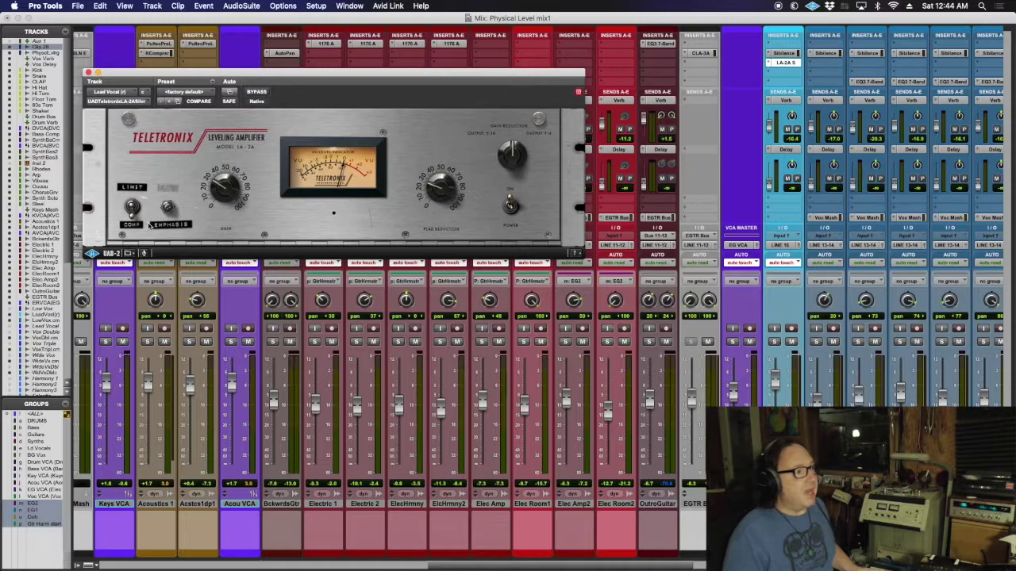
left_click(229, 186)
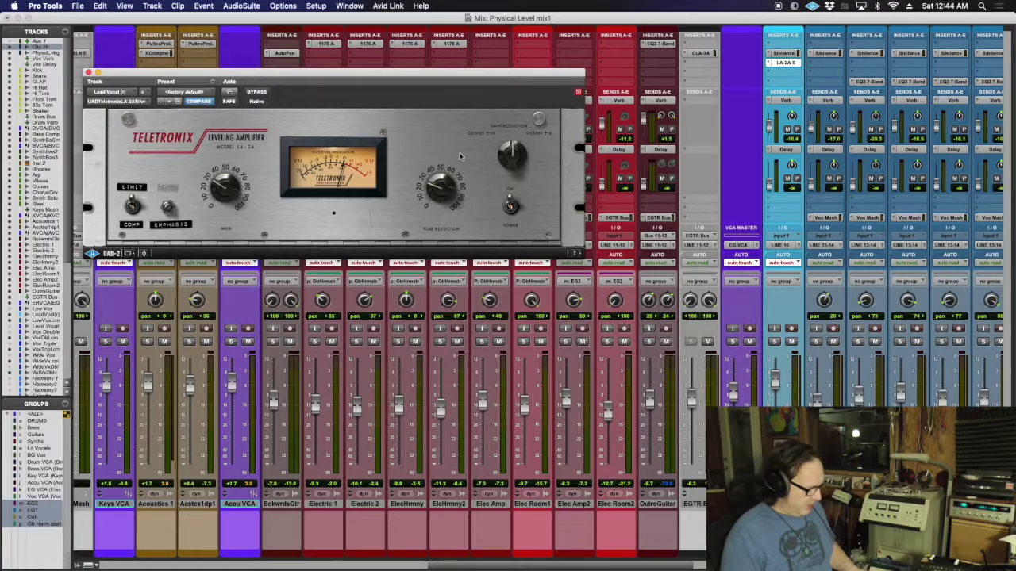
Step: Move the LA-2A window clear of the upper tracks and create a new empty playlist named Clip.29 on the Clip.28 recording track
key("super+equal")
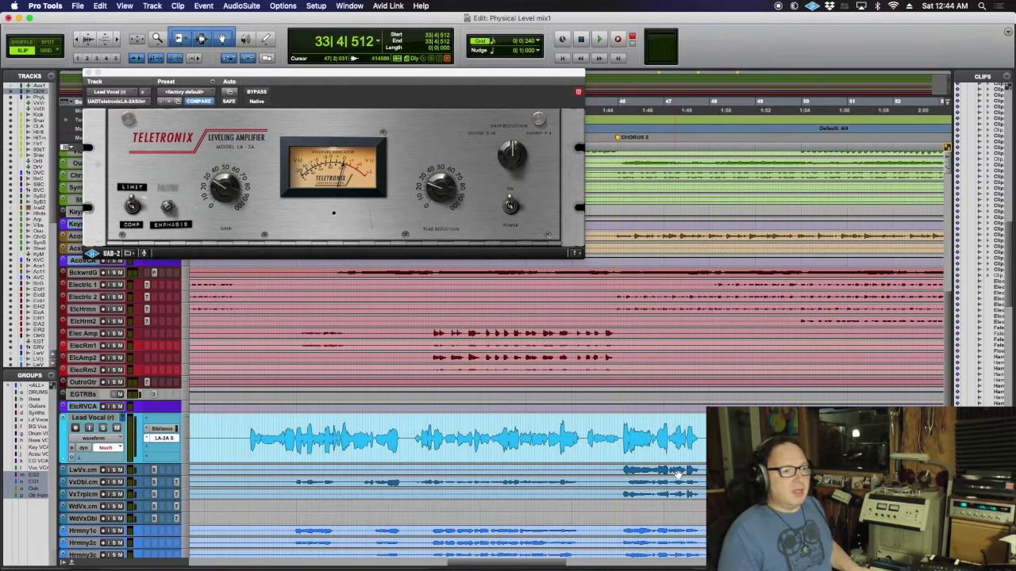
scroll(675, 472, "right", 5)
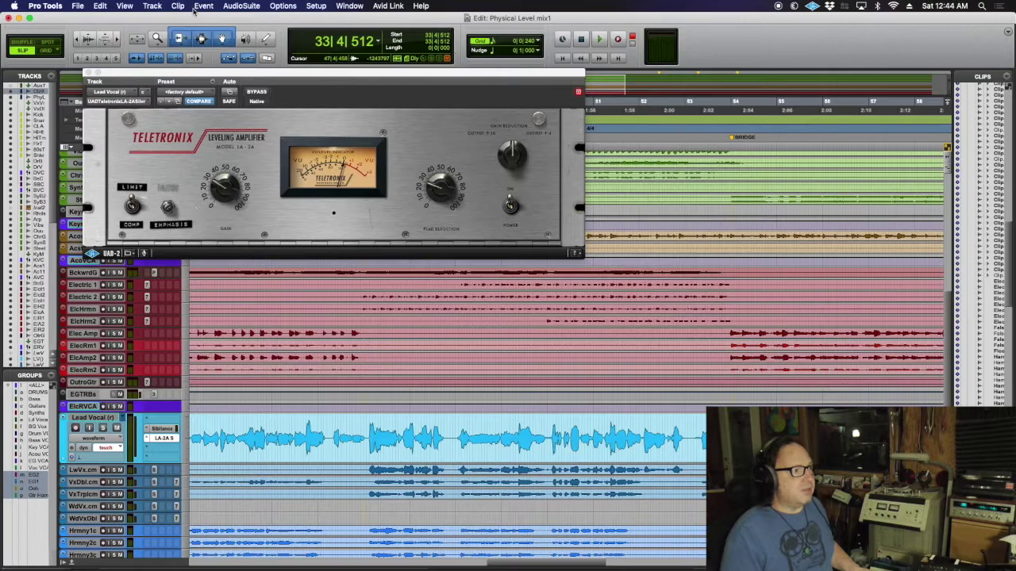
left_click_drag(176, 70, 161, 178)
scroll(175, 137, "up", 10)
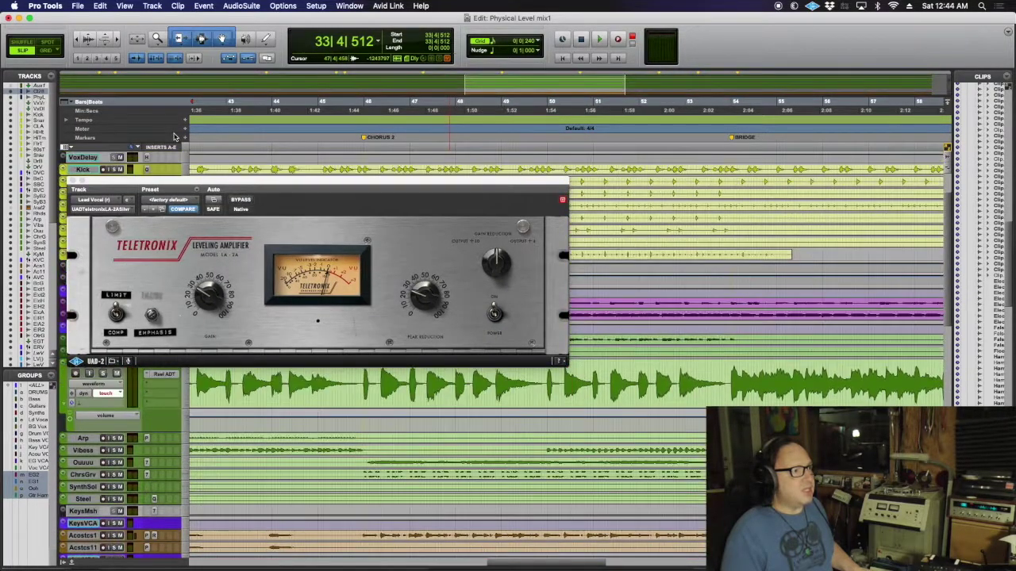
scroll(175, 137, "up", 3)
left_click(131, 152)
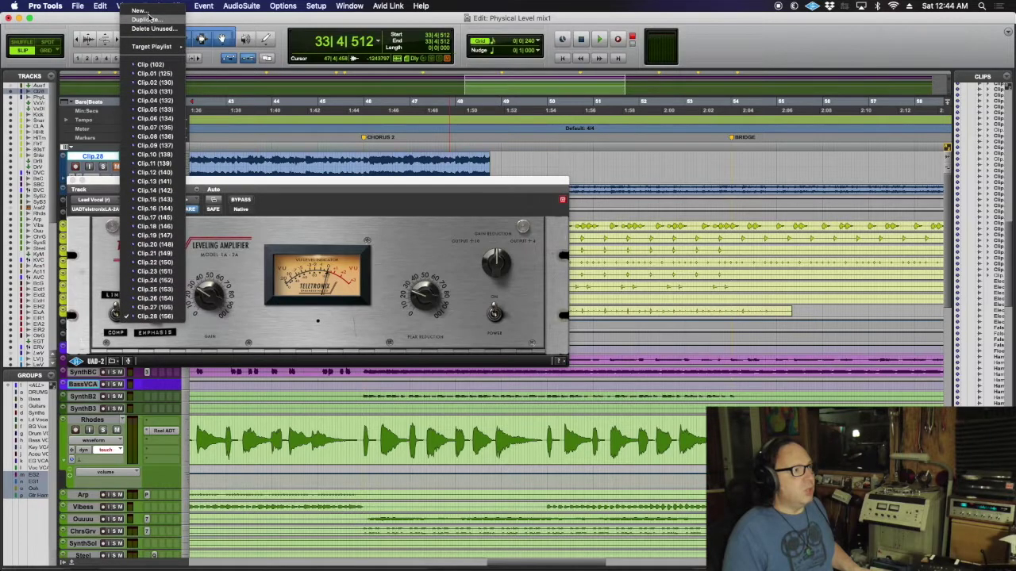
left_click(148, 18)
key("Return")
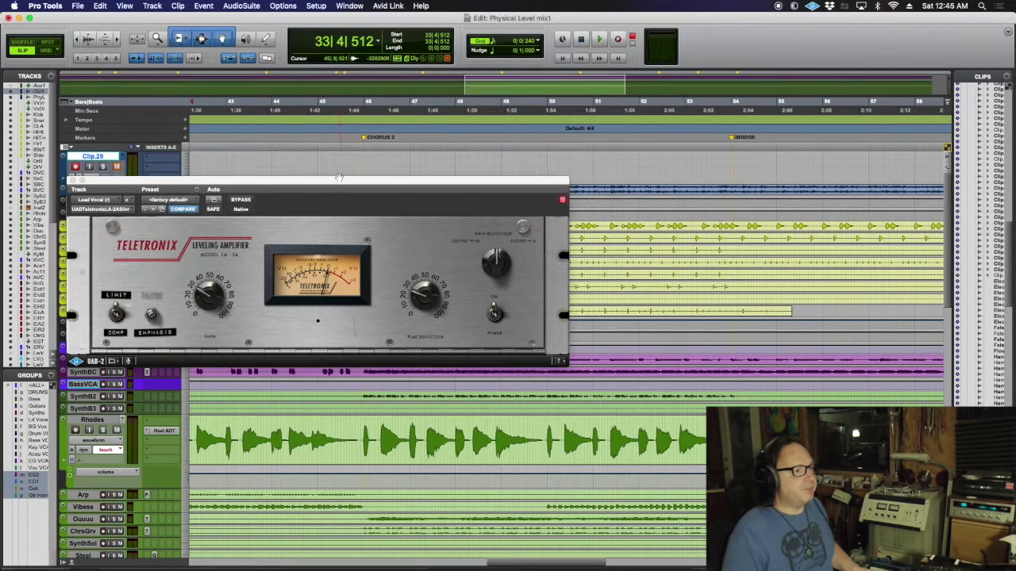
Step: Place the edit cursor at 33|3|720 and start a recording pass to Clip.29 with the Lead Vocal's LA-2A open for monitoring
scroll(340, 178, "left", 5)
scroll(392, 178, "left", 6)
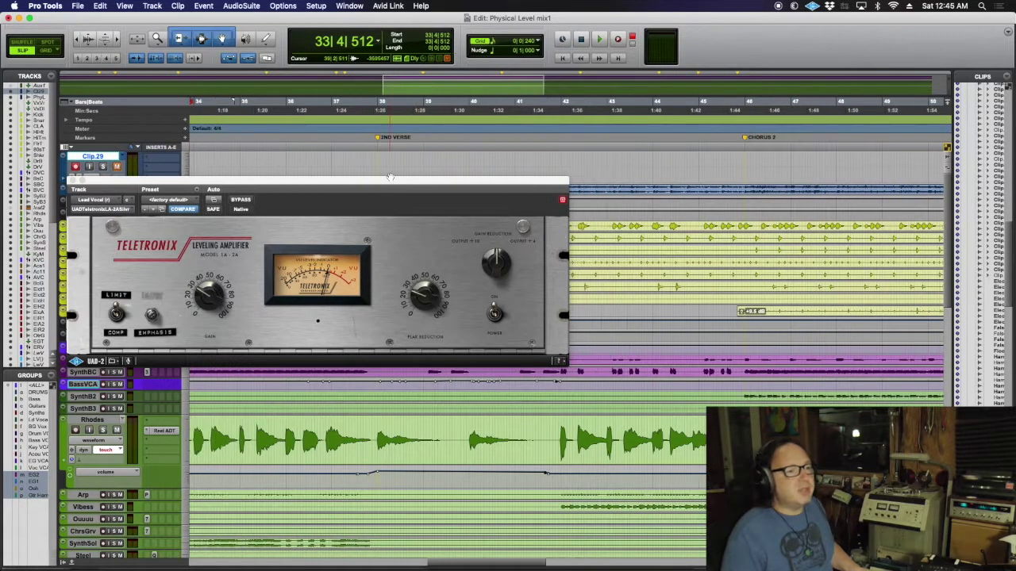
scroll(501, 147, "right", 1)
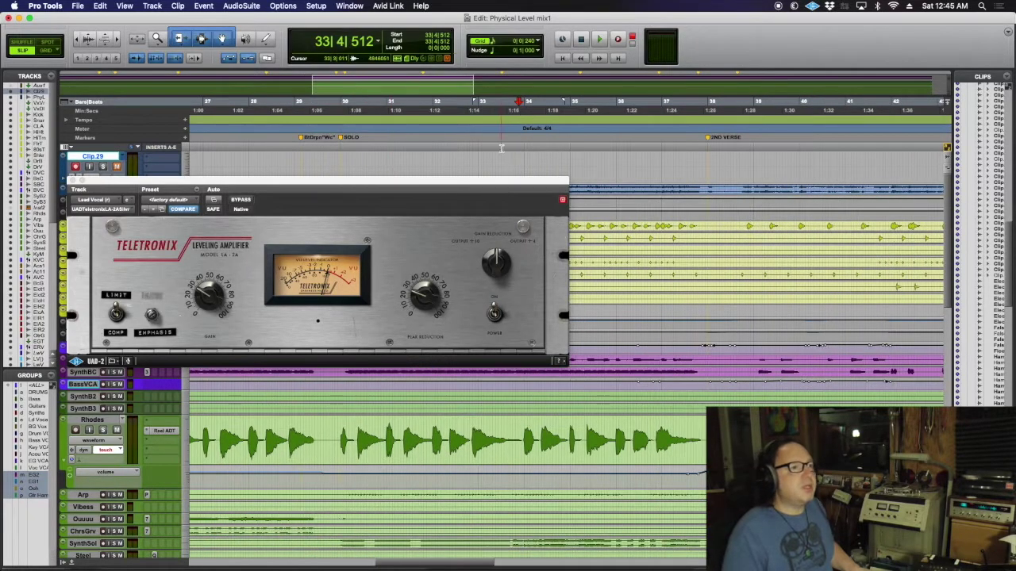
left_click(510, 157)
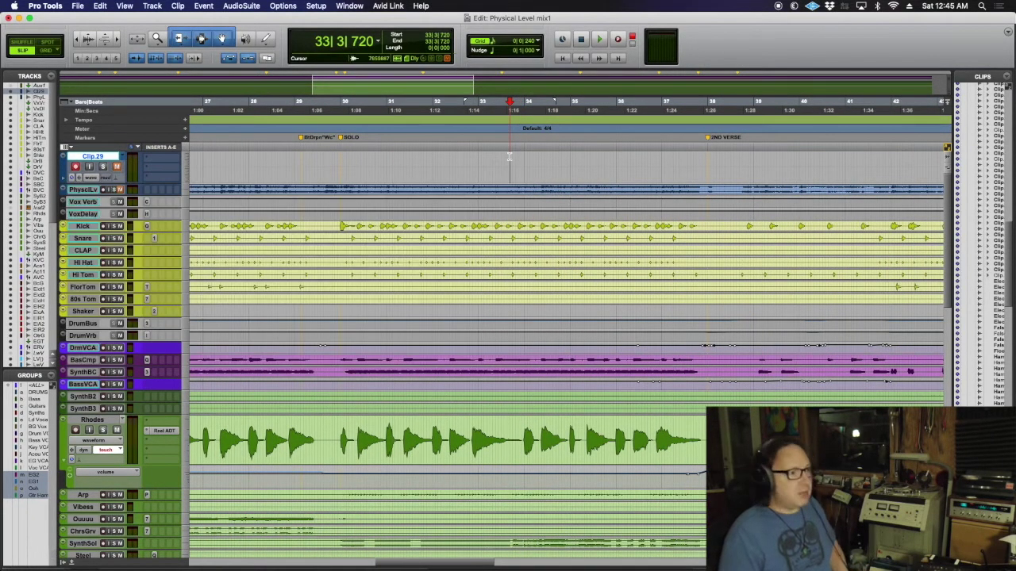
key("super+space")
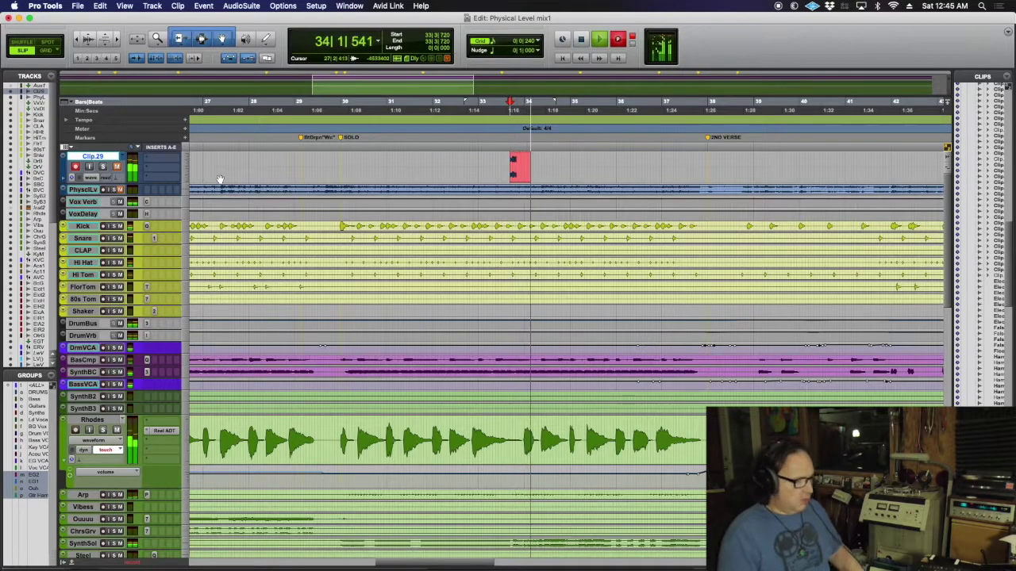
key("super+equal")
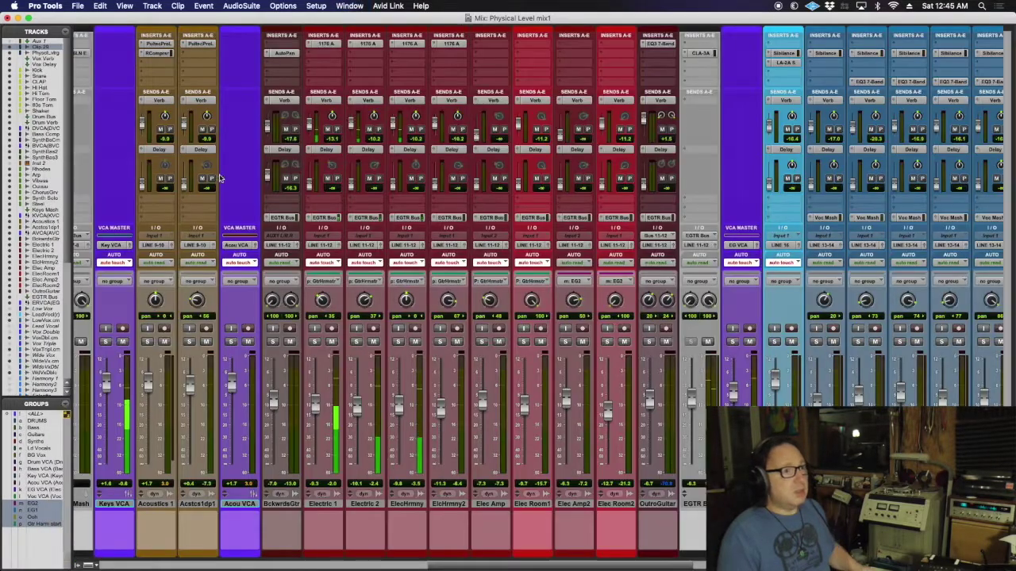
left_click(782, 62)
key("super+equal")
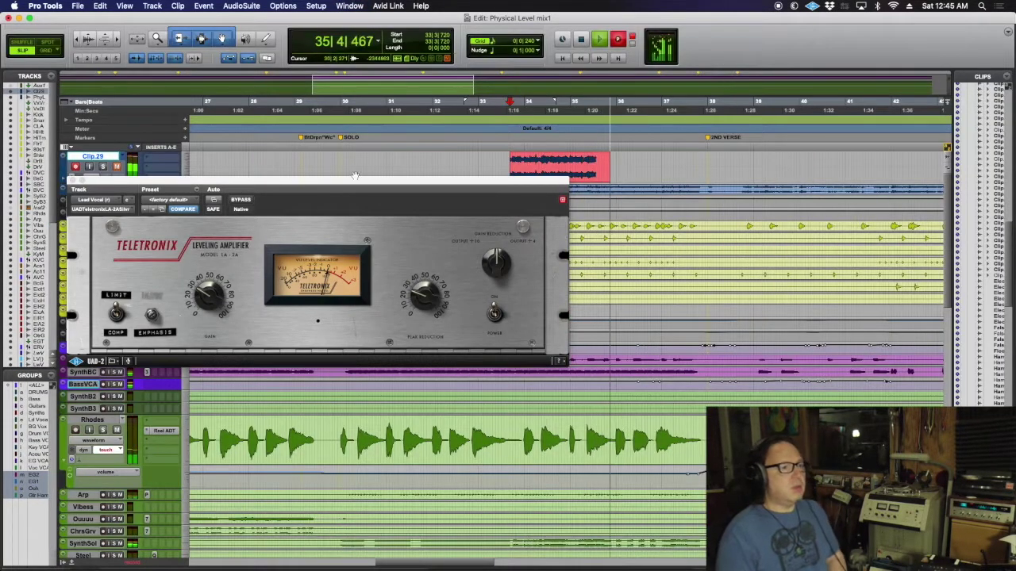
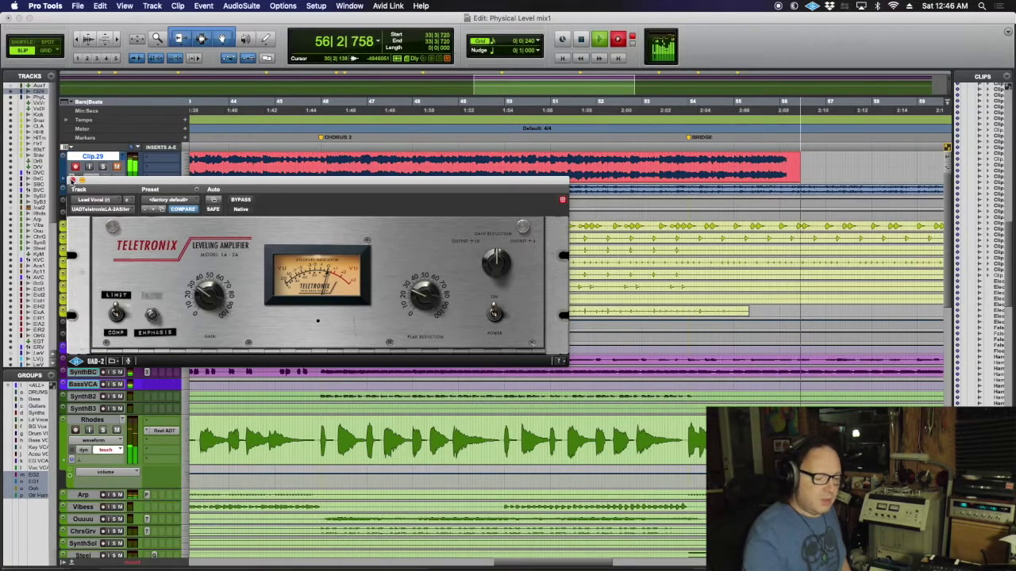
Step: Follow the vocal tracks as the pass runs past the BRIDGE and BREAKDOWN markers, then stop recording and close the LA-2A window
scroll(73, 181, "down", 10)
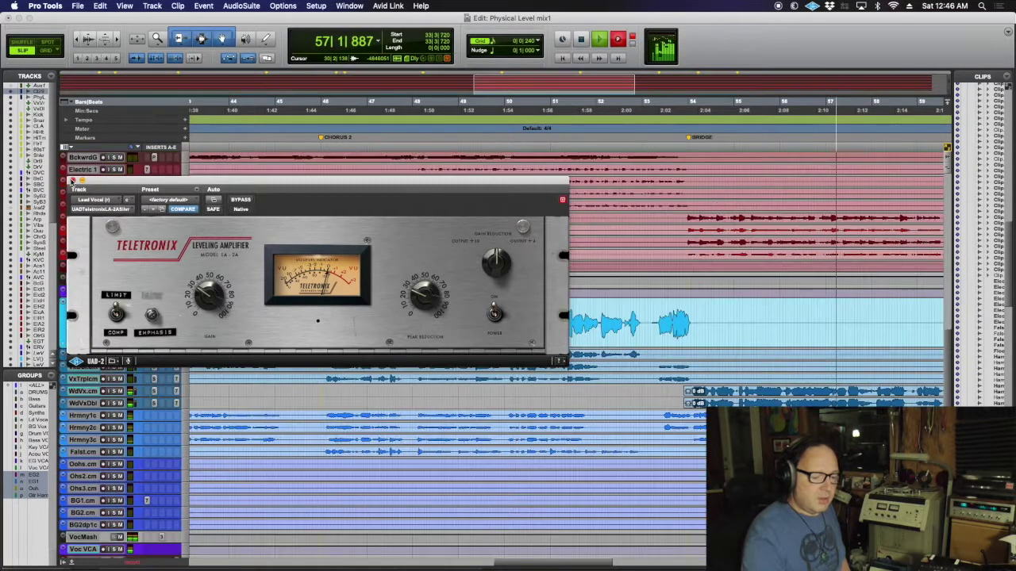
scroll(72, 181, "up", 3)
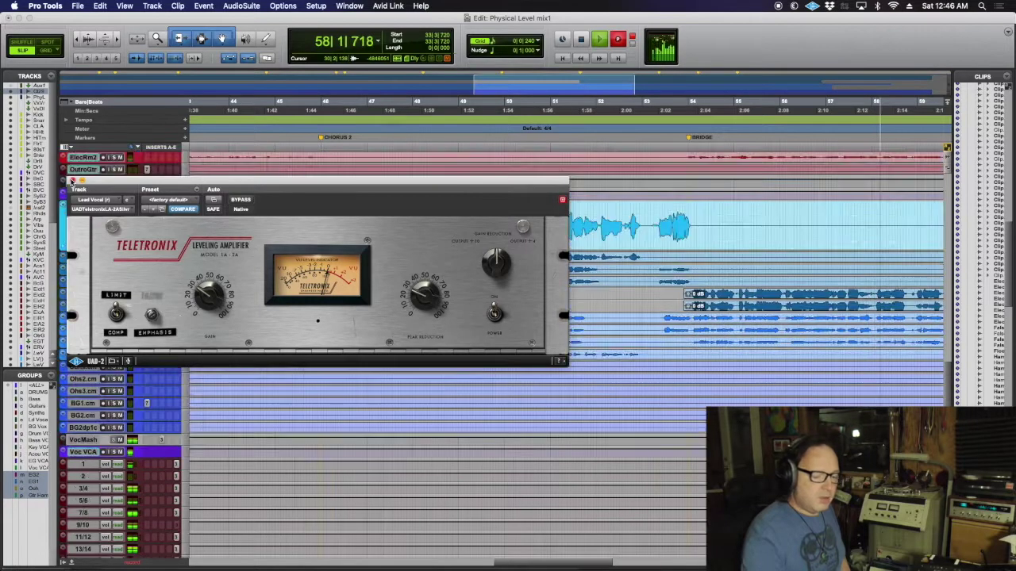
scroll(72, 180, "down", 1)
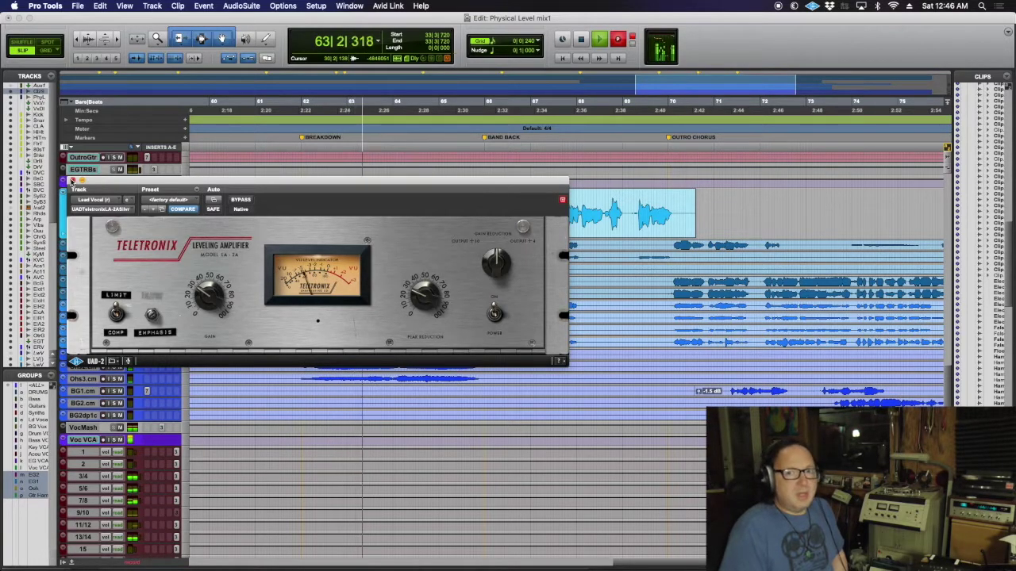
key("space")
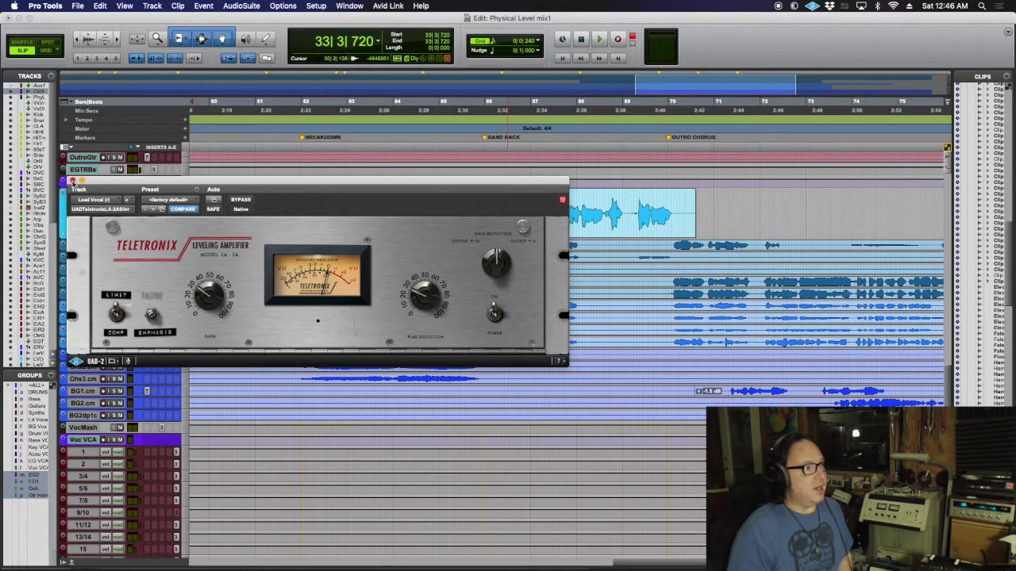
left_click(72, 181)
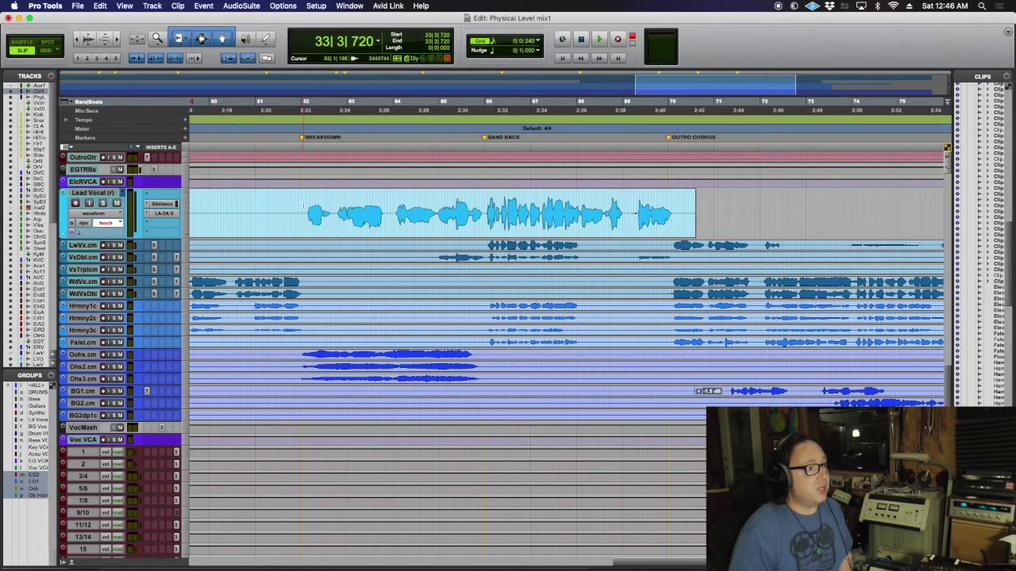
Step: Select both Lead Vocal clips from bar 4 to bar 70 and consolidate them into one clip
left_click(81, 42)
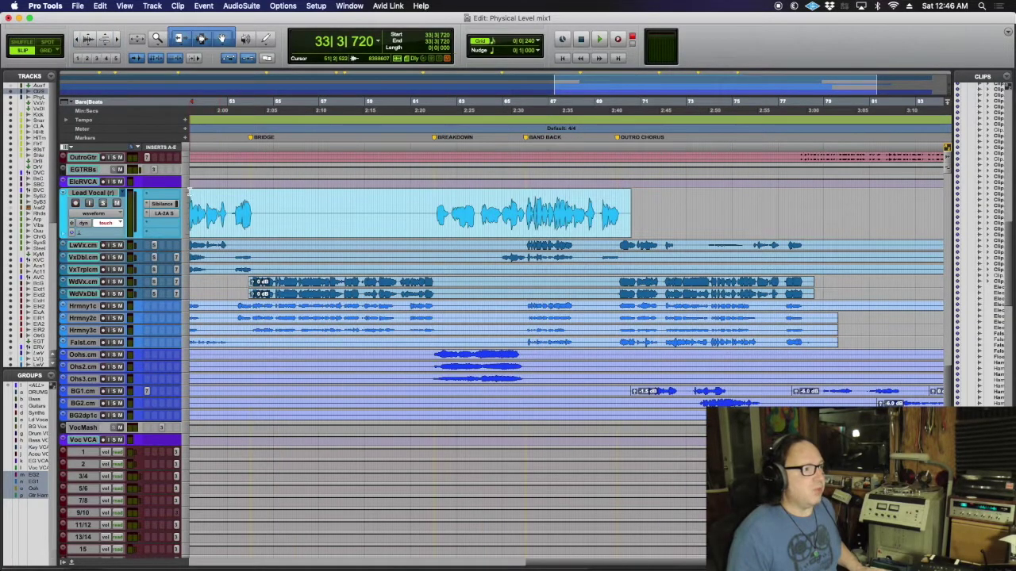
scroll(370, 233, "left", 10)
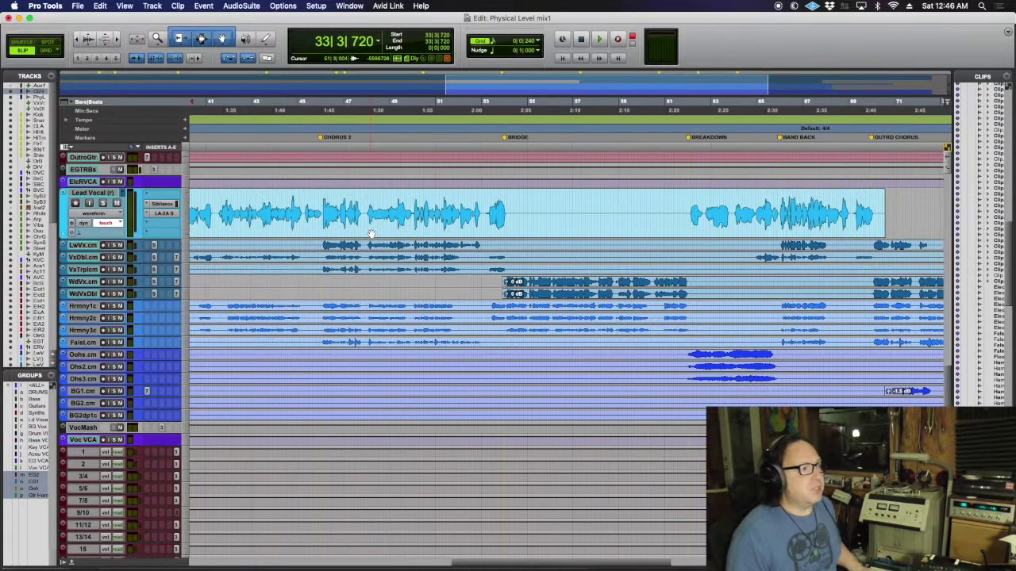
scroll(369, 233, "right", 15)
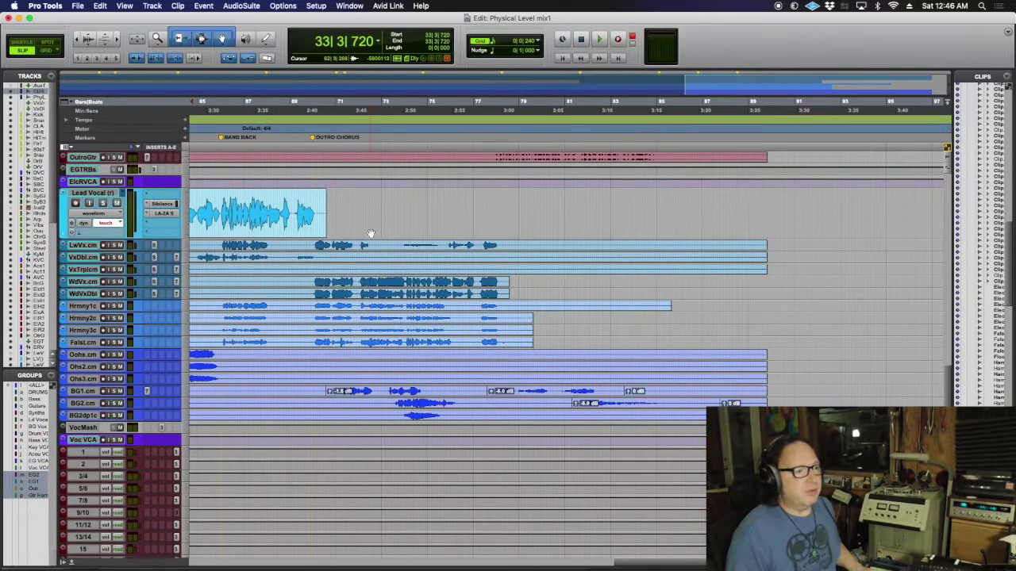
scroll(370, 233, "left", 20)
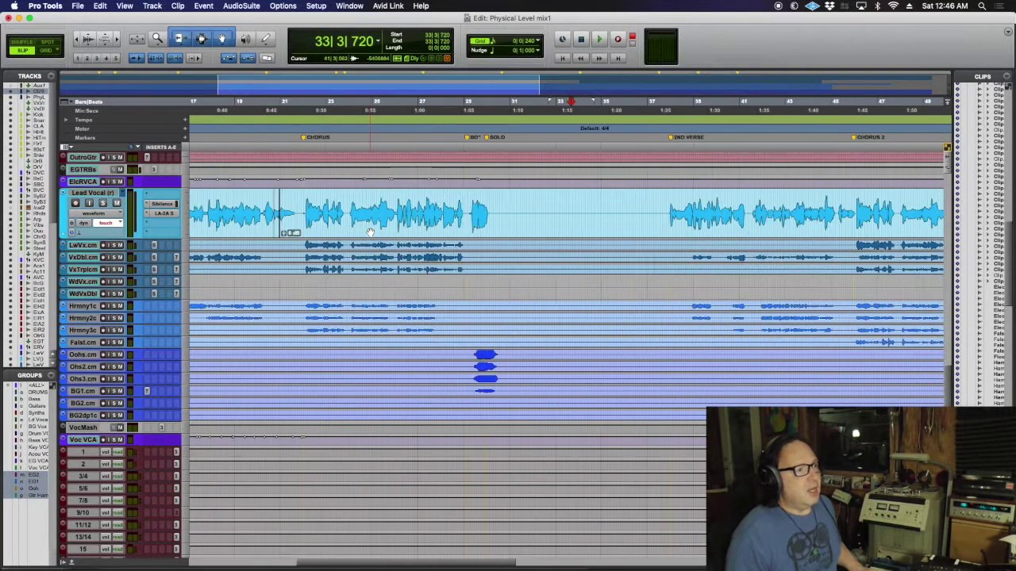
left_click(444, 229)
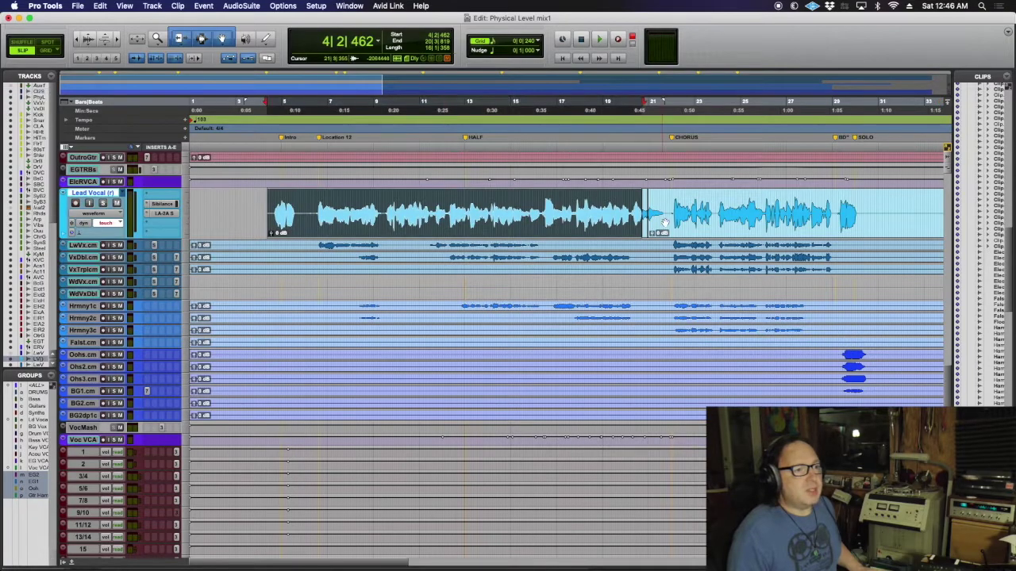
left_click(665, 222, "shift")
key("alt+shift+3")
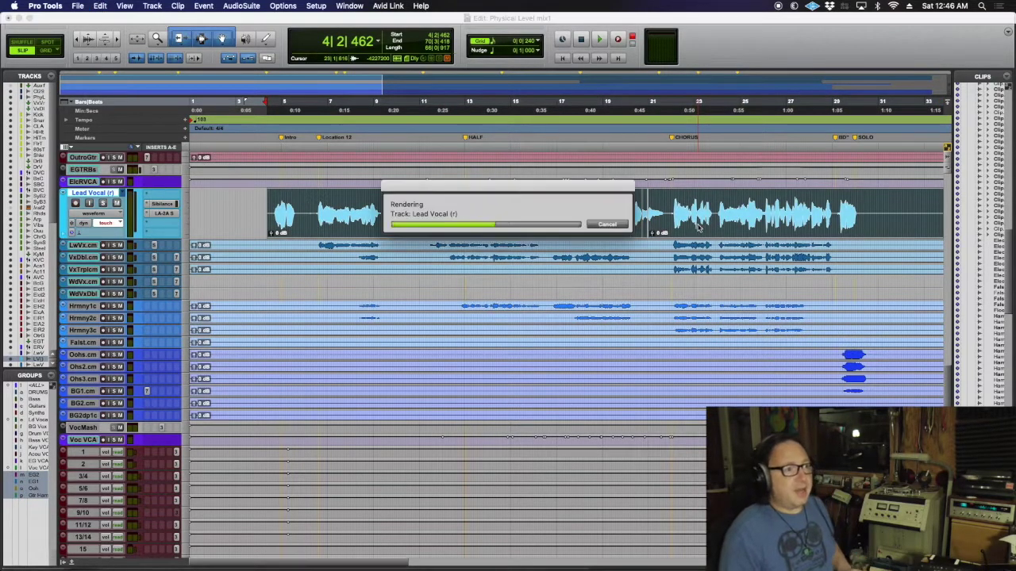
Step: Place the edit cursor at 43|3|440 on the Rhodes track, in the second verse
left_click(77, 37)
left_click(77, 37)
scroll(243, 228, "up", 10)
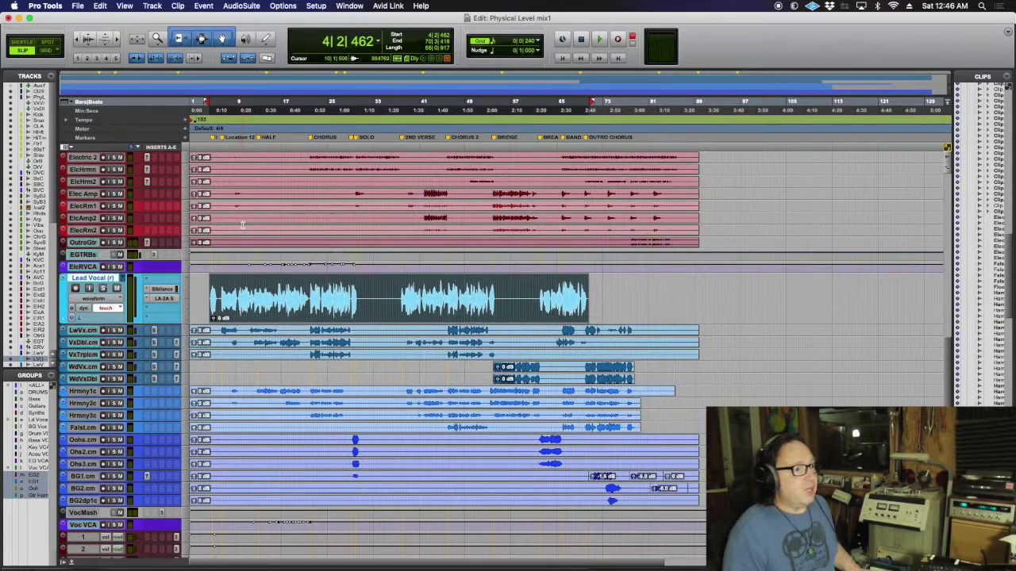
scroll(242, 227, "up", 5)
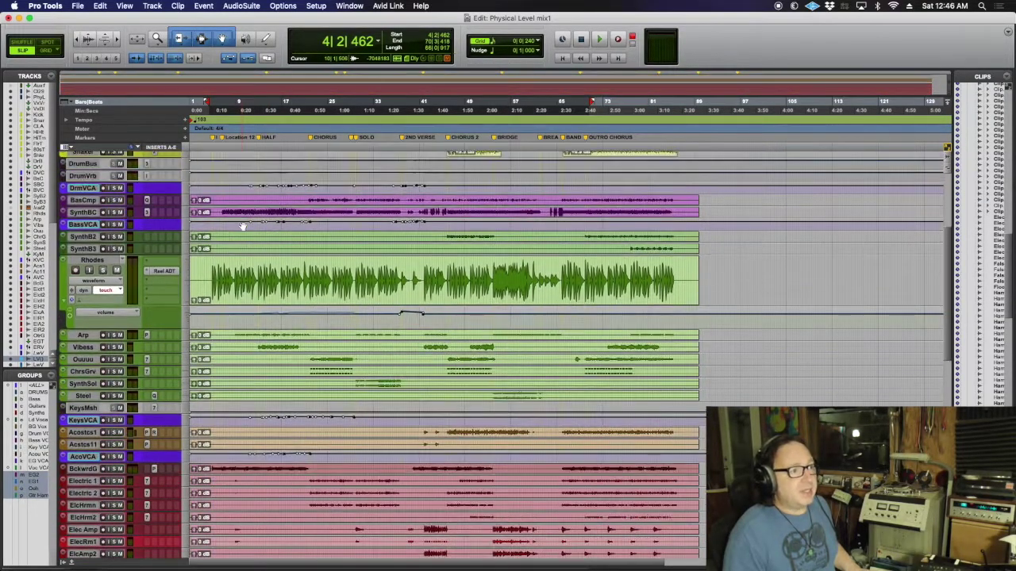
scroll(242, 228, "up", 1)
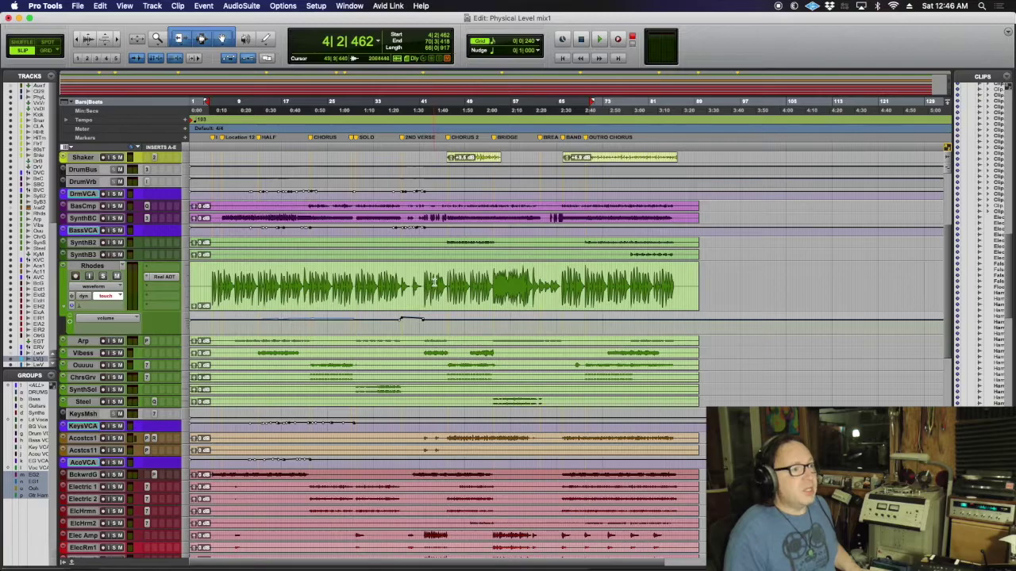
left_click(434, 281)
Step: Create a new empty playlist named Clip.30 on the Clip.29 recording track
scroll(247, 191, "up", 10)
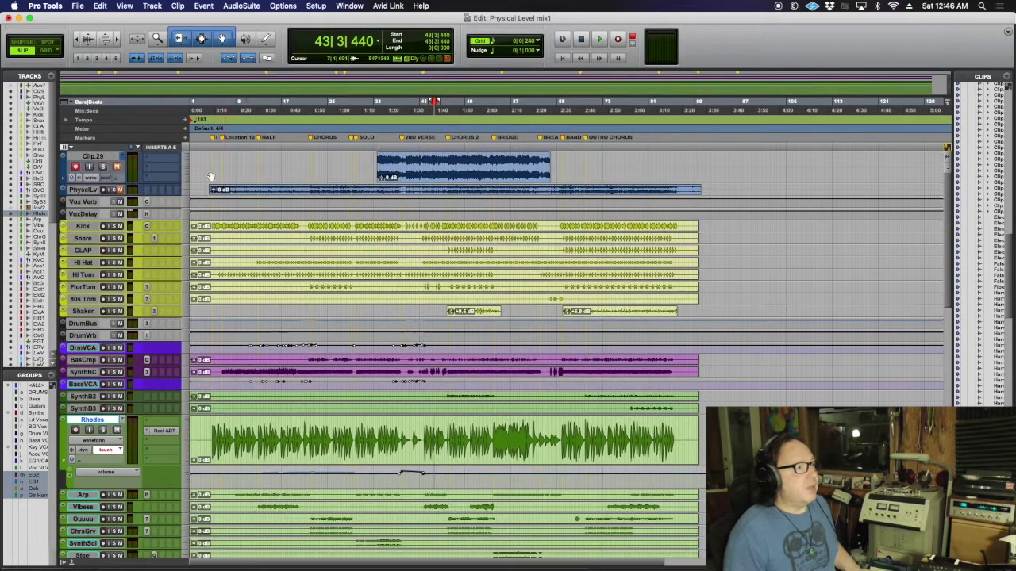
left_click(125, 158)
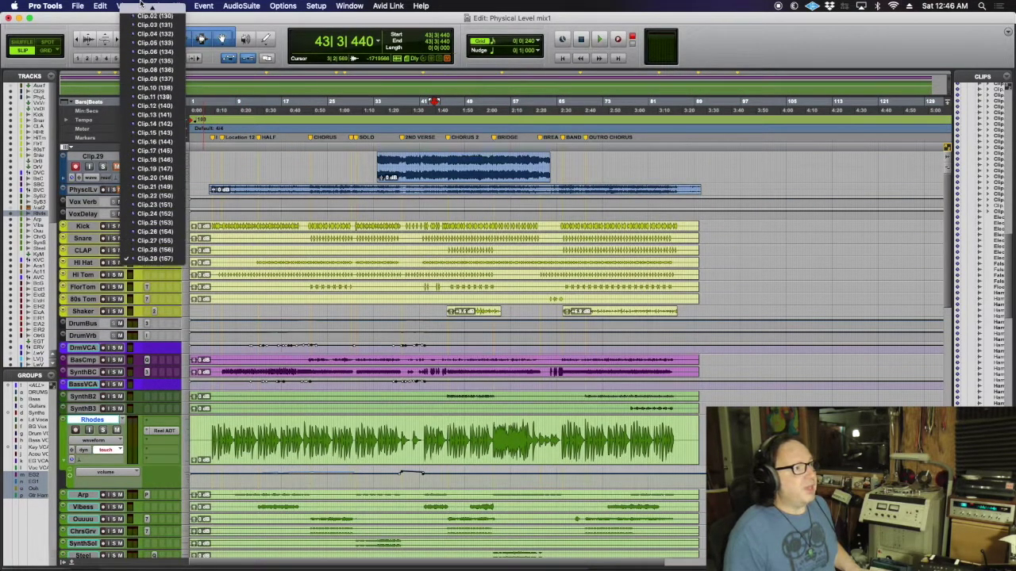
left_click(139, 9)
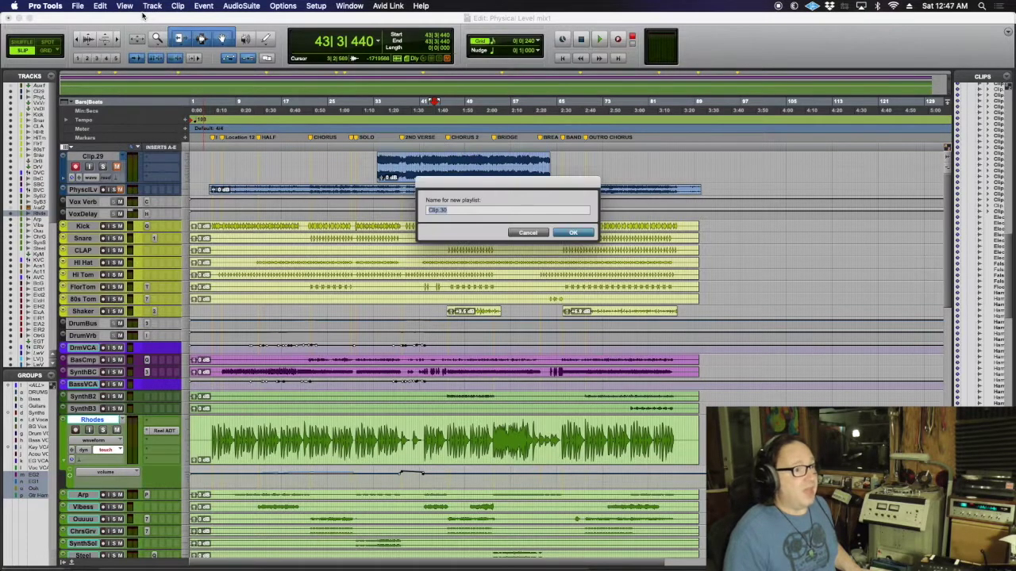
key("Return")
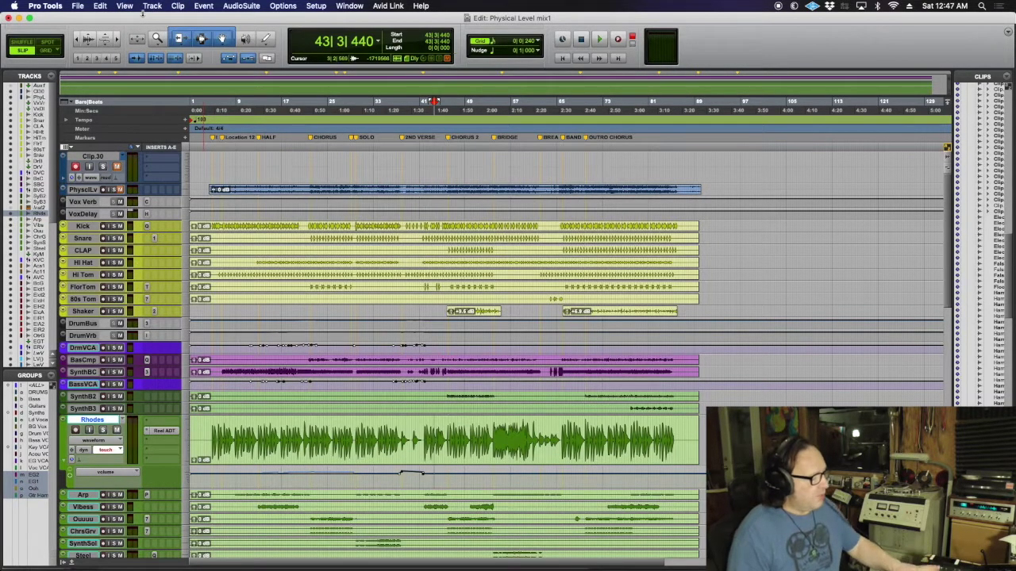
key("shift+r")
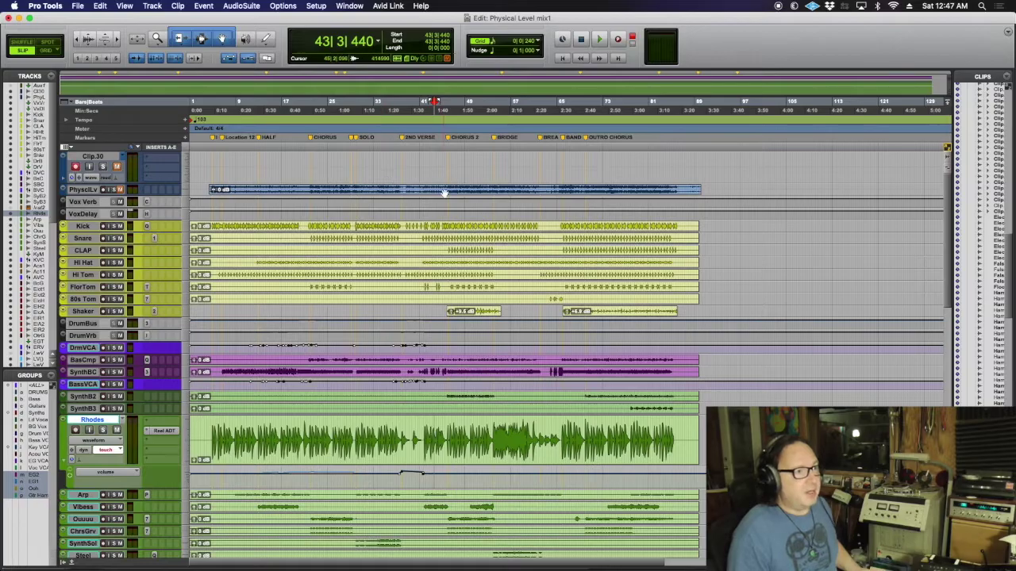
Step: Place the edit cursor at 43|3|086 on the consolidated Lead Vocal clip
scroll(448, 207, "down", 8)
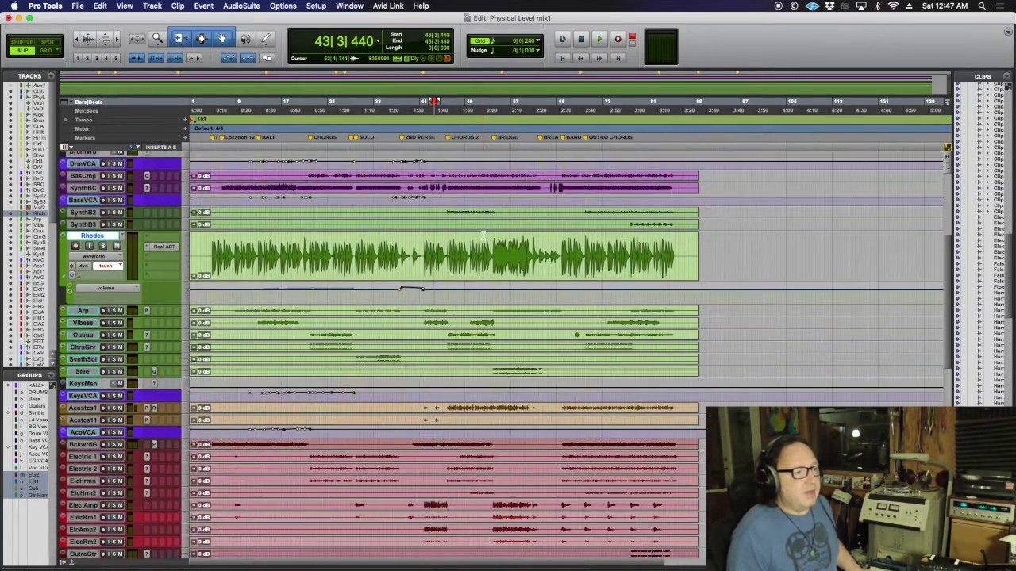
scroll(483, 235, "down", 5)
scroll(482, 237, "up", 1)
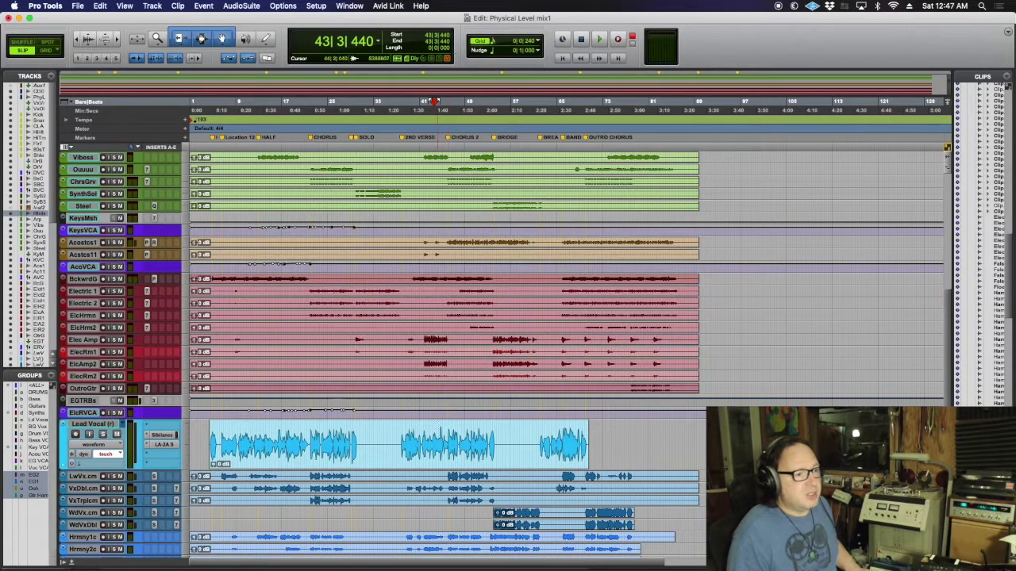
left_click(435, 433)
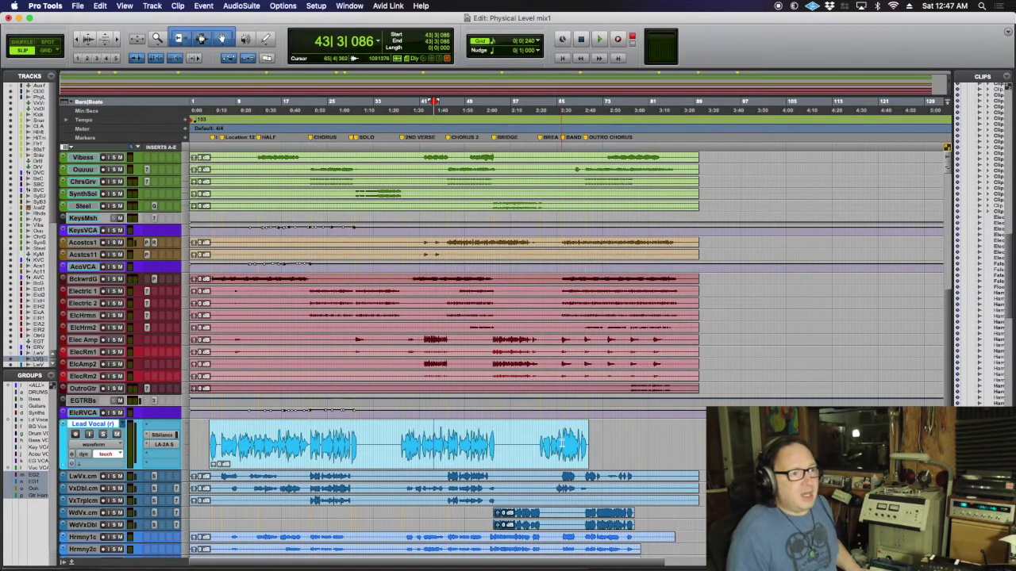
scroll(566, 454, "down", 5)
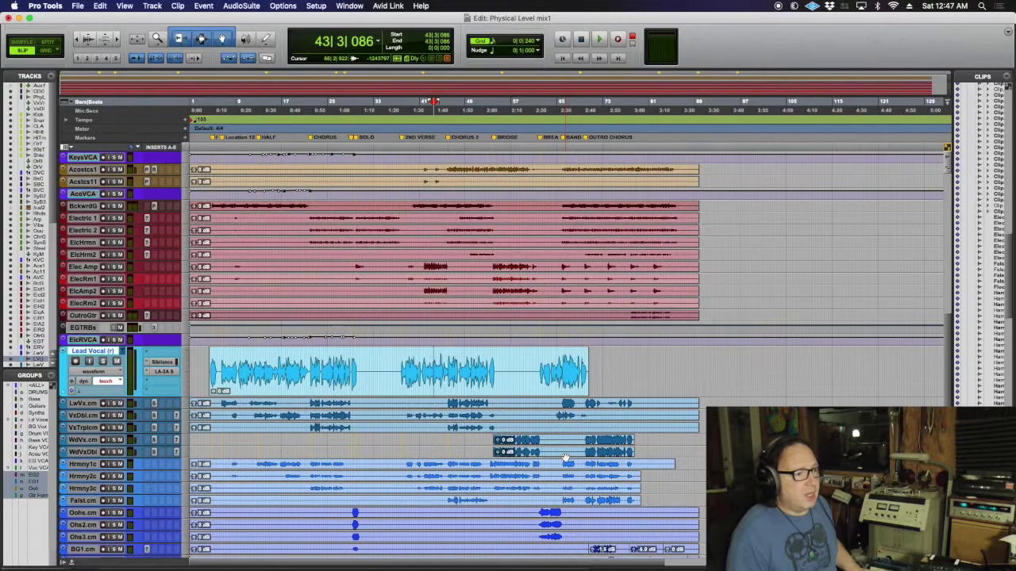
scroll(566, 457, "up", 9)
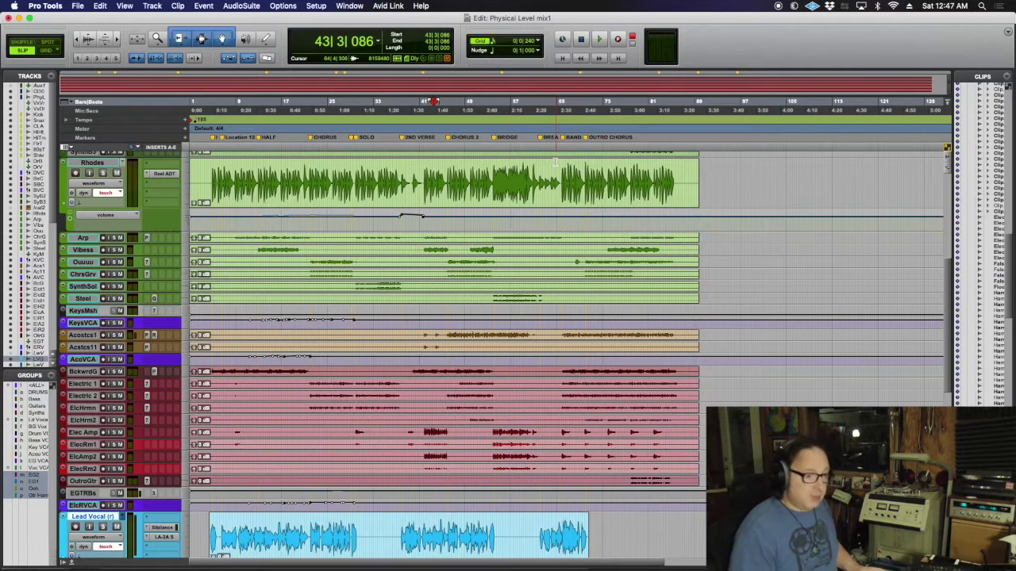
Step: Check the song's section markers in an enlarged Memory Locations window, then close it
key("super+KP_5")
left_click_drag(344, 291, 346, 372)
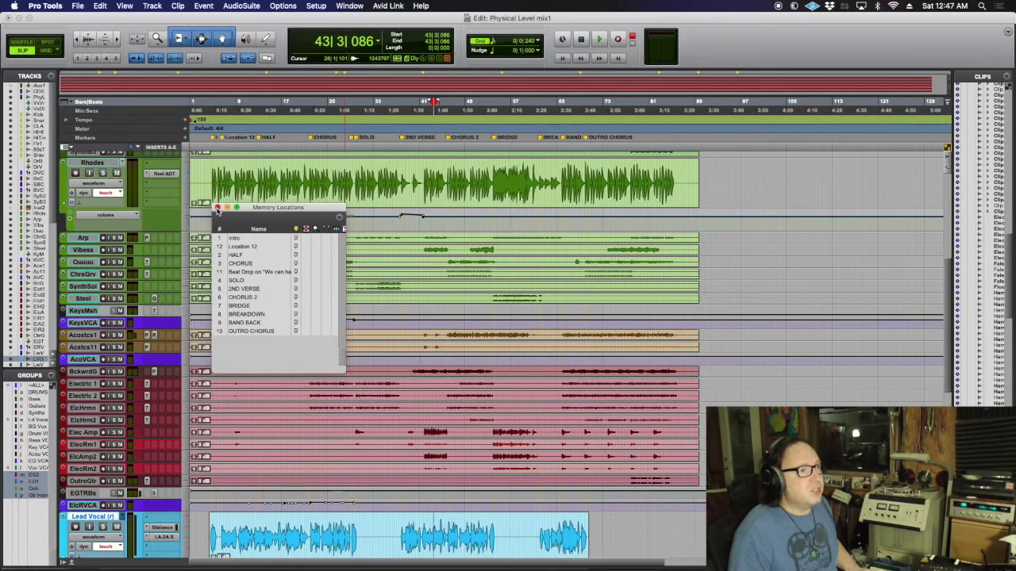
left_click(217, 207)
Step: Place the edit cursor at 42|3|384 on the Rhodes track and start a pass from the second verse
left_click(426, 176)
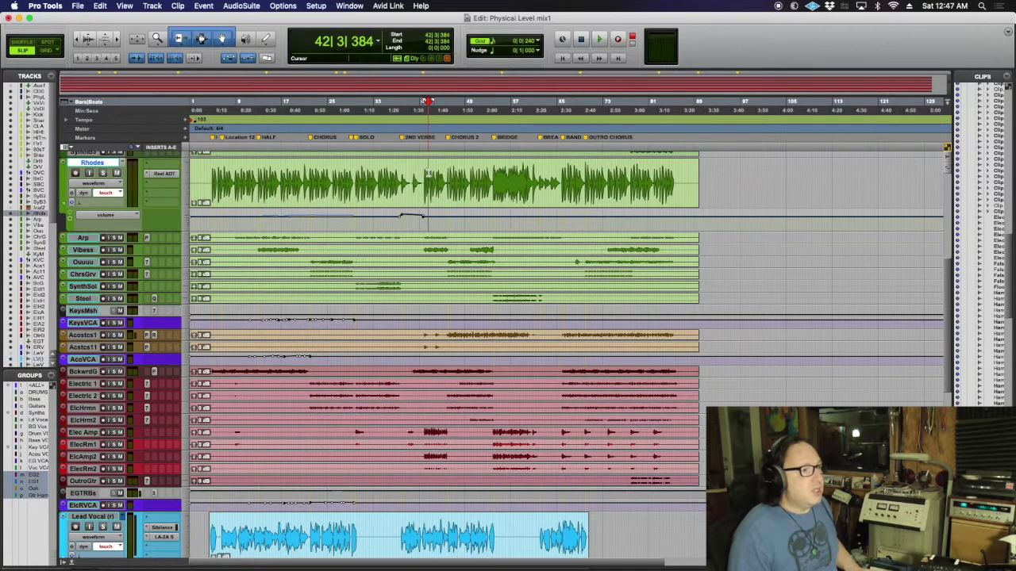
scroll(428, 172, "up", 10)
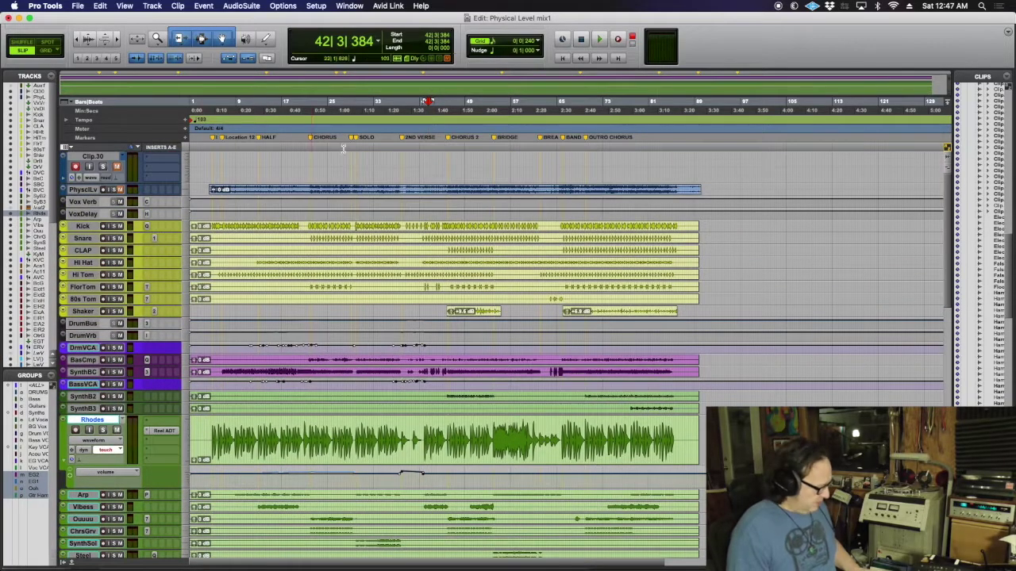
scroll(349, 152, "down", 5)
key("space")
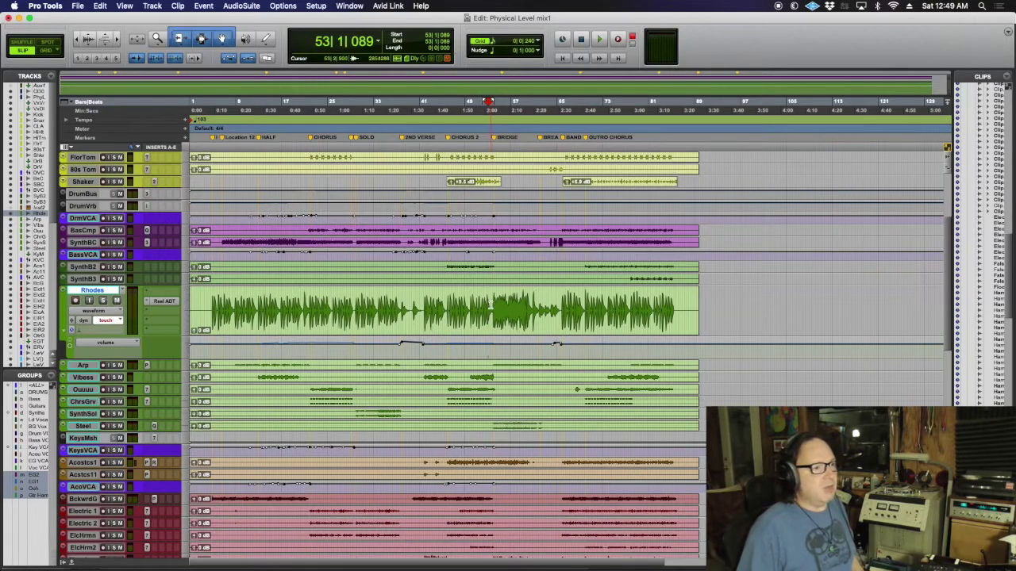
Step: Place the edit cursor on the Rhodes track a few bars ahead of the BRIDGE marker
left_click(486, 301)
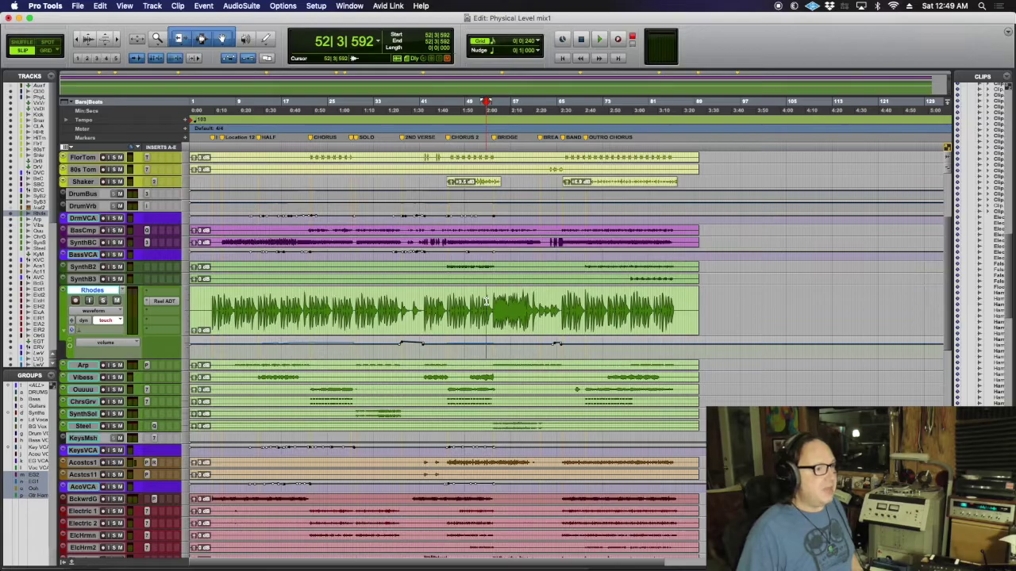
scroll(486, 301, "up", 5)
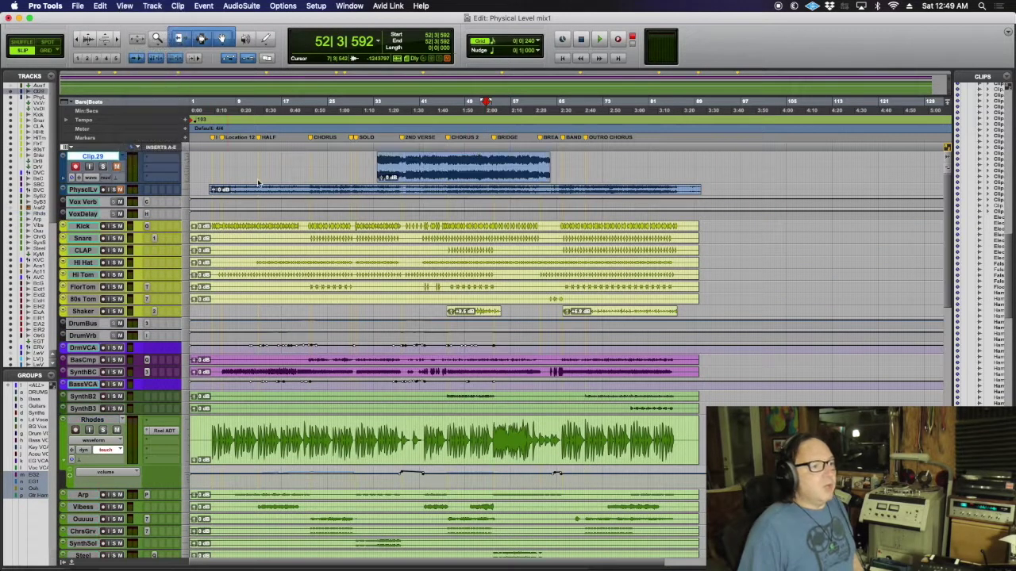
scroll(513, 325, "down", 6)
scroll(514, 346, "down", 6)
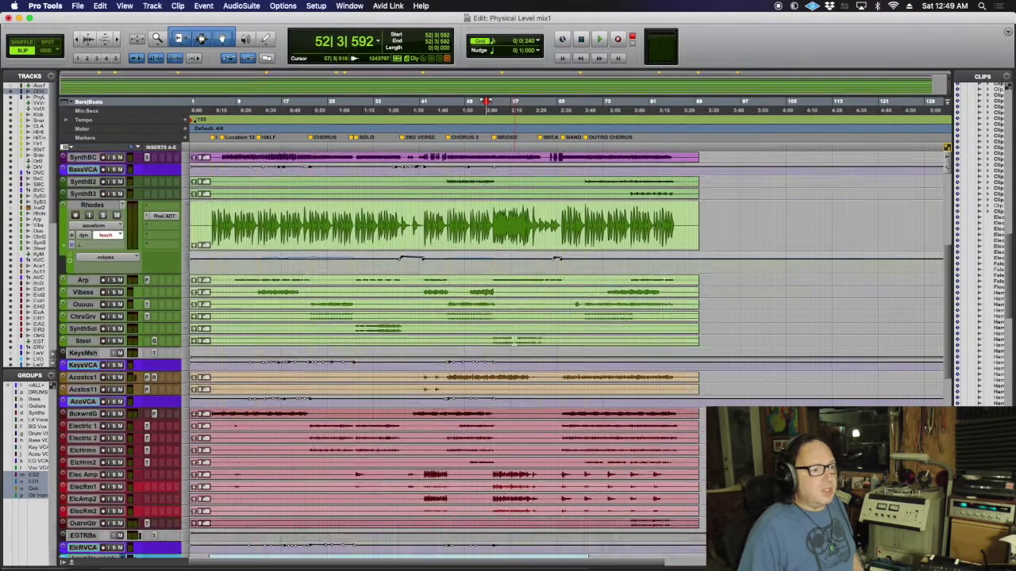
scroll(514, 342, "up", 6)
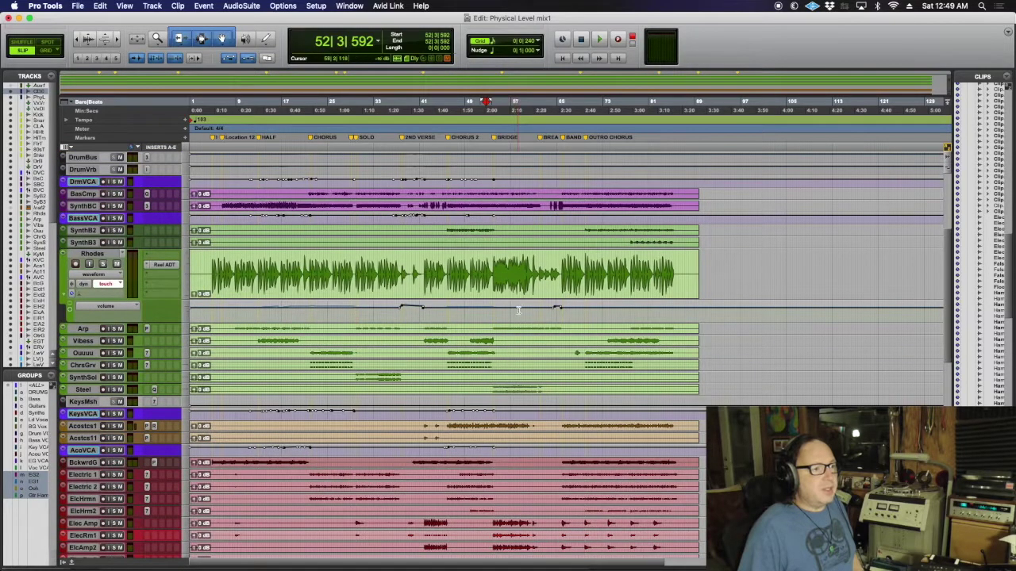
left_click(481, 265)
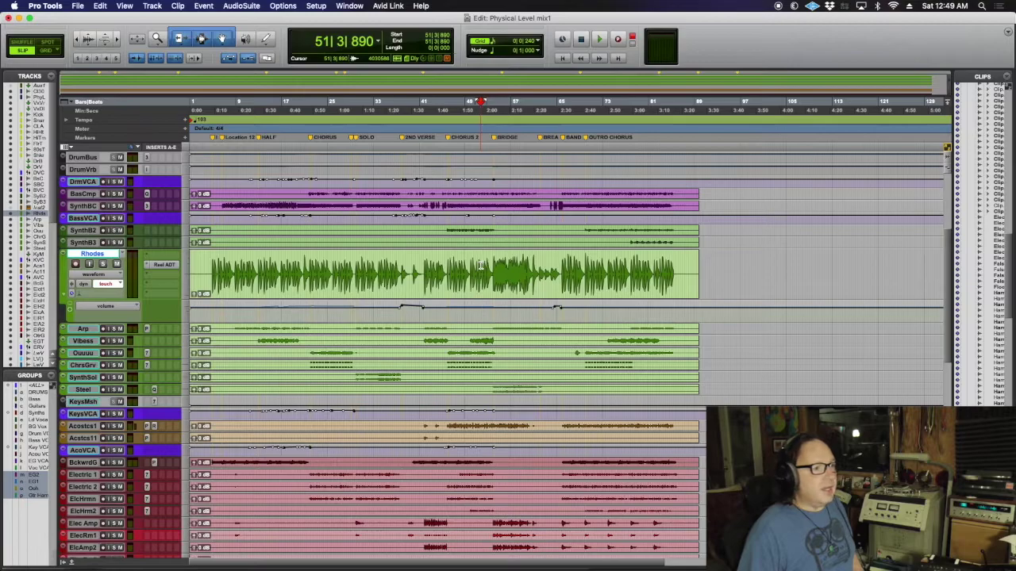
left_click(475, 265)
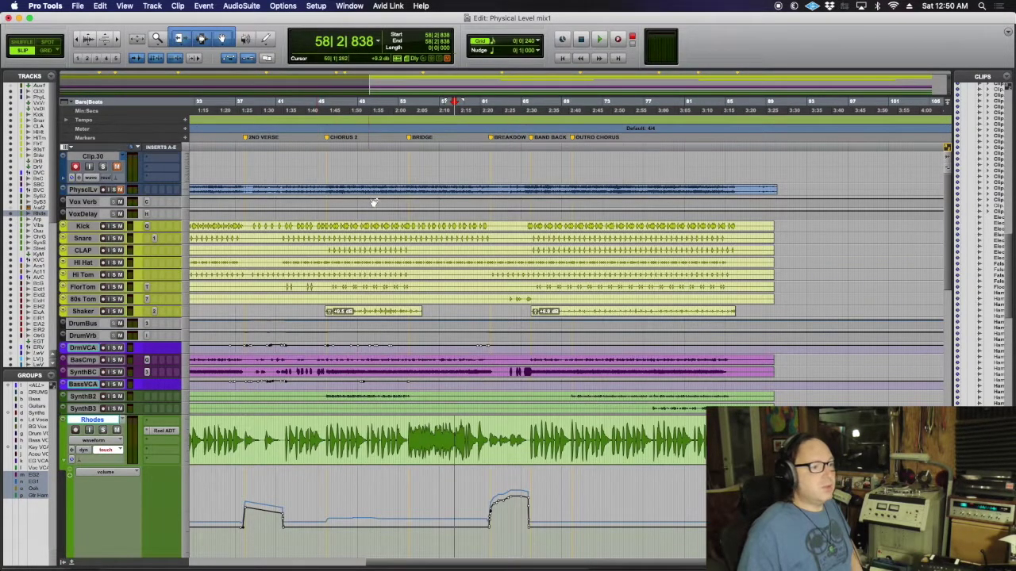
Step: Record a pass to Clip.30 from 58|2|838 through the BREAKDOWN and stop just after the BAND BACK marker
key("space")
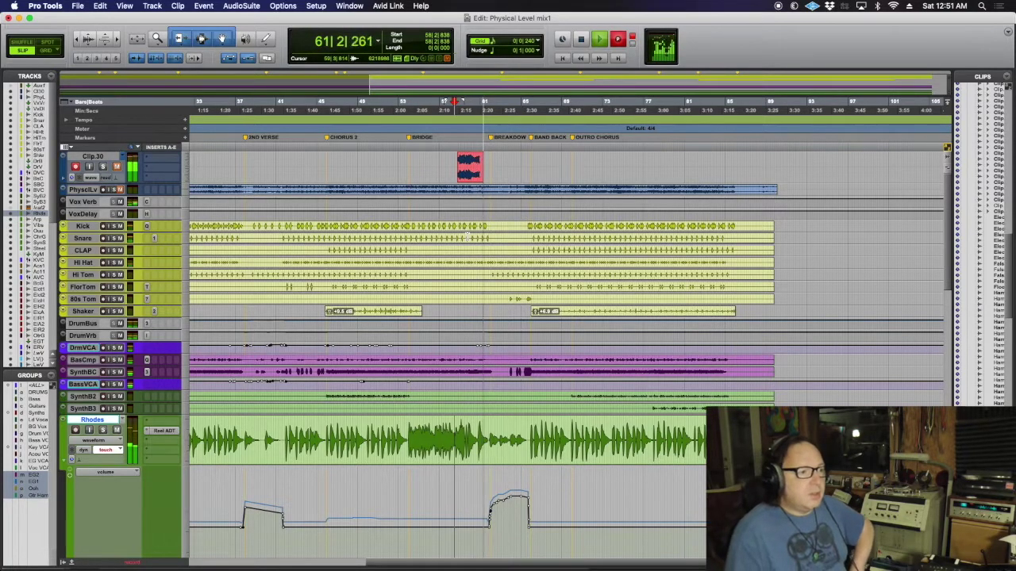
scroll(578, 344, "down", 3)
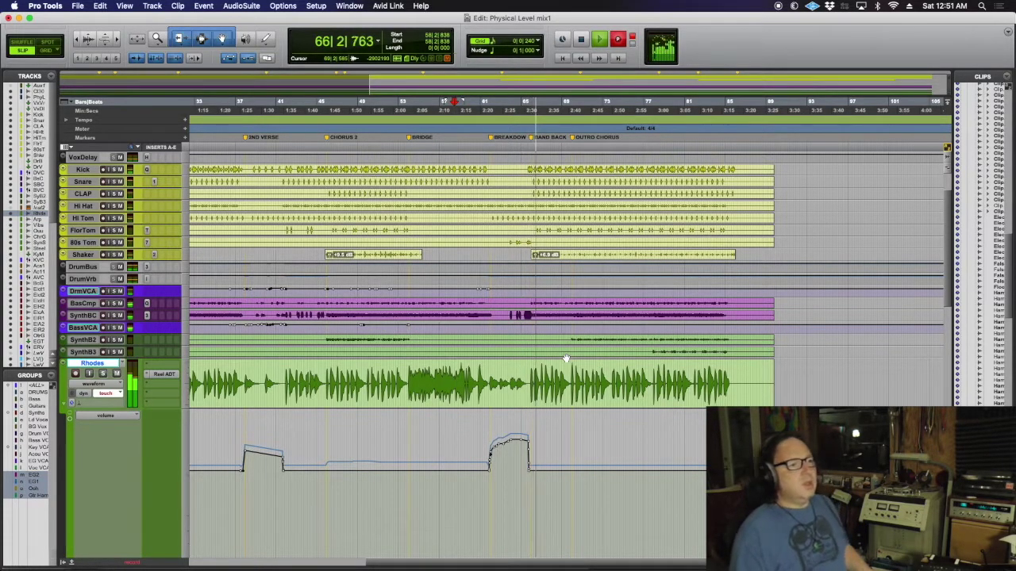
key("space")
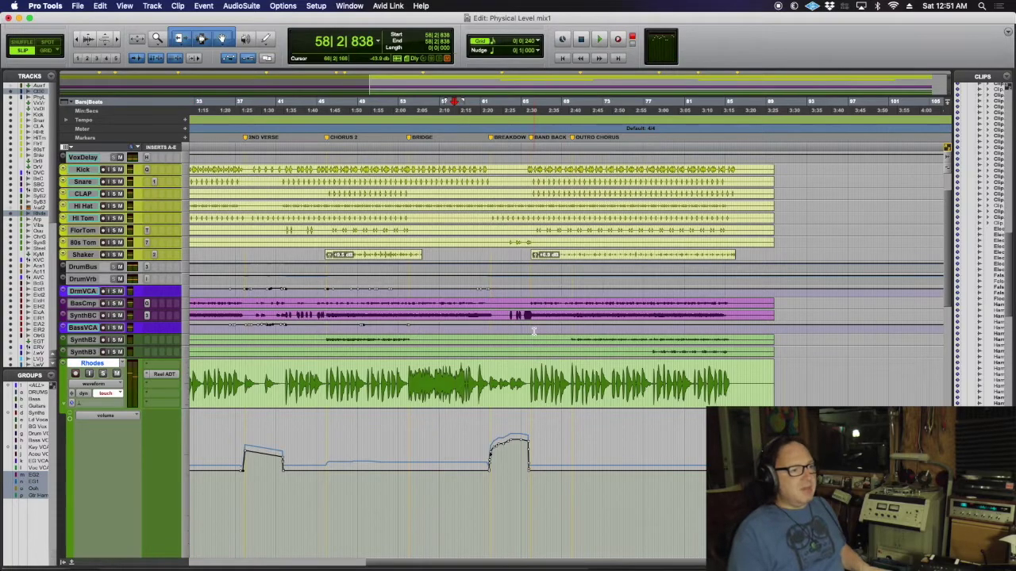
scroll(547, 349, "up", 2)
scroll(538, 337, "up", 1)
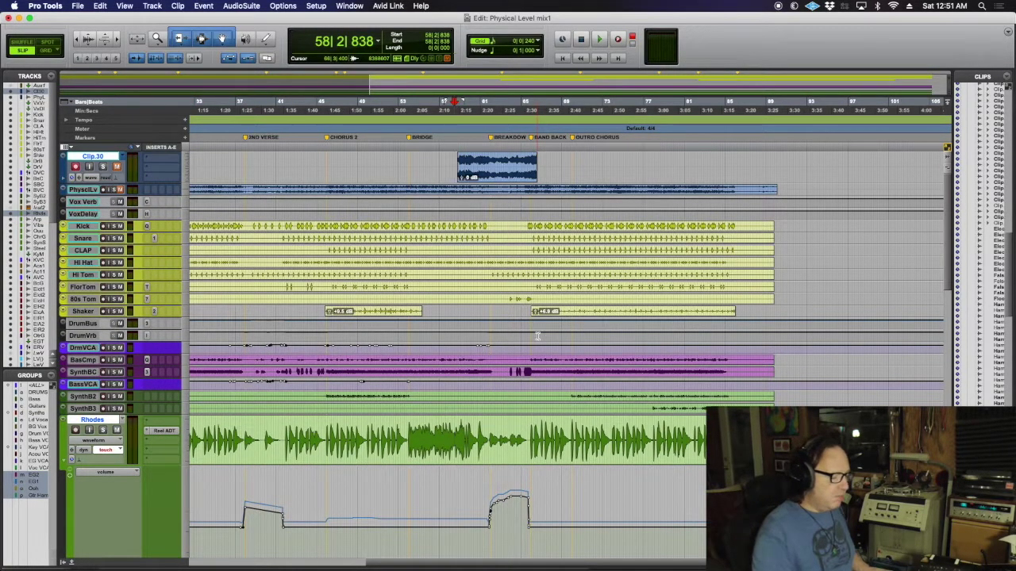
scroll(537, 336, "down", 4)
scroll(537, 336, "up", 4)
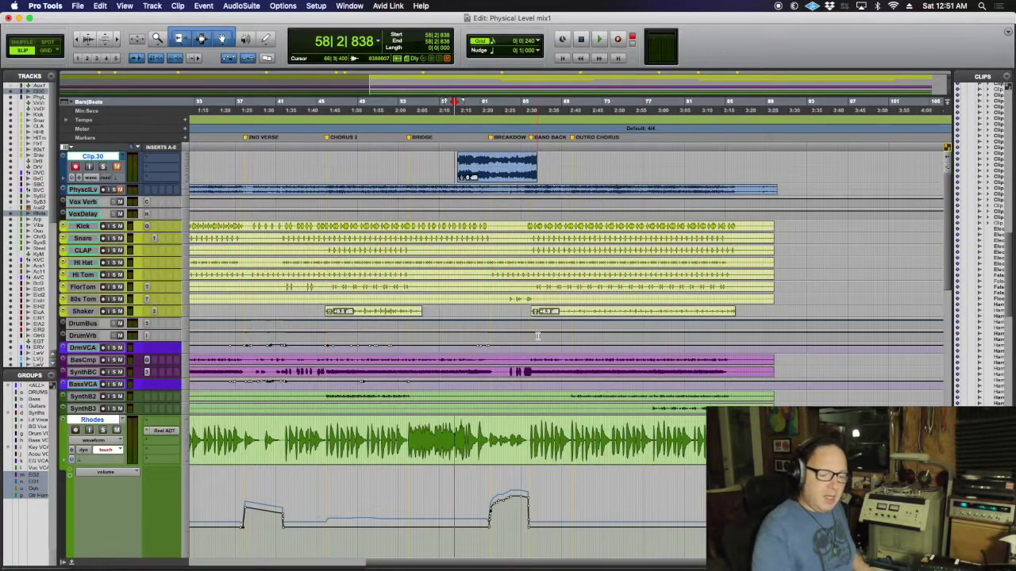
scroll(538, 335, "down", 1)
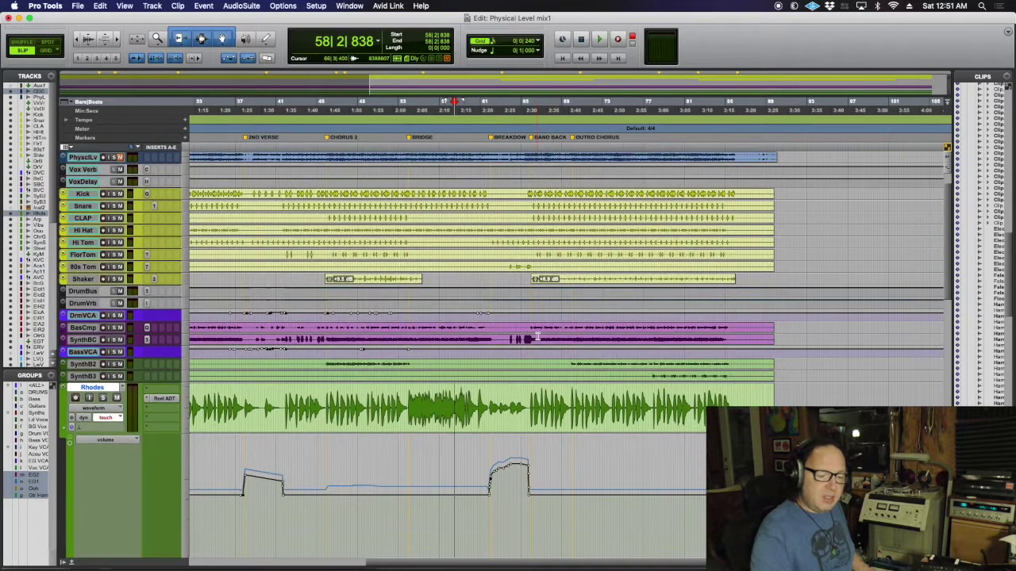
scroll(537, 336, "down", 1)
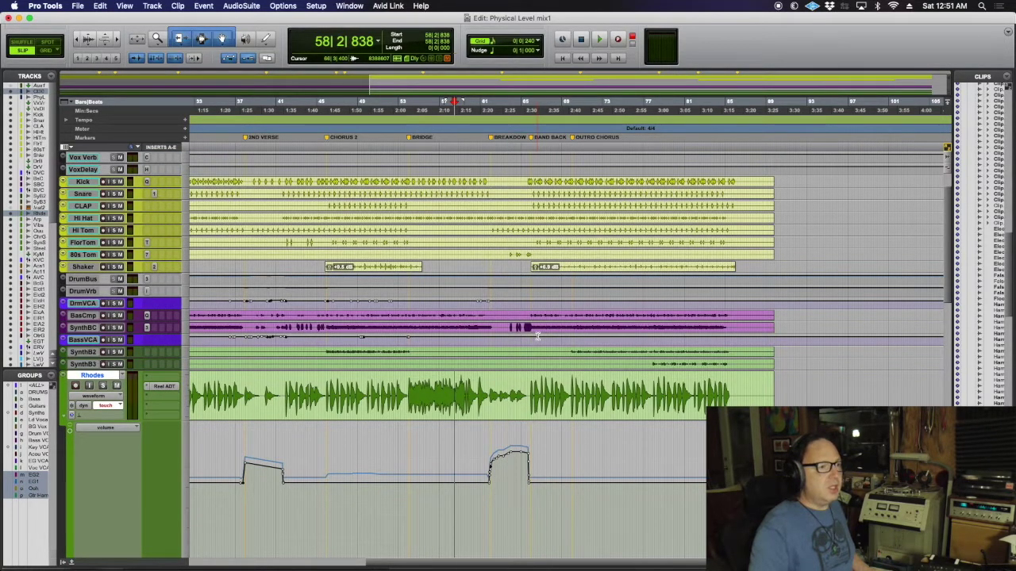
Step: Switch the recording track to a new playlist named Clip.31 and place the edit cursor at 60|4|193, ahead of the BREAKDOWN marker
left_click(492, 324)
scroll(490, 323, "up", 4)
left_click(479, 189)
scroll(478, 238, "down", 5)
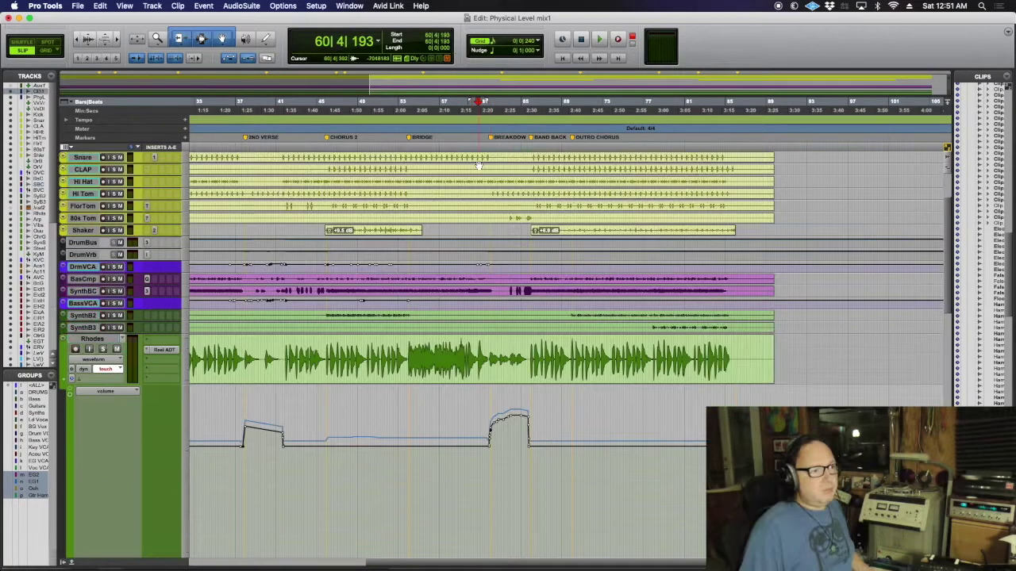
scroll(479, 175, "up", 4)
scroll(479, 166, "down", 2)
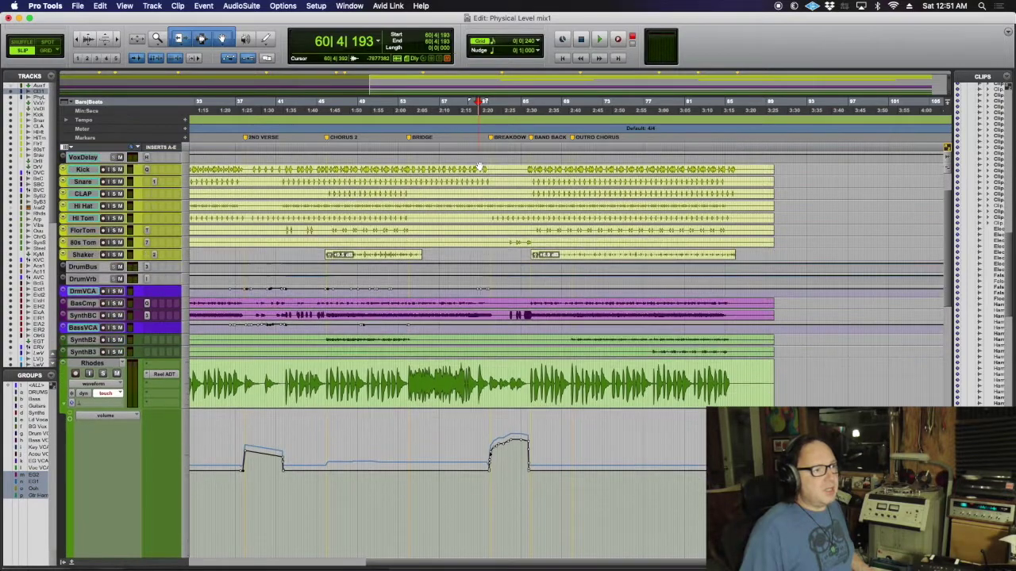
scroll(479, 166, "up", 4)
Step: Place the edit cursor at 61|2|263 and record a pass to Clip.31 through the BREAKDOWN, stopping just past BAND BACK
left_click(483, 160)
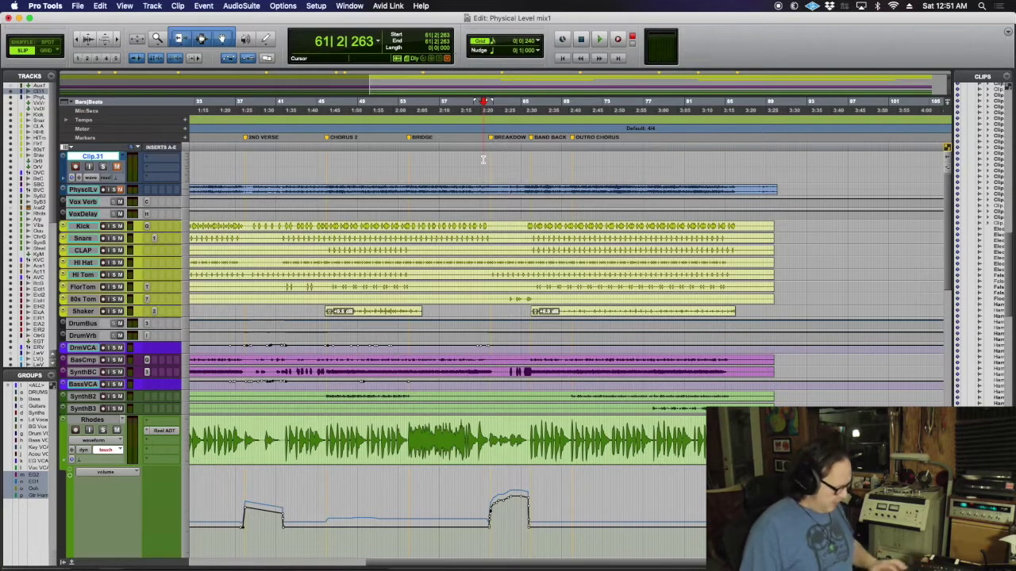
key("super+space")
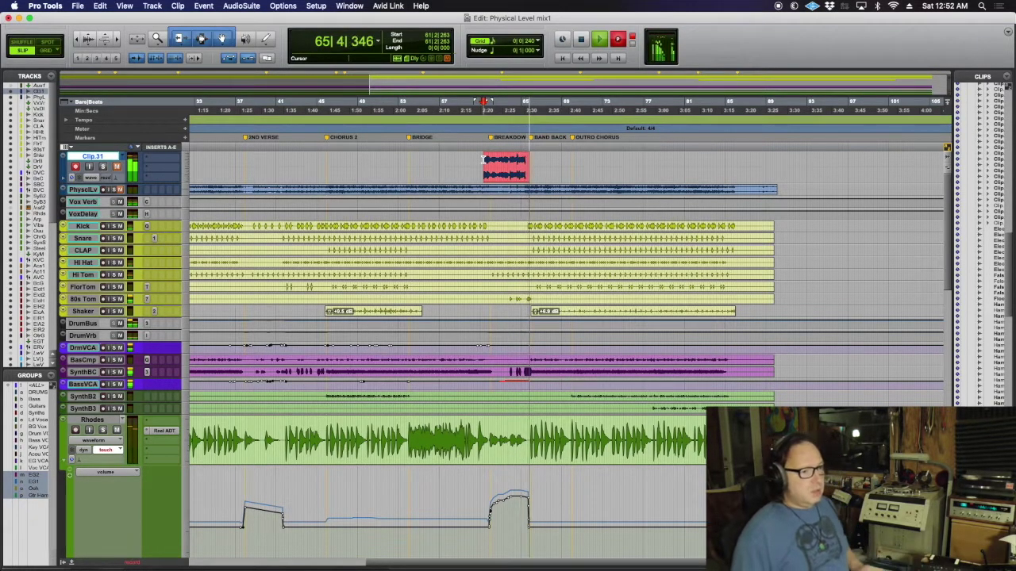
key("space")
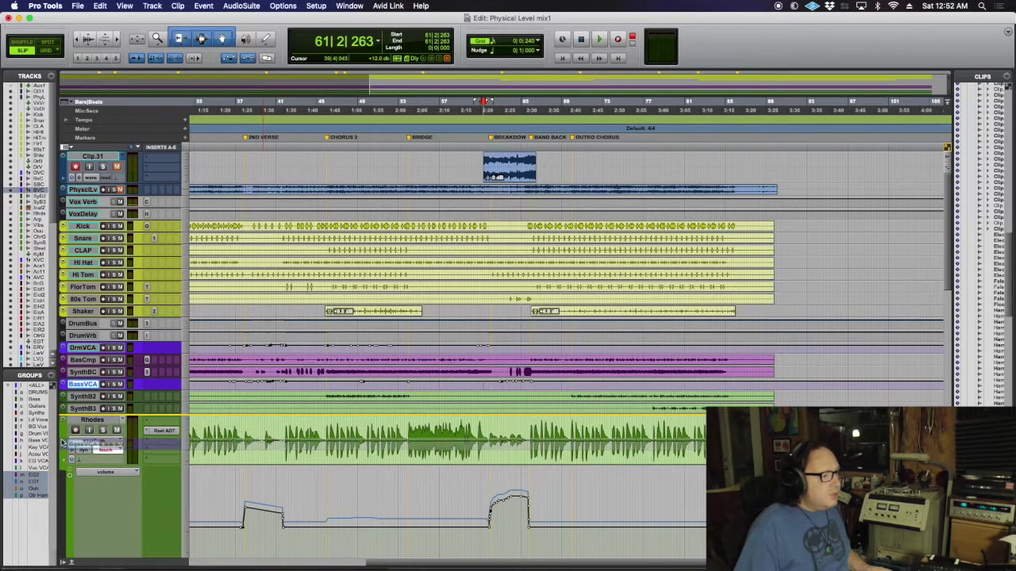
Step: Expand the Bass VCA track and bring its volume automation from BREAKDOWN to BAND BACK into close view
left_click(79, 385)
left_click_drag(77, 390, 77, 468)
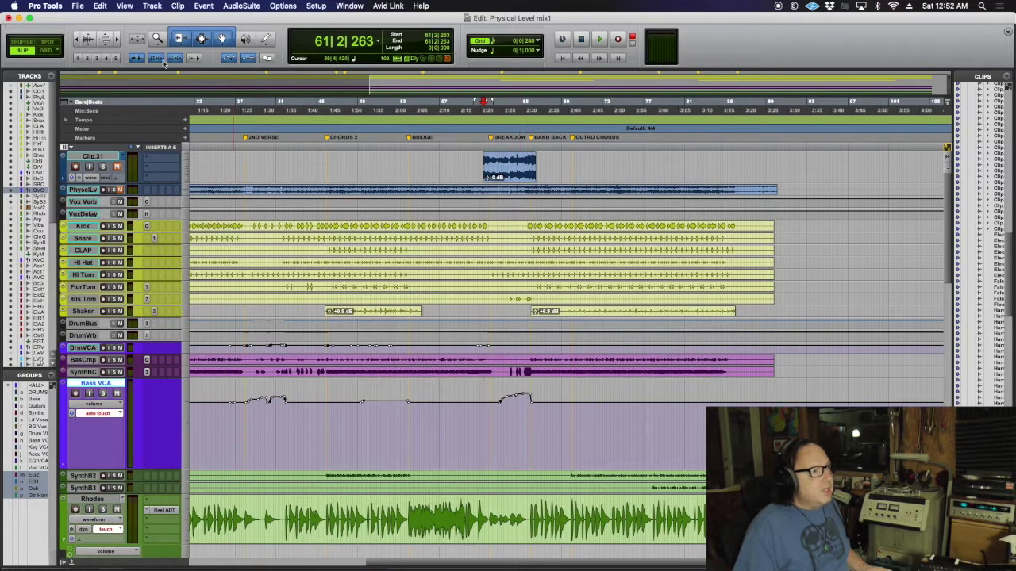
key("super+bracketright")
scroll(442, 246, "right", 5)
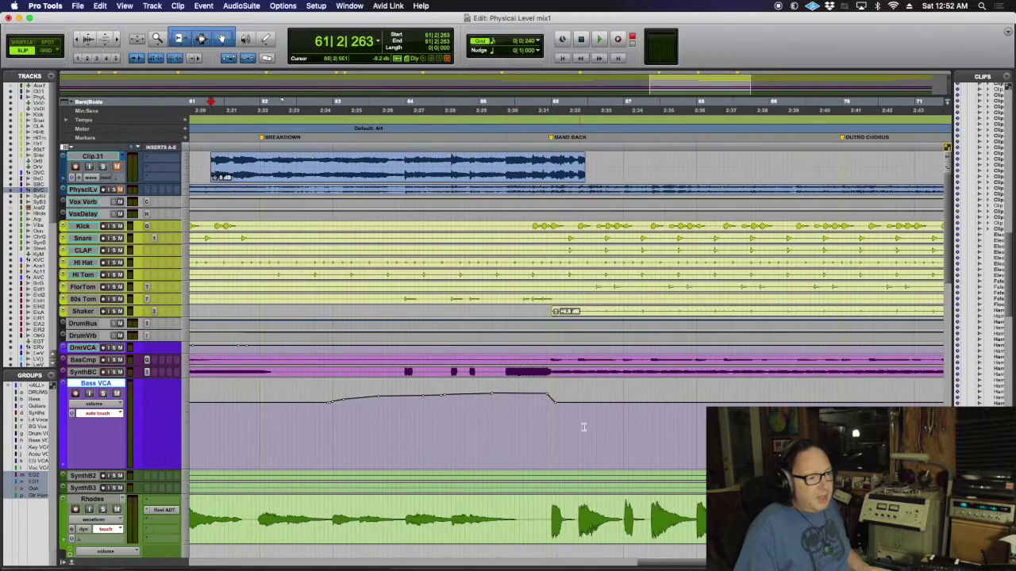
Step: Raise the Bass VCA volume breakpoint at 63|3|547 to about +4.6 dB and delete the breakpoints from 63|4|705 to 65|2|255
left_click(547, 393)
key("super+z")
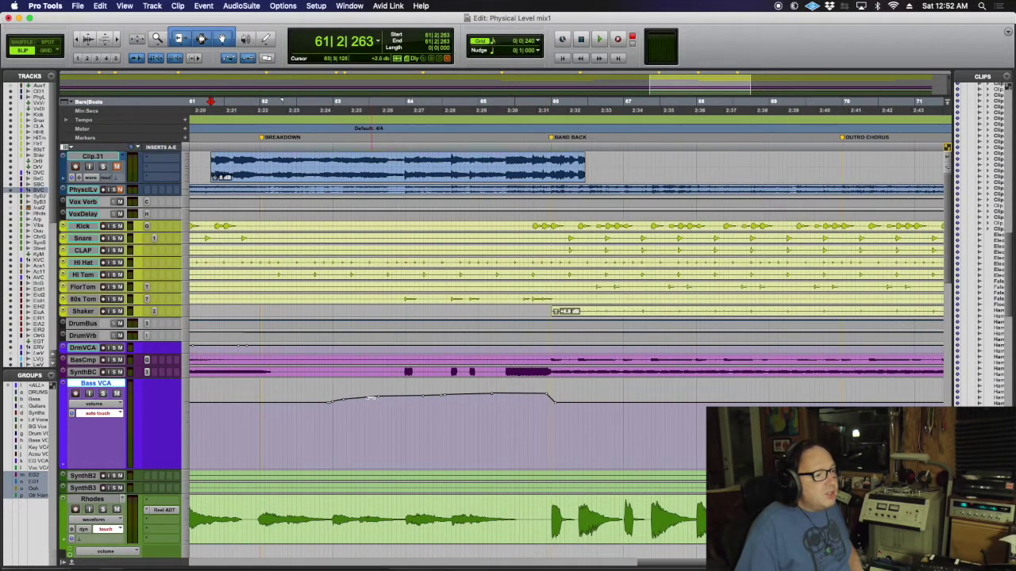
left_click(380, 400)
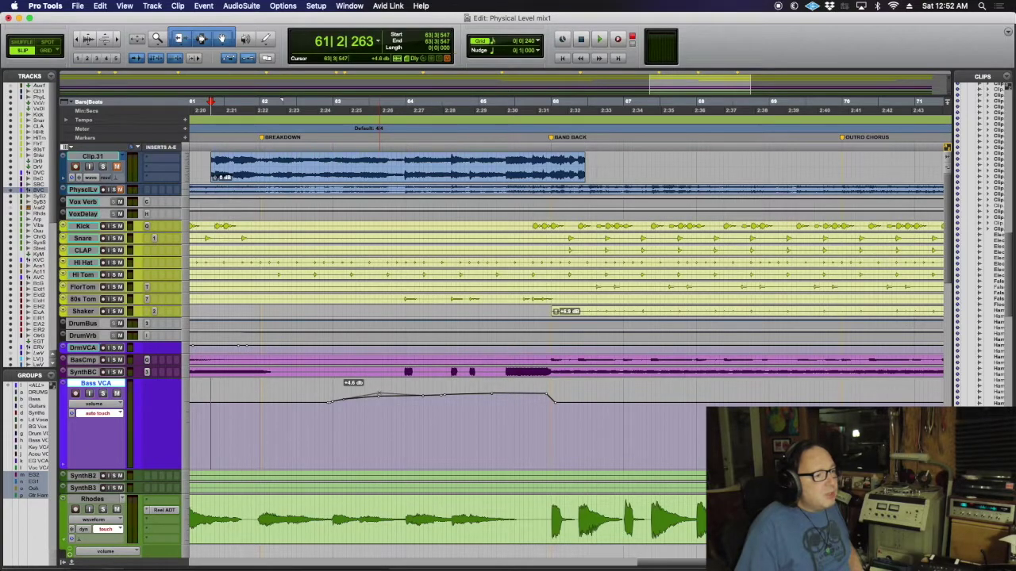
key("super+z")
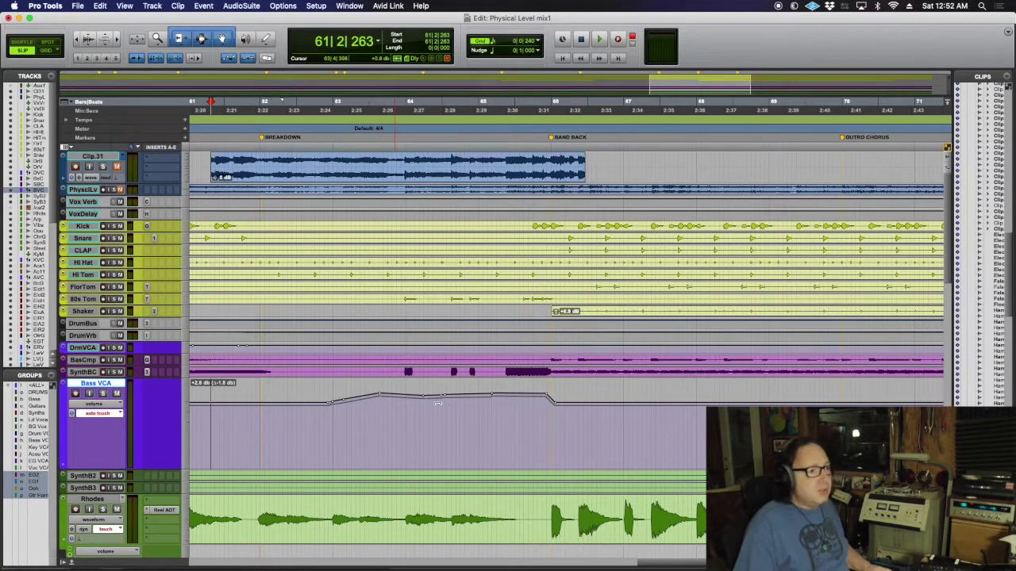
left_click_drag(419, 407, 501, 404)
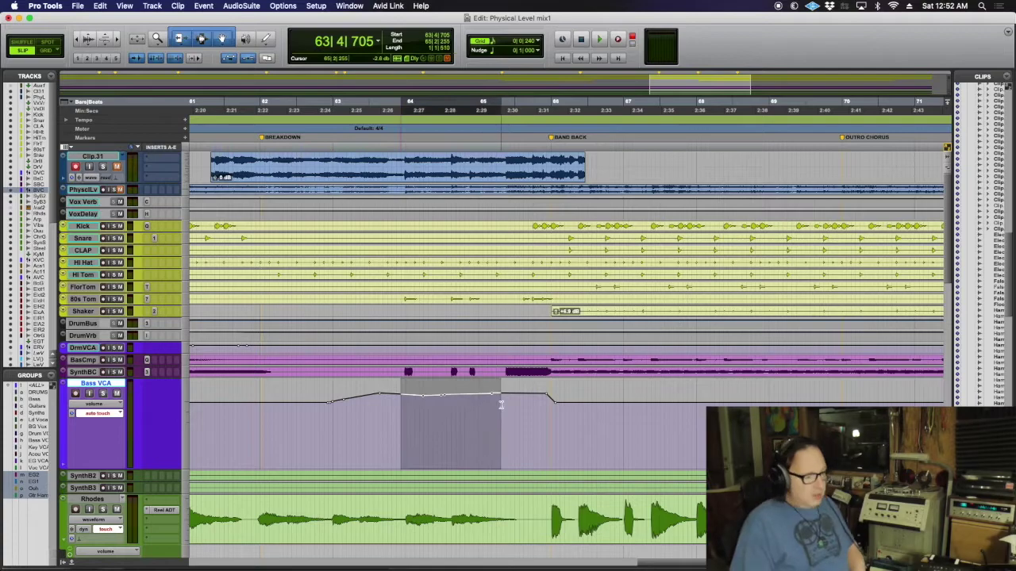
left_click(498, 407)
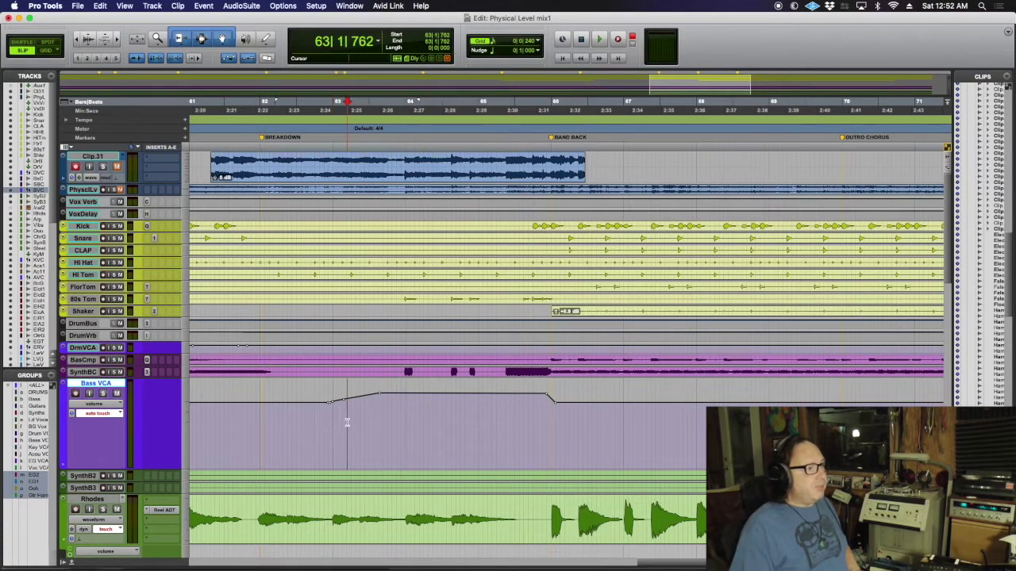
Step: Create a new playlist named Clip.32 and record a pass from 63|1|762 until a couple of bars past the BAND BACK marker
left_click(119, 156)
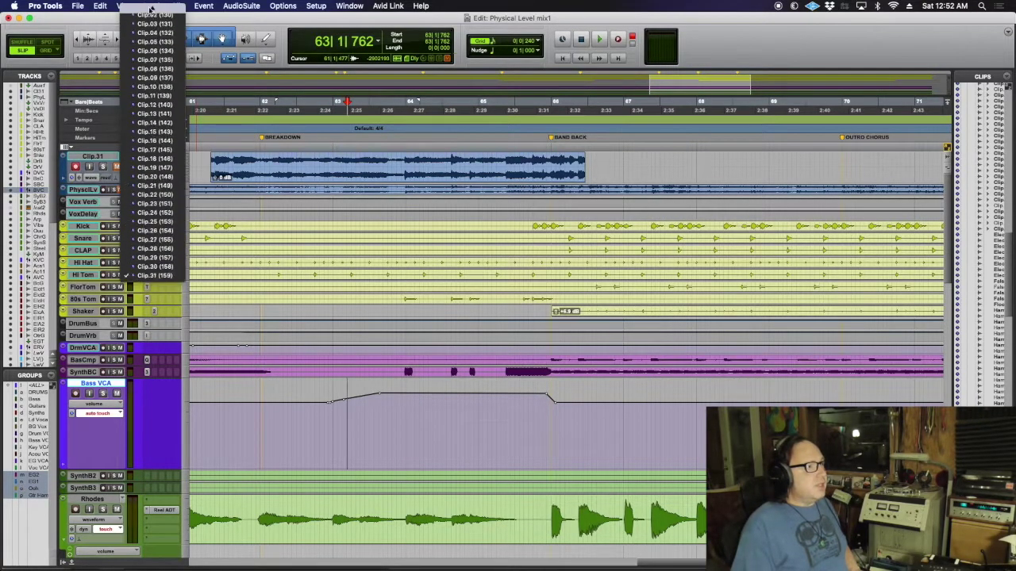
left_click(148, 12)
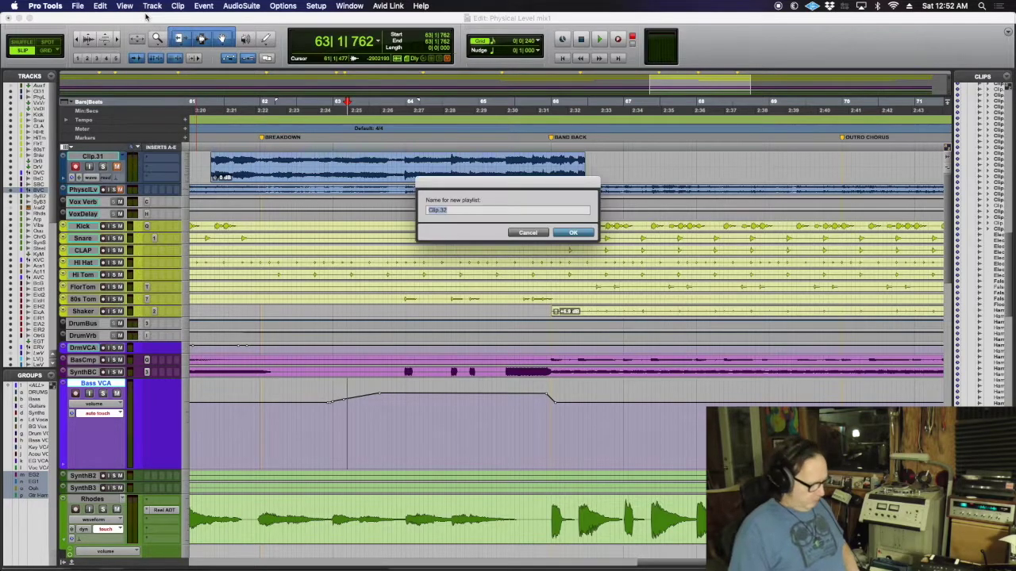
key("Return")
key("F12")
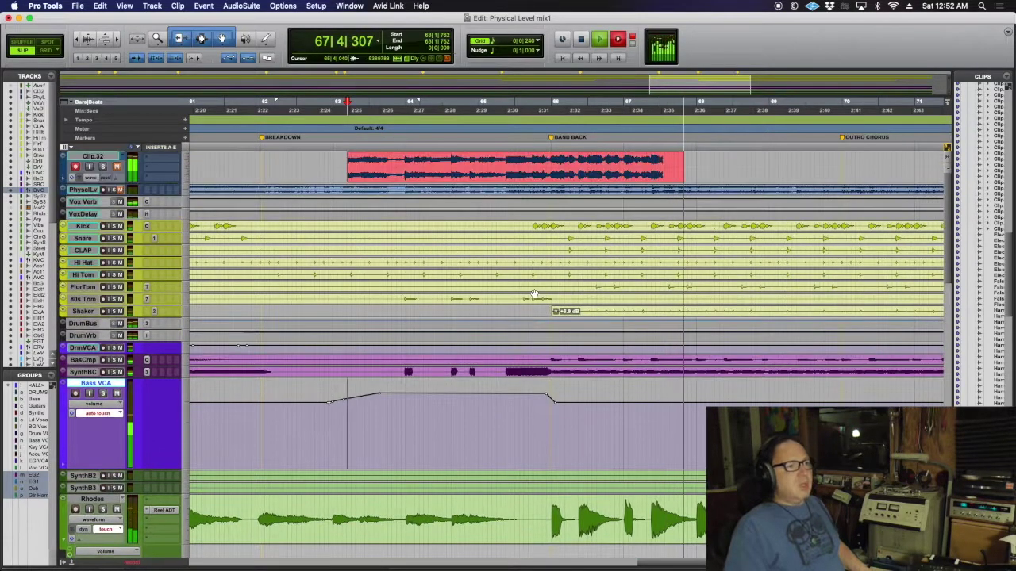
key("space")
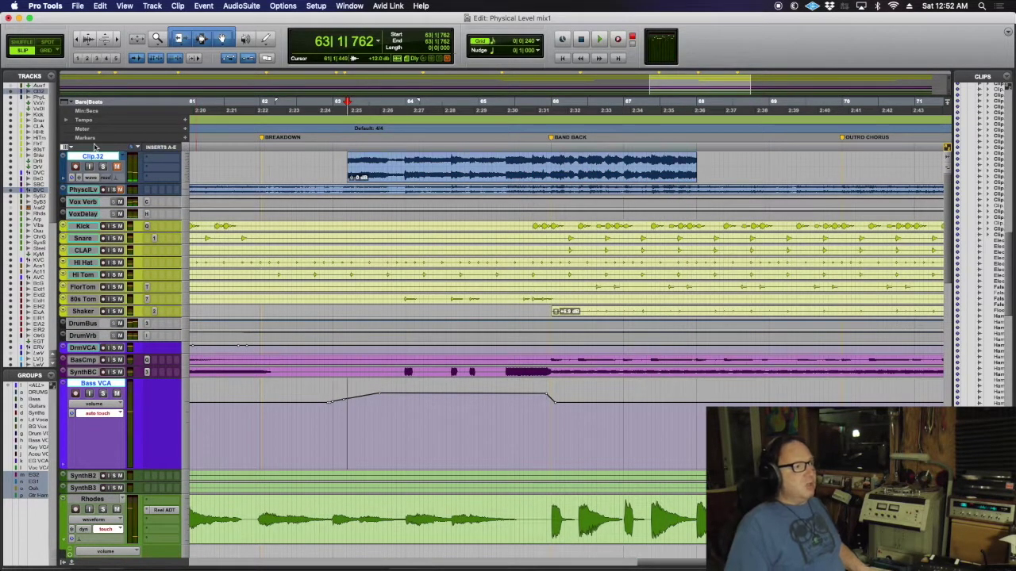
Step: Create a new playlist named Clip.33 and record a pass from 63|4|174 through the outro to about bar 86
left_click(130, 162)
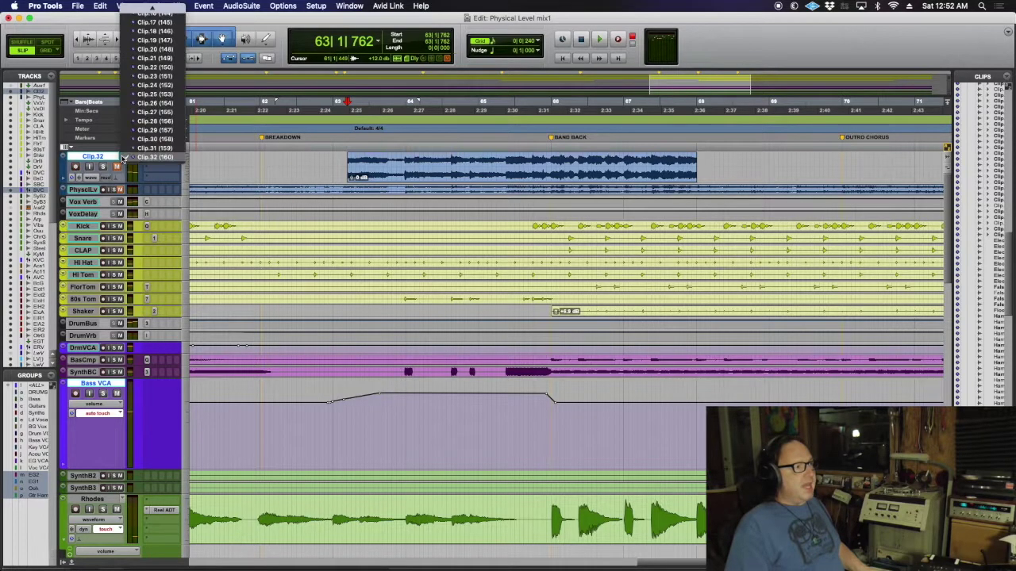
left_click(136, 11)
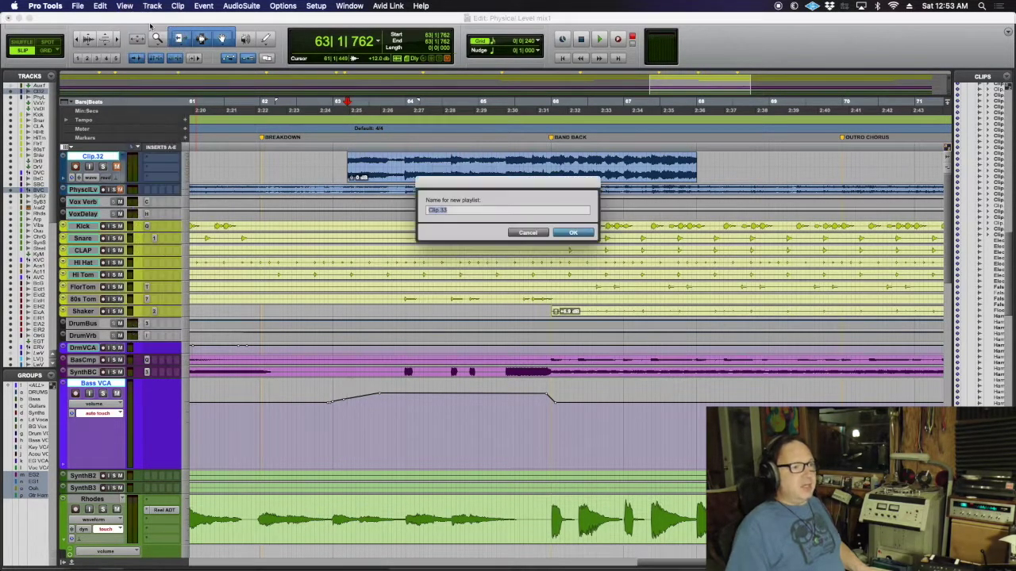
key("Return")
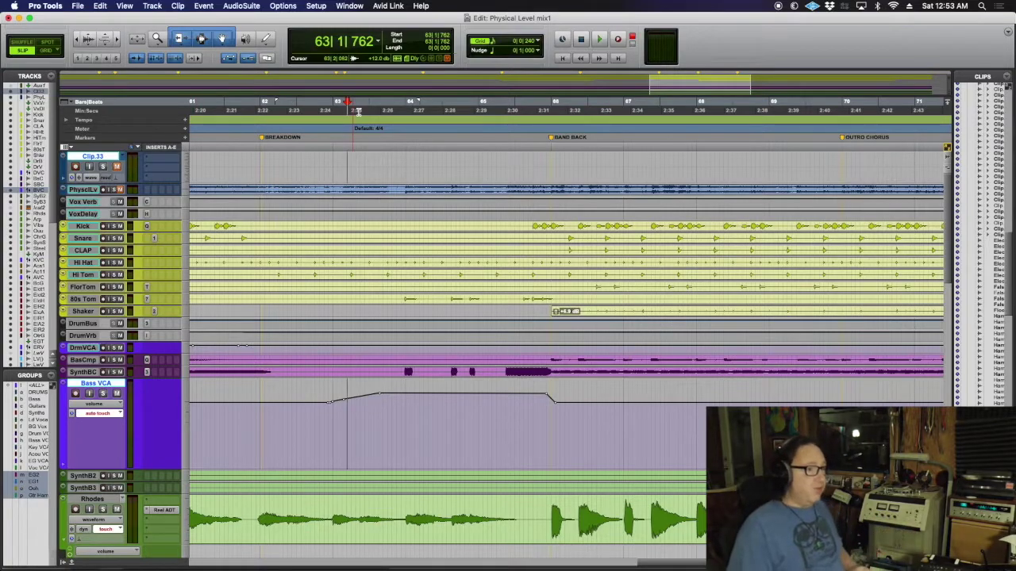
left_click(465, 224)
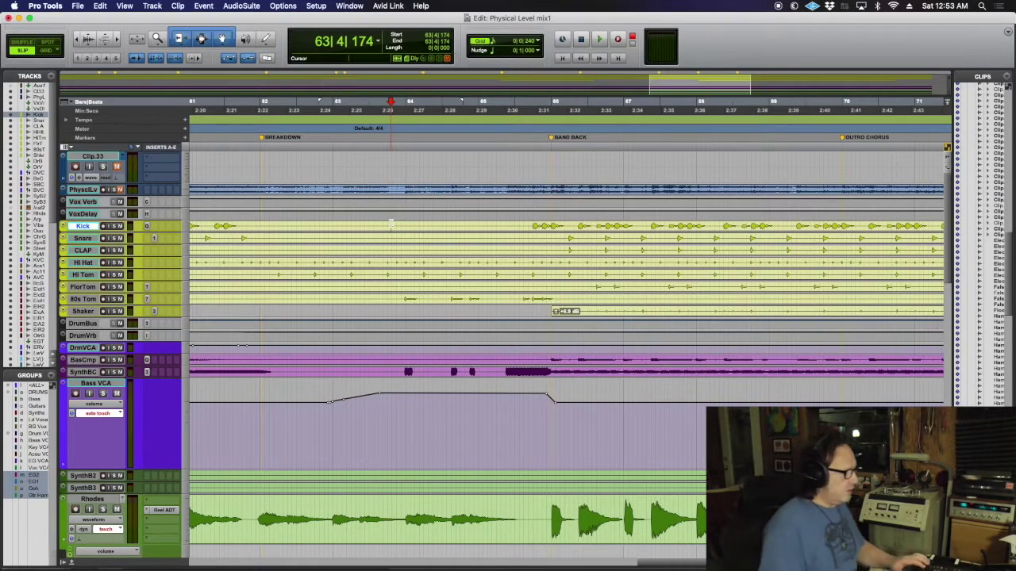
key("super+space")
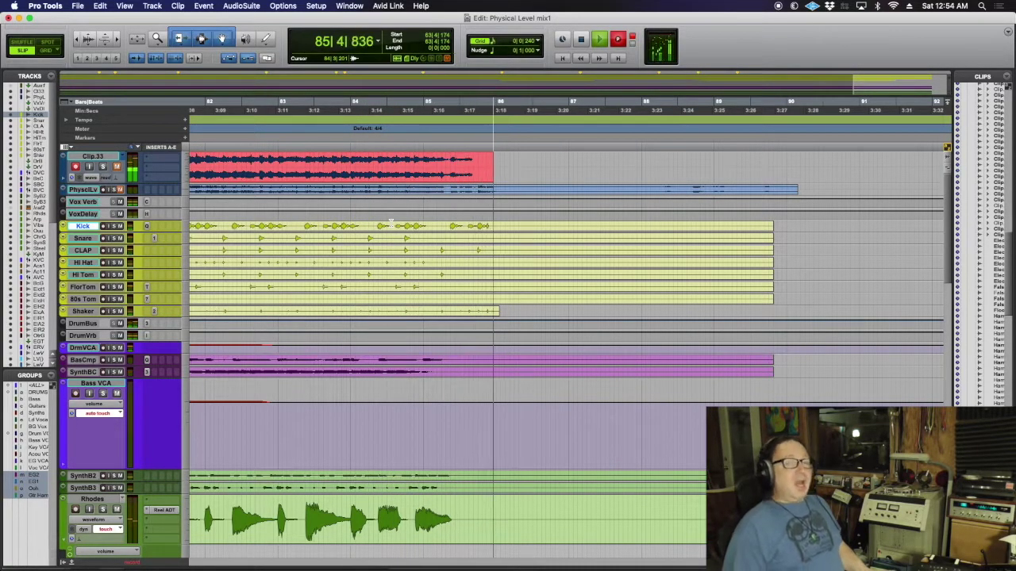
key("space")
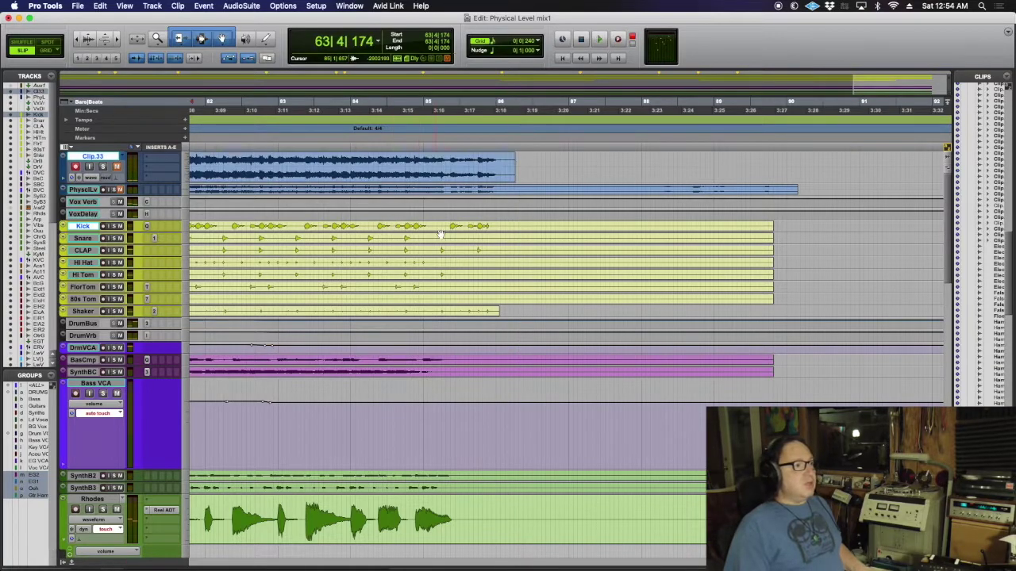
Step: Create a new playlist named Clip.34 and start recording a full pass from 3|3|461, ahead of the Intro marker
scroll(157, 192, "left", 10)
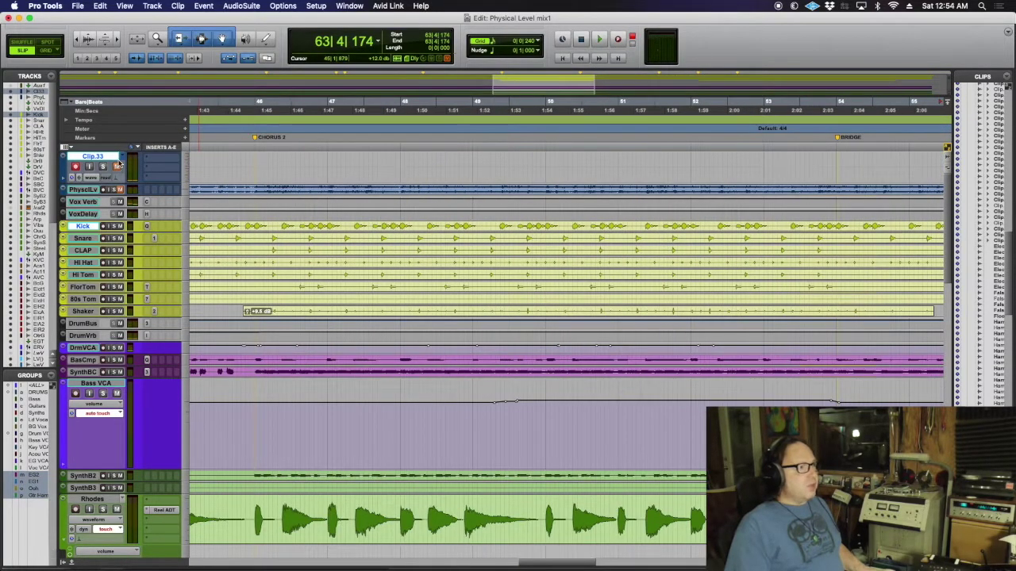
left_click(120, 162)
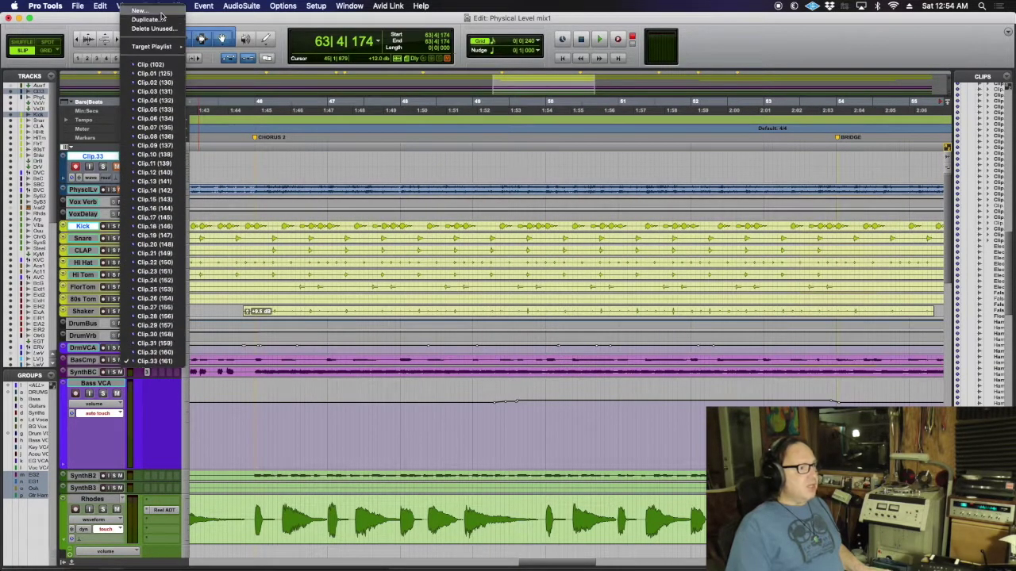
left_click(155, 12)
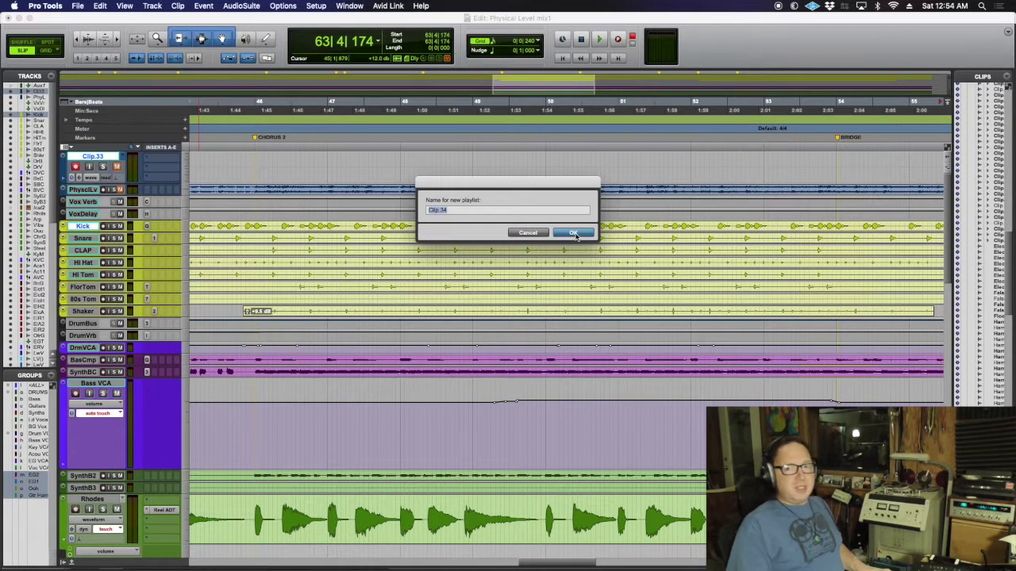
left_click(575, 232)
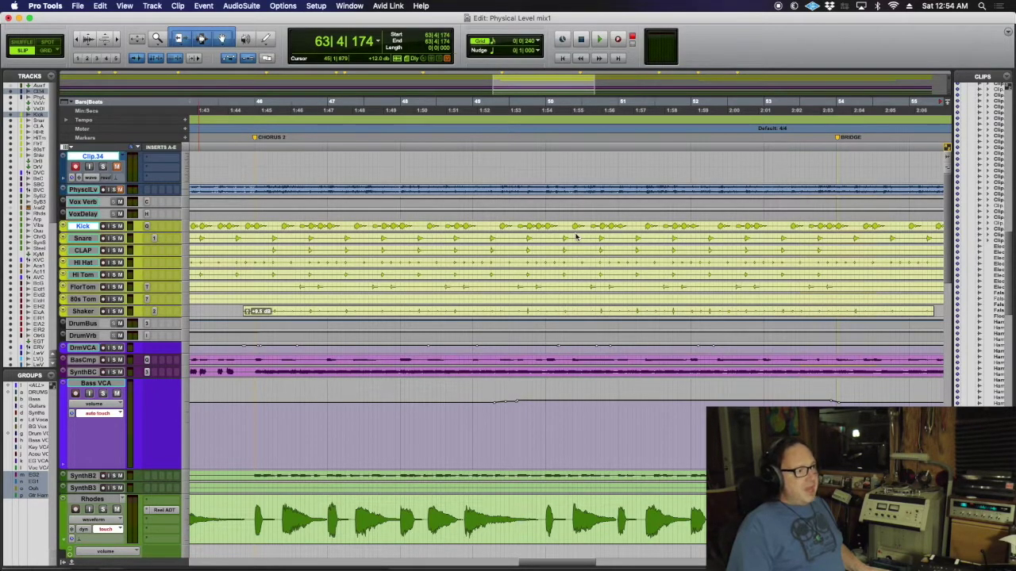
left_click(77, 38)
left_click(77, 38)
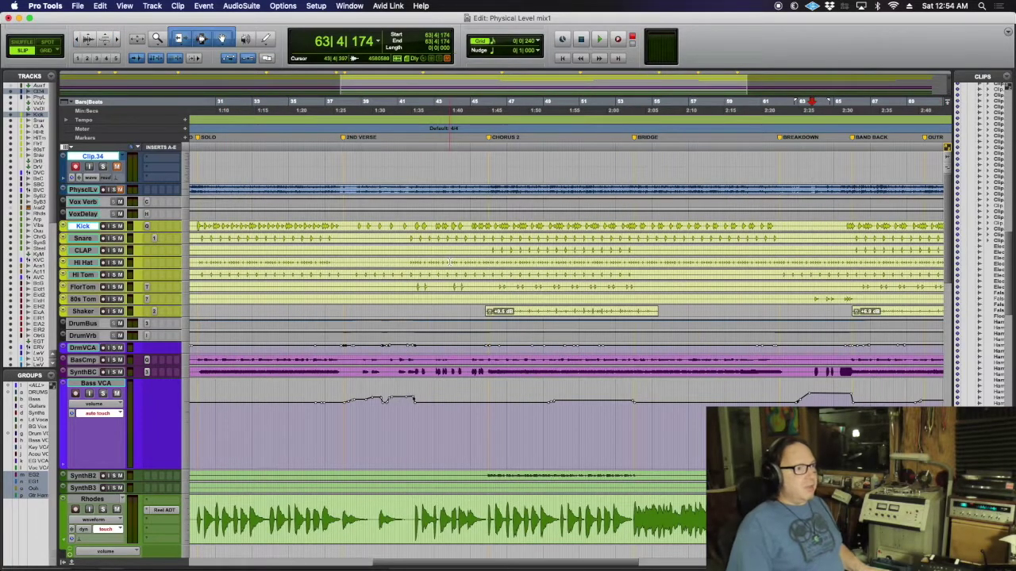
key("Return")
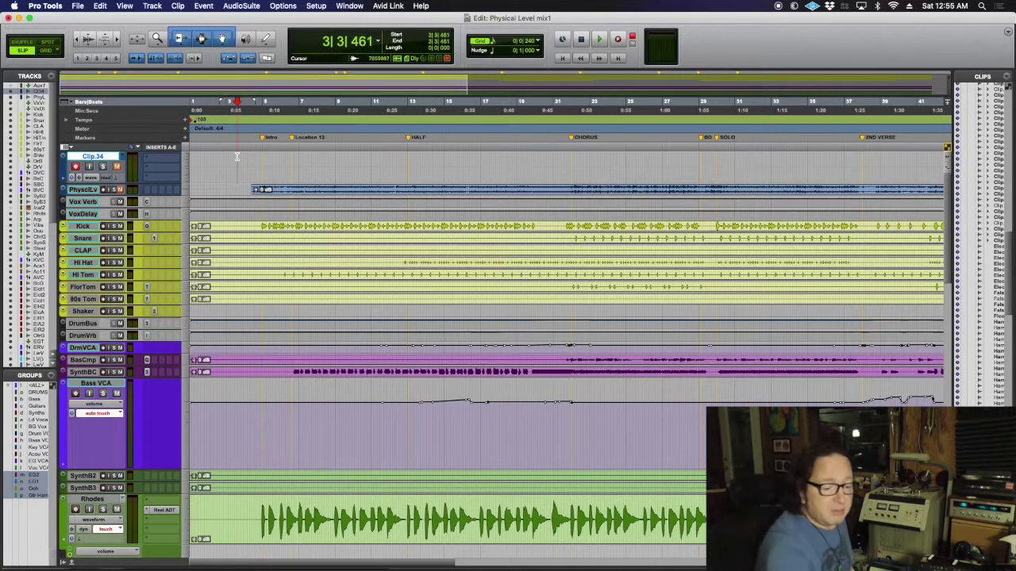
key("F12")
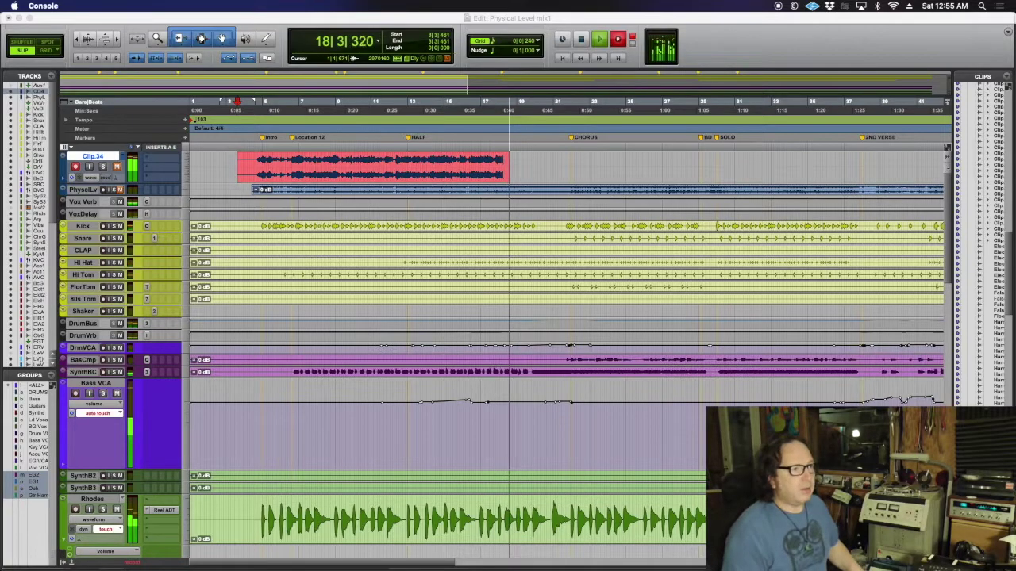
Step: Open the lead vocal channel's LA-2A compressor in the mixer during the recording and reposition its window
left_click(264, 326)
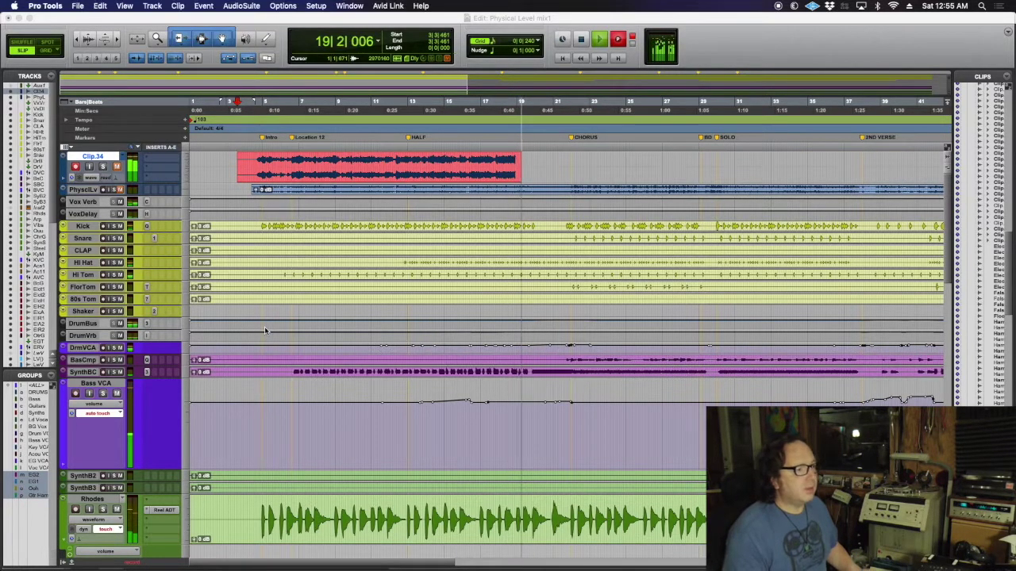
key("super+equal")
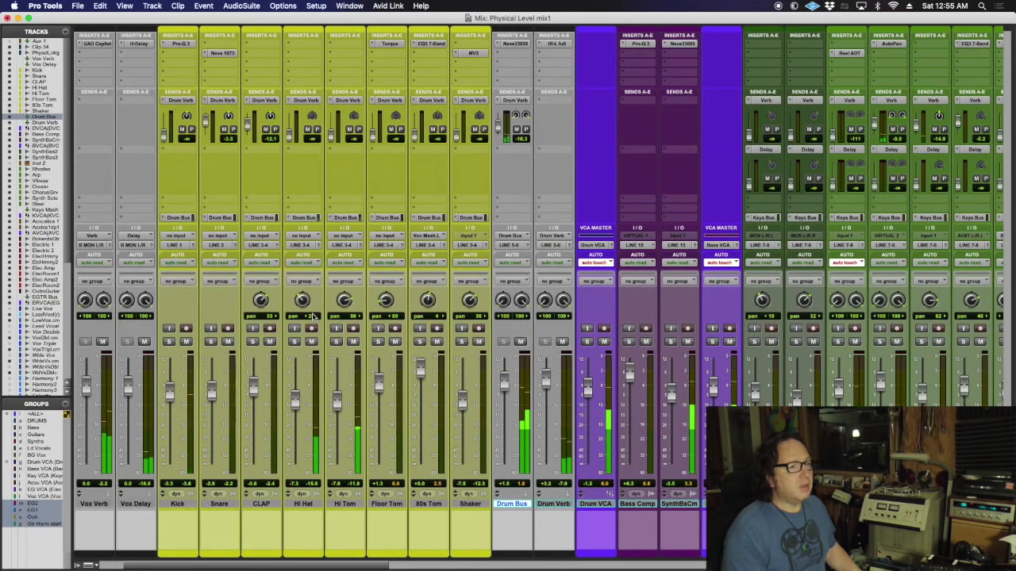
scroll(312, 319, "right", 10)
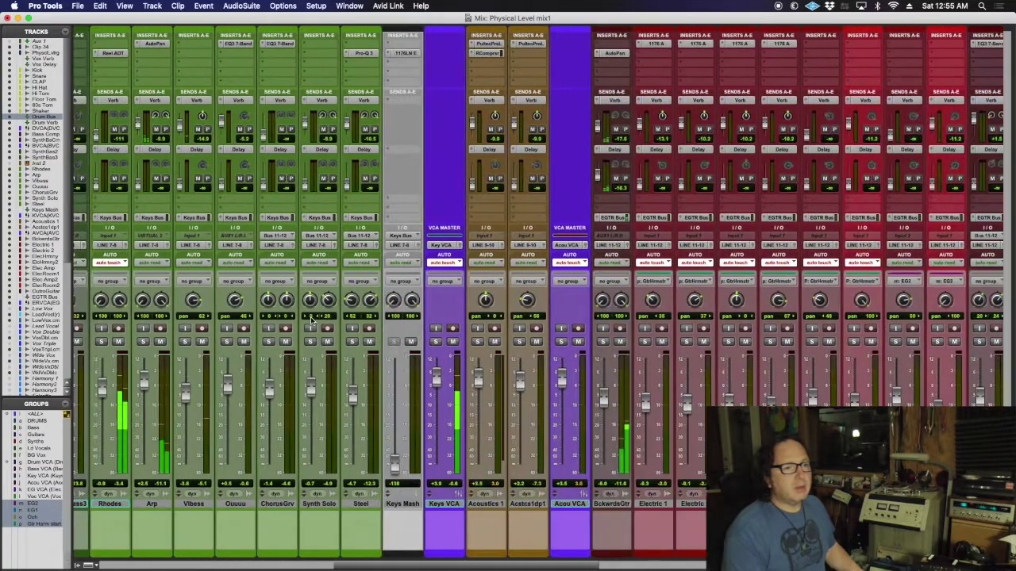
scroll(311, 319, "right", 7)
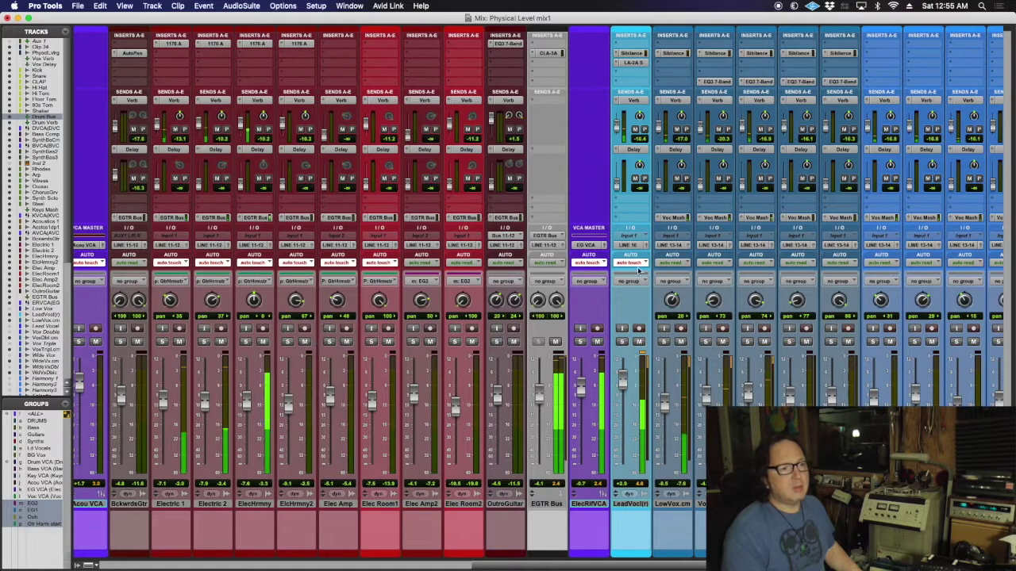
left_click(630, 63)
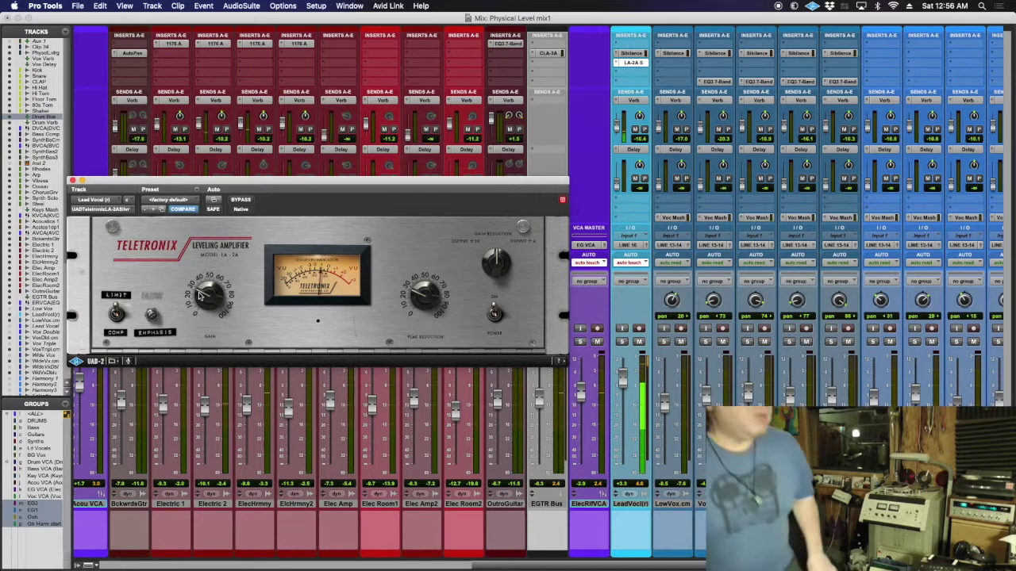
left_click_drag(238, 185, 445, 158)
Step: Check the Synth Bass Comp channel's full track name and compare its mixer levels with the bass automation in the timeline while recording
scroll(196, 292, "left", 5)
scroll(196, 292, "left", 12)
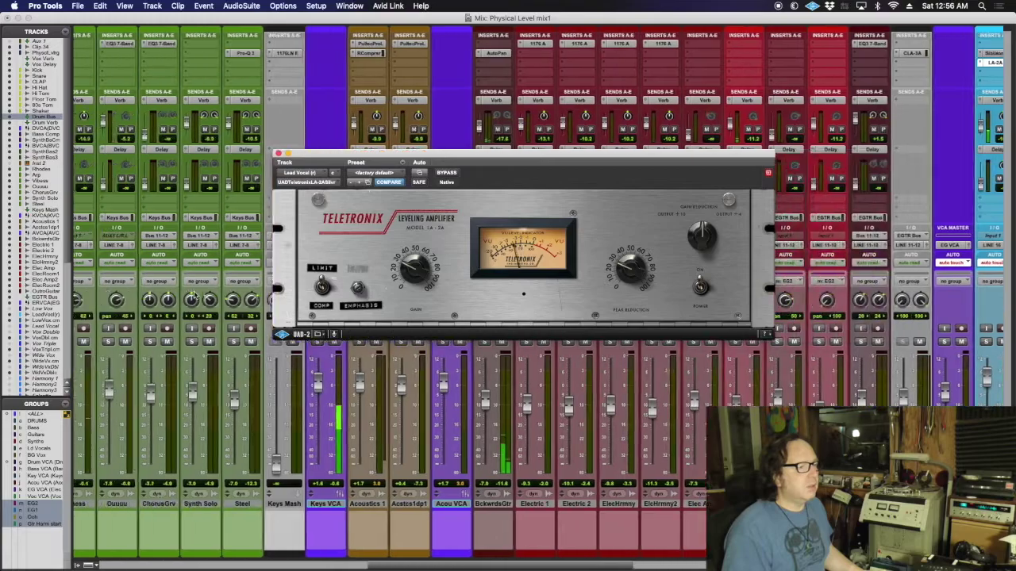
scroll(196, 295, "left", 1)
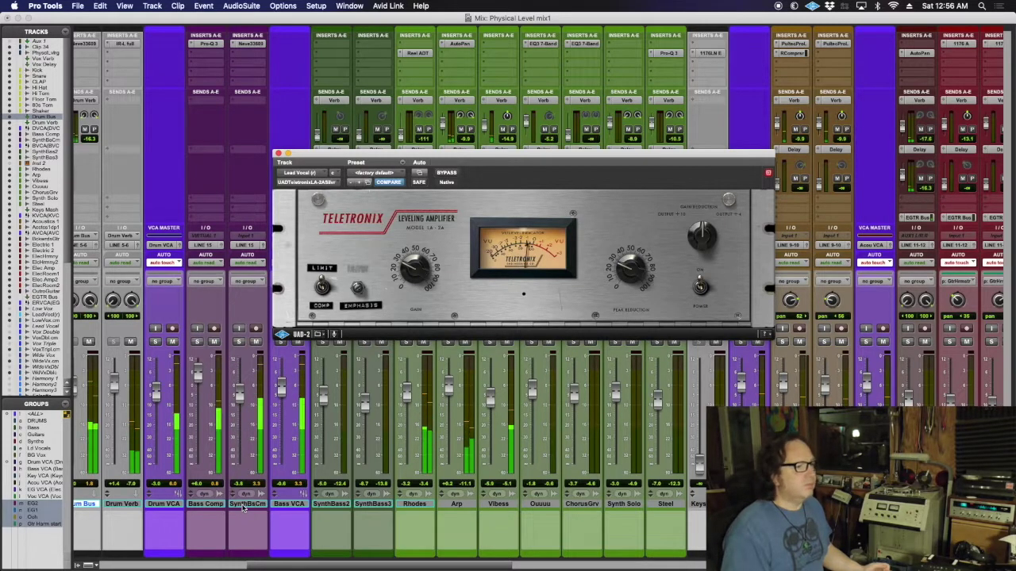
double_click(243, 505)
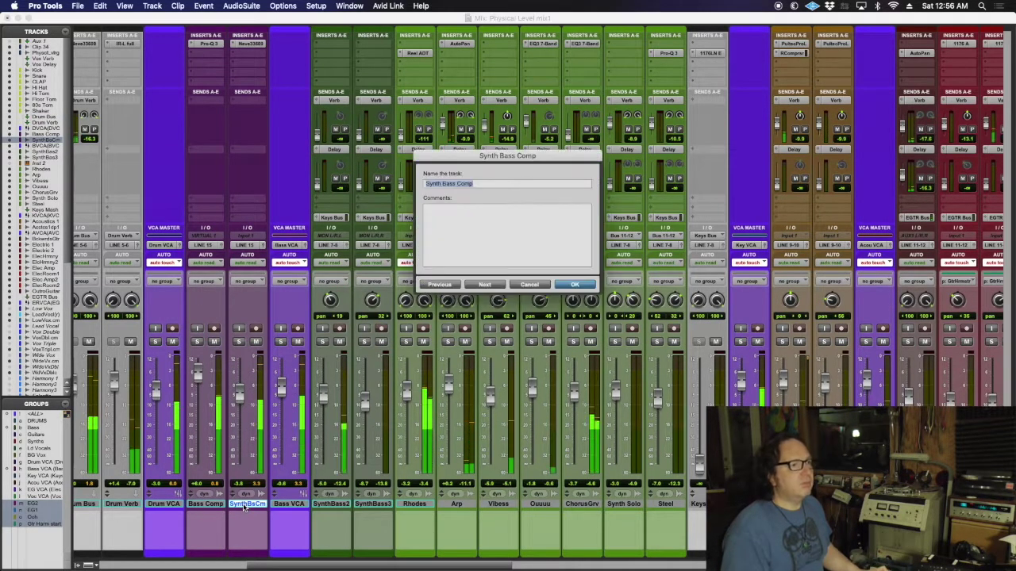
left_click(579, 285)
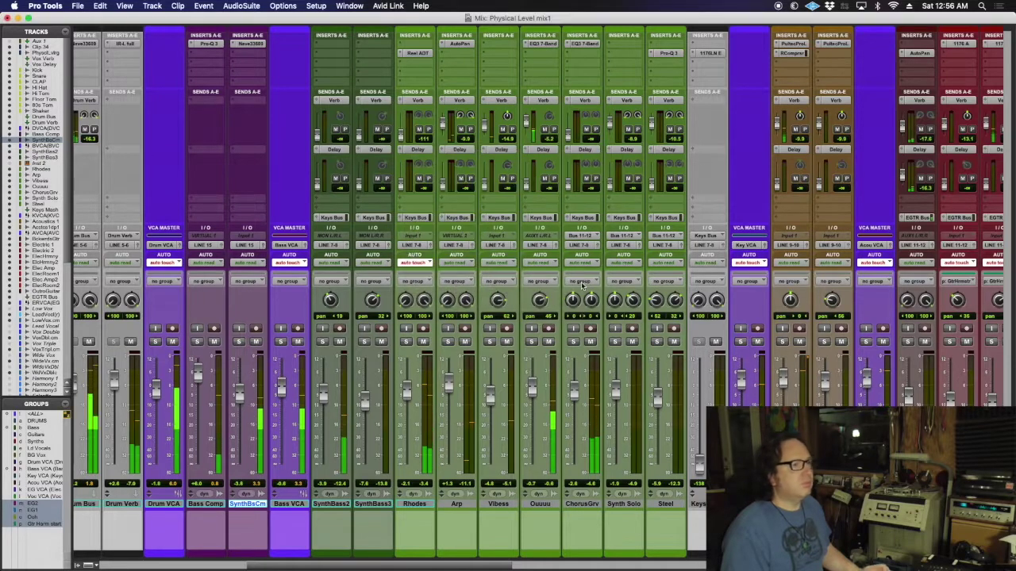
key("super+equal")
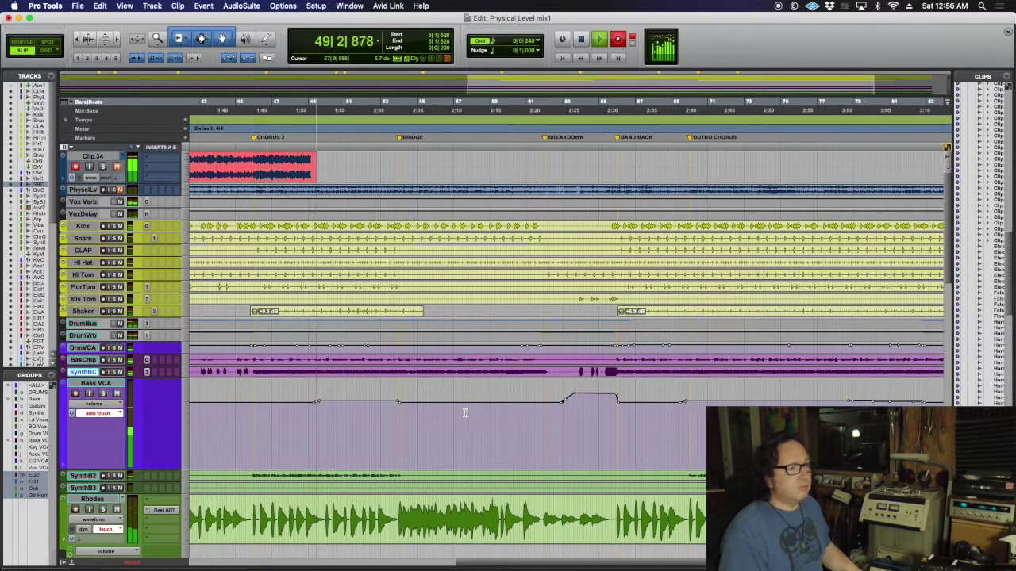
key("super+equal")
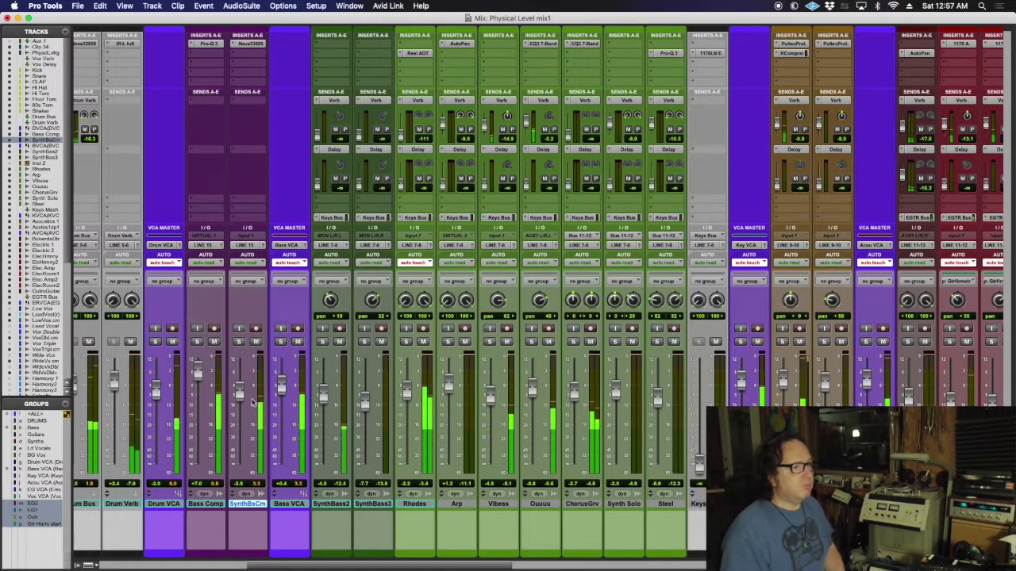
Step: Raise the Synth Bass Comp volume fader to about -0.4 dB during the recording and return to the timeline after the song ends
left_click_drag(240, 396, 240, 391)
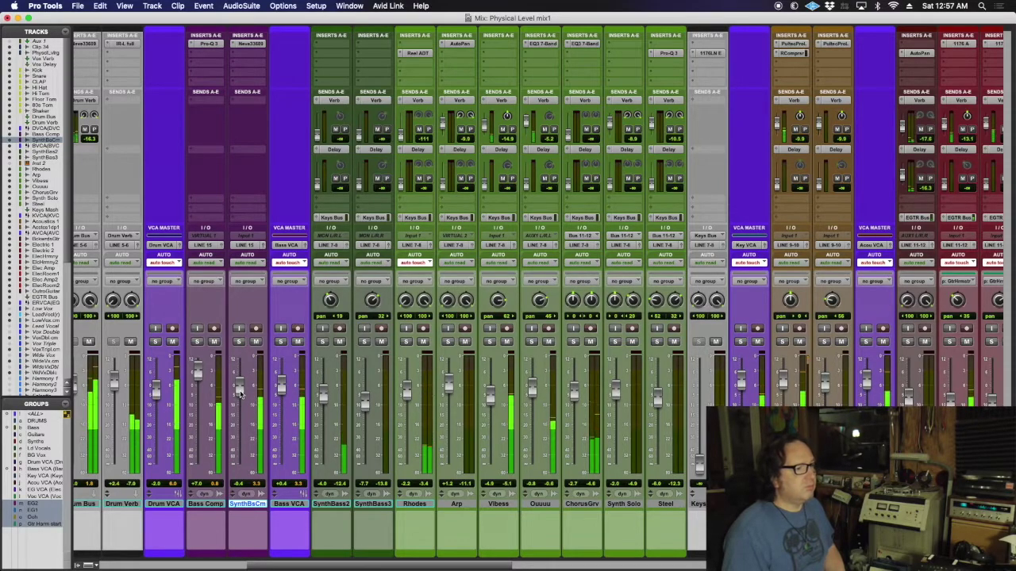
left_click_drag(240, 392, 239, 390)
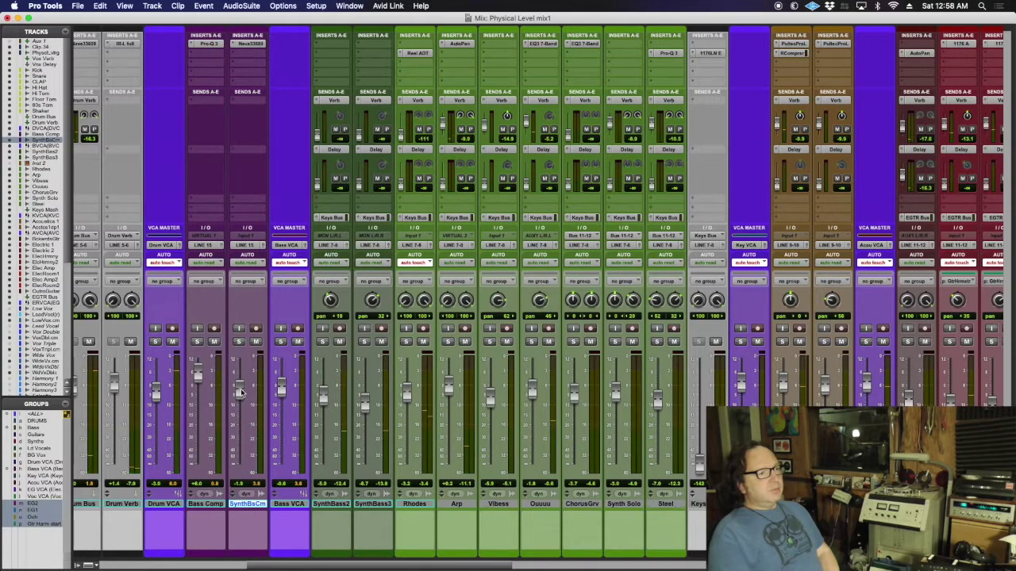
key("super+equal")
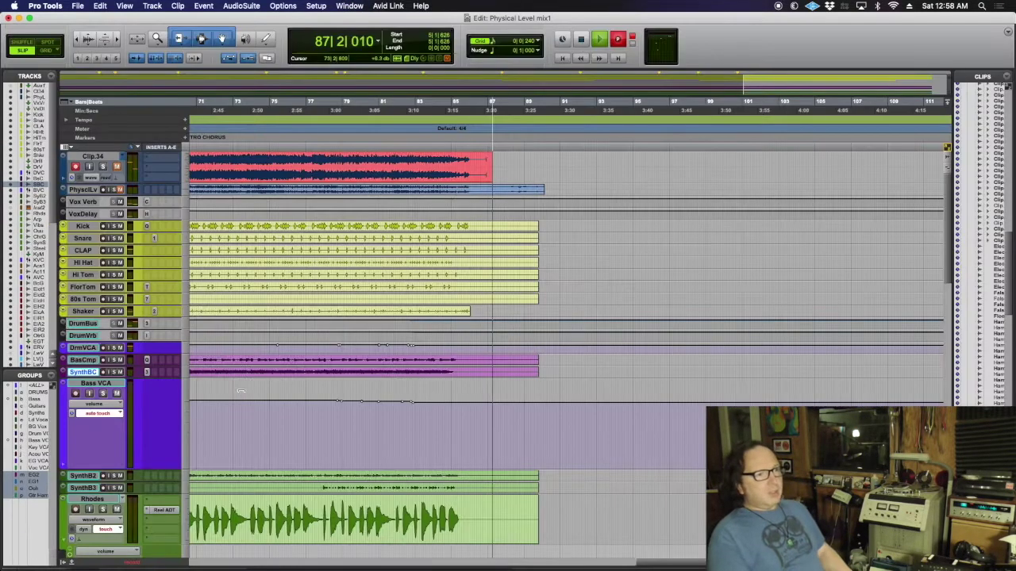
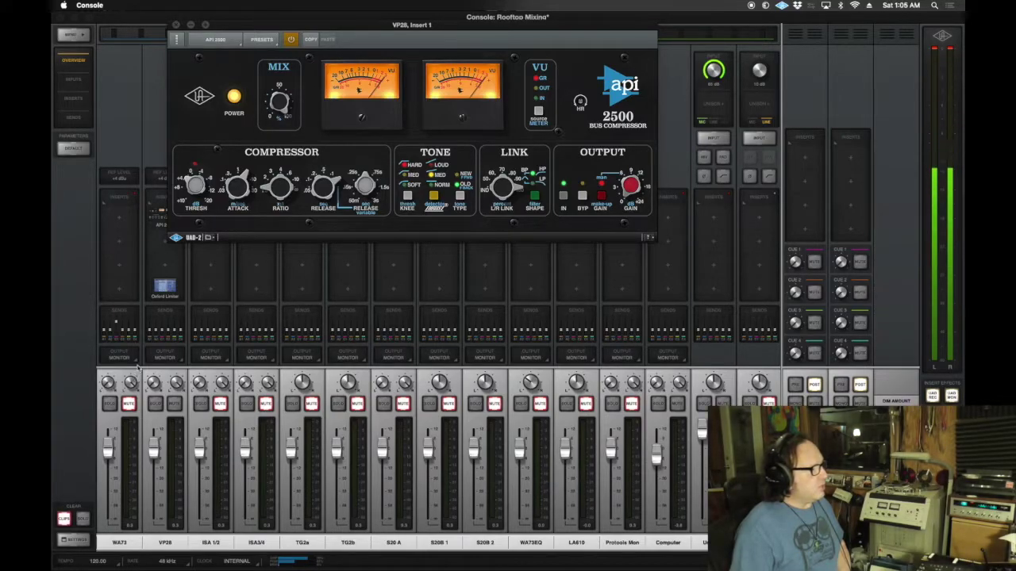
Step: In Console, open the VP28 channel's Oxford Limiter and arrange its window directly below the API 2500 compressor window
left_click_drag(216, 117, 297, 127)
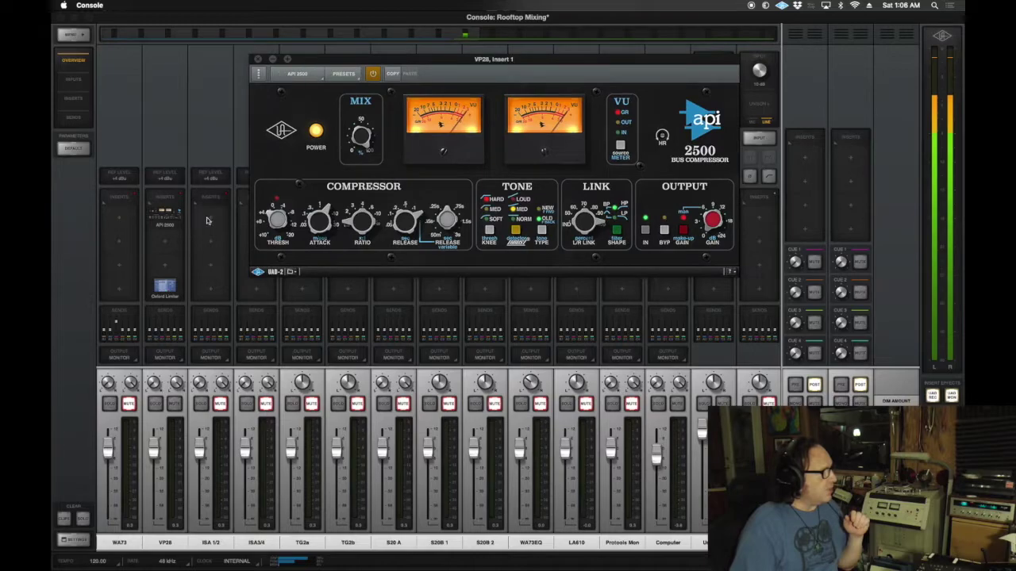
left_click(162, 287)
left_click(162, 287)
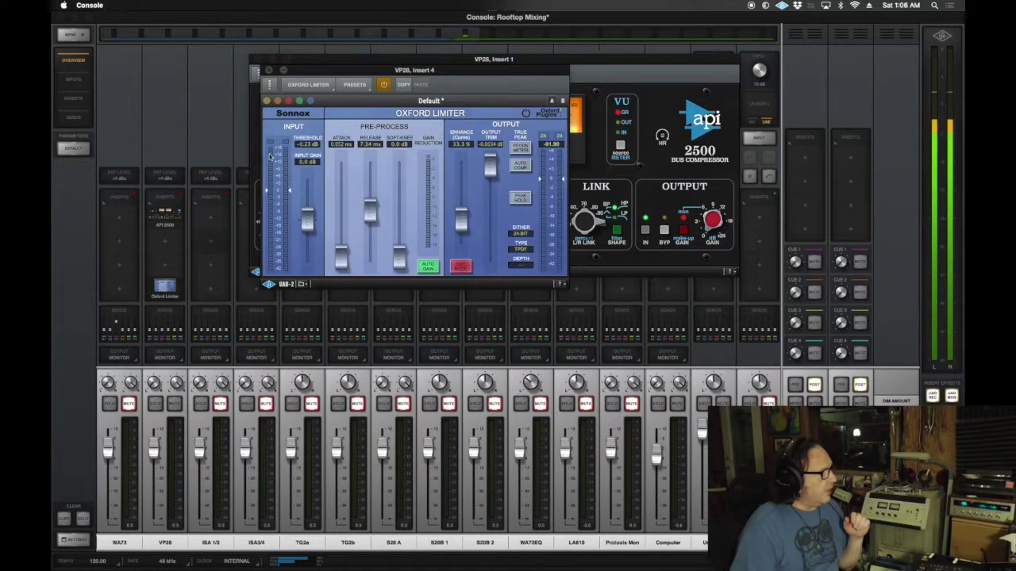
left_click_drag(339, 71, 432, 281)
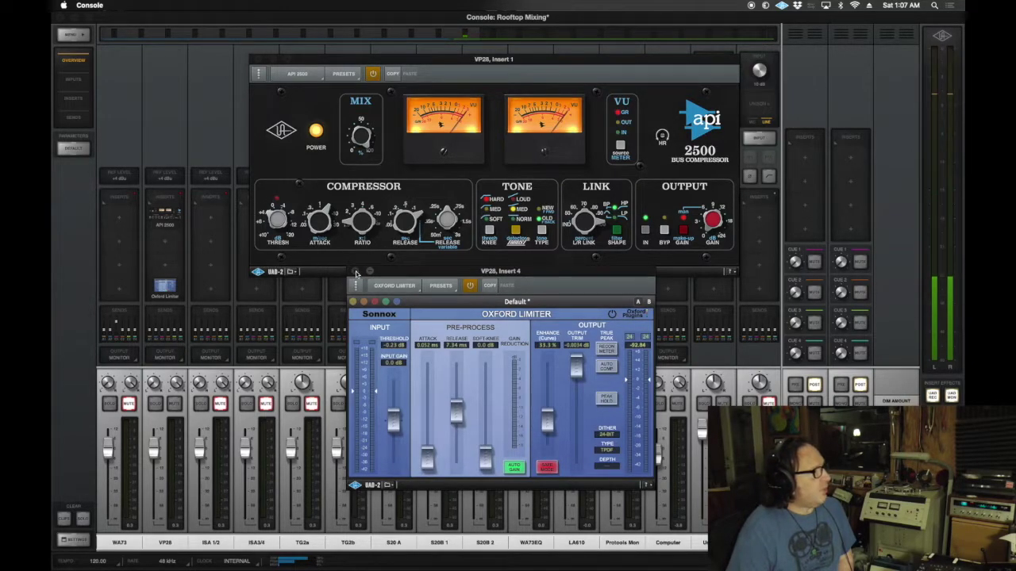
left_click(315, 60)
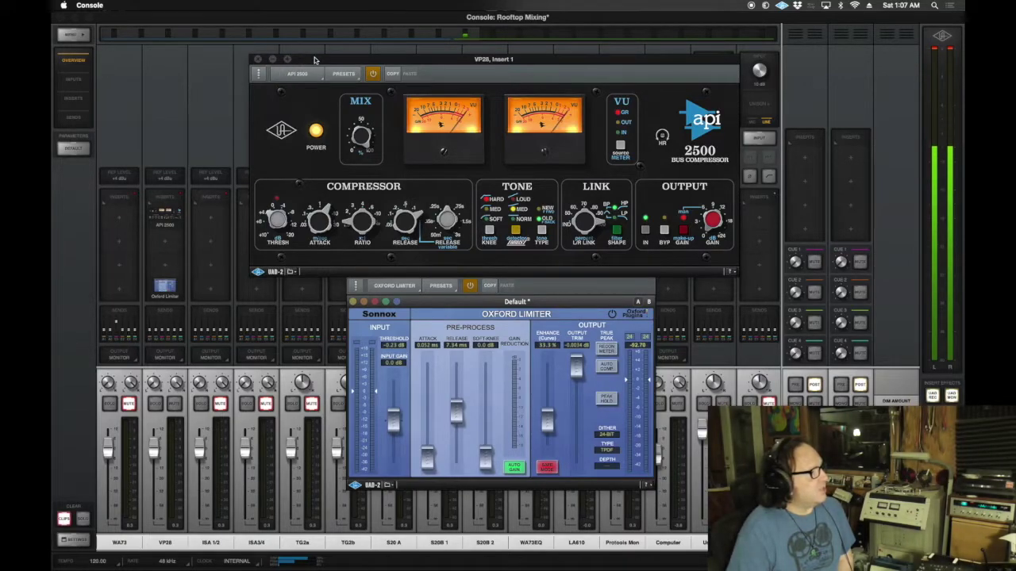
left_click_drag(315, 60, 311, 58)
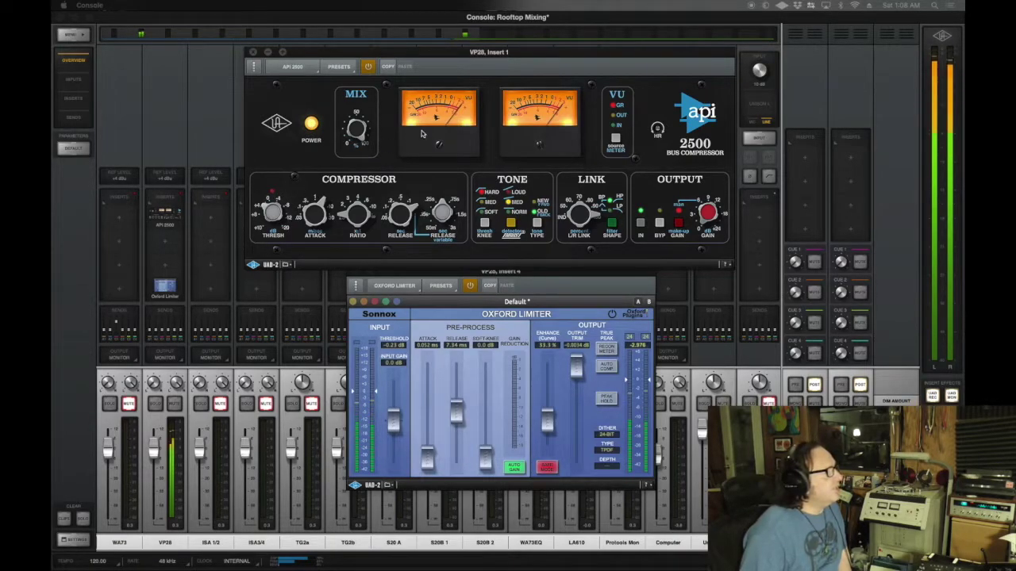
Step: Compare the mix with the API 2500 bus compressor repeatedly powered off and on during playback, leaving it on
left_click(311, 124)
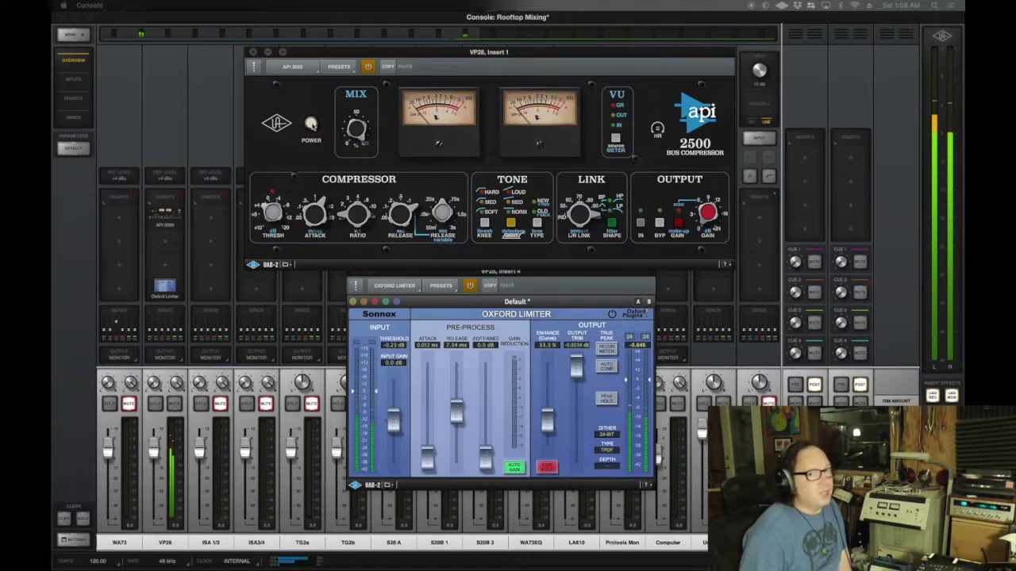
left_click(311, 124)
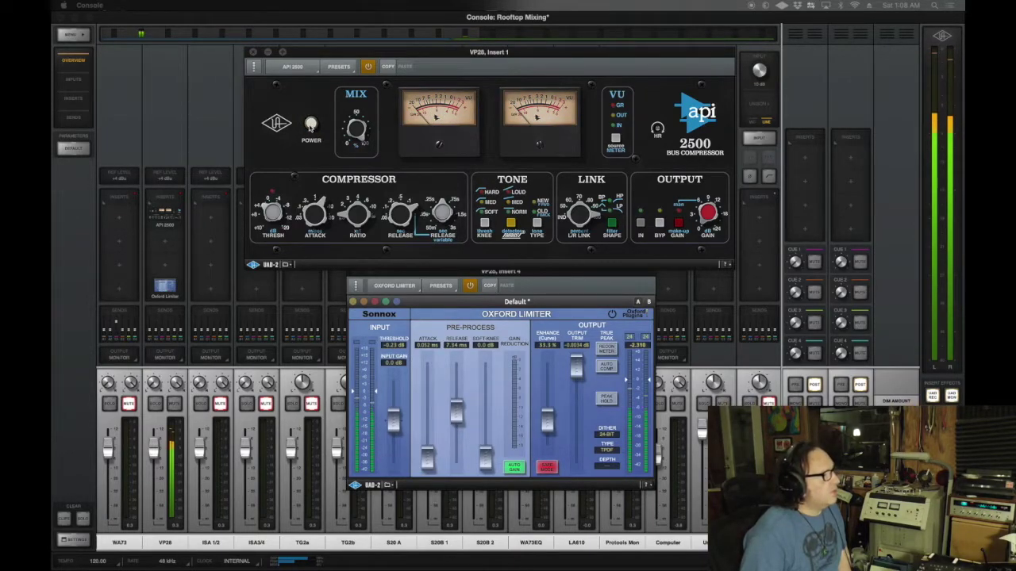
left_click(311, 123)
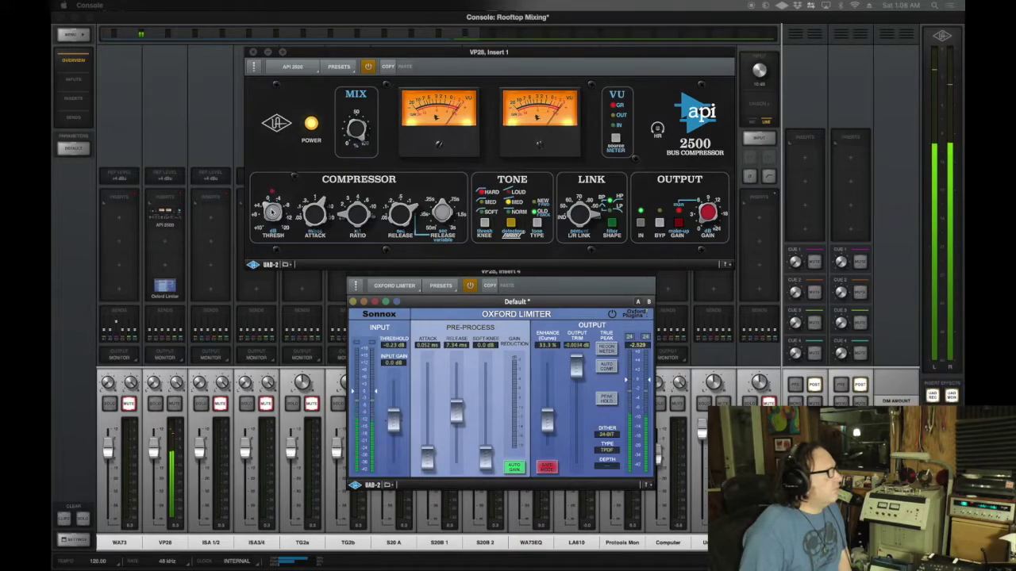
left_click(311, 125)
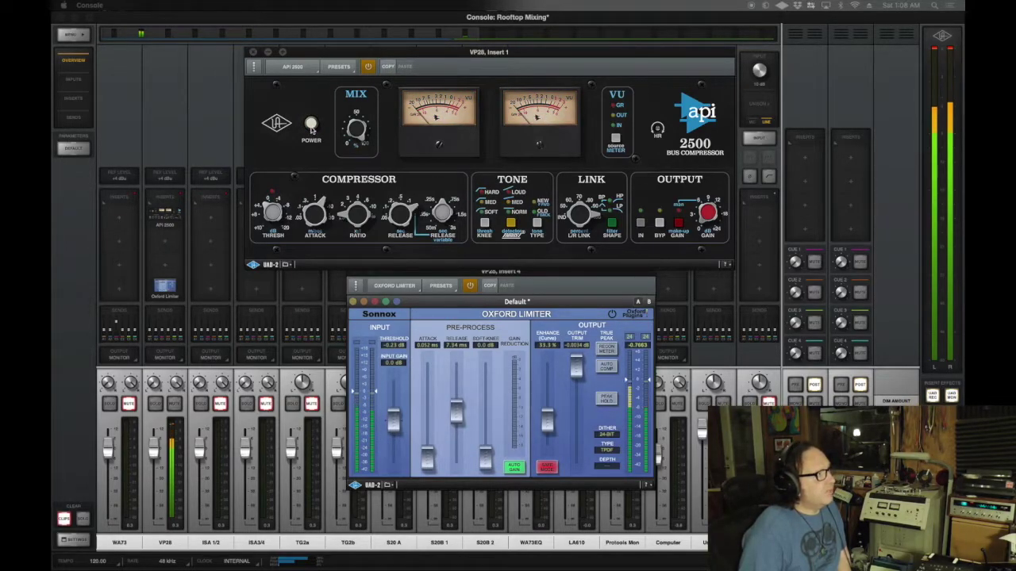
left_click(311, 125)
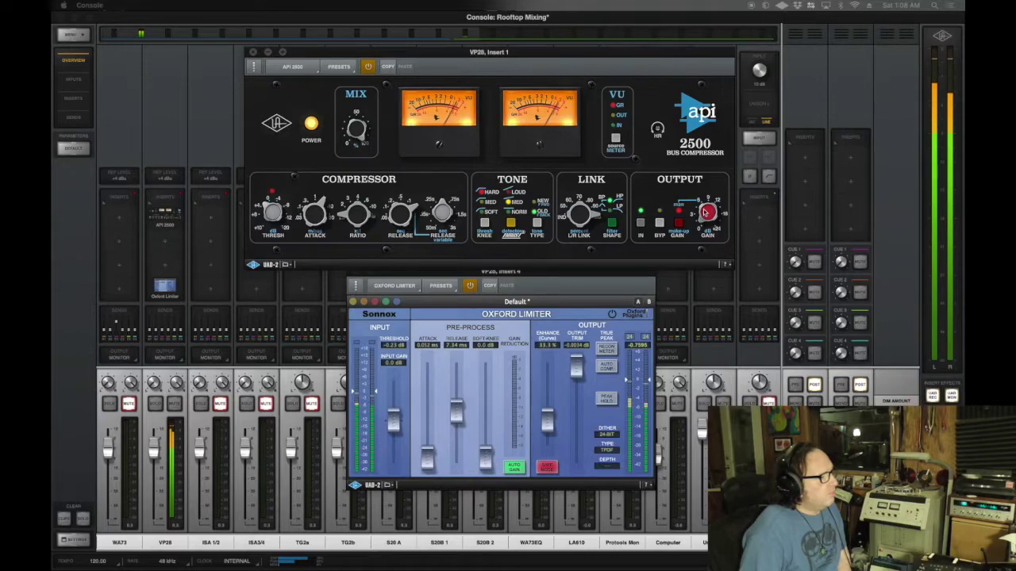
left_click(311, 124)
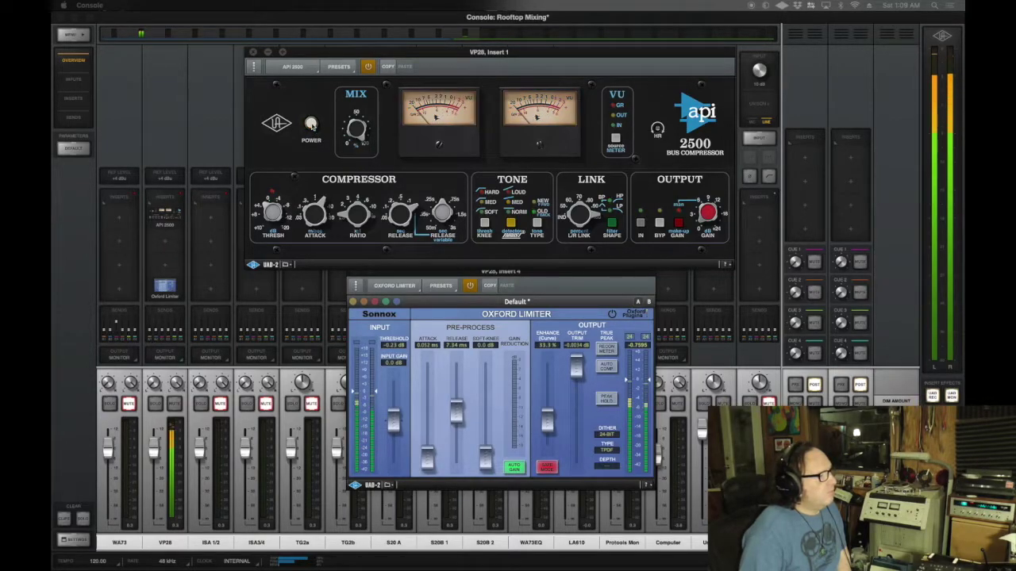
left_click(311, 124)
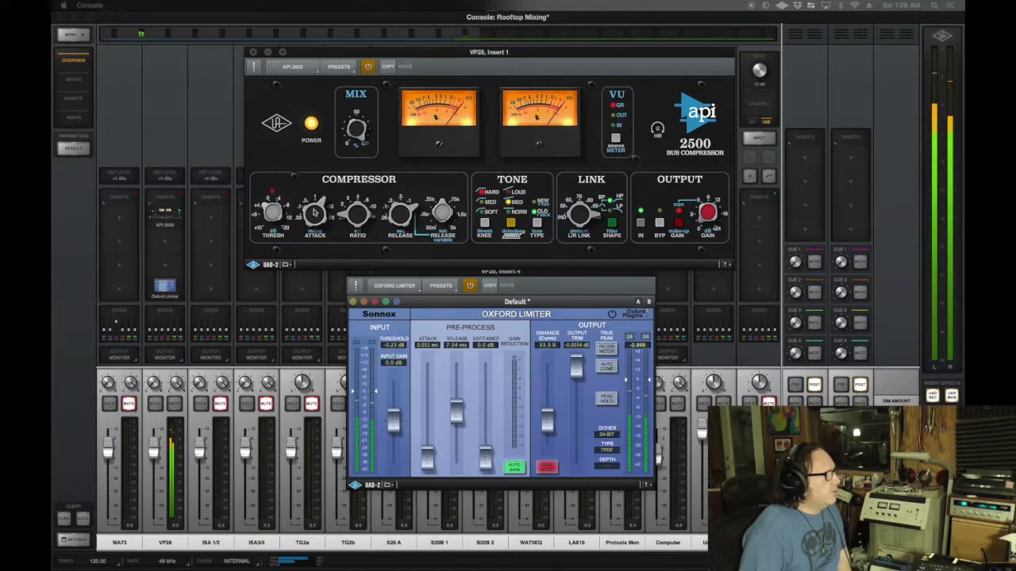
Step: Set the API 2500's attack to 1 ms and compare the mix with the compressor off and on, leaving it on
left_click_drag(312, 220, 309, 229)
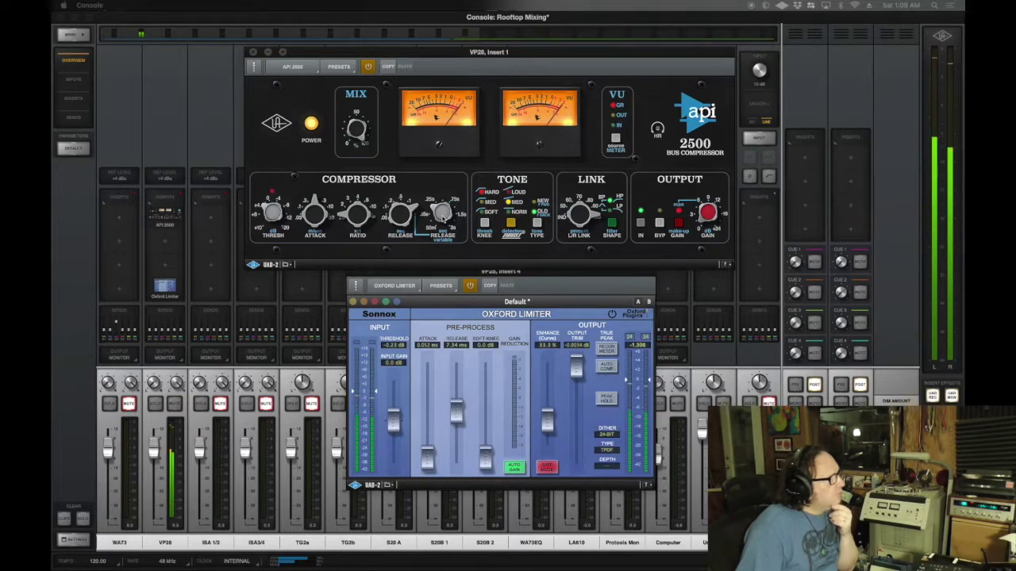
left_click(311, 124)
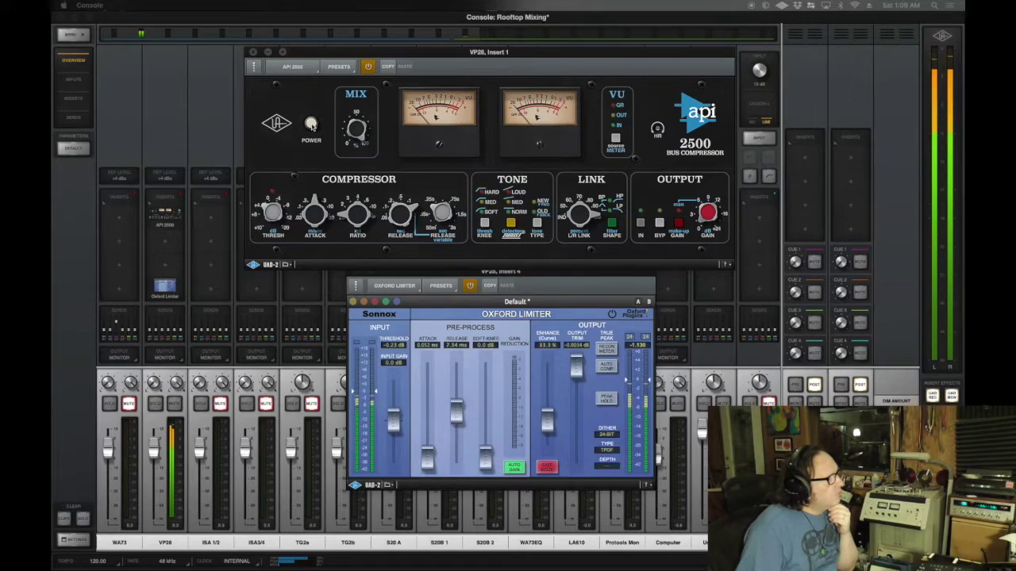
left_click(312, 124)
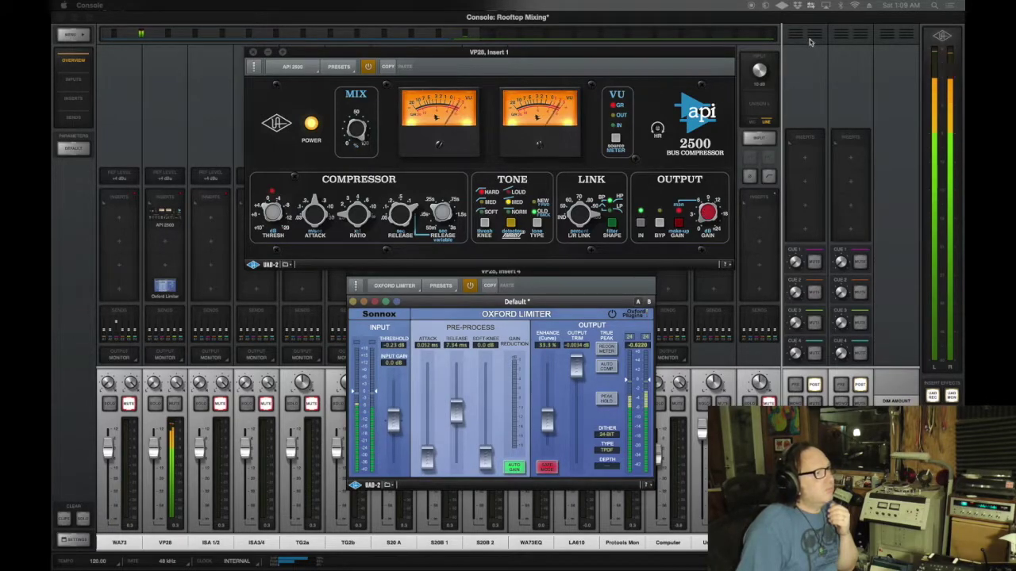
left_click(312, 124)
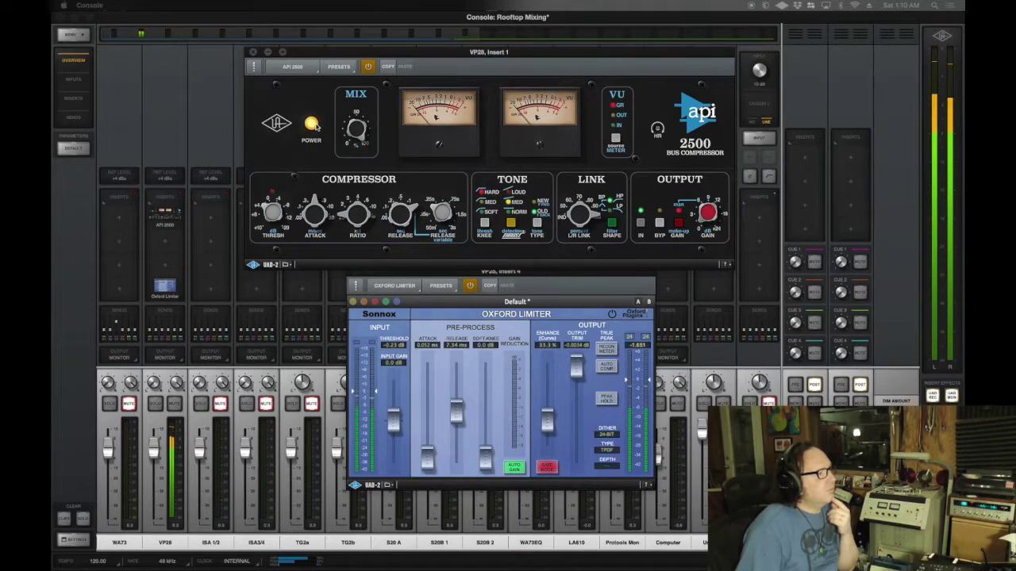
left_click(312, 124)
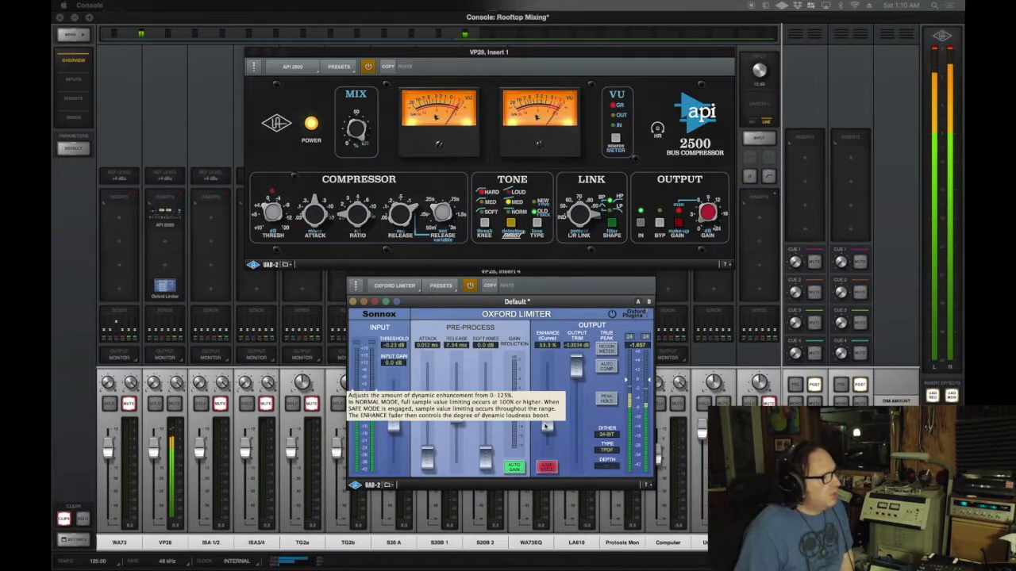
Step: Lower the Oxford Limiter's Enhance to 25.6% and adjust the API 2500's threshold
mouse_move(545, 426)
left_mouse_down()
mouse_move(546, 436)
mouse_move(553, 401)
mouse_move(548, 434)
left_mouse_up()
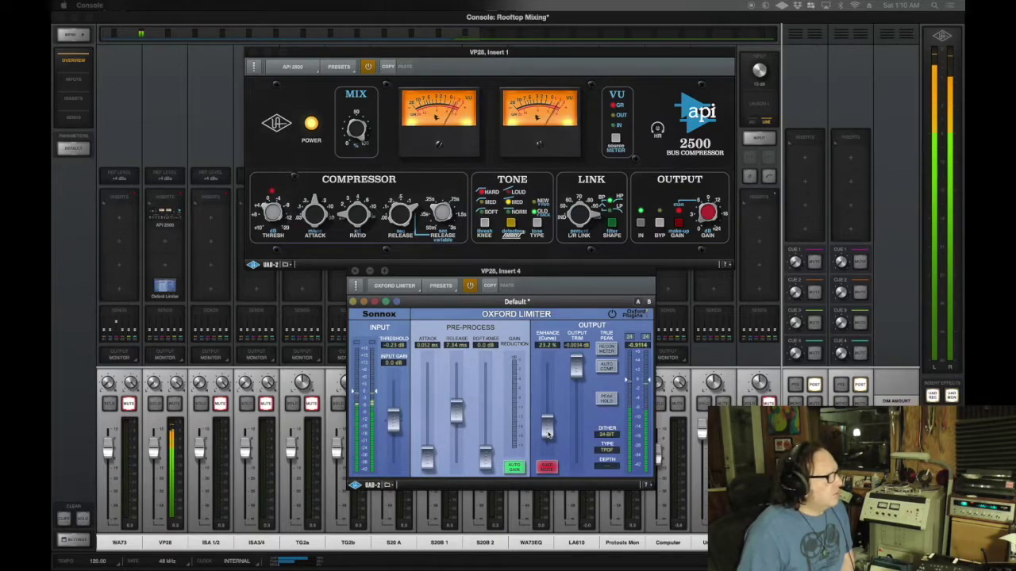
left_click_drag(548, 434, 549, 430)
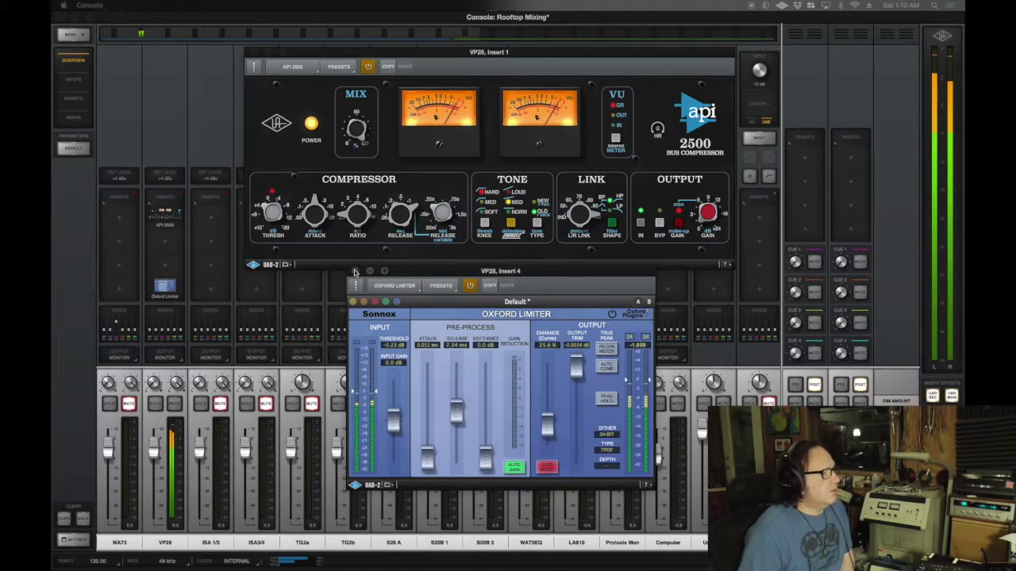
left_click(274, 212)
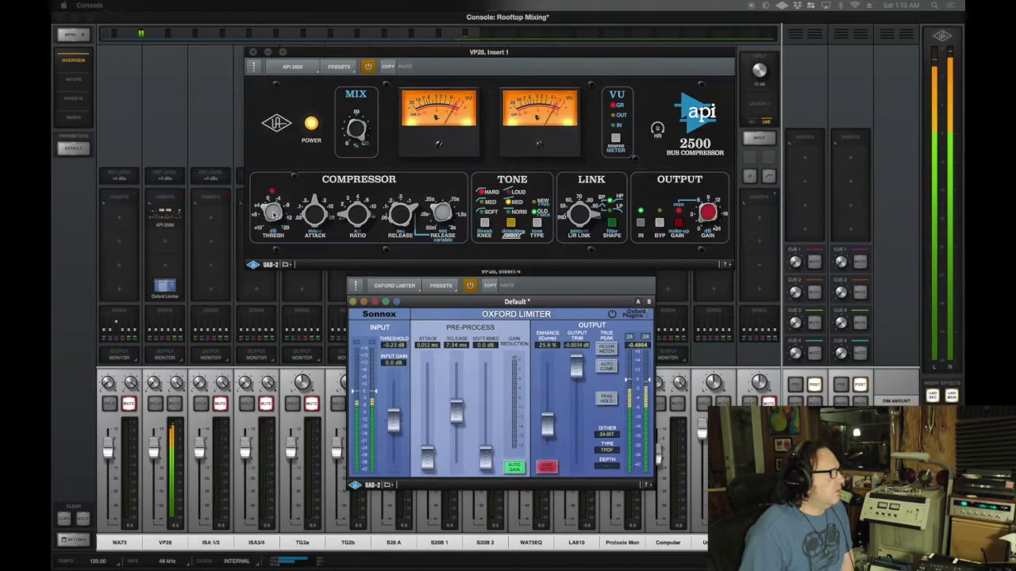